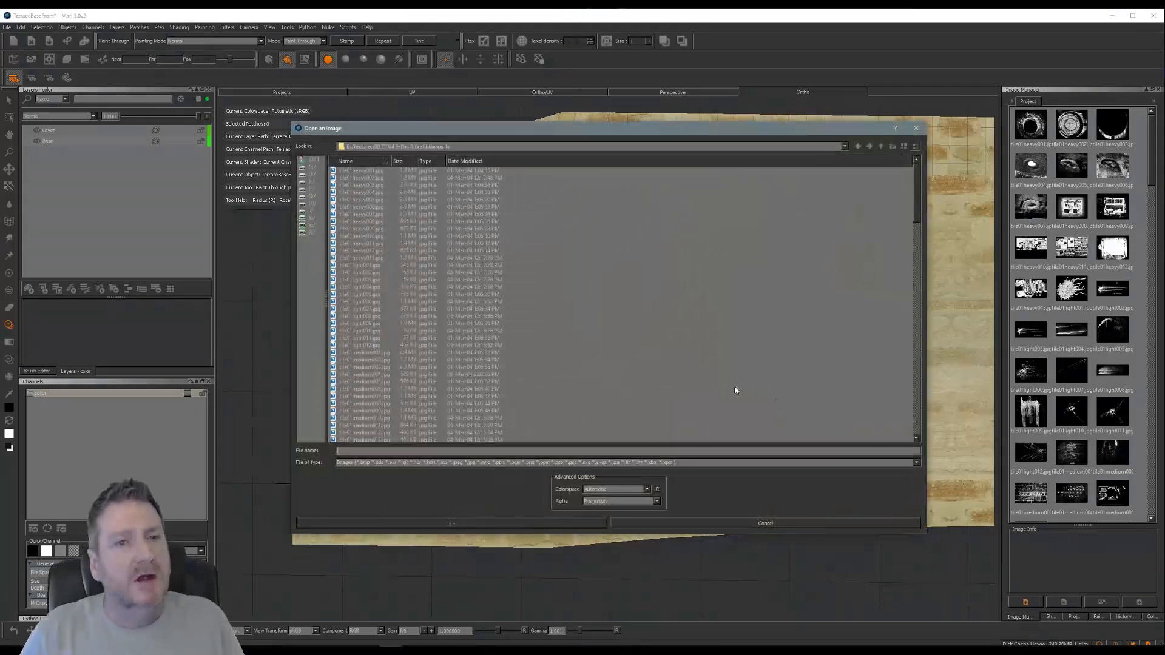
# Step: Browse to the maps_hi folder inside the 3D TT Vol 2- Aged & Stressed texture collection
pyautogui.click(886, 150)
pyautogui.click(886, 151)
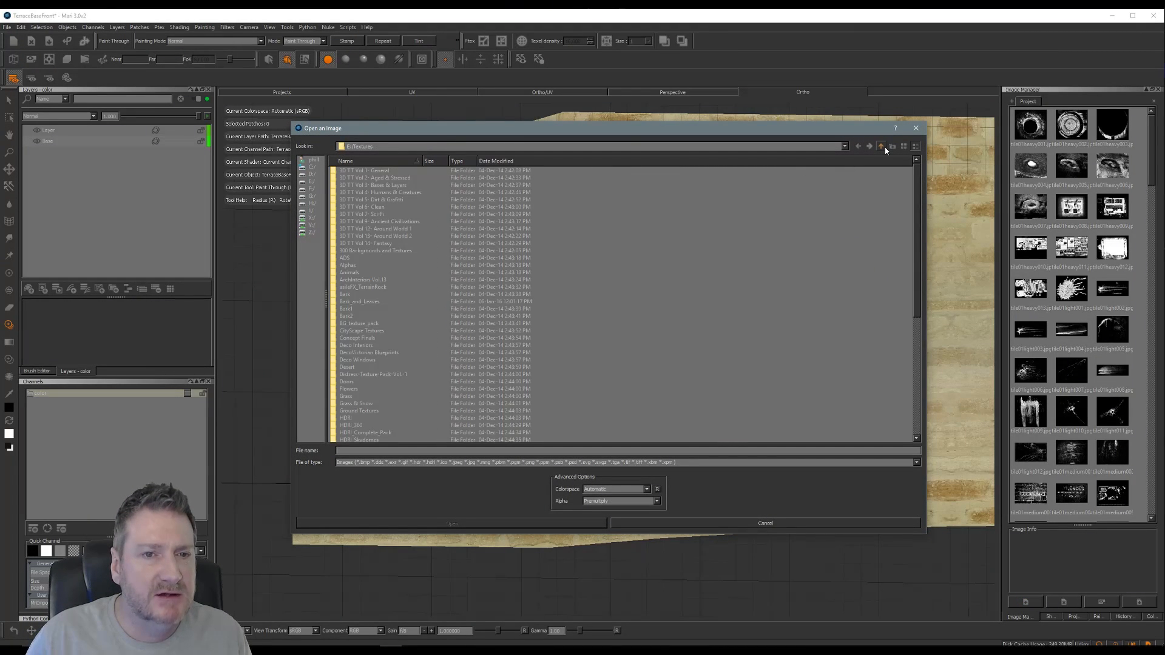
pyautogui.doubleClick(401, 177)
pyautogui.doubleClick(362, 183)
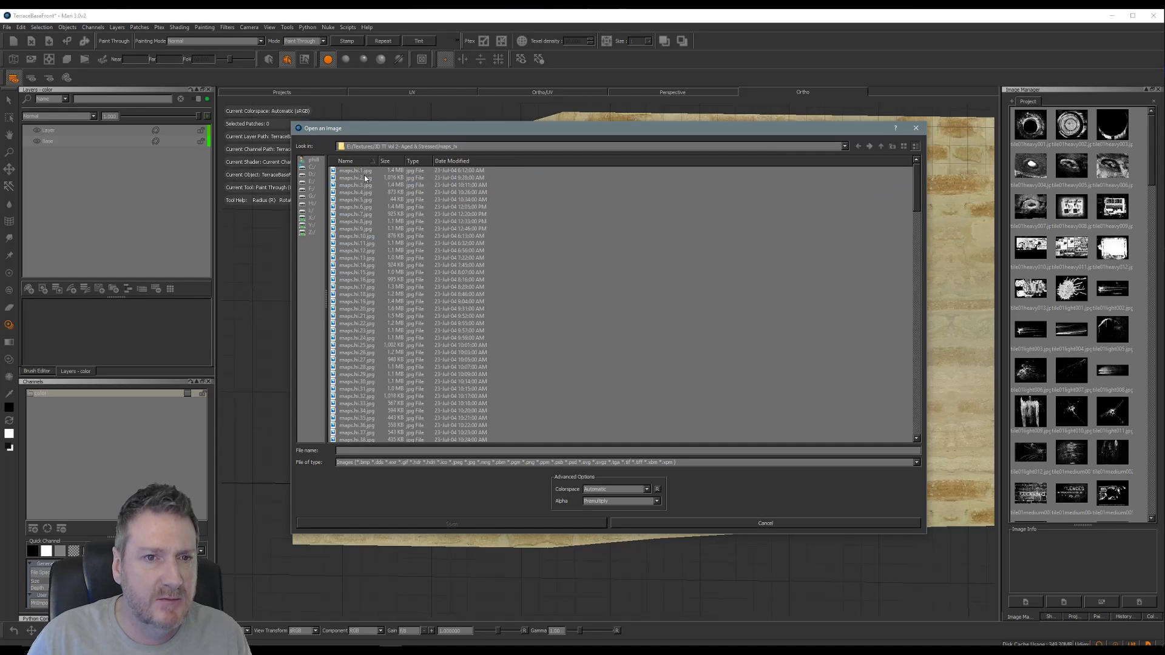
# Step: Import every JPG image in the maps_hi folder into the project's image library
pyautogui.click(365, 172)
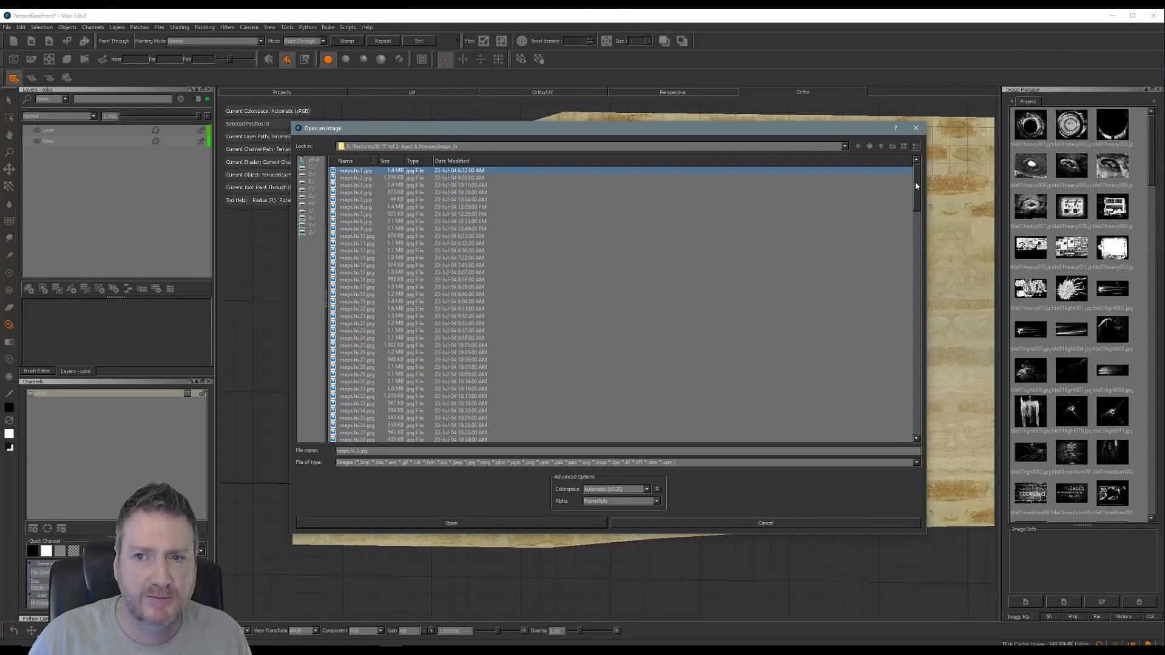
pyautogui.moveTo(915, 185); pyautogui.dragTo(915, 420)
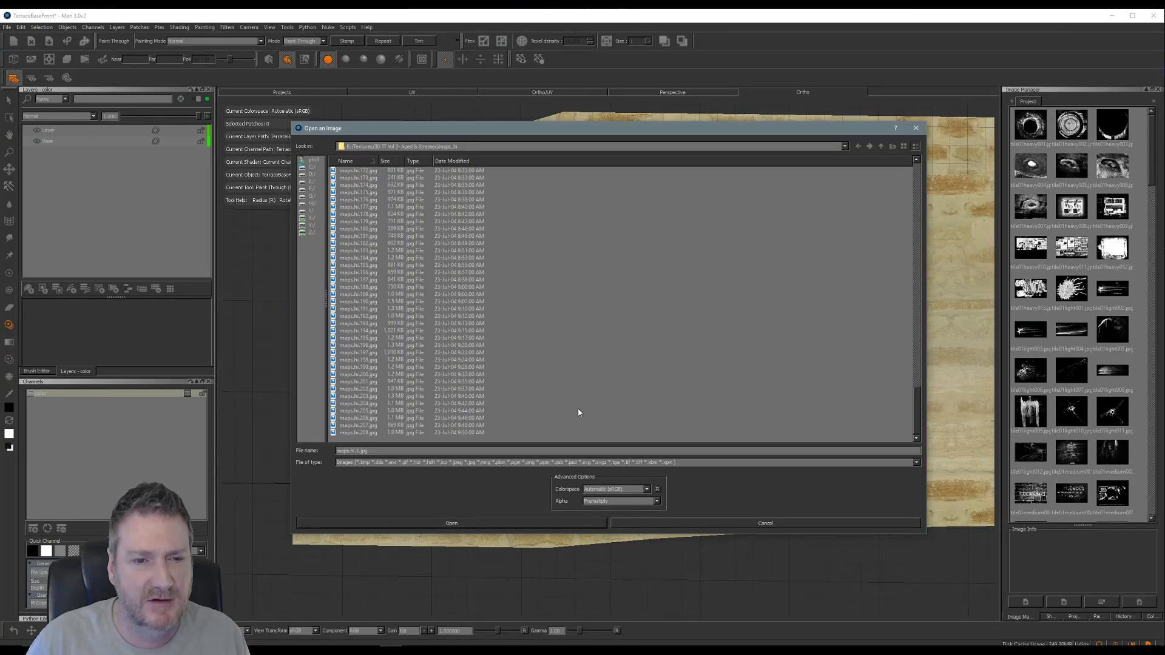
pyautogui.hotkey('ctrl', 'a')
pyautogui.click(457, 523)
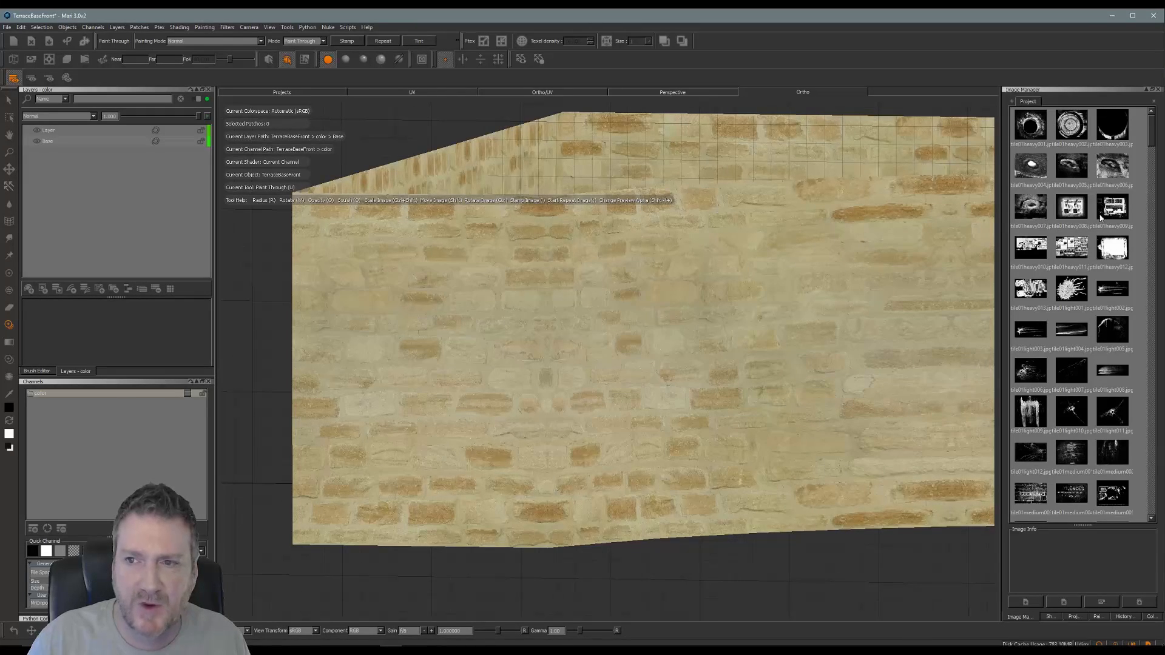
# Step: Place the streaked stone wall image maps.hi.29.jpg on the brick wall as the paint-through image
pyautogui.moveTo(1152, 133); pyautogui.dragTo(1153, 309)
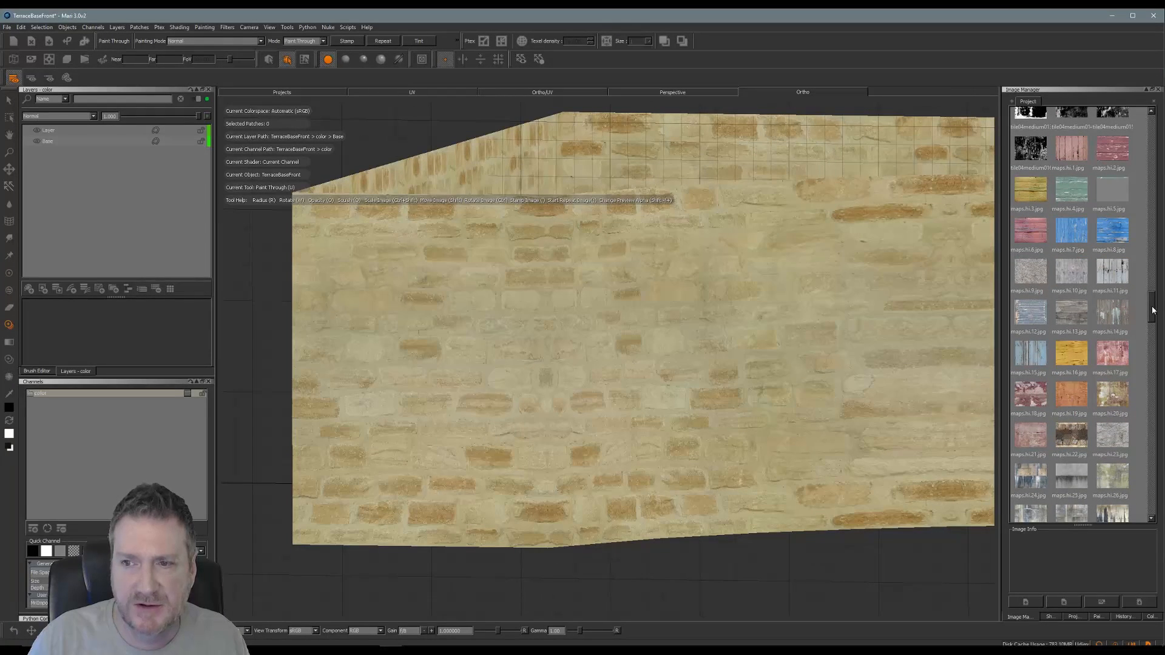
pyautogui.scroll(-2, 1136, 431)
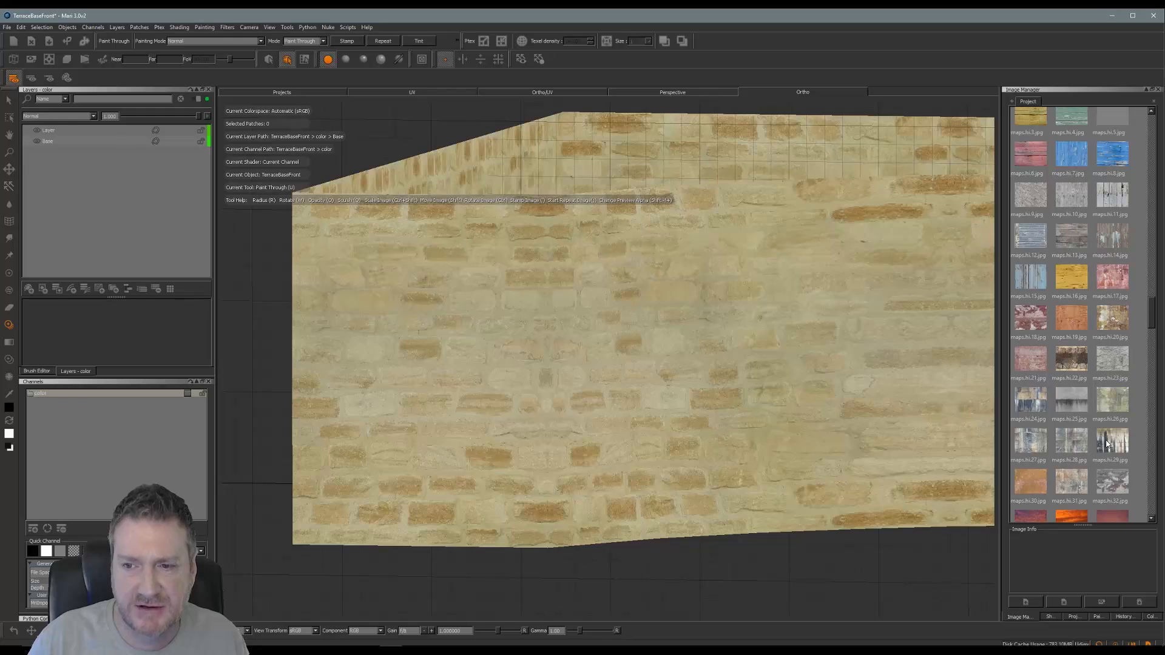
pyautogui.click(1116, 451)
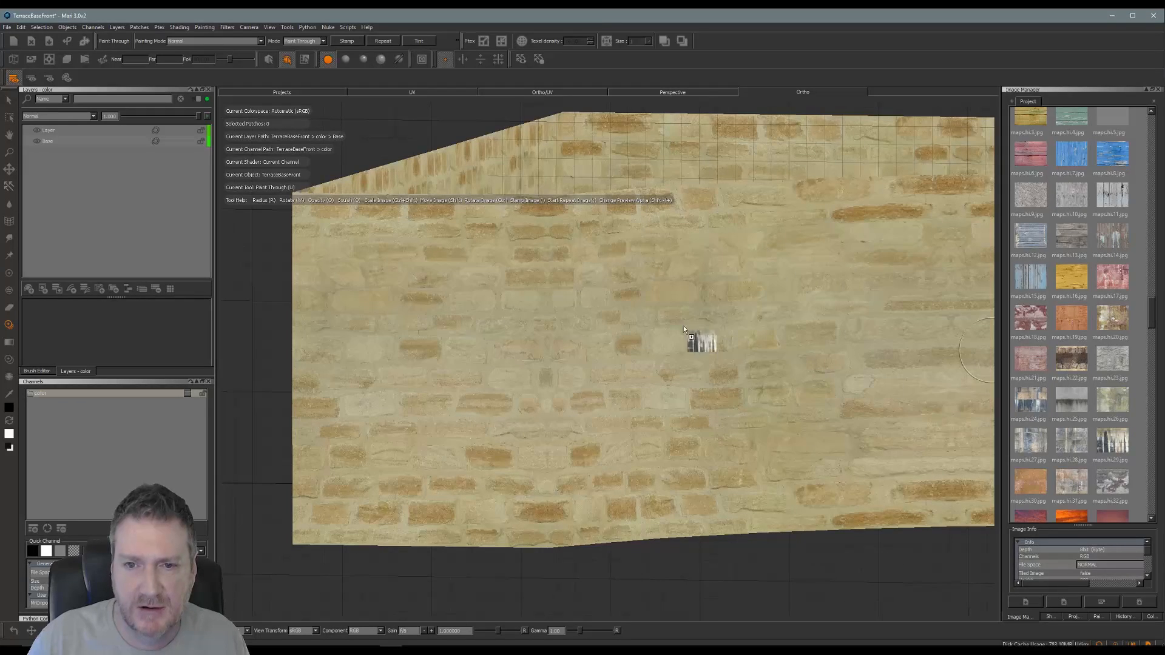
pyautogui.moveTo(684, 325); pyautogui.dragTo(638, 312)
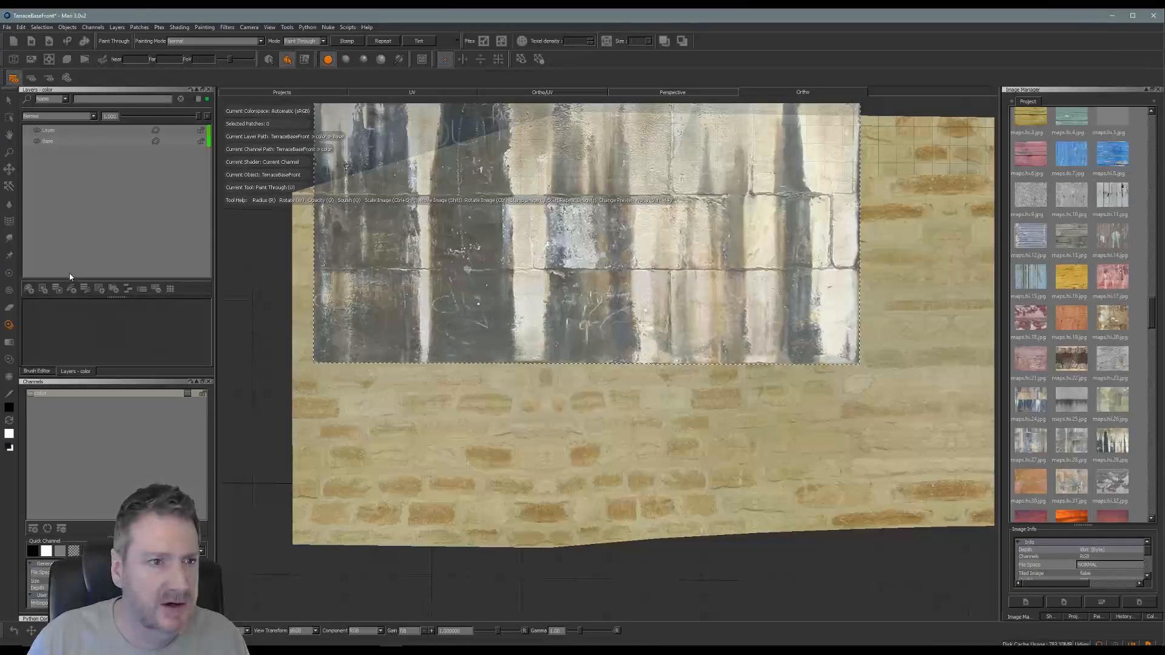
# Step: Add a new paint layer above the existing layers and move the paint-through image over the left part of the wall
pyautogui.click(29, 290)
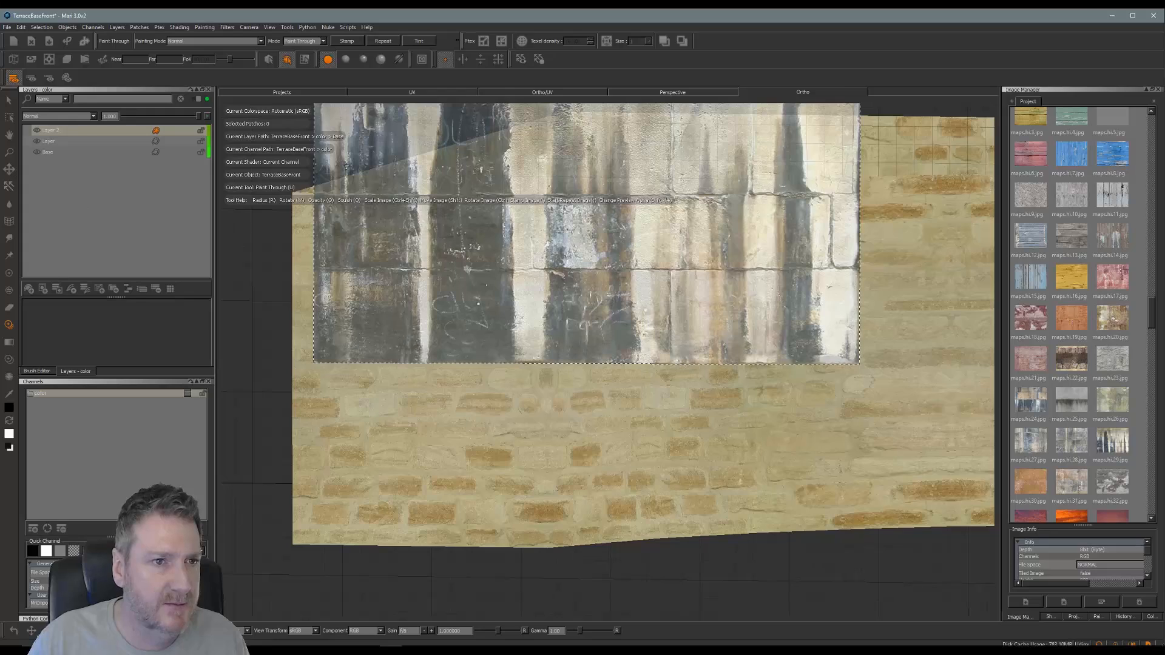
pyautogui.moveTo(647, 243)
pyautogui.keyDown('shift'); pyautogui.mouseDown()
pyautogui.moveTo(673, 392)
pyautogui.moveTo(657, 413)
pyautogui.mouseUp(); pyautogui.keyUp('shift')
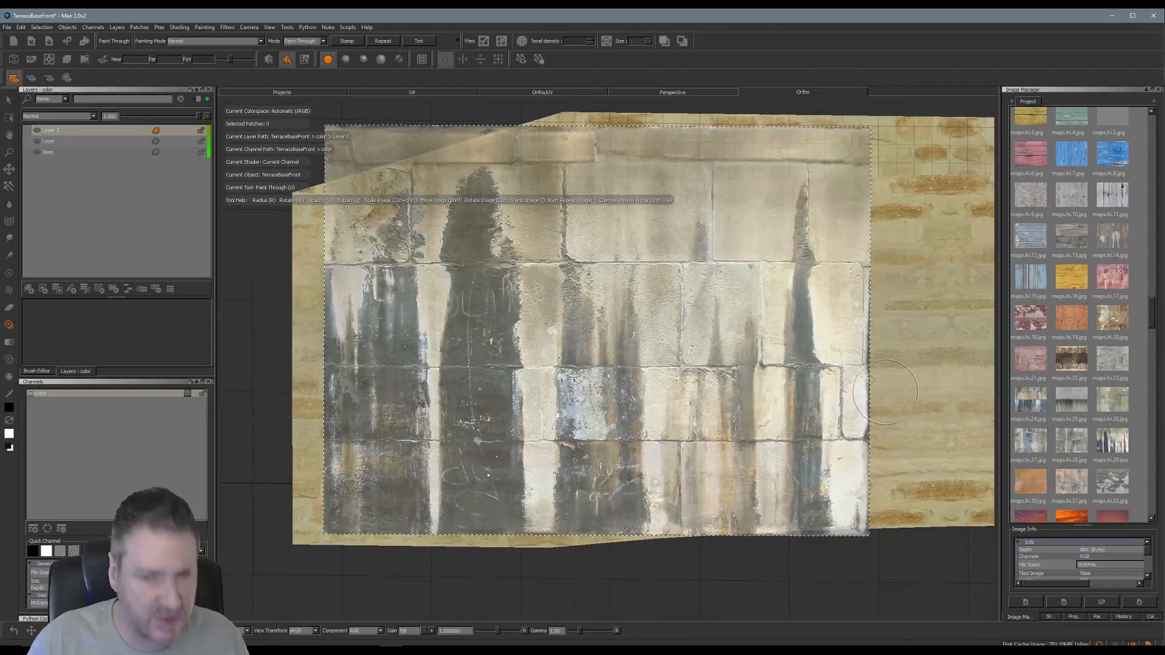
pyautogui.hotkey('shift', '-')
pyautogui.keyDown('alt'); pyautogui.moveTo(756, 392); pyautogui.dragTo(784, 396, button='right'); pyautogui.keyUp('alt')
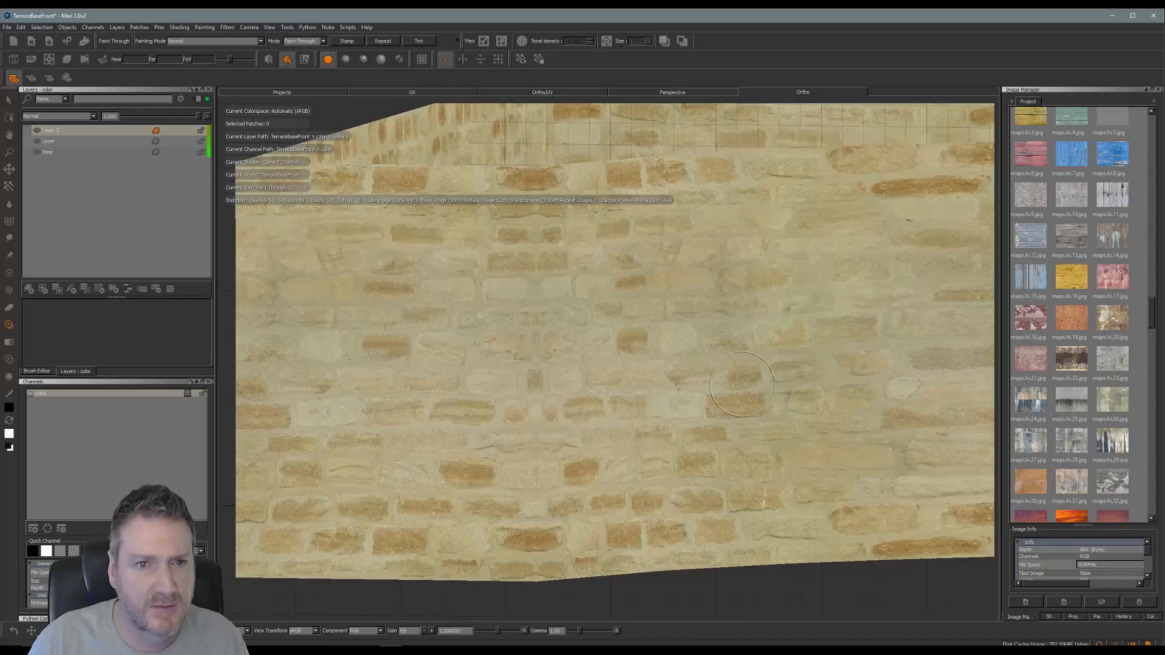
pyautogui.keyDown('alt'); pyautogui.moveTo(745, 384); pyautogui.dragTo(810, 378, button='middle'); pyautogui.keyUp('alt')
pyautogui.keyDown('alt'); pyautogui.moveTo(750, 378); pyautogui.dragTo(771, 373); pyautogui.keyUp('alt')
pyautogui.keyDown('alt'); pyautogui.moveTo(698, 361); pyautogui.dragTo(734, 358, button='middle'); pyautogui.keyUp('alt')
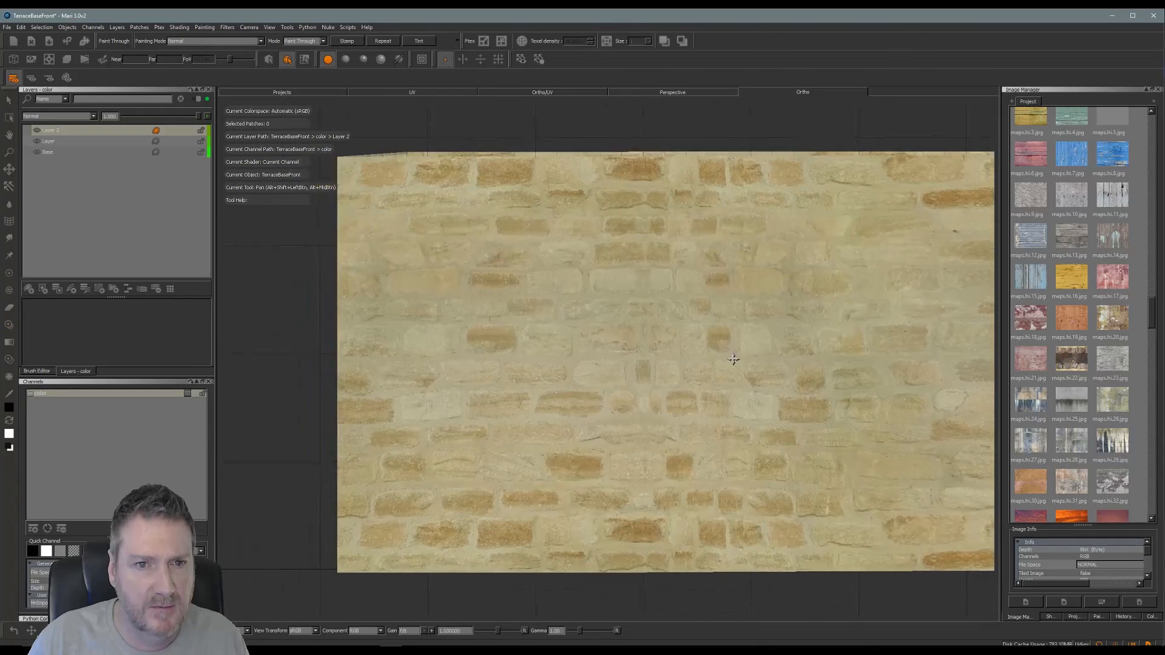
pyautogui.moveTo(729, 361)
pyautogui.keyDown('shift'); pyautogui.mouseDown()
pyautogui.moveTo(704, 461)
pyautogui.moveTo(694, 384)
pyautogui.mouseUp(); pyautogui.keyUp('shift')
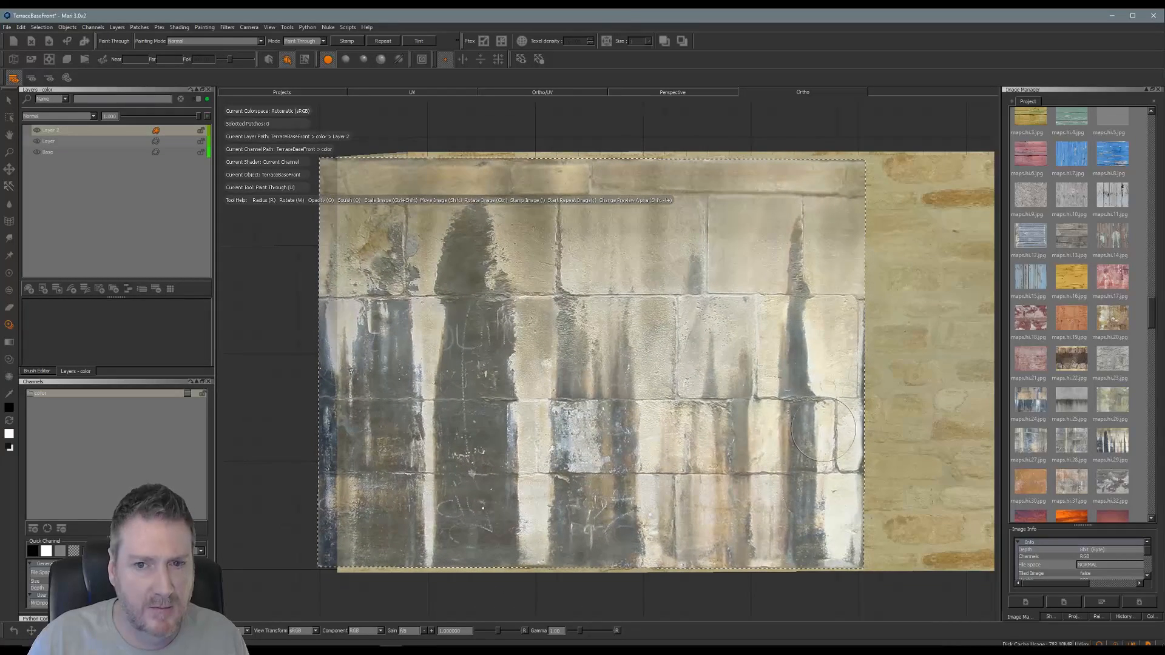
# Step: Rotate the paint-through image slightly counter-clockwise and shift it right and down to line up with the wall's left end
pyautogui.press('Escape')
pyautogui.moveTo(877, 425)
pyautogui.keyDown('alt'); pyautogui.mouseDown()
pyautogui.moveTo(871, 435)
pyautogui.moveTo(819, 430)
pyautogui.mouseUp(); pyautogui.keyUp('alt')
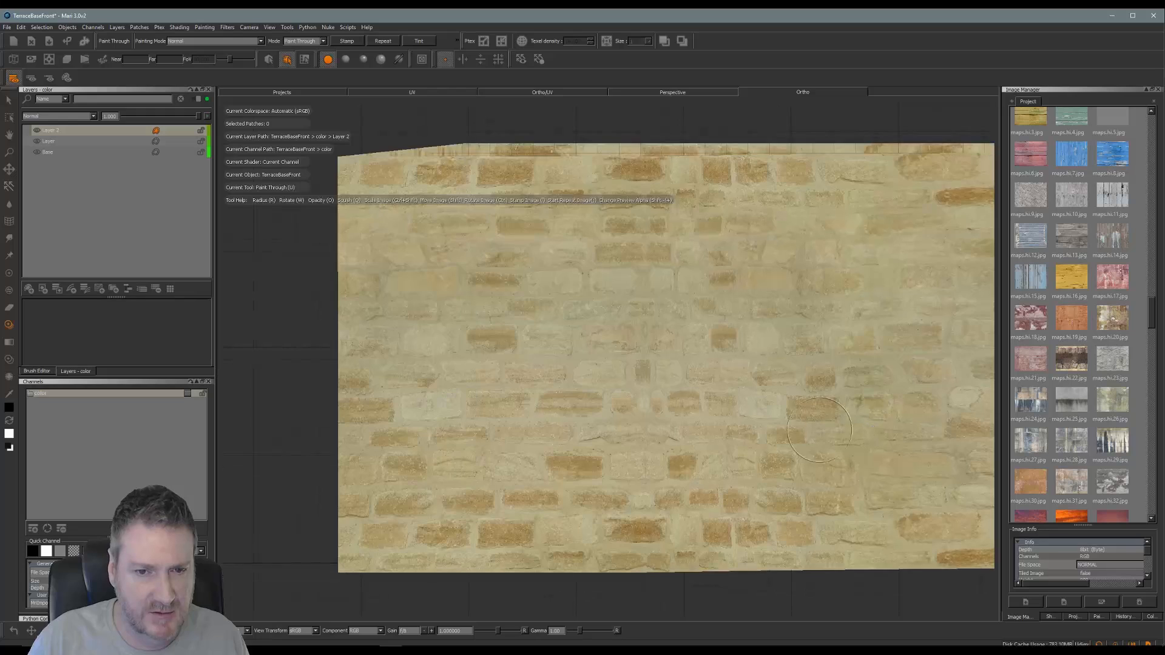
pyautogui.keyDown('alt'); pyautogui.moveTo(779, 419); pyautogui.dragTo(762, 419, button='right'); pyautogui.keyUp('alt')
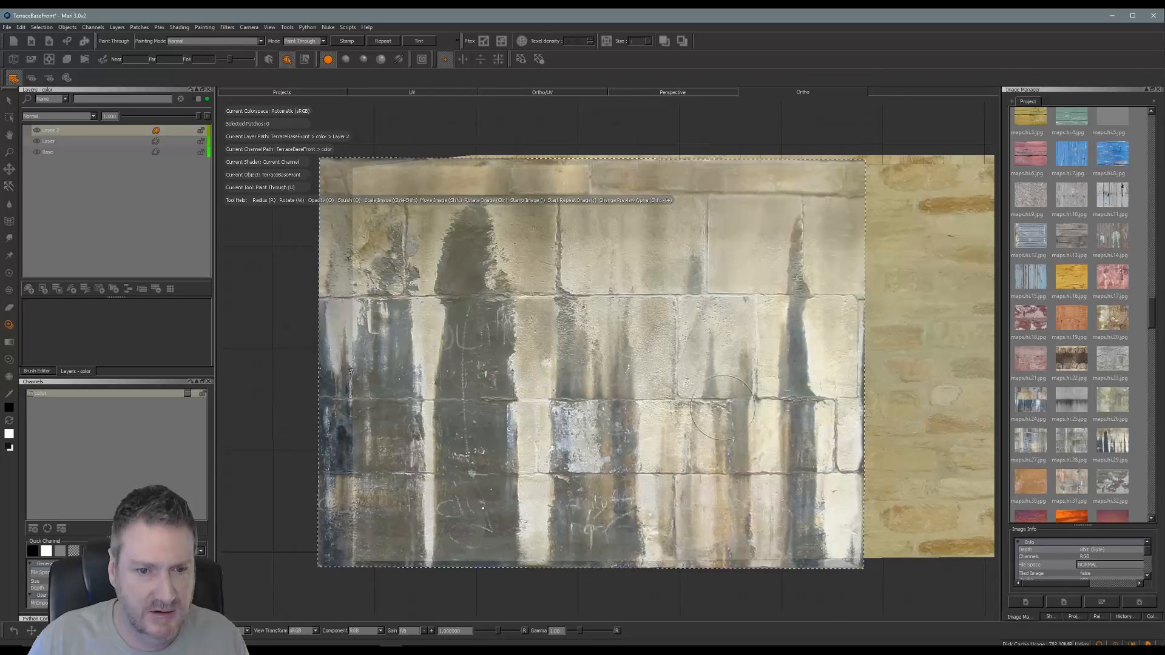
pyautogui.keyDown('ctrl'); pyautogui.moveTo(788, 360); pyautogui.dragTo(827, 356); pyautogui.keyUp('ctrl')
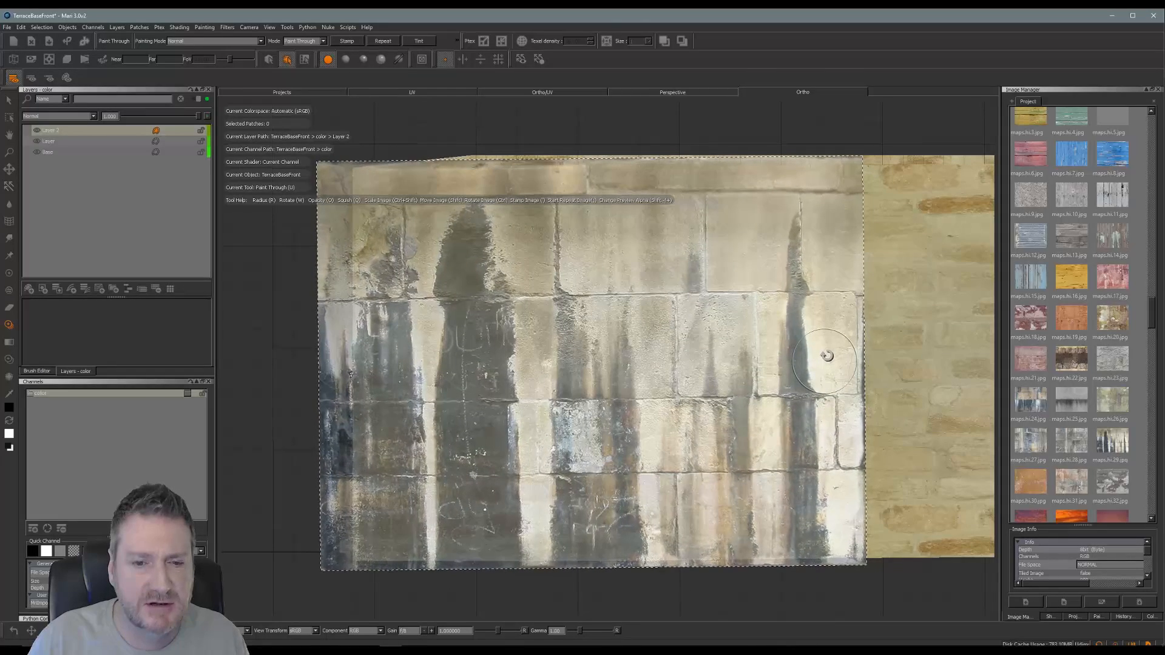
pyautogui.moveTo(656, 352)
pyautogui.keyDown('shift'); pyautogui.mouseDown()
pyautogui.moveTo(663, 447)
pyautogui.moveTo(668, 355)
pyautogui.moveTo(685, 359)
pyautogui.mouseUp(); pyautogui.keyUp('shift')
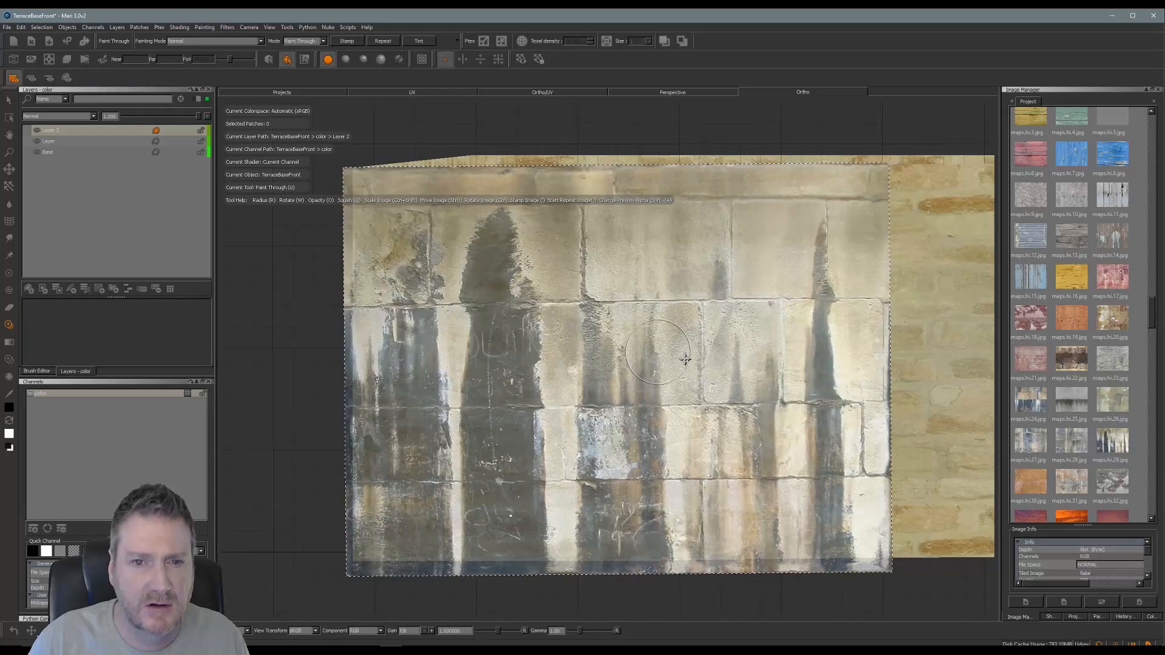
# Step: Paint the image's stone ledge along the wall's top edge and its blocks and streaks down the wall's left end
pyautogui.moveTo(369, 185)
pyautogui.mouseDown()
pyautogui.moveTo(549, 209)
pyautogui.moveTo(575, 187)
pyautogui.mouseUp()
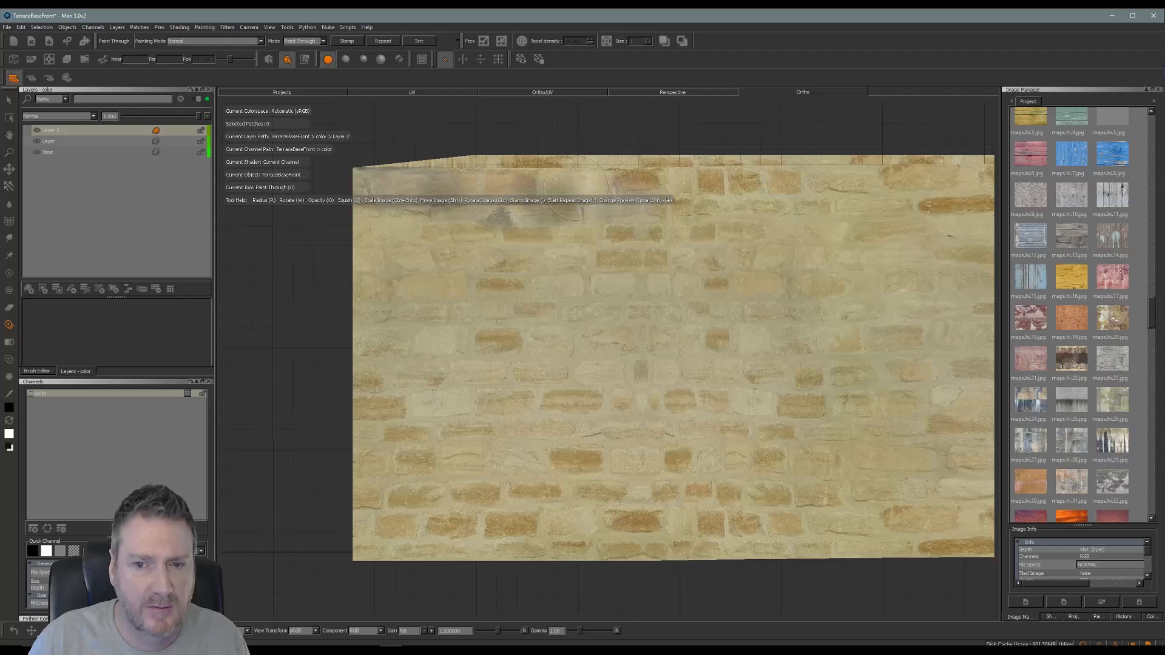
pyautogui.moveTo(502, 216)
pyautogui.mouseDown()
pyautogui.moveTo(464, 471)
pyautogui.moveTo(436, 377)
pyautogui.moveTo(419, 226)
pyautogui.moveTo(373, 225)
pyautogui.moveTo(371, 526)
pyautogui.moveTo(376, 240)
pyautogui.moveTo(389, 277)
pyautogui.mouseUp()
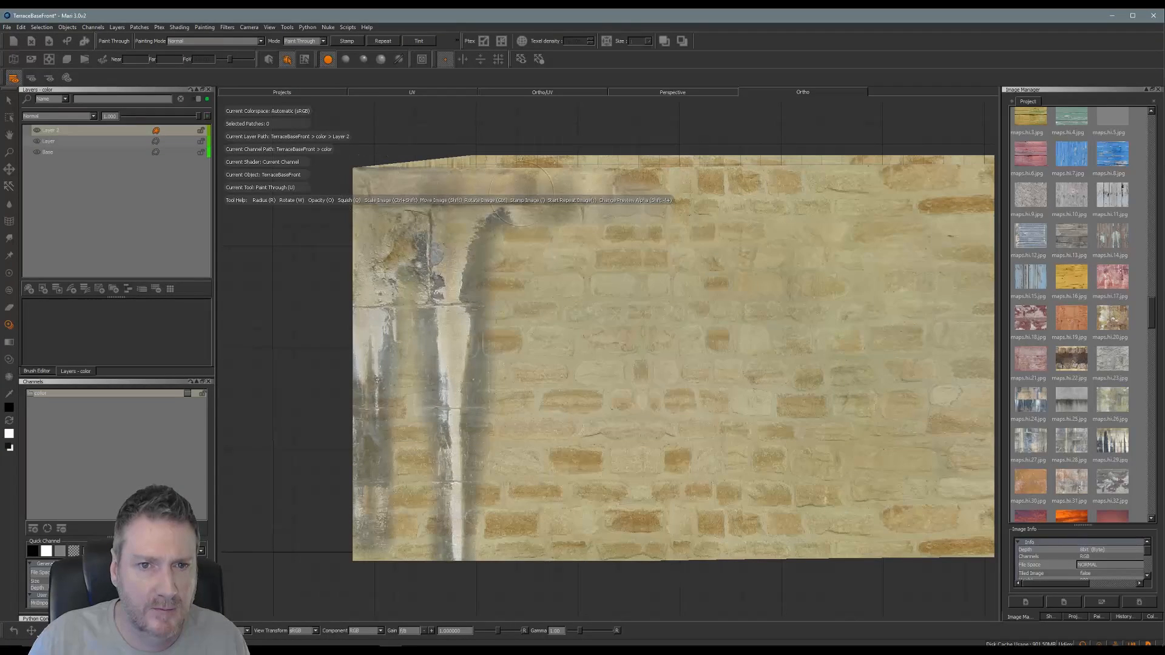
pyautogui.moveTo(522, 201)
pyautogui.mouseDown()
pyautogui.moveTo(565, 220)
pyautogui.moveTo(581, 267)
pyautogui.moveTo(546, 281)
pyautogui.moveTo(555, 473)
pyautogui.moveTo(584, 438)
pyautogui.moveTo(598, 248)
pyautogui.moveTo(689, 235)
pyautogui.moveTo(707, 364)
pyautogui.moveTo(674, 273)
pyautogui.mouseUp()
pyautogui.moveTo(631, 200)
pyautogui.mouseDown()
pyautogui.moveTo(813, 185)
pyautogui.moveTo(824, 195)
pyautogui.mouseUp()
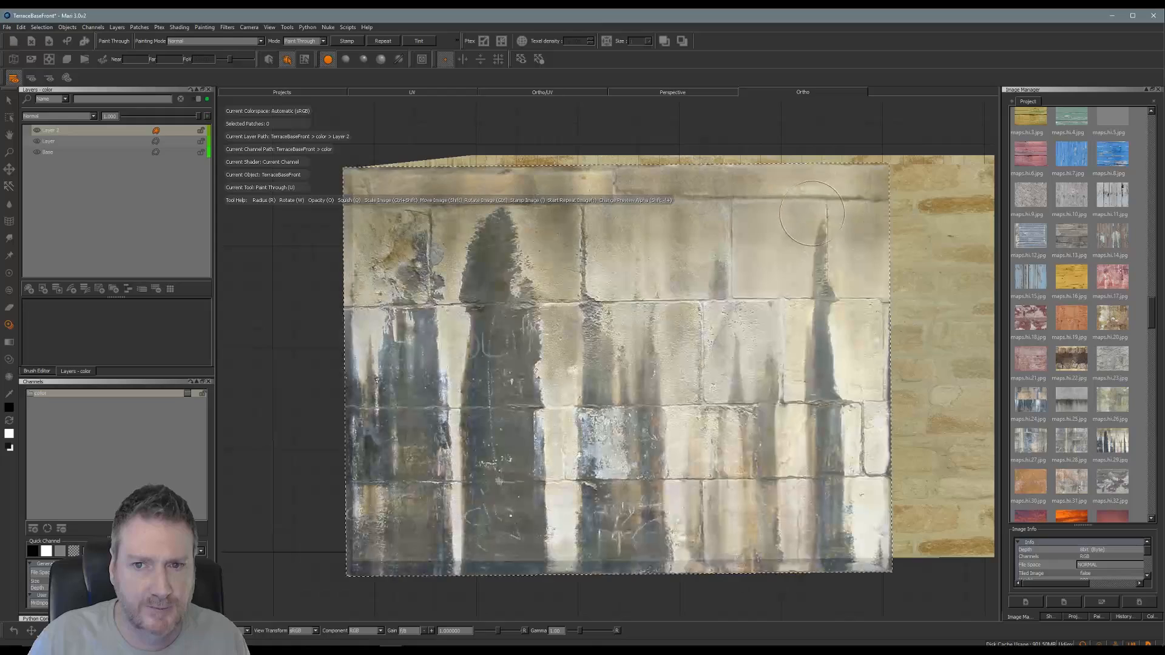
# Step: Paint the pale stone blocks and vertical streaks across the middle of the wall, and bake the paint onto the layer
pyautogui.moveTo(796, 230)
pyautogui.mouseDown()
pyautogui.moveTo(802, 540)
pyautogui.moveTo(761, 247)
pyautogui.moveTo(722, 267)
pyautogui.moveTo(686, 339)
pyautogui.moveTo(691, 540)
pyautogui.moveTo(672, 297)
pyautogui.moveTo(675, 546)
pyautogui.moveTo(716, 327)
pyautogui.mouseUp()
pyautogui.moveTo(721, 304); pyautogui.dragTo(720, 340)
pyautogui.moveTo(721, 316); pyautogui.dragTo(715, 333)
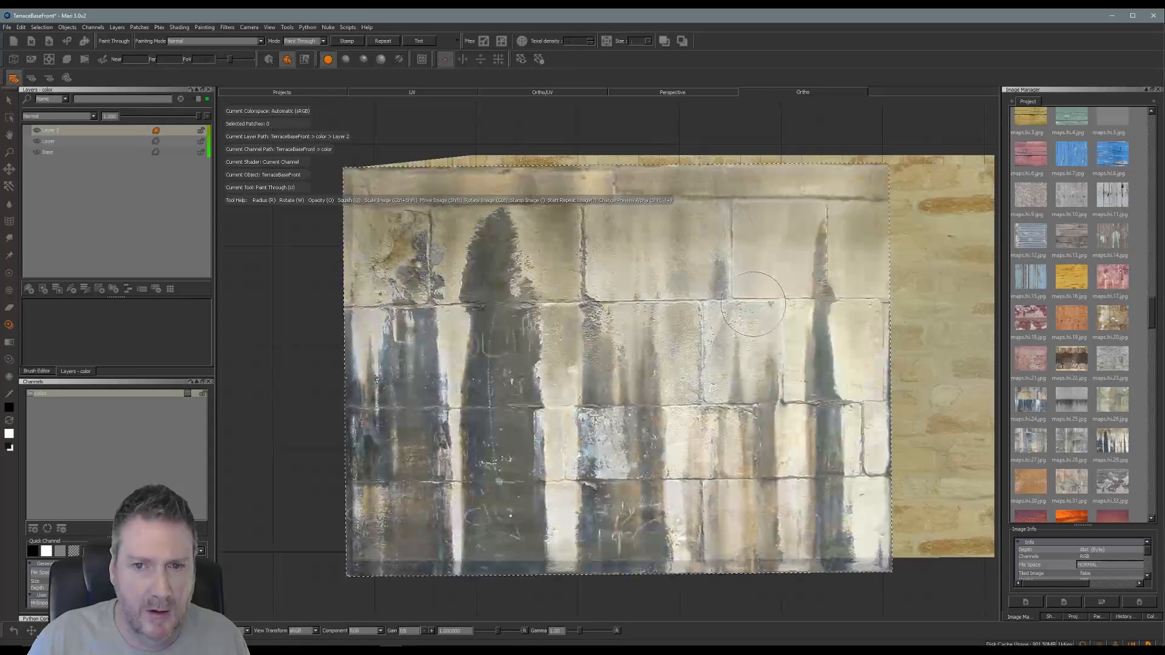
pyautogui.moveTo(746, 298)
pyautogui.mouseDown()
pyautogui.moveTo(774, 264)
pyautogui.moveTo(834, 260)
pyautogui.moveTo(847, 473)
pyautogui.moveTo(835, 267)
pyautogui.moveTo(813, 254)
pyautogui.mouseUp()
pyautogui.moveTo(740, 261)
pyautogui.mouseDown()
pyautogui.moveTo(668, 268)
pyautogui.moveTo(722, 229)
pyautogui.mouseUp()
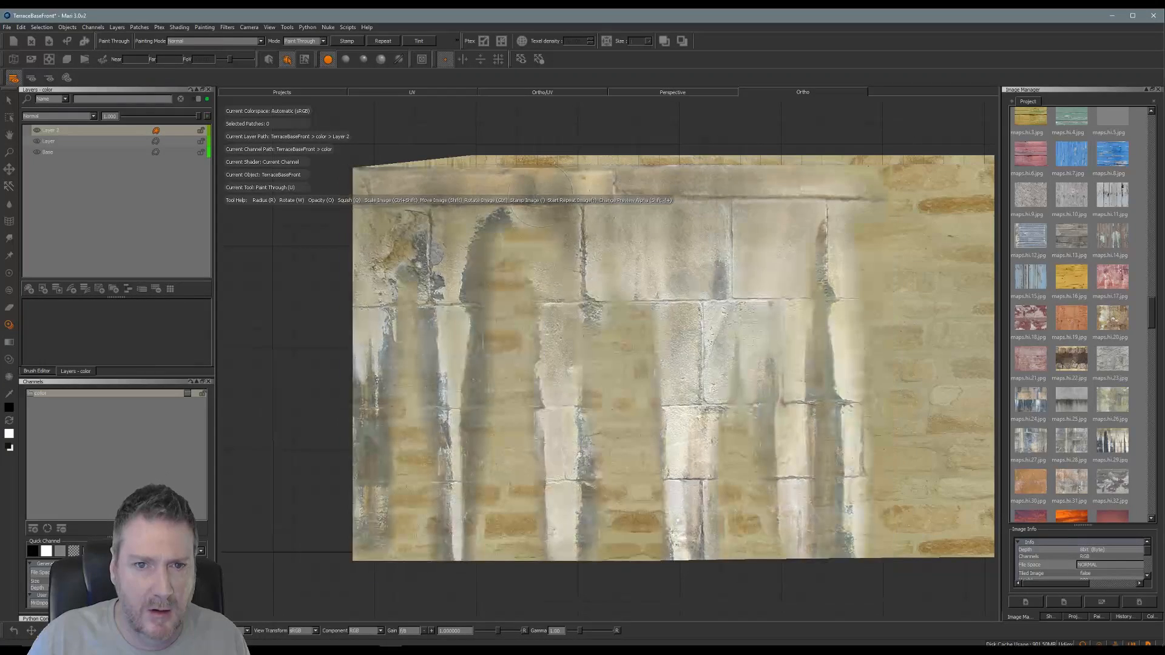
pyautogui.moveTo(561, 204); pyautogui.dragTo(522, 177)
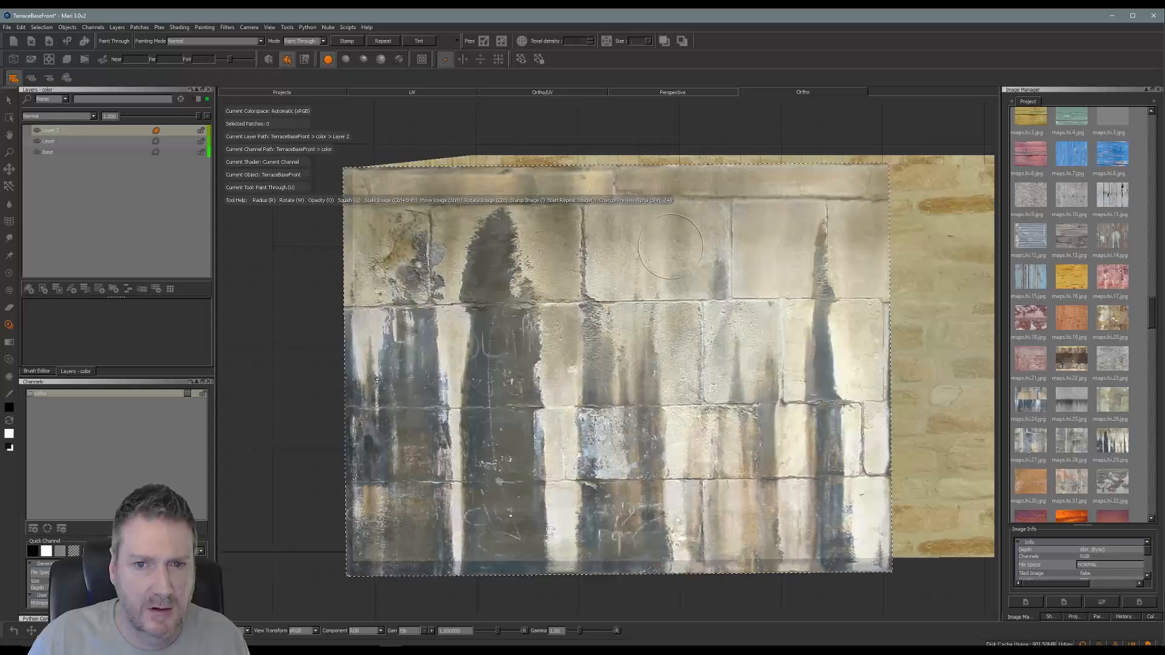
pyautogui.press('b')
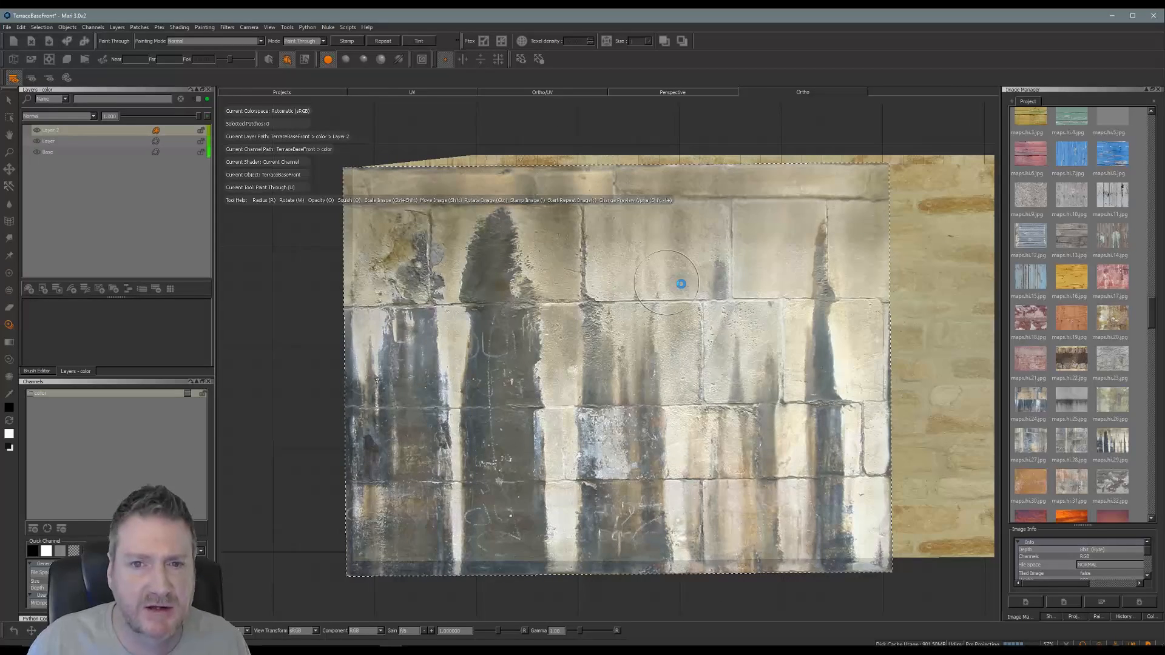
# Step: Shift the paint-through image right along the wall, matching its stone ledge and block joints to the painted area
pyautogui.moveTo(666, 282)
pyautogui.keyDown('alt'); pyautogui.mouseDown()
pyautogui.moveTo(526, 334)
pyautogui.moveTo(556, 336)
pyautogui.moveTo(488, 330)
pyautogui.mouseUp(); pyautogui.keyUp('alt')
pyautogui.keyDown('alt'); pyautogui.moveTo(508, 334); pyautogui.dragTo(476, 356, button='middle'); pyautogui.keyUp('alt')
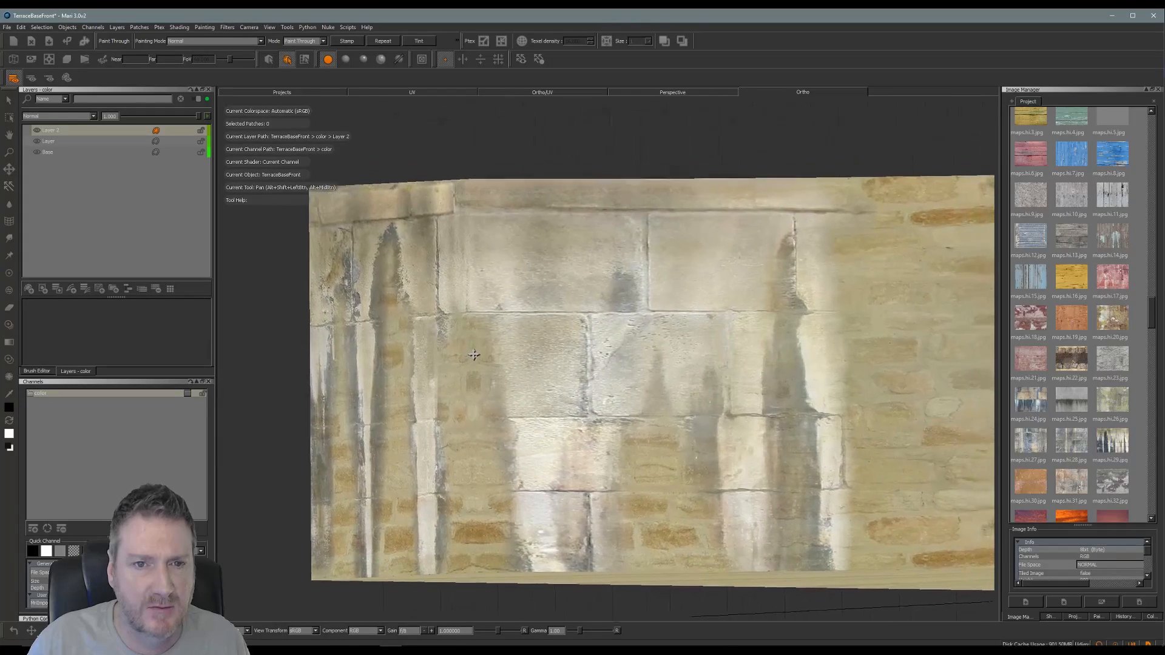
pyautogui.moveTo(627, 342)
pyautogui.keyDown('shift'); pyautogui.mouseDown()
pyautogui.moveTo(639, 362)
pyautogui.moveTo(684, 348)
pyautogui.mouseUp(); pyautogui.keyUp('shift')
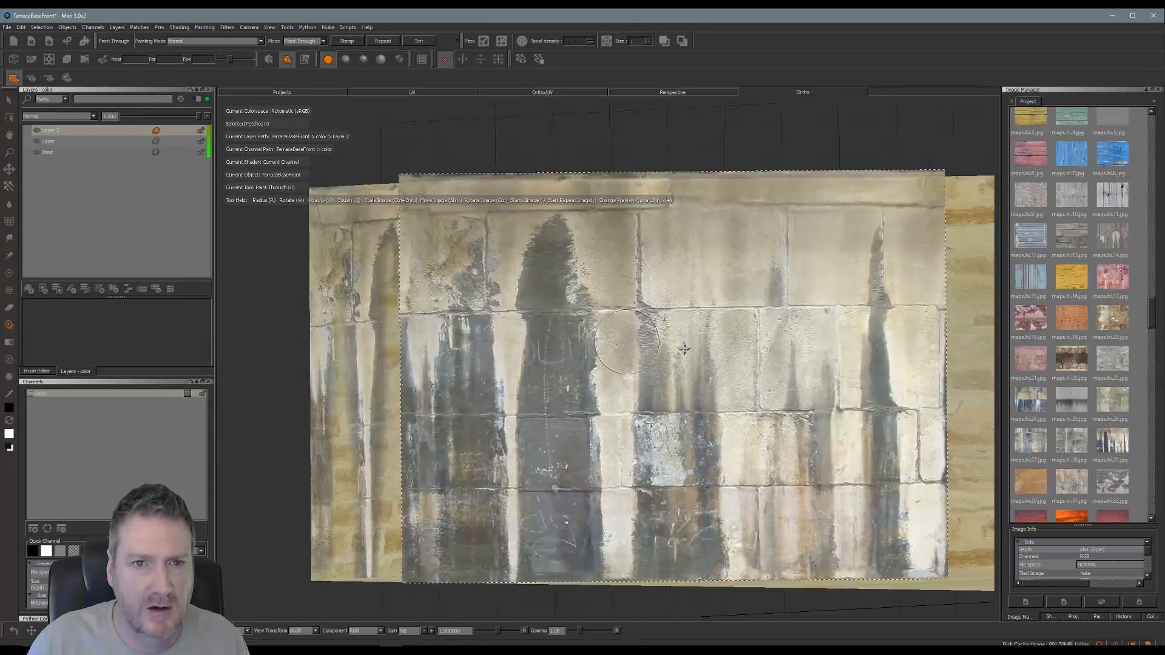
pyautogui.keyDown('shift'); pyautogui.moveTo(653, 274); pyautogui.dragTo(655, 279); pyautogui.keyUp('shift')
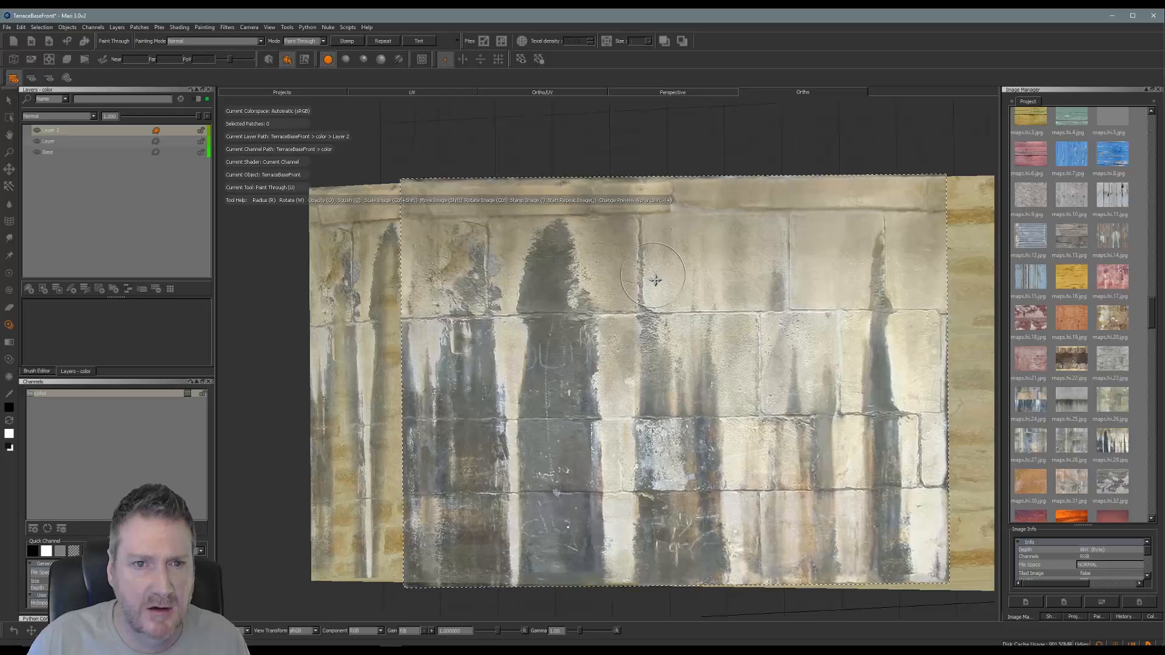
# Step: Paint the image's upper blocks, large dark stain and vertical streaks over the middle of the wall
pyautogui.moveTo(541, 199)
pyautogui.mouseDown()
pyautogui.moveTo(519, 203)
pyautogui.moveTo(530, 208)
pyautogui.mouseUp()
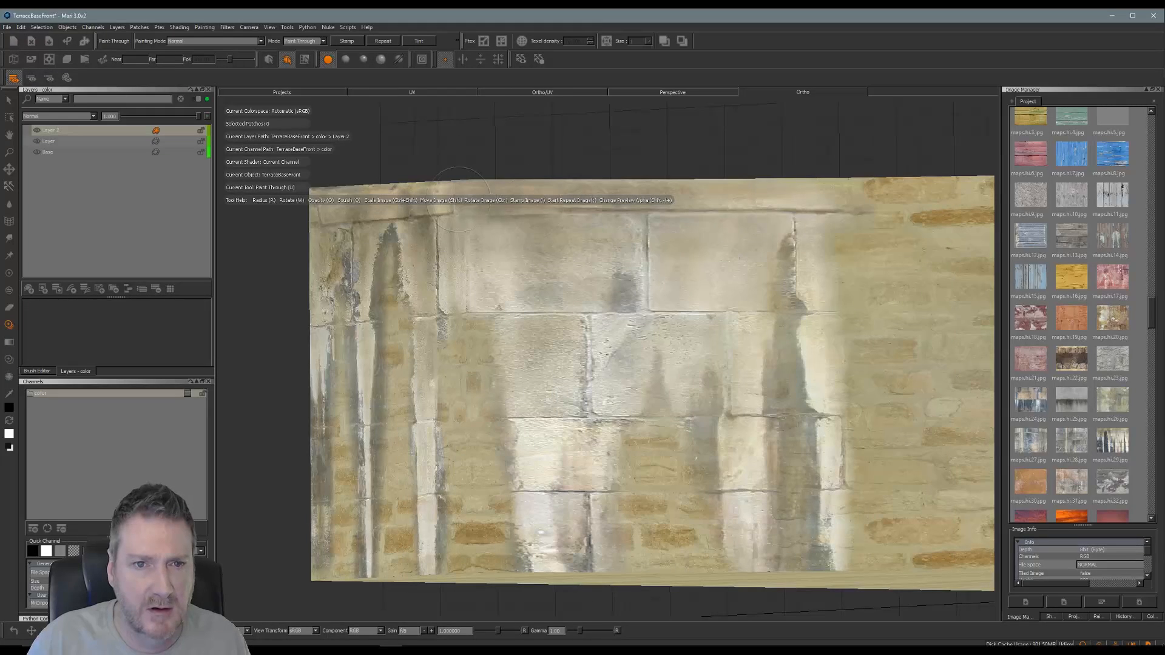
pyautogui.moveTo(458, 199)
pyautogui.mouseDown()
pyautogui.moveTo(576, 209)
pyautogui.moveTo(698, 194)
pyautogui.moveTo(762, 211)
pyautogui.mouseUp()
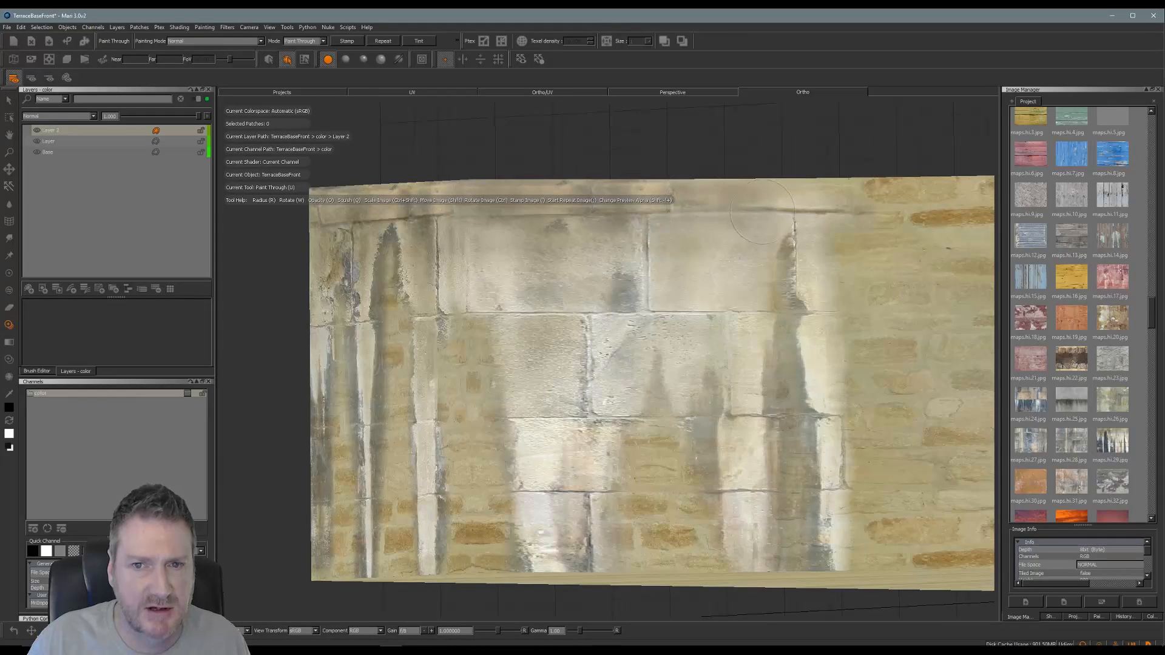
pyautogui.moveTo(495, 228)
pyautogui.mouseDown()
pyautogui.moveTo(473, 283)
pyautogui.moveTo(483, 327)
pyautogui.moveTo(511, 342)
pyautogui.moveTo(537, 279)
pyautogui.moveTo(510, 276)
pyautogui.moveTo(519, 521)
pyautogui.moveTo(513, 473)
pyautogui.moveTo(540, 582)
pyautogui.moveTo(564, 592)
pyautogui.moveTo(601, 583)
pyautogui.moveTo(587, 481)
pyautogui.moveTo(607, 528)
pyautogui.moveTo(579, 562)
pyautogui.moveTo(565, 555)
pyautogui.moveTo(544, 364)
pyautogui.moveTo(574, 346)
pyautogui.moveTo(576, 246)
pyautogui.moveTo(625, 243)
pyautogui.moveTo(619, 328)
pyautogui.moveTo(626, 225)
pyautogui.moveTo(653, 267)
pyautogui.mouseUp()
pyautogui.moveTo(643, 327); pyautogui.dragTo(633, 555)
pyautogui.moveTo(722, 333)
pyautogui.mouseDown()
pyautogui.moveTo(736, 554)
pyautogui.moveTo(781, 247)
pyautogui.mouseUp()
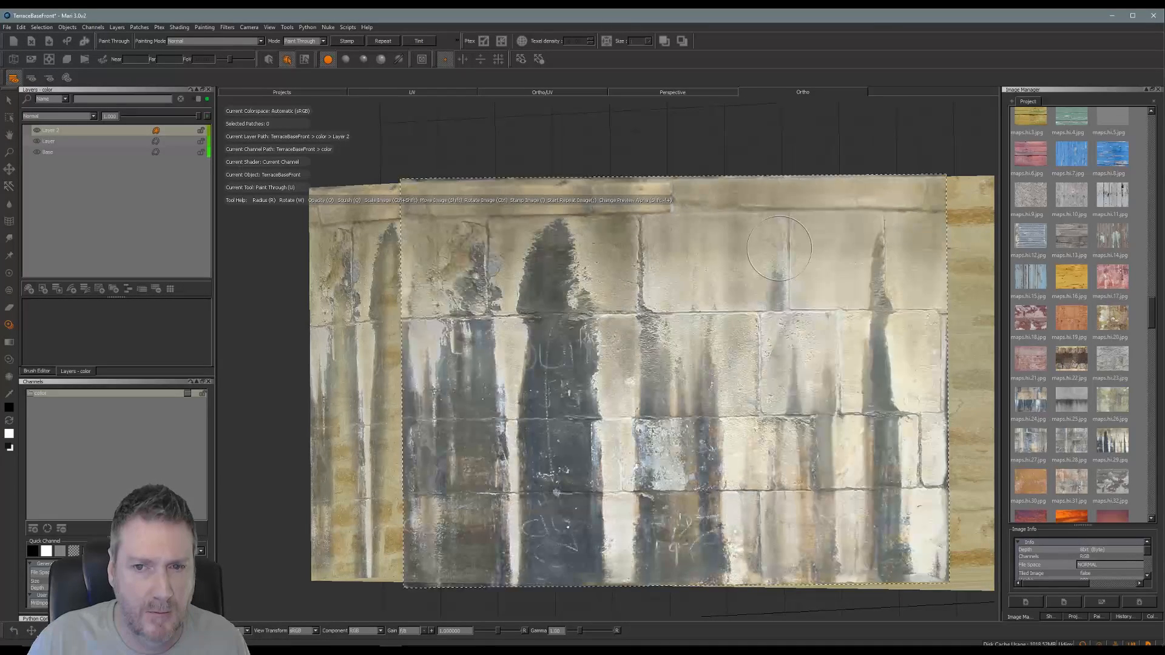
pyautogui.moveTo(771, 312)
pyautogui.mouseDown()
pyautogui.moveTo(790, 549)
pyautogui.moveTo(761, 423)
pyautogui.mouseUp()
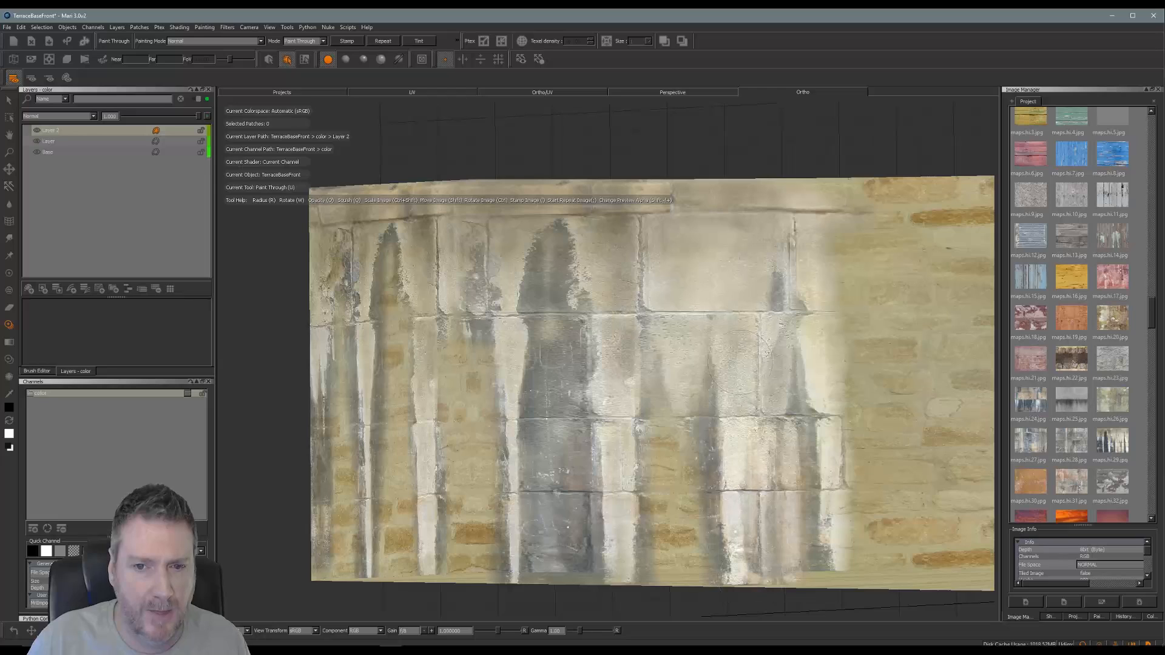
# Step: Extend the painted stone along the wall with the image's ledge, pale blocks and tall narrow dark streak
pyautogui.moveTo(721, 222); pyautogui.dragTo(728, 228)
pyautogui.moveTo(813, 239); pyautogui.dragTo(832, 574)
pyautogui.moveTo(849, 530)
pyautogui.mouseDown()
pyautogui.moveTo(844, 255)
pyautogui.moveTo(883, 188)
pyautogui.moveTo(843, 349)
pyautogui.mouseUp()
pyautogui.moveTo(843, 579); pyautogui.dragTo(856, 386)
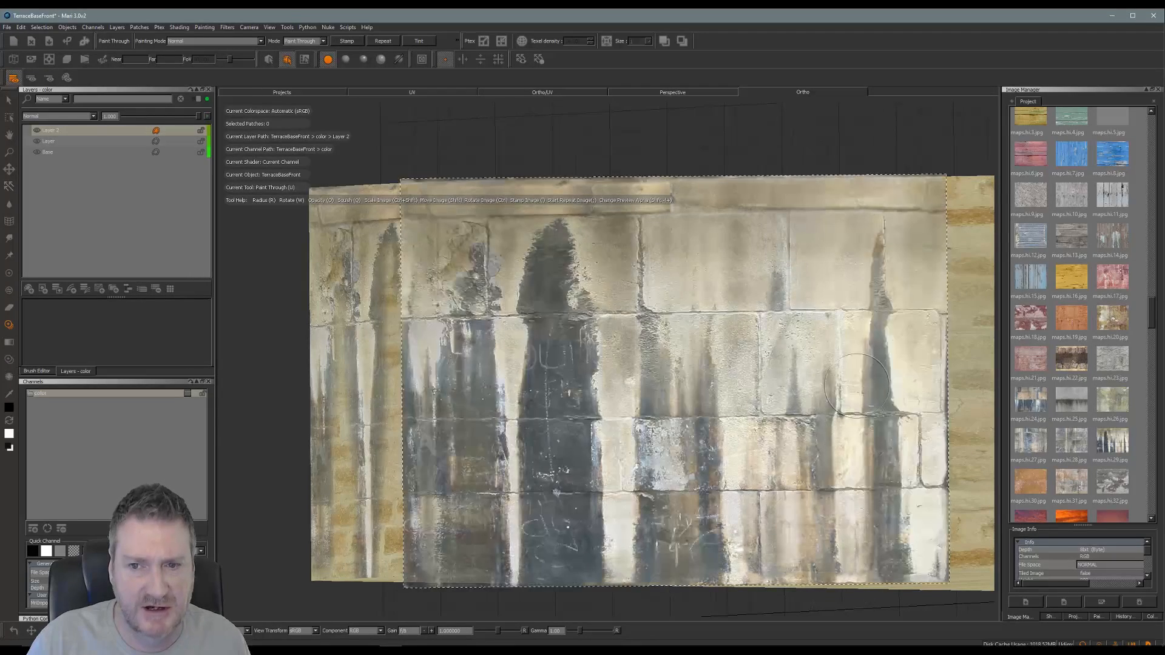
pyautogui.moveTo(882, 237); pyautogui.dragTo(883, 199)
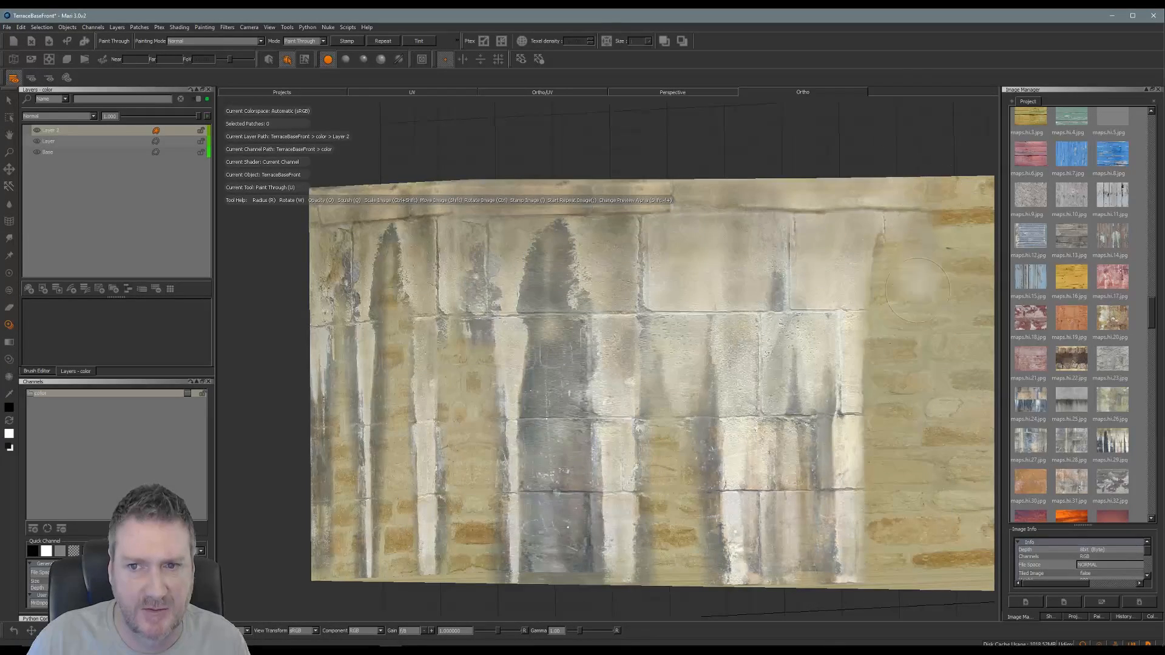
pyautogui.moveTo(917, 290)
pyautogui.mouseDown()
pyautogui.moveTo(895, 328)
pyautogui.moveTo(916, 583)
pyautogui.moveTo(904, 424)
pyautogui.moveTo(868, 239)
pyautogui.moveTo(925, 213)
pyautogui.mouseUp()
pyautogui.moveTo(775, 194); pyautogui.dragTo(852, 238)
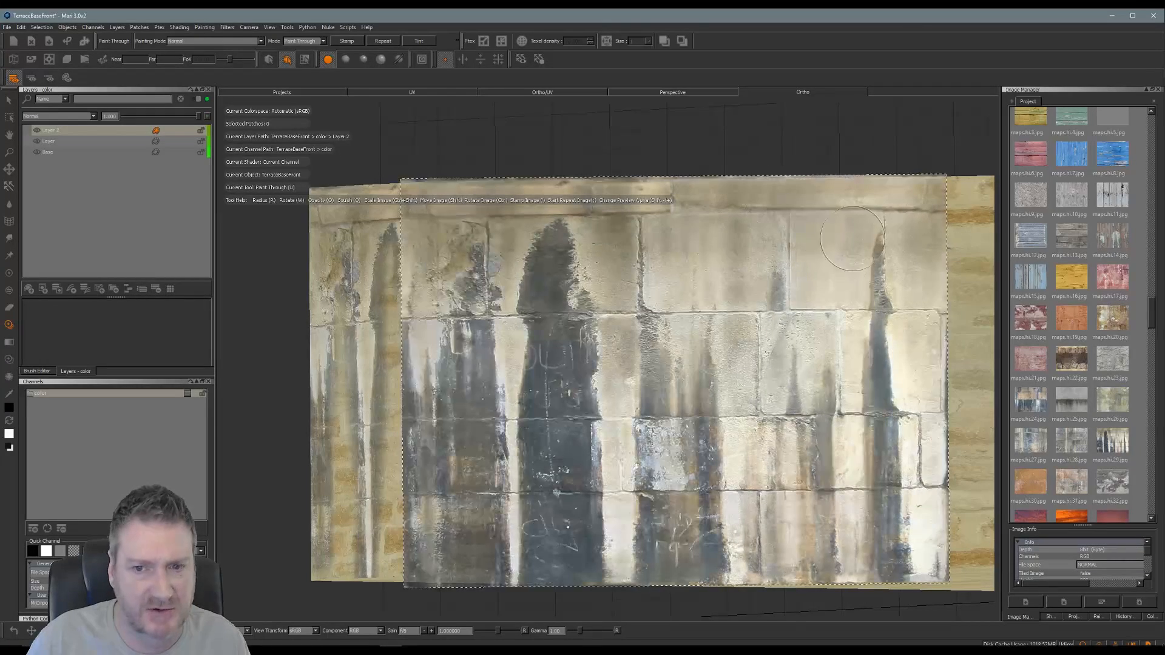
pyautogui.moveTo(747, 251); pyautogui.dragTo(740, 287)
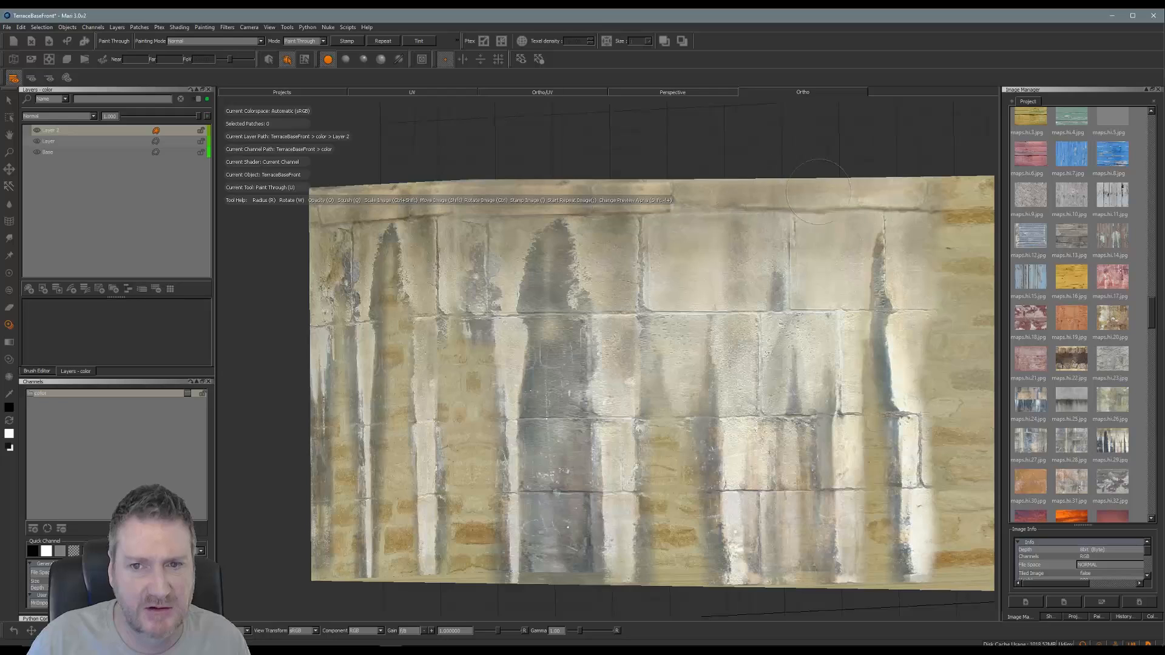
pyautogui.moveTo(670, 190); pyautogui.dragTo(756, 223)
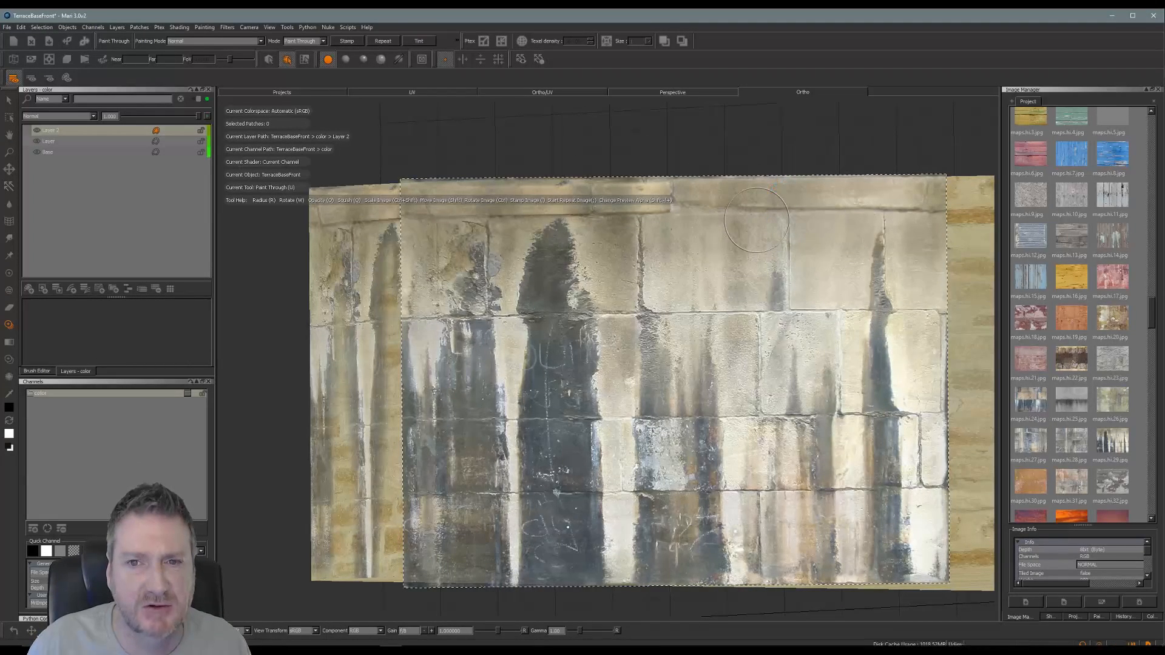
# Step: Align the paint-through image with the unpainted brick beyond the finished stone, tilting it slightly so its ledge and block joints continue the painted ones
pyautogui.moveTo(791, 170)
pyautogui.keyDown('alt'); pyautogui.mouseDown(button='middle')
pyautogui.moveTo(508, 156)
pyautogui.moveTo(443, 172)
pyautogui.mouseUp(button='middle'); pyautogui.keyUp('alt')
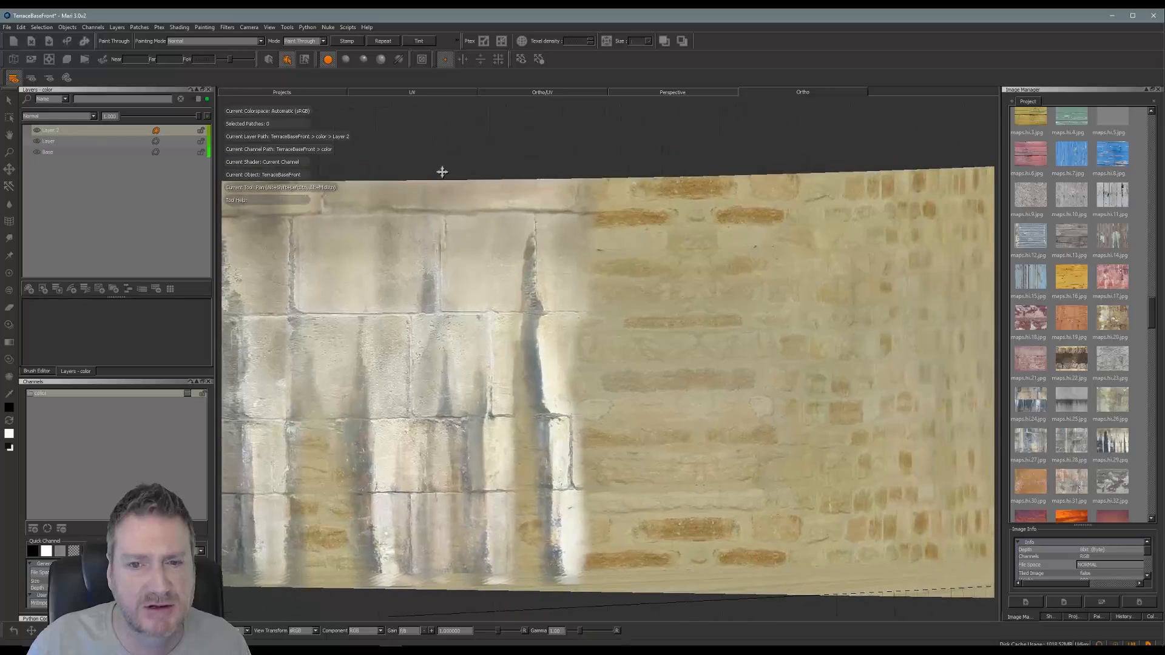
pyautogui.keyDown('alt'); pyautogui.moveTo(442, 172); pyautogui.dragTo(501, 195); pyautogui.keyUp('alt')
pyautogui.keyDown('alt'); pyautogui.moveTo(501, 195); pyautogui.dragTo(480, 312, button='right'); pyautogui.keyUp('alt')
pyautogui.moveTo(480, 313)
pyautogui.keyDown('alt'); pyautogui.mouseDown(button='middle')
pyautogui.moveTo(363, 330)
pyautogui.moveTo(224, 313)
pyautogui.moveTo(554, 299)
pyautogui.moveTo(417, 312)
pyautogui.moveTo(437, 344)
pyautogui.moveTo(523, 334)
pyautogui.mouseUp(button='middle'); pyautogui.keyUp('alt')
pyautogui.press('u')
pyautogui.keyDown('alt'); pyautogui.moveTo(524, 334); pyautogui.dragTo(557, 301); pyautogui.keyUp('alt')
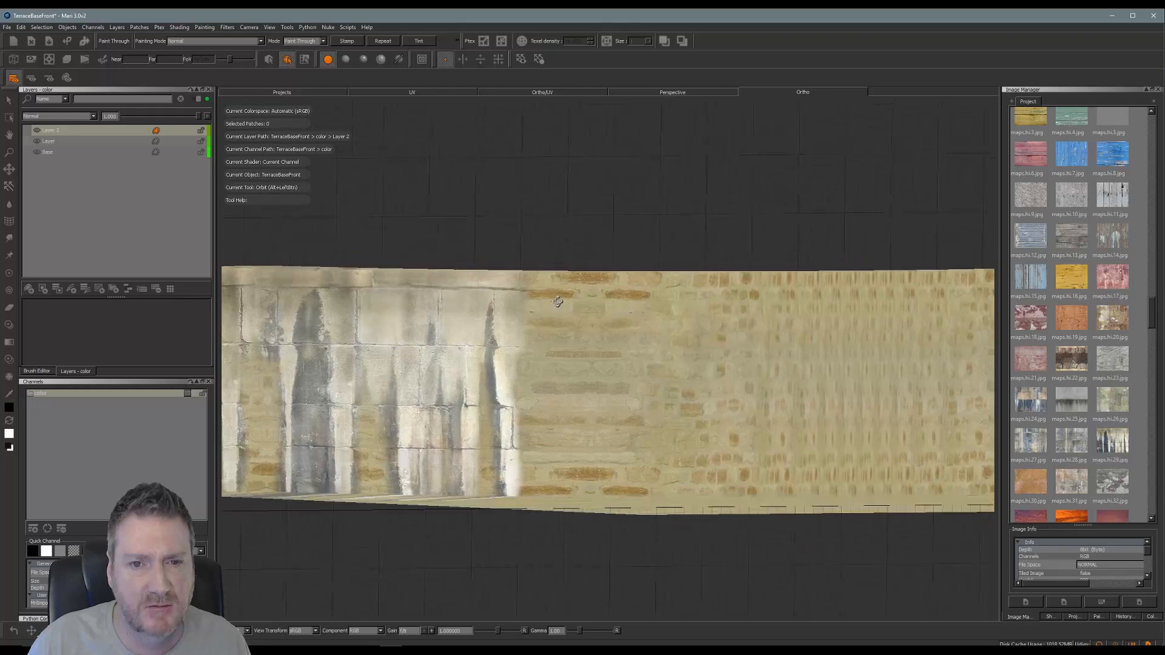
pyautogui.keyDown('alt'); pyautogui.moveTo(558, 302); pyautogui.dragTo(641, 300, button='right'); pyautogui.keyUp('alt')
pyautogui.keyDown('alt'); pyautogui.moveTo(643, 299); pyautogui.dragTo(650, 283, button='middle'); pyautogui.keyUp('alt')
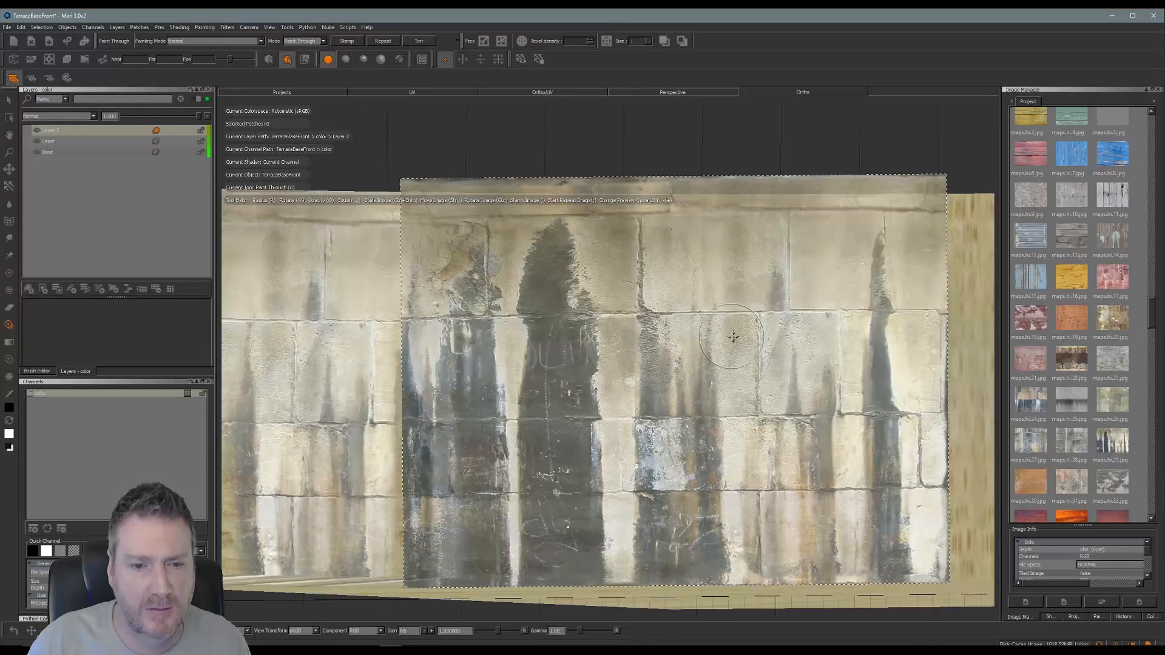
pyautogui.moveTo(717, 337); pyautogui.dragTo(715, 337)
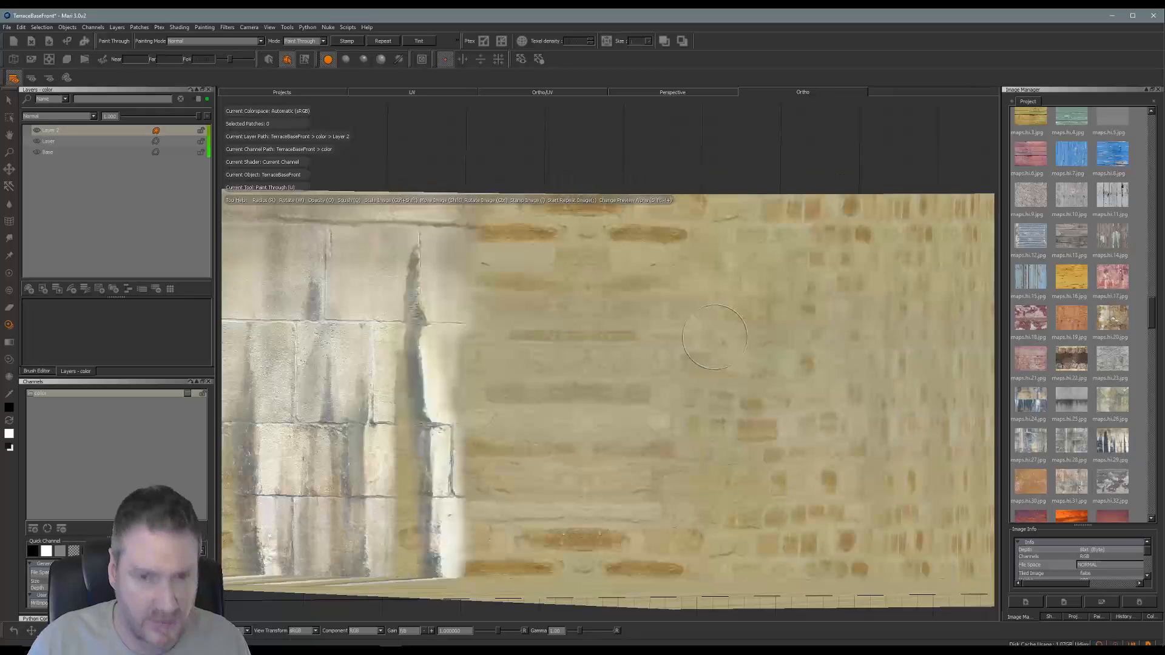
pyautogui.keyDown('alt'); pyautogui.moveTo(698, 337); pyautogui.dragTo(709, 335, button='right'); pyautogui.keyUp('alt')
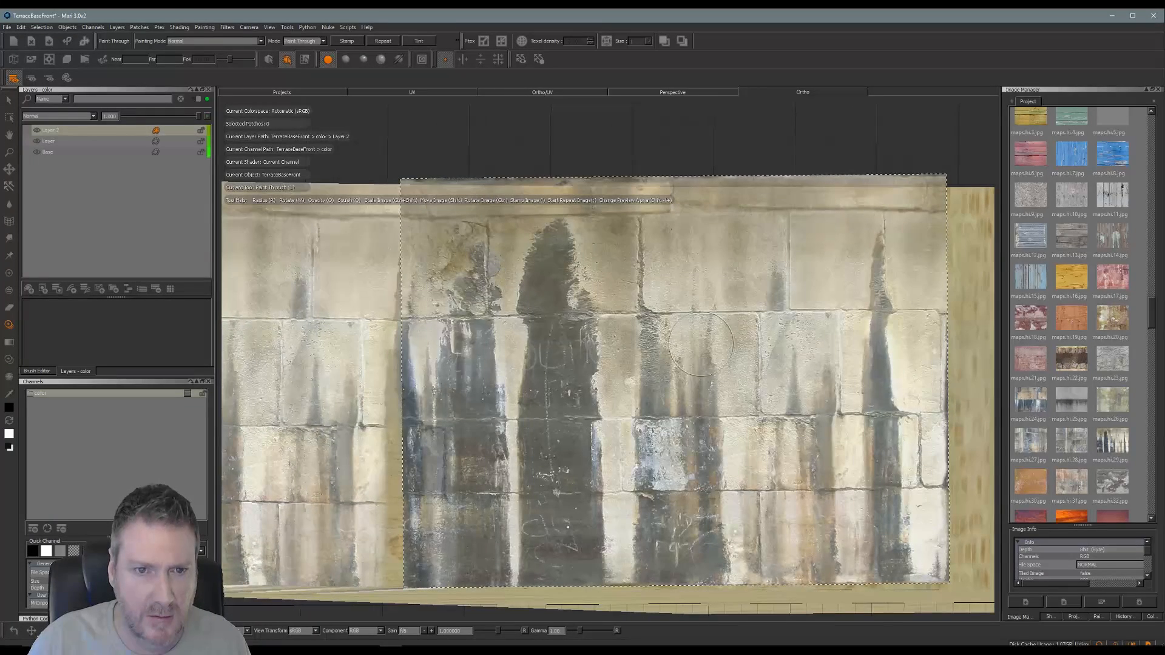
pyautogui.moveTo(719, 321)
pyautogui.keyDown('shift'); pyautogui.mouseDown()
pyautogui.moveTo(674, 545)
pyautogui.moveTo(664, 474)
pyautogui.moveTo(666, 526)
pyautogui.mouseUp(); pyautogui.keyUp('shift')
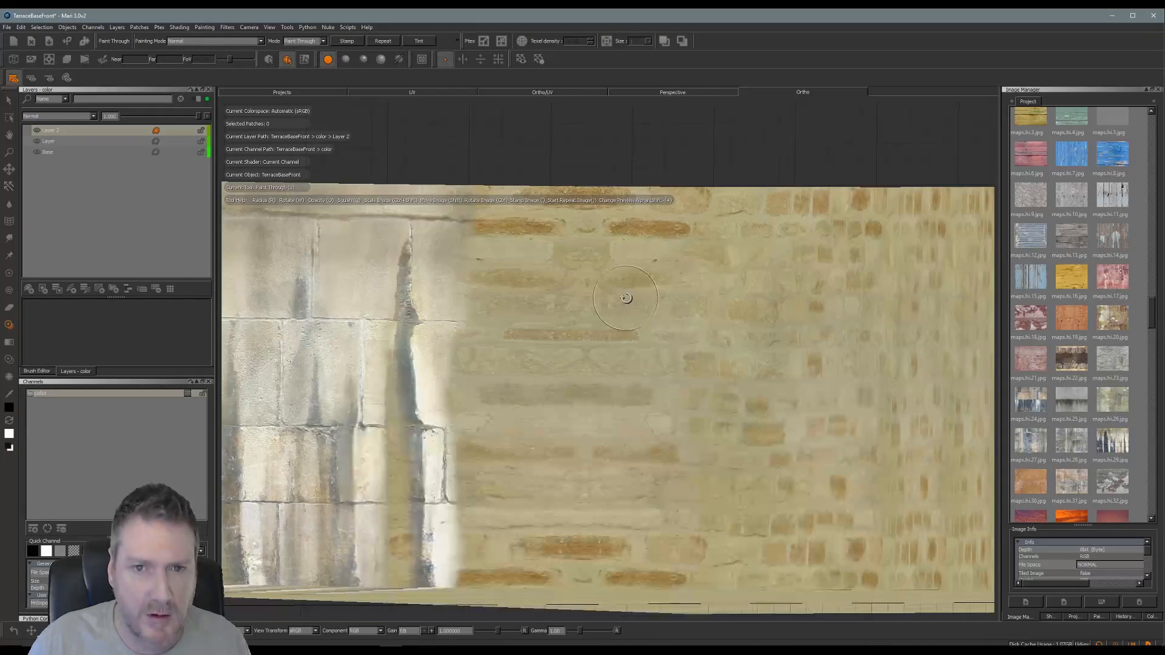
pyautogui.keyDown('alt'); pyautogui.moveTo(625, 302); pyautogui.dragTo(643, 300); pyautogui.keyUp('alt')
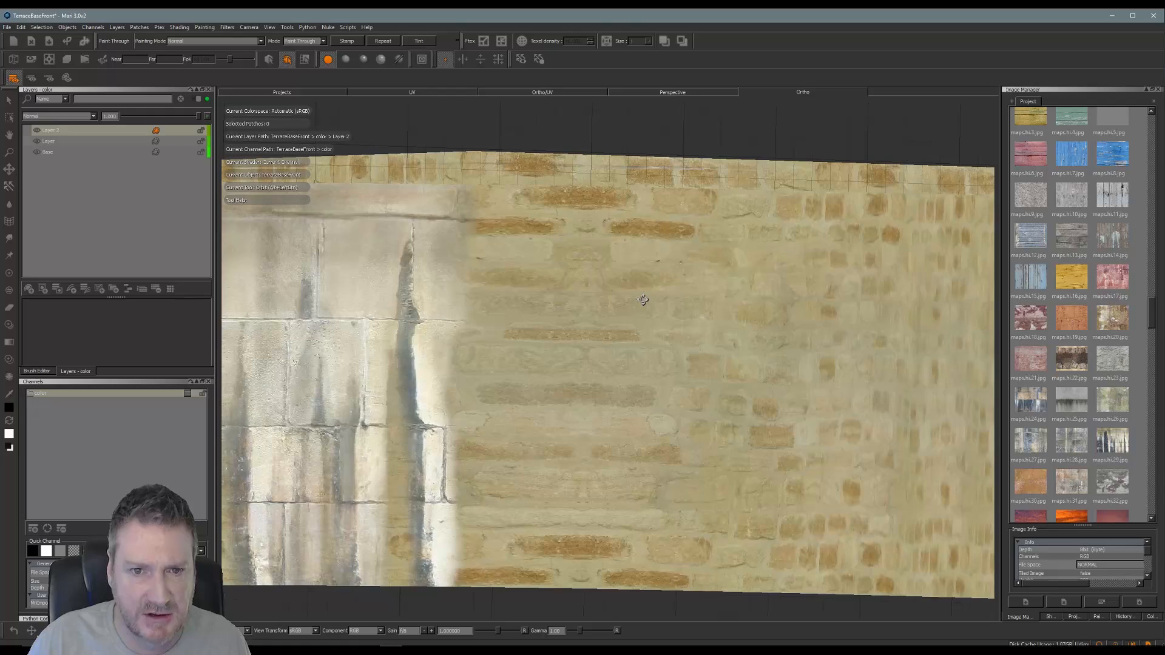
pyautogui.moveTo(585, 484)
pyautogui.keyDown('shift'); pyautogui.mouseDown()
pyautogui.moveTo(595, 382)
pyautogui.moveTo(631, 292)
pyautogui.mouseUp(); pyautogui.keyUp('shift')
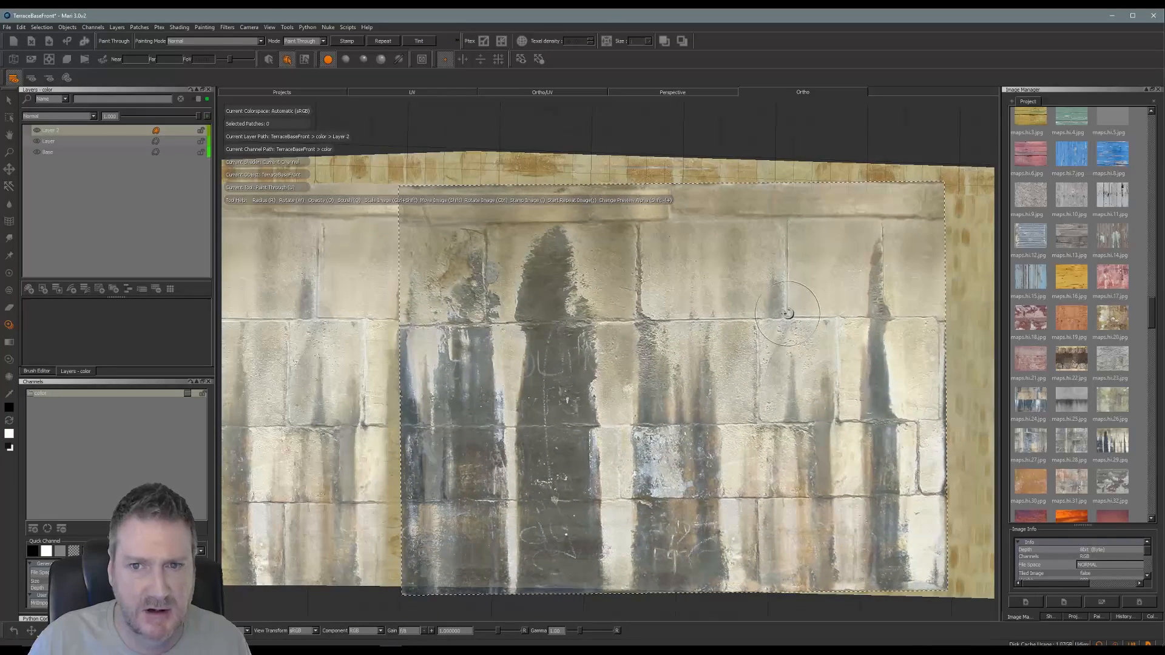
pyautogui.keyDown('ctrl'); pyautogui.moveTo(871, 351); pyautogui.dragTo(872, 354); pyautogui.keyUp('ctrl')
pyautogui.keyDown('shift'); pyautogui.moveTo(733, 385); pyautogui.dragTo(736, 382); pyautogui.keyUp('shift')
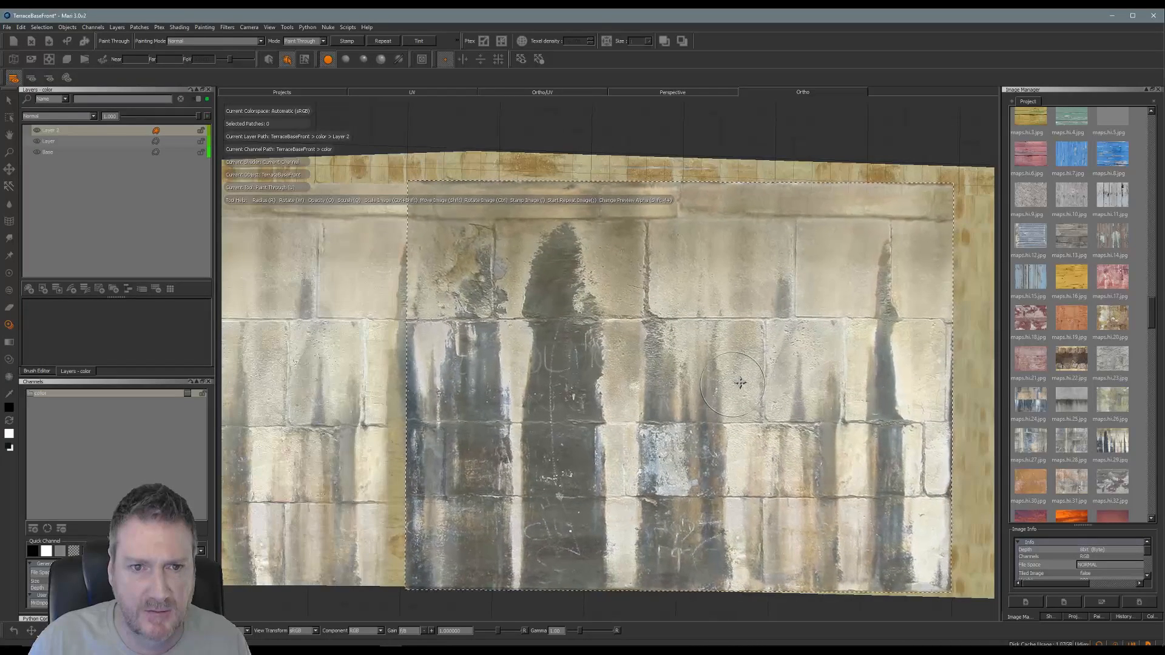
# Step: Paint the image's ledge and the pale blocks and vertical streaks around its large dark stain onto the adjoining brick
pyautogui.press('h')
pyautogui.press('h')
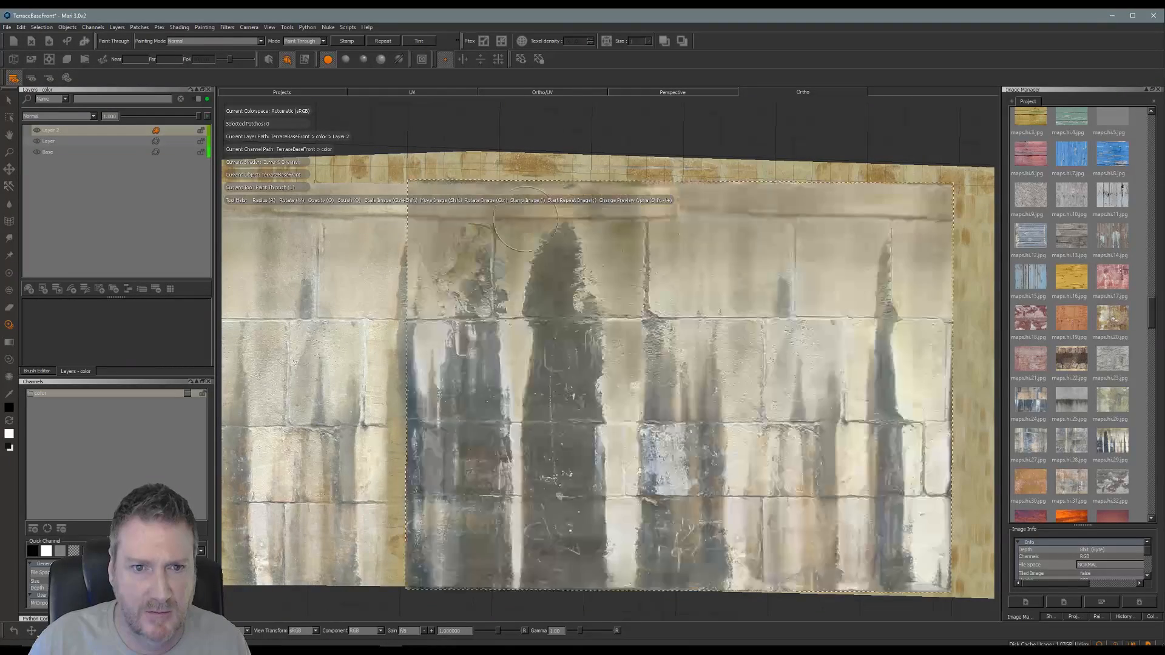
pyautogui.press('h')
pyautogui.press('h')
pyautogui.press('h')
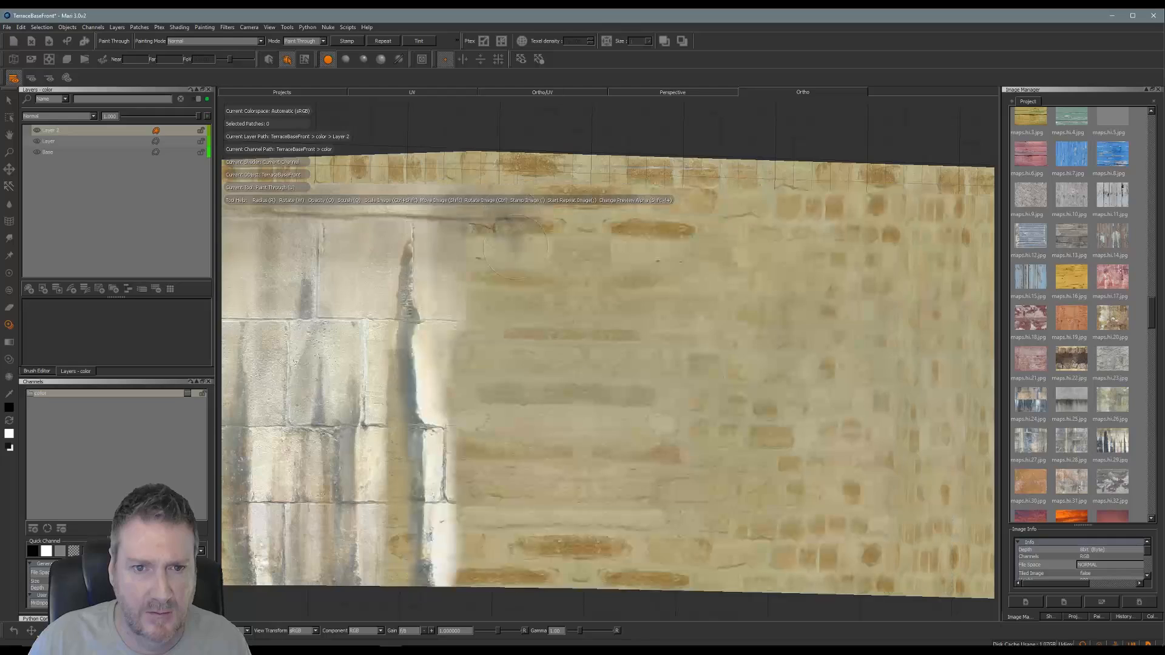
pyautogui.moveTo(507, 237)
pyautogui.mouseDown()
pyautogui.moveTo(525, 437)
pyautogui.moveTo(523, 587)
pyautogui.mouseUp()
pyautogui.press('h')
pyautogui.press('h')
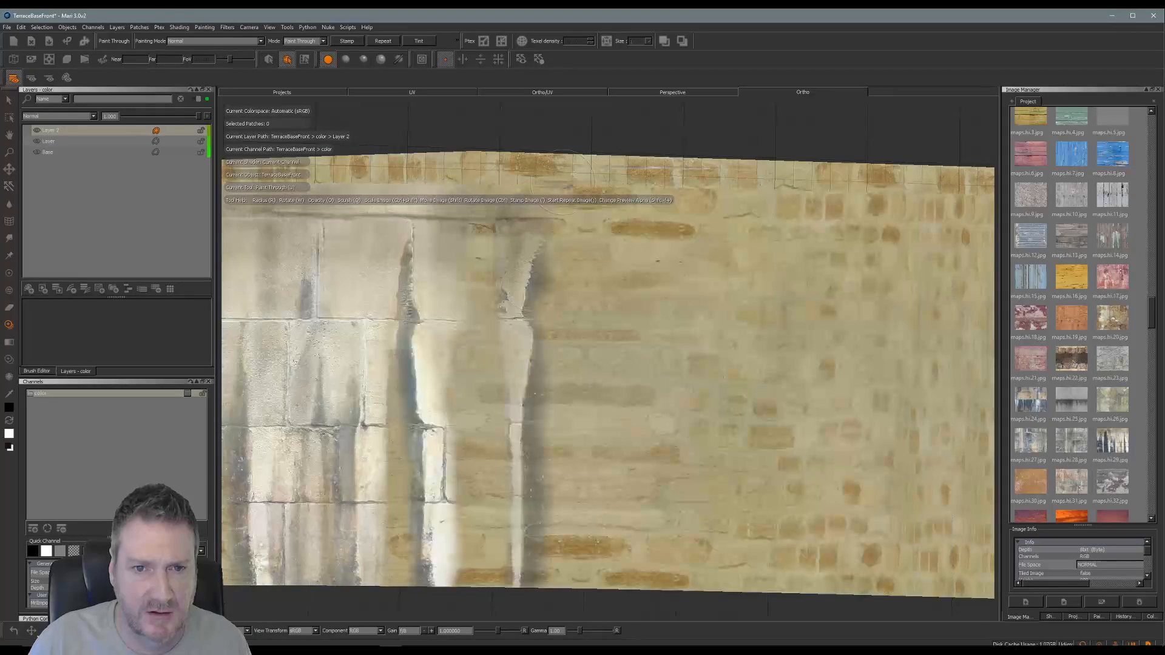
pyautogui.moveTo(558, 206)
pyautogui.mouseDown()
pyautogui.moveTo(602, 238)
pyautogui.moveTo(623, 582)
pyautogui.mouseUp()
pyautogui.moveTo(656, 242)
pyautogui.mouseDown()
pyautogui.moveTo(674, 328)
pyautogui.moveTo(722, 364)
pyautogui.moveTo(734, 537)
pyautogui.mouseUp()
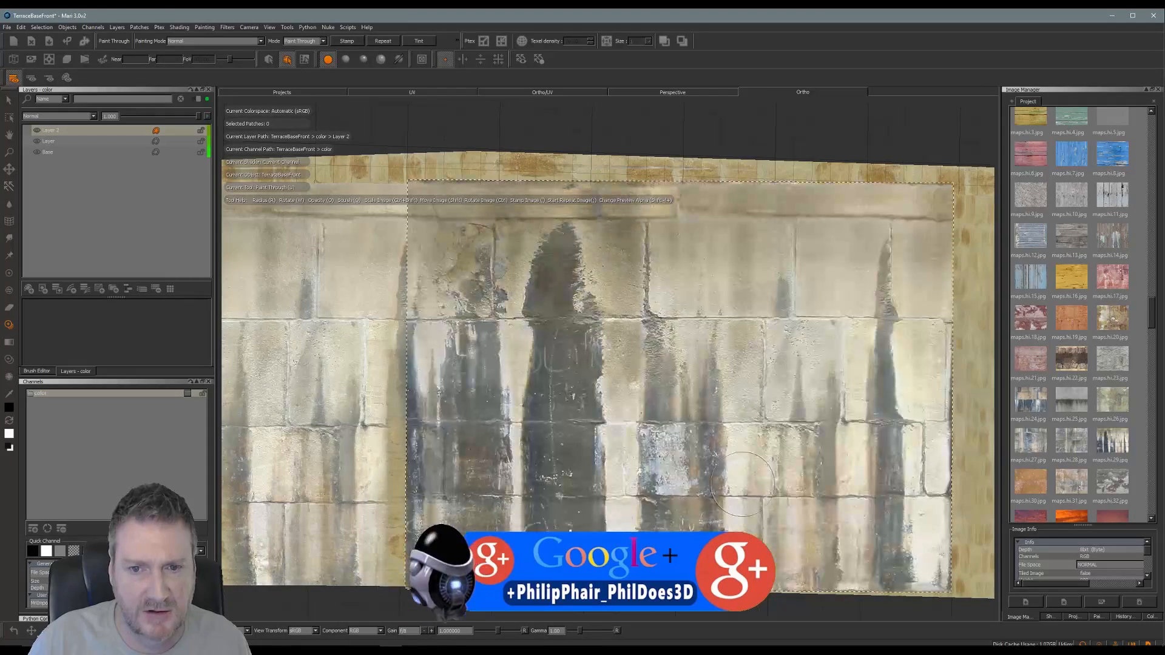
# Step: Extend the ledge, upper blocks and vertical streaks further along the wall, past the large dark stain
pyautogui.moveTo(741, 467); pyautogui.dragTo(742, 352)
pyautogui.moveTo(752, 334); pyautogui.dragTo(784, 288)
pyautogui.moveTo(783, 303); pyautogui.dragTo(790, 236)
pyautogui.moveTo(780, 217)
pyautogui.mouseDown()
pyautogui.moveTo(690, 199)
pyautogui.moveTo(864, 209)
pyautogui.mouseUp()
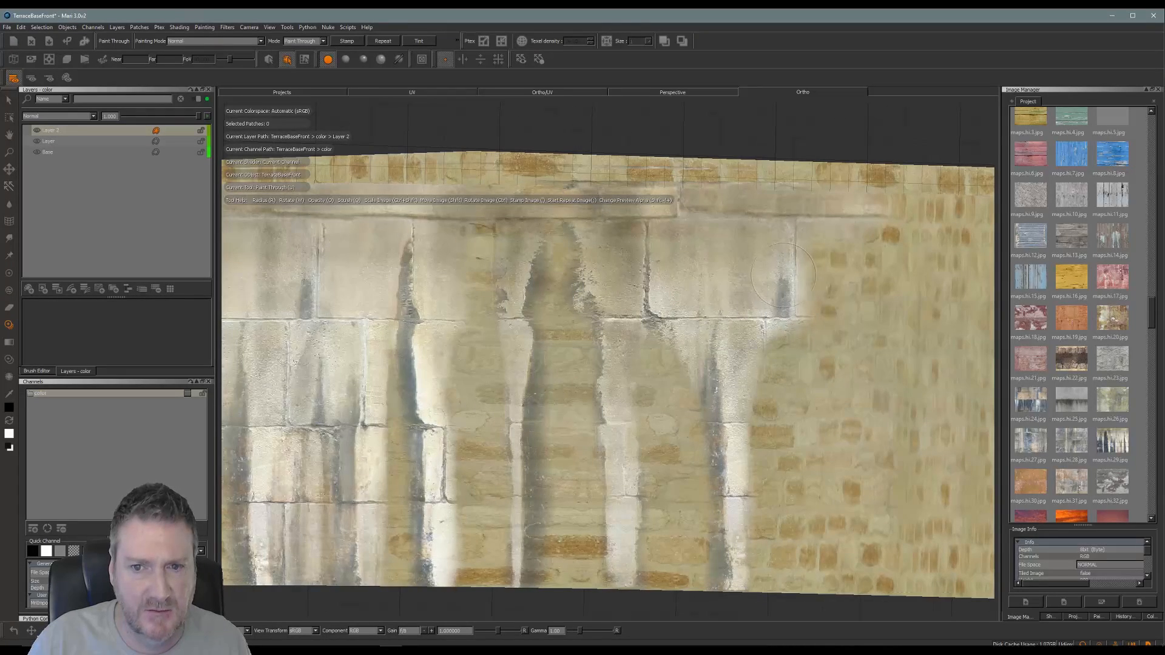
pyautogui.moveTo(783, 275); pyautogui.dragTo(787, 282)
pyautogui.moveTo(792, 291); pyautogui.dragTo(788, 369)
pyautogui.moveTo(769, 364); pyautogui.dragTo(769, 607)
pyautogui.moveTo(768, 380); pyautogui.dragTo(768, 362)
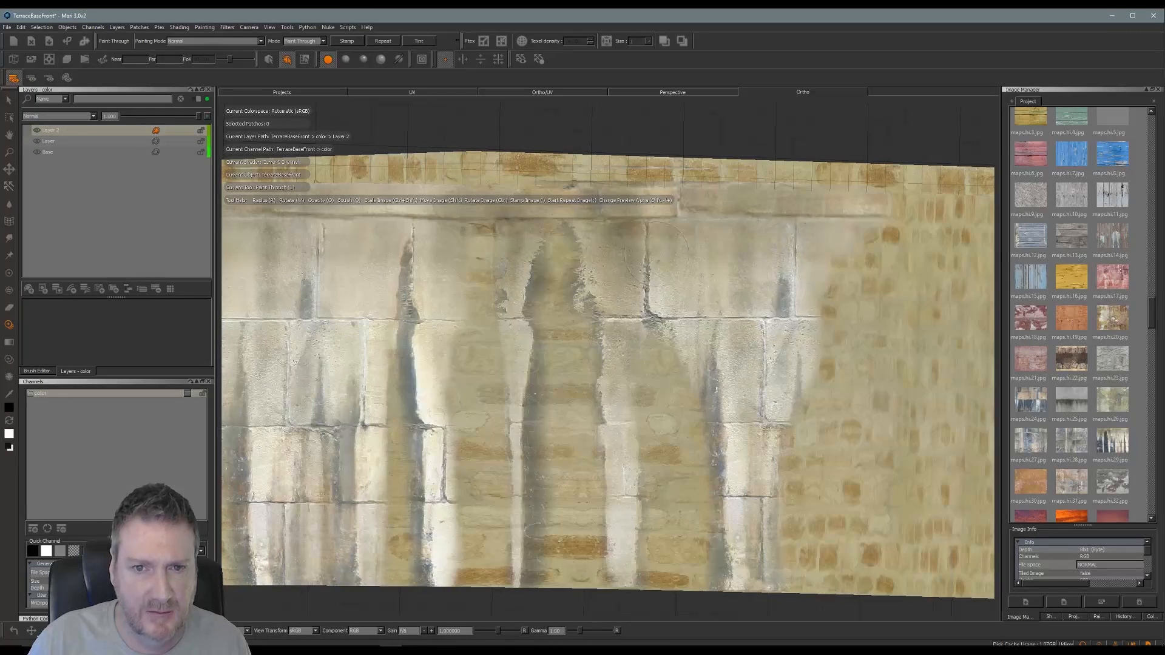
# Step: Fill in the upper blocks and the pitted block beside the large stain, and bake the paint onto the layer
pyautogui.moveTo(689, 222); pyautogui.dragTo(745, 260)
pyautogui.press('b')
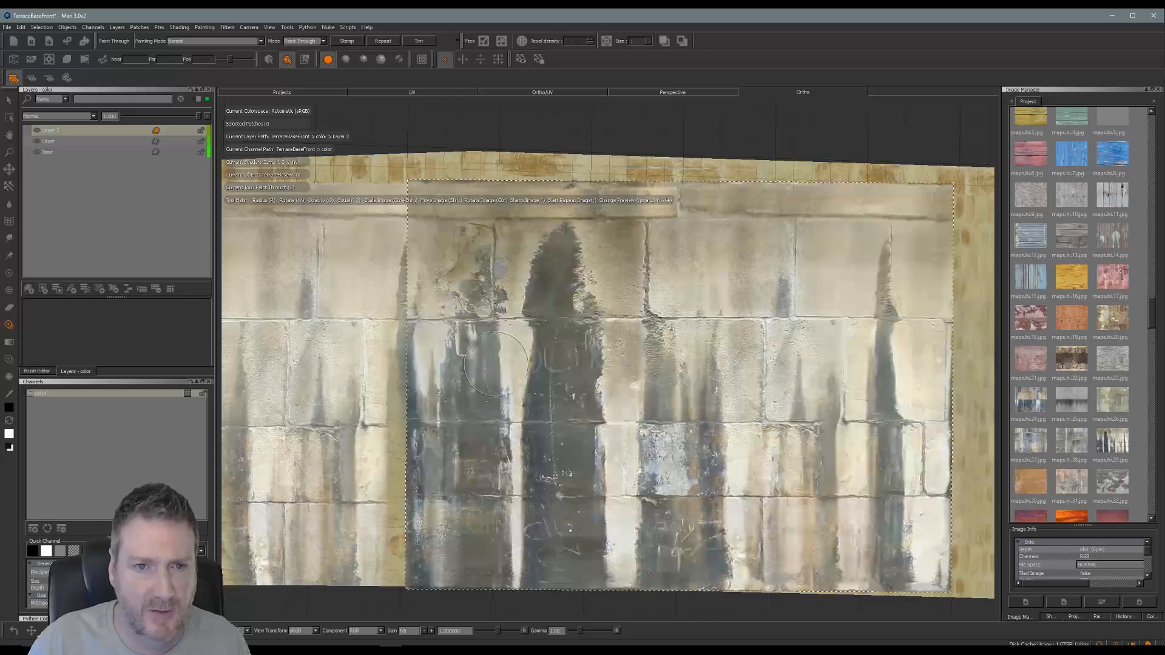
pyautogui.moveTo(483, 253); pyautogui.dragTo(495, 257)
pyautogui.moveTo(505, 320); pyautogui.dragTo(515, 501)
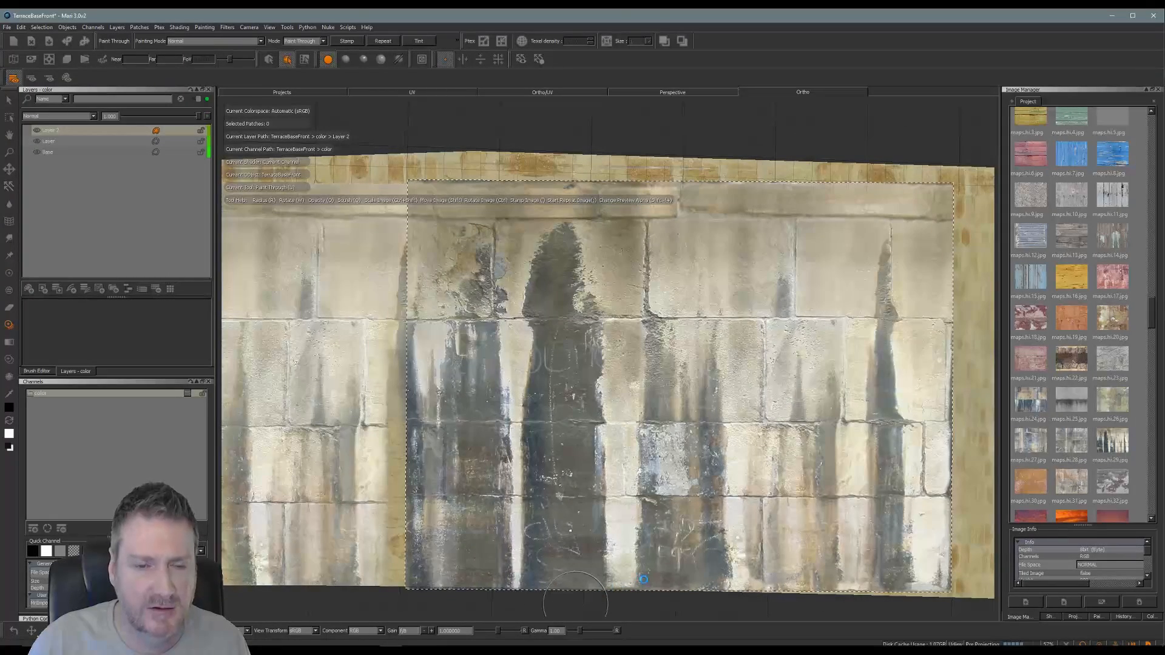
# Step: Fit the paint-through image to the wall's far right end, tilting it slightly and matching its ledge to the wall's top edge
pyautogui.keyDown('alt'); pyautogui.moveTo(603, 517); pyautogui.dragTo(486, 494, button='right'); pyautogui.keyUp('alt')
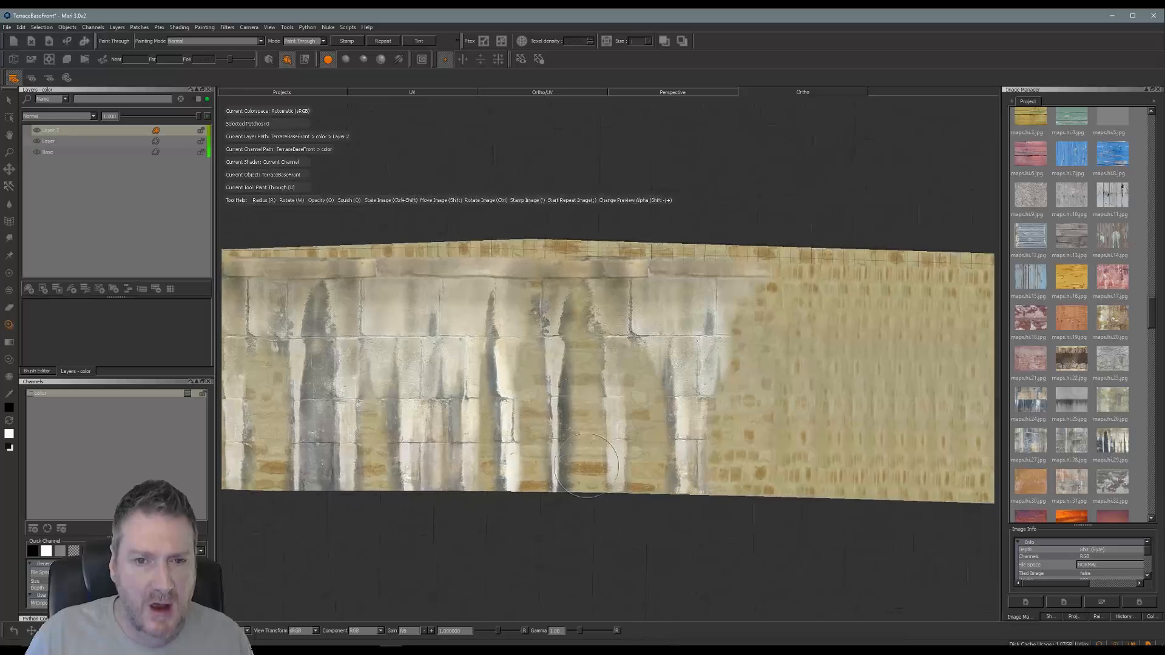
pyautogui.keyDown('alt'); pyautogui.moveTo(593, 466); pyautogui.dragTo(299, 445, button='middle'); pyautogui.keyUp('alt')
pyautogui.keyDown('alt'); pyautogui.moveTo(611, 418); pyautogui.dragTo(364, 426, button='middle'); pyautogui.keyUp('alt')
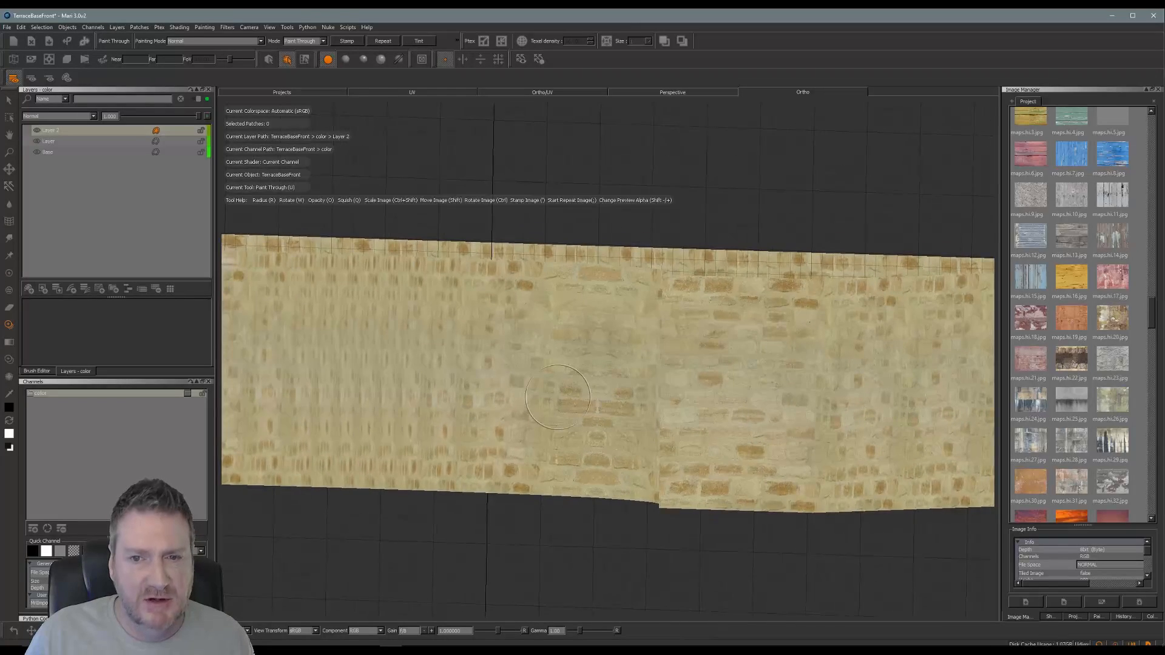
pyautogui.keyDown('alt'); pyautogui.moveTo(564, 404); pyautogui.dragTo(362, 383, button='middle'); pyautogui.keyUp('alt')
pyautogui.keyDown('alt'); pyautogui.moveTo(362, 383); pyautogui.dragTo(705, 402); pyautogui.keyUp('alt')
pyautogui.keyDown('alt'); pyautogui.moveTo(742, 383); pyautogui.dragTo(831, 376, button='right'); pyautogui.keyUp('alt')
pyautogui.keyDown('alt'); pyautogui.moveTo(832, 377); pyautogui.dragTo(736, 363, button='middle'); pyautogui.keyUp('alt')
pyautogui.keyDown('alt'); pyautogui.moveTo(746, 386); pyautogui.dragTo(727, 395, button='right'); pyautogui.keyUp('alt')
pyautogui.moveTo(727, 395)
pyautogui.keyDown('alt'); pyautogui.mouseDown()
pyautogui.moveTo(718, 410)
pyautogui.moveTo(740, 389)
pyautogui.mouseUp(); pyautogui.keyUp('alt')
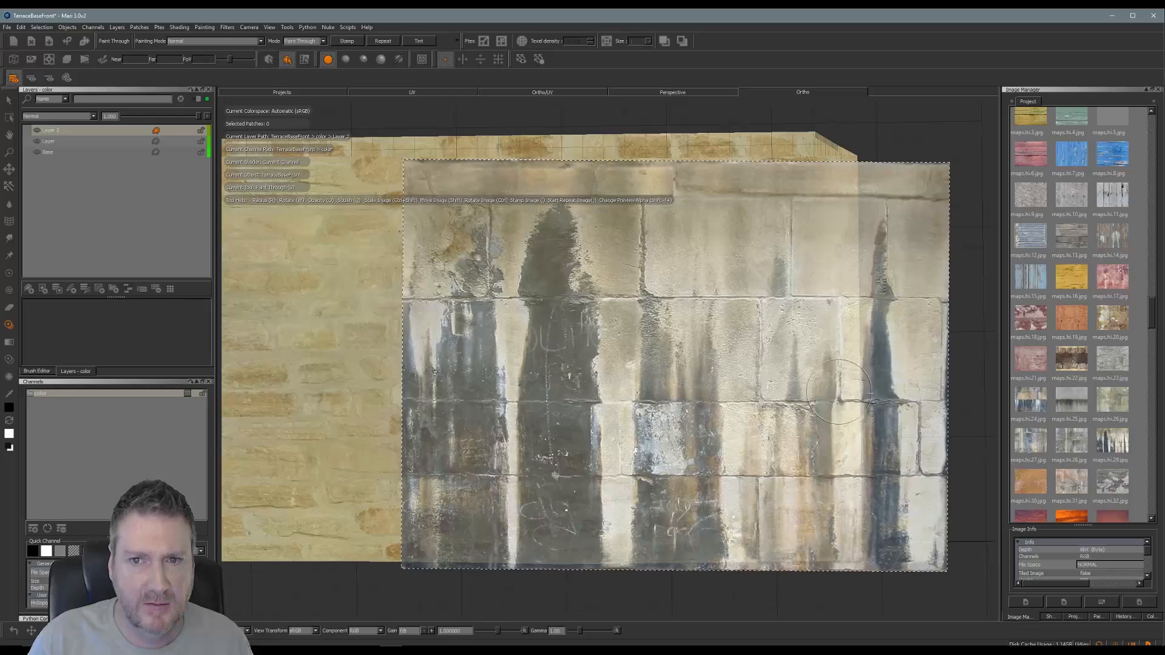
pyautogui.keyDown('ctrl'); pyautogui.moveTo(901, 352); pyautogui.dragTo(905, 347); pyautogui.keyUp('ctrl')
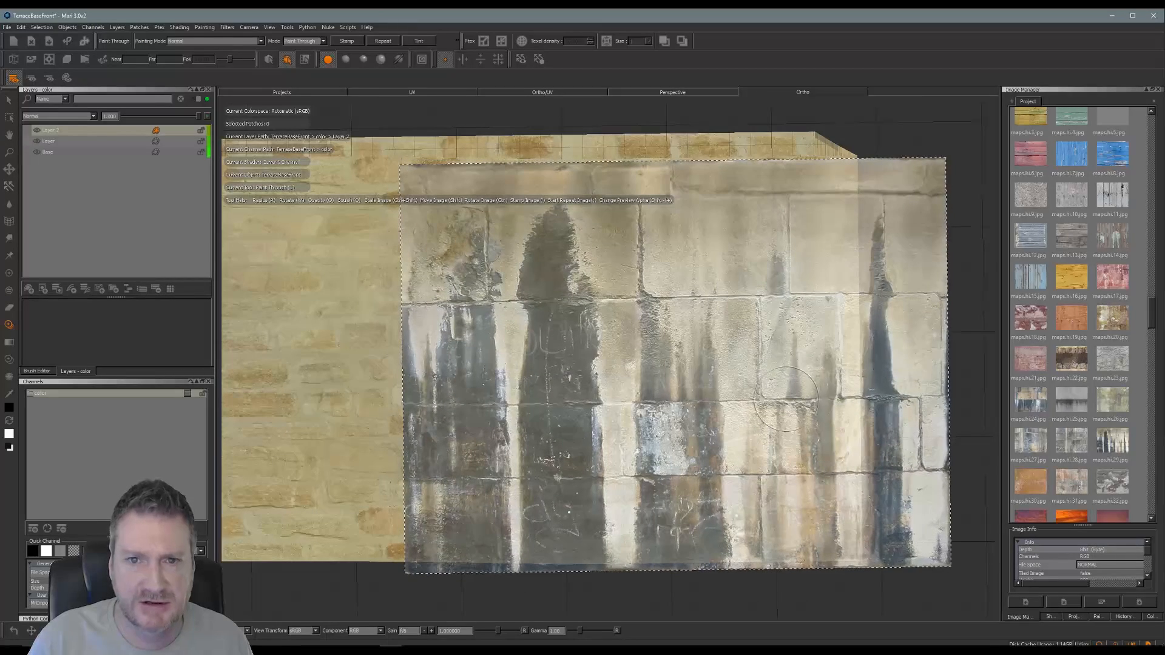
pyautogui.moveTo(786, 399)
pyautogui.keyDown('shift'); pyautogui.mouseDown()
pyautogui.moveTo(792, 413)
pyautogui.moveTo(788, 397)
pyautogui.mouseUp(); pyautogui.keyUp('shift')
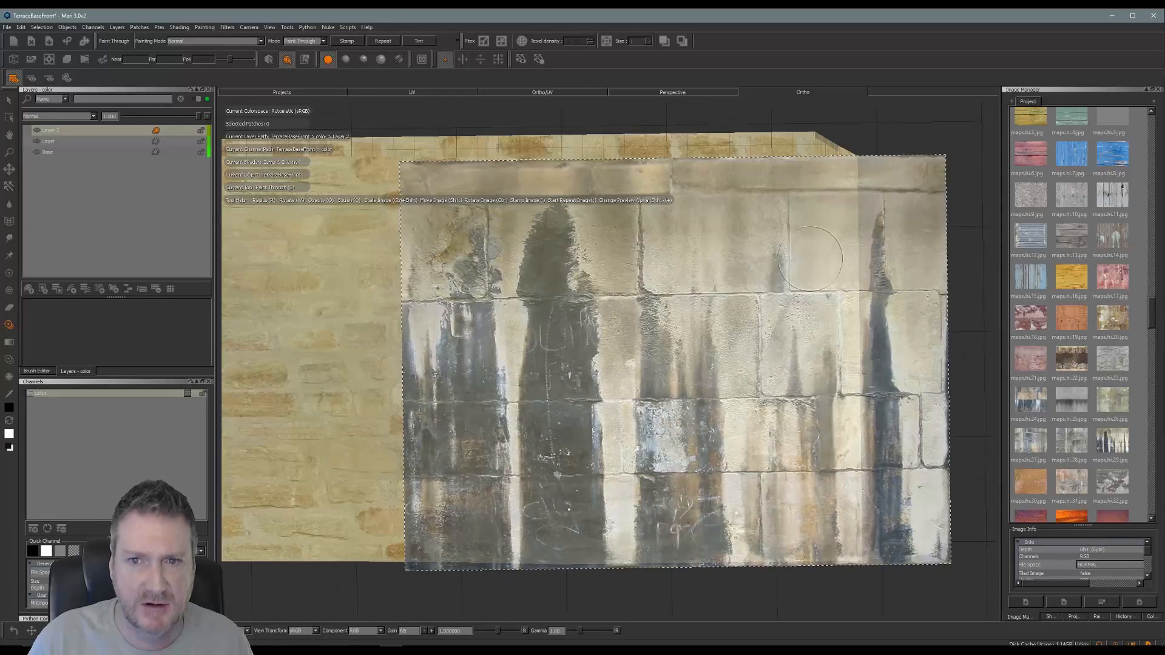
pyautogui.keyDown('shift'); pyautogui.moveTo(852, 307); pyautogui.dragTo(759, 313); pyautogui.keyUp('shift')
# Step: Paint the image's stone ledge, narrow dark streak and pale blocks onto the wall's far right end
pyautogui.moveTo(859, 173); pyautogui.dragTo(545, 181)
pyautogui.moveTo(807, 206)
pyautogui.mouseDown()
pyautogui.moveTo(816, 425)
pyautogui.moveTo(800, 193)
pyautogui.mouseUp()
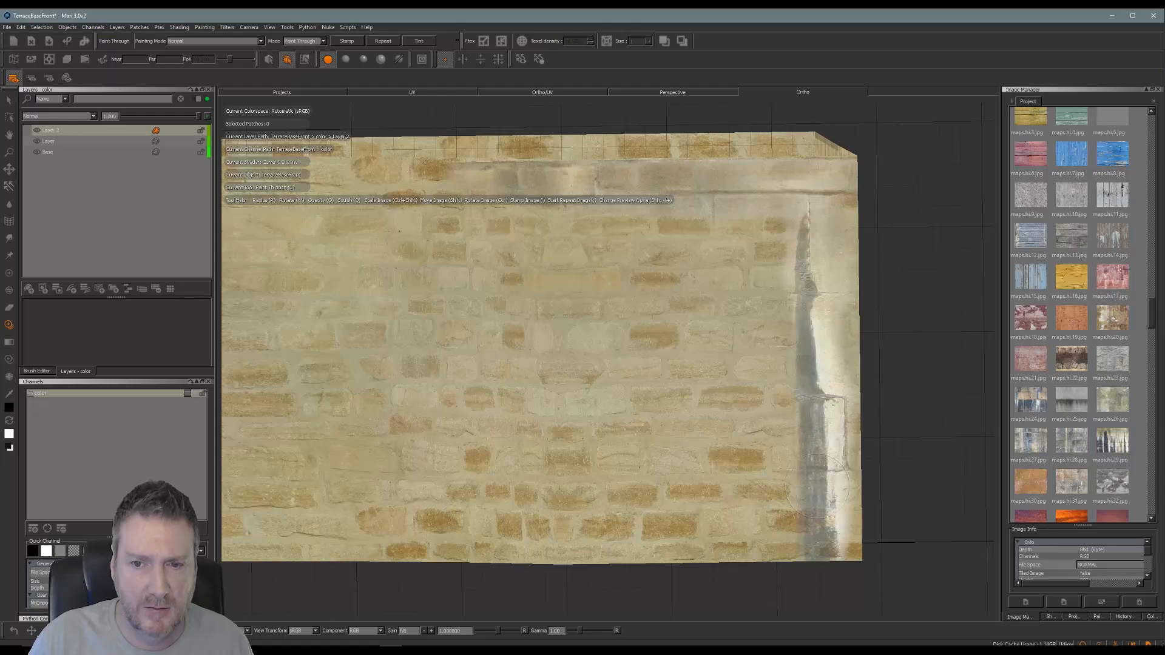
pyautogui.moveTo(816, 487); pyautogui.dragTo(814, 577)
pyautogui.moveTo(833, 355)
pyautogui.mouseDown()
pyautogui.moveTo(800, 252)
pyautogui.moveTo(758, 528)
pyautogui.moveTo(734, 242)
pyautogui.moveTo(697, 261)
pyautogui.moveTo(661, 509)
pyautogui.moveTo(675, 440)
pyautogui.mouseUp()
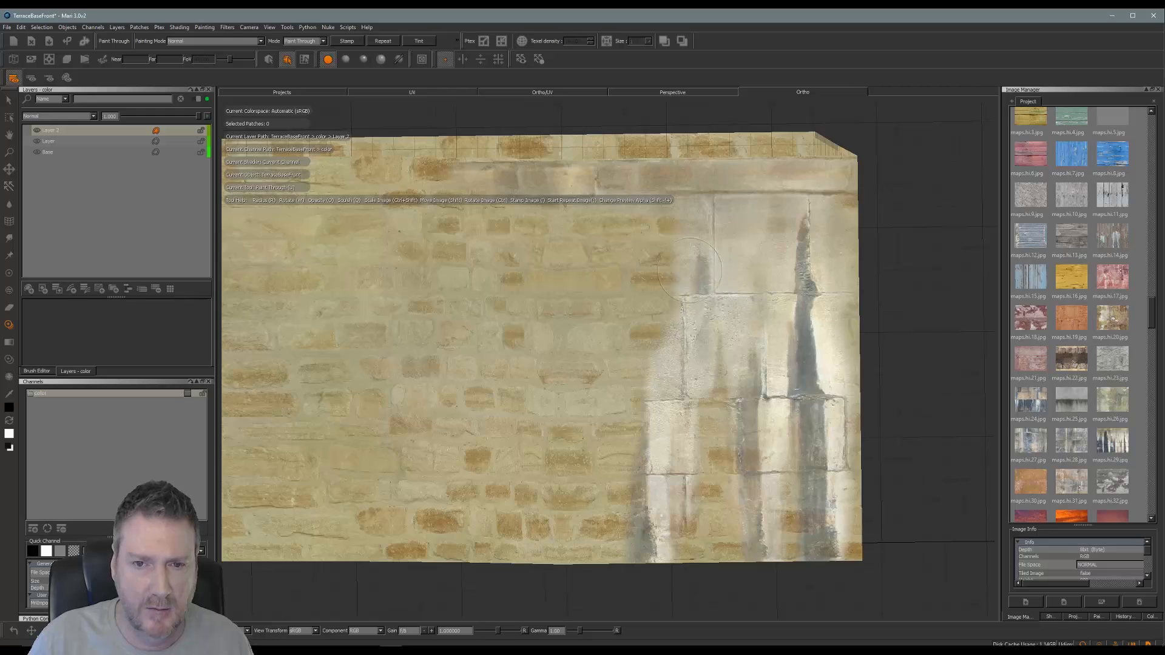
pyautogui.moveTo(690, 270)
pyautogui.mouseDown()
pyautogui.moveTo(597, 327)
pyautogui.moveTo(679, 232)
pyautogui.mouseUp()
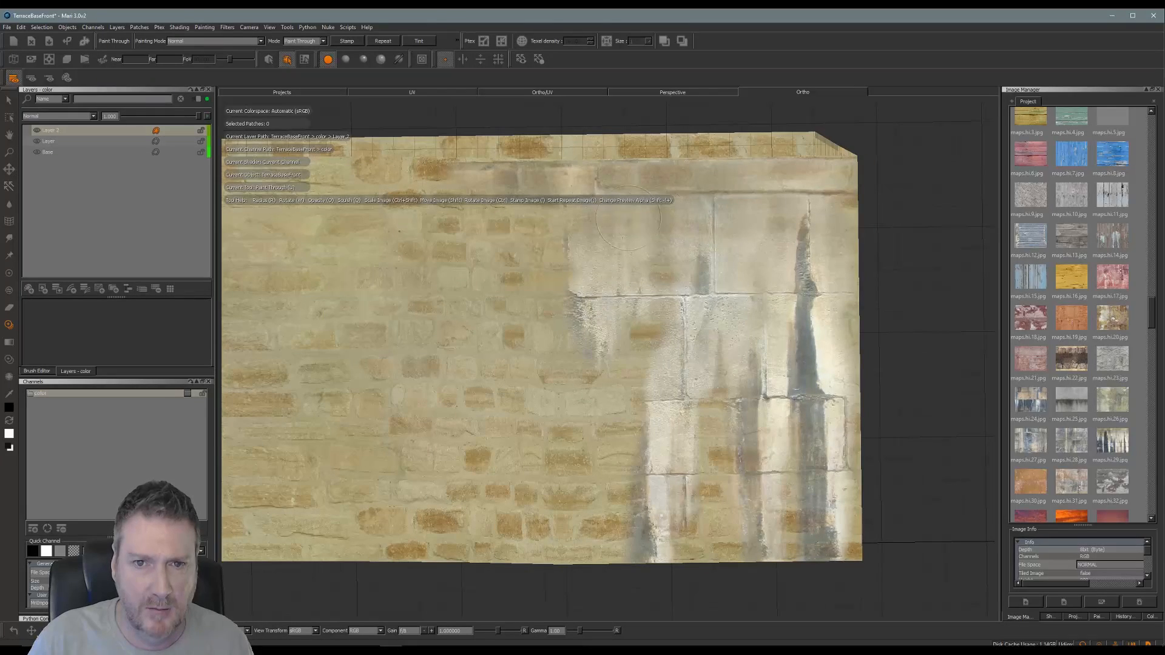
pyautogui.moveTo(570, 197); pyautogui.dragTo(516, 242)
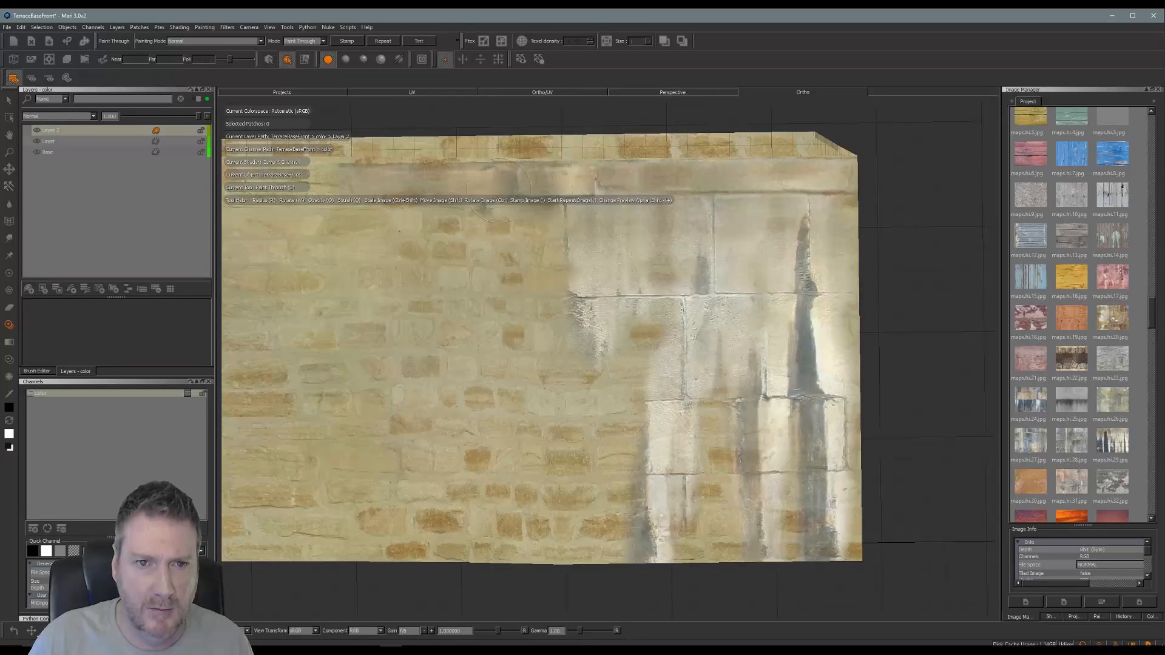
# Step: Paint the edge of the large stain and the remaining middle blocks at the wall's right end, and stamp the paint-through image there
pyautogui.moveTo(504, 219); pyautogui.dragTo(534, 546)
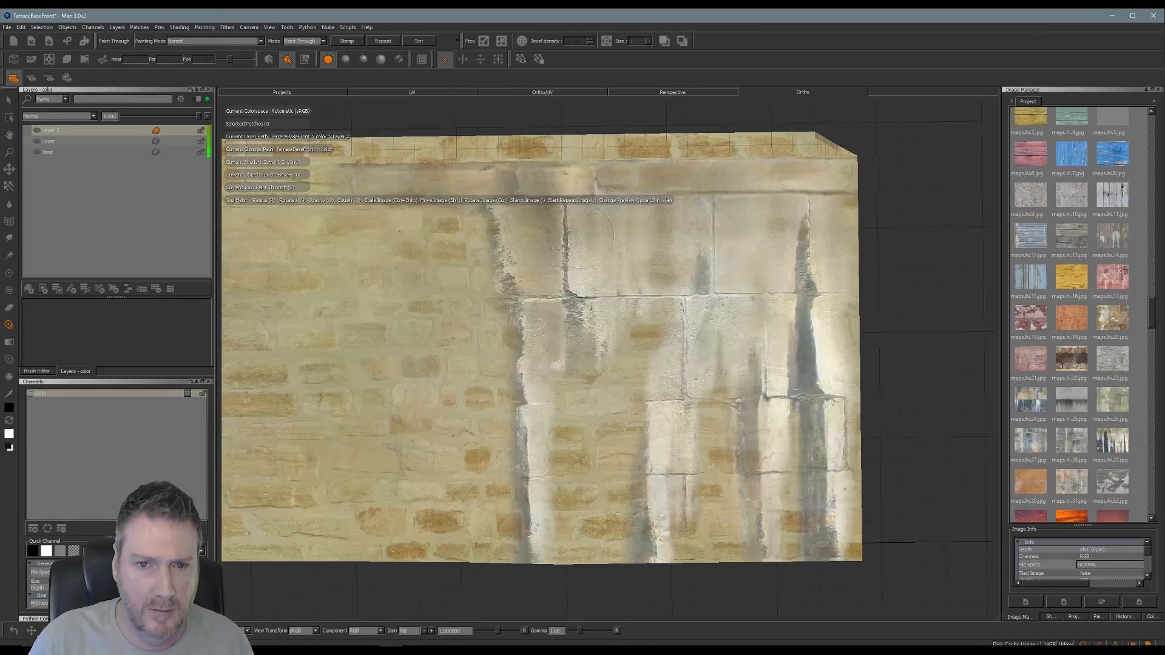
pyautogui.moveTo(582, 237)
pyautogui.mouseDown()
pyautogui.moveTo(643, 261)
pyautogui.moveTo(637, 303)
pyautogui.mouseUp()
pyautogui.moveTo(656, 381); pyautogui.dragTo(657, 379)
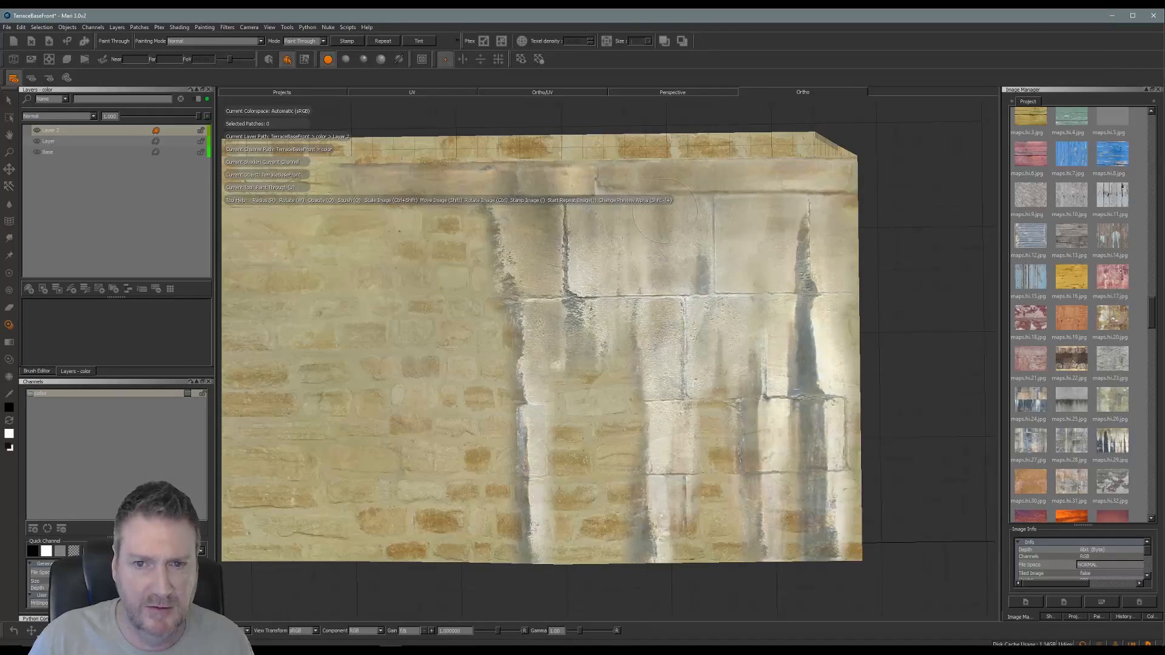
pyautogui.moveTo(722, 331)
pyautogui.mouseDown()
pyautogui.moveTo(736, 336)
pyautogui.moveTo(700, 363)
pyautogui.moveTo(754, 397)
pyautogui.mouseUp()
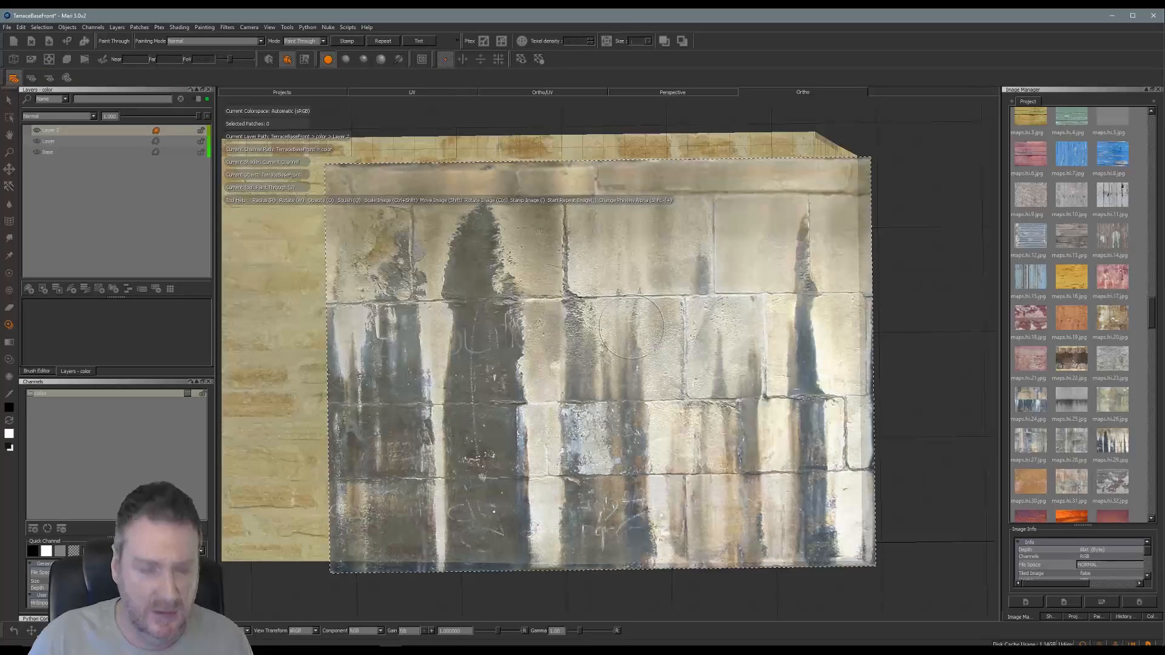
pyautogui.press("'")
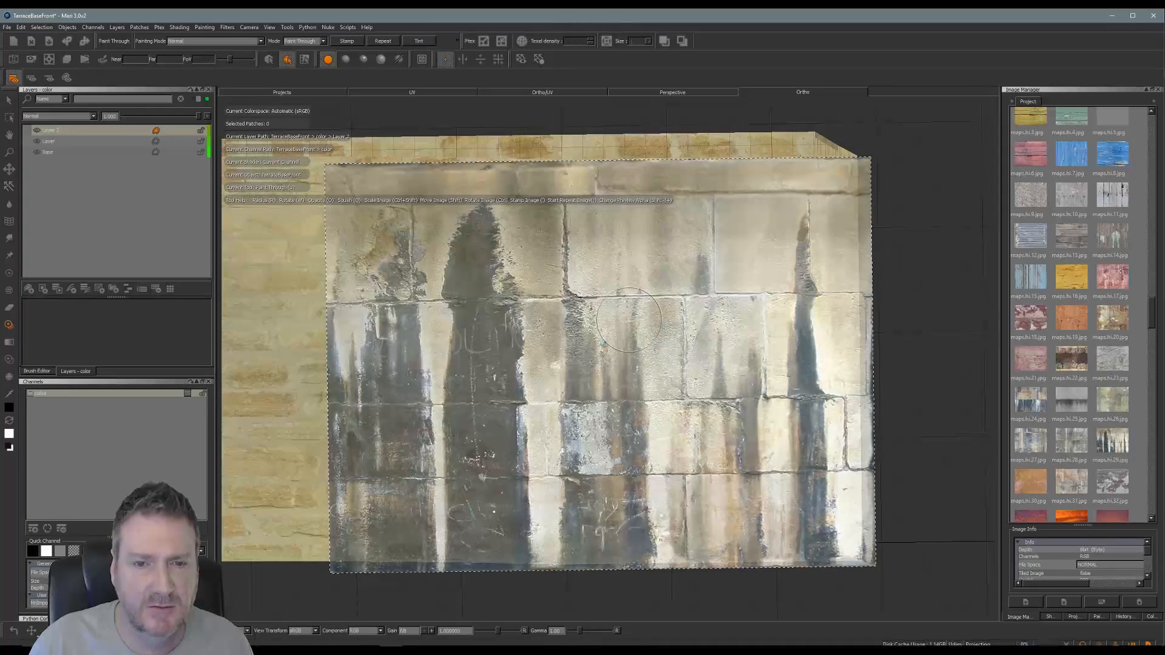
# Step: Move the paint-through image further along the wall beside the painted end section, aligning its ledge with the wall's top edge
pyautogui.moveTo(629, 320)
pyautogui.keyDown('alt'); pyautogui.mouseDown()
pyautogui.moveTo(703, 381)
pyautogui.moveTo(741, 379)
pyautogui.moveTo(755, 408)
pyautogui.mouseUp(); pyautogui.keyUp('alt')
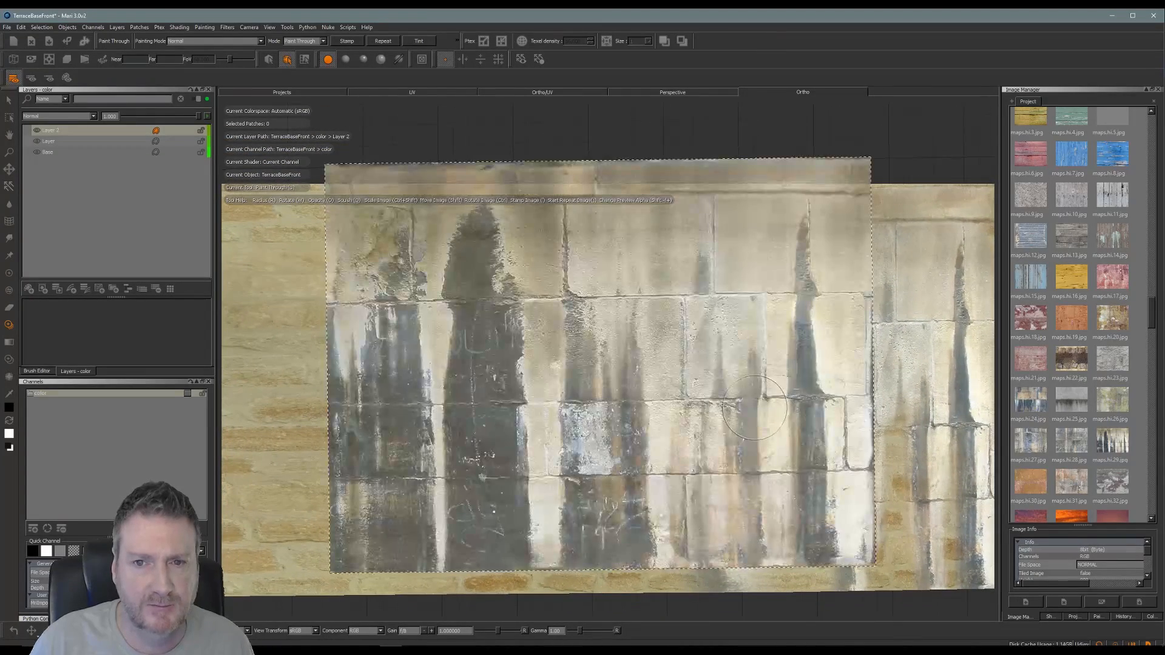
pyautogui.moveTo(741, 355)
pyautogui.keyDown('shift'); pyautogui.mouseDown()
pyautogui.moveTo(736, 419)
pyautogui.moveTo(740, 396)
pyautogui.mouseUp(); pyautogui.keyUp('shift')
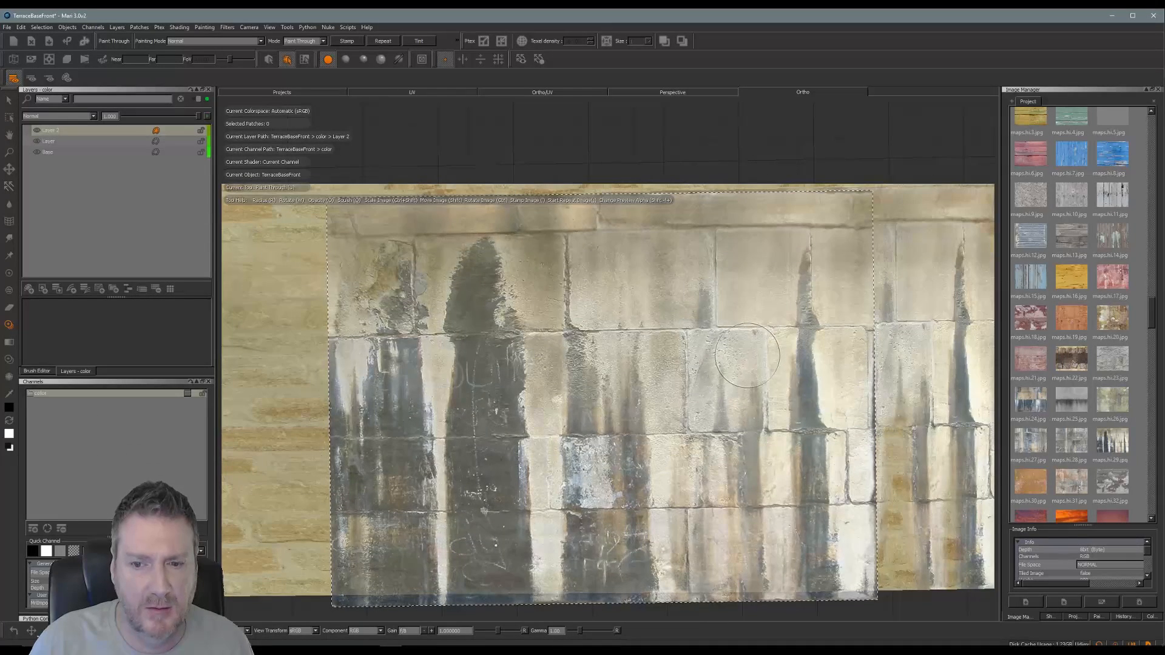
pyautogui.moveTo(747, 355)
pyautogui.mouseDown()
pyautogui.moveTo(736, 361)
pyautogui.moveTo(760, 363)
pyautogui.mouseUp()
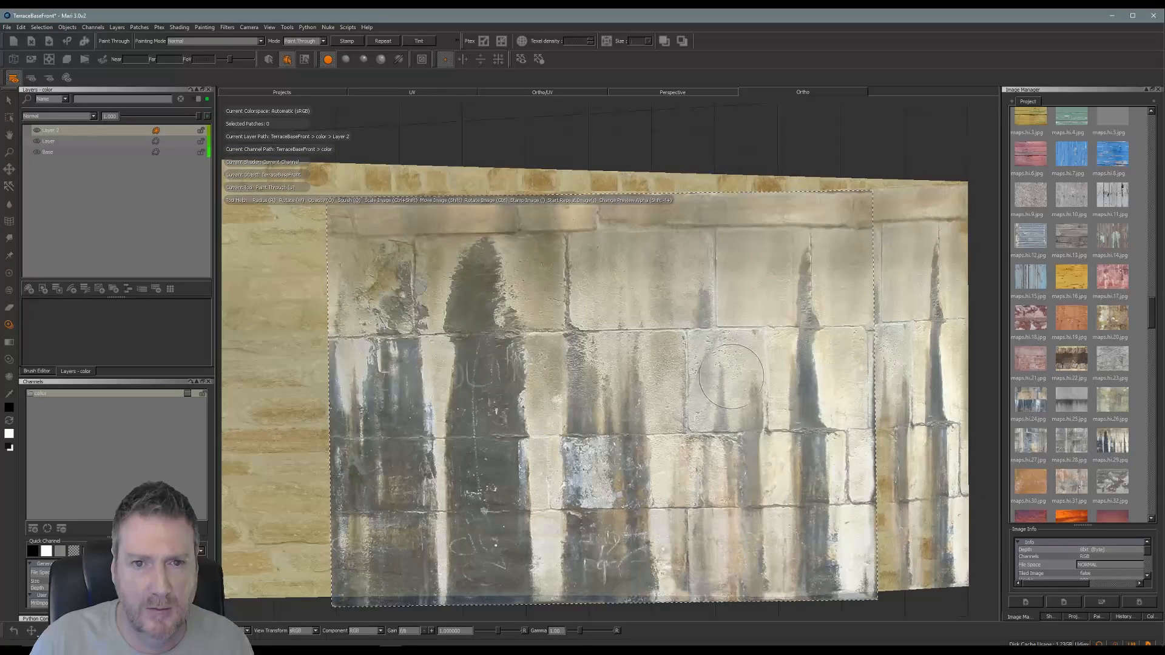
pyautogui.moveTo(734, 379)
pyautogui.keyDown('shift'); pyautogui.mouseDown()
pyautogui.moveTo(714, 427)
pyautogui.moveTo(676, 370)
pyautogui.mouseUp(); pyautogui.keyUp('shift')
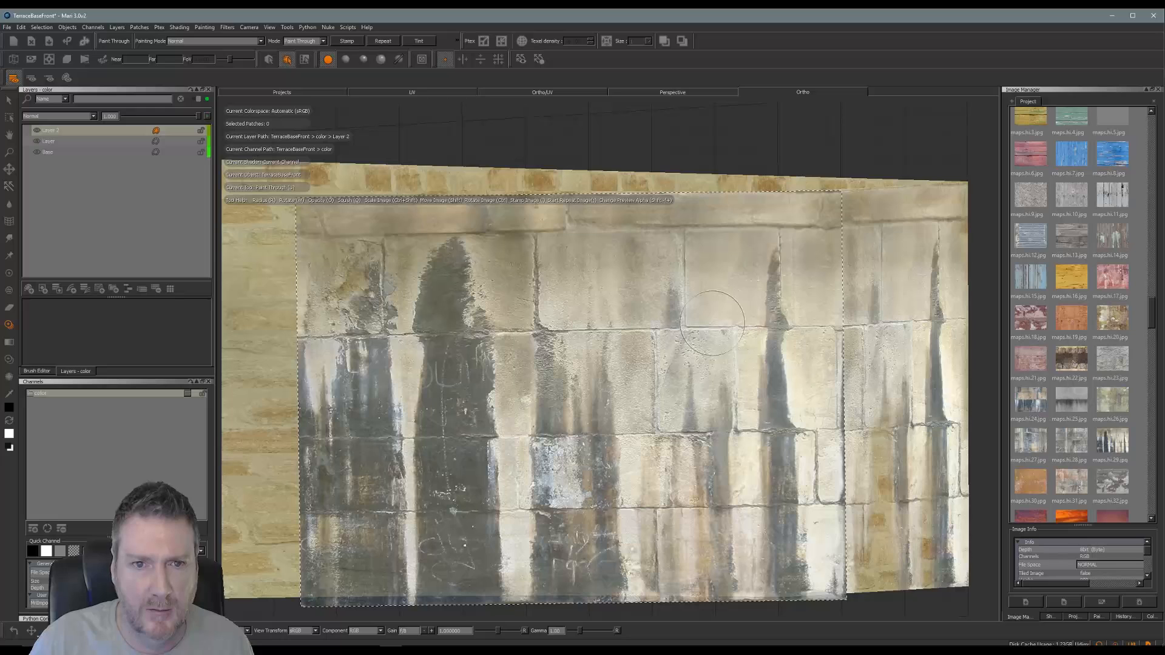
# Step: Paint the image's stone ledge, upper blocks and narrow dark streaks, running pale stained stone down to the wall's base
pyautogui.moveTo(758, 230); pyautogui.dragTo(726, 217)
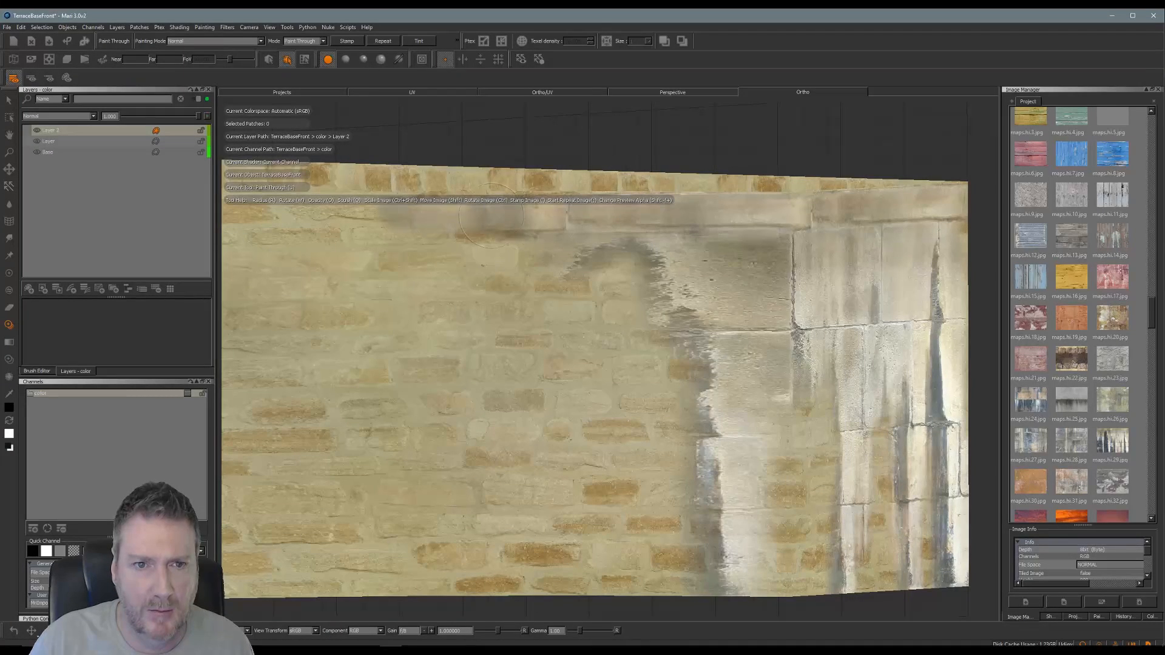
pyautogui.moveTo(565, 250)
pyautogui.mouseDown()
pyautogui.moveTo(698, 245)
pyautogui.moveTo(759, 263)
pyautogui.moveTo(728, 285)
pyautogui.moveTo(716, 474)
pyautogui.moveTo(727, 592)
pyautogui.moveTo(745, 309)
pyautogui.moveTo(757, 552)
pyautogui.moveTo(704, 437)
pyautogui.moveTo(676, 328)
pyautogui.moveTo(673, 576)
pyautogui.moveTo(632, 509)
pyautogui.moveTo(633, 485)
pyautogui.mouseUp()
pyautogui.moveTo(634, 479)
pyautogui.mouseDown()
pyautogui.moveTo(639, 298)
pyautogui.moveTo(663, 340)
pyautogui.moveTo(667, 318)
pyautogui.moveTo(714, 276)
pyautogui.mouseUp()
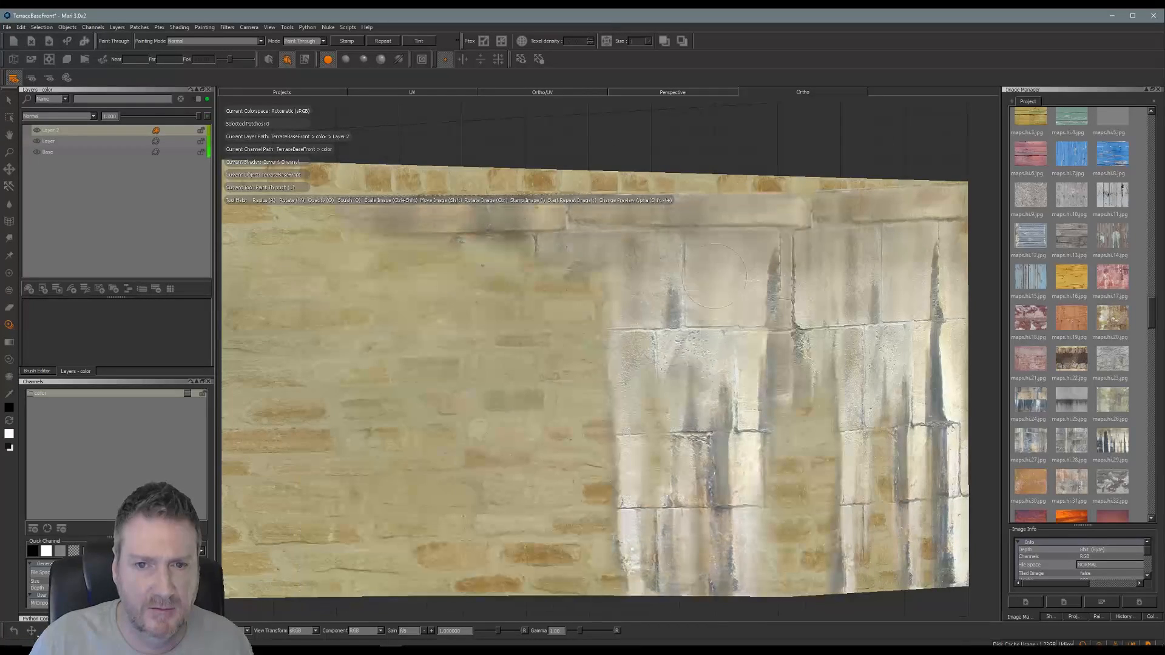
pyautogui.moveTo(666, 367); pyautogui.dragTo(670, 433)
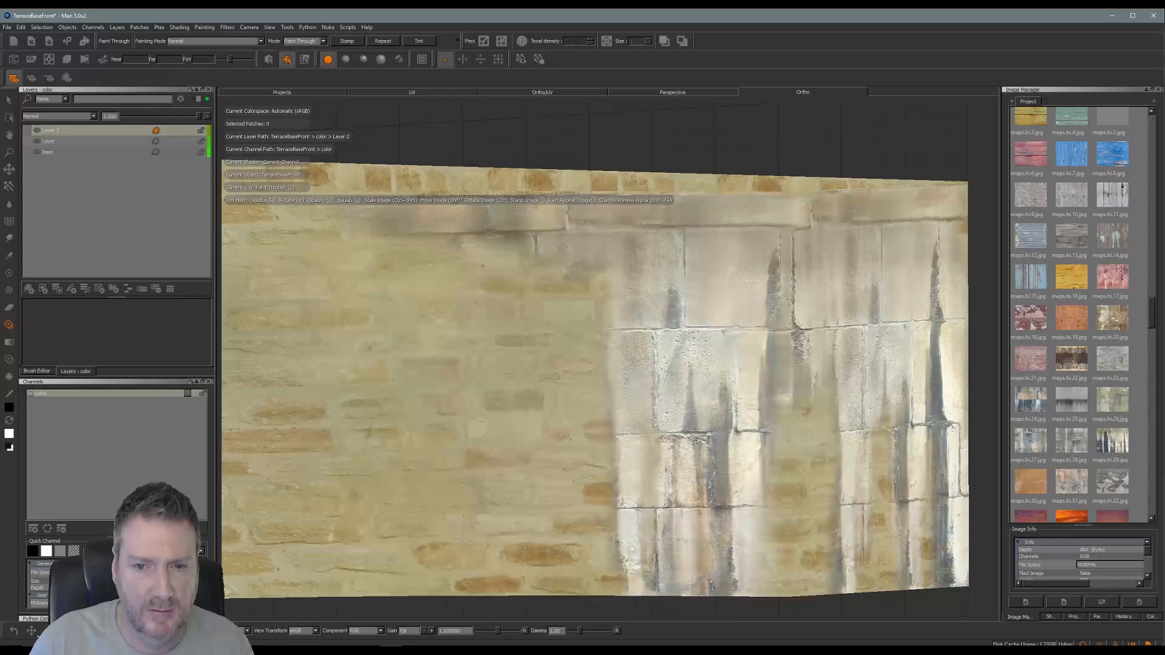
# Step: Paint the upper blocks beside the large dark stain and bring a pale, dark-edged stone column down to the base
pyautogui.moveTo(586, 267)
pyautogui.mouseDown()
pyautogui.moveTo(549, 364)
pyautogui.moveTo(619, 304)
pyautogui.moveTo(437, 233)
pyautogui.mouseUp()
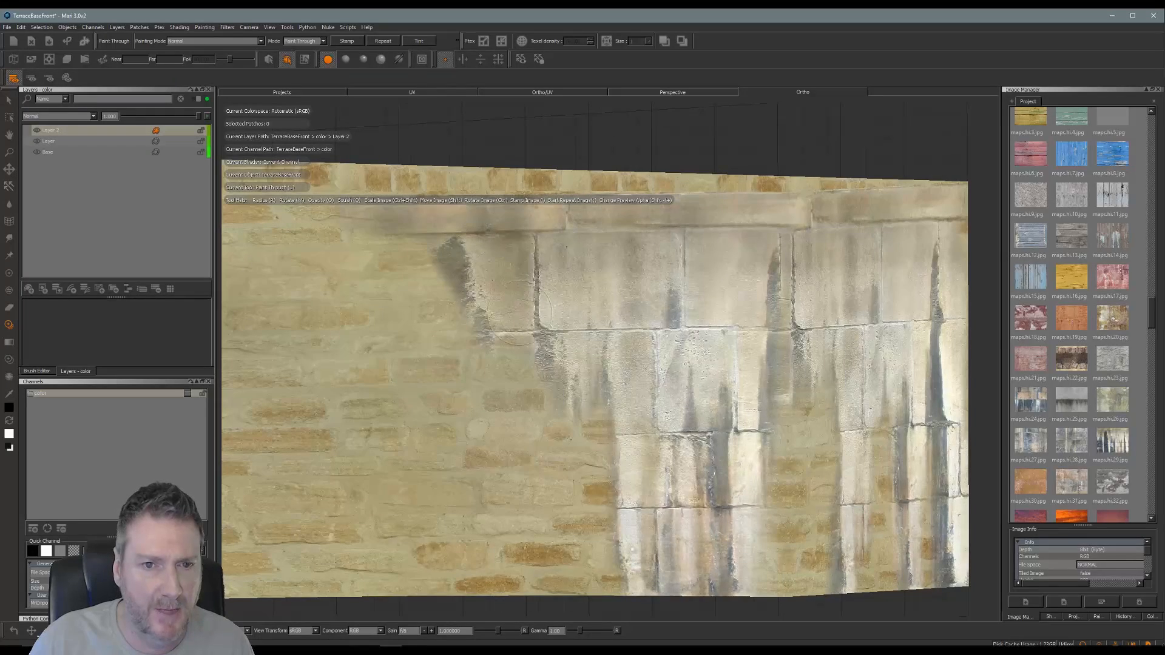
pyautogui.moveTo(520, 313); pyautogui.dragTo(519, 321)
pyautogui.moveTo(518, 328); pyautogui.dragTo(495, 571)
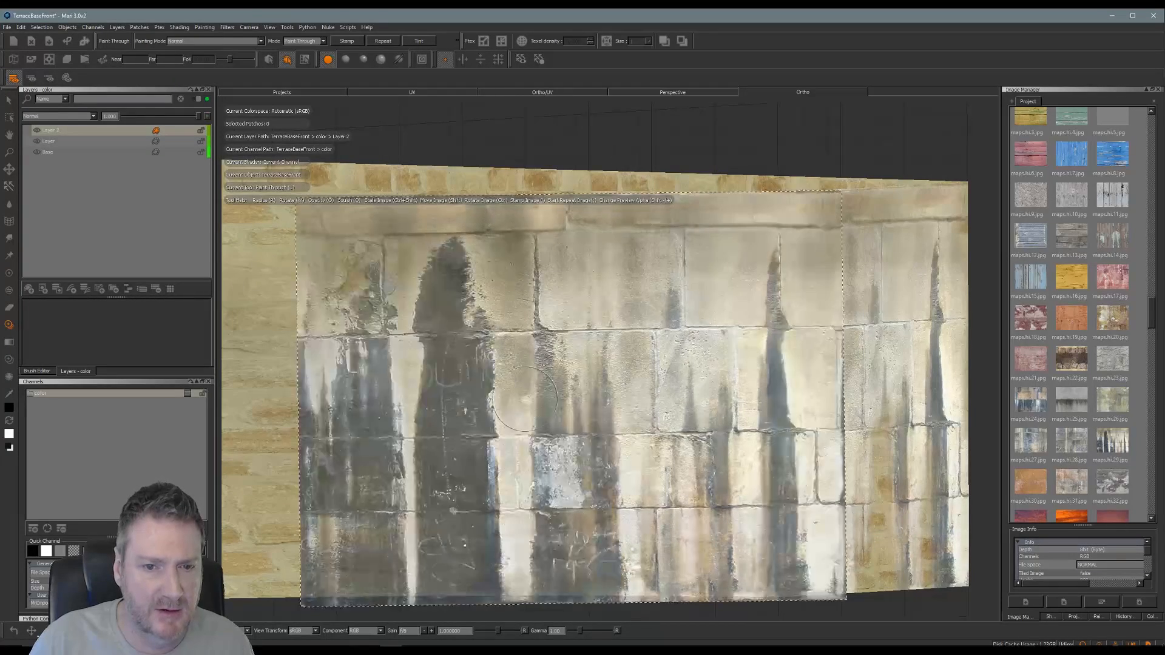
pyautogui.moveTo(525, 399); pyautogui.dragTo(520, 606)
pyautogui.moveTo(516, 272); pyautogui.dragTo(535, 312)
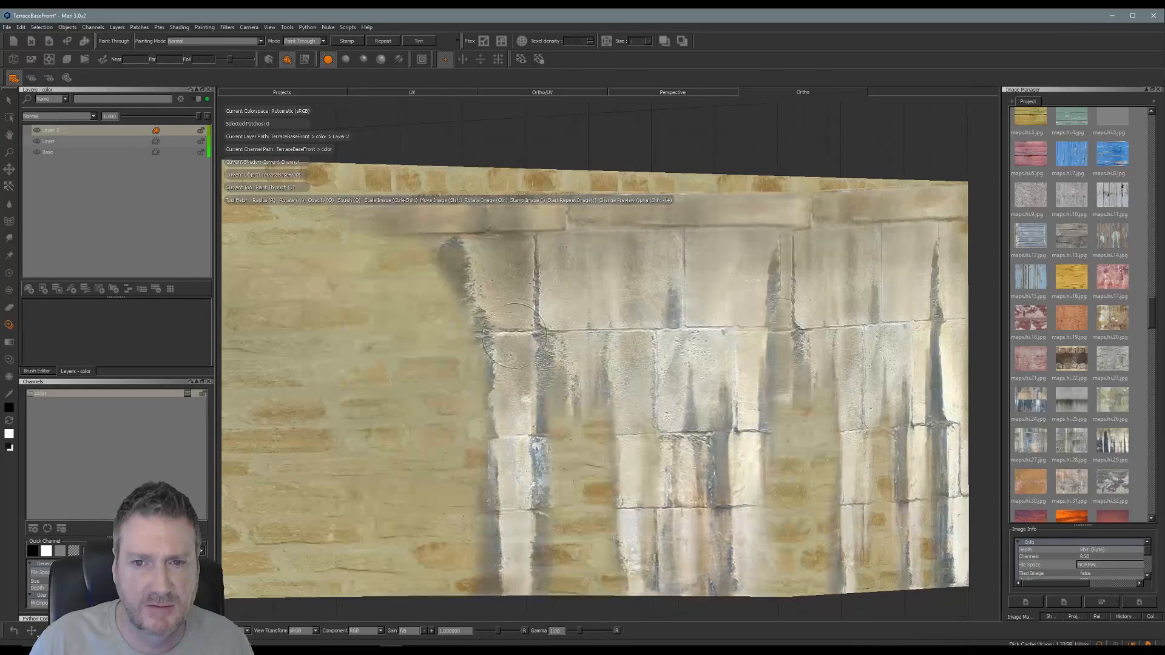
# Step: Move the paint-through image over the gap between the two painted sections and blend them with a pale stone column and dark streaks
pyautogui.moveTo(498, 330)
pyautogui.keyDown('alt'); pyautogui.mouseDown(button='middle')
pyautogui.moveTo(565, 337)
pyautogui.moveTo(515, 336)
pyautogui.mouseUp(button='middle'); pyautogui.keyUp('alt')
pyautogui.keyDown('alt'); pyautogui.moveTo(571, 394); pyautogui.dragTo(448, 387); pyautogui.keyUp('alt')
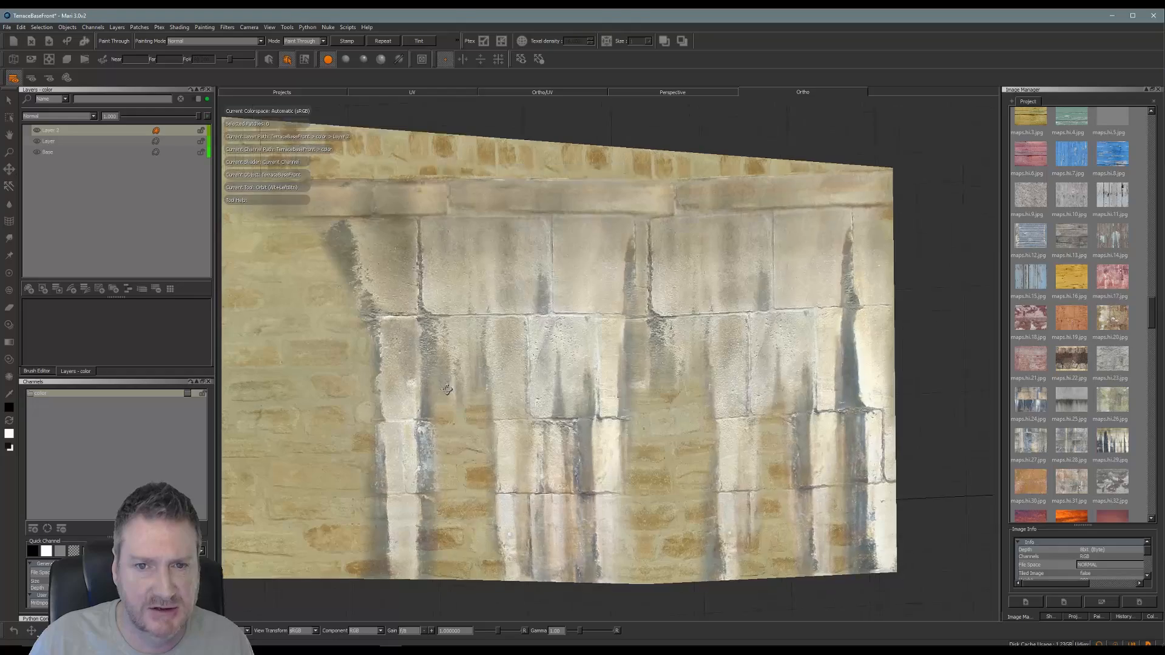
pyautogui.press('t')
pyautogui.moveTo(667, 423)
pyautogui.keyDown('shift'); pyautogui.mouseDown()
pyautogui.moveTo(697, 449)
pyautogui.moveTo(789, 461)
pyautogui.moveTo(864, 457)
pyautogui.moveTo(863, 422)
pyautogui.mouseUp(); pyautogui.keyUp('shift')
pyautogui.press("'")
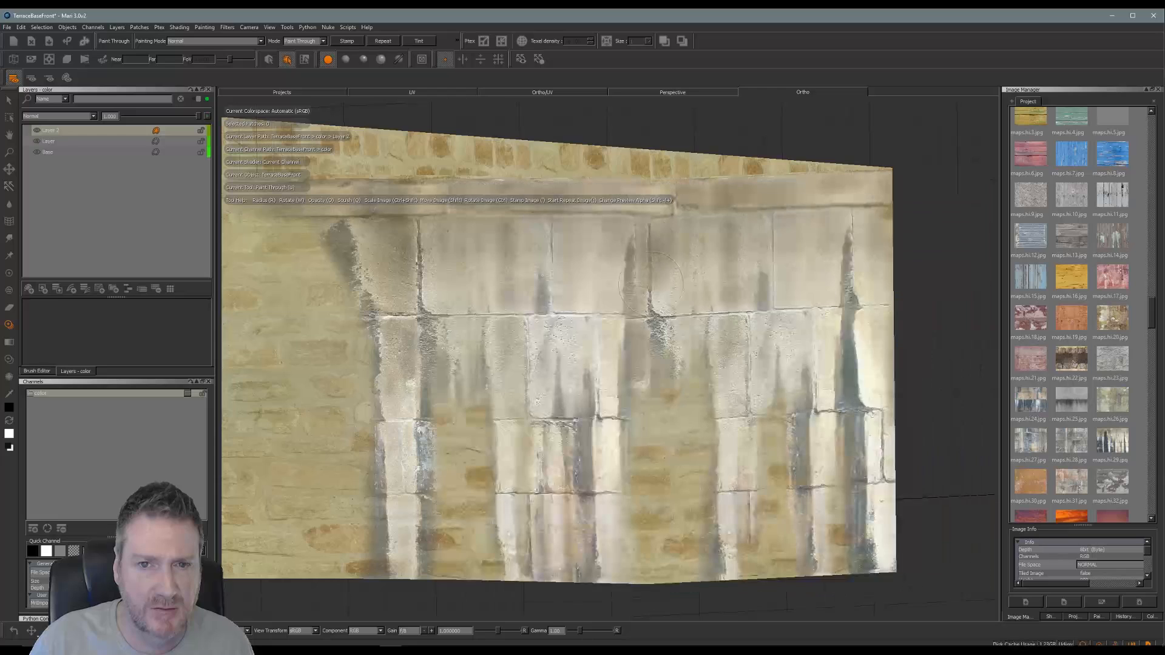
pyautogui.moveTo(656, 288)
pyautogui.mouseDown()
pyautogui.moveTo(644, 391)
pyautogui.moveTo(650, 618)
pyautogui.mouseUp()
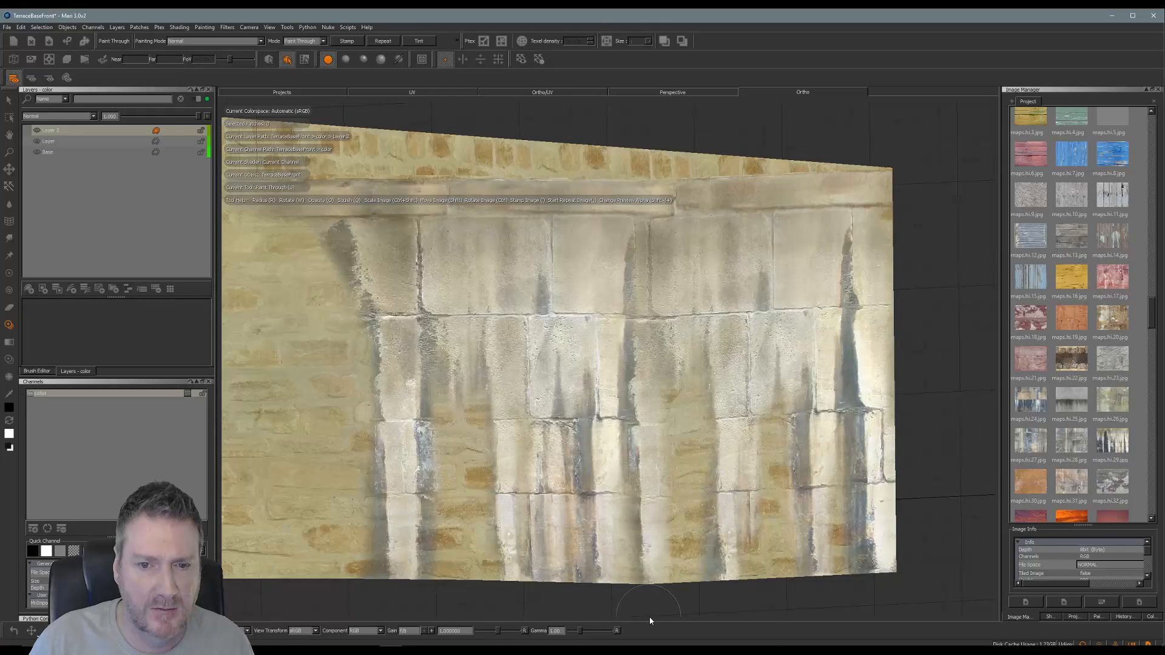
pyautogui.moveTo(645, 539); pyautogui.dragTo(645, 595)
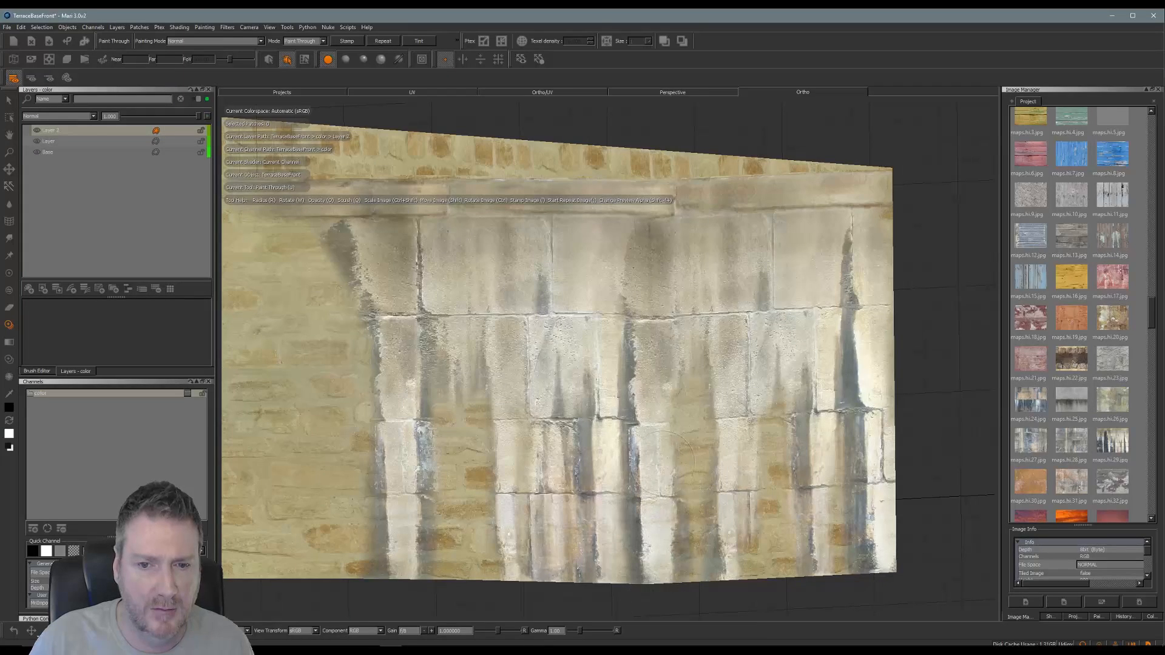
pyautogui.moveTo(654, 331)
pyautogui.mouseDown()
pyautogui.moveTo(654, 321)
pyautogui.moveTo(663, 366)
pyautogui.moveTo(613, 385)
pyautogui.moveTo(662, 379)
pyautogui.moveTo(625, 389)
pyautogui.mouseUp()
# Step: Move the paint-through image to the adjoining bare stretch of wall, matching its ledge and block courses to the painted stone
pyautogui.keyDown('alt'); pyautogui.moveTo(425, 395); pyautogui.dragTo(648, 407, button='middle'); pyautogui.keyUp('alt')
pyautogui.moveTo(565, 412)
pyautogui.keyDown('alt'); pyautogui.mouseDown()
pyautogui.moveTo(615, 421)
pyautogui.moveTo(695, 338)
pyautogui.moveTo(694, 364)
pyautogui.moveTo(618, 347)
pyautogui.moveTo(631, 358)
pyautogui.mouseUp(); pyautogui.keyUp('alt')
pyautogui.press('j')
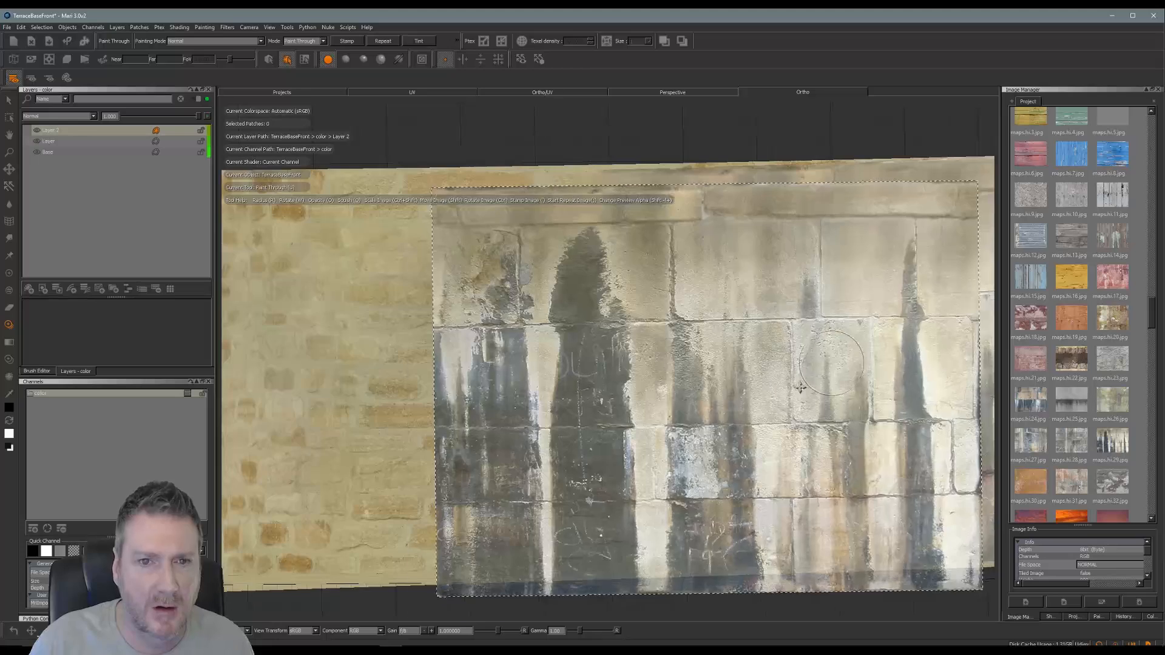
pyautogui.moveTo(801, 387)
pyautogui.keyDown('shift'); pyautogui.mouseDown()
pyautogui.moveTo(632, 365)
pyautogui.moveTo(678, 358)
pyautogui.moveTo(666, 351)
pyautogui.mouseUp(); pyautogui.keyUp('shift')
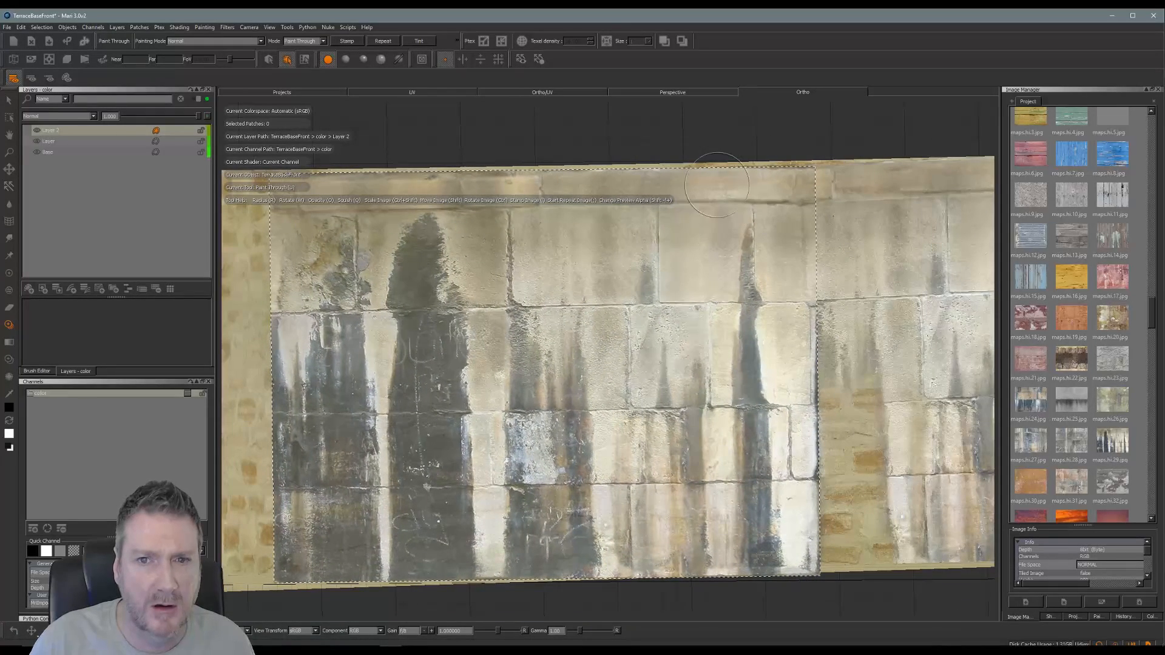
# Step: Paint the ledge, the large stain's edge down to the base, and the upper blocks onto the bare stretch
pyautogui.moveTo(717, 185)
pyautogui.mouseDown()
pyautogui.moveTo(390, 197)
pyautogui.moveTo(555, 203)
pyautogui.mouseUp()
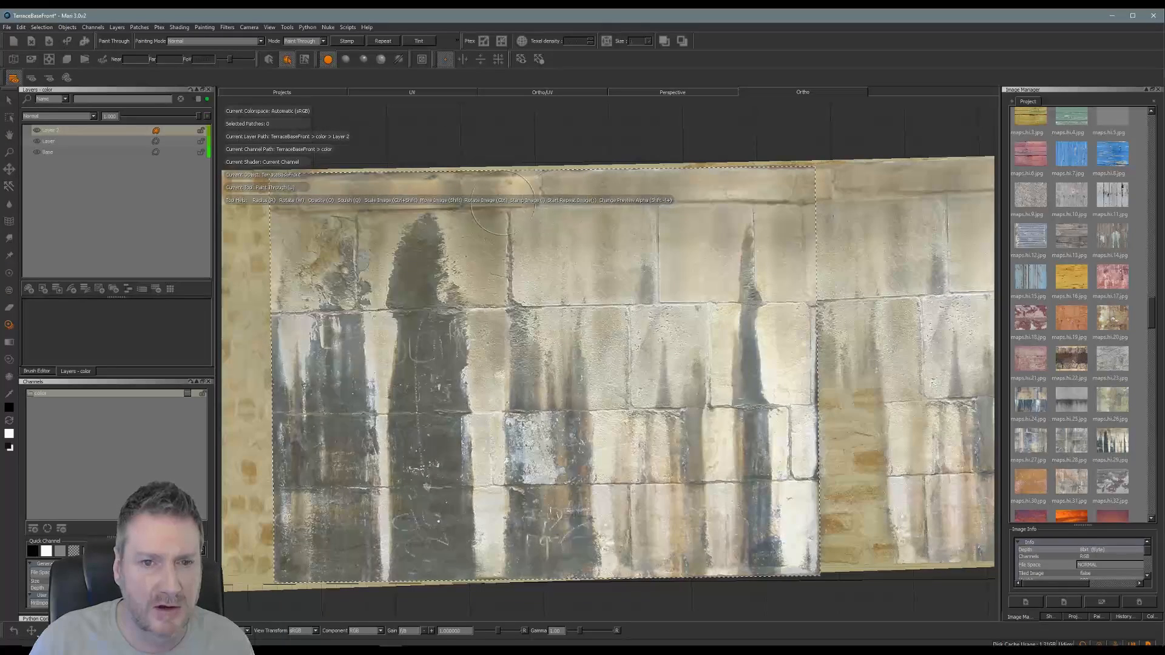
pyautogui.moveTo(467, 232)
pyautogui.mouseDown()
pyautogui.moveTo(456, 299)
pyautogui.moveTo(474, 583)
pyautogui.mouseUp()
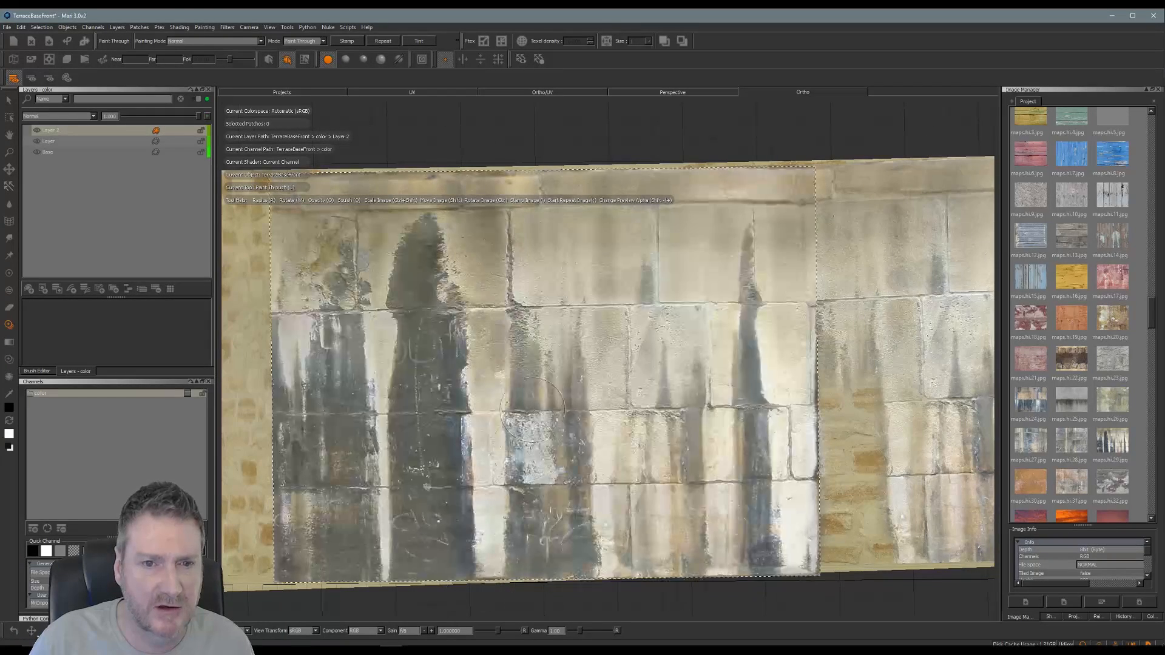
pyautogui.moveTo(533, 410)
pyautogui.mouseDown()
pyautogui.moveTo(530, 298)
pyautogui.moveTo(557, 285)
pyautogui.moveTo(520, 240)
pyautogui.mouseUp()
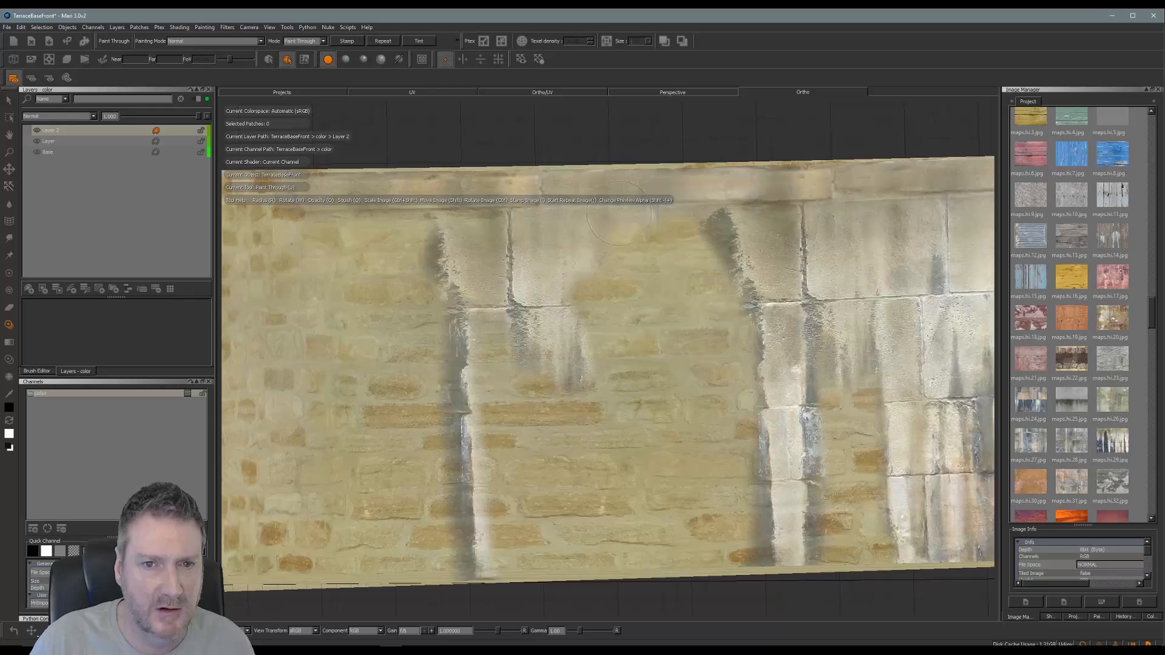
pyautogui.moveTo(648, 285); pyautogui.dragTo(563, 294)
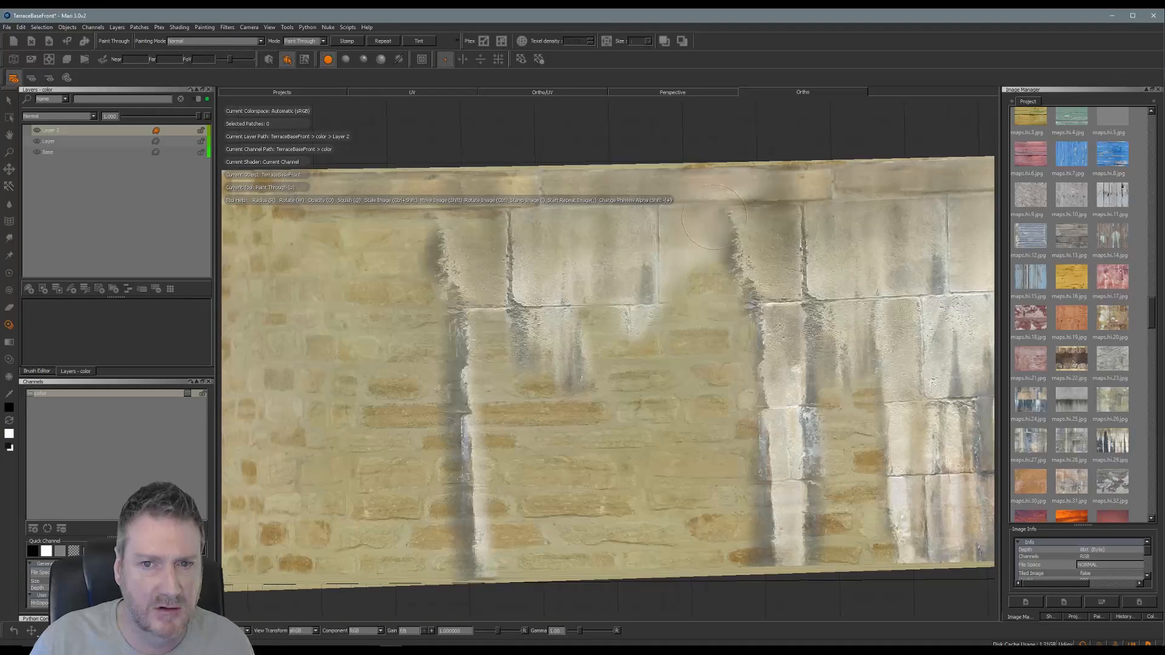
# Step: Join the upper blocks to the neighbouring section, and paint a pale tapering column and a mottled blue-white streak below them
pyautogui.moveTo(715, 217)
pyautogui.mouseDown()
pyautogui.moveTo(707, 271)
pyautogui.moveTo(694, 249)
pyautogui.moveTo(716, 222)
pyautogui.moveTo(711, 258)
pyautogui.mouseUp()
pyautogui.moveTo(701, 298)
pyautogui.mouseDown()
pyautogui.moveTo(695, 316)
pyautogui.moveTo(680, 315)
pyautogui.moveTo(686, 386)
pyautogui.moveTo(664, 415)
pyautogui.moveTo(674, 371)
pyautogui.mouseUp()
pyautogui.moveTo(666, 443); pyautogui.dragTo(660, 583)
pyautogui.moveTo(676, 279); pyautogui.dragTo(675, 267)
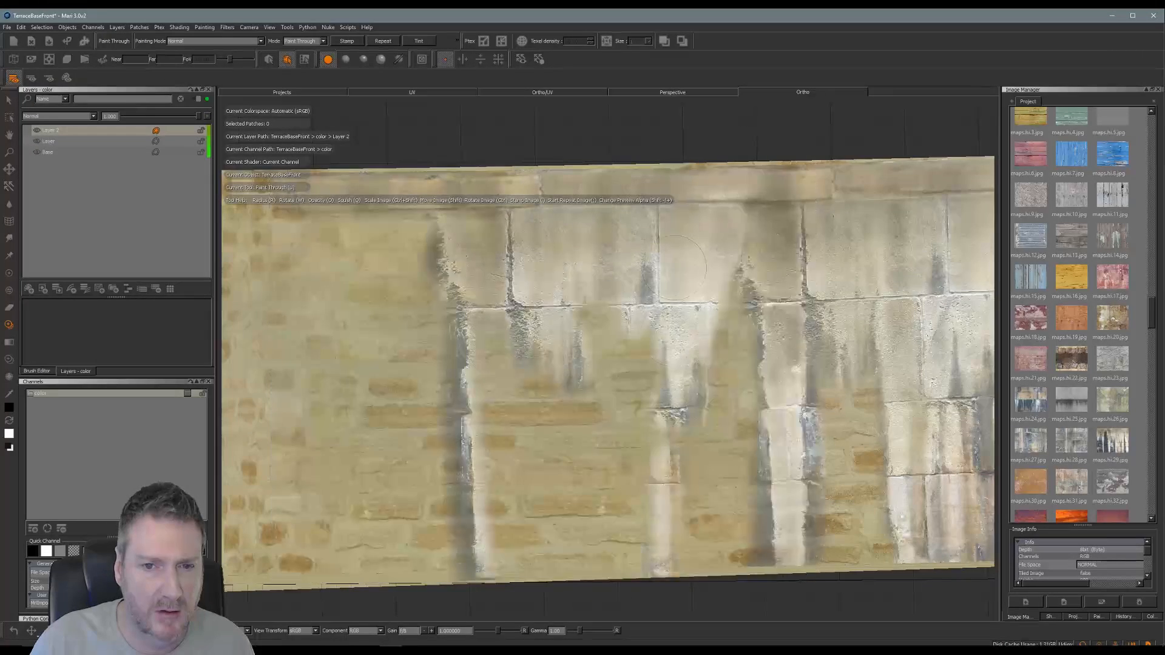
pyautogui.moveTo(575, 308); pyautogui.dragTo(574, 331)
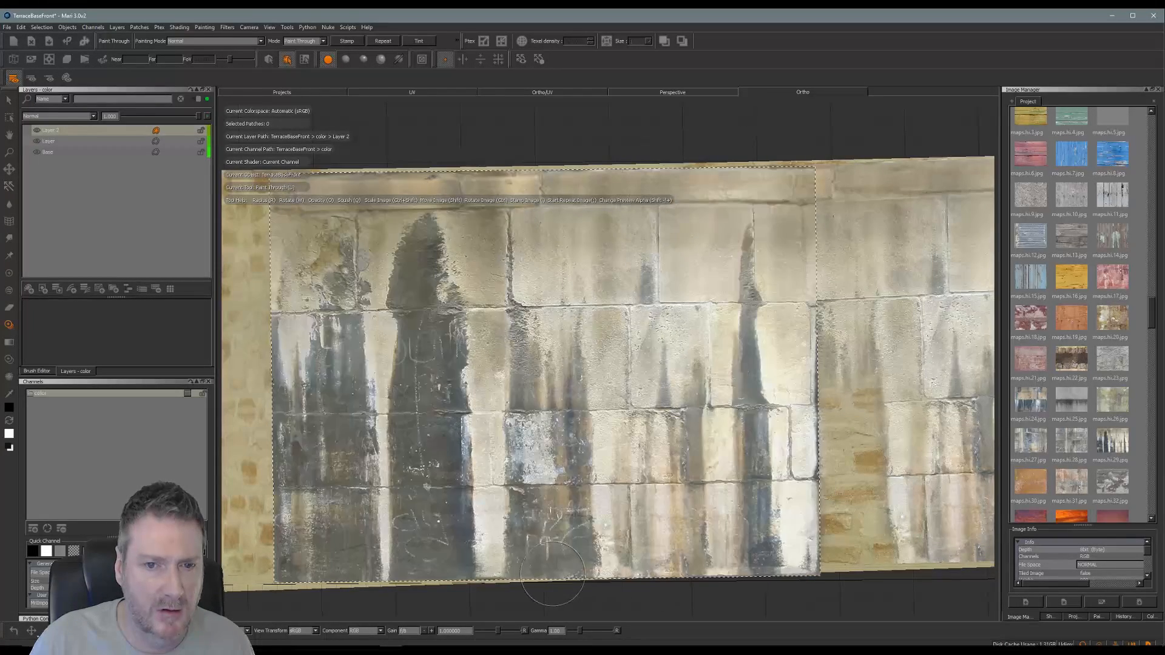
pyautogui.moveTo(573, 271); pyautogui.dragTo(584, 335)
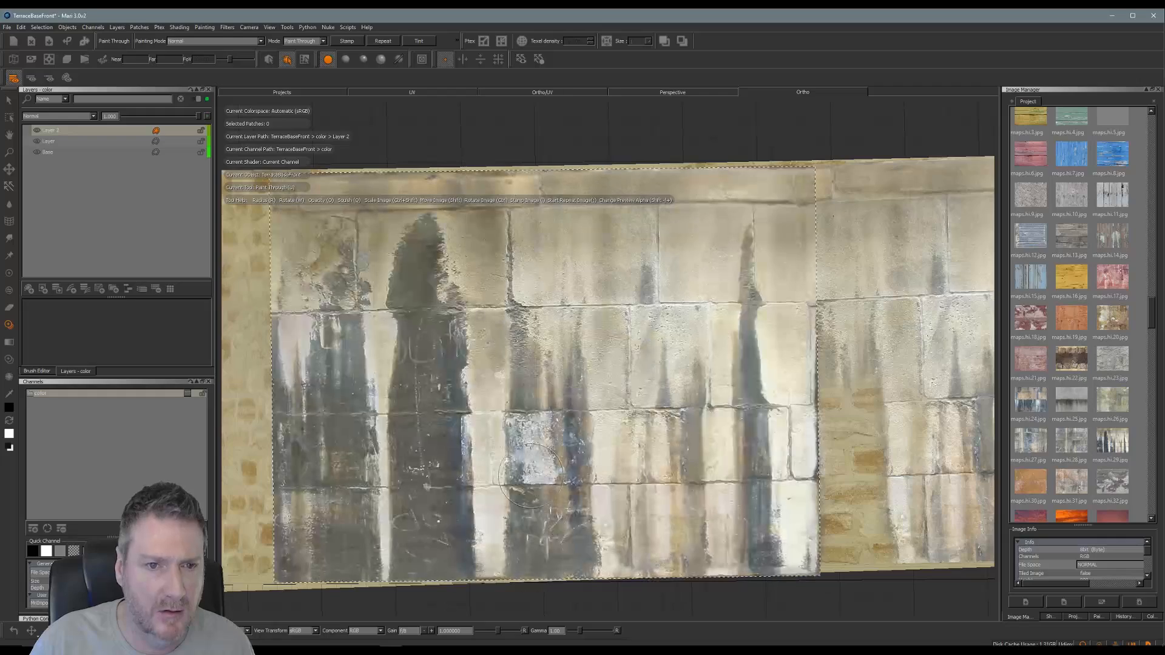
# Step: Paint the large stain's outline, the pale column beside it and the pitted block, and bake the paint onto the layer
pyautogui.moveTo(522, 284)
pyautogui.mouseDown()
pyautogui.moveTo(479, 237)
pyautogui.moveTo(364, 236)
pyautogui.moveTo(388, 267)
pyautogui.moveTo(375, 270)
pyautogui.moveTo(372, 597)
pyautogui.mouseUp()
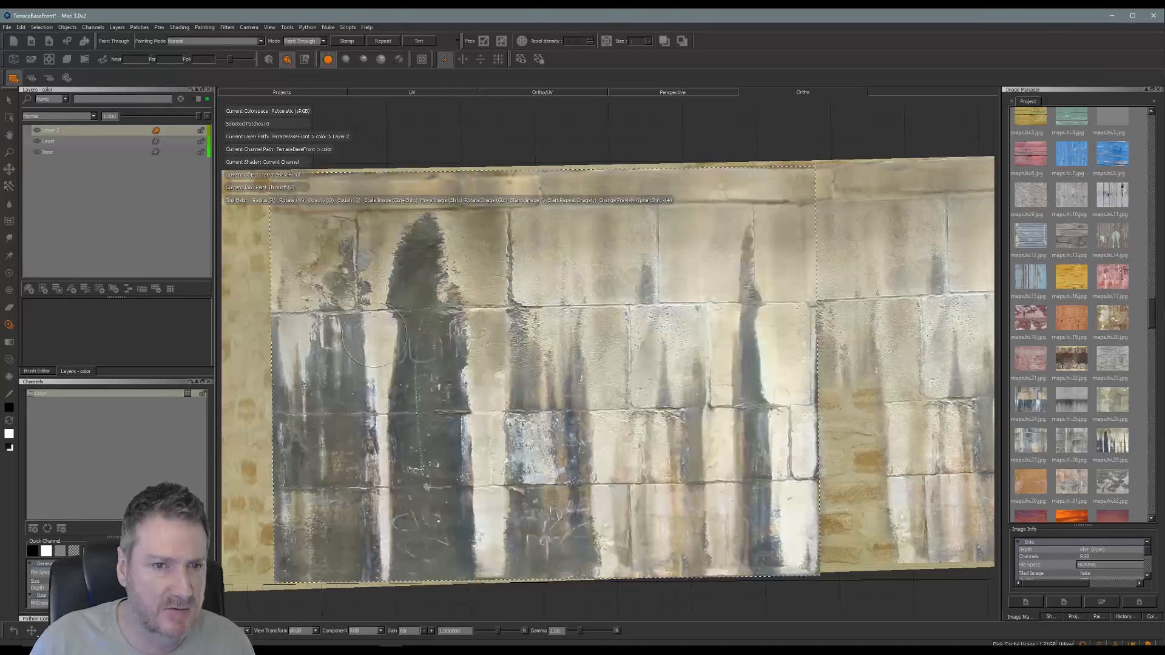
pyautogui.moveTo(438, 205); pyautogui.dragTo(443, 199)
pyautogui.moveTo(361, 248); pyautogui.dragTo(372, 224)
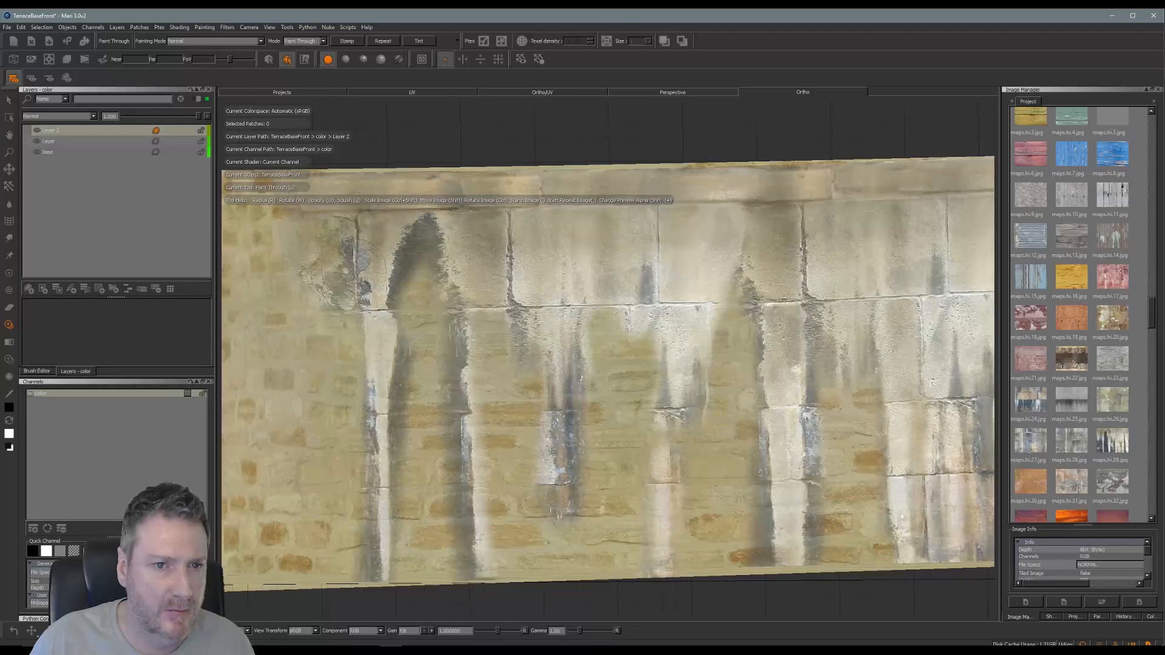
pyautogui.moveTo(355, 267); pyautogui.dragTo(303, 309)
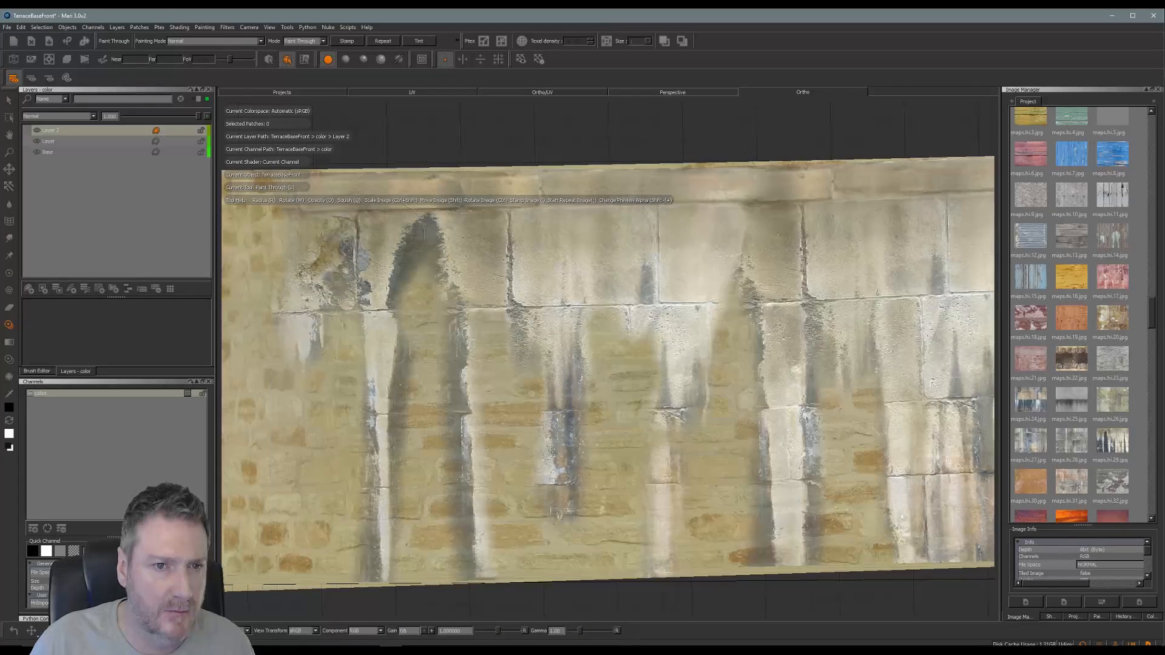
pyautogui.moveTo(392, 234)
pyautogui.mouseDown()
pyautogui.moveTo(434, 242)
pyautogui.moveTo(516, 213)
pyautogui.moveTo(621, 268)
pyautogui.mouseUp()
pyautogui.press('b')
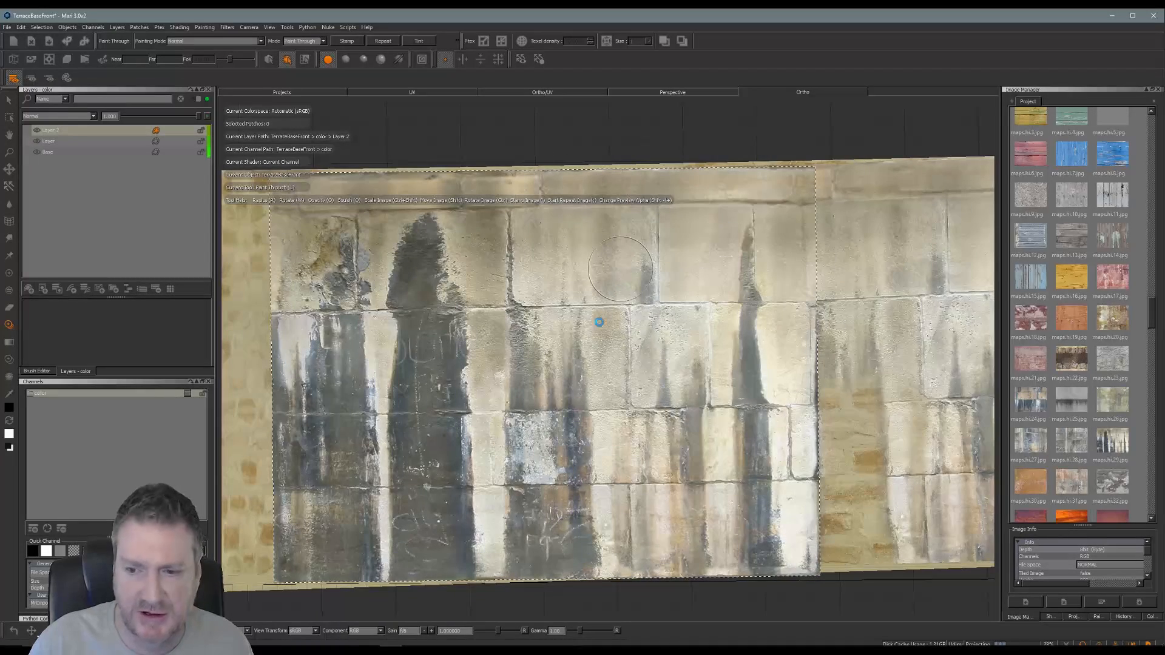
# Step: Examine the stained stone along the terrace front from several angles, including the bare middle stretch and the opposite end
pyautogui.keyDown('alt'); pyautogui.moveTo(521, 333); pyautogui.dragTo(466, 381, button='right'); pyautogui.keyUp('alt')
pyautogui.moveTo(466, 380)
pyautogui.keyDown('alt'); pyautogui.mouseDown()
pyautogui.moveTo(424, 391)
pyautogui.moveTo(432, 438)
pyautogui.moveTo(446, 405)
pyautogui.moveTo(419, 405)
pyautogui.mouseUp(); pyautogui.keyUp('alt')
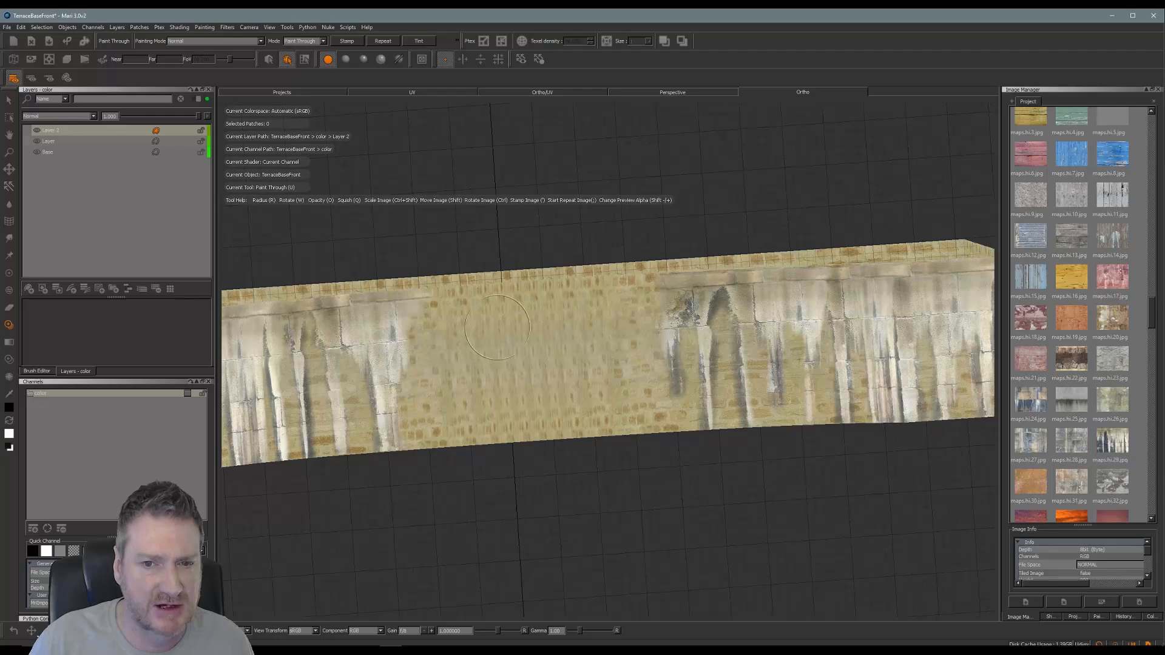
pyautogui.keyDown('alt'); pyautogui.moveTo(433, 351); pyautogui.dragTo(619, 349); pyautogui.keyUp('alt')
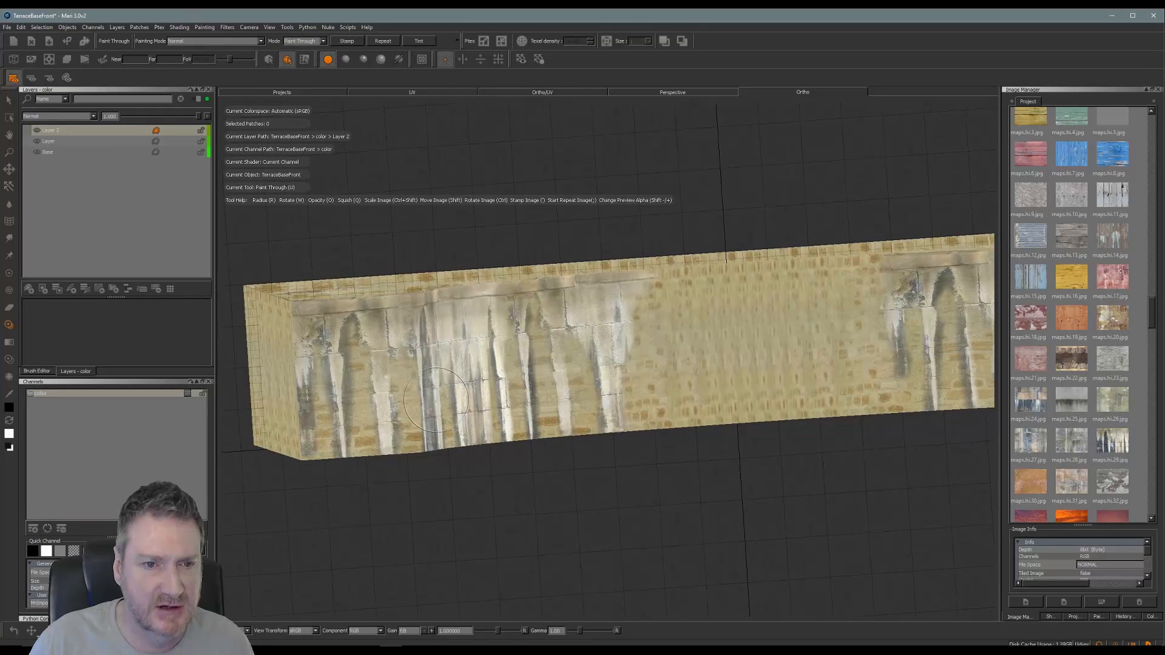
pyautogui.keyDown('alt'); pyautogui.moveTo(436, 397); pyautogui.dragTo(361, 397); pyautogui.keyUp('alt')
pyautogui.keyDown('alt'); pyautogui.moveTo(493, 382); pyautogui.dragTo(452, 400, button='middle'); pyautogui.keyUp('alt')
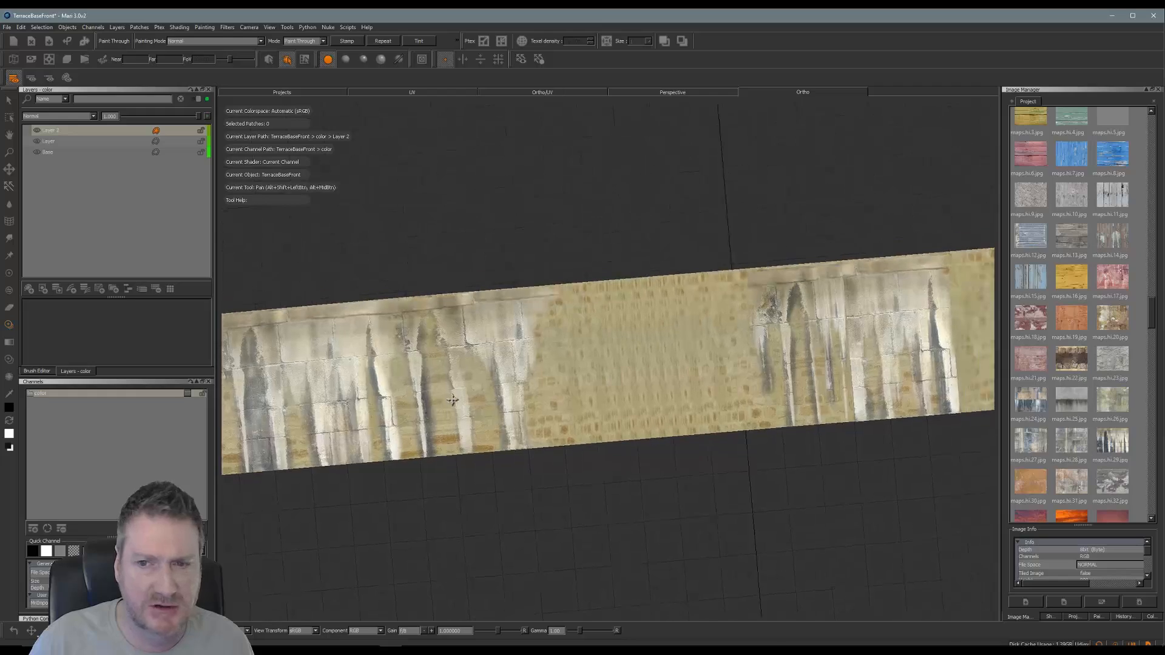
pyautogui.moveTo(515, 389)
pyautogui.keyDown('alt'); pyautogui.mouseDown()
pyautogui.moveTo(536, 425)
pyautogui.moveTo(589, 417)
pyautogui.mouseUp(); pyautogui.keyUp('alt')
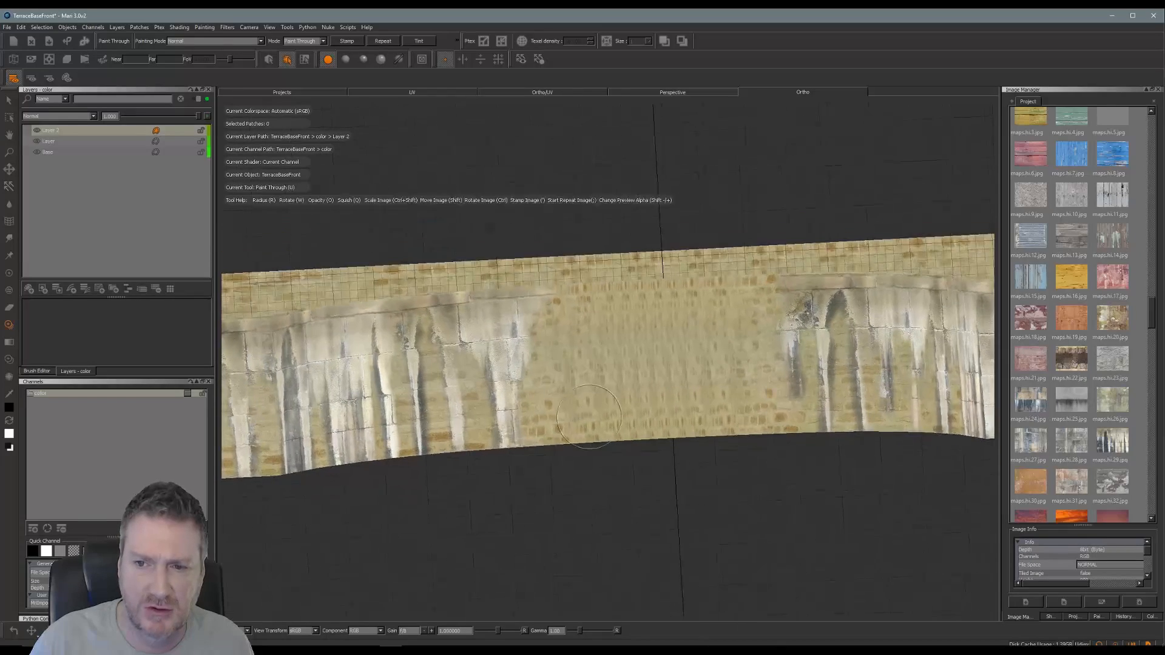
pyautogui.keyDown('alt'); pyautogui.moveTo(589, 417); pyautogui.dragTo(698, 426, button='middle'); pyautogui.keyUp('alt')
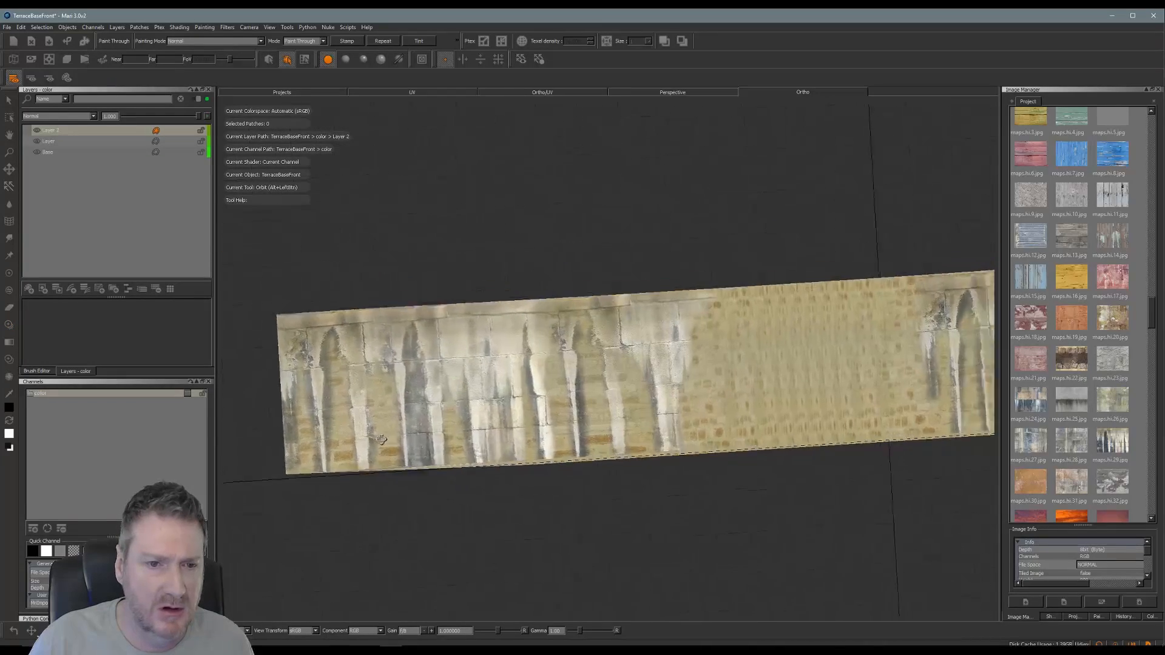
pyautogui.keyDown('alt'); pyautogui.moveTo(352, 443); pyautogui.dragTo(416, 421); pyautogui.keyUp('alt')
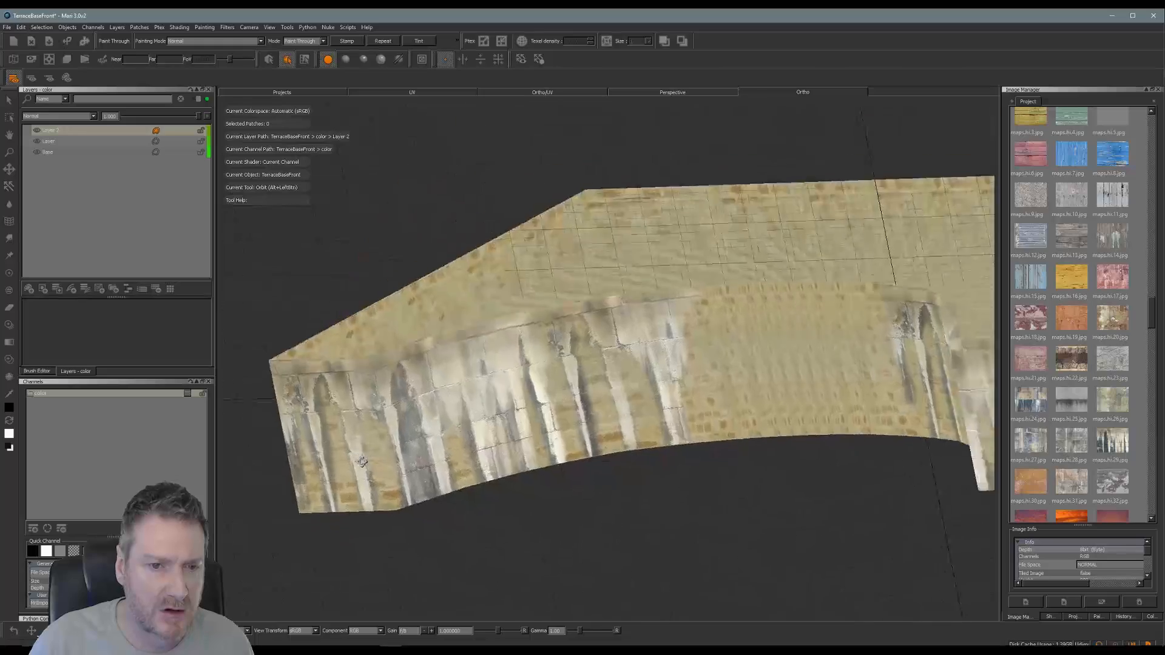
pyautogui.keyDown('alt'); pyautogui.moveTo(416, 421); pyautogui.dragTo(521, 388, button='middle'); pyautogui.keyUp('alt')
pyautogui.moveTo(522, 387)
pyautogui.keyDown('alt'); pyautogui.mouseDown()
pyautogui.moveTo(524, 364)
pyautogui.moveTo(515, 386)
pyautogui.moveTo(497, 388)
pyautogui.moveTo(491, 342)
pyautogui.mouseUp(); pyautogui.keyUp('alt')
pyautogui.keyDown('alt'); pyautogui.moveTo(484, 331); pyautogui.dragTo(585, 325, button='right'); pyautogui.keyUp('alt')
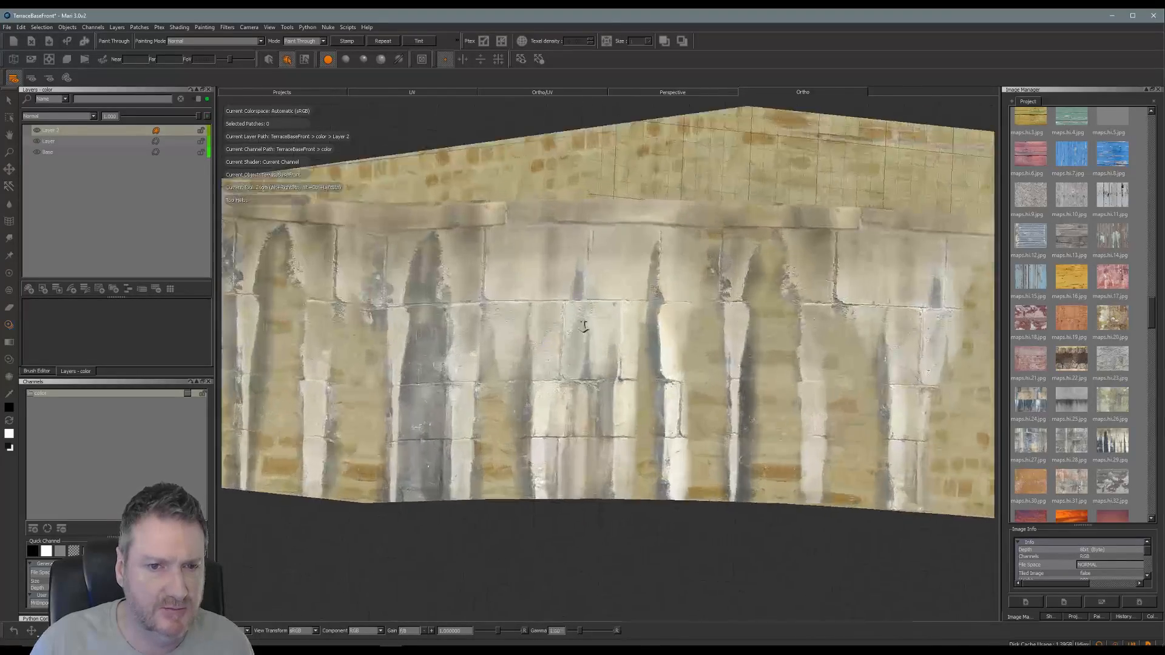
pyautogui.keyDown('alt'); pyautogui.moveTo(585, 325); pyautogui.dragTo(746, 319, button='middle'); pyautogui.keyUp('alt')
pyautogui.keyDown('alt'); pyautogui.moveTo(747, 320); pyautogui.dragTo(406, 326); pyautogui.keyUp('alt')
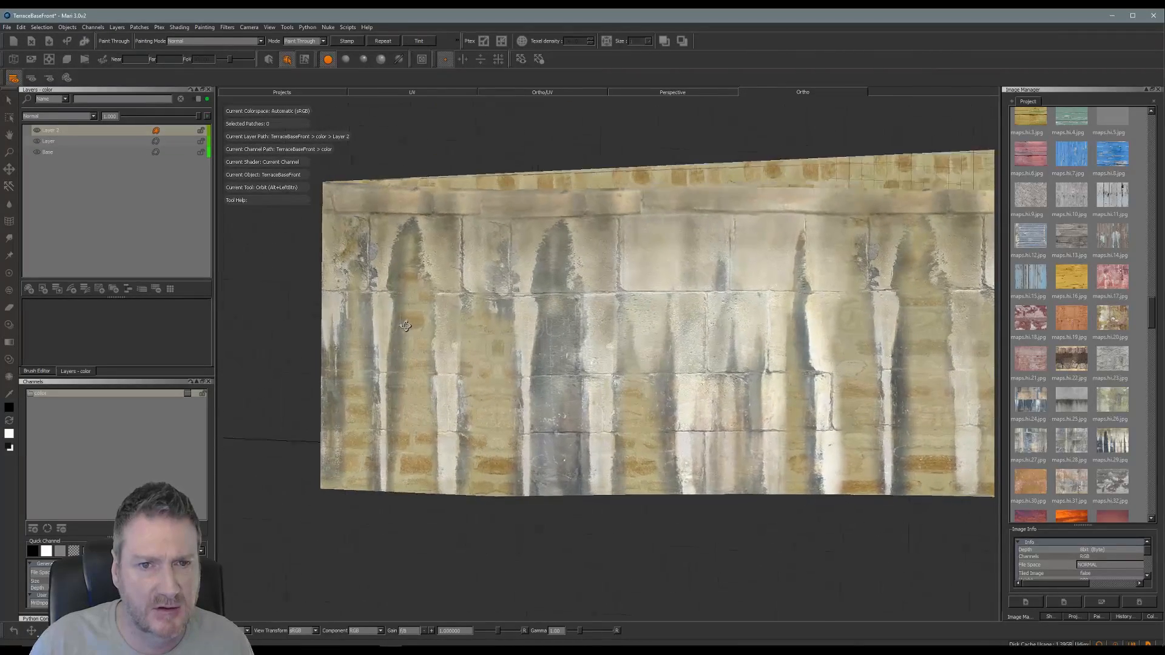
# Step: Align the streaked stone photo with the wall's ledge and block joints, its large dark stain over the brick gap between two pale columns
pyautogui.scroll(3, 406, 326)
pyautogui.press('j')
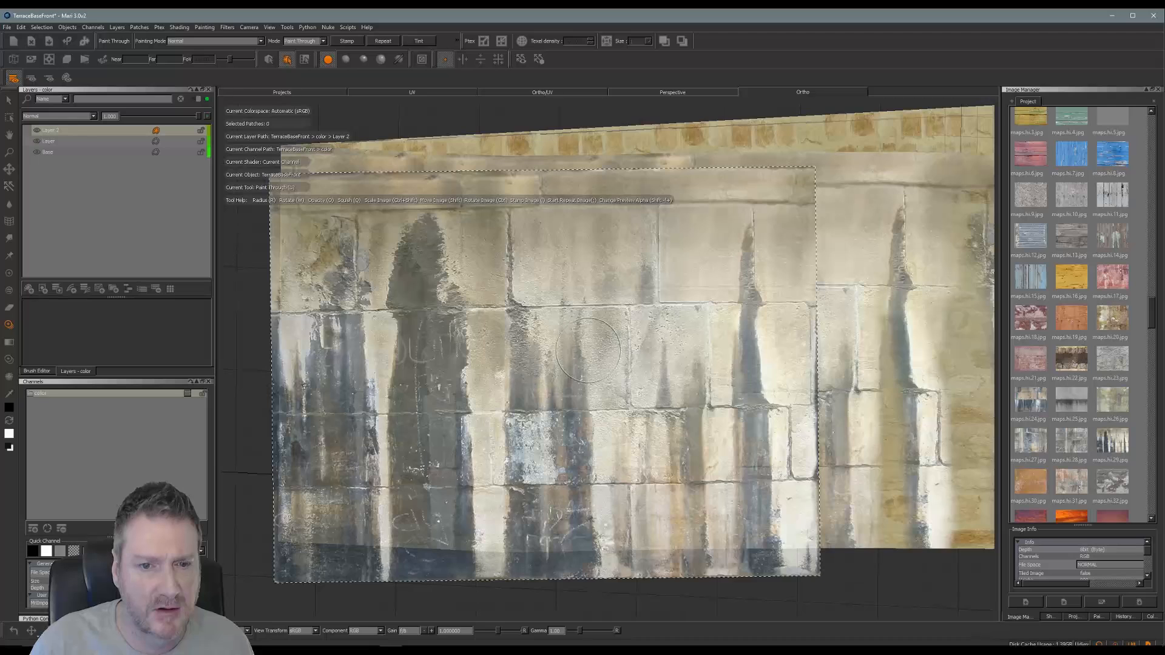
pyautogui.keyDown('shift'); pyautogui.moveTo(573, 344); pyautogui.dragTo(577, 328); pyautogui.keyUp('shift')
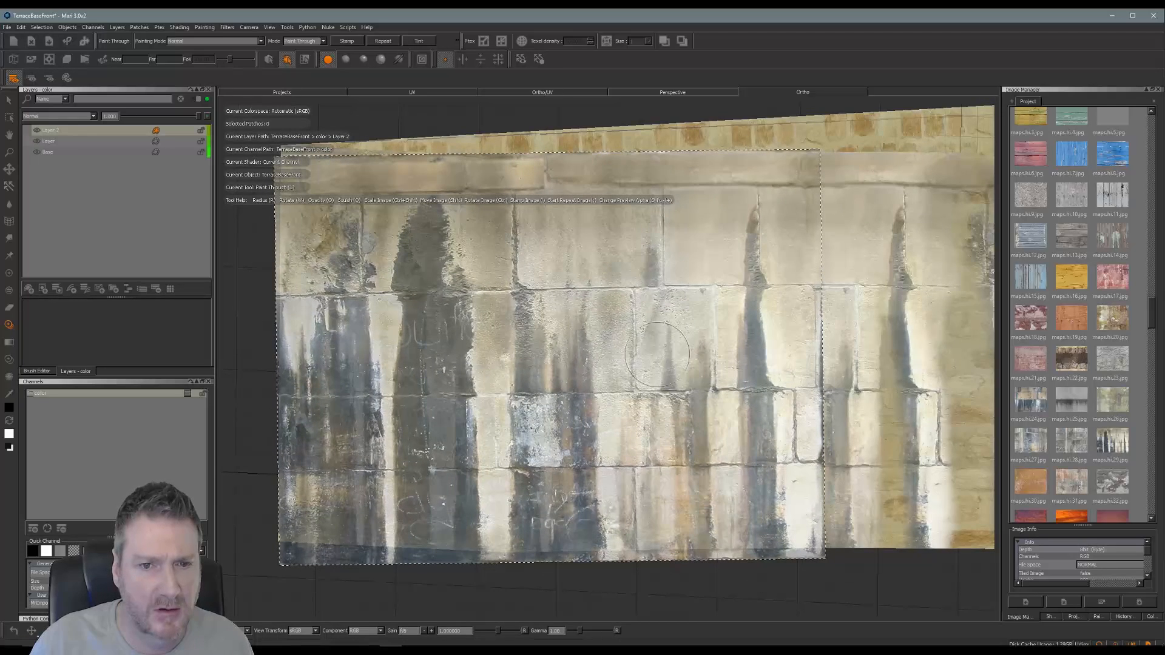
pyautogui.moveTo(671, 408)
pyautogui.mouseDown()
pyautogui.moveTo(632, 417)
pyautogui.moveTo(650, 408)
pyautogui.mouseUp()
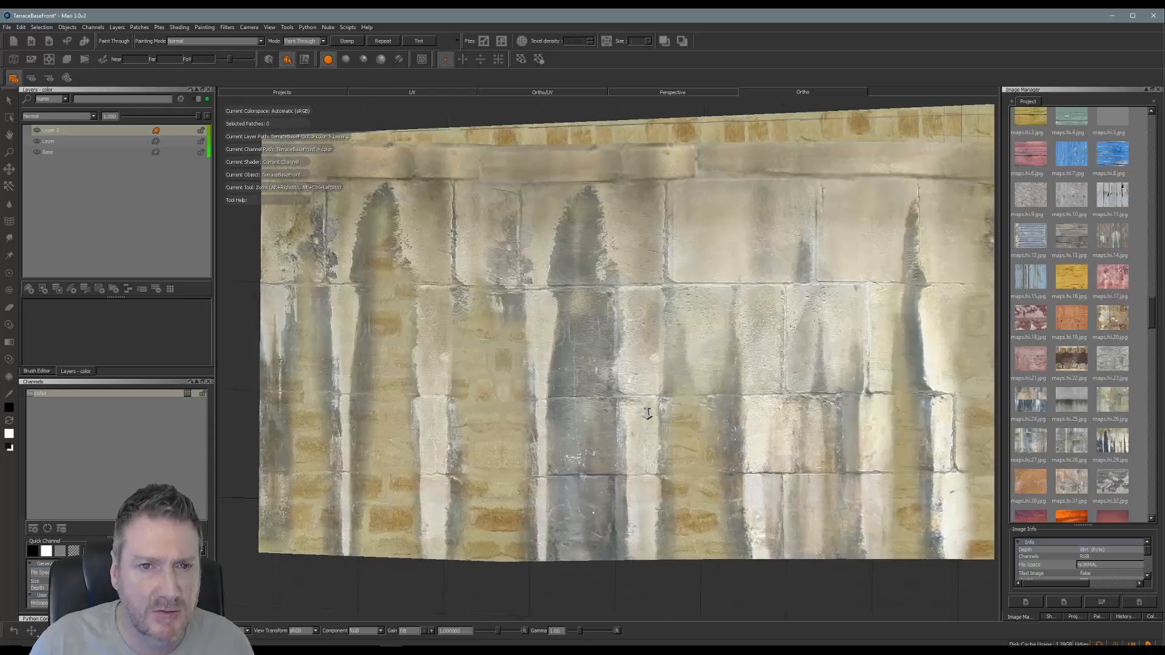
pyautogui.moveTo(688, 285)
pyautogui.keyDown('shift'); pyautogui.mouseDown()
pyautogui.moveTo(679, 624)
pyautogui.moveTo(764, 617)
pyautogui.moveTo(789, 654)
pyautogui.moveTo(793, 395)
pyautogui.moveTo(800, 497)
pyautogui.moveTo(781, 280)
pyautogui.mouseUp(); pyautogui.keyUp('shift')
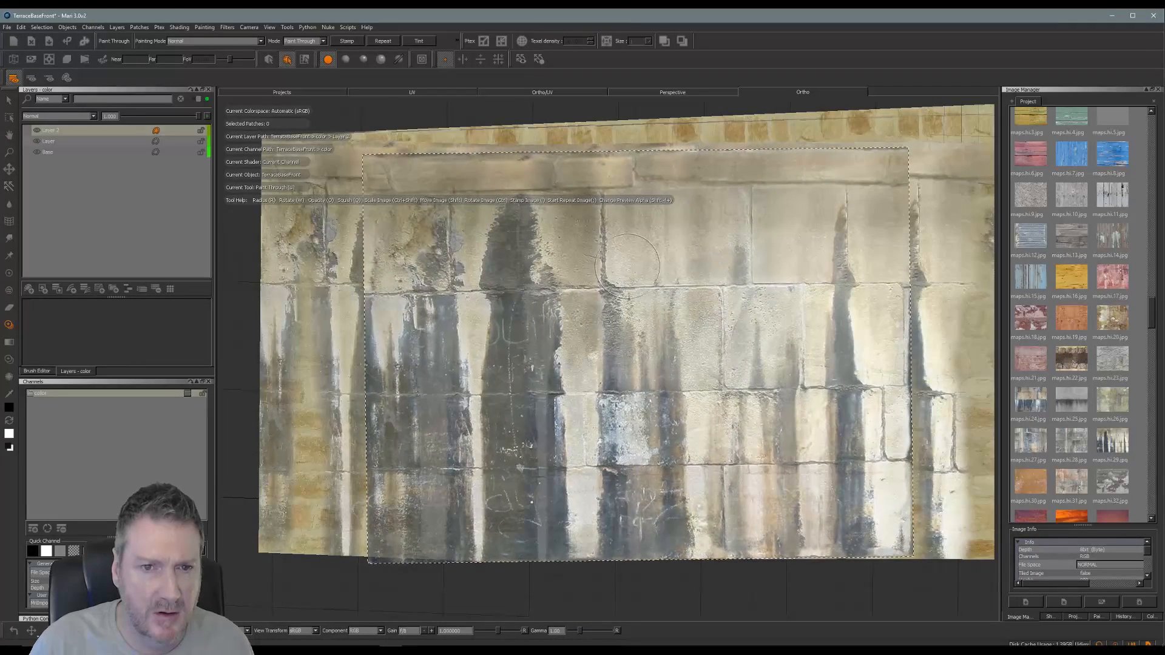
pyautogui.hotkey('shift', '-')
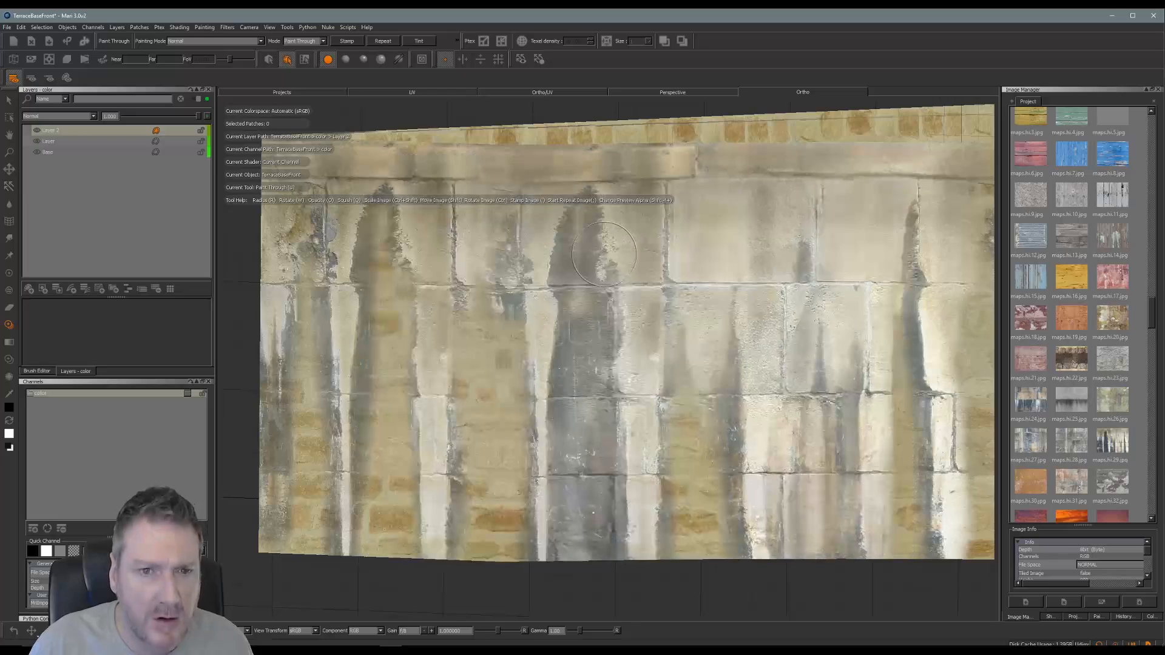
pyautogui.hotkey('shift', '+')
pyautogui.hotkey('shift', '-')
pyautogui.hotkey('shift', '+')
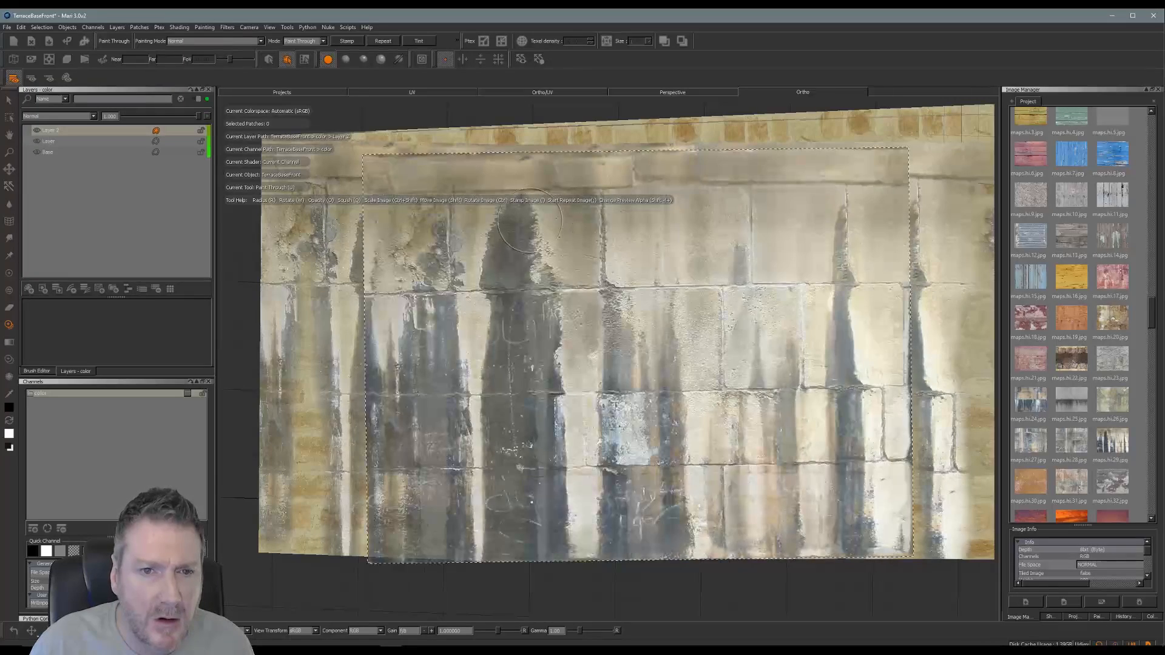
# Step: Paint the large dark stain and its pale side columns from below the ledge down to the base, and bake the paint
pyautogui.hotkey('shift', '-')
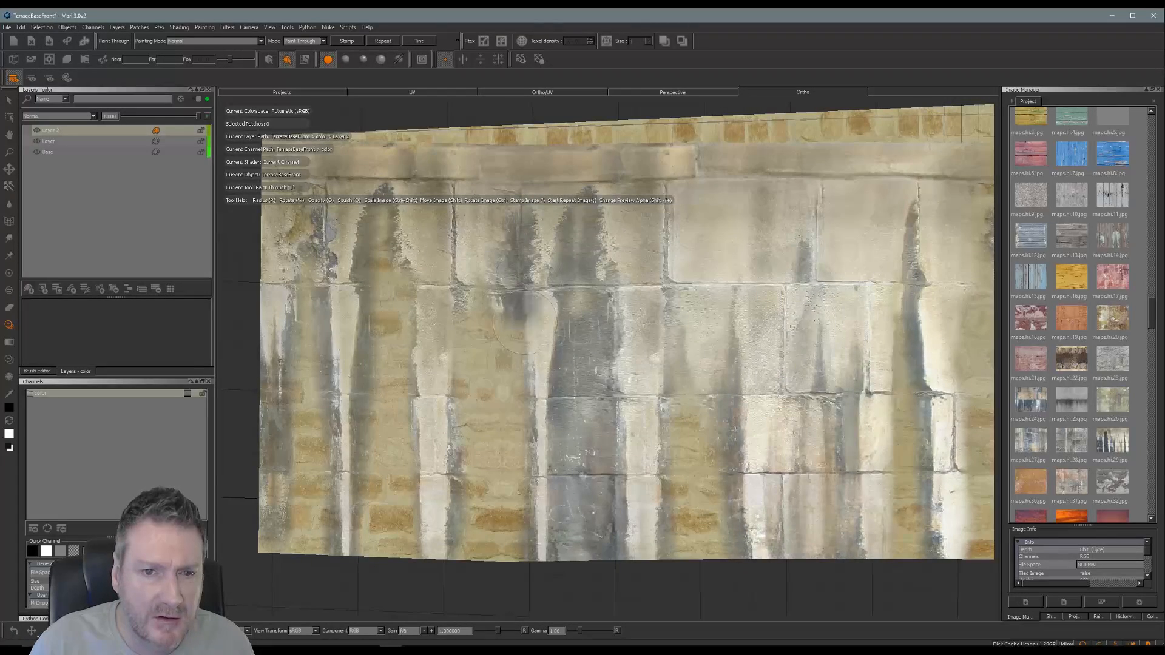
pyautogui.hotkey('shift', '+')
pyautogui.hotkey('shift', '-')
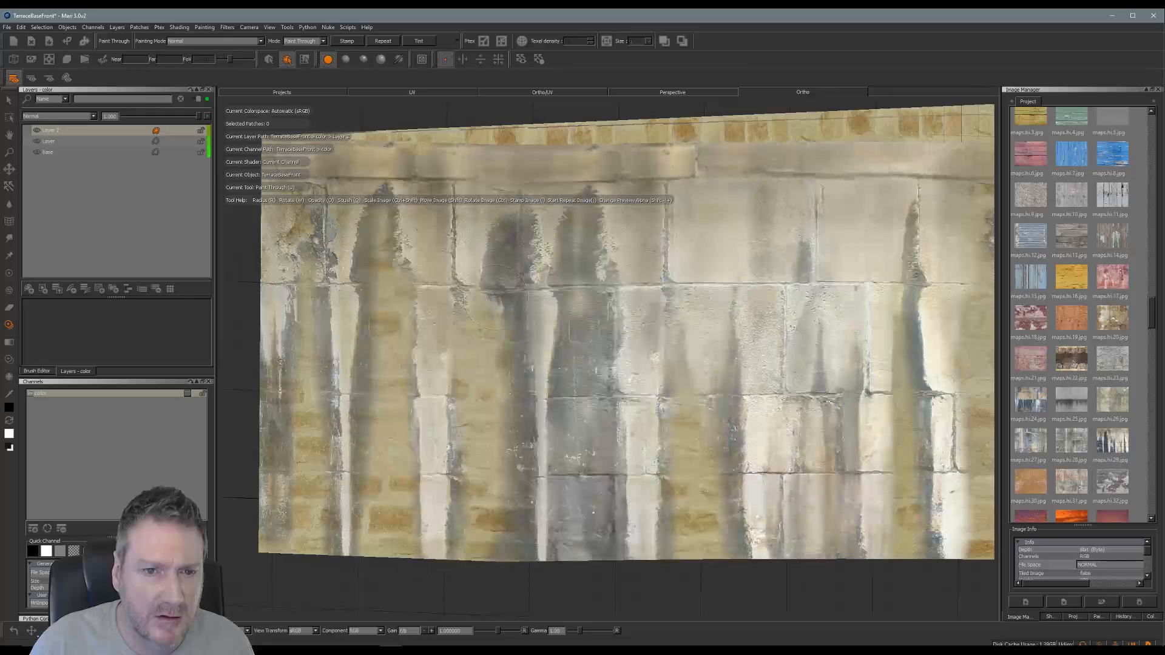
pyautogui.hotkey('shift', '+')
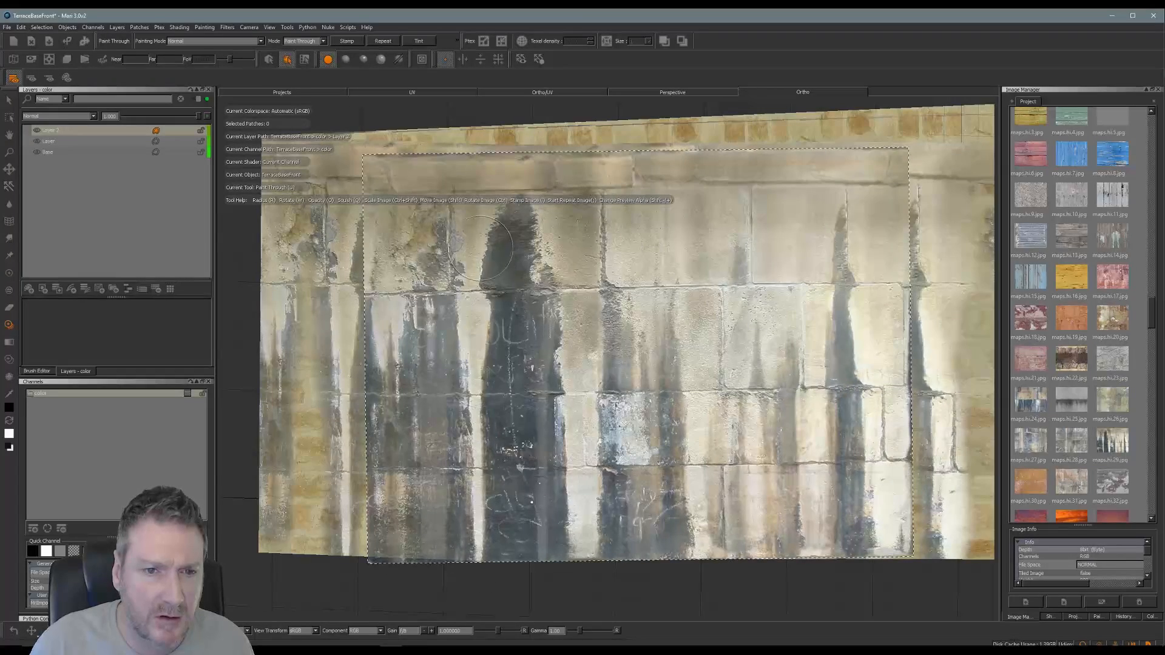
pyautogui.hotkey('shift', '-')
pyautogui.moveTo(476, 590); pyautogui.dragTo(477, 582)
pyautogui.moveTo(509, 255); pyautogui.dragTo(511, 196)
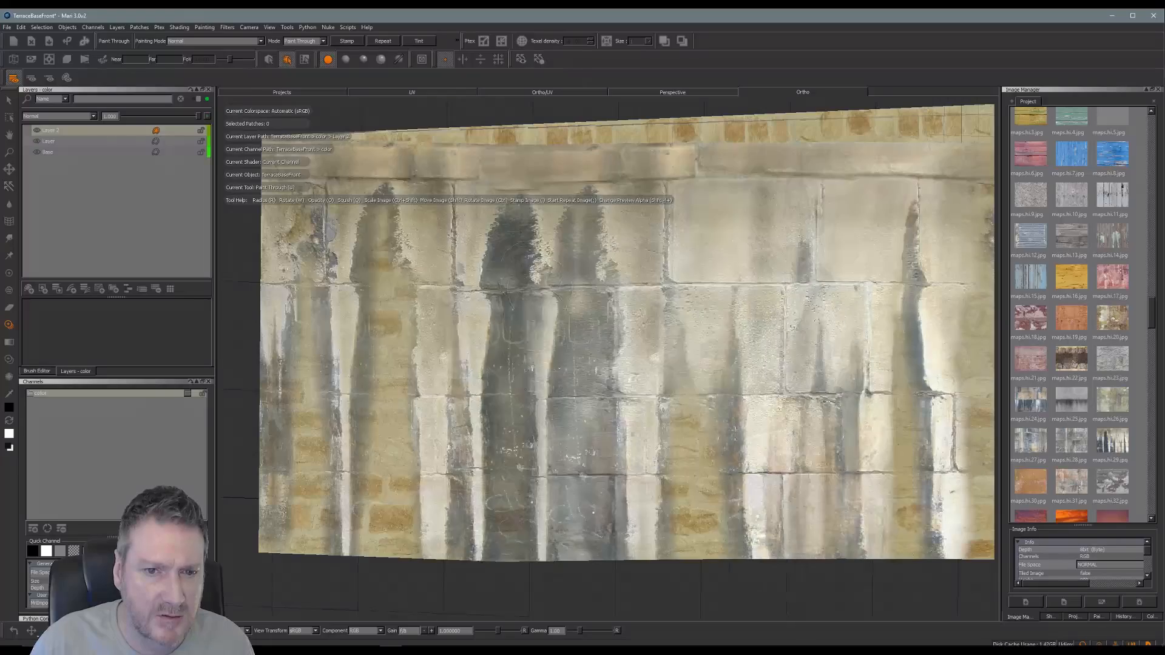
pyautogui.moveTo(536, 280); pyautogui.dragTo(534, 585)
pyautogui.moveTo(537, 540)
pyautogui.mouseDown()
pyautogui.moveTo(542, 315)
pyautogui.moveTo(544, 467)
pyautogui.mouseUp()
pyautogui.moveTo(544, 504); pyautogui.dragTo(541, 582)
pyautogui.press('b')
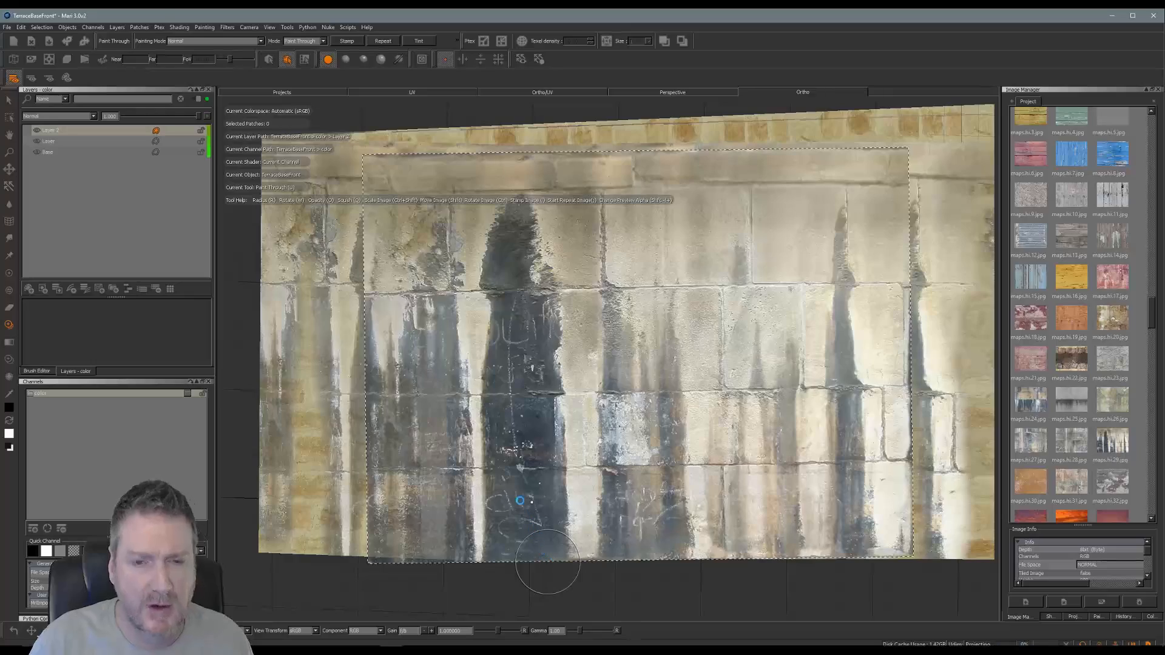
# Step: Paint pale upper blocks over one side of the new stain's top and over the neighbouring stain's top, shifting the photo between strokes, and bake
pyautogui.moveTo(520, 501)
pyautogui.keyDown('alt'); pyautogui.mouseDown(button='right')
pyautogui.moveTo(455, 447)
pyautogui.moveTo(577, 400)
pyautogui.moveTo(699, 382)
pyautogui.mouseUp(button='right'); pyautogui.keyUp('alt')
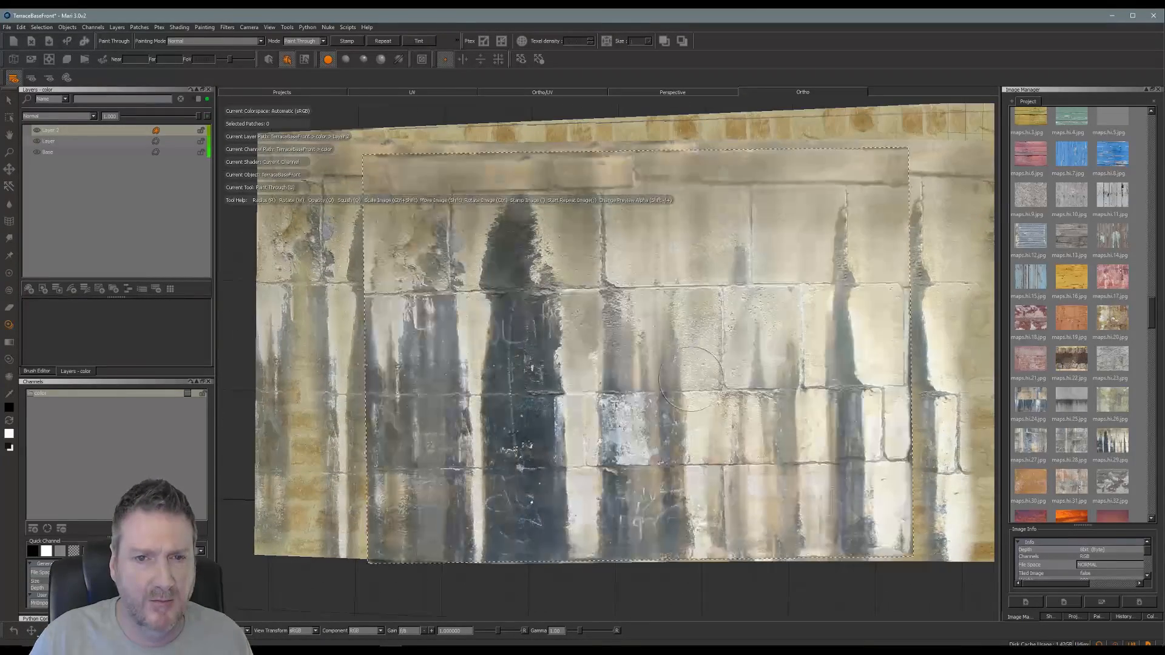
pyautogui.moveTo(677, 364)
pyautogui.keyDown('shift'); pyautogui.mouseDown()
pyautogui.moveTo(582, 449)
pyautogui.moveTo(576, 372)
pyautogui.mouseUp(); pyautogui.keyUp('shift')
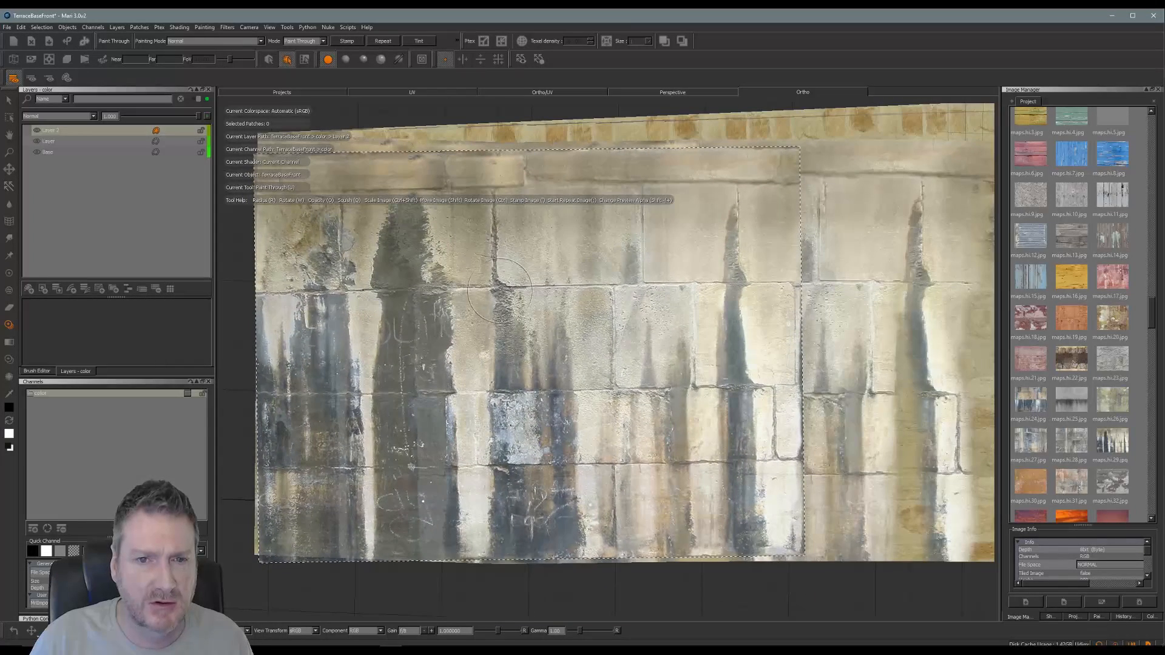
pyautogui.moveTo(540, 263); pyautogui.dragTo(540, 265)
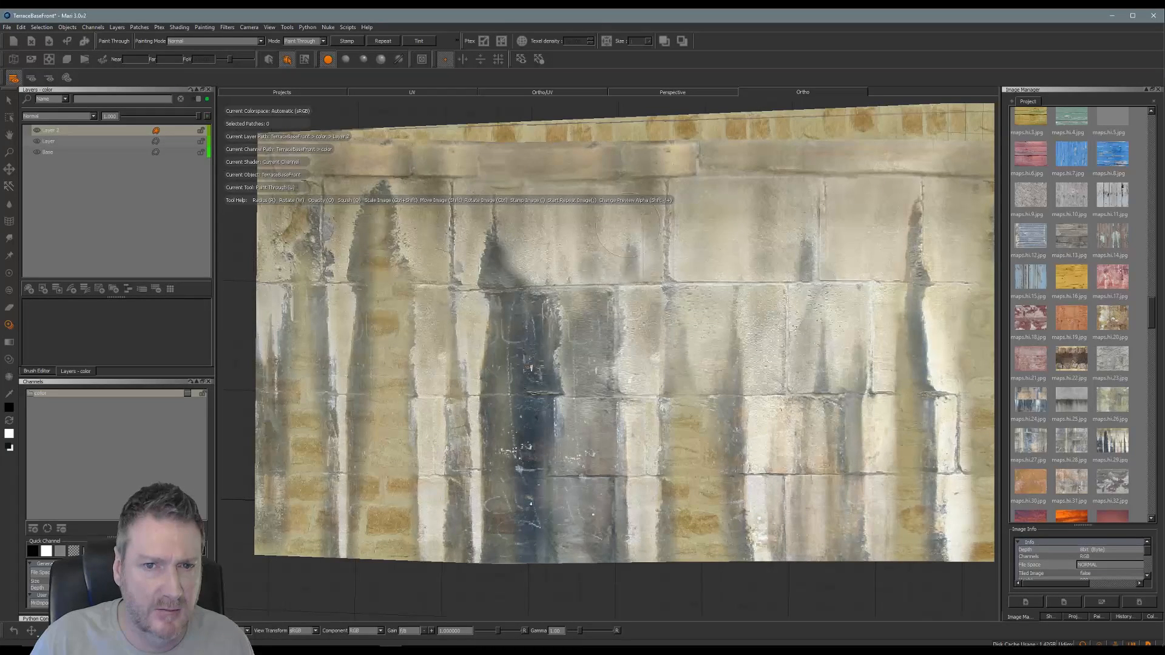
pyautogui.moveTo(626, 262)
pyautogui.mouseDown()
pyautogui.moveTo(649, 255)
pyautogui.moveTo(638, 235)
pyautogui.mouseUp()
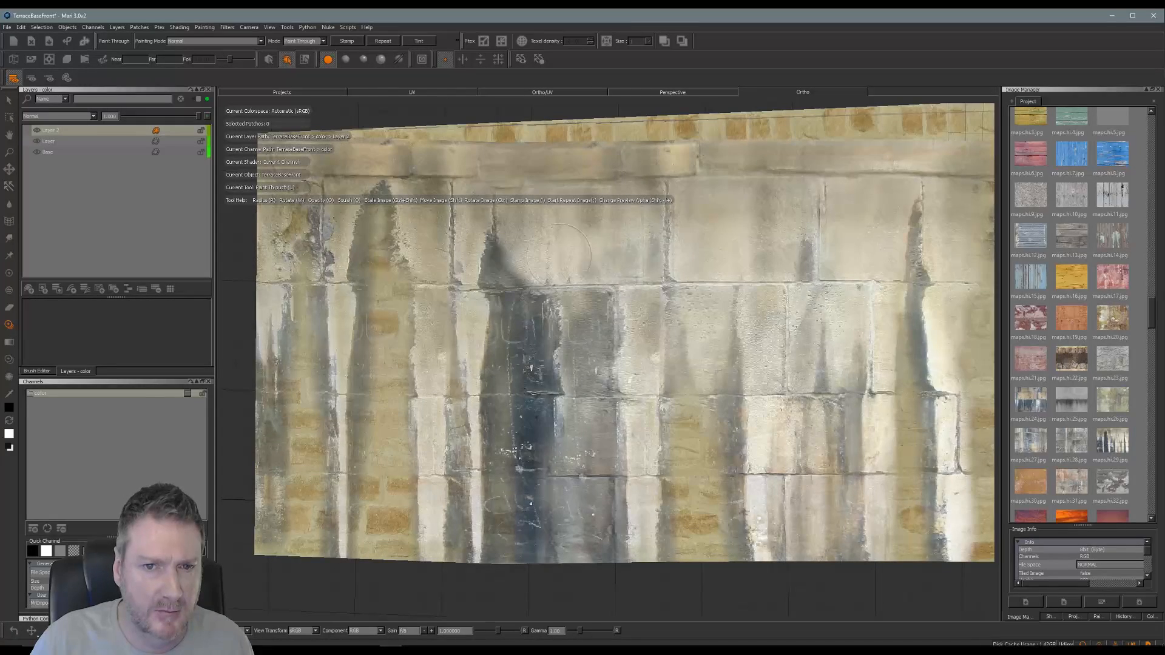
pyautogui.moveTo(634, 252)
pyautogui.keyDown('shift'); pyautogui.mouseDown()
pyautogui.moveTo(514, 308)
pyautogui.moveTo(493, 278)
pyautogui.mouseUp(); pyautogui.keyUp('shift')
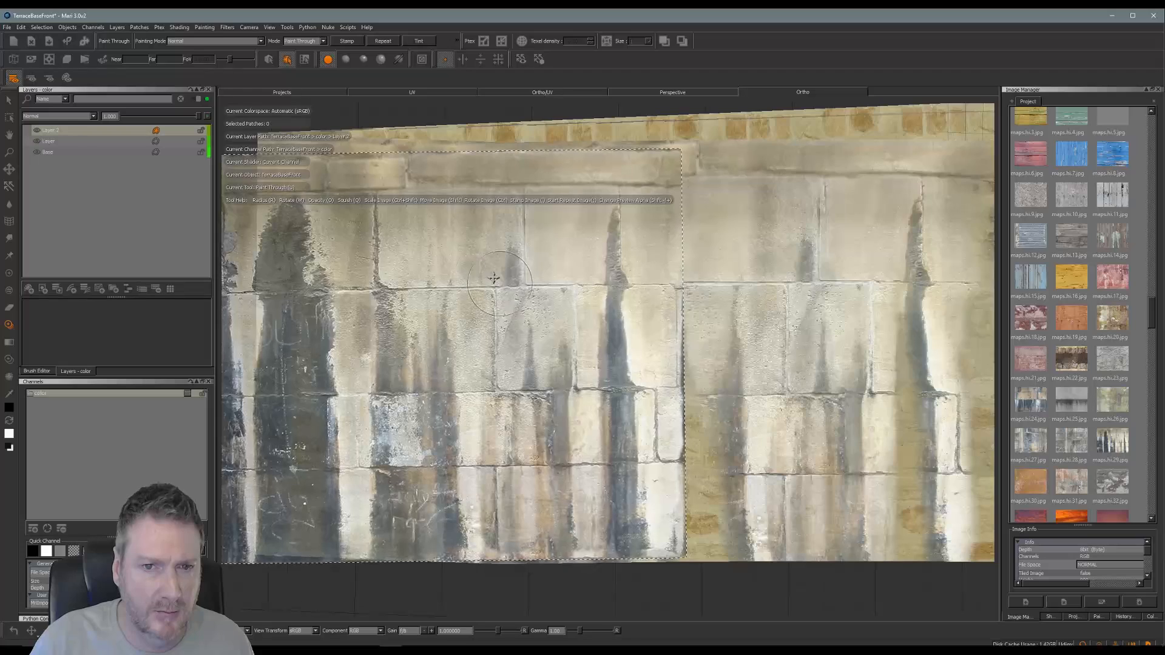
pyautogui.moveTo(560, 262)
pyautogui.mouseDown()
pyautogui.moveTo(572, 238)
pyautogui.moveTo(606, 226)
pyautogui.mouseUp()
pyautogui.moveTo(568, 271)
pyautogui.keyDown('shift'); pyautogui.mouseDown()
pyautogui.moveTo(617, 294)
pyautogui.moveTo(708, 273)
pyautogui.mouseUp(); pyautogui.keyUp('shift')
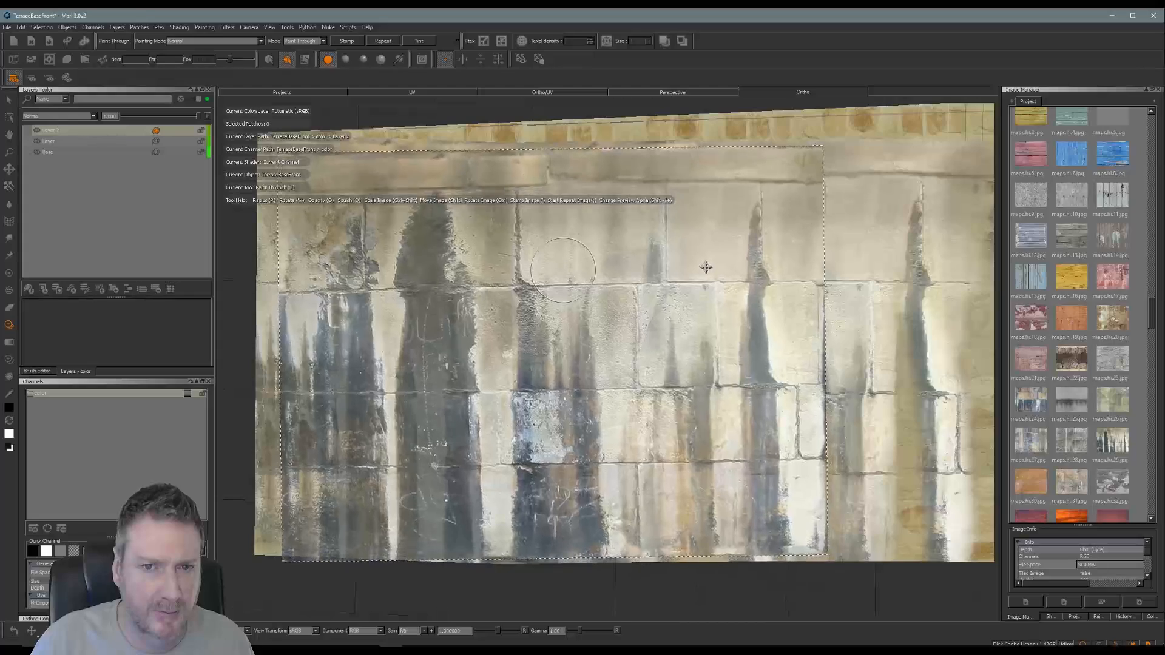
pyautogui.moveTo(622, 233)
pyautogui.mouseDown()
pyautogui.moveTo(623, 258)
pyautogui.moveTo(634, 255)
pyautogui.mouseUp()
pyautogui.press('b')
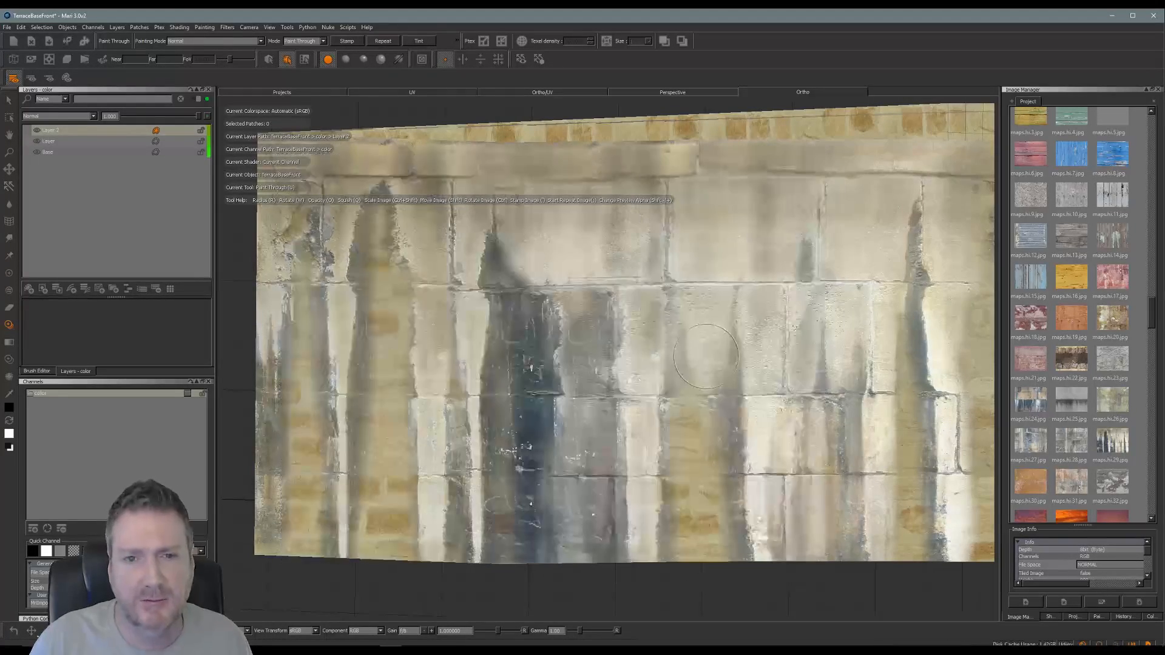
# Step: Add a new layer above the stone paint and load a black-and-white speckled grunge strip to paint through
pyautogui.moveTo(716, 337)
pyautogui.keyDown('alt'); pyautogui.mouseDown(button='right')
pyautogui.moveTo(574, 371)
pyautogui.moveTo(561, 393)
pyautogui.mouseUp(button='right'); pyautogui.keyUp('alt')
pyautogui.keyDown('alt'); pyautogui.moveTo(561, 394); pyautogui.dragTo(551, 415, button='middle'); pyautogui.keyUp('alt')
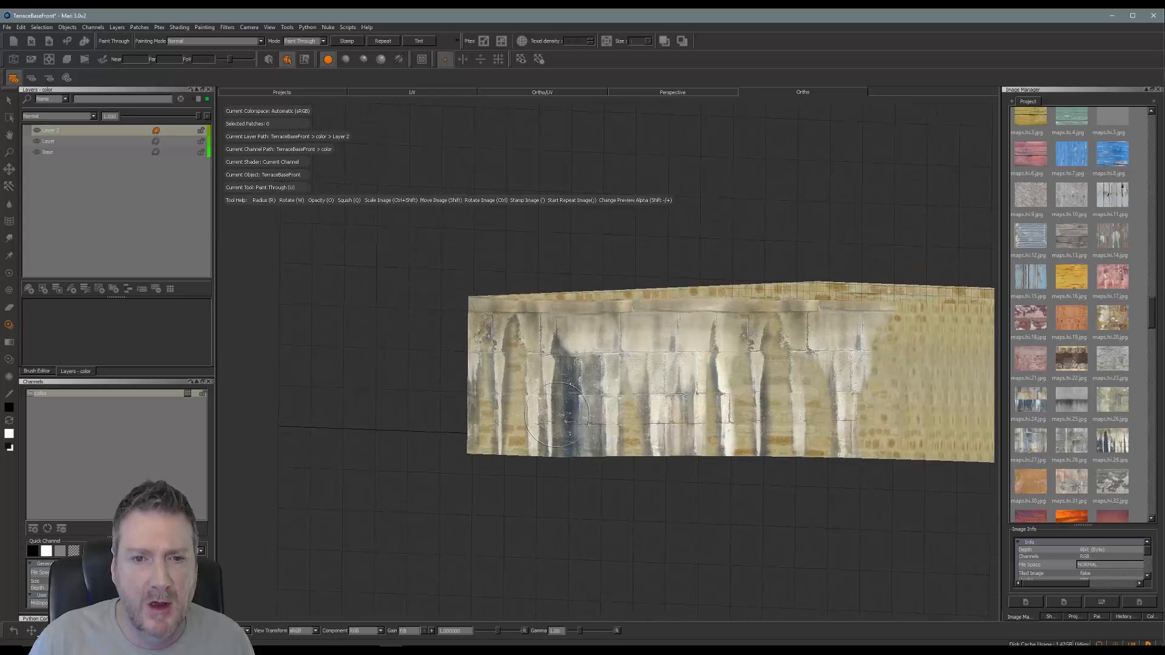
pyautogui.moveTo(551, 415)
pyautogui.keyDown('alt'); pyautogui.mouseDown()
pyautogui.moveTo(600, 368)
pyautogui.moveTo(606, 377)
pyautogui.mouseUp(); pyautogui.keyUp('alt')
pyautogui.keyDown('alt'); pyautogui.moveTo(606, 377); pyautogui.dragTo(710, 381, button='right'); pyautogui.keyUp('alt')
pyautogui.keyDown('alt'); pyautogui.moveTo(710, 382); pyautogui.dragTo(758, 360, button='middle'); pyautogui.keyUp('alt')
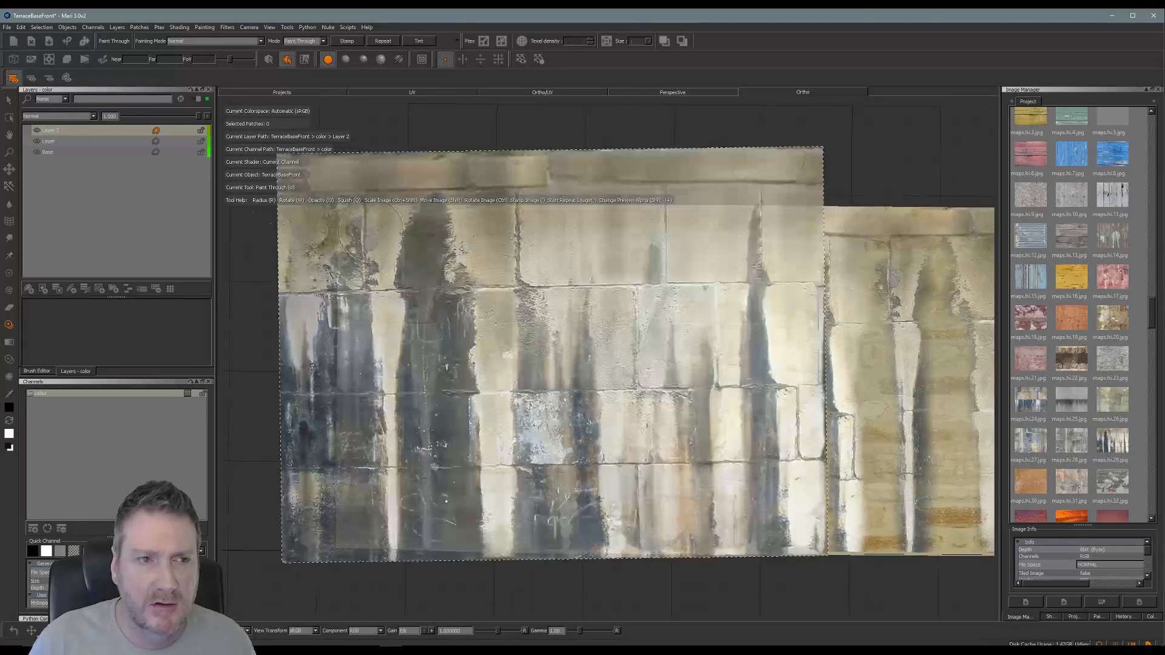
pyautogui.hotkey('ctrl', 'shift', 'n')
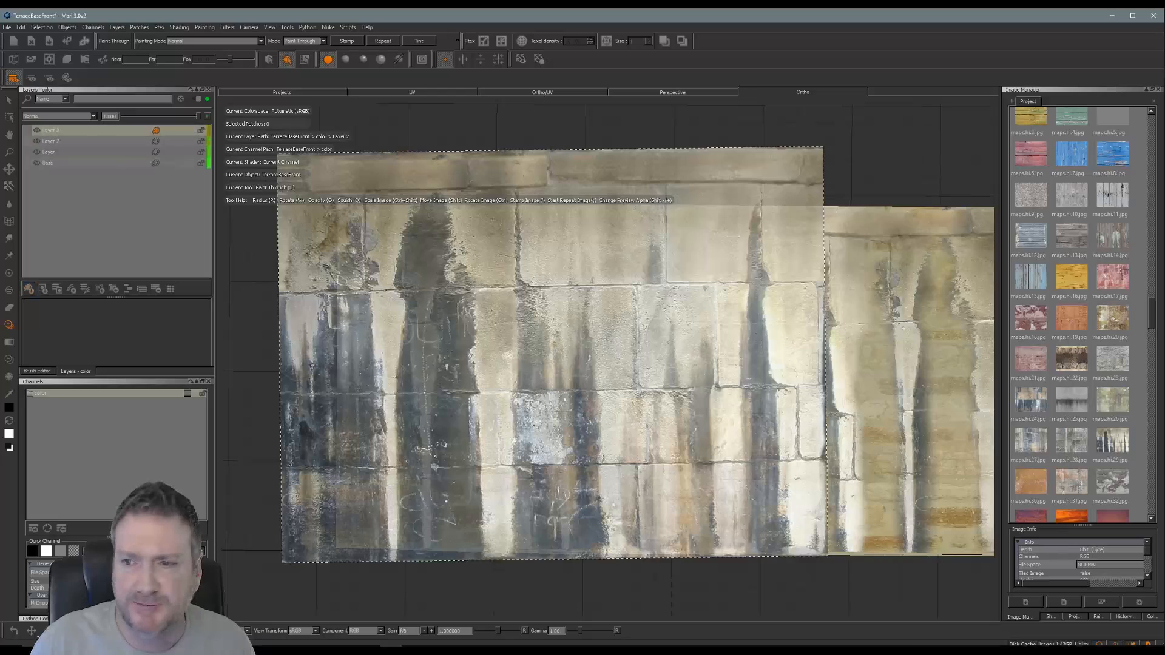
pyautogui.moveTo(1149, 321); pyautogui.dragTo(1160, 229)
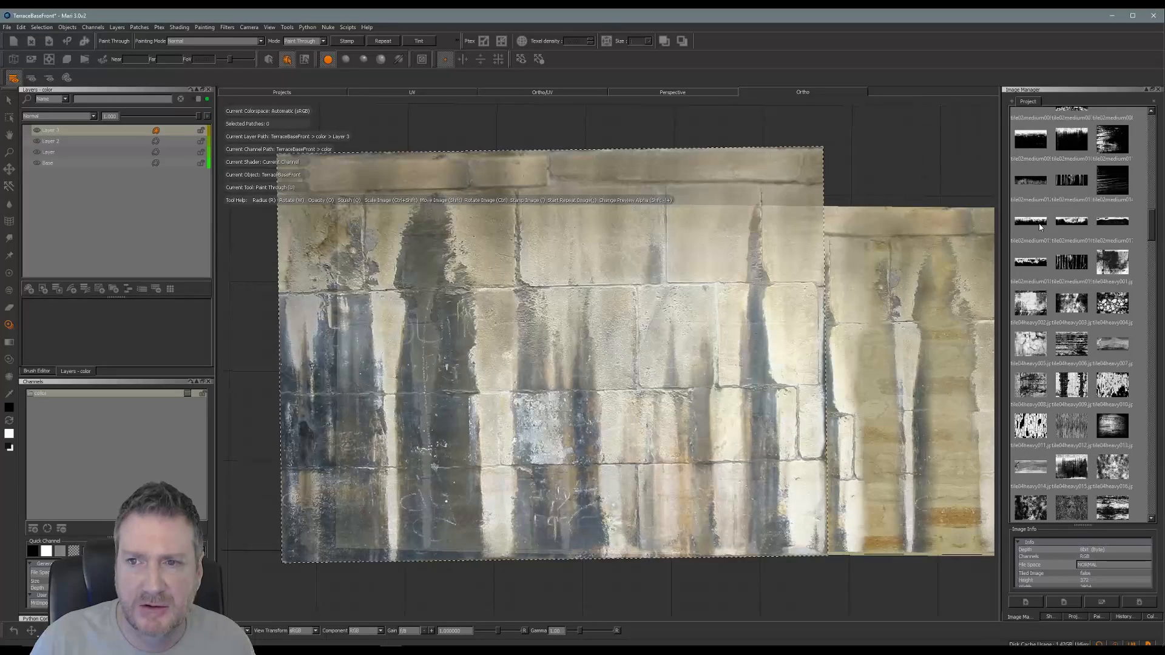
pyautogui.moveTo(599, 202); pyautogui.dragTo(596, 198)
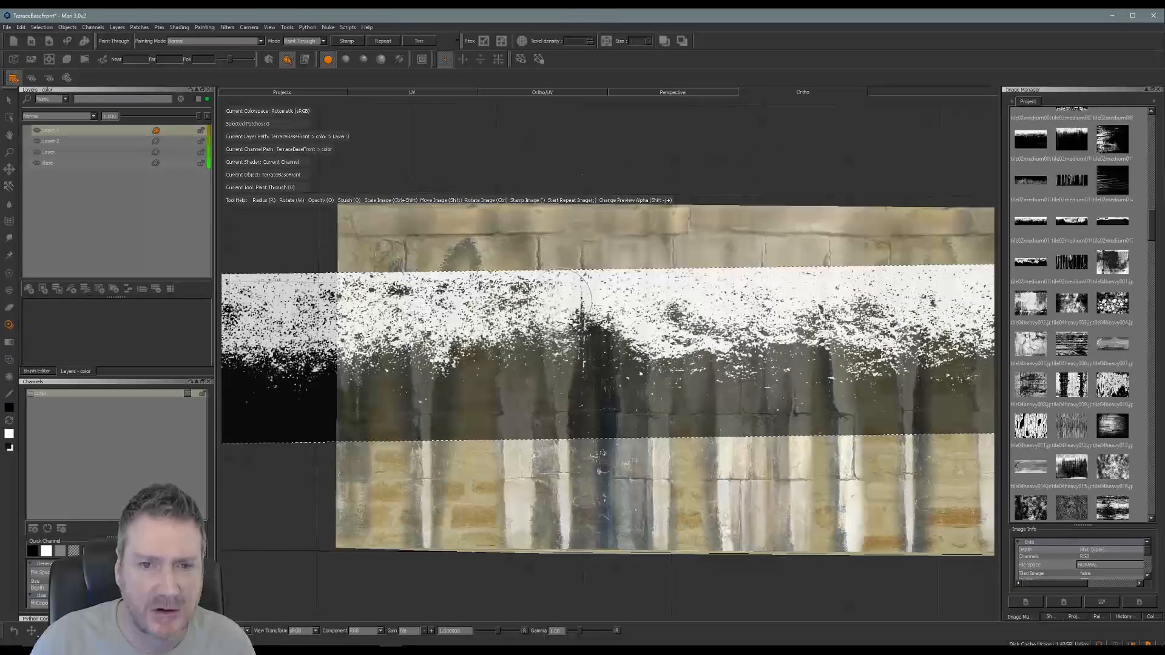
# Step: Shrink the grunge strip, turn it upside down and place it over the ledge along the wall's top
pyautogui.keyDown('ctrl'); pyautogui.keyDown('shift'); pyautogui.moveTo(687, 338); pyautogui.dragTo(394, 376); pyautogui.keyUp('shift'); pyautogui.keyUp('ctrl')
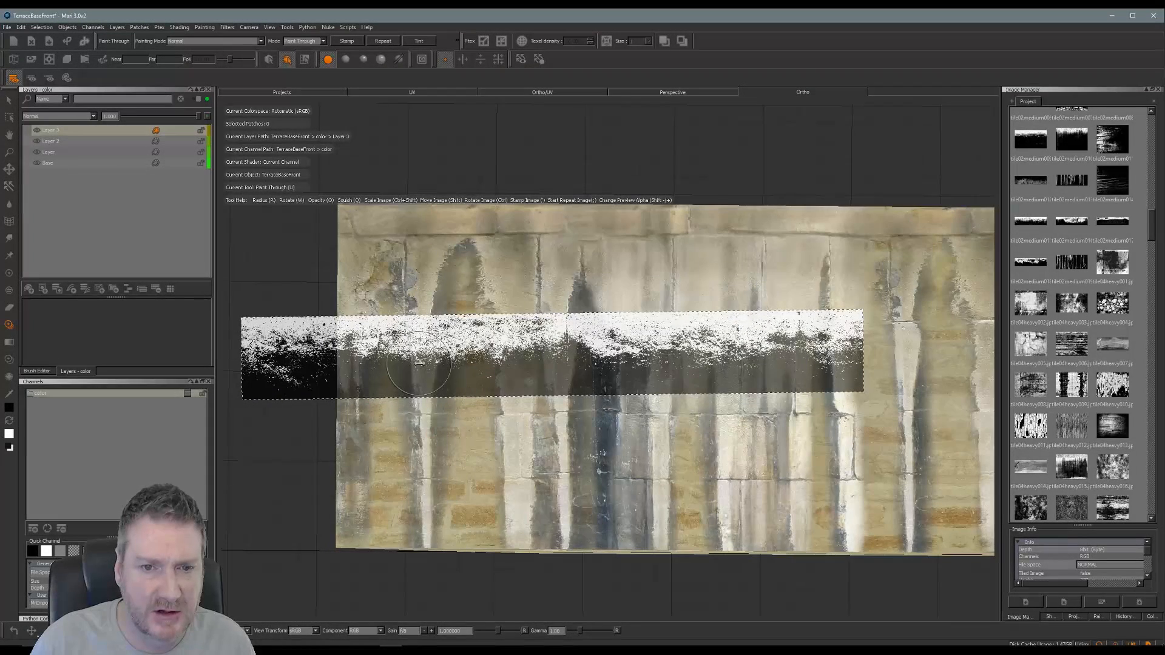
pyautogui.keyDown('shift'); pyautogui.moveTo(452, 367); pyautogui.dragTo(480, 335); pyautogui.keyUp('shift')
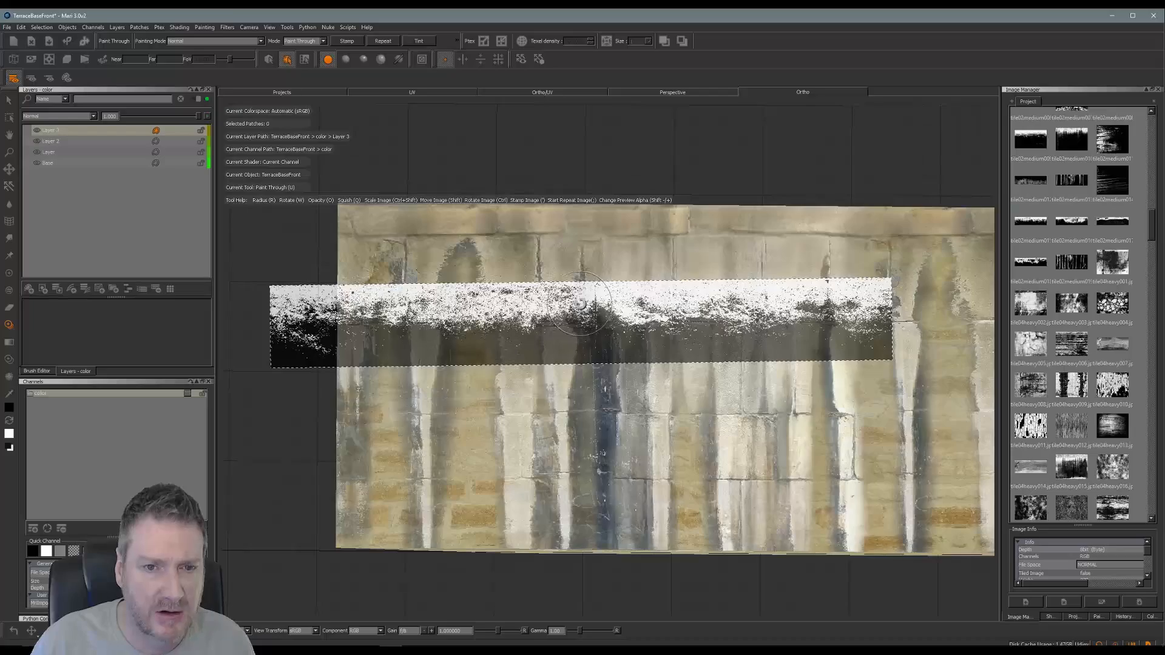
pyautogui.keyDown('ctrl'); pyautogui.moveTo(581, 304); pyautogui.dragTo(584, 247); pyautogui.keyUp('ctrl')
pyautogui.keyDown('ctrl'); pyautogui.moveTo(461, 535); pyautogui.dragTo(749, 315); pyautogui.keyUp('ctrl')
pyautogui.keyDown('shift'); pyautogui.moveTo(590, 333); pyautogui.dragTo(566, 250); pyautogui.keyUp('shift')
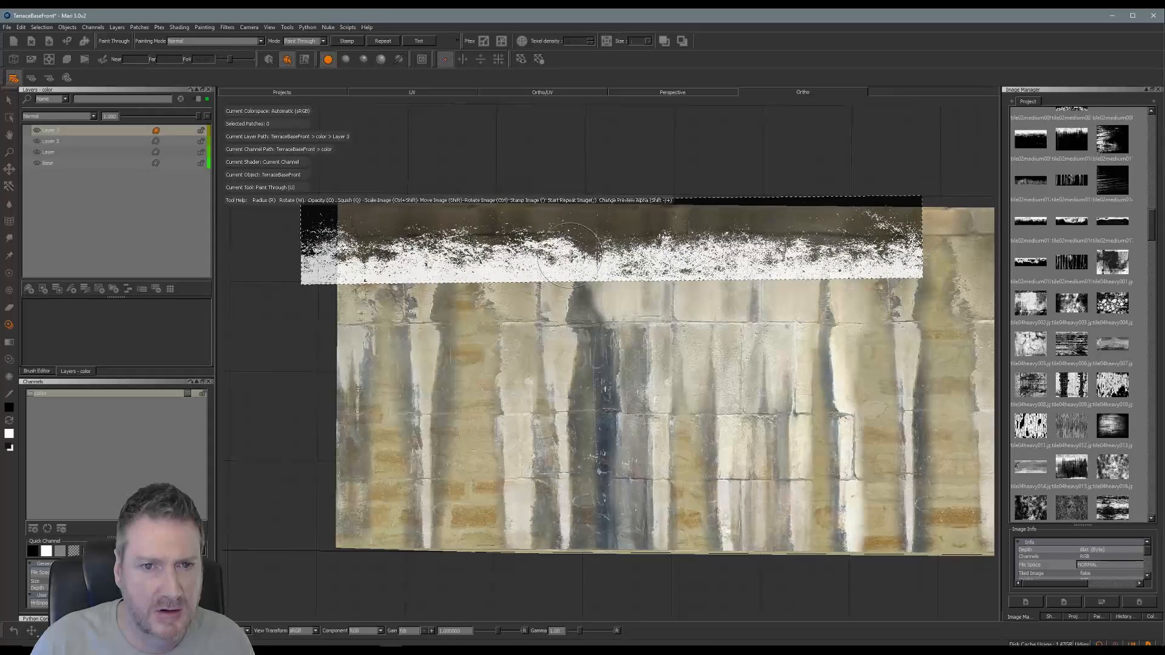
pyautogui.rightClick(553, 341)
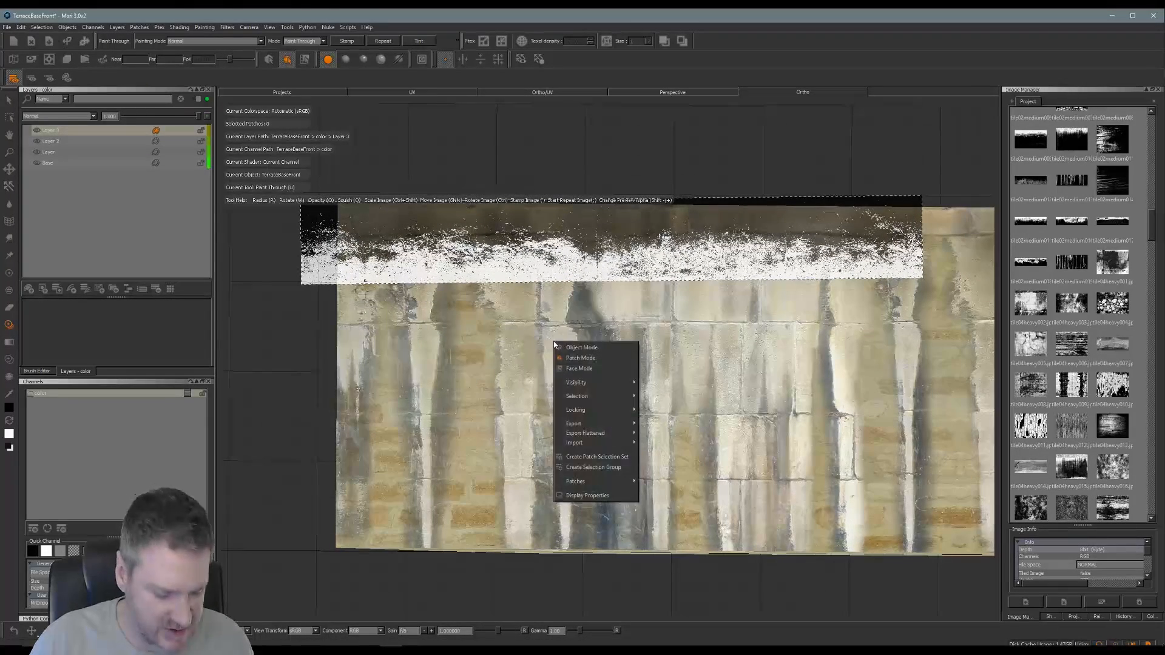
pyautogui.click(666, 167)
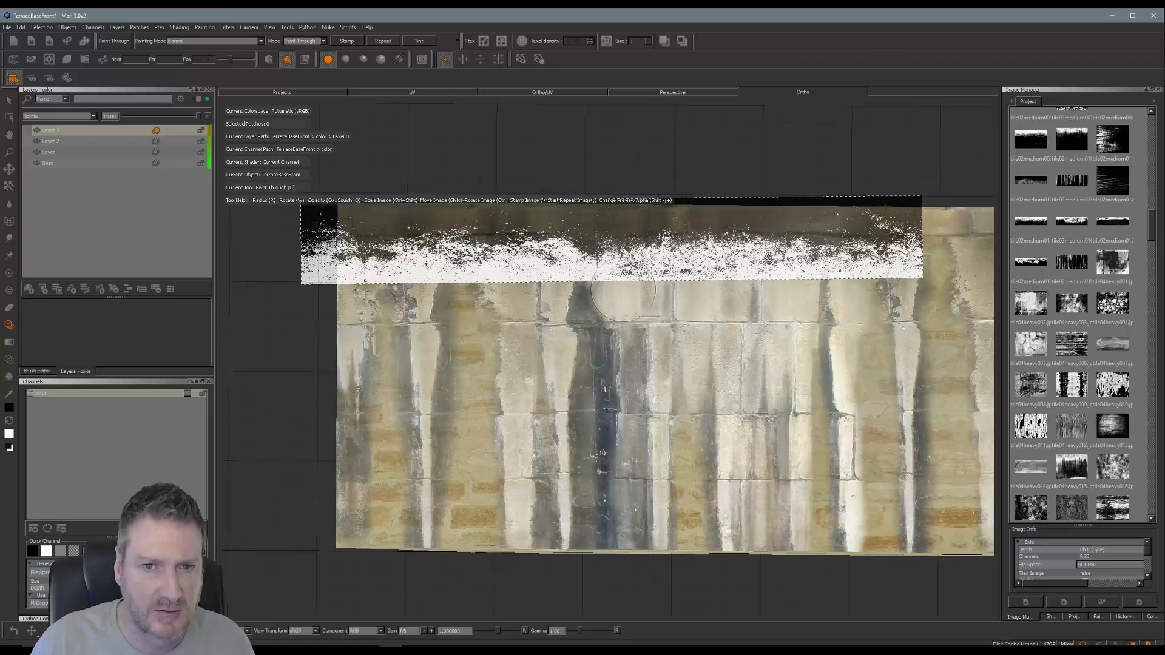
# Step: Move the grunge strip up onto the ledge in a closer view of the wall's end and level it with the ledge
pyautogui.keyDown('alt'); pyautogui.moveTo(616, 333); pyautogui.dragTo(650, 338, button='right'); pyautogui.keyUp('alt')
pyautogui.moveTo(650, 338)
pyautogui.keyDown('alt'); pyautogui.mouseDown(button='middle')
pyautogui.moveTo(722, 356)
pyautogui.moveTo(721, 334)
pyautogui.mouseUp(button='middle'); pyautogui.keyUp('alt')
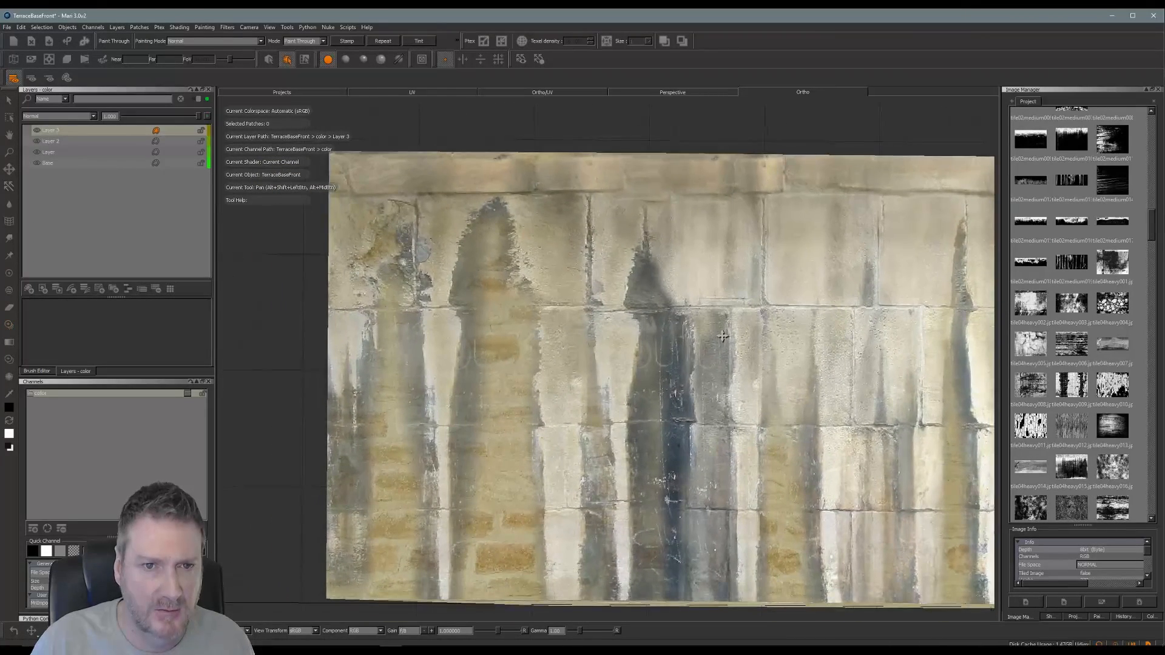
pyautogui.keyDown('shift'); pyautogui.moveTo(612, 268); pyautogui.dragTo(623, 229); pyautogui.keyUp('shift')
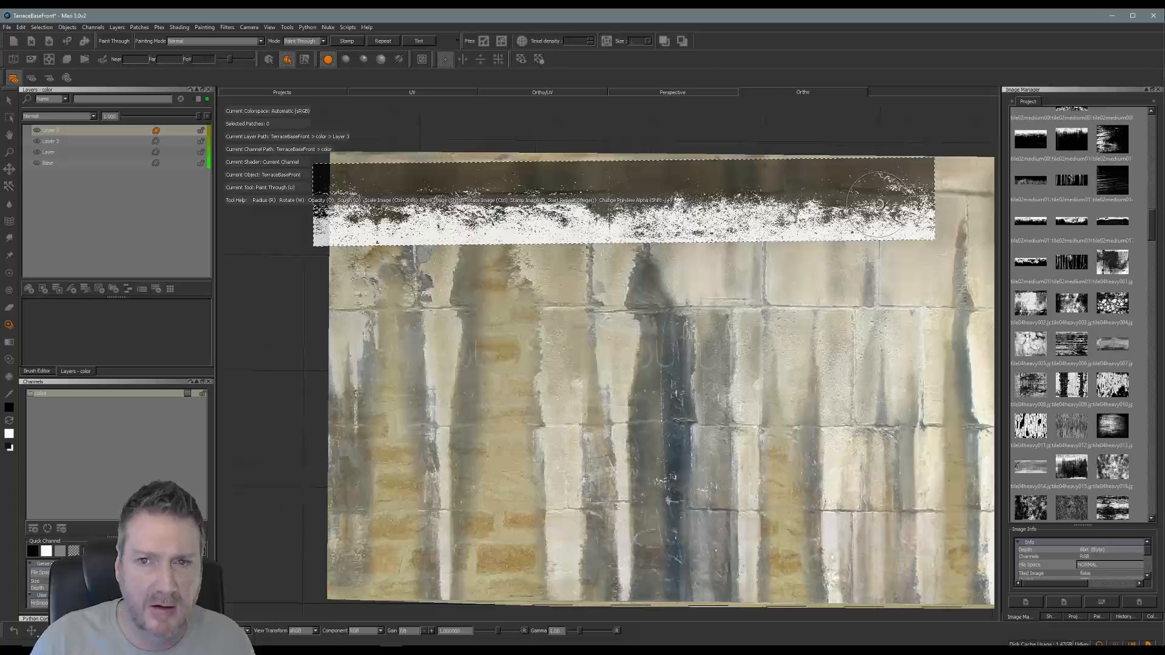
pyautogui.keyDown('ctrl'); pyautogui.moveTo(879, 205); pyautogui.dragTo(881, 209); pyautogui.keyUp('ctrl')
# Step: Adjust the strip's tilt and height to the ledge, and paint the dark speckled grunge along the ledge as far as the wall's corner
pyautogui.moveTo(685, 375)
pyautogui.keyDown('alt'); pyautogui.mouseDown()
pyautogui.moveTo(678, 383)
pyautogui.moveTo(696, 369)
pyautogui.moveTo(512, 367)
pyautogui.mouseUp(); pyautogui.keyUp('alt')
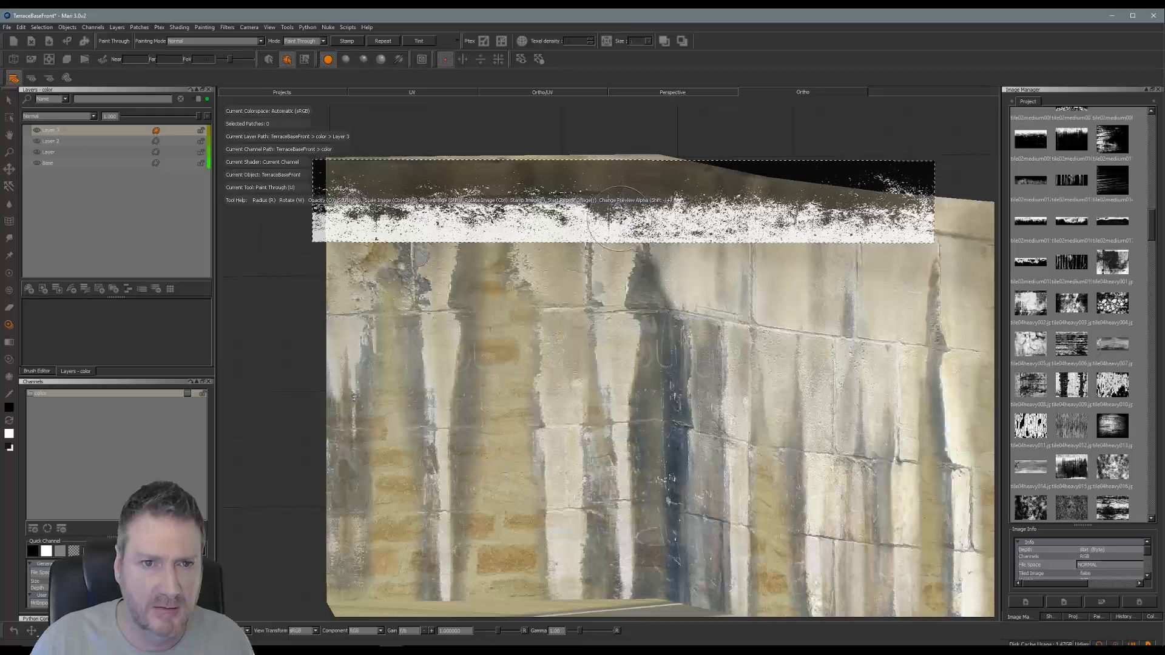
pyautogui.keyDown('ctrl'); pyautogui.moveTo(891, 196); pyautogui.dragTo(892, 191); pyautogui.keyUp('ctrl')
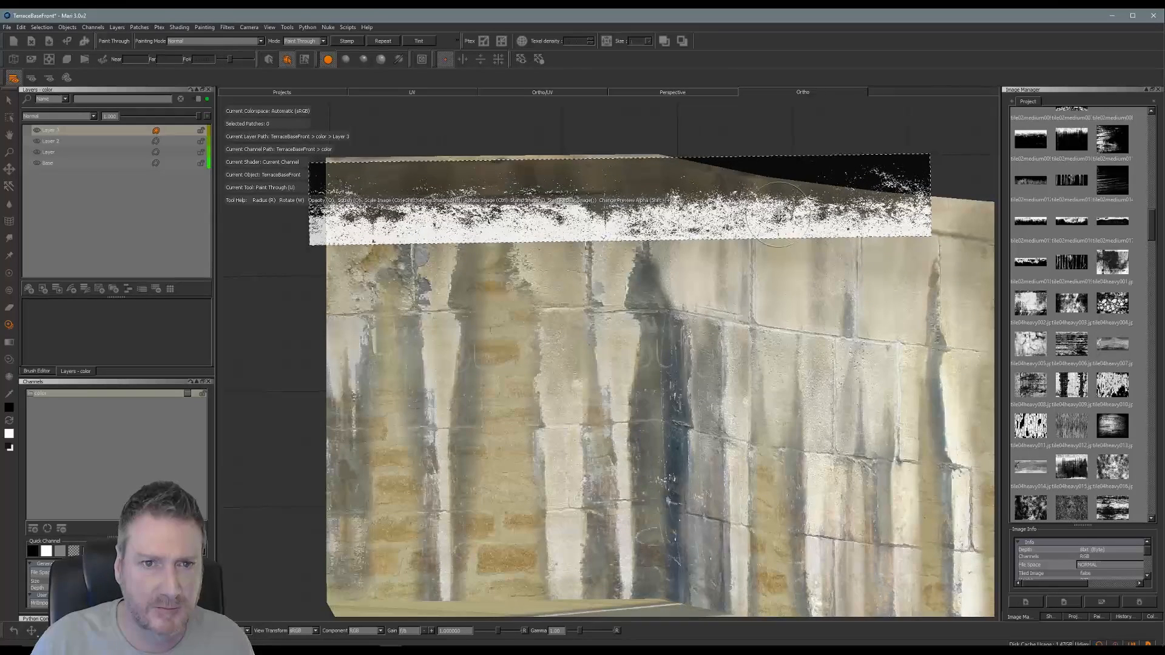
pyautogui.keyDown('shift'); pyautogui.moveTo(449, 206); pyautogui.dragTo(446, 198); pyautogui.keyUp('shift')
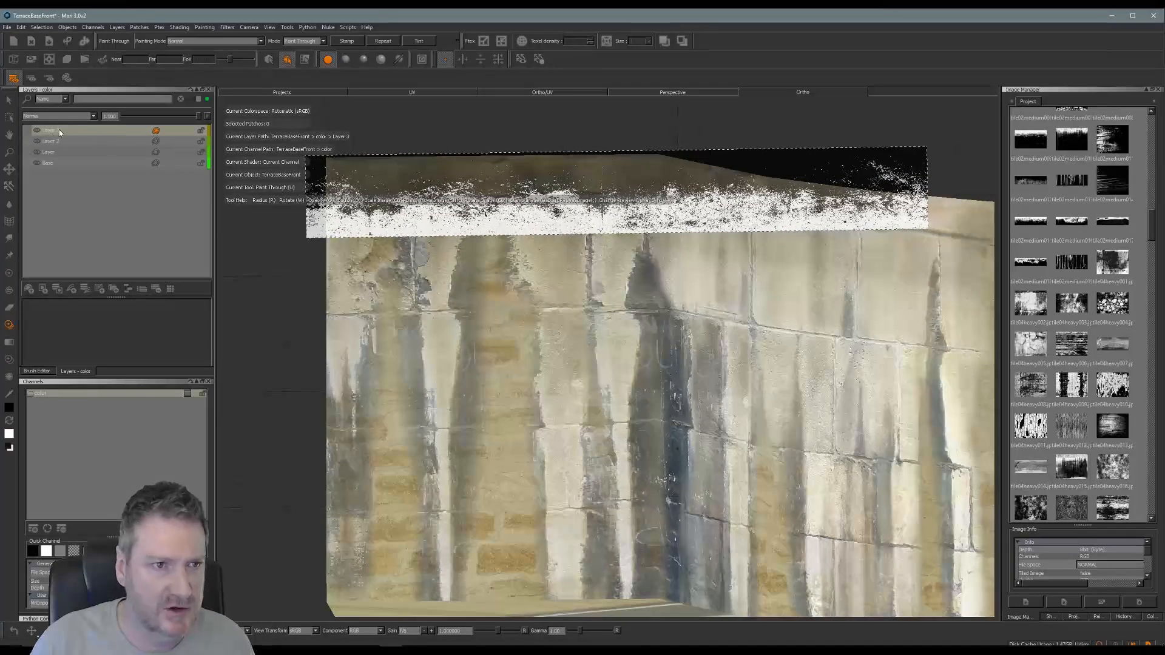
pyautogui.moveTo(367, 184); pyautogui.dragTo(271, 182)
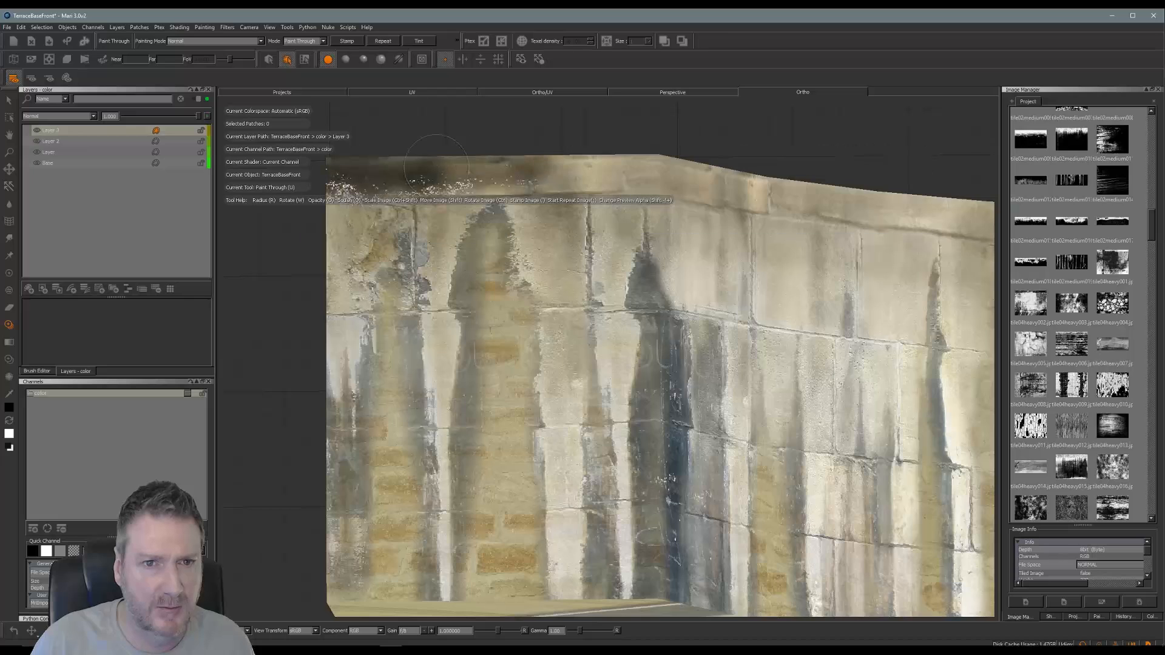
pyautogui.moveTo(486, 163)
pyautogui.mouseDown()
pyautogui.moveTo(653, 170)
pyautogui.moveTo(619, 171)
pyautogui.mouseUp()
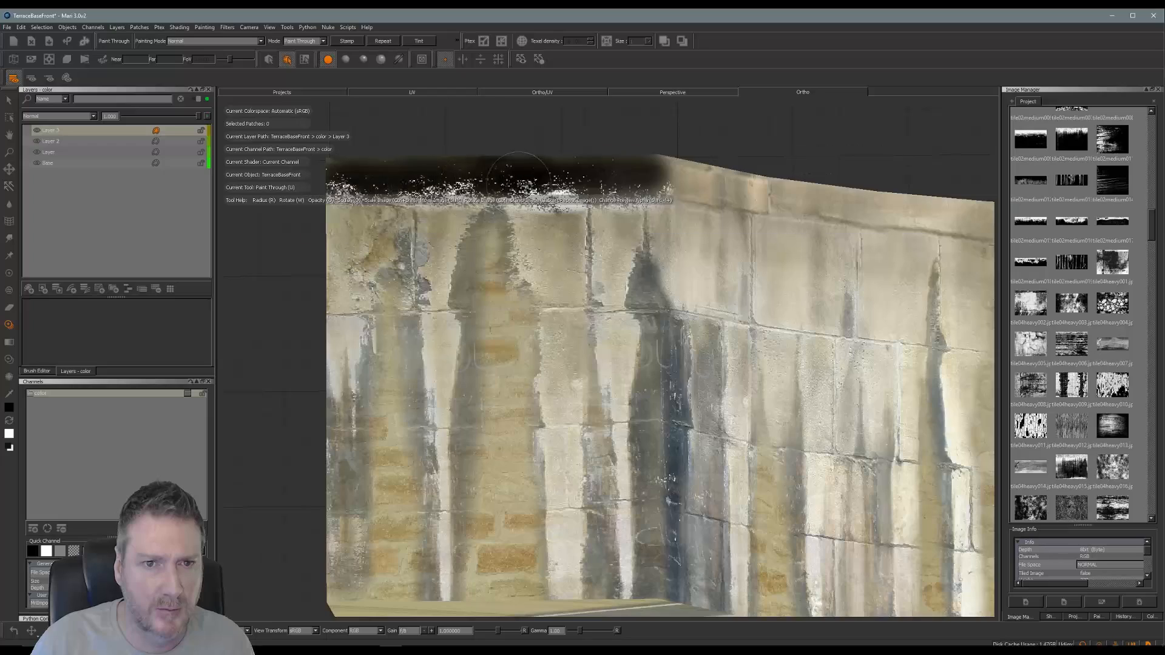
# Step: Bake the grunge painted so far, realign the strip with the ledge past the inner corner and paint the grunge along that stretch
pyautogui.moveTo(366, 182); pyautogui.dragTo(388, 182)
pyautogui.press('b')
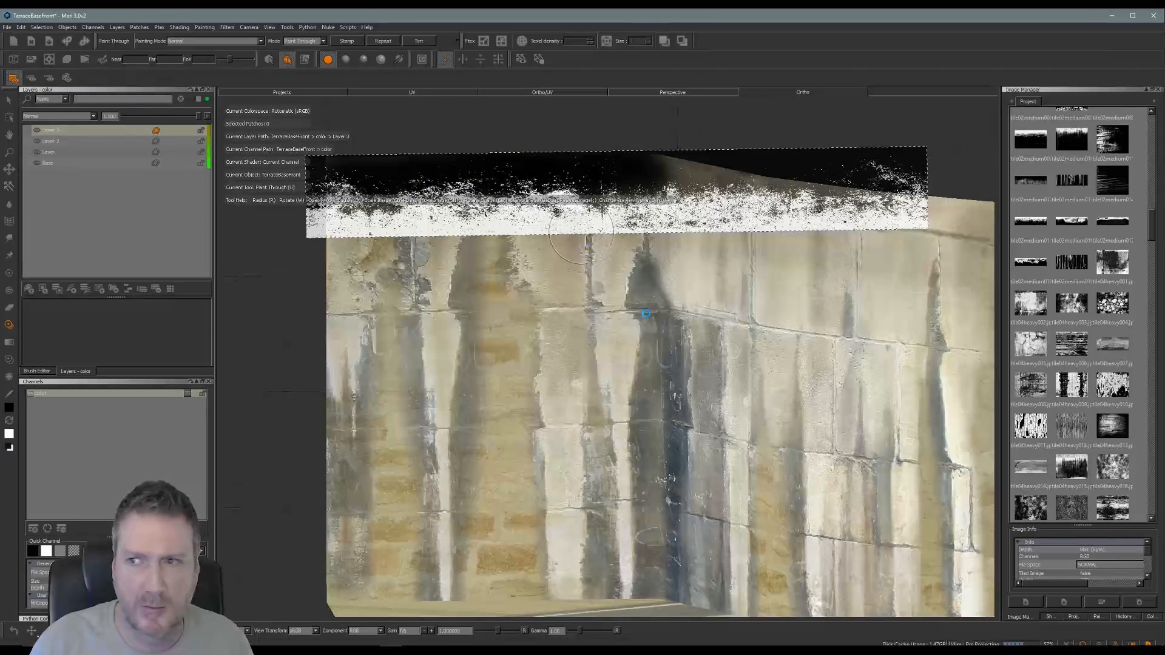
pyautogui.moveTo(645, 381)
pyautogui.keyDown('alt'); pyautogui.mouseDown()
pyautogui.moveTo(394, 385)
pyautogui.moveTo(511, 363)
pyautogui.moveTo(516, 407)
pyautogui.mouseUp(); pyautogui.keyUp('alt')
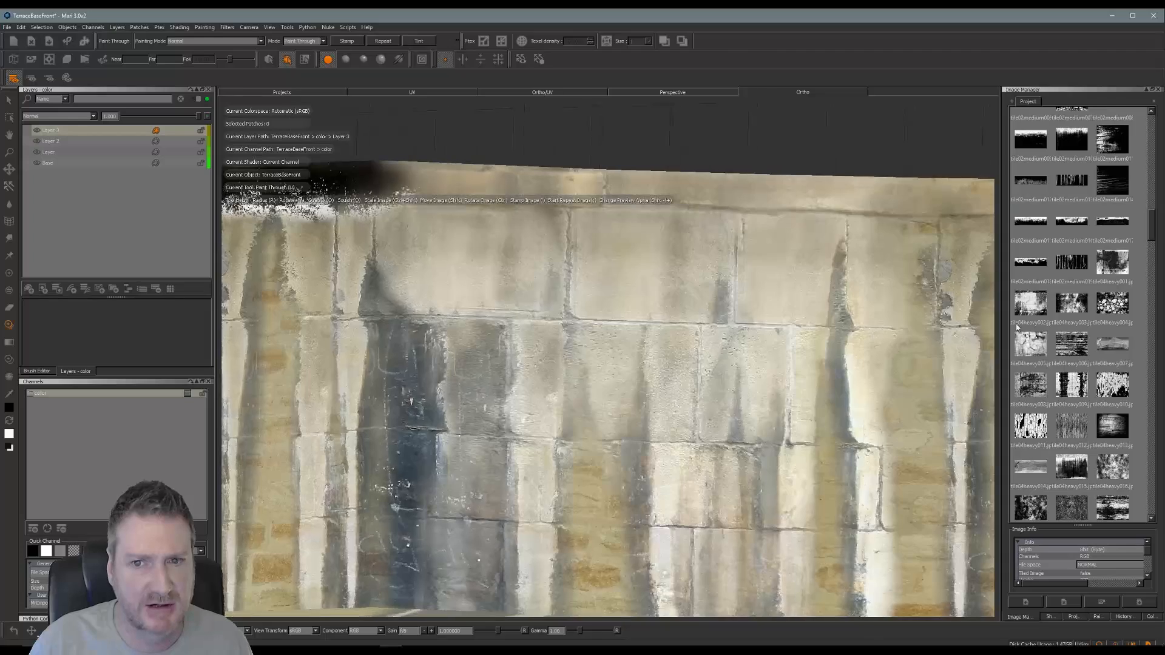
pyautogui.keyDown('alt'); pyautogui.moveTo(355, 341); pyautogui.dragTo(358, 340); pyautogui.keyUp('alt')
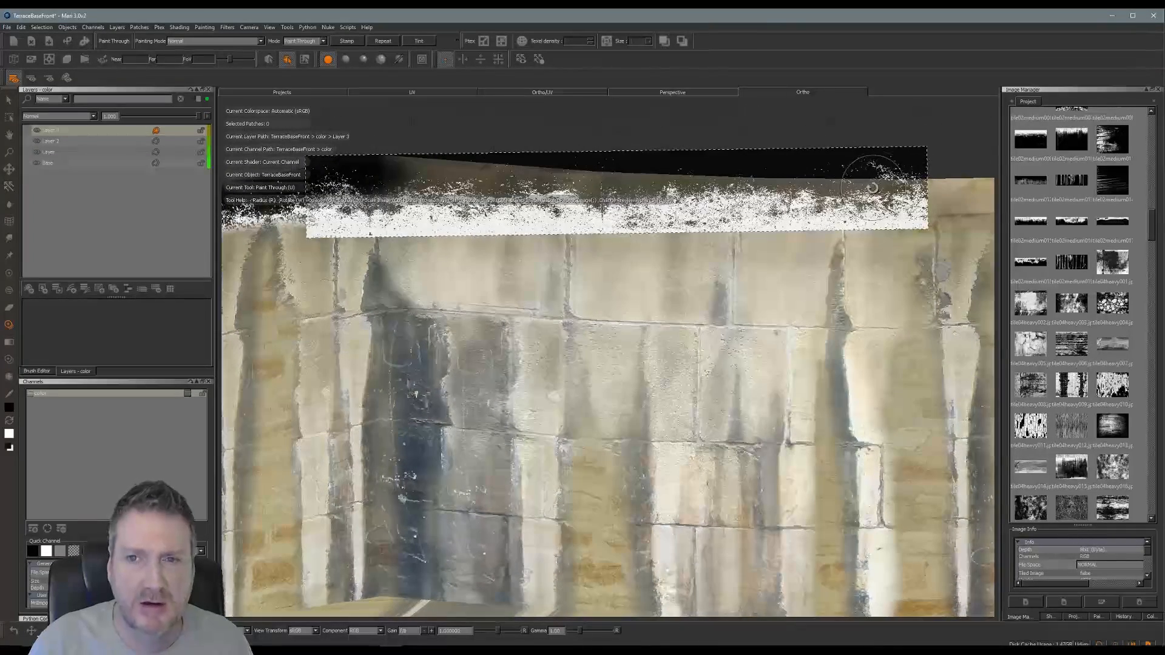
pyautogui.keyDown('ctrl'); pyautogui.moveTo(878, 195); pyautogui.dragTo(880, 207); pyautogui.keyUp('ctrl')
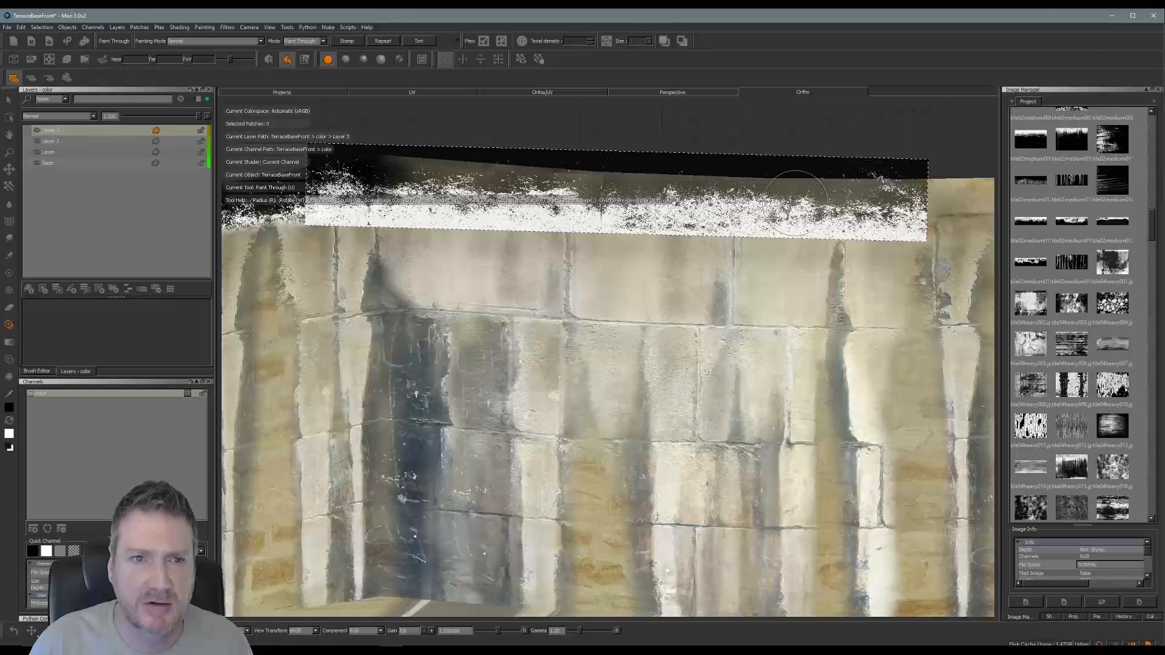
pyautogui.keyDown('shift'); pyautogui.moveTo(796, 204); pyautogui.dragTo(878, 215); pyautogui.keyUp('shift')
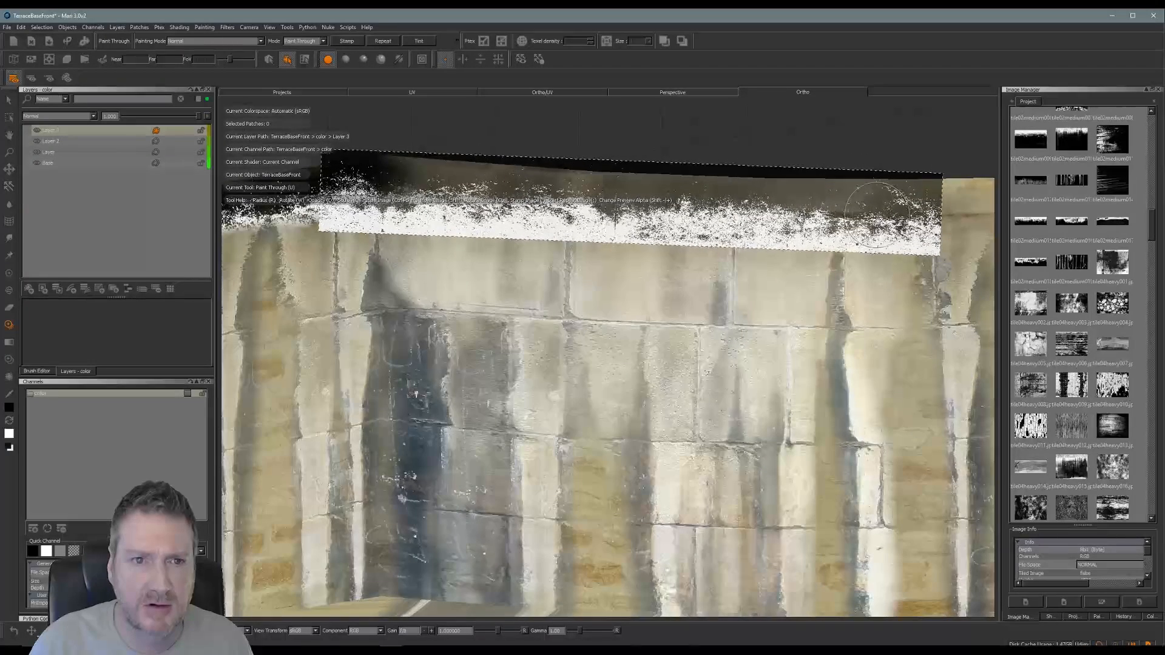
pyautogui.moveTo(433, 198)
pyautogui.mouseDown()
pyautogui.moveTo(446, 187)
pyautogui.moveTo(432, 188)
pyautogui.moveTo(525, 195)
pyautogui.moveTo(523, 213)
pyautogui.moveTo(955, 204)
pyautogui.moveTo(905, 185)
pyautogui.moveTo(674, 186)
pyautogui.moveTo(787, 176)
pyautogui.mouseUp()
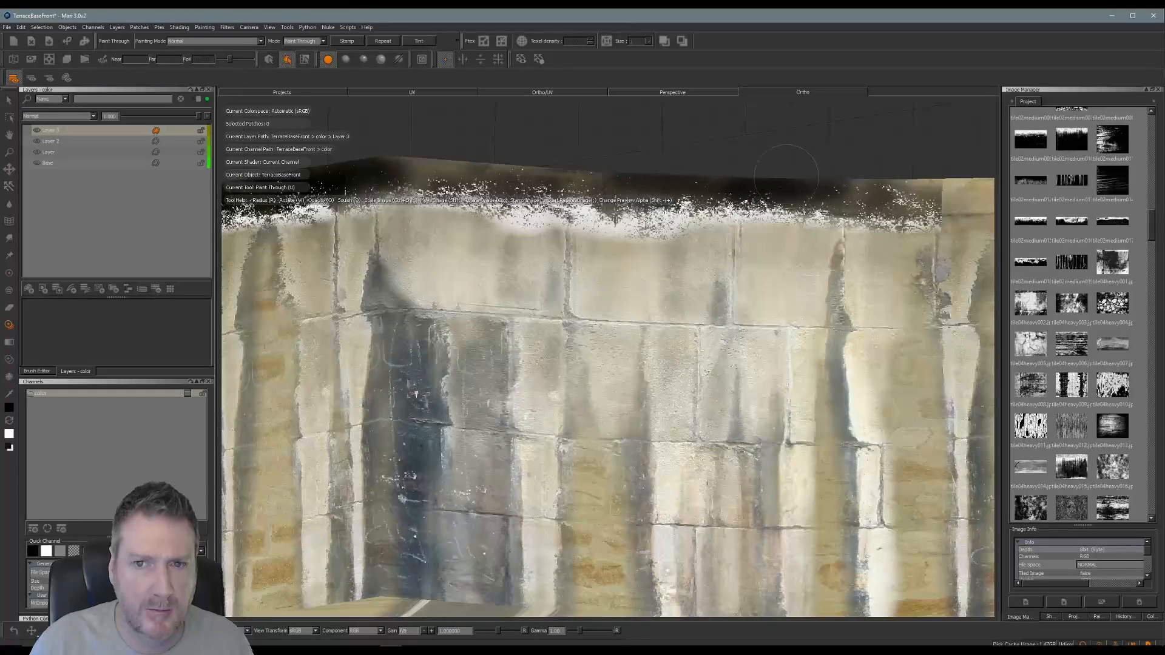
pyautogui.moveTo(891, 178)
pyautogui.mouseDown()
pyautogui.moveTo(364, 172)
pyautogui.moveTo(849, 188)
pyautogui.mouseUp()
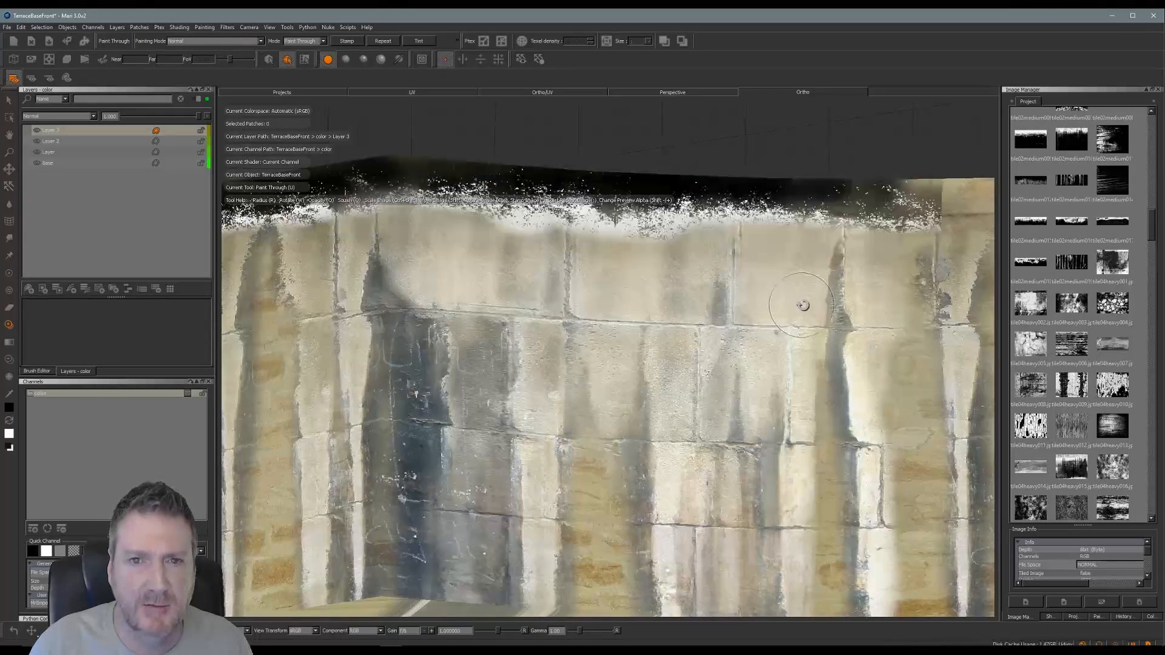
# Step: Tilt the grunge strip to match the next straight stretch of ledge and paint it along to where the stained stone ends
pyautogui.keyDown('alt'); pyautogui.moveTo(801, 307); pyautogui.dragTo(526, 310, button='middle'); pyautogui.keyUp('alt')
pyautogui.moveTo(526, 311)
pyautogui.keyDown('alt'); pyautogui.mouseDown()
pyautogui.moveTo(425, 294)
pyautogui.moveTo(668, 324)
pyautogui.moveTo(653, 325)
pyautogui.moveTo(660, 246)
pyautogui.mouseUp(); pyautogui.keyUp('alt')
pyautogui.moveTo(910, 216)
pyautogui.keyDown('ctrl'); pyautogui.mouseDown()
pyautogui.moveTo(922, 202)
pyautogui.moveTo(893, 200)
pyautogui.mouseUp(); pyautogui.keyUp('ctrl')
pyautogui.moveTo(490, 183)
pyautogui.mouseDown()
pyautogui.moveTo(389, 185)
pyautogui.moveTo(461, 184)
pyautogui.moveTo(419, 185)
pyautogui.moveTo(434, 185)
pyautogui.mouseUp()
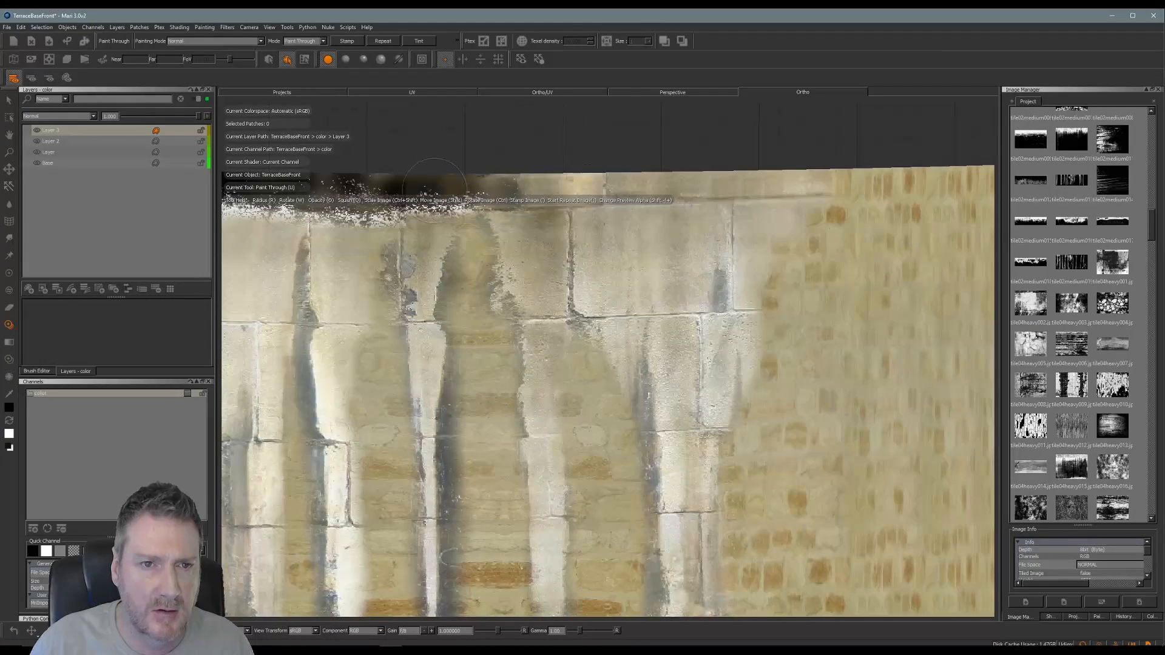
pyautogui.moveTo(519, 189)
pyautogui.mouseDown()
pyautogui.moveTo(439, 185)
pyautogui.moveTo(874, 185)
pyautogui.moveTo(631, 180)
pyautogui.moveTo(663, 196)
pyautogui.moveTo(722, 179)
pyautogui.moveTo(586, 181)
pyautogui.mouseUp()
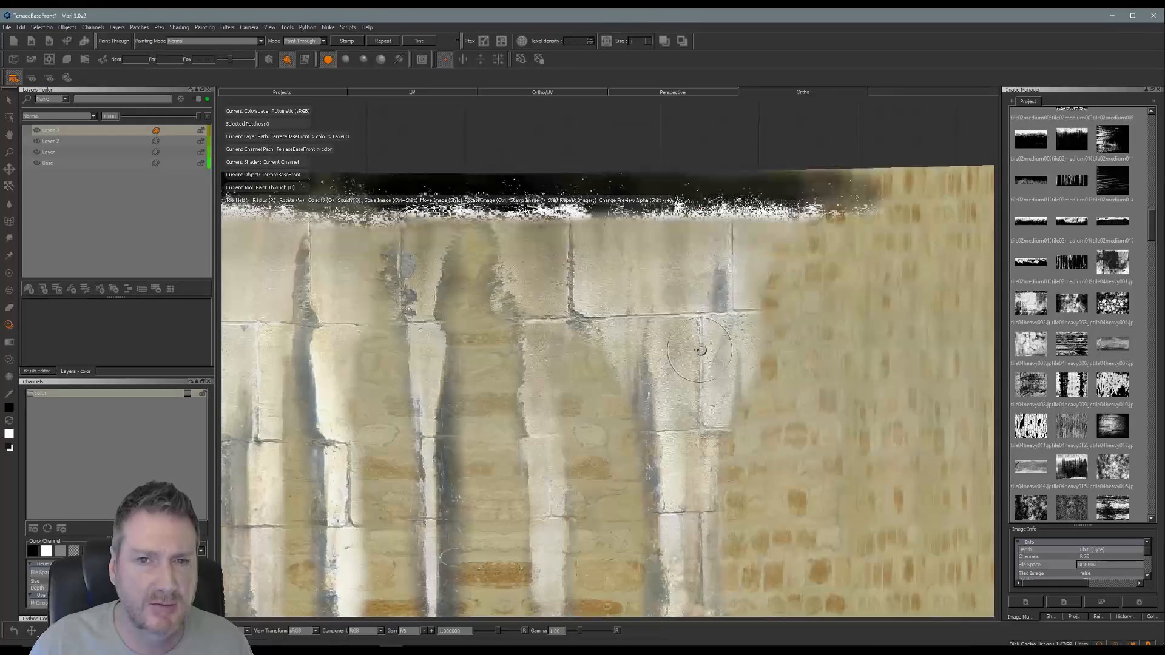
# Step: Shift the grunge strip to the ledge on the terrace's other wall section, paint it from the outer corner past the inner corner, and bake it
pyautogui.keyDown('alt'); pyautogui.moveTo(701, 350); pyautogui.dragTo(636, 355, button='middle'); pyautogui.keyUp('alt')
pyautogui.keyDown('alt'); pyautogui.moveTo(636, 355); pyautogui.dragTo(587, 339, button='right'); pyautogui.keyUp('alt')
pyautogui.keyDown('alt'); pyautogui.moveTo(700, 363); pyautogui.dragTo(243, 383, button='middle'); pyautogui.keyUp('alt')
pyautogui.keyDown('alt'); pyautogui.moveTo(564, 358); pyautogui.dragTo(677, 346, button='right'); pyautogui.keyUp('alt')
pyautogui.keyDown('alt'); pyautogui.moveTo(917, 354); pyautogui.dragTo(498, 367, button='middle'); pyautogui.keyUp('alt')
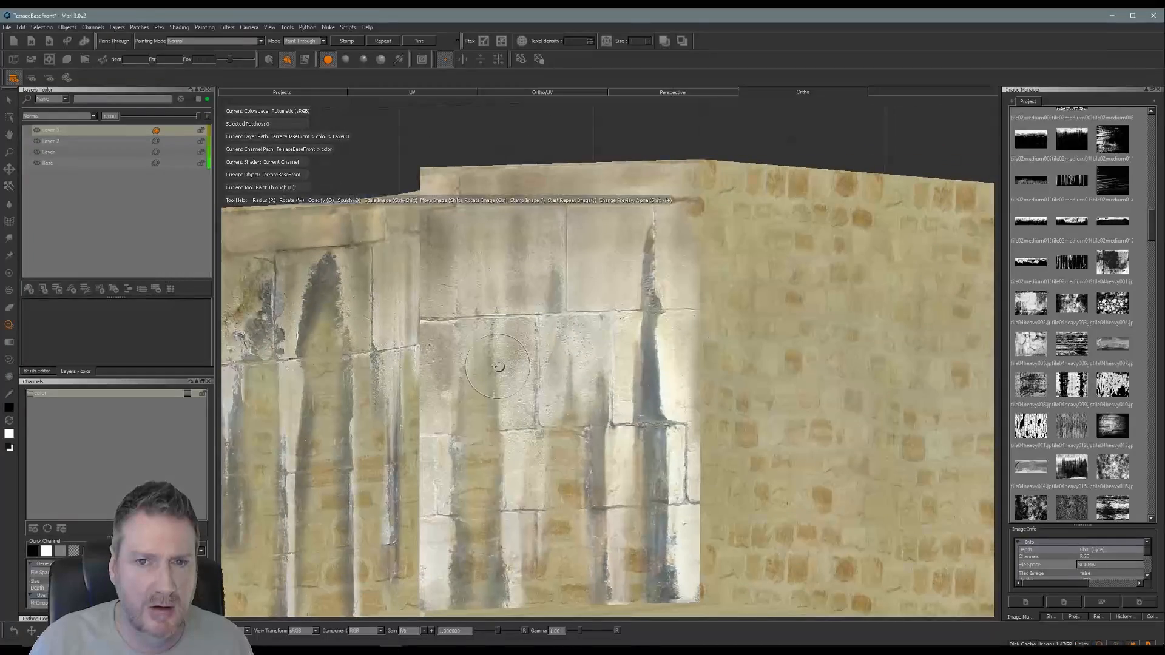
pyautogui.keyDown('alt'); pyautogui.moveTo(563, 371); pyautogui.dragTo(632, 372); pyautogui.keyUp('alt')
pyautogui.keyDown('alt'); pyautogui.moveTo(582, 376); pyautogui.dragTo(655, 377, button='middle'); pyautogui.keyUp('alt')
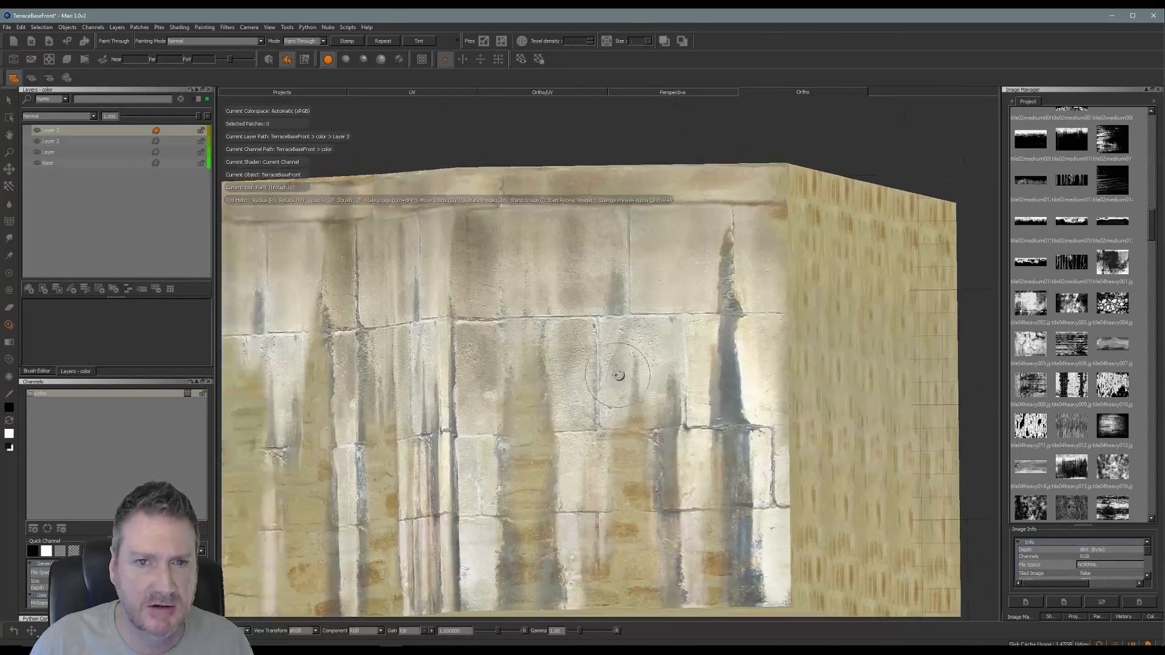
pyautogui.keyDown('shift'); pyautogui.moveTo(712, 214); pyautogui.dragTo(682, 212); pyautogui.keyUp('shift')
pyautogui.moveTo(753, 189); pyautogui.dragTo(786, 188)
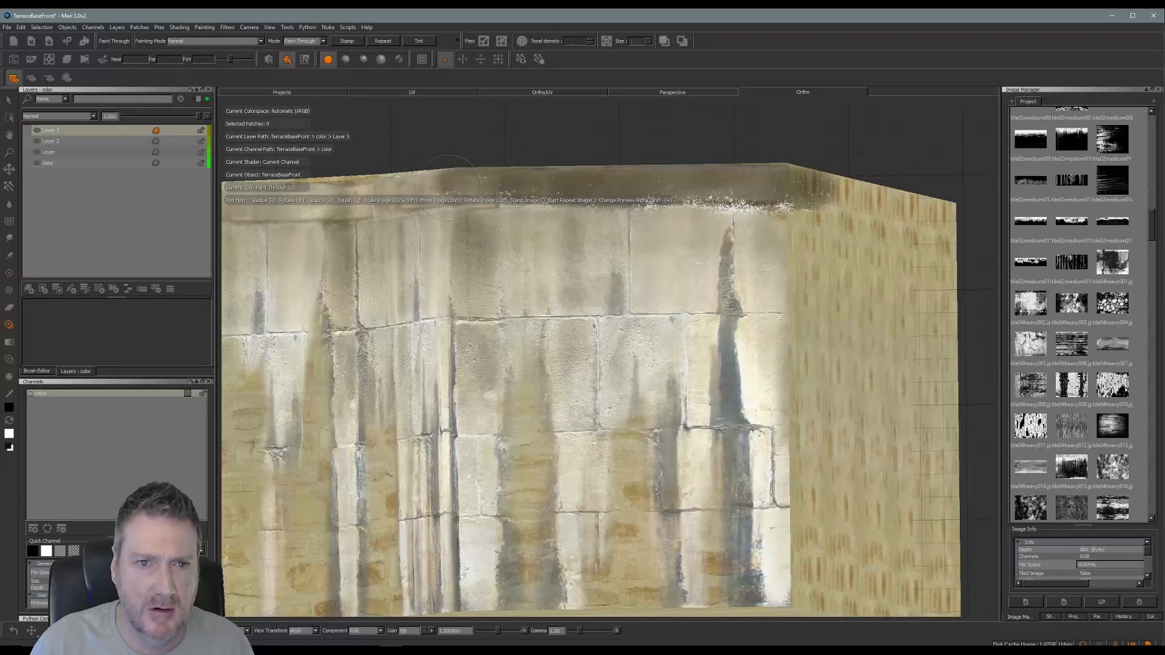
pyautogui.moveTo(480, 191); pyautogui.dragTo(534, 196)
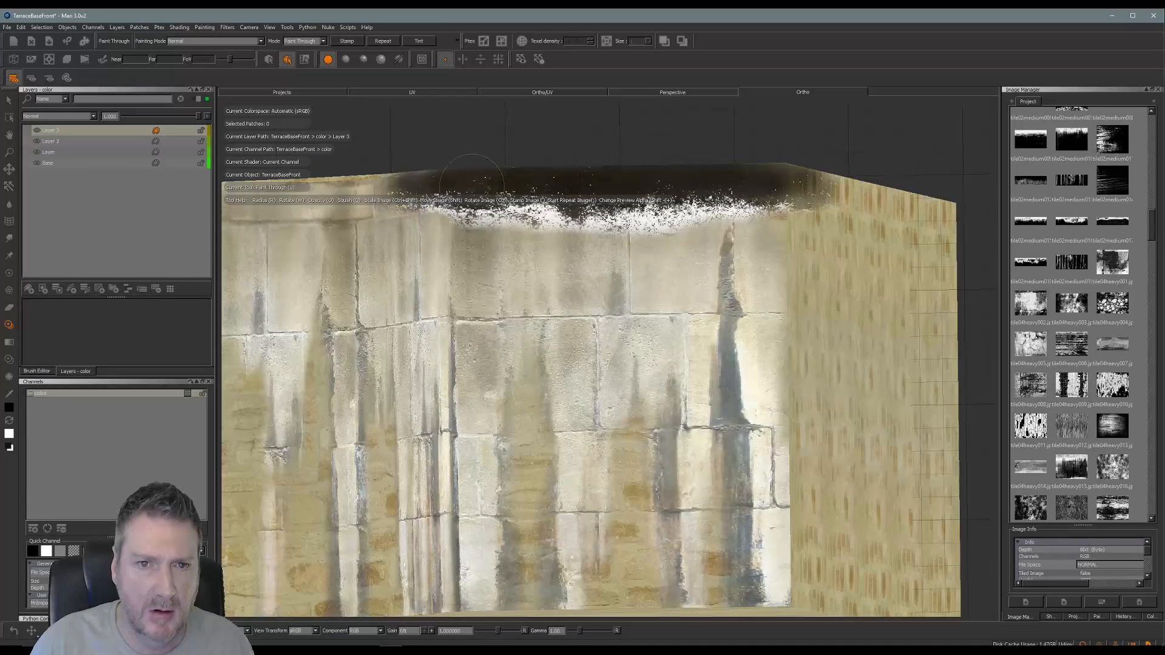
pyautogui.moveTo(561, 181)
pyautogui.mouseDown()
pyautogui.moveTo(637, 180)
pyautogui.moveTo(673, 191)
pyautogui.moveTo(674, 212)
pyautogui.mouseUp()
pyautogui.press('b')
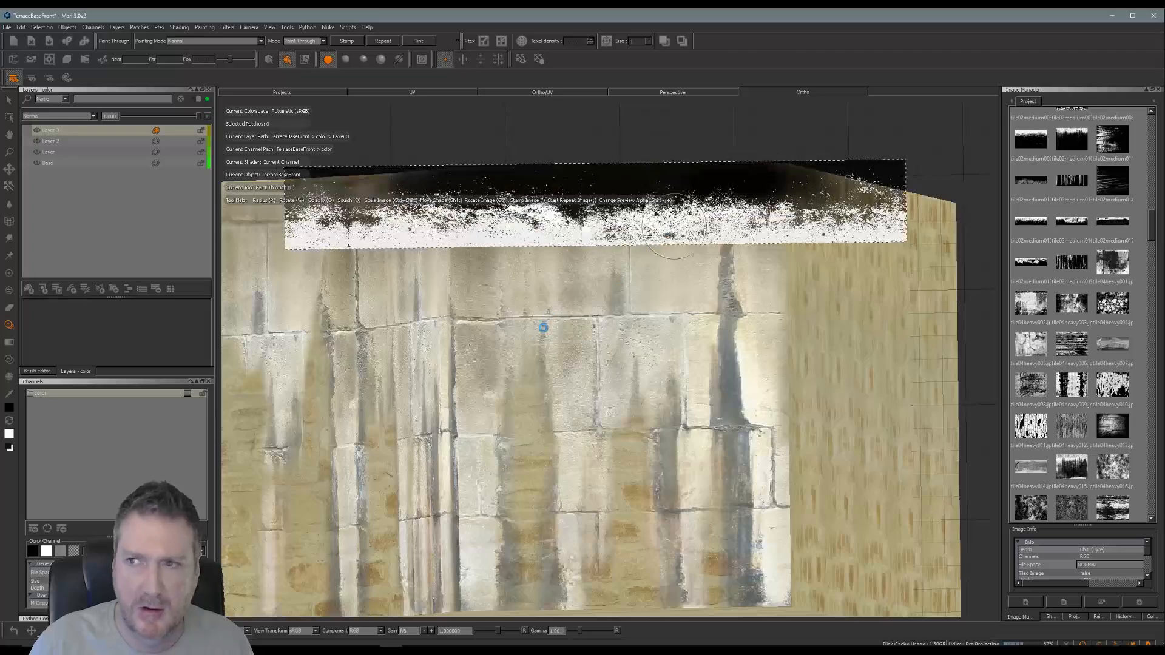
# Step: Lower the grunge strip onto the ledge beyond the inner corner and paint the speckled grunge along the adjoining brick wall
pyautogui.moveTo(503, 365)
pyautogui.keyDown('alt'); pyautogui.mouseDown(button='right')
pyautogui.moveTo(607, 319)
pyautogui.moveTo(589, 326)
pyautogui.mouseUp(button='right'); pyautogui.keyUp('alt')
pyautogui.keyDown('alt'); pyautogui.moveTo(571, 322); pyautogui.dragTo(593, 322); pyautogui.keyUp('alt')
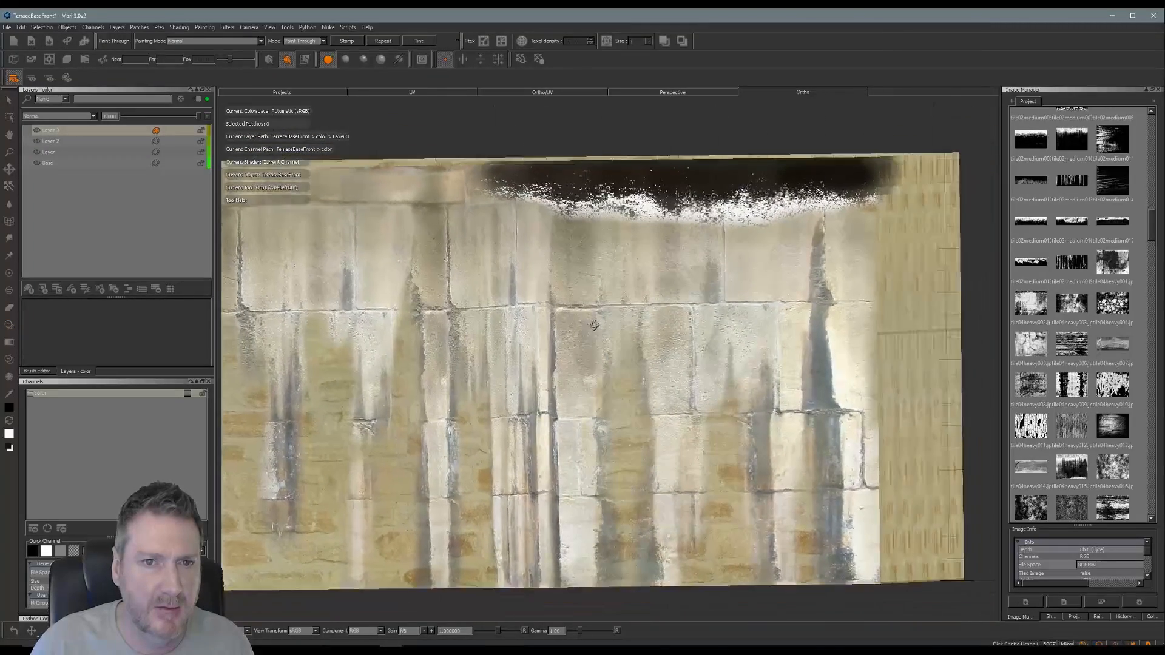
pyautogui.keyDown('alt'); pyautogui.moveTo(593, 322); pyautogui.dragTo(611, 326, button='middle'); pyautogui.keyUp('alt')
pyautogui.moveTo(610, 326)
pyautogui.keyDown('alt'); pyautogui.mouseDown()
pyautogui.moveTo(666, 338)
pyautogui.moveTo(736, 323)
pyautogui.mouseUp(); pyautogui.keyUp('alt')
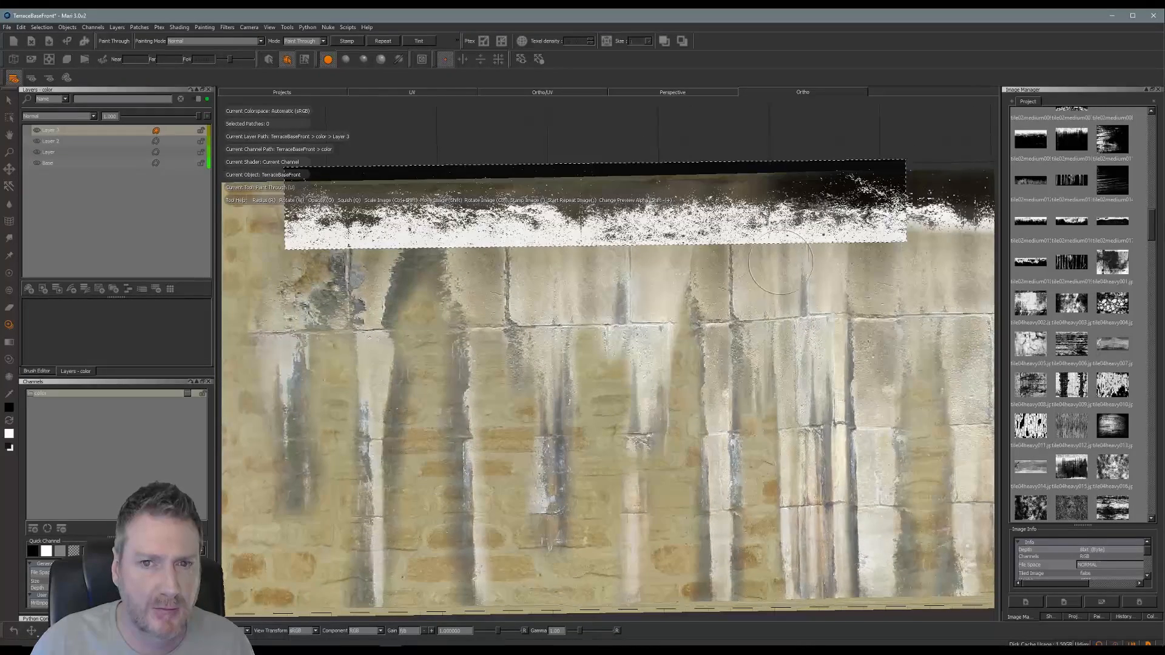
pyautogui.keyDown('shift'); pyautogui.moveTo(656, 222); pyautogui.dragTo(644, 230); pyautogui.keyUp('shift')
pyautogui.moveTo(747, 203)
pyautogui.mouseDown()
pyautogui.moveTo(654, 177)
pyautogui.moveTo(593, 196)
pyautogui.mouseUp()
pyautogui.moveTo(498, 191)
pyautogui.mouseDown()
pyautogui.moveTo(340, 197)
pyautogui.moveTo(791, 193)
pyautogui.moveTo(360, 197)
pyautogui.mouseUp()
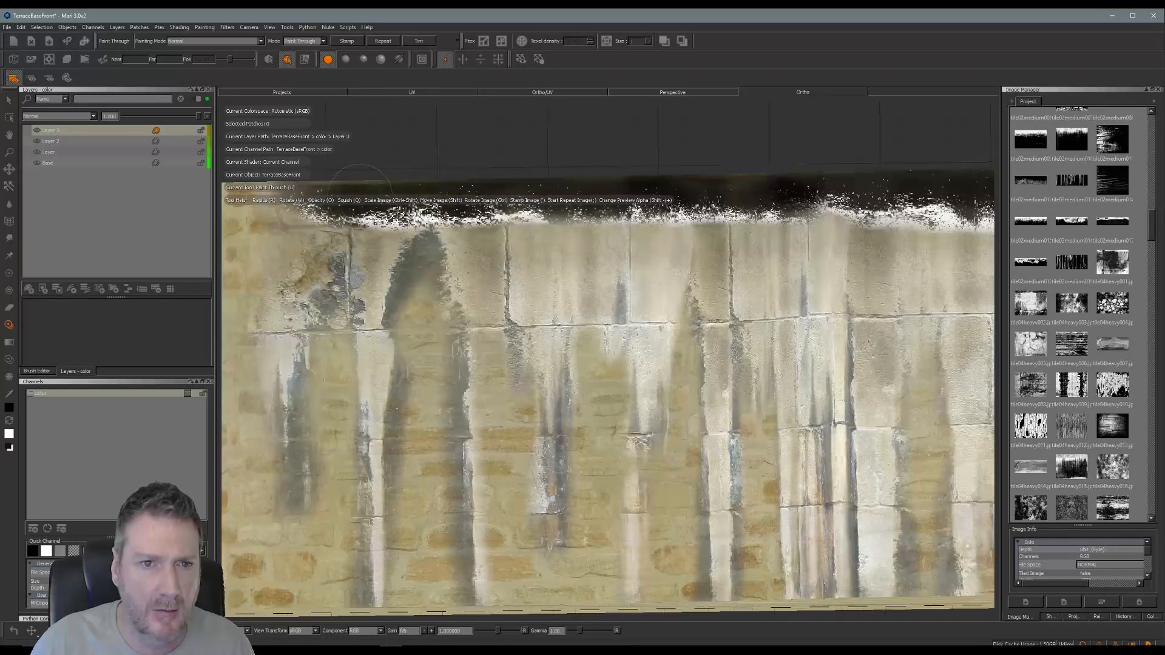
pyautogui.moveTo(733, 190)
pyautogui.mouseDown()
pyautogui.moveTo(787, 186)
pyautogui.moveTo(841, 204)
pyautogui.moveTo(892, 180)
pyautogui.moveTo(868, 178)
pyautogui.mouseUp()
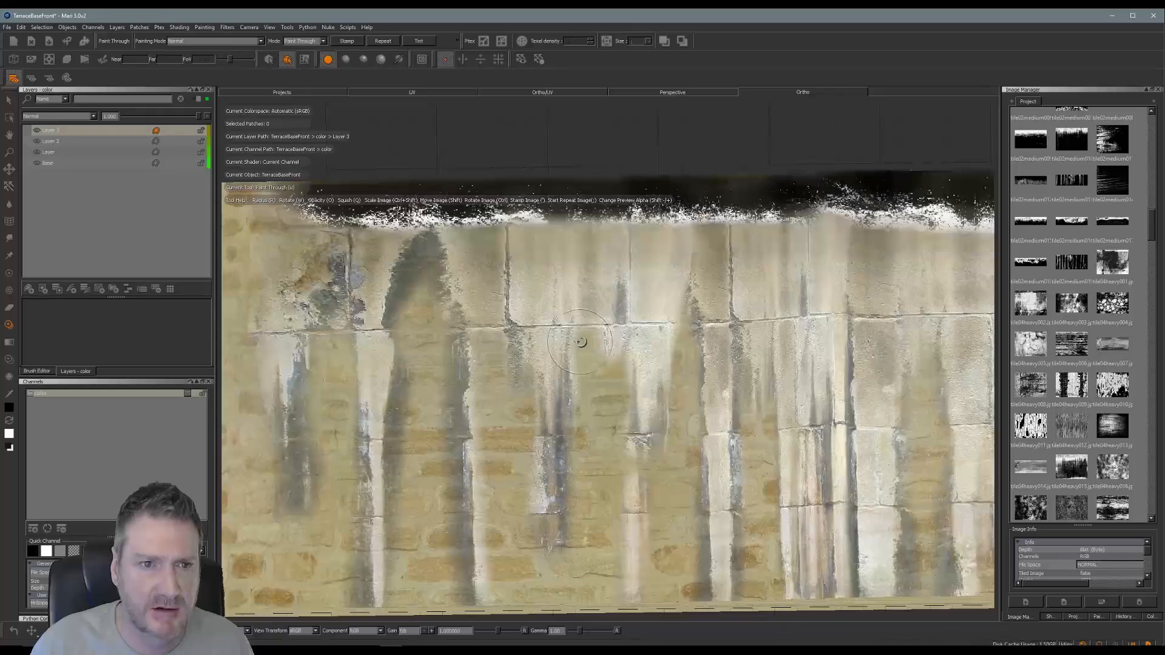
# Step: Move the grunge strip over the far end of the stained ledge and paint it until it fades into the plain brick
pyautogui.keyDown('alt'); pyautogui.moveTo(572, 348); pyautogui.dragTo(758, 326, button='middle'); pyautogui.keyUp('alt')
pyautogui.keyDown('shift'); pyautogui.moveTo(647, 217); pyautogui.dragTo(570, 208); pyautogui.keyUp('shift')
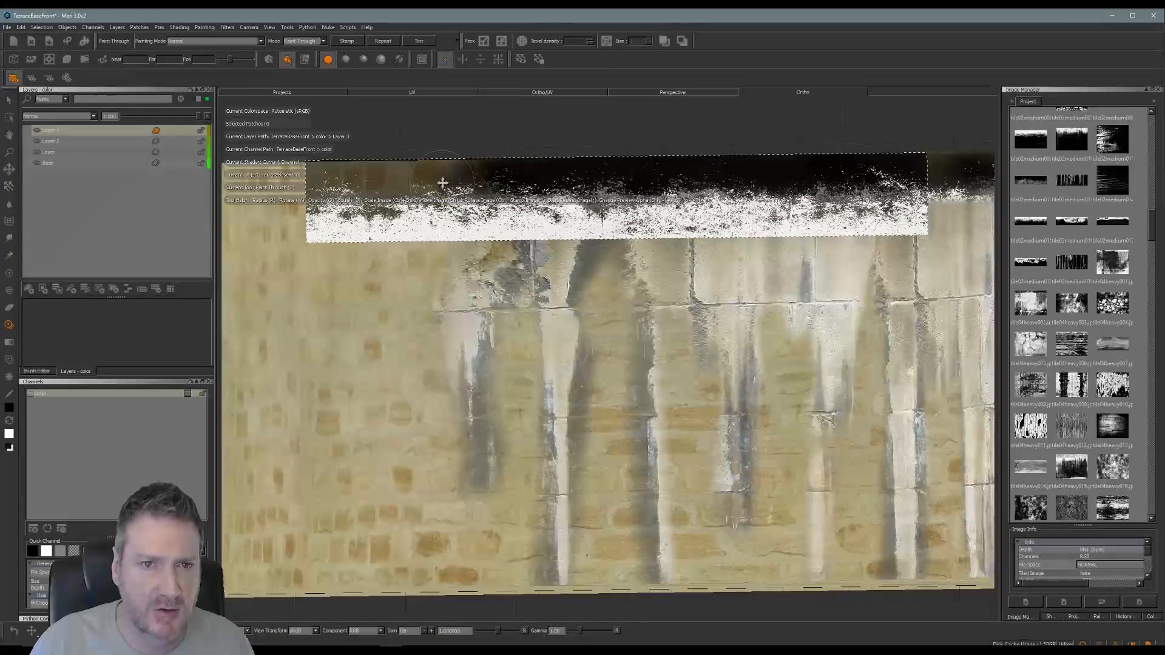
pyautogui.moveTo(511, 176)
pyautogui.mouseDown()
pyautogui.moveTo(523, 171)
pyautogui.moveTo(397, 185)
pyautogui.moveTo(589, 179)
pyautogui.moveTo(634, 204)
pyautogui.mouseUp()
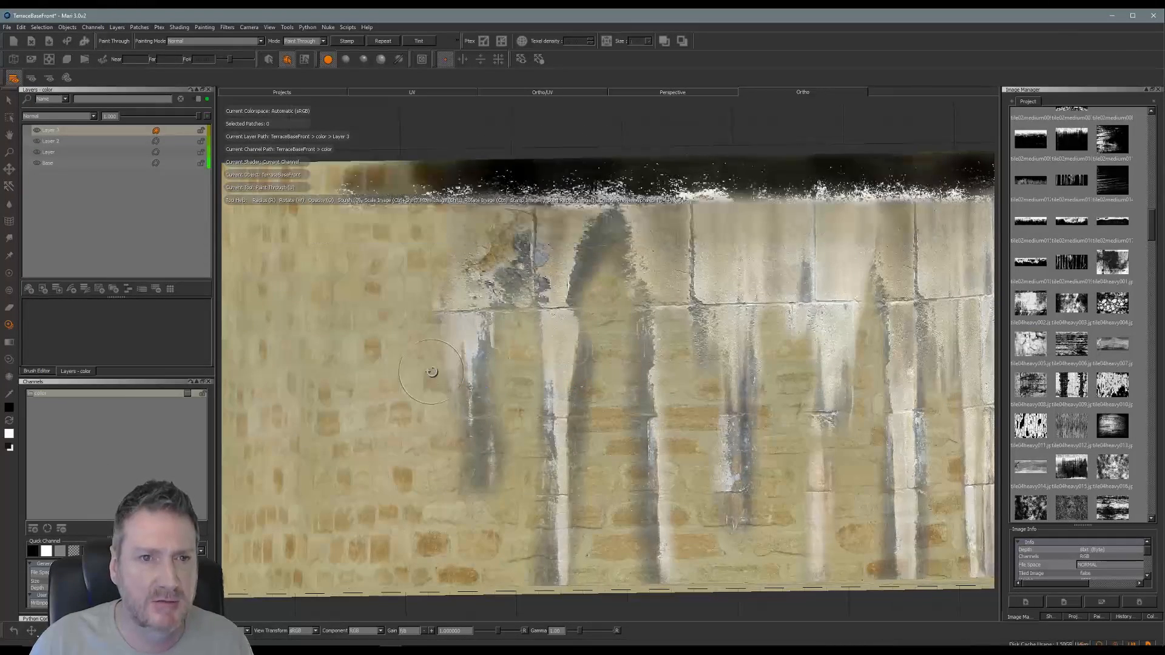
# Step: Set the grunge layer's blend mode to Multiply and lower its opacity to about 0.75, checking the effect on the whole wall
pyautogui.moveTo(432, 373)
pyautogui.keyDown('alt'); pyautogui.mouseDown(button='middle')
pyautogui.moveTo(678, 347)
pyautogui.moveTo(822, 371)
pyautogui.mouseUp(button='middle'); pyautogui.keyUp('alt')
pyautogui.keyDown('alt'); pyautogui.moveTo(807, 371); pyautogui.dragTo(425, 388, button='right'); pyautogui.keyUp('alt')
pyautogui.keyDown('alt'); pyautogui.moveTo(425, 387); pyautogui.dragTo(761, 395, button='middle'); pyautogui.keyUp('alt')
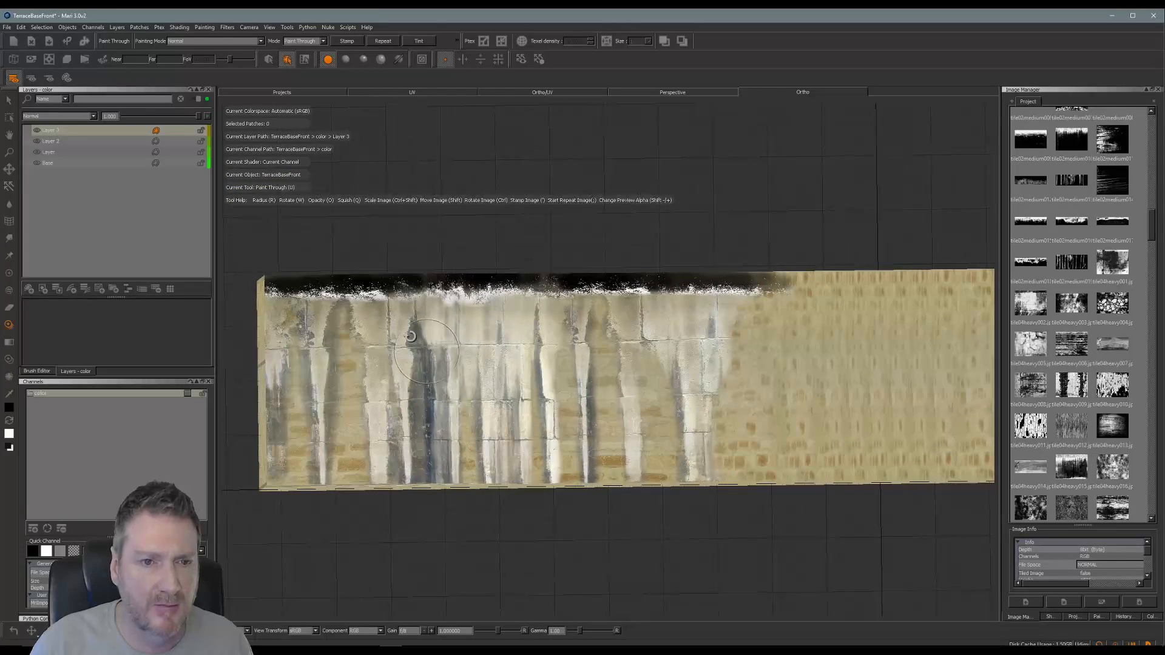
pyautogui.click(94, 116)
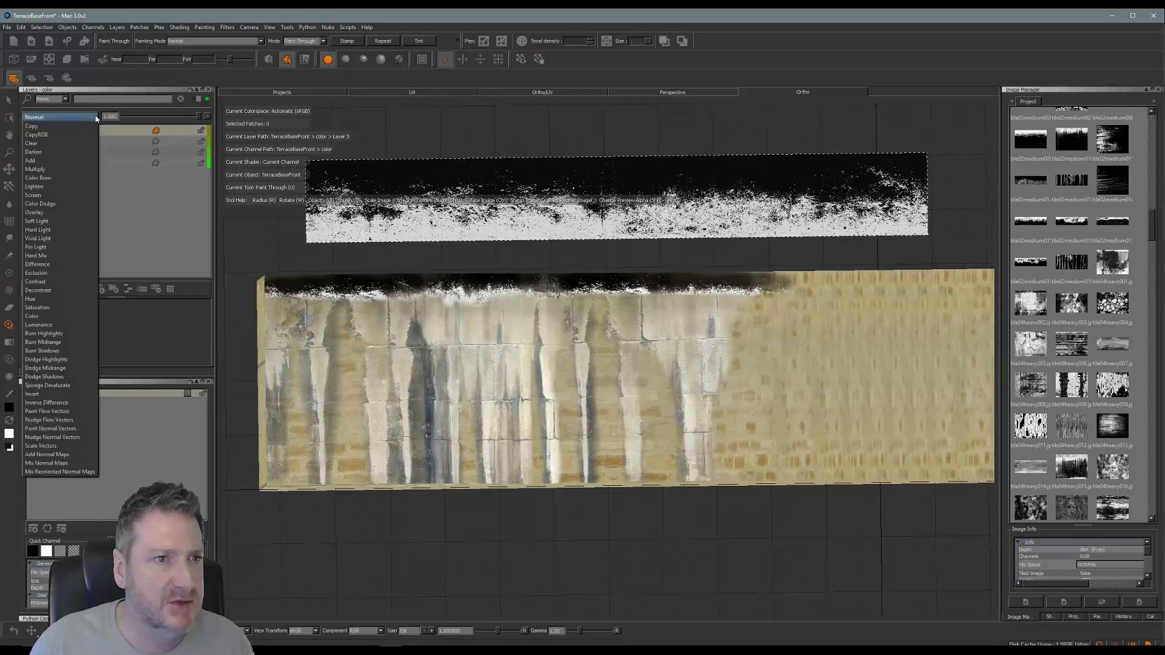
pyautogui.click(42, 169)
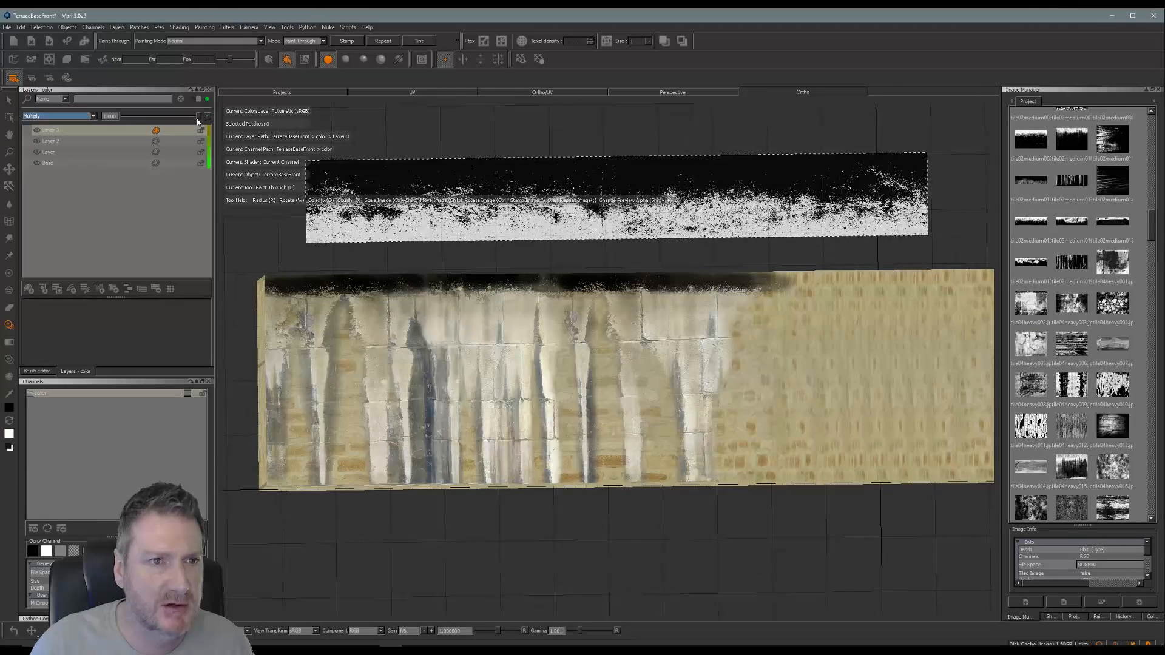
pyautogui.moveTo(198, 116); pyautogui.dragTo(165, 117)
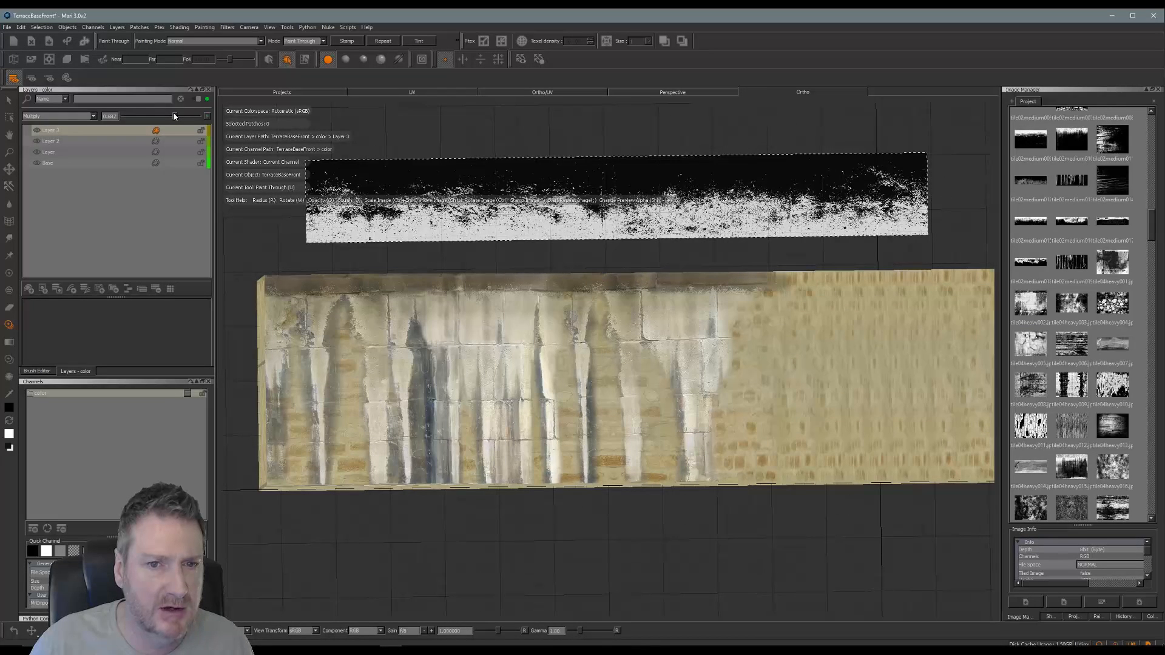
pyautogui.moveTo(179, 114); pyautogui.dragTo(177, 115)
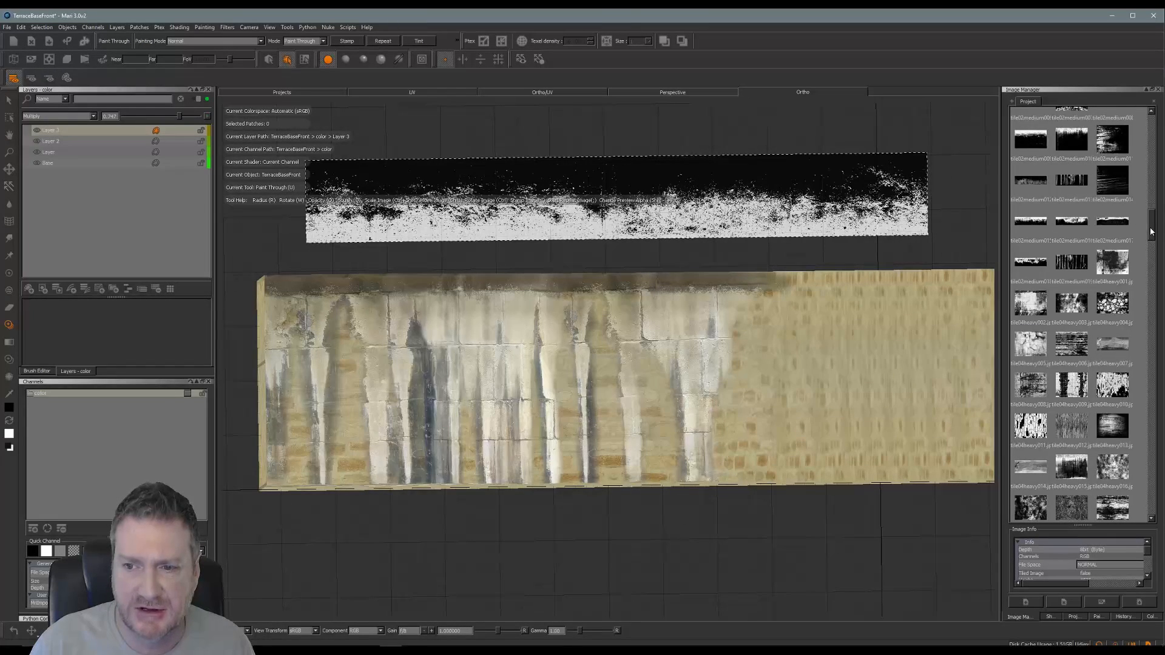
# Step: Try a thinner speckled grunge strip from the image library as the paint-through image and enlarge it above the wall
pyautogui.moveTo(1151, 231); pyautogui.dragTo(1151, 223)
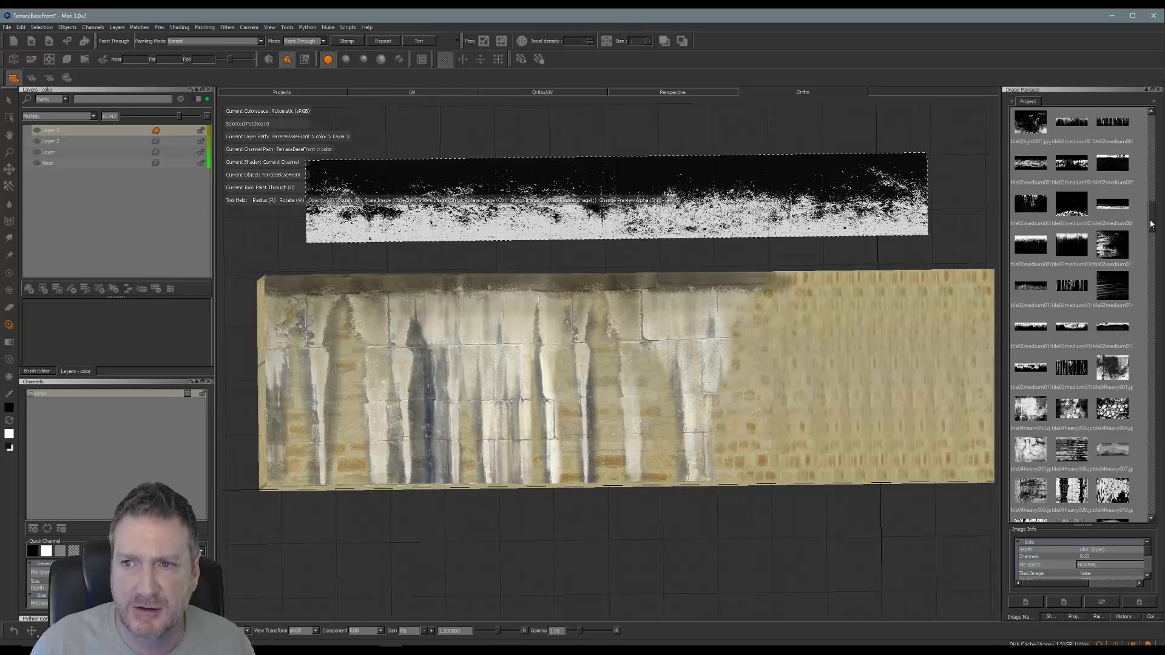
pyautogui.moveTo(1151, 223); pyautogui.dragTo(1152, 220)
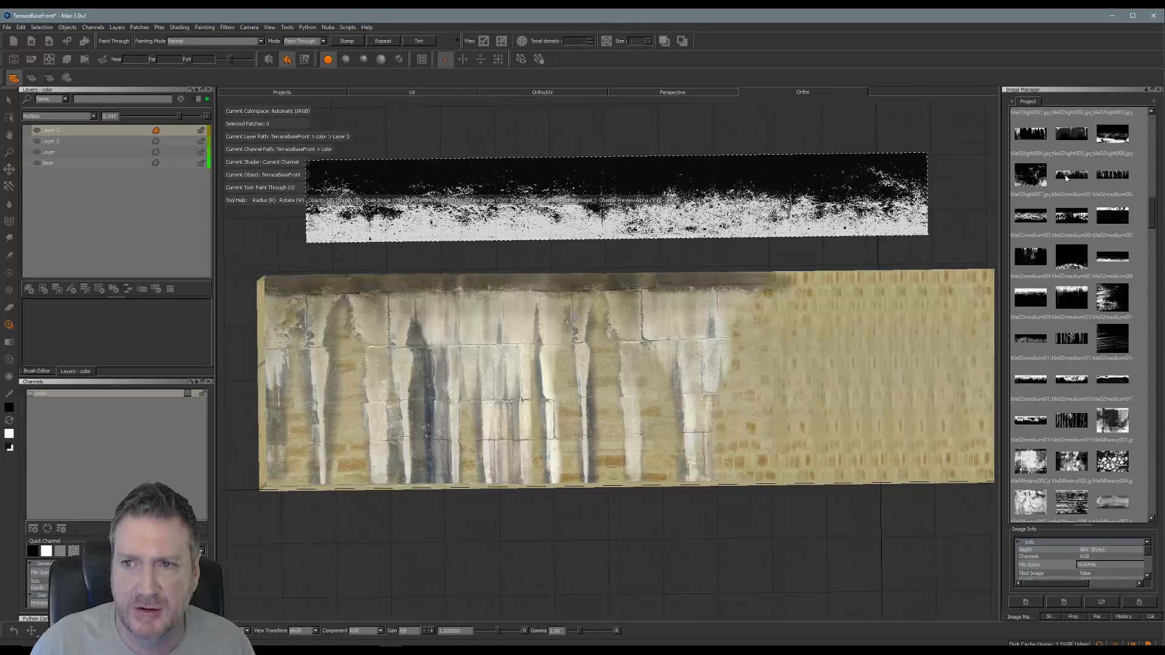
pyautogui.moveTo(1076, 175); pyautogui.dragTo(648, 211)
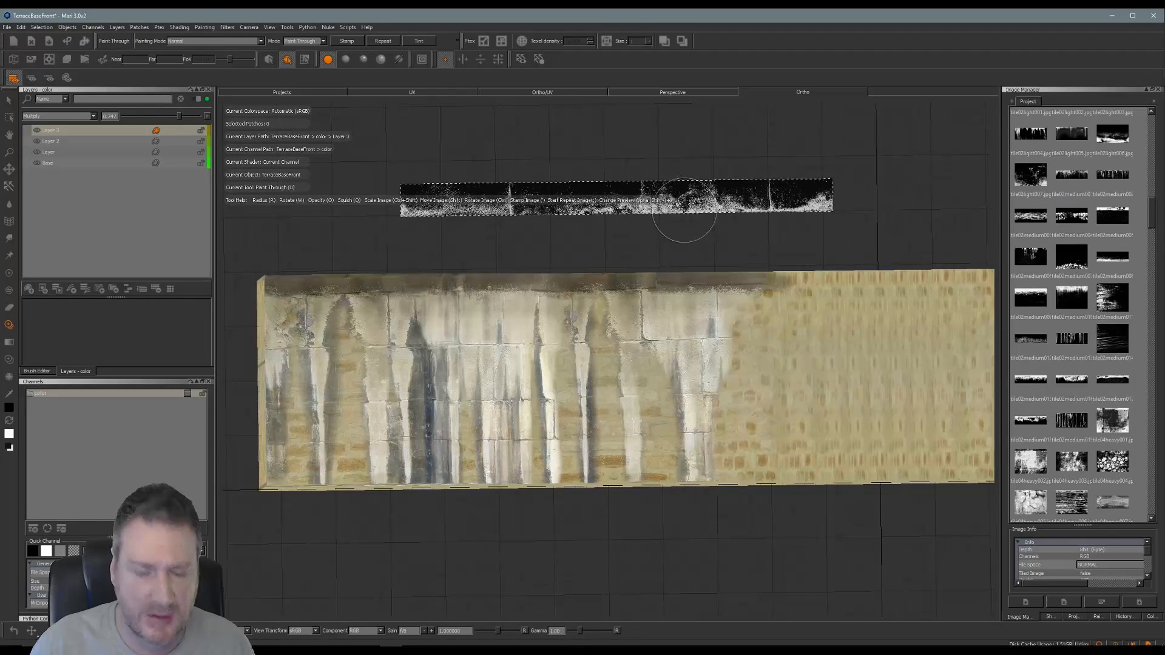
pyautogui.press('r')
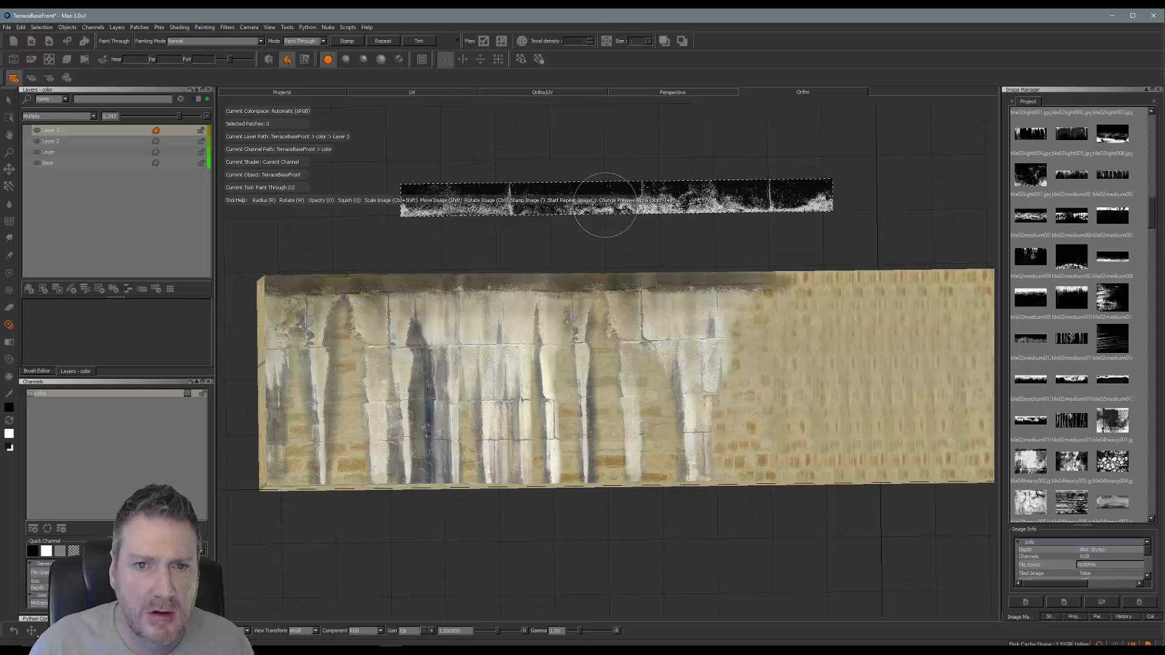
pyautogui.keyDown('ctrl'); pyautogui.keyDown('shift'); pyautogui.moveTo(605, 204); pyautogui.dragTo(613, 202); pyautogui.keyUp('shift'); pyautogui.keyUp('ctrl')
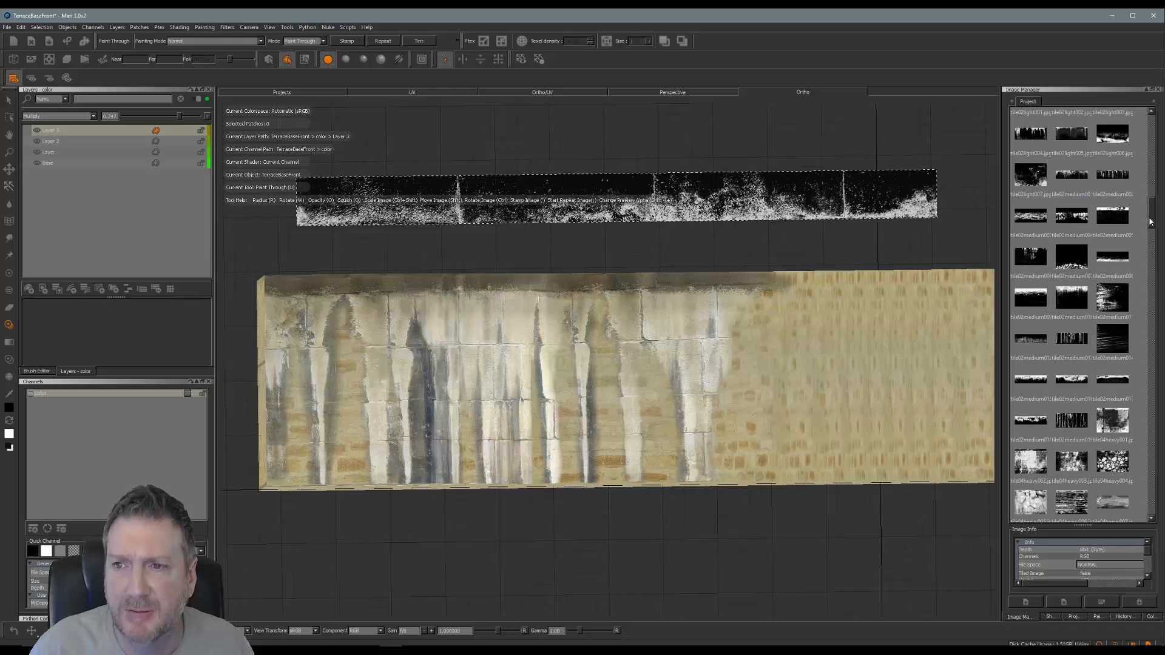
# Step: Load a splotchy grunge strip with a black lower edge to paint through, shrink it, and add a new layer above the grunge layer
pyautogui.moveTo(1153, 215); pyautogui.dragTo(1154, 213)
pyautogui.moveTo(1156, 211); pyautogui.dragTo(1154, 208)
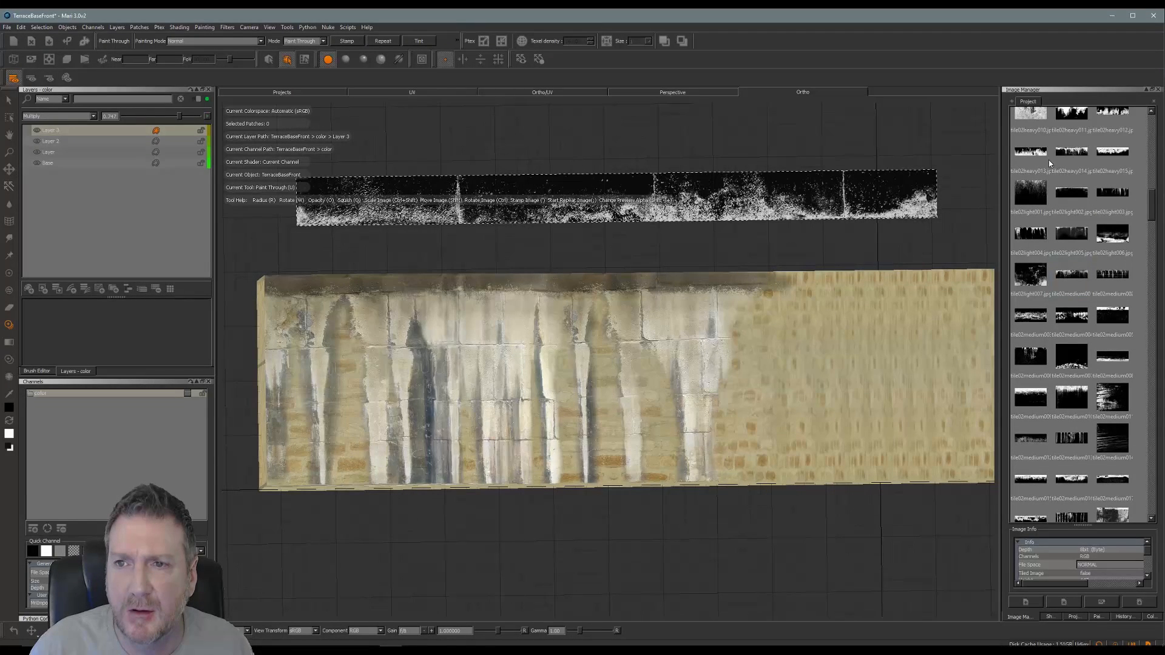
pyautogui.moveTo(1030, 155); pyautogui.dragTo(864, 176)
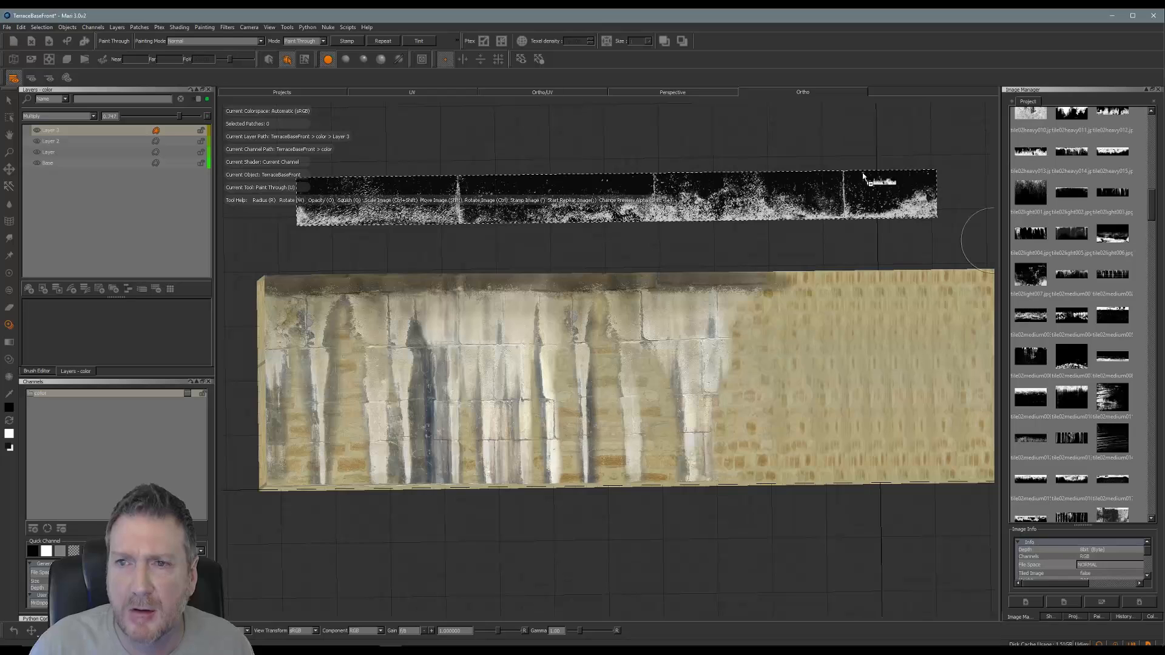
pyautogui.moveTo(722, 181); pyautogui.dragTo(722, 180)
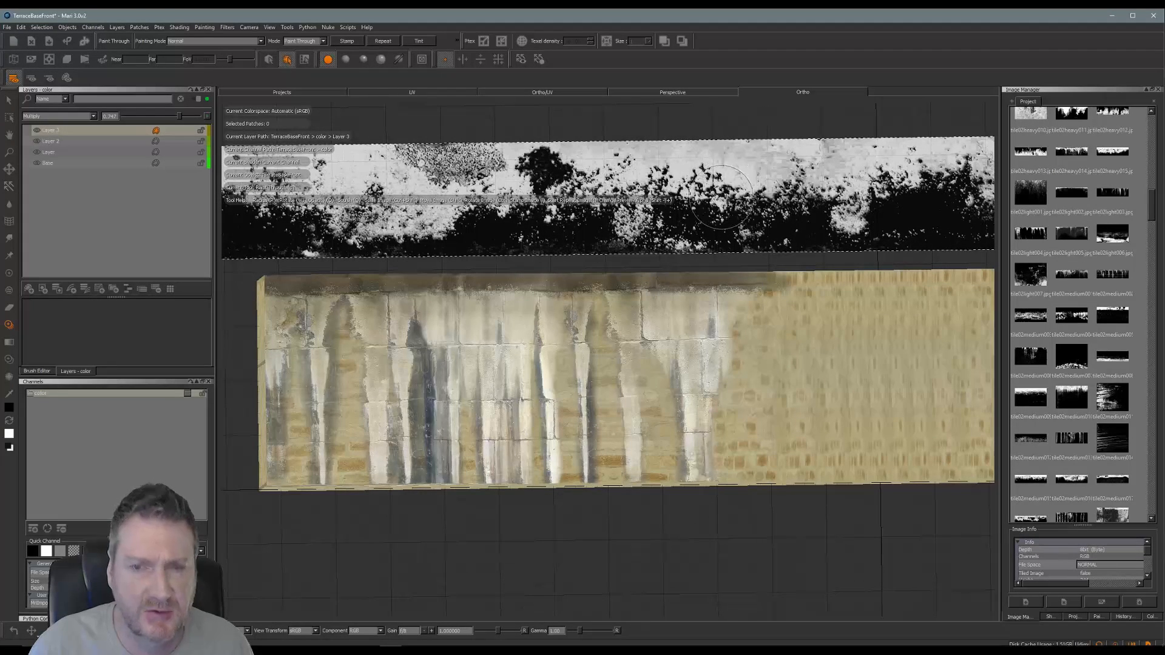
pyautogui.keyDown('ctrl'); pyautogui.keyDown('shift'); pyautogui.moveTo(727, 200); pyautogui.dragTo(704, 211); pyautogui.keyUp('shift'); pyautogui.keyUp('ctrl')
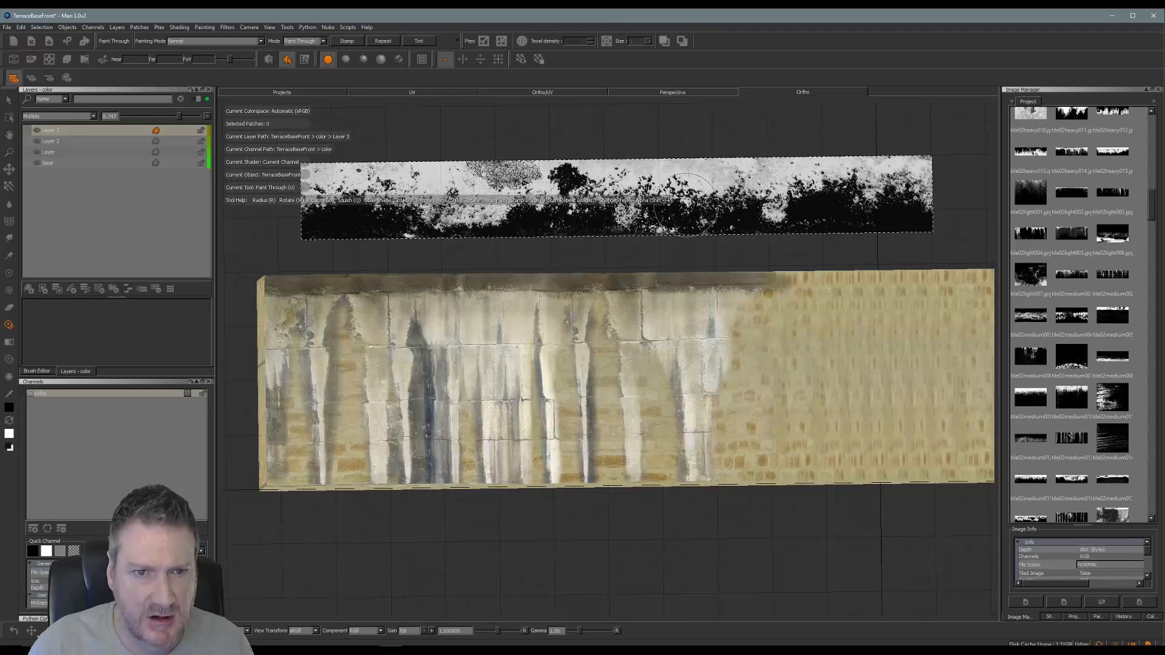
pyautogui.click(29, 289)
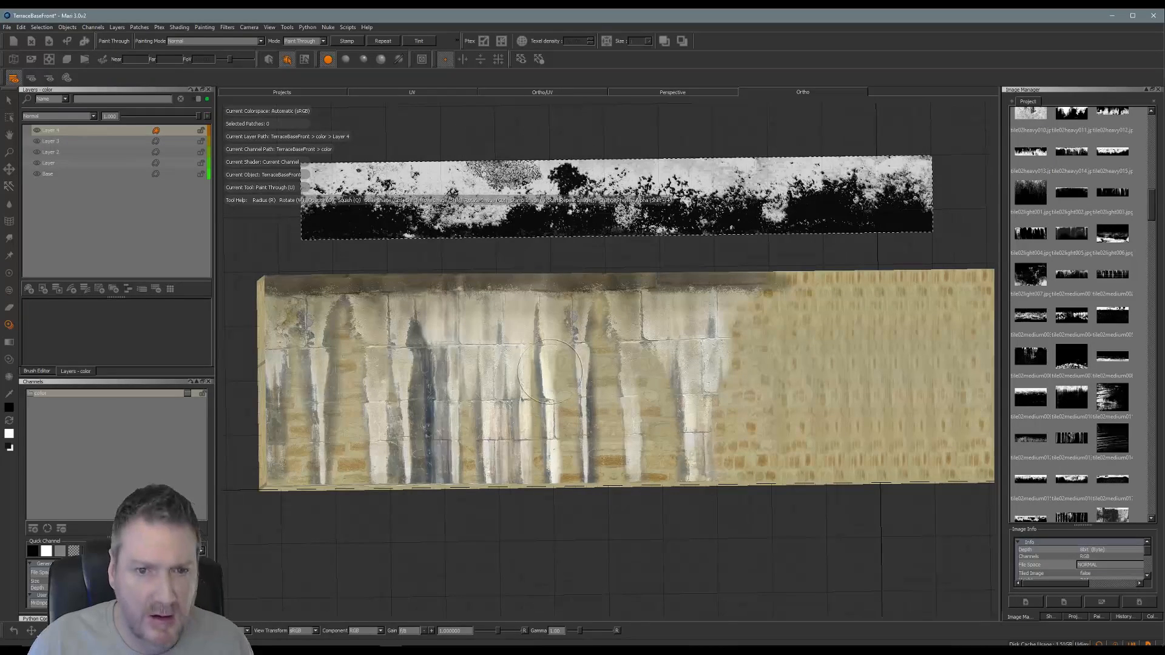
# Step: Shrink the splotchy grunge strip onto the base of the wall at the near stained end and paint it there on the new layer
pyautogui.press('/')
pyautogui.keyDown('alt'); pyautogui.moveTo(549, 372); pyautogui.dragTo(610, 375, button='right'); pyautogui.keyUp('alt')
pyautogui.keyDown('alt'); pyautogui.moveTo(507, 380); pyautogui.dragTo(702, 297, button='middle'); pyautogui.keyUp('alt')
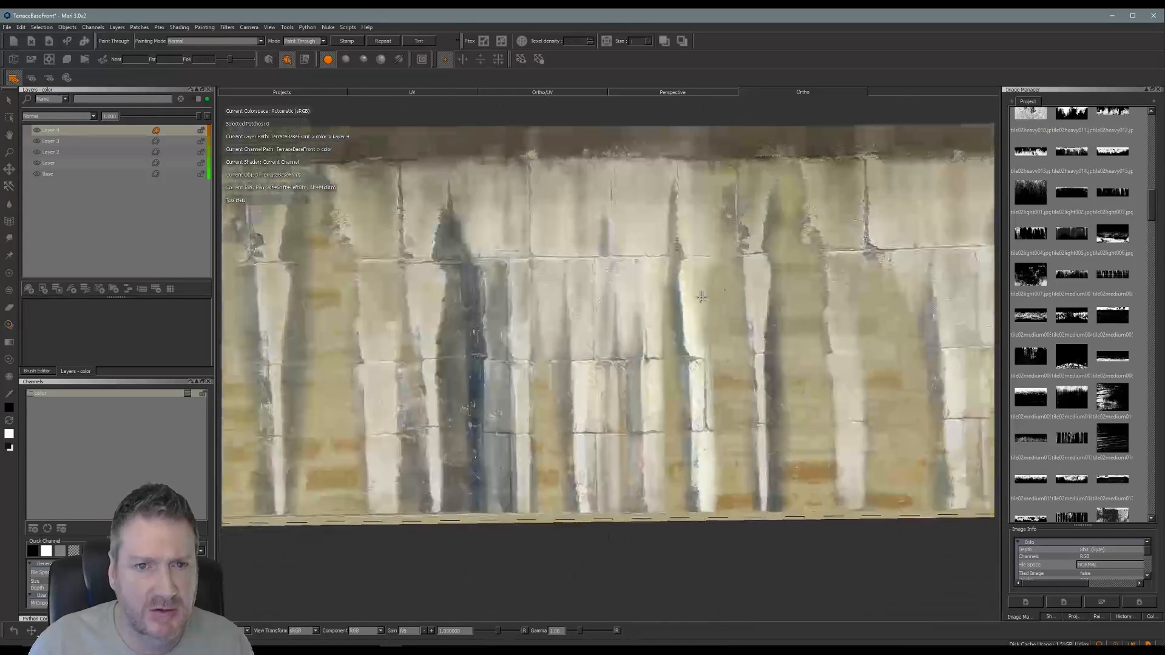
pyautogui.moveTo(701, 296)
pyautogui.keyDown('alt'); pyautogui.mouseDown()
pyautogui.moveTo(856, 278)
pyautogui.moveTo(548, 367)
pyautogui.moveTo(559, 373)
pyautogui.moveTo(474, 331)
pyautogui.moveTo(480, 340)
pyautogui.mouseUp(); pyautogui.keyUp('alt')
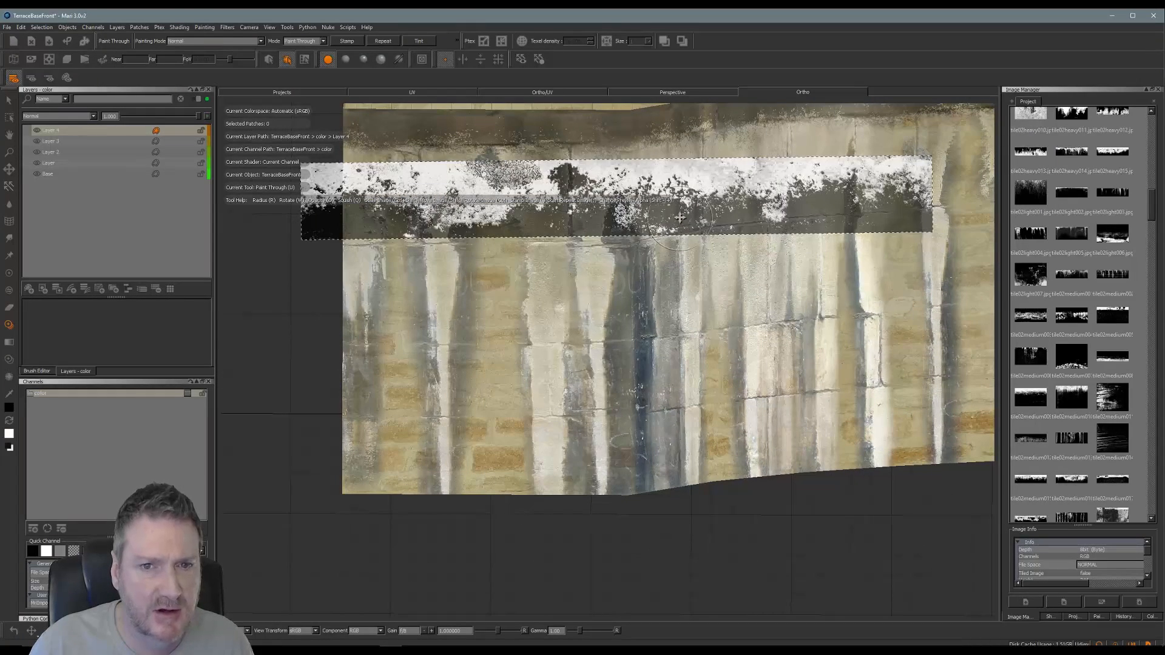
pyautogui.keyDown('shift'); pyautogui.moveTo(679, 217); pyautogui.dragTo(683, 446); pyautogui.keyUp('shift')
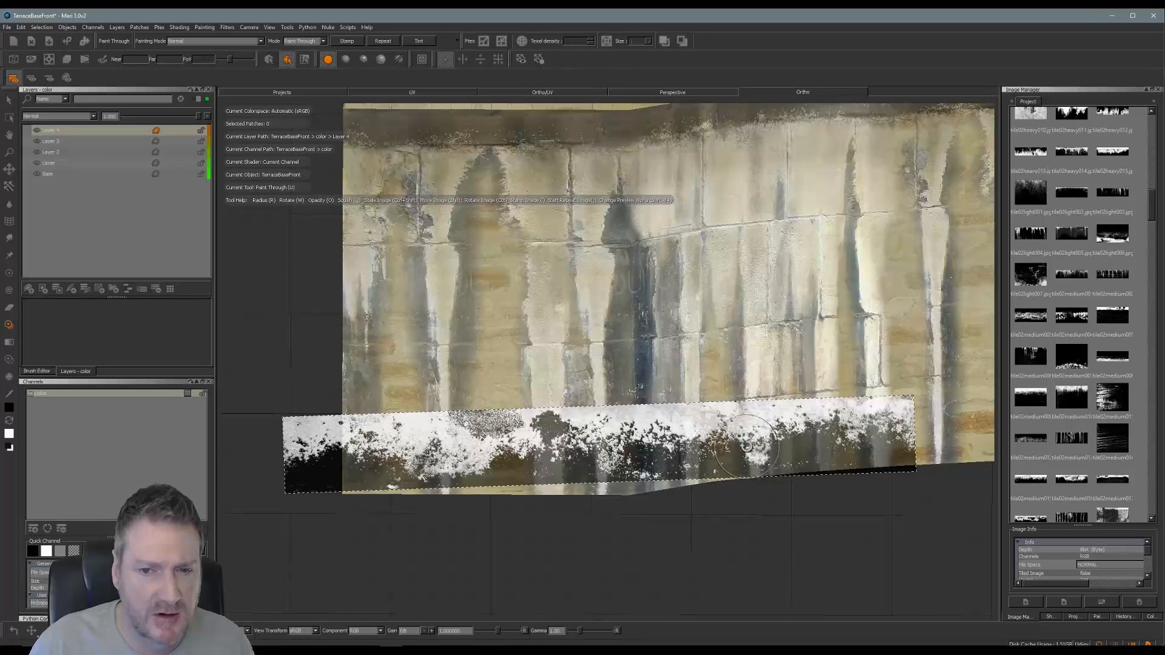
pyautogui.moveTo(753, 443)
pyautogui.keyDown('ctrl'); pyautogui.keyDown('shift'); pyautogui.mouseDown()
pyautogui.moveTo(747, 455)
pyautogui.moveTo(768, 457)
pyautogui.moveTo(714, 452)
pyautogui.moveTo(724, 457)
pyautogui.mouseUp(); pyautogui.keyUp('shift'); pyautogui.keyUp('ctrl')
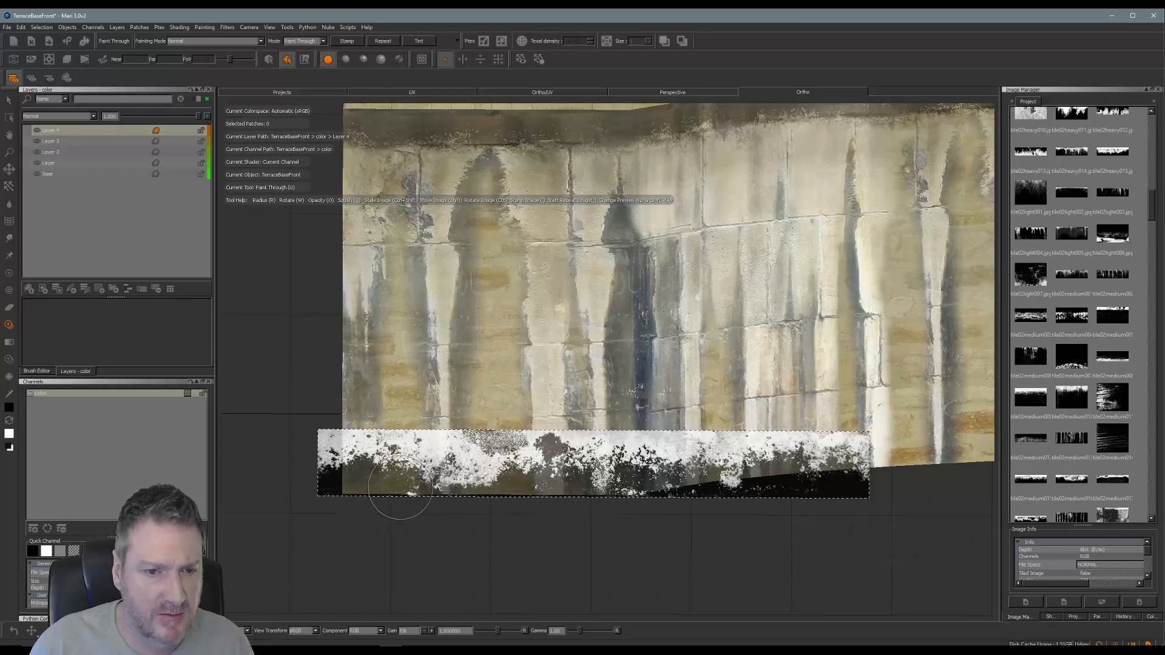
pyautogui.moveTo(400, 487)
pyautogui.mouseDown()
pyautogui.moveTo(379, 480)
pyautogui.moveTo(449, 493)
pyautogui.moveTo(500, 480)
pyautogui.moveTo(583, 488)
pyautogui.moveTo(534, 476)
pyautogui.moveTo(542, 462)
pyautogui.moveTo(564, 490)
pyautogui.mouseUp()
pyautogui.moveTo(555, 476)
pyautogui.mouseDown()
pyautogui.moveTo(458, 499)
pyautogui.moveTo(419, 493)
pyautogui.mouseUp()
pyautogui.moveTo(367, 483); pyautogui.dragTo(340, 488)
pyautogui.moveTo(534, 484); pyautogui.dragTo(564, 490)
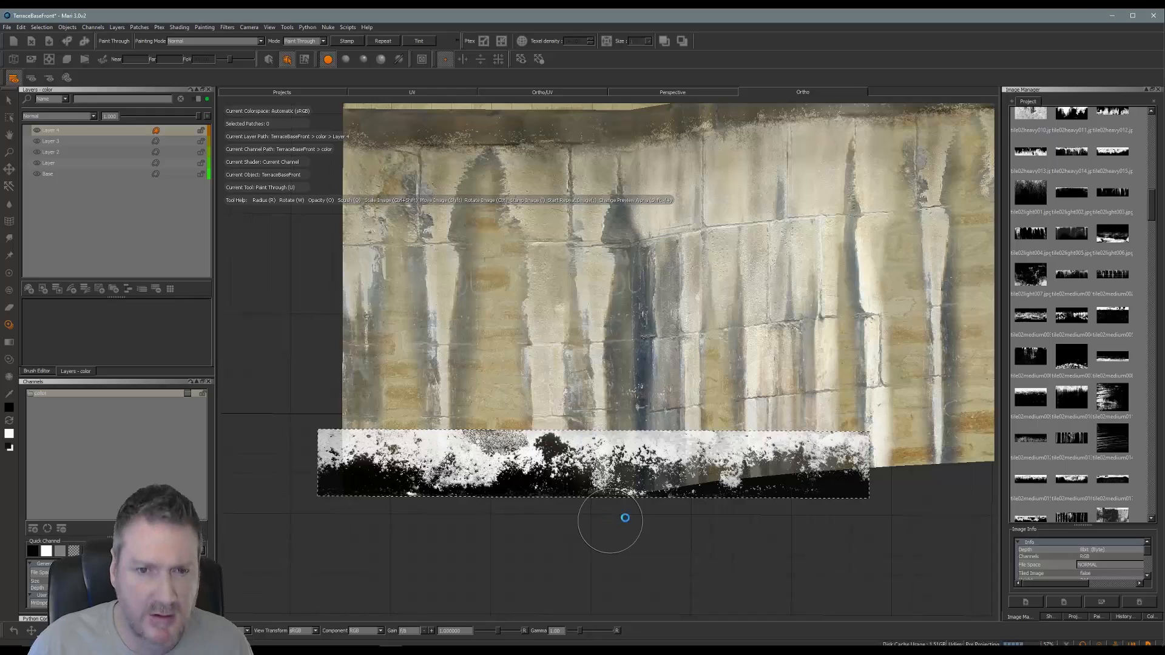
# Step: Shift the grunge strip along to the next stretch of the wall base, tilt it to match the edge, and paint it through
pyautogui.keyDown('alt'); pyautogui.moveTo(642, 403); pyautogui.dragTo(447, 418); pyautogui.keyUp('alt')
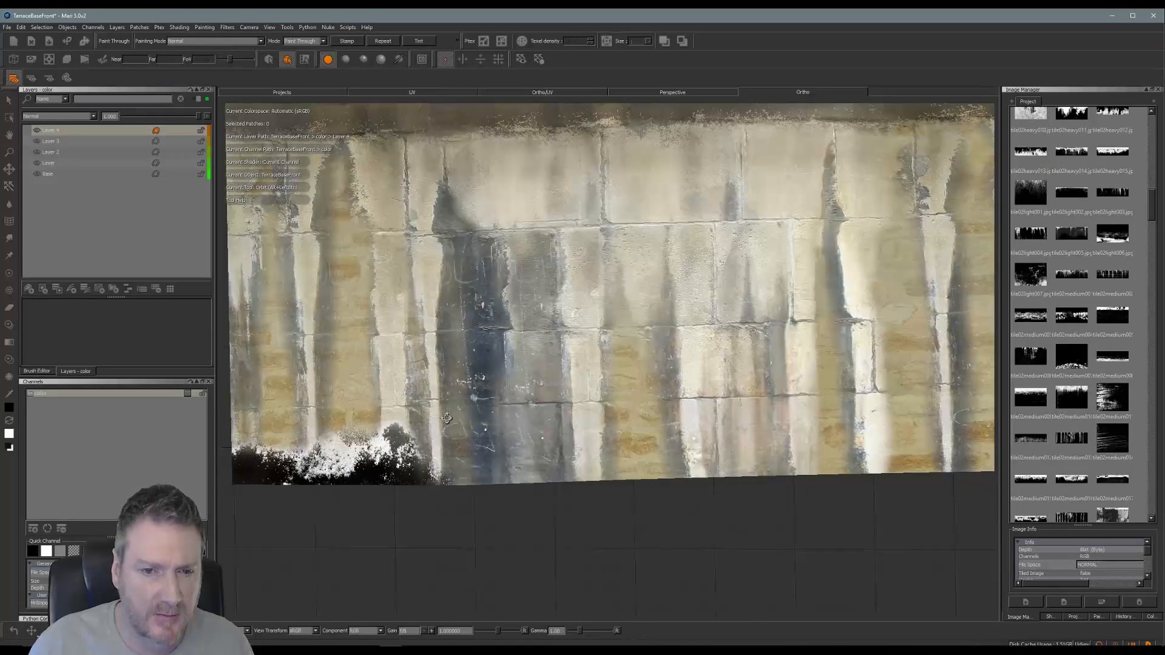
pyautogui.press('j')
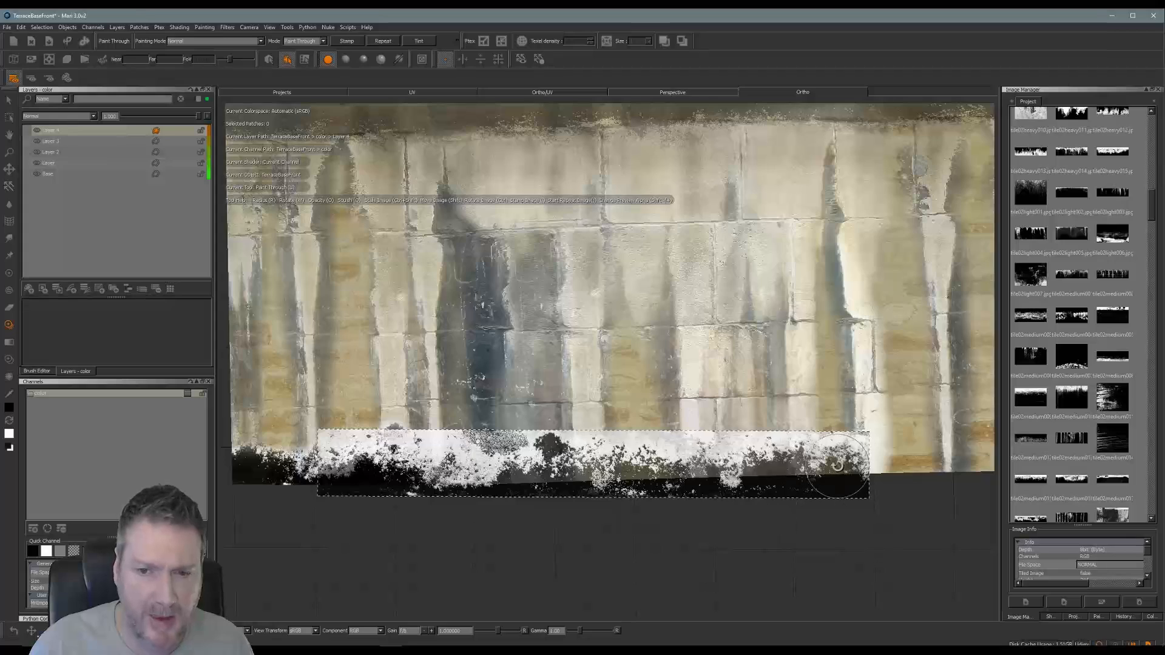
pyautogui.keyDown('ctrl'); pyautogui.moveTo(837, 462); pyautogui.dragTo(836, 455); pyautogui.keyUp('ctrl')
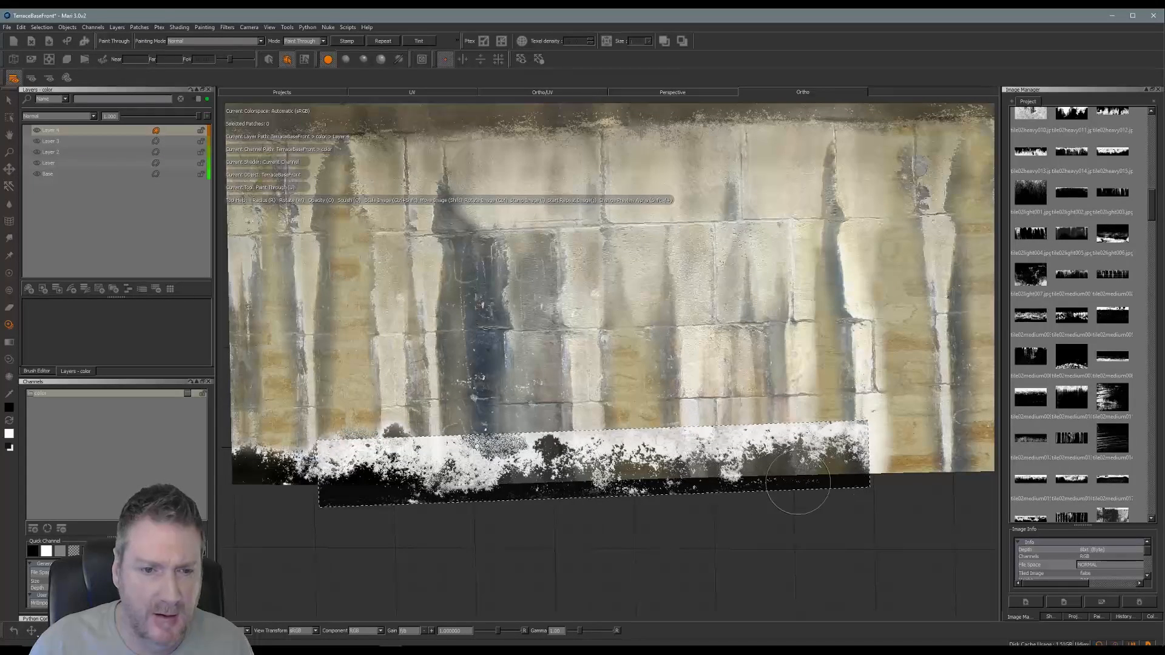
pyautogui.moveTo(650, 461)
pyautogui.keyDown('shift'); pyautogui.mouseDown()
pyautogui.moveTo(679, 541)
pyautogui.moveTo(660, 451)
pyautogui.mouseUp(); pyautogui.keyUp('shift')
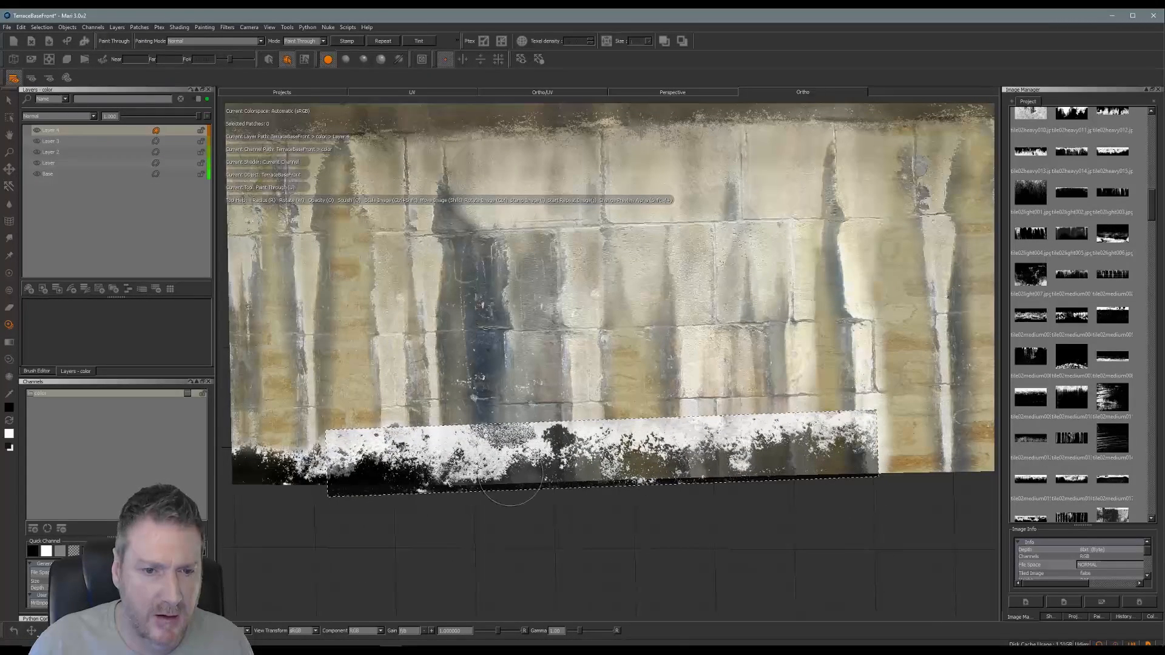
pyautogui.moveTo(418, 465)
pyautogui.mouseDown()
pyautogui.moveTo(513, 472)
pyautogui.moveTo(395, 466)
pyautogui.moveTo(737, 483)
pyautogui.moveTo(655, 467)
pyautogui.moveTo(837, 464)
pyautogui.moveTo(872, 428)
pyautogui.moveTo(893, 480)
pyautogui.moveTo(643, 470)
pyautogui.moveTo(577, 486)
pyautogui.mouseUp()
pyautogui.moveTo(752, 481); pyautogui.dragTo(827, 478)
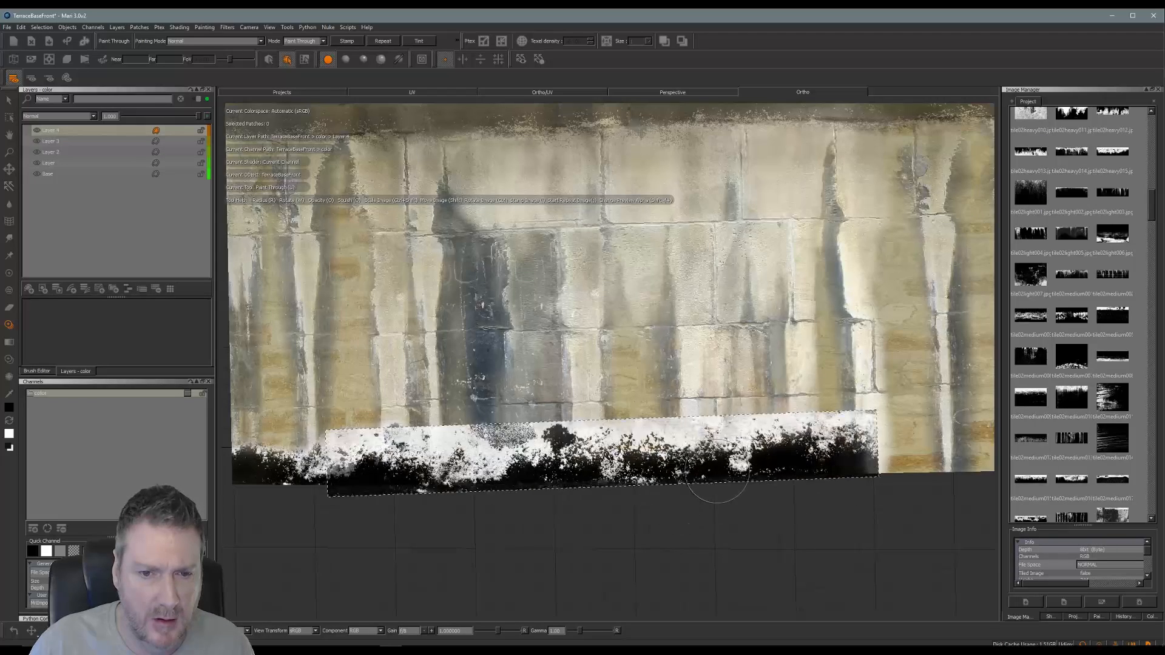
# Step: Offset the grunge strip slightly higher and further along the base and paint a patch over the thin spot in the grunge
pyautogui.keyDown('shift'); pyautogui.moveTo(366, 419); pyautogui.dragTo(413, 496); pyautogui.keyUp('shift')
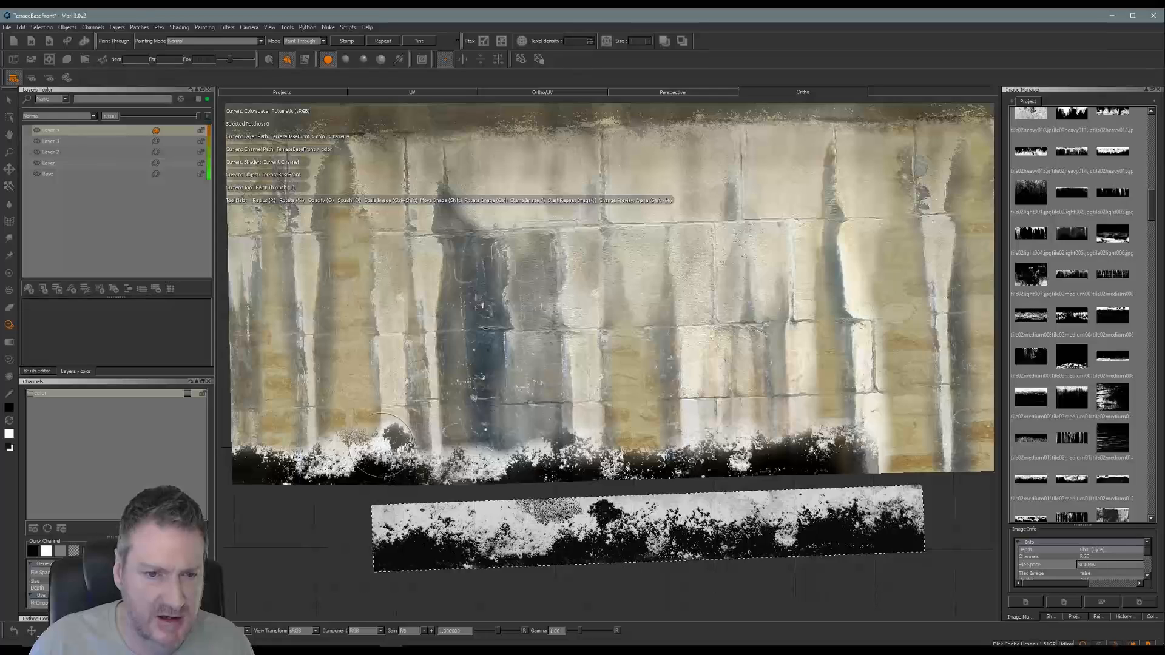
pyautogui.moveTo(618, 538)
pyautogui.keyDown('shift'); pyautogui.mouseDown()
pyautogui.moveTo(634, 544)
pyautogui.moveTo(649, 528)
pyautogui.moveTo(657, 447)
pyautogui.mouseUp(); pyautogui.keyUp('shift')
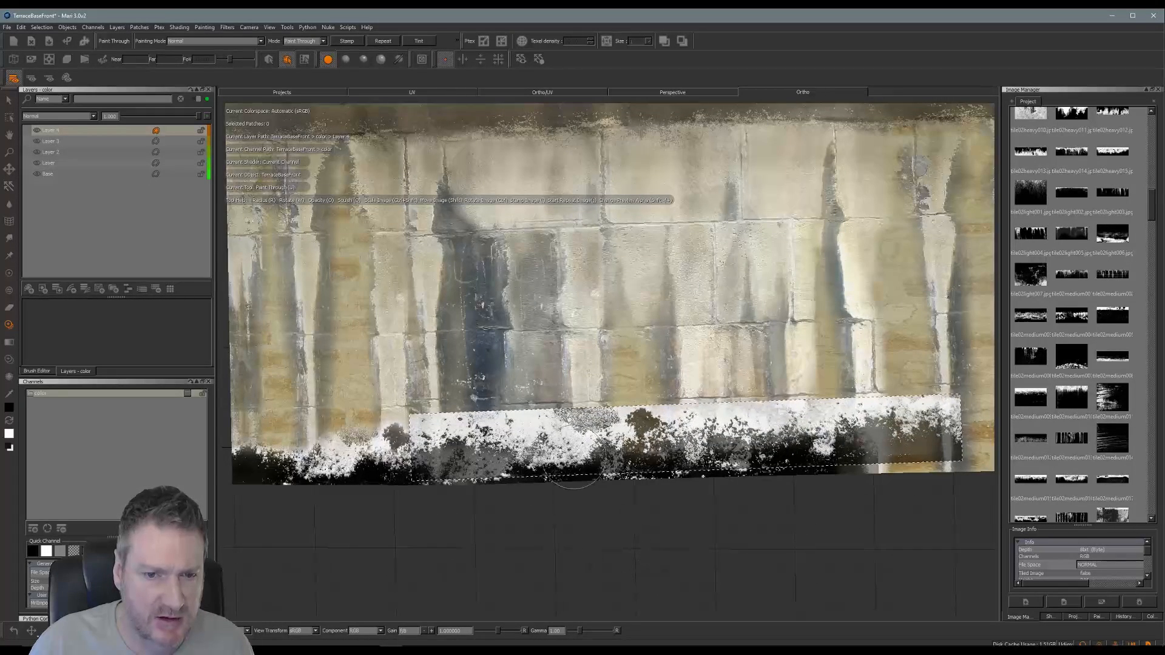
pyautogui.moveTo(568, 450); pyautogui.dragTo(579, 433)
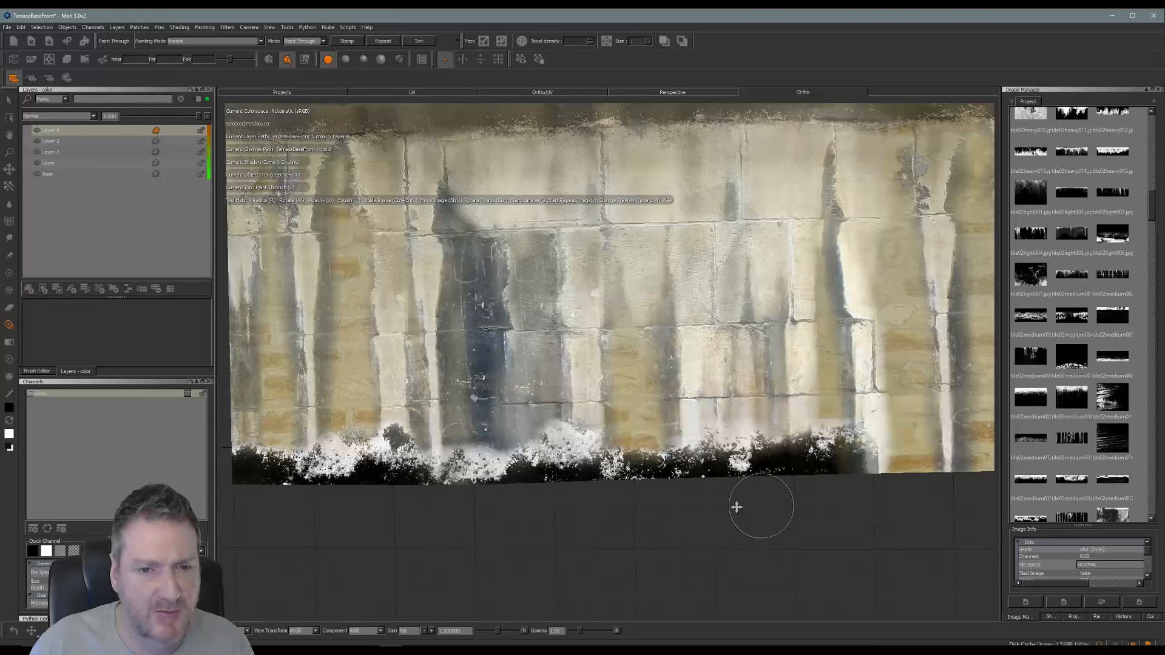
# Step: Align the grunge strip with the end of the painted base band and extend the grunge along the base to the plain brick
pyautogui.keyDown('alt'); pyautogui.moveTo(736, 508); pyautogui.dragTo(396, 503, button='middle'); pyautogui.keyUp('alt')
pyautogui.keyDown('alt'); pyautogui.moveTo(534, 496); pyautogui.dragTo(665, 472); pyautogui.keyUp('alt')
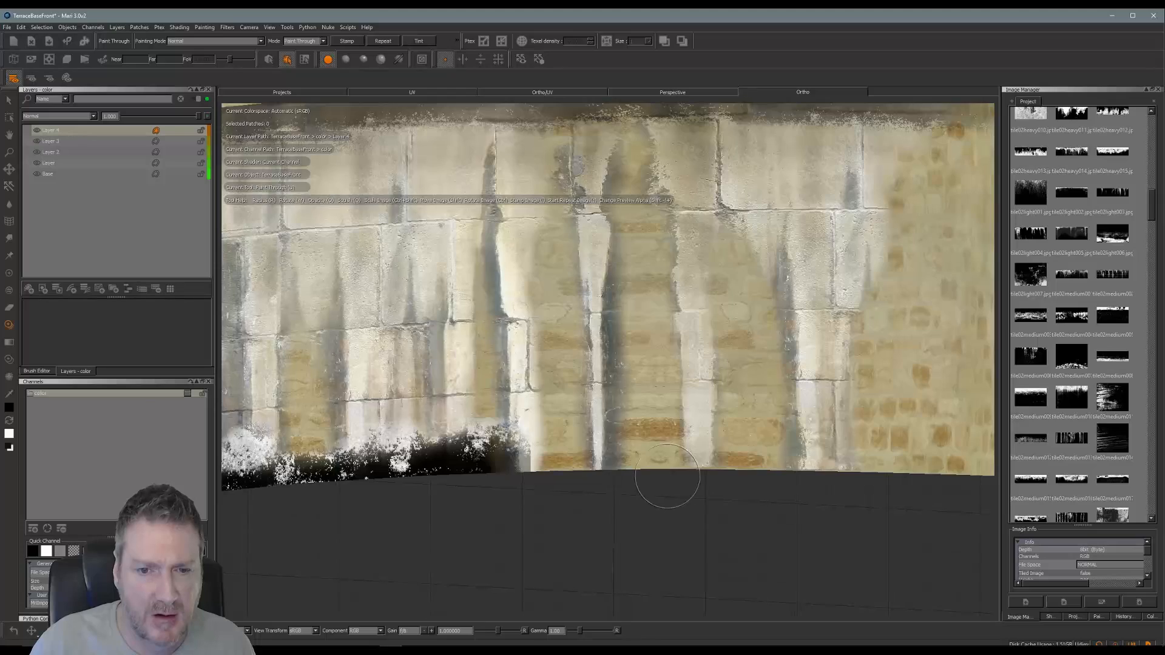
pyautogui.moveTo(895, 442)
pyautogui.keyDown('shift'); pyautogui.mouseDown()
pyautogui.moveTo(717, 451)
pyautogui.moveTo(920, 452)
pyautogui.mouseUp(); pyautogui.keyUp('shift')
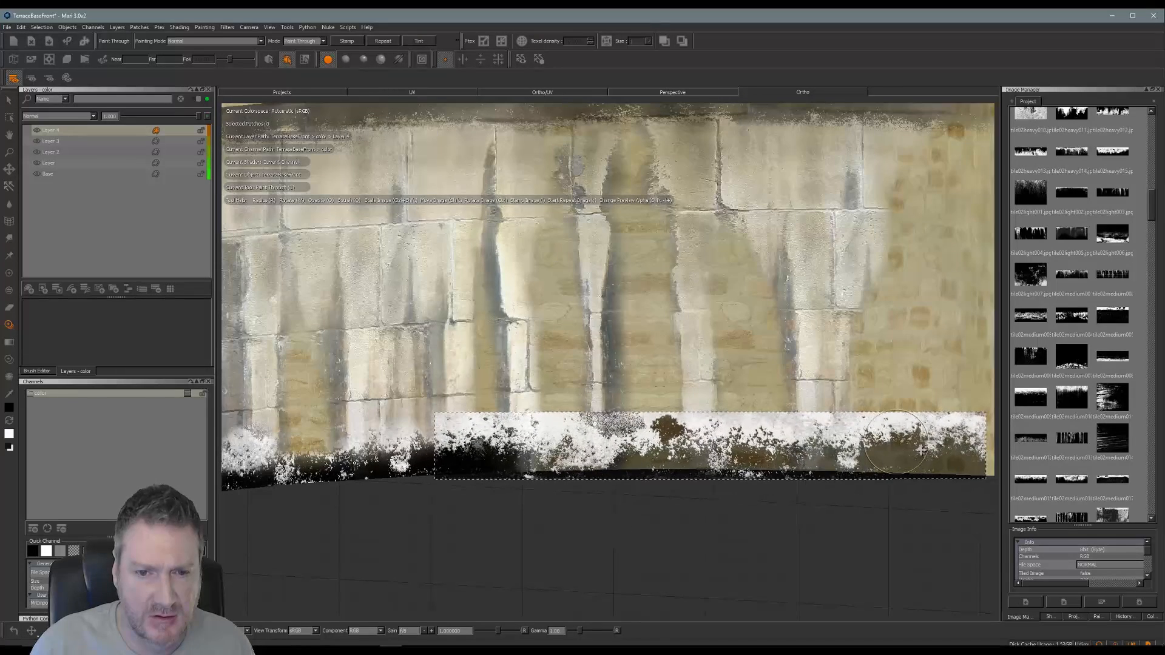
pyautogui.moveTo(571, 470)
pyautogui.mouseDown()
pyautogui.moveTo(616, 479)
pyautogui.moveTo(598, 475)
pyautogui.mouseUp()
pyautogui.moveTo(574, 471); pyautogui.dragTo(561, 467)
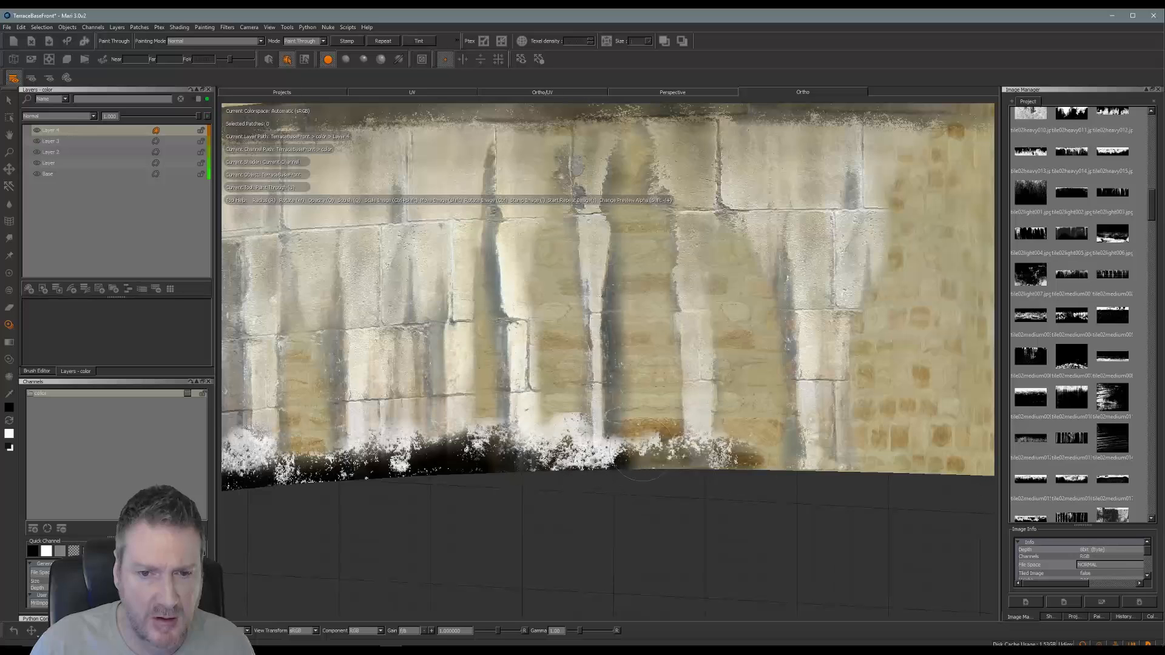
pyautogui.moveTo(854, 454); pyautogui.dragTo(836, 454)
pyautogui.moveTo(841, 455); pyautogui.dragTo(962, 474)
pyautogui.moveTo(879, 480)
pyautogui.mouseDown()
pyautogui.moveTo(947, 460)
pyautogui.moveTo(743, 475)
pyautogui.mouseUp()
pyautogui.moveTo(722, 474)
pyautogui.mouseDown()
pyautogui.moveTo(655, 470)
pyautogui.moveTo(743, 481)
pyautogui.mouseUp()
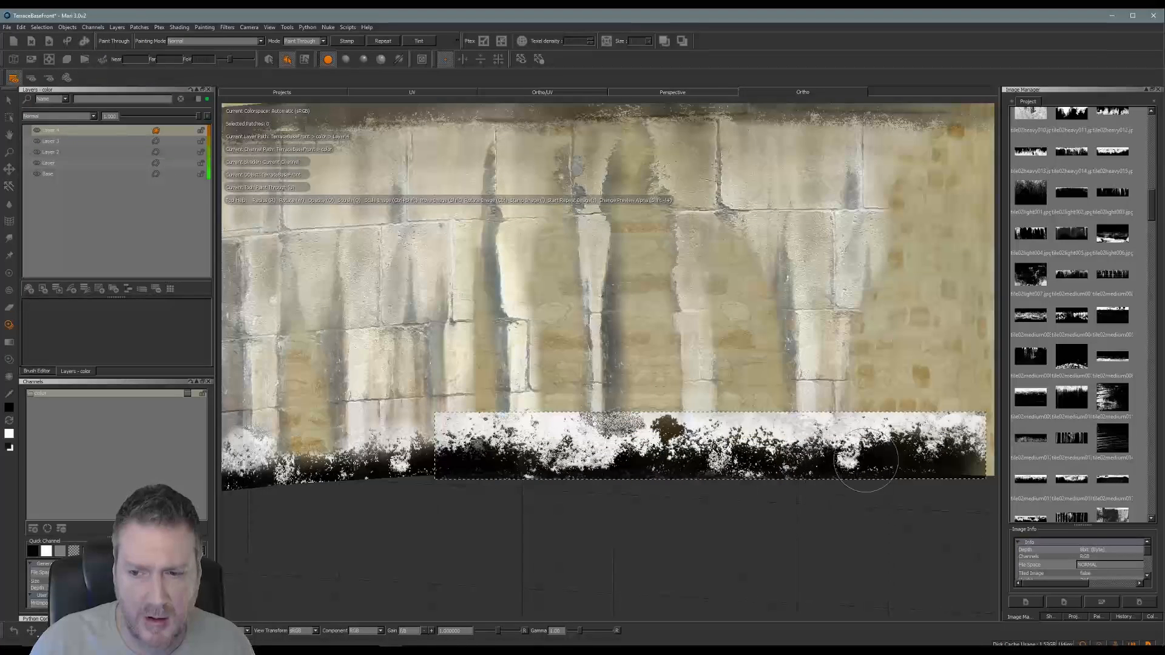
pyautogui.moveTo(866, 460); pyautogui.dragTo(569, 477)
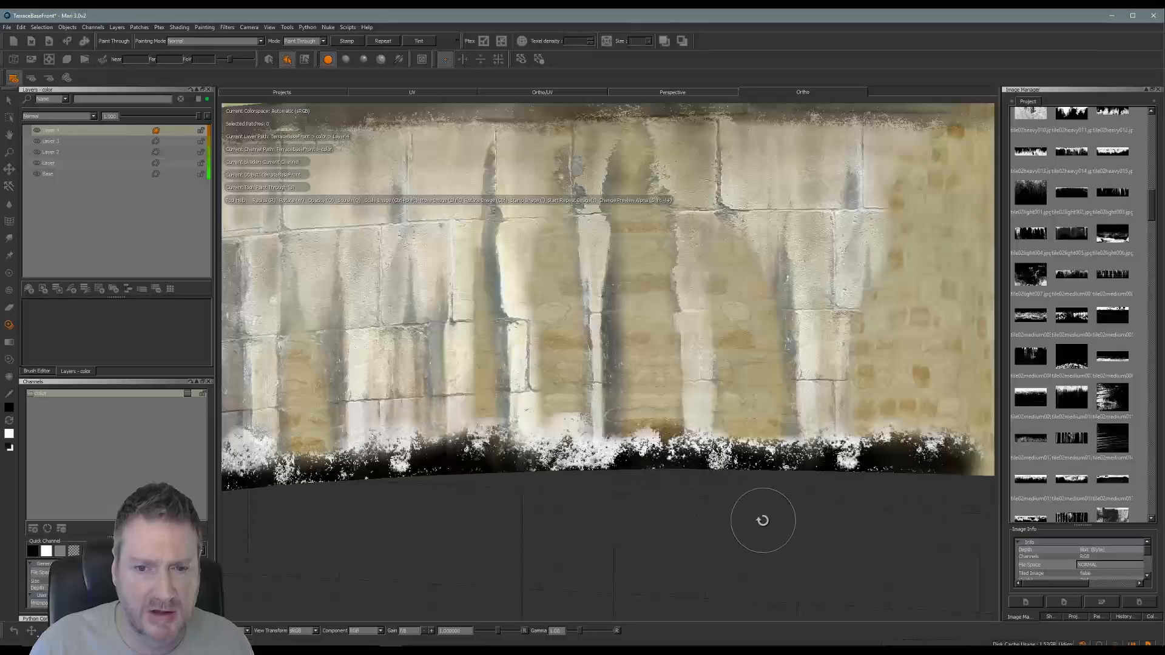
# Step: Go to the second stained section beside the wall's outer corner, place the grunge strip along its base, and paint it
pyautogui.keyDown('alt'); pyautogui.moveTo(761, 517); pyautogui.dragTo(528, 504, button='middle'); pyautogui.keyUp('alt')
pyautogui.keyDown('alt'); pyautogui.moveTo(572, 507); pyautogui.dragTo(489, 505, button='right'); pyautogui.keyUp('alt')
pyautogui.keyDown('alt'); pyautogui.moveTo(633, 483); pyautogui.dragTo(275, 465, button='middle'); pyautogui.keyUp('alt')
pyautogui.keyDown('alt'); pyautogui.moveTo(326, 457); pyautogui.dragTo(763, 474); pyautogui.keyUp('alt')
pyautogui.keyDown('alt'); pyautogui.moveTo(763, 475); pyautogui.dragTo(874, 466, button='right'); pyautogui.keyUp('alt')
pyautogui.keyDown('alt'); pyautogui.moveTo(757, 457); pyautogui.dragTo(583, 452, button='middle'); pyautogui.keyUp('alt')
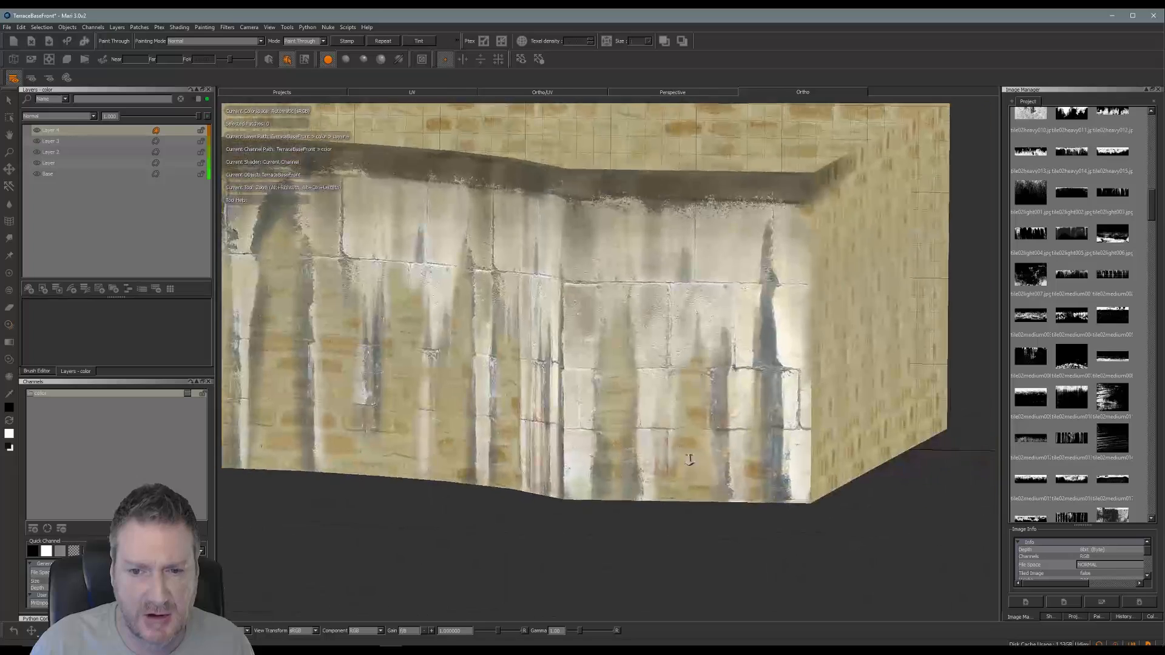
pyautogui.keyDown('alt'); pyautogui.moveTo(692, 463); pyautogui.dragTo(755, 453, button='right'); pyautogui.keyUp('alt')
pyautogui.keyDown('alt'); pyautogui.moveTo(754, 453); pyautogui.dragTo(701, 447); pyautogui.keyUp('alt')
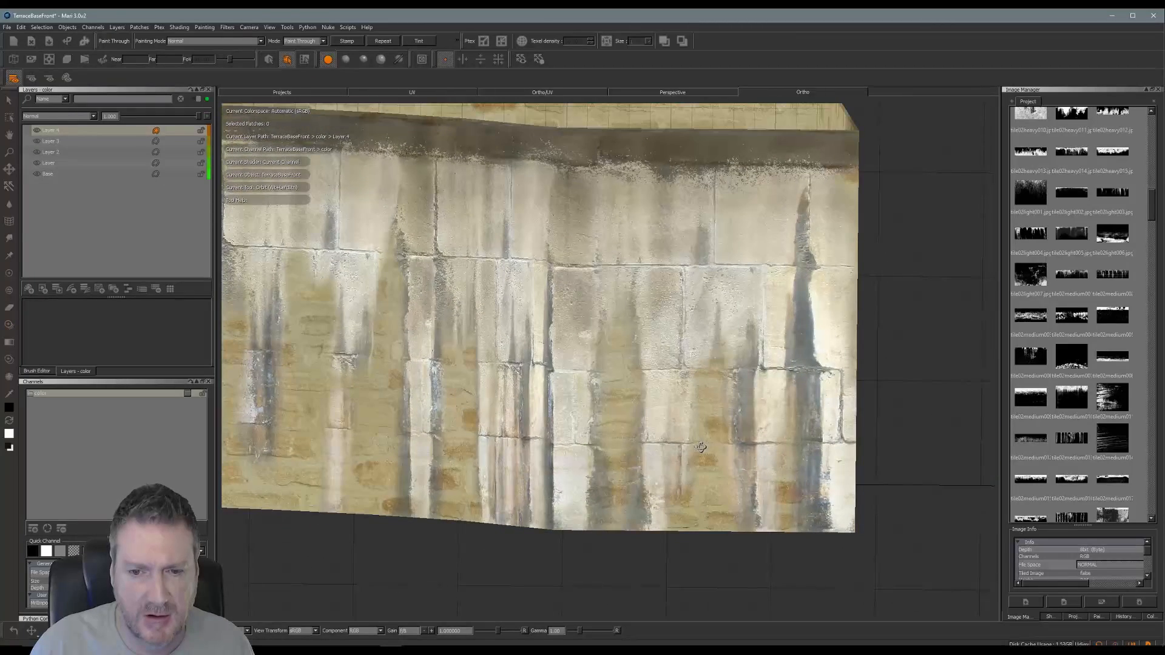
pyautogui.moveTo(841, 478)
pyautogui.keyDown('shift'); pyautogui.mouseDown()
pyautogui.moveTo(830, 534)
pyautogui.moveTo(698, 510)
pyautogui.moveTo(603, 528)
pyautogui.mouseUp(); pyautogui.keyUp('shift')
pyautogui.moveTo(576, 526)
pyautogui.mouseDown()
pyautogui.moveTo(516, 529)
pyautogui.moveTo(625, 534)
pyautogui.moveTo(598, 528)
pyautogui.mouseUp()
pyautogui.moveTo(582, 523)
pyautogui.mouseDown()
pyautogui.moveTo(566, 518)
pyautogui.moveTo(881, 521)
pyautogui.moveTo(786, 537)
pyautogui.moveTo(631, 512)
pyautogui.mouseUp()
pyautogui.moveTo(551, 529); pyautogui.dragTo(709, 565)
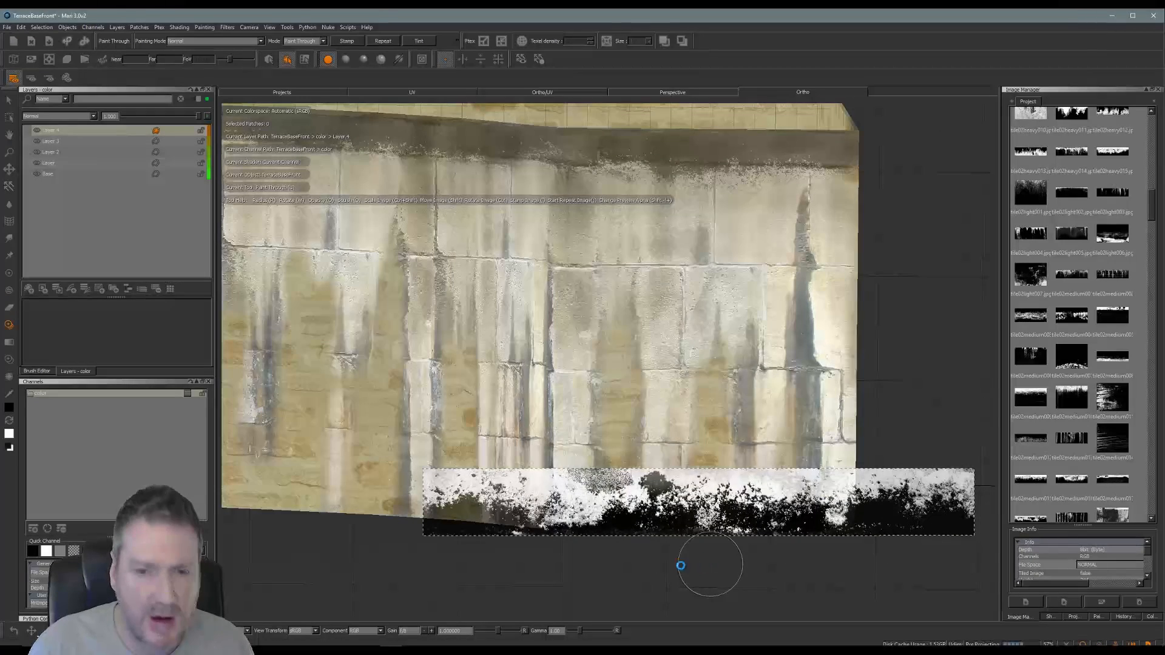
# Step: Position and tilt the grunge strip along the adjoining curved base of the second stained section and paint it over the seam
pyautogui.keyDown('alt'); pyautogui.moveTo(693, 539); pyautogui.dragTo(761, 486, button='middle'); pyautogui.keyUp('alt')
pyautogui.keyDown('alt'); pyautogui.moveTo(761, 485); pyautogui.dragTo(779, 449); pyautogui.keyUp('alt')
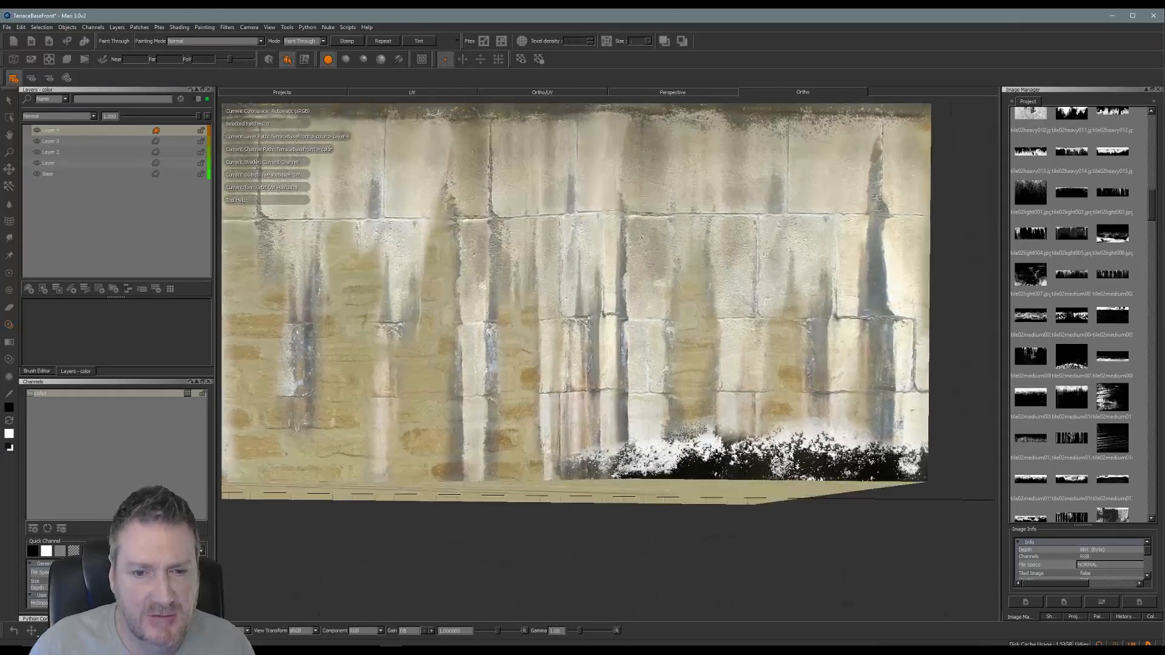
pyautogui.moveTo(390, 452)
pyautogui.keyDown('alt'); pyautogui.mouseDown()
pyautogui.moveTo(411, 486)
pyautogui.moveTo(429, 490)
pyautogui.moveTo(418, 470)
pyautogui.mouseUp(); pyautogui.keyUp('alt')
pyautogui.keyDown('alt'); pyautogui.moveTo(419, 471); pyautogui.dragTo(544, 430, button='middle'); pyautogui.keyUp('alt')
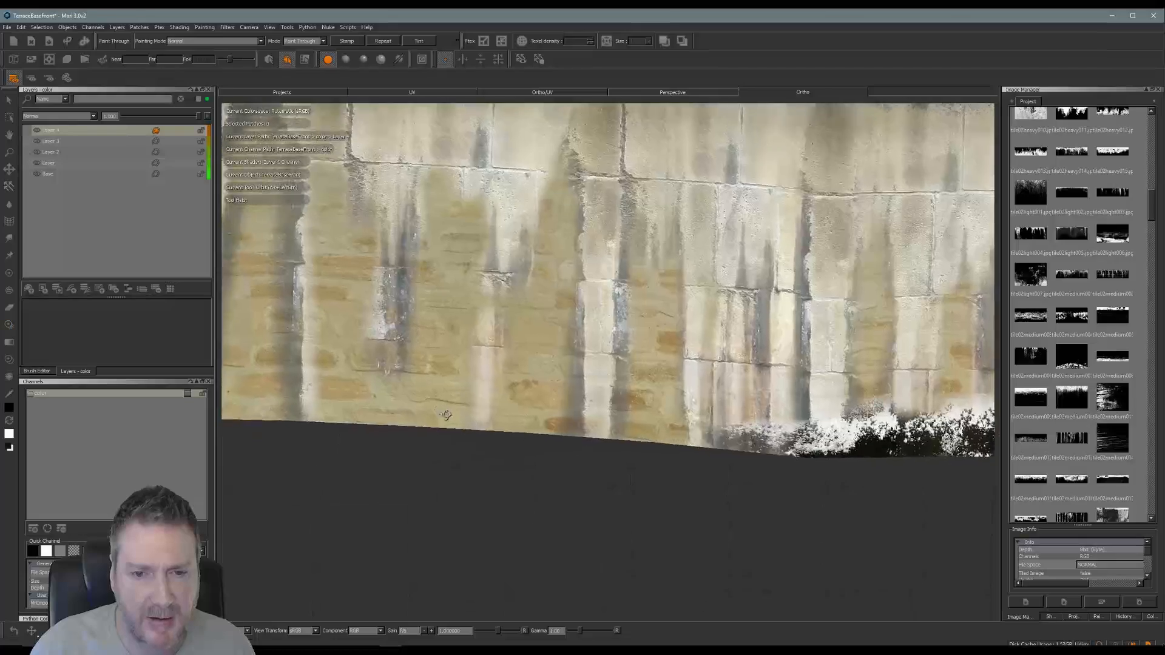
pyautogui.keyDown('alt'); pyautogui.moveTo(545, 431); pyautogui.dragTo(537, 422); pyautogui.keyUp('alt')
pyautogui.moveTo(697, 431)
pyautogui.keyDown('alt'); pyautogui.mouseDown()
pyautogui.moveTo(473, 411)
pyautogui.moveTo(478, 421)
pyautogui.moveTo(458, 434)
pyautogui.mouseUp(); pyautogui.keyUp('alt')
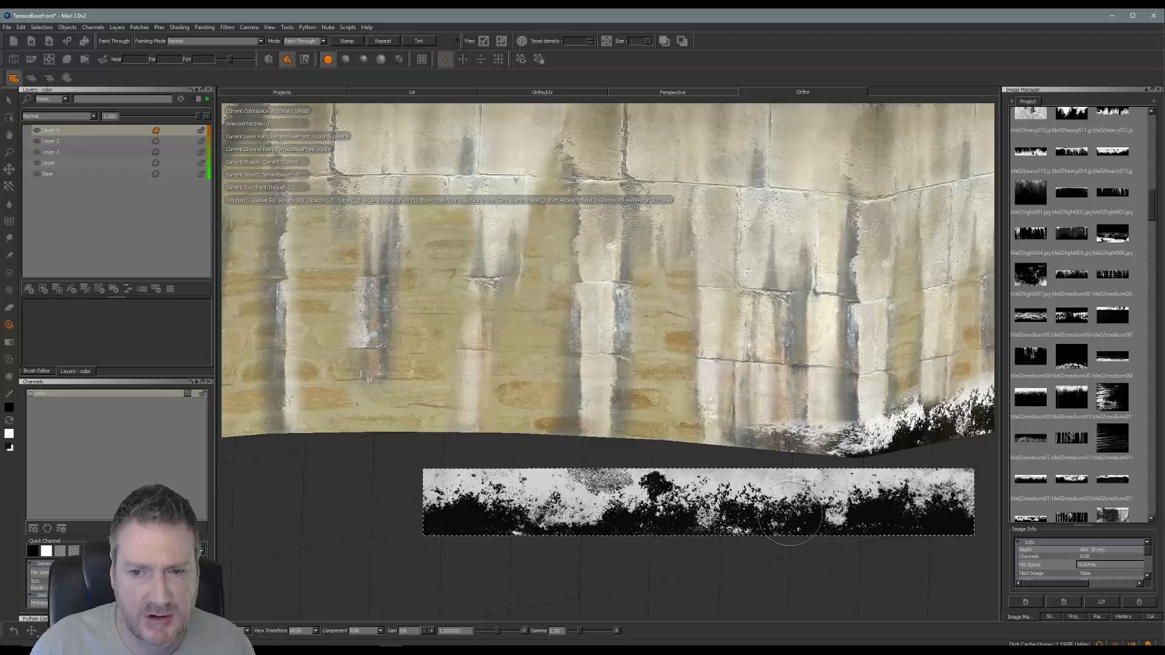
pyautogui.moveTo(760, 508)
pyautogui.keyDown('shift'); pyautogui.mouseDown()
pyautogui.moveTo(734, 472)
pyautogui.moveTo(738, 435)
pyautogui.mouseUp(); pyautogui.keyUp('shift')
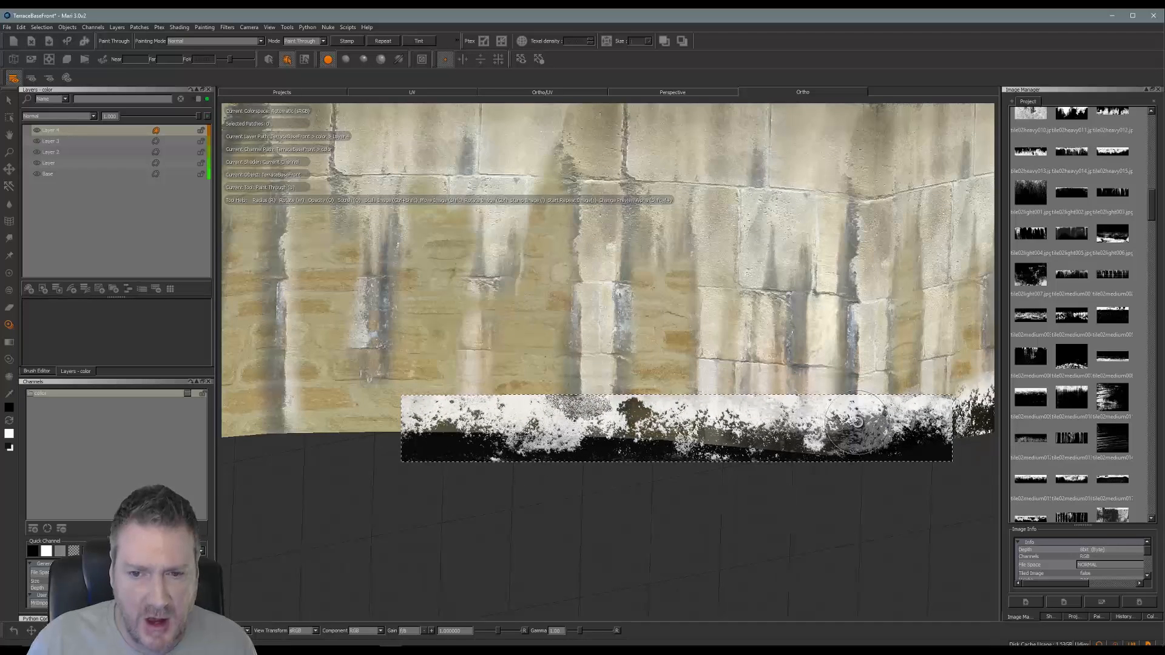
pyautogui.moveTo(857, 422)
pyautogui.keyDown('ctrl'); pyautogui.mouseDown()
pyautogui.moveTo(834, 462)
pyautogui.moveTo(843, 443)
pyautogui.mouseUp(); pyautogui.keyUp('ctrl')
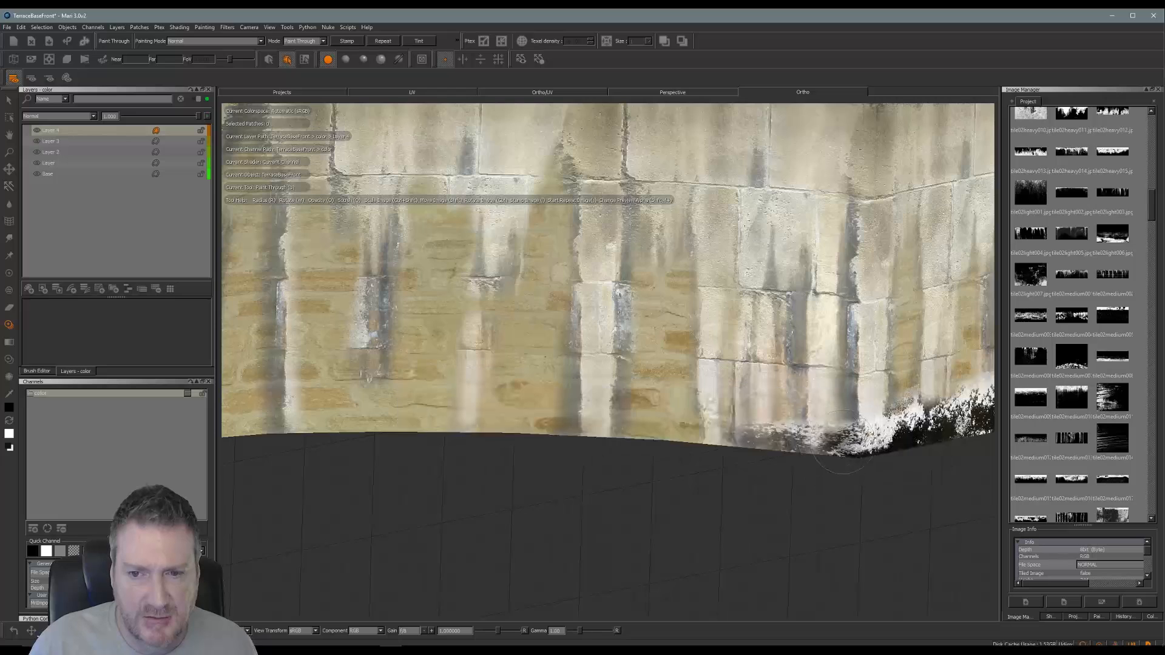
pyautogui.moveTo(744, 429); pyautogui.dragTo(711, 419)
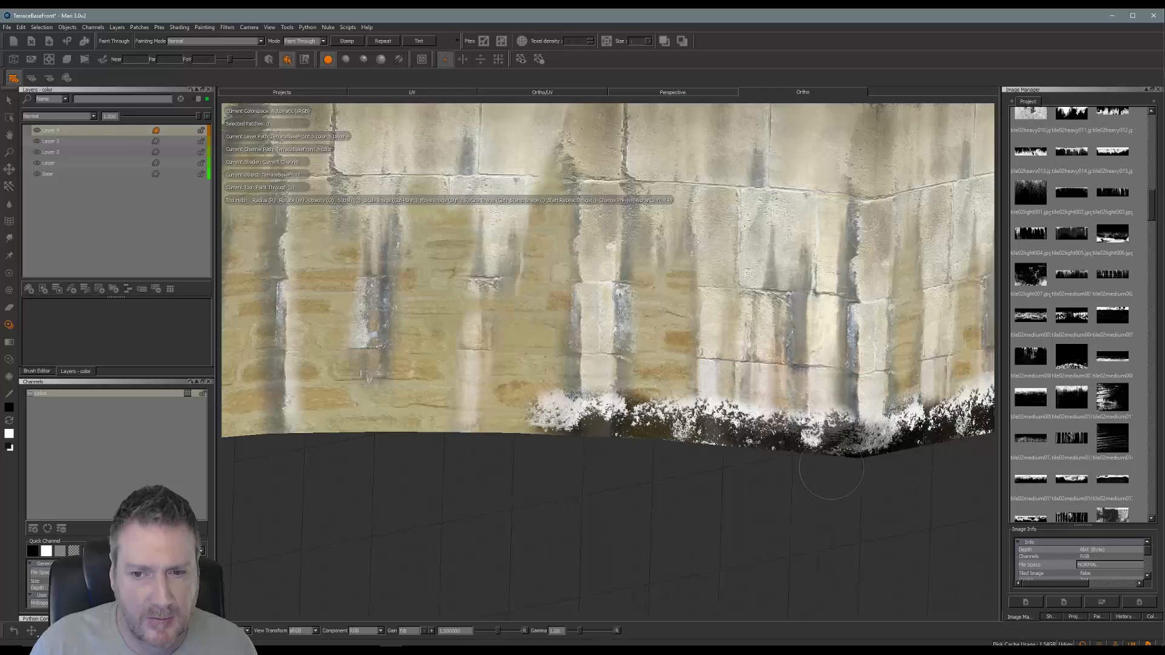
pyautogui.moveTo(711, 444)
pyautogui.mouseDown()
pyautogui.moveTo(681, 452)
pyautogui.moveTo(816, 459)
pyautogui.moveTo(807, 464)
pyautogui.mouseUp()
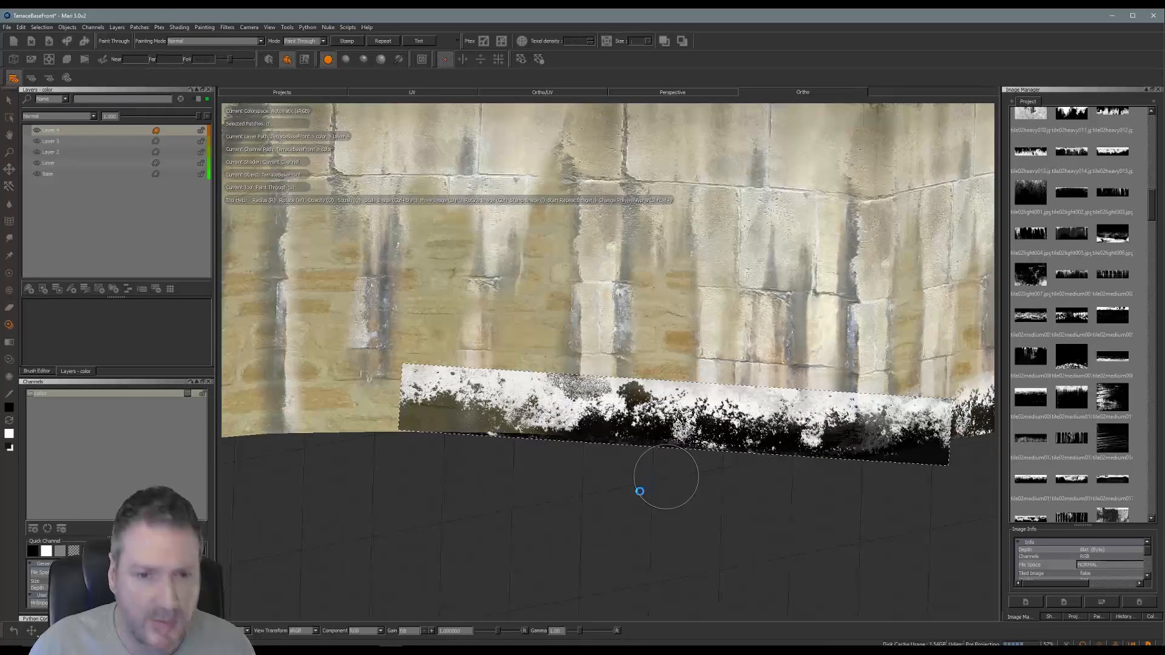
# Step: Level the grunge strip over the remaining base of the second stained section and paint it until it fades into the plain brick
pyautogui.keyDown('alt'); pyautogui.moveTo(603, 494); pyautogui.dragTo(776, 504, button='middle'); pyautogui.keyUp('alt')
pyautogui.keyDown('alt'); pyautogui.moveTo(776, 503); pyautogui.dragTo(597, 477); pyautogui.keyUp('alt')
pyautogui.moveTo(879, 438)
pyautogui.keyDown('ctrl'); pyautogui.mouseDown()
pyautogui.moveTo(884, 428)
pyautogui.moveTo(664, 434)
pyautogui.moveTo(730, 419)
pyautogui.moveTo(368, 434)
pyautogui.mouseUp(); pyautogui.keyUp('ctrl')
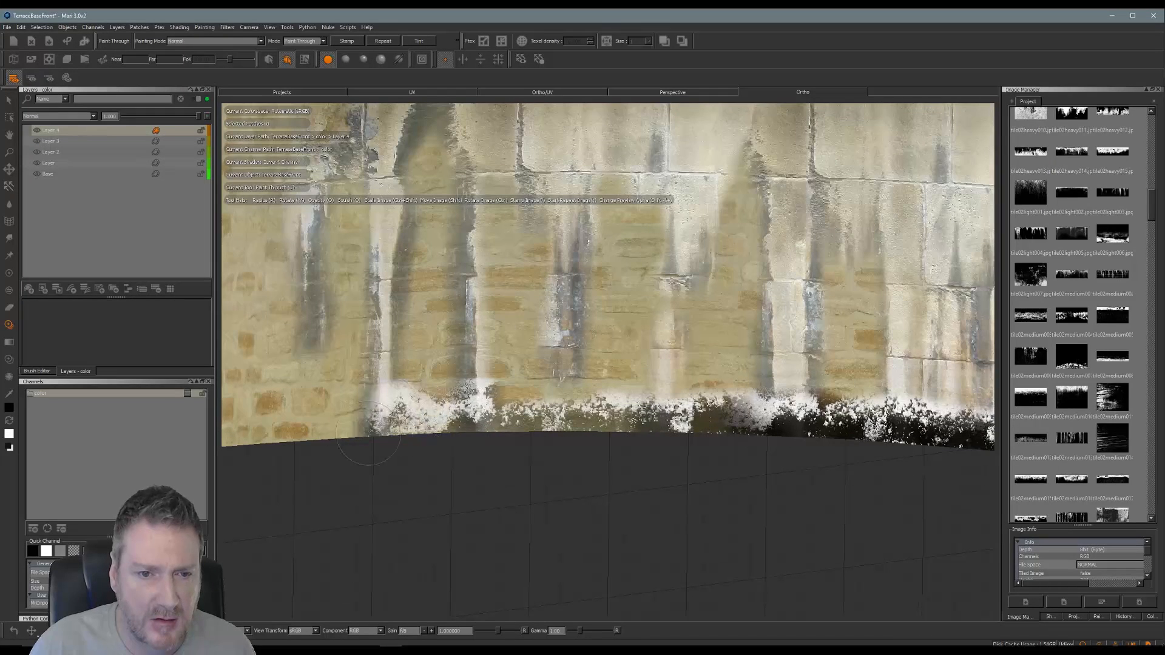
pyautogui.moveTo(504, 455)
pyautogui.mouseDown()
pyautogui.moveTo(427, 433)
pyautogui.moveTo(329, 442)
pyautogui.moveTo(323, 424)
pyautogui.mouseUp()
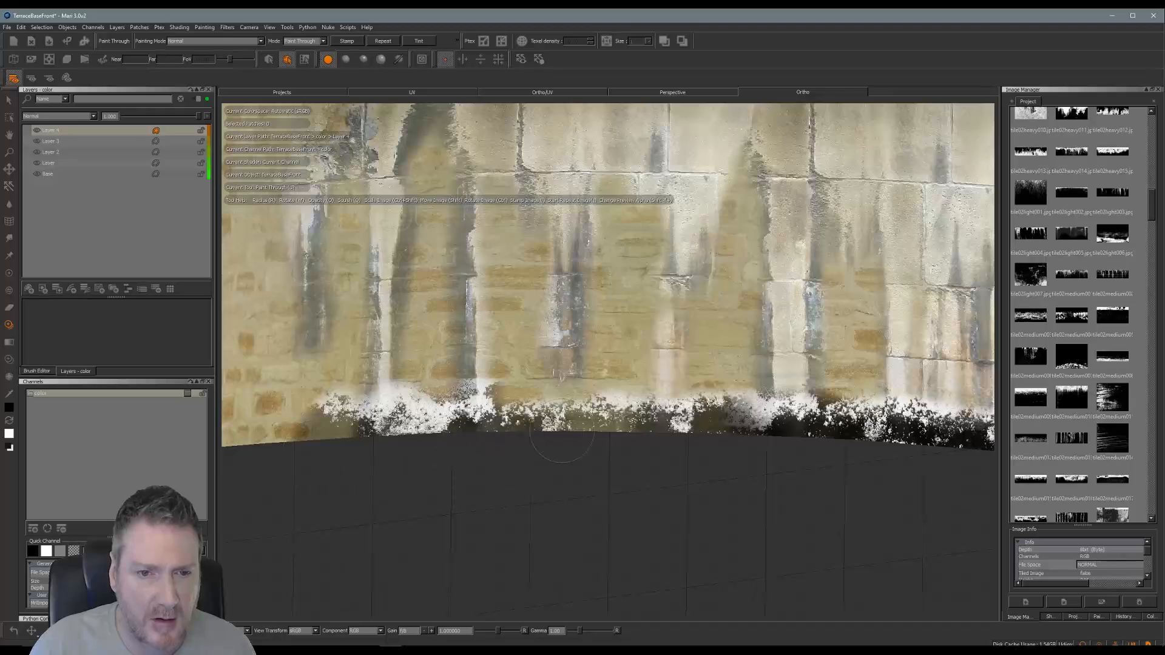
pyautogui.moveTo(562, 430)
pyautogui.mouseDown()
pyautogui.moveTo(749, 435)
pyautogui.moveTo(452, 426)
pyautogui.mouseUp()
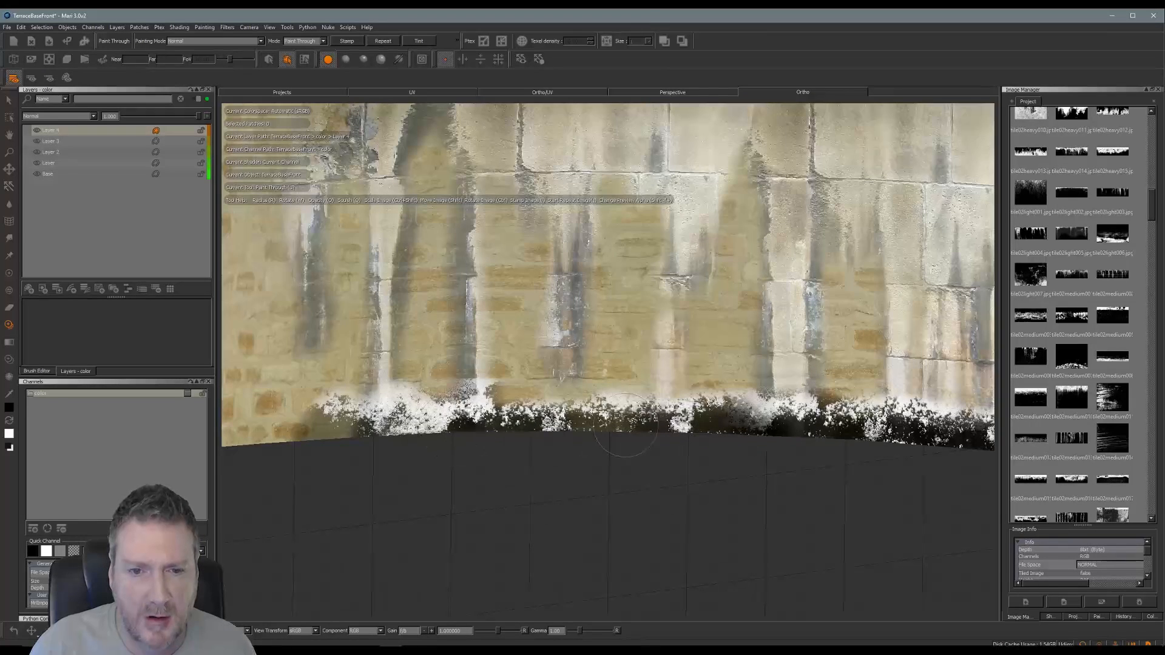
pyautogui.moveTo(625, 425); pyautogui.dragTo(355, 454)
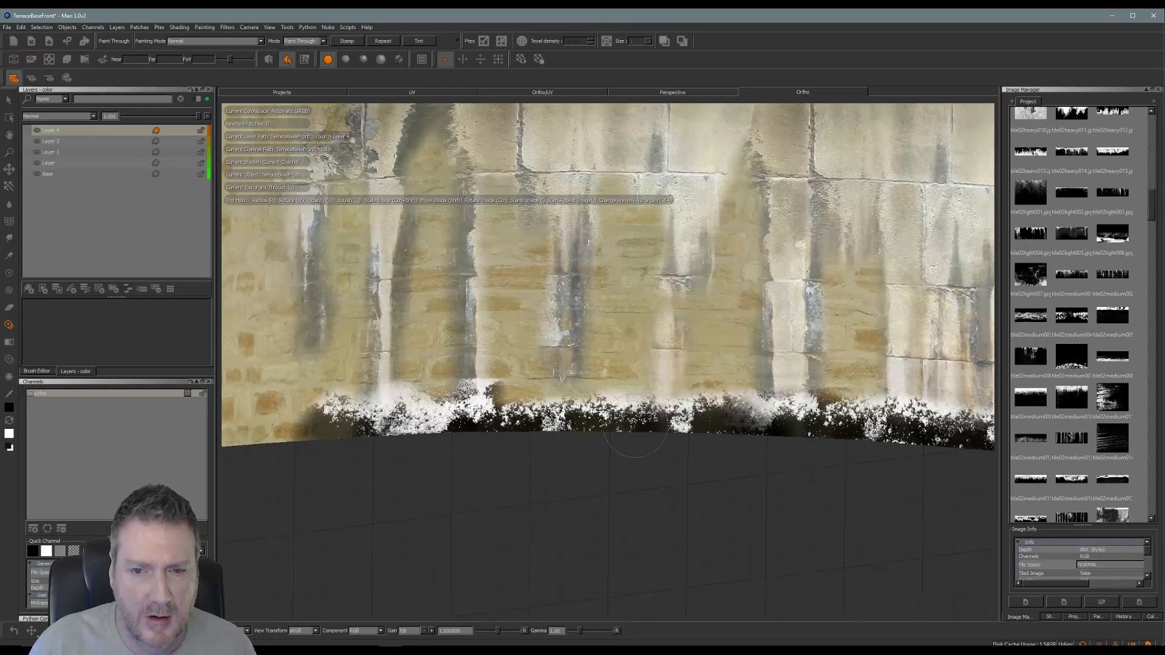
pyautogui.moveTo(636, 426)
pyautogui.mouseDown()
pyautogui.moveTo(811, 446)
pyautogui.moveTo(825, 471)
pyautogui.mouseUp()
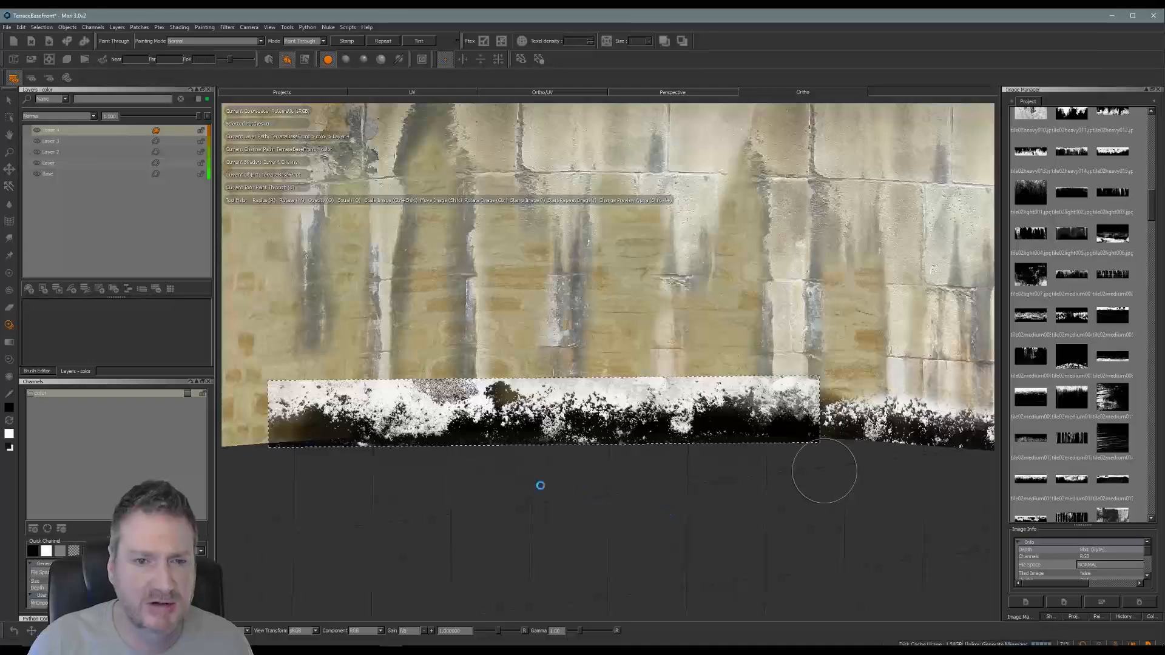
# Step: Move the grunge strip clear below the wall and examine the base grunge across both stained sections
pyautogui.keyDown('alt'); pyautogui.moveTo(486, 473); pyautogui.dragTo(645, 471, button='middle'); pyautogui.keyUp('alt')
pyautogui.keyDown('alt'); pyautogui.moveTo(647, 471); pyautogui.dragTo(556, 474, button='right'); pyautogui.keyUp('alt')
pyautogui.moveTo(556, 474)
pyautogui.keyDown('alt'); pyautogui.mouseDown()
pyautogui.moveTo(520, 476)
pyautogui.moveTo(642, 455)
pyautogui.moveTo(522, 457)
pyautogui.mouseUp(); pyautogui.keyUp('alt')
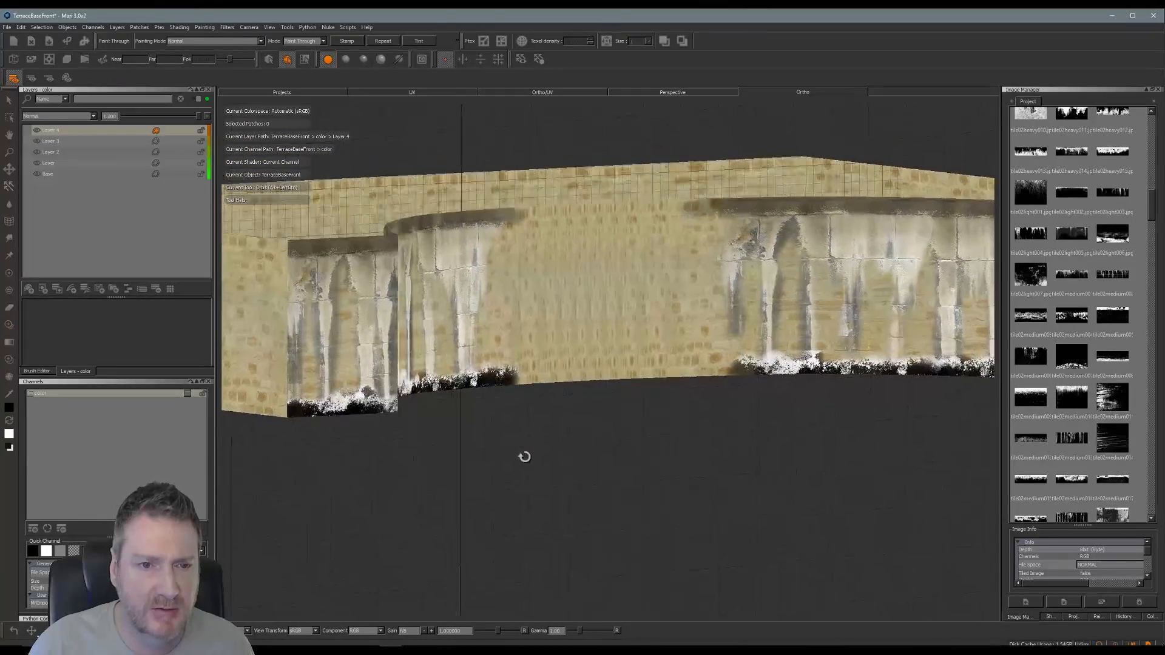
pyautogui.press('j')
pyautogui.keyDown('shift'); pyautogui.moveTo(468, 421); pyautogui.dragTo(493, 508); pyautogui.keyUp('shift')
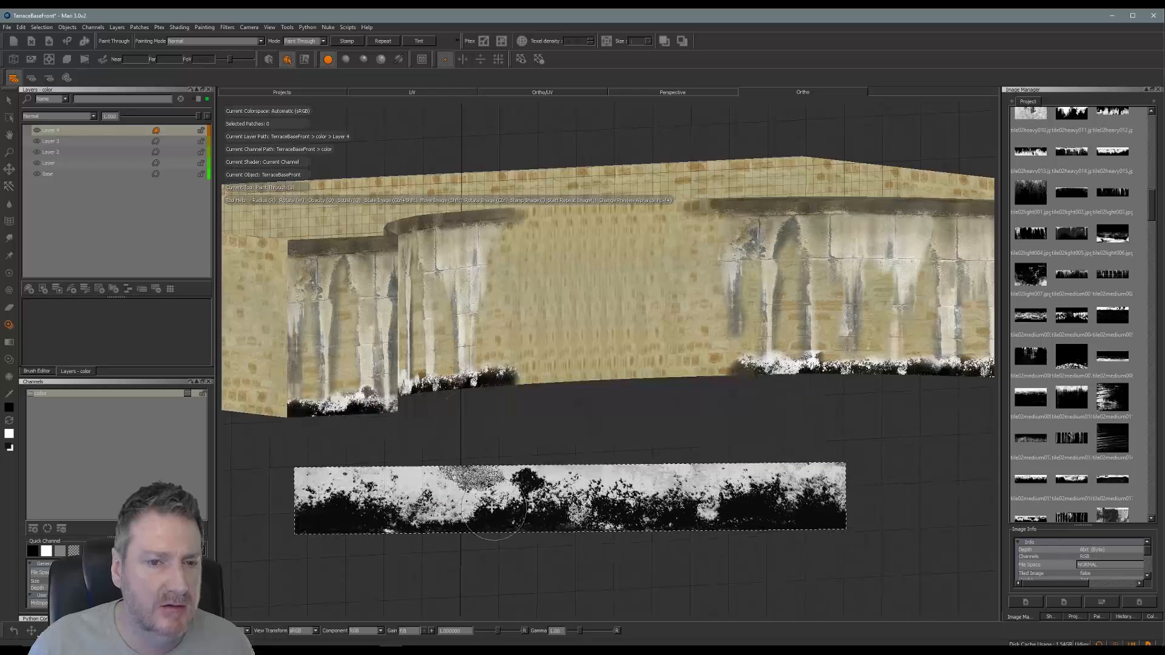
# Step: Blend the base grunge layer with Multiply at slightly reduced opacity, and save the project
pyautogui.click(94, 117)
pyautogui.click(48, 169)
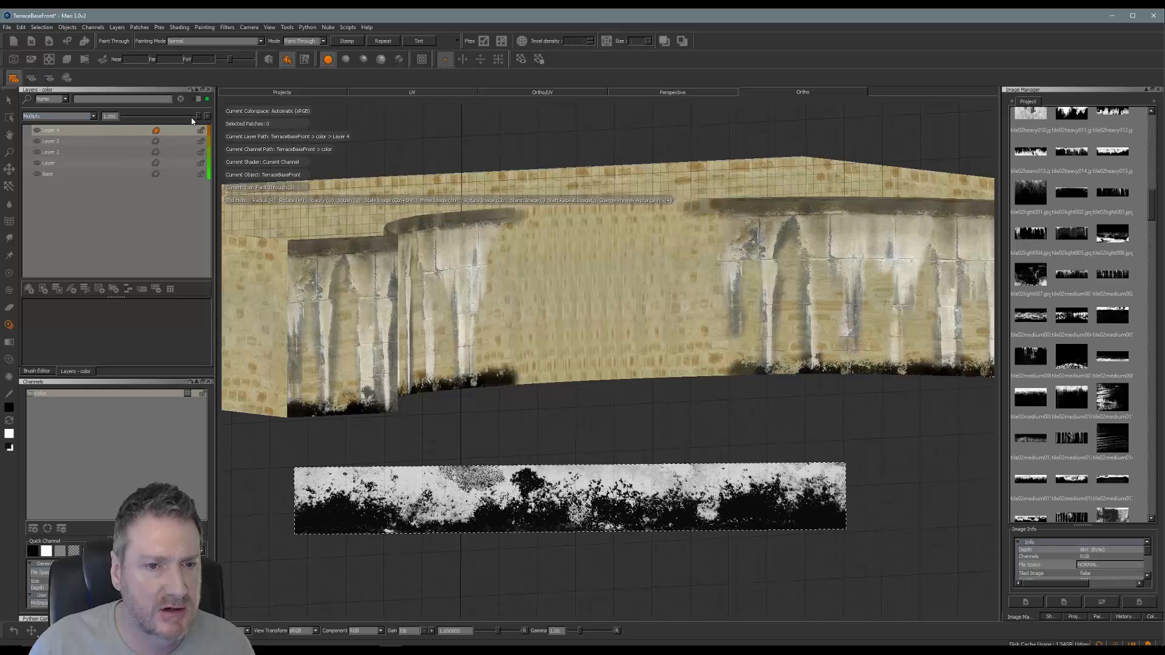
pyautogui.moveTo(191, 120); pyautogui.dragTo(190, 121)
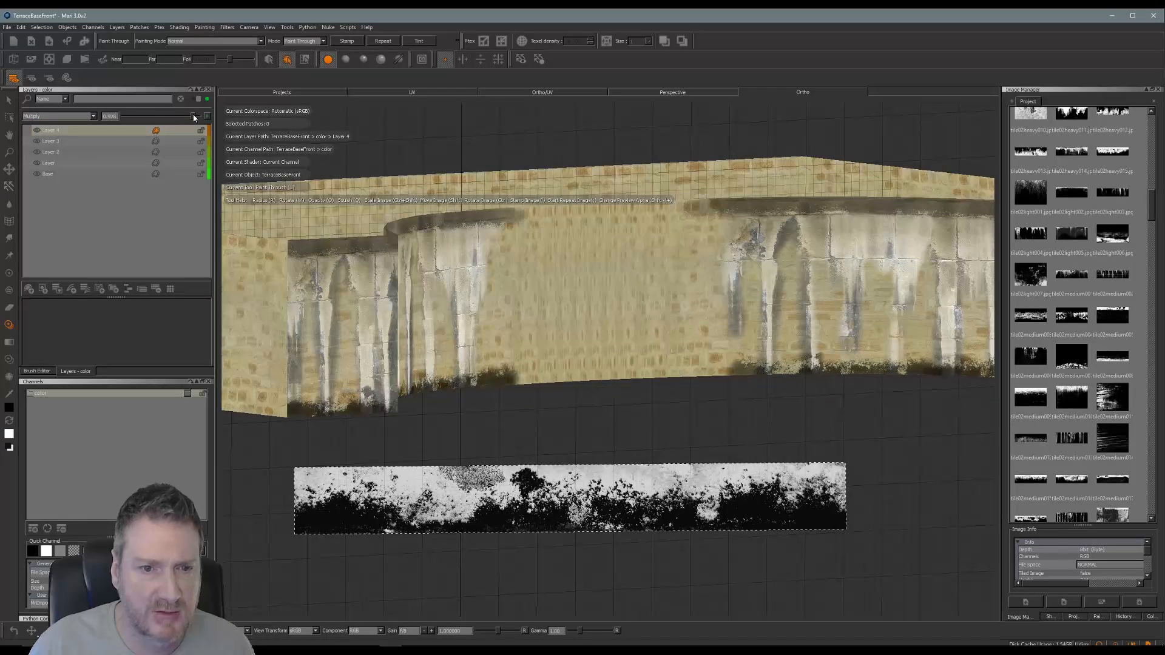
pyautogui.click(7, 29)
pyautogui.click(25, 115)
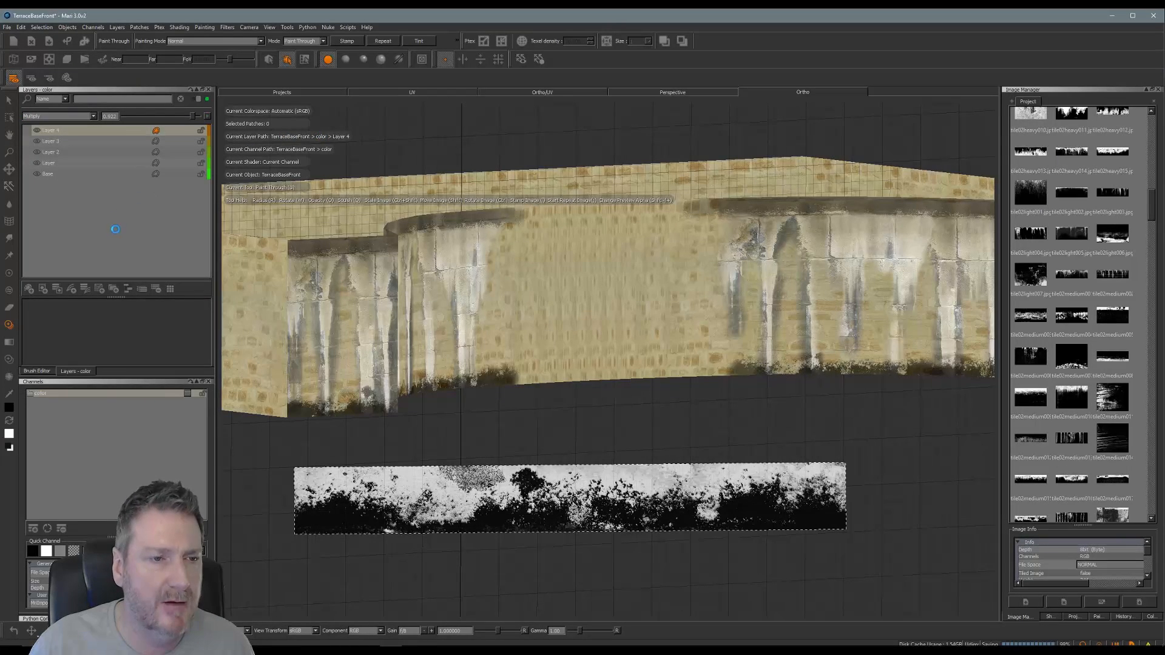
# Step: Export everything flattened from the color channel into F:/Stairs as TerraceBaseFront_Painted.tga, basing the name on the existing TerraceBaseFront.tga
pyautogui.rightClick(136, 397)
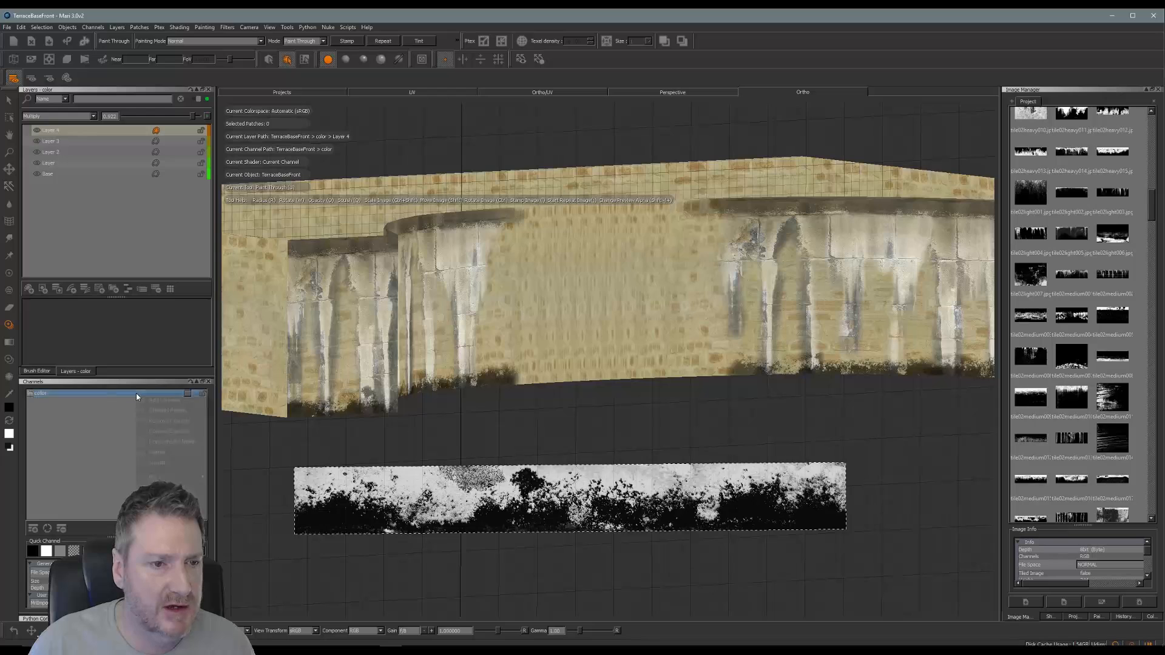
pyautogui.moveTo(182, 544)
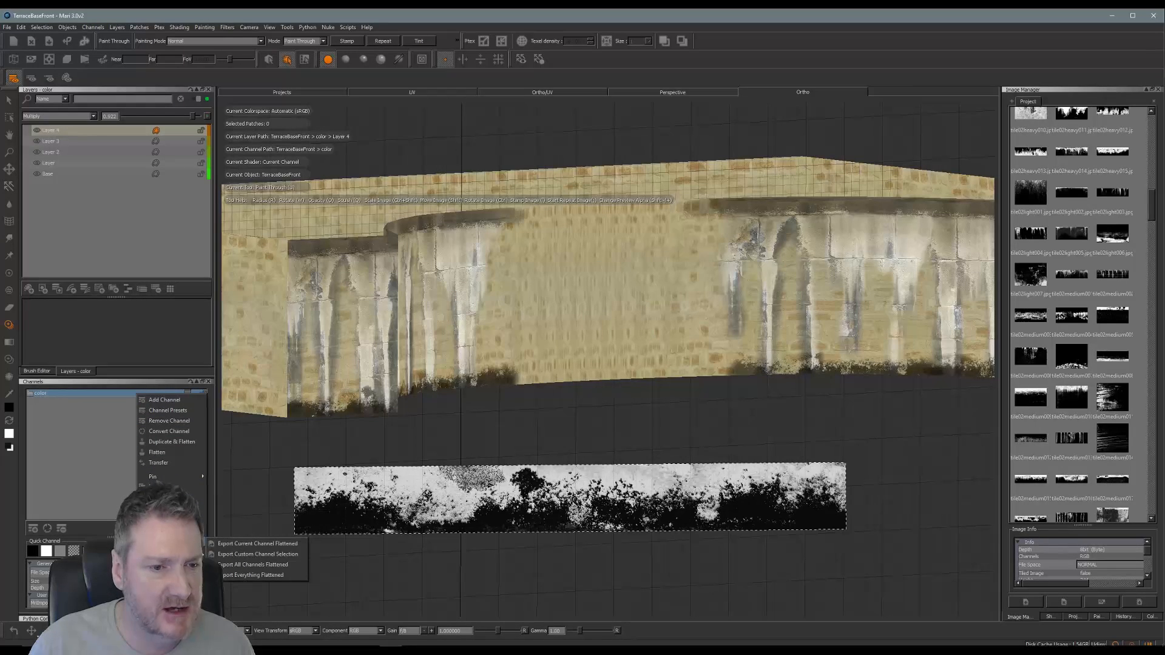
pyautogui.click(267, 575)
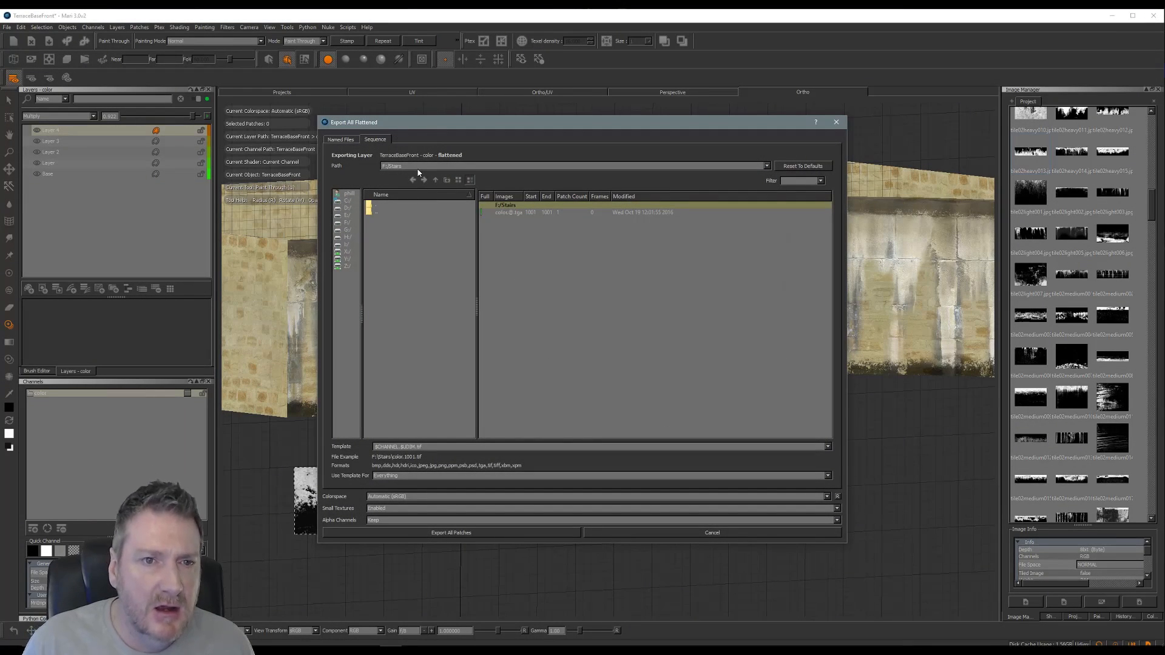
pyautogui.moveTo(436, 447); pyautogui.dragTo(364, 452)
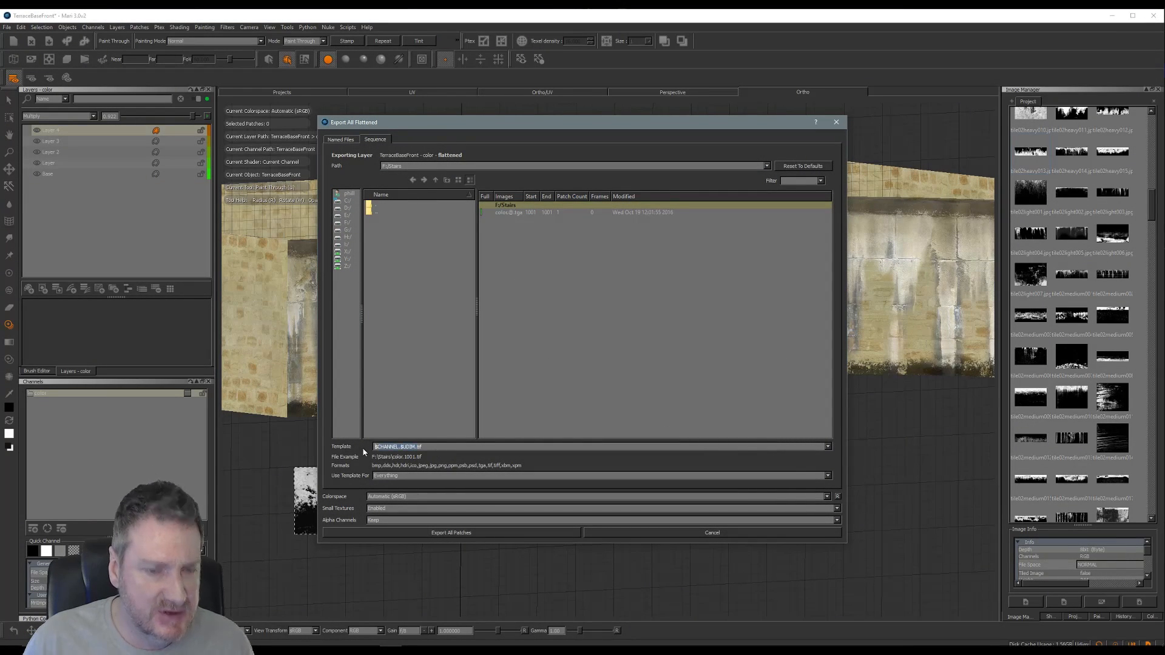
pyautogui.write('*')
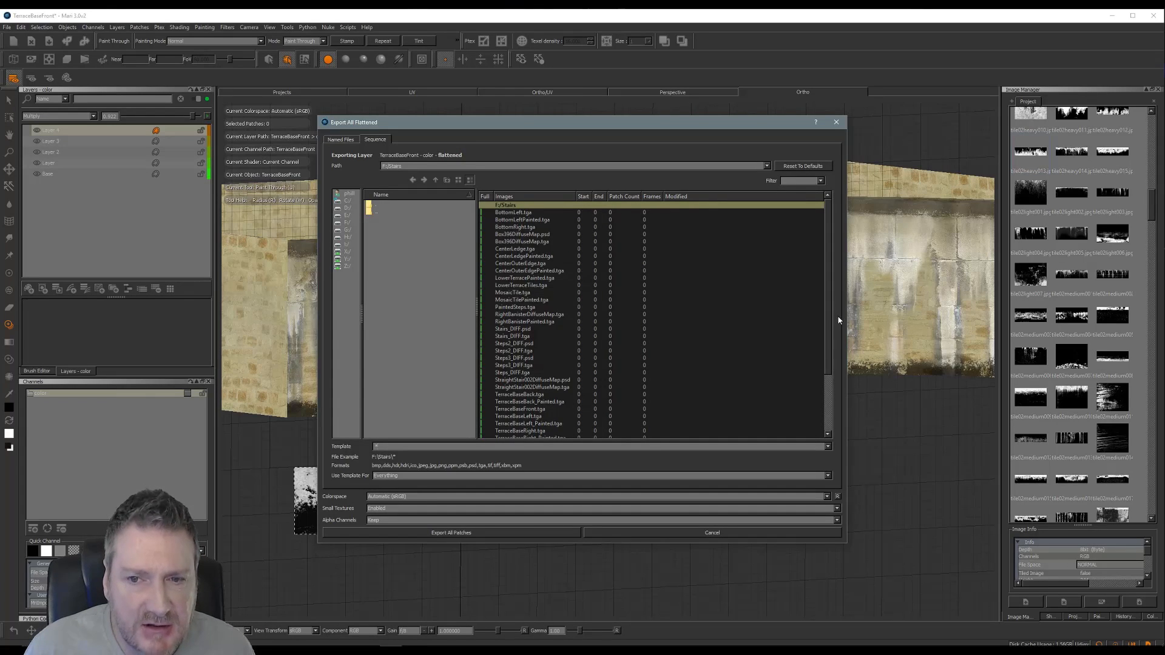
pyautogui.scroll(-3, 828, 326)
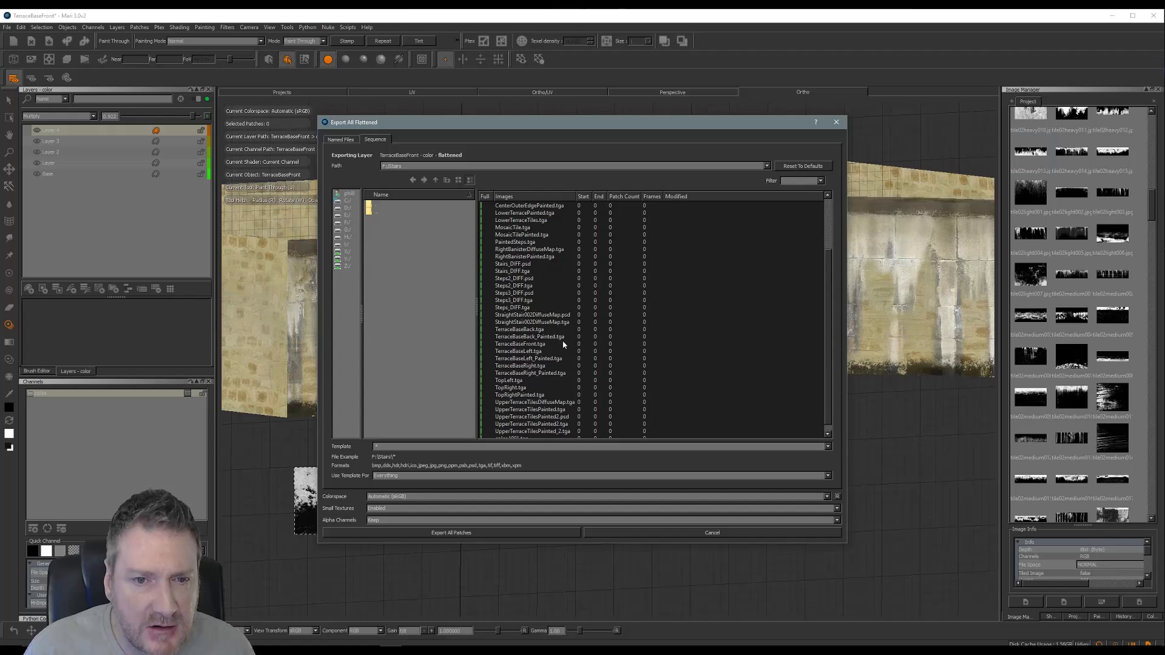
pyautogui.click(527, 344)
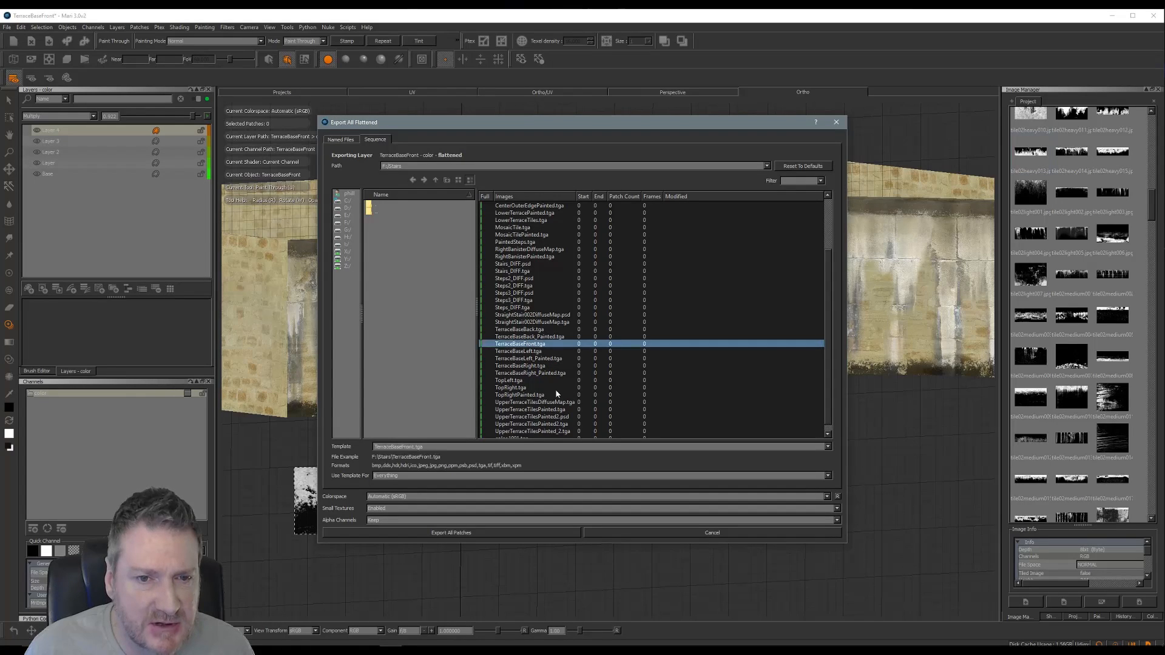
pyautogui.click(428, 447)
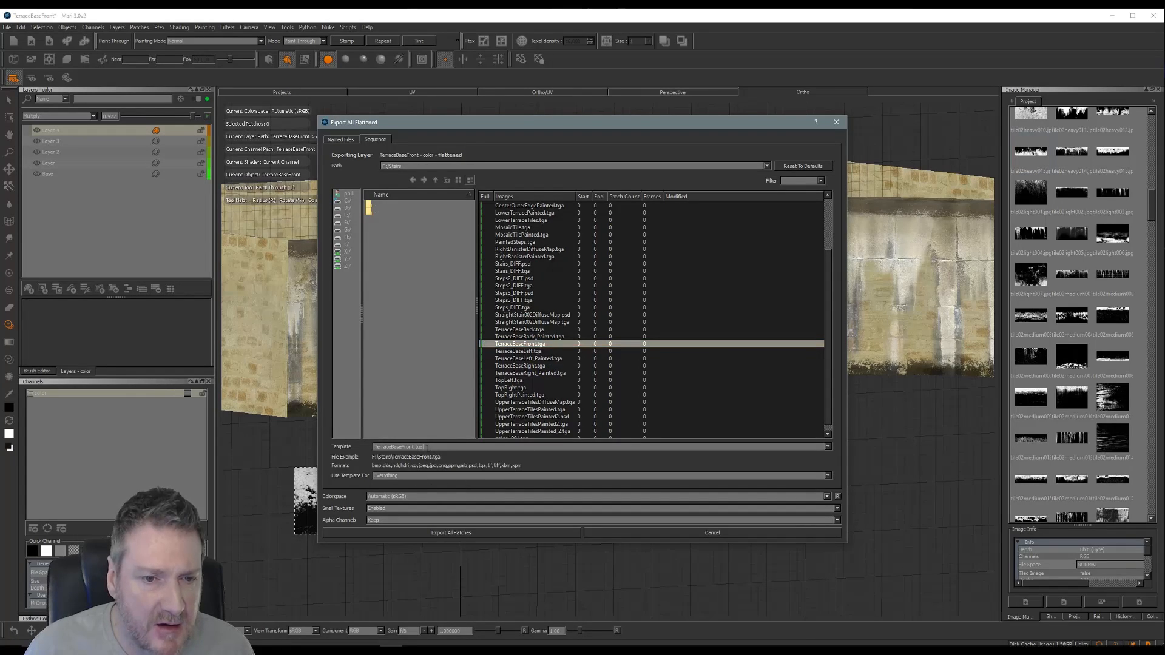
pyautogui.press('BackSpace')
pyautogui.press('BackSpace')
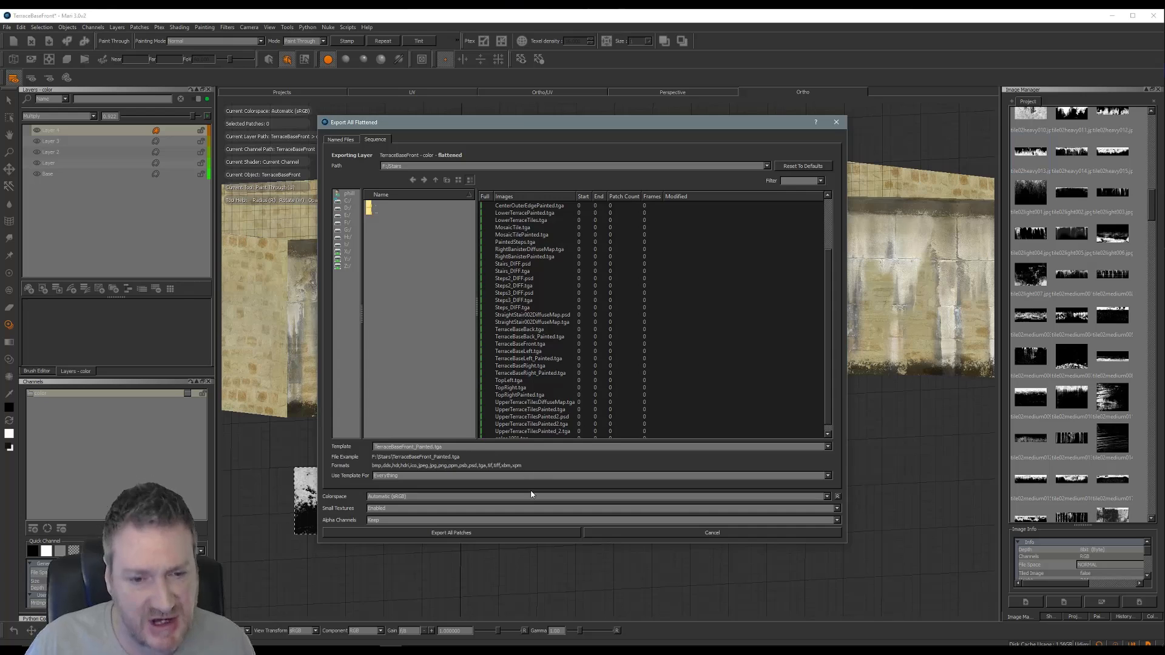
pyautogui.click(463, 534)
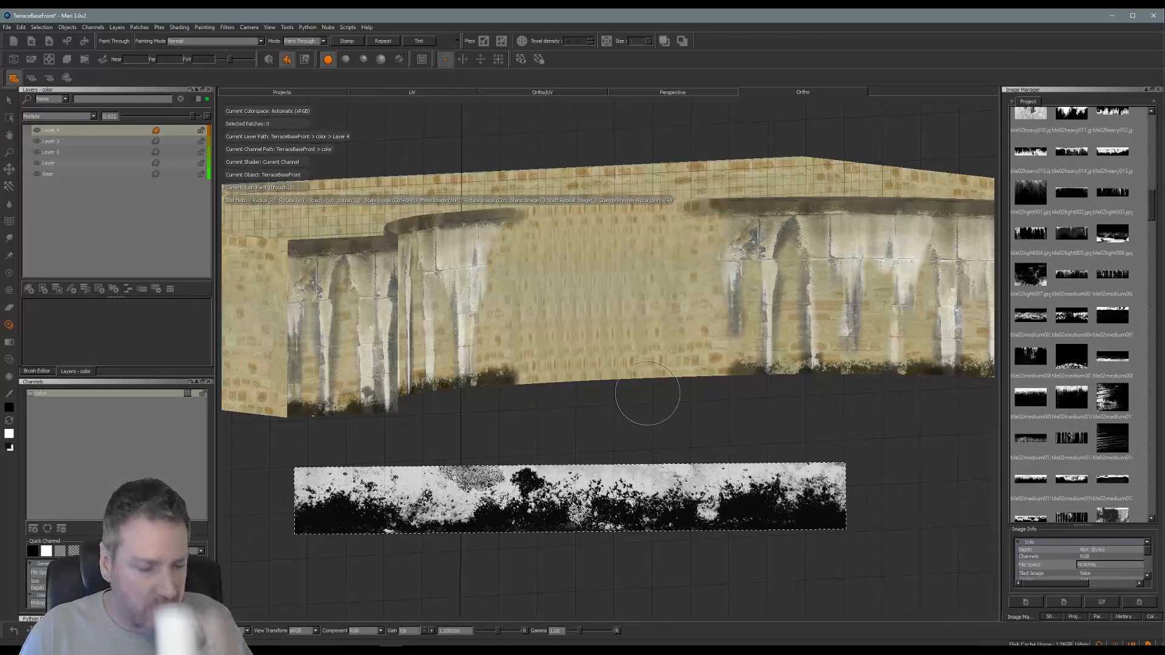
# Step: Switch to 3ds Max and replace the TerraceBaseFront.tga bitmap in the front wall's material with TerraceBaseFront_Painted.tga
pyautogui.click(1112, 15)
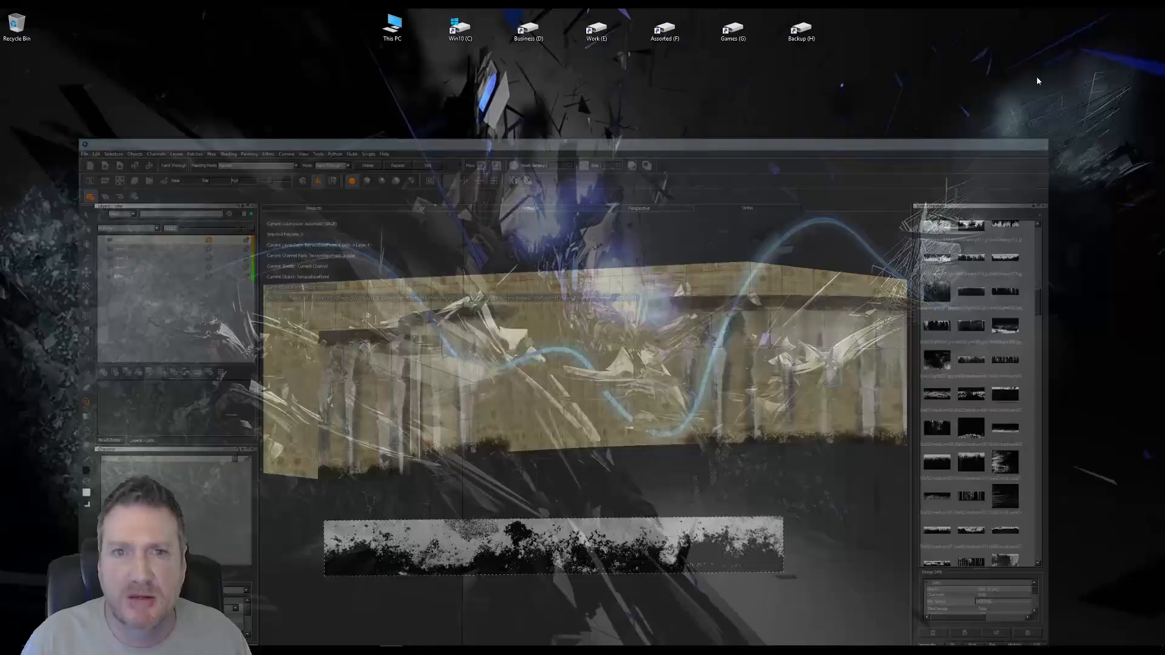
pyautogui.click(486, 652)
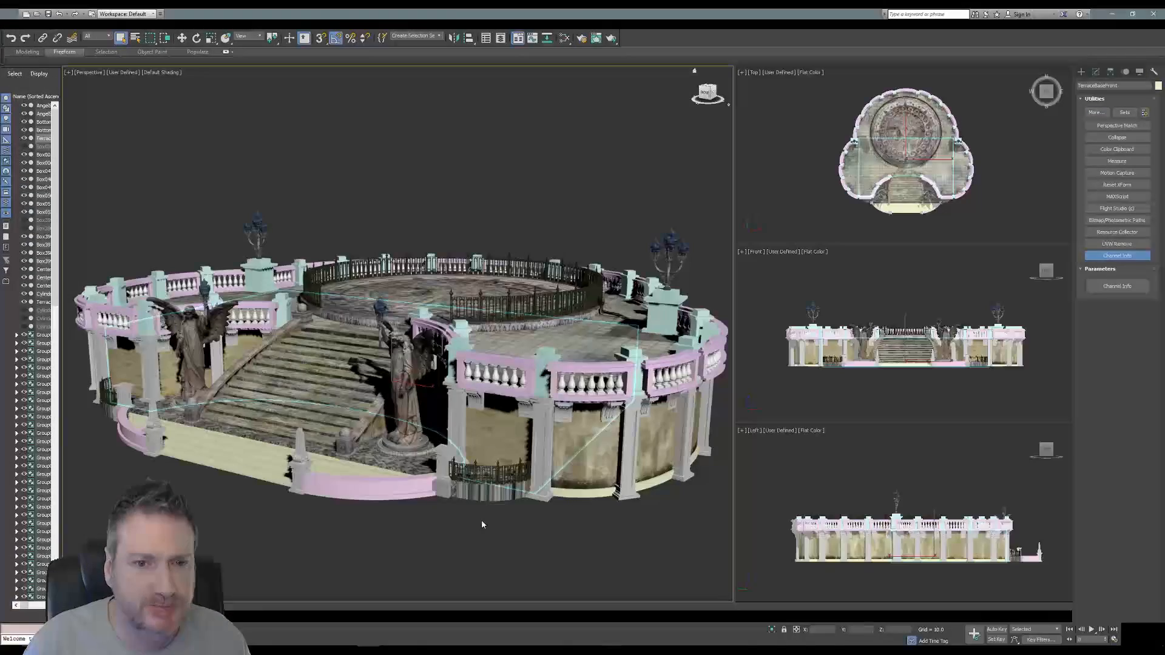
pyautogui.click(565, 38)
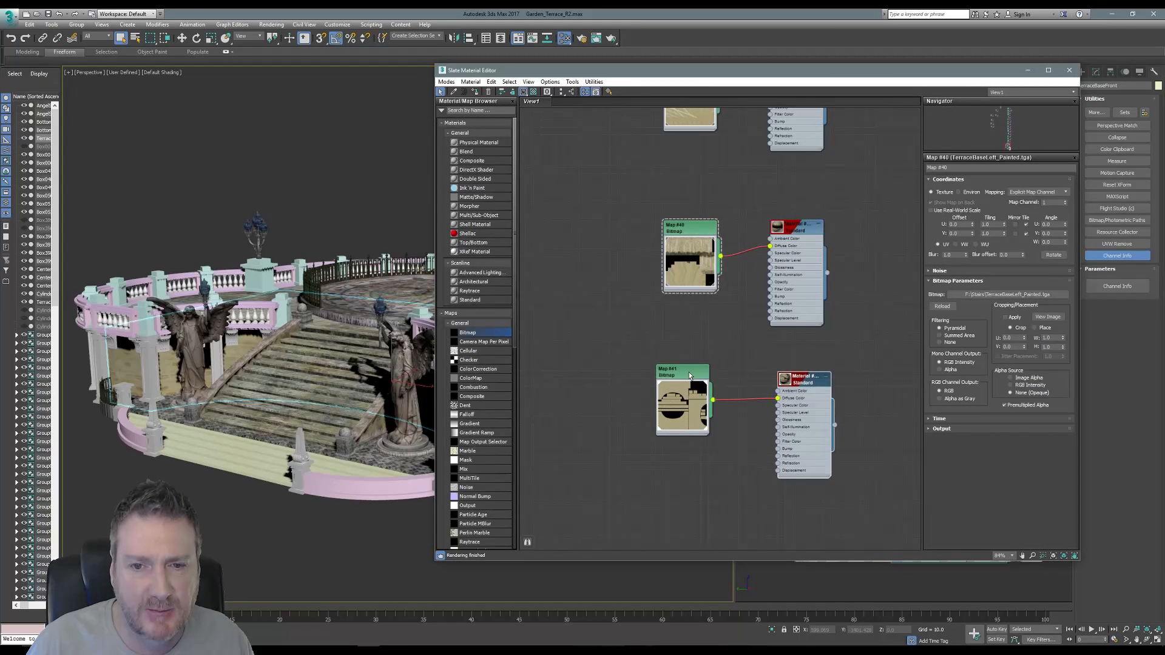
pyautogui.doubleClick(689, 376)
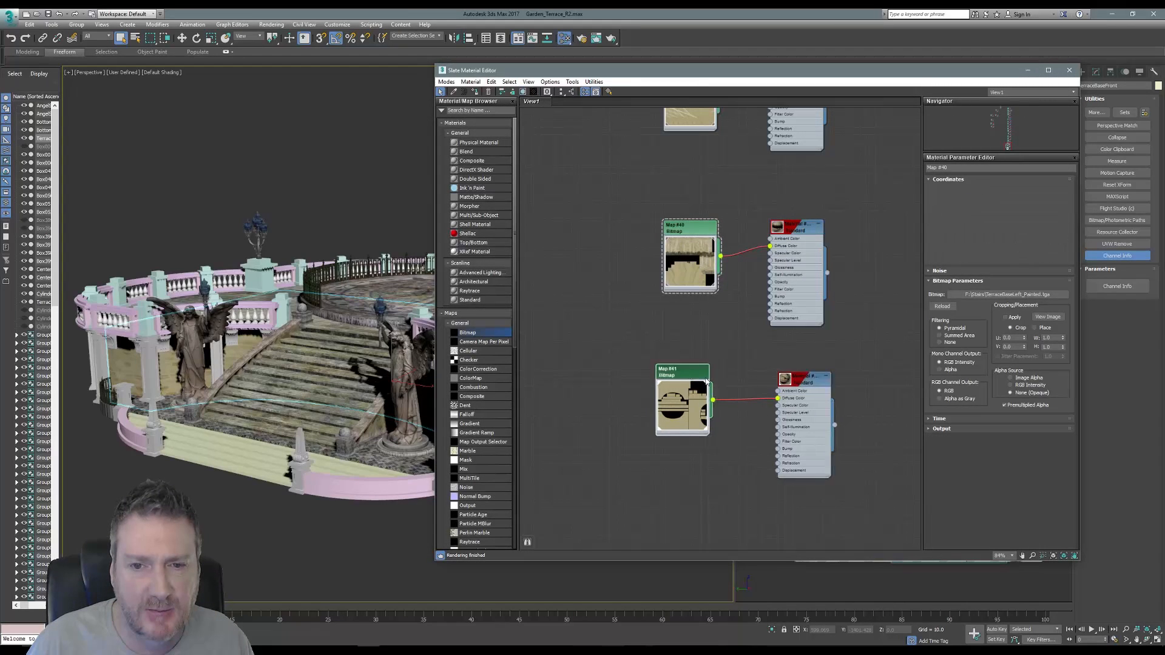
pyautogui.click(1013, 294)
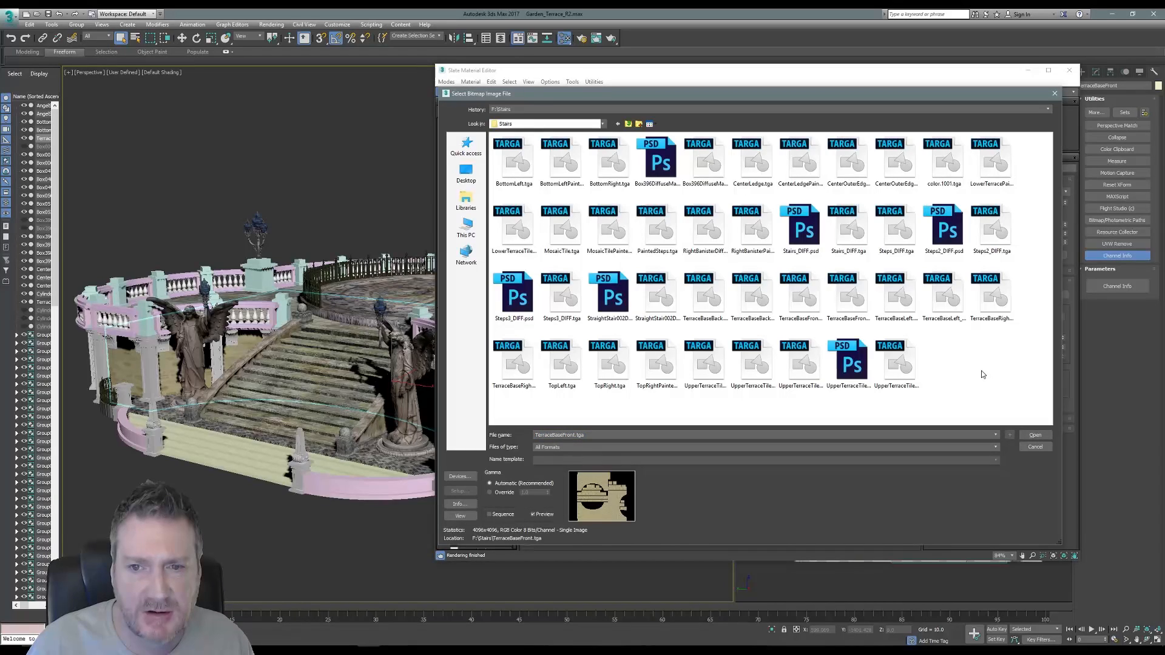
pyautogui.click(852, 310)
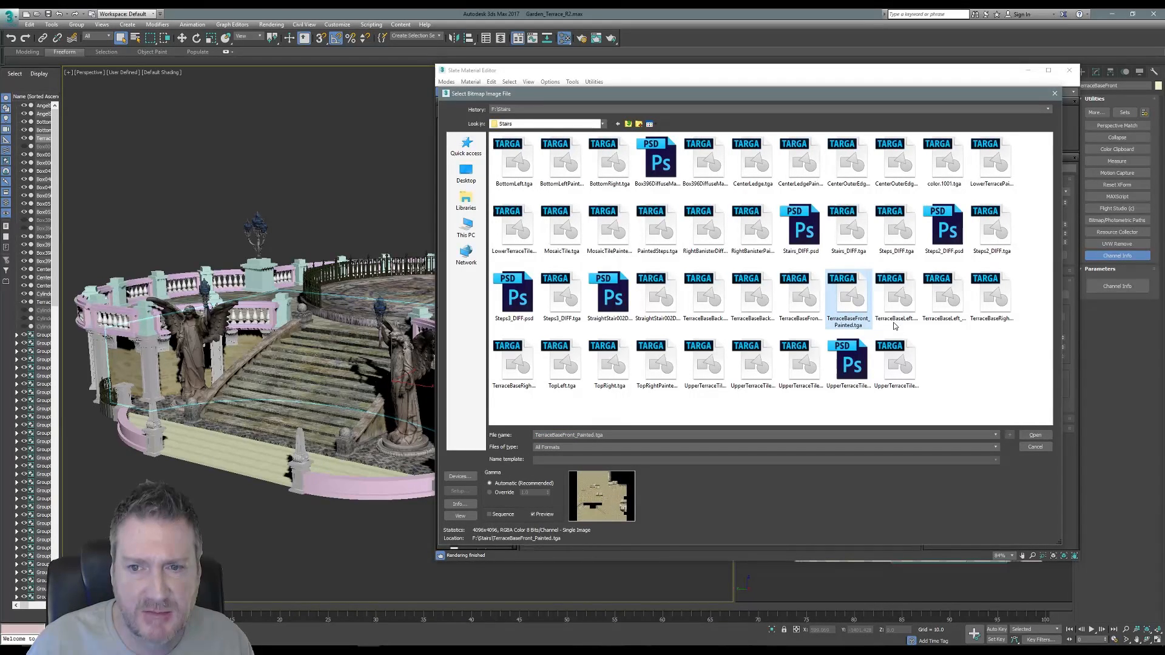
pyautogui.press('Return')
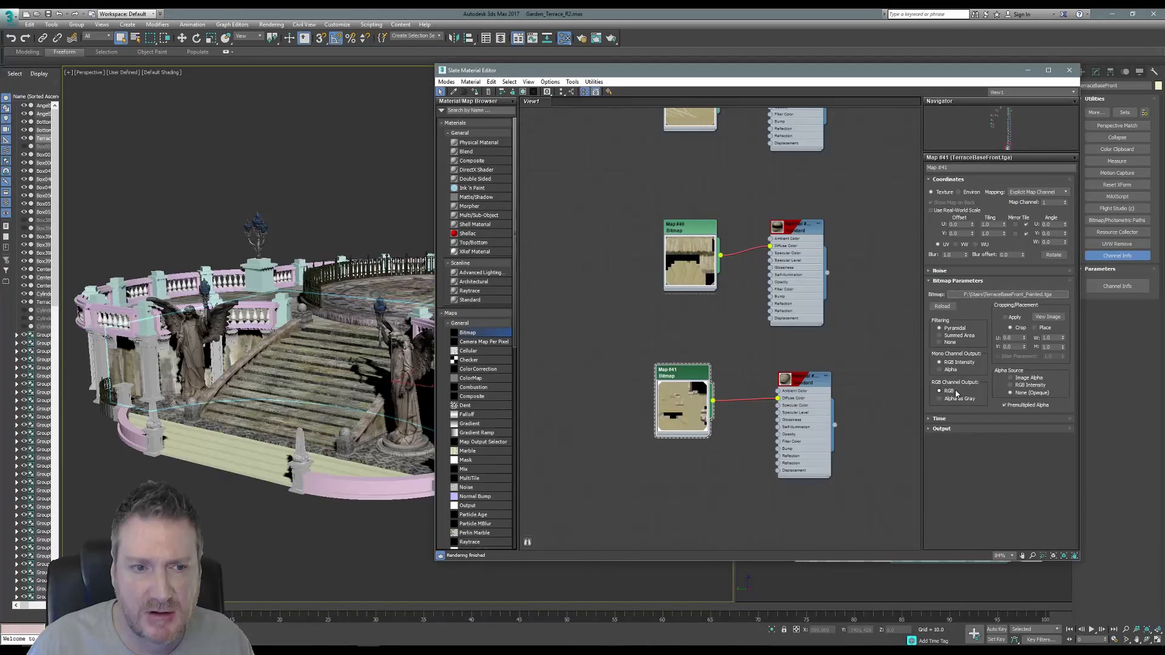
pyautogui.click(1069, 70)
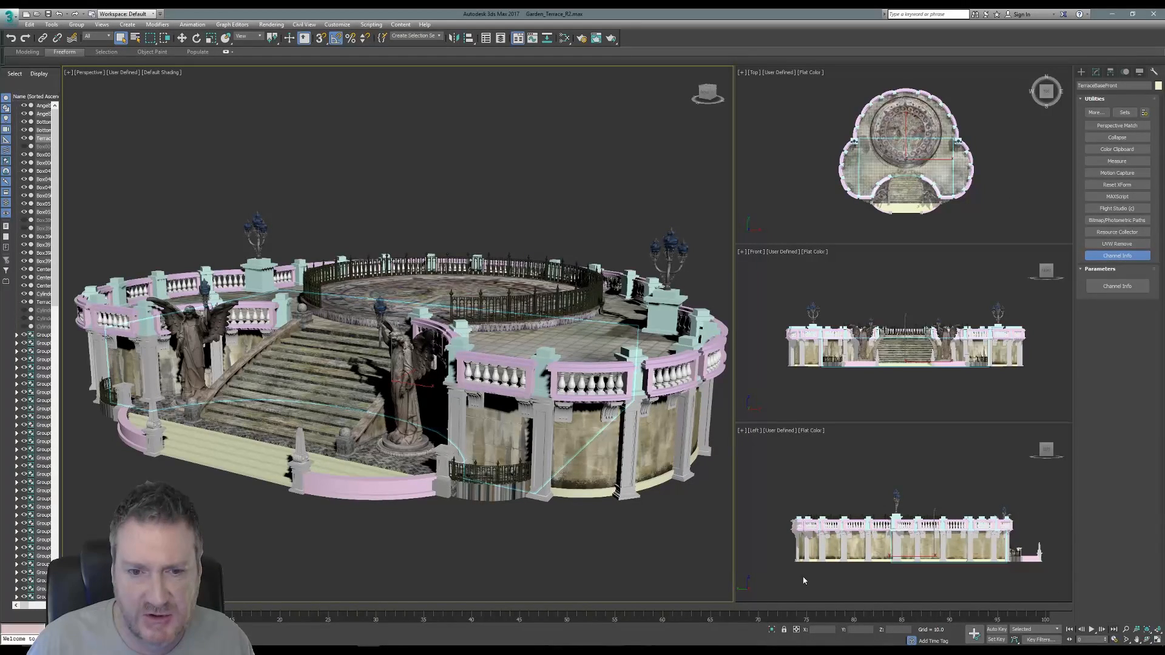
# Step: Examine the painted front wall beside the stairs up close from a low angle in the perspective view
pyautogui.click(1146, 641)
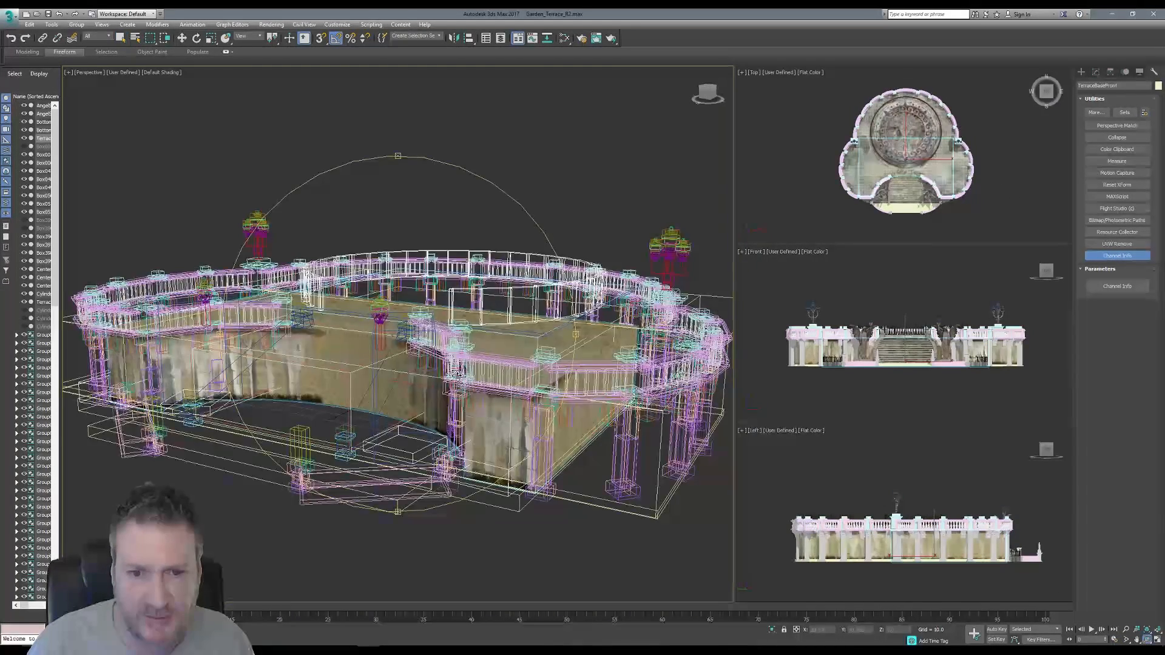
pyautogui.moveTo(452, 419)
pyautogui.mouseDown()
pyautogui.moveTo(398, 439)
pyautogui.moveTo(427, 435)
pyautogui.moveTo(453, 383)
pyautogui.mouseUp()
pyautogui.scroll(3, 398, 439)
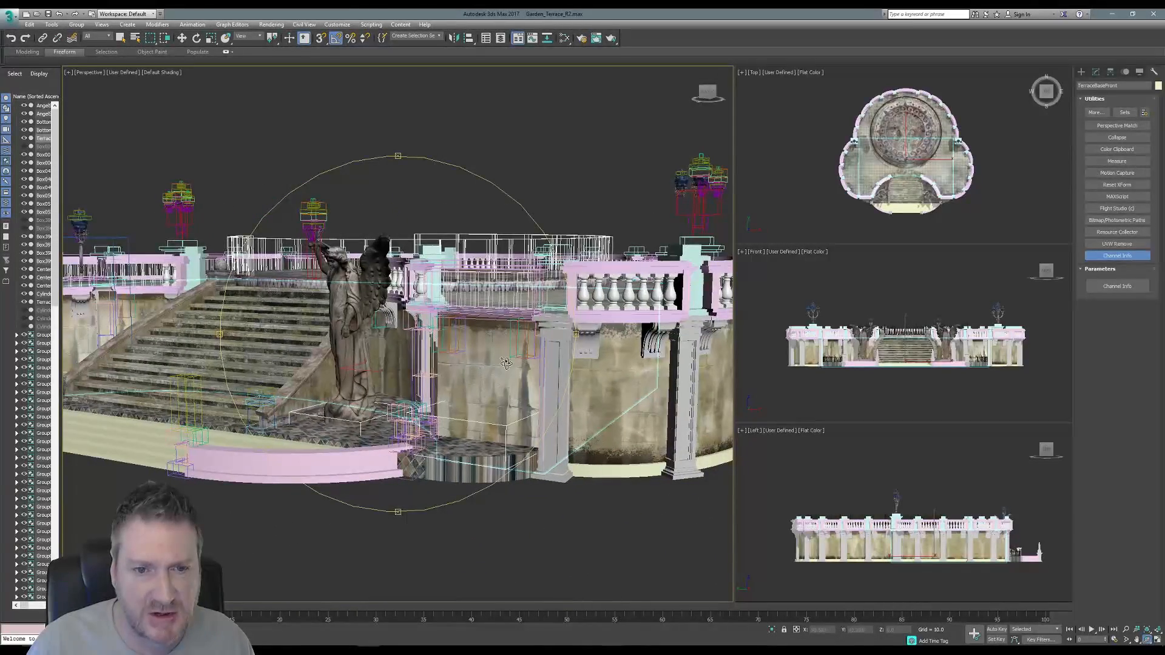
# Step: Return to Mari, select Layer 2, and hide and re-show it to compare the wall with and without the stained stone
pyautogui.click(1112, 14)
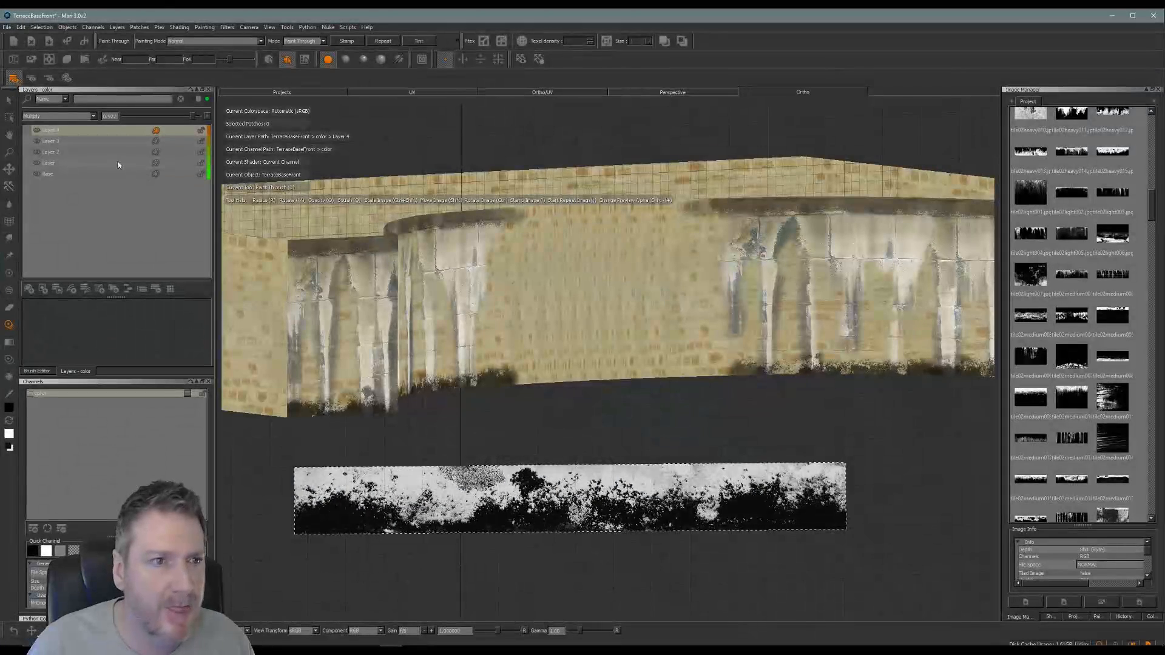
pyautogui.click(41, 152)
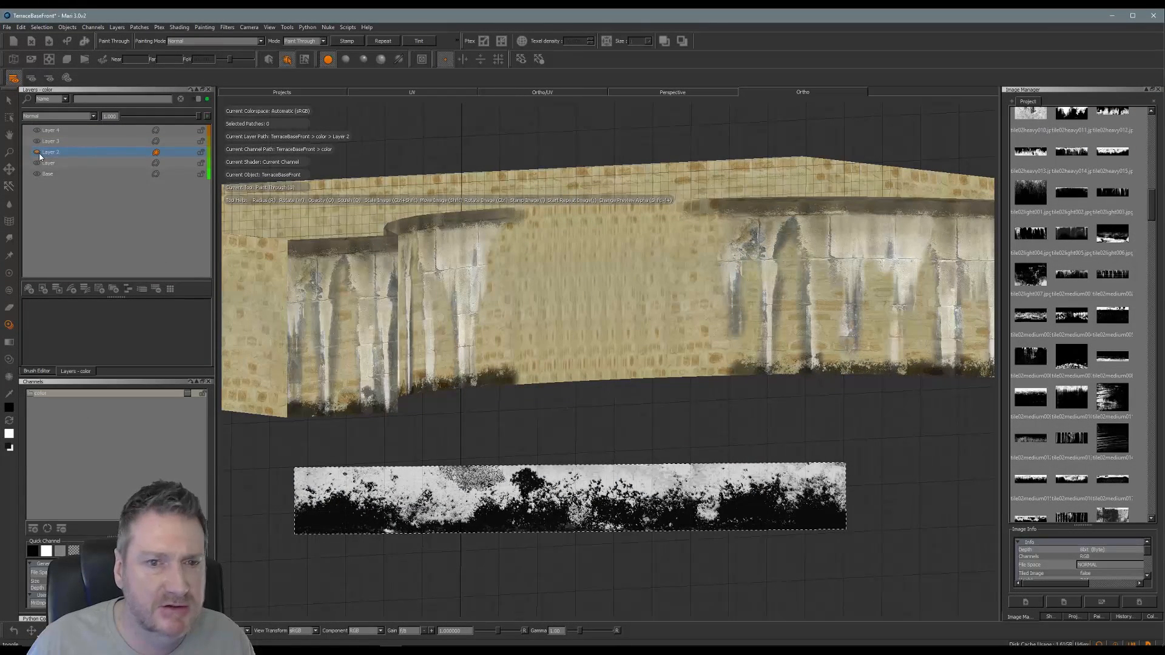
pyautogui.click(37, 153)
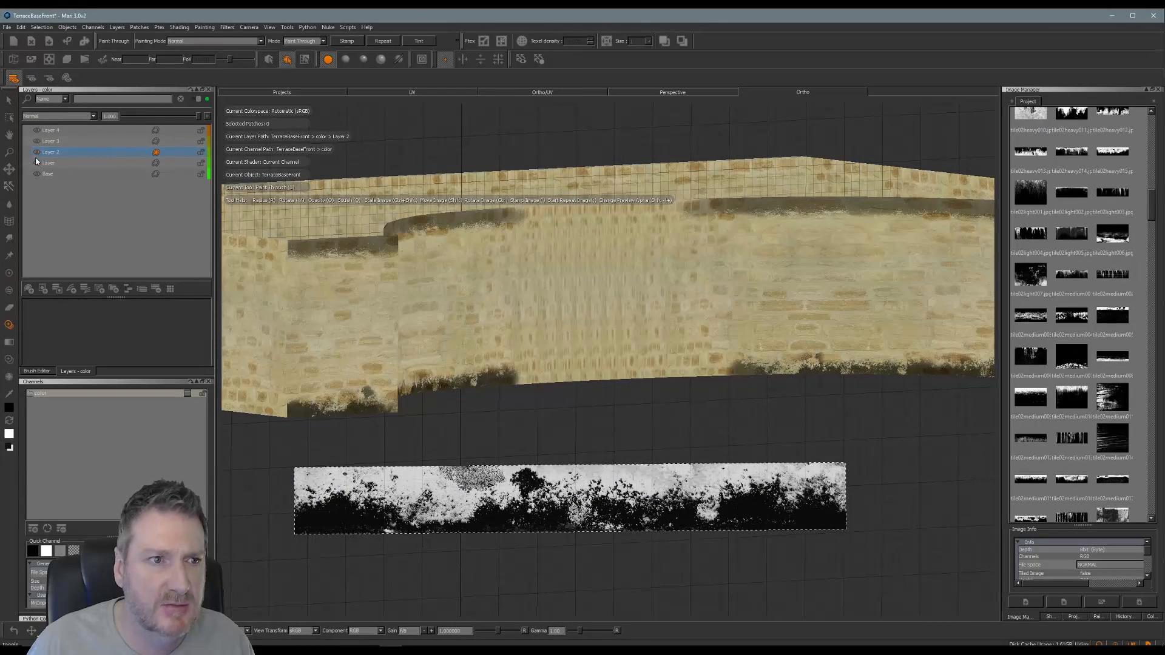
pyautogui.click(38, 152)
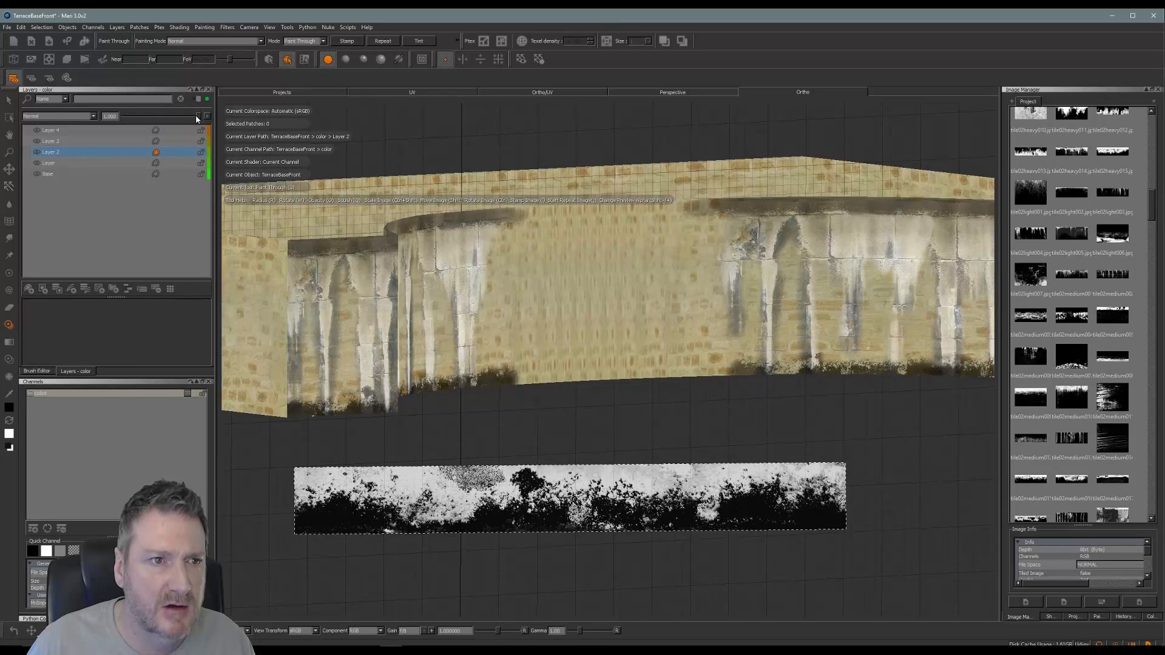
# Step: Lower the opacity of Layer 2 in the color channel to about half so the streaks fade into the stonework
pyautogui.moveTo(196, 118); pyautogui.dragTo(188, 119)
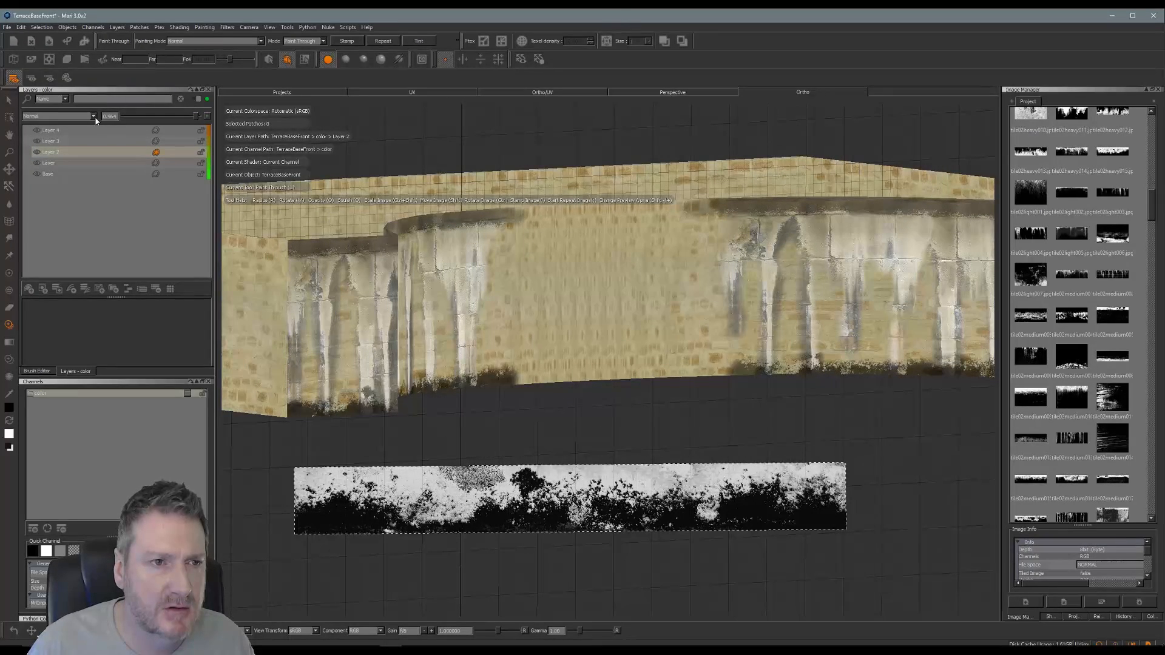
pyautogui.moveTo(196, 119); pyautogui.dragTo(160, 128)
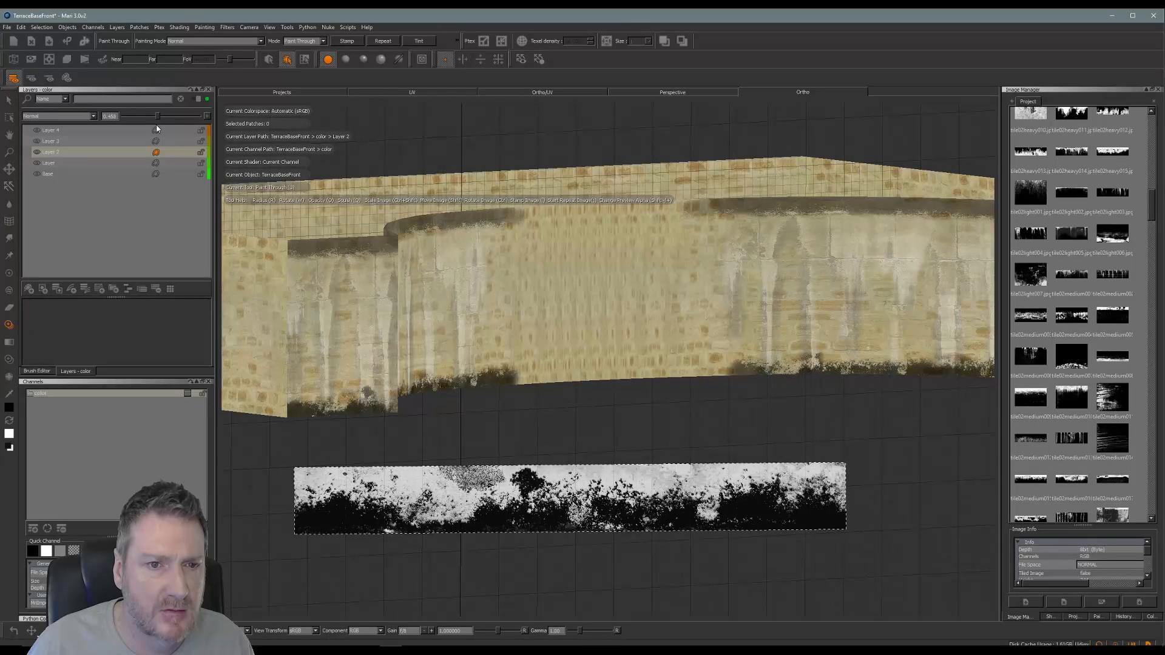
# Step: Export all patches of the flattened color channel to F:/Stairs as TerraceBaseFront_Painted.tga, overwriting the existing file
pyautogui.rightClick(130, 400)
pyautogui.moveTo(155, 529)
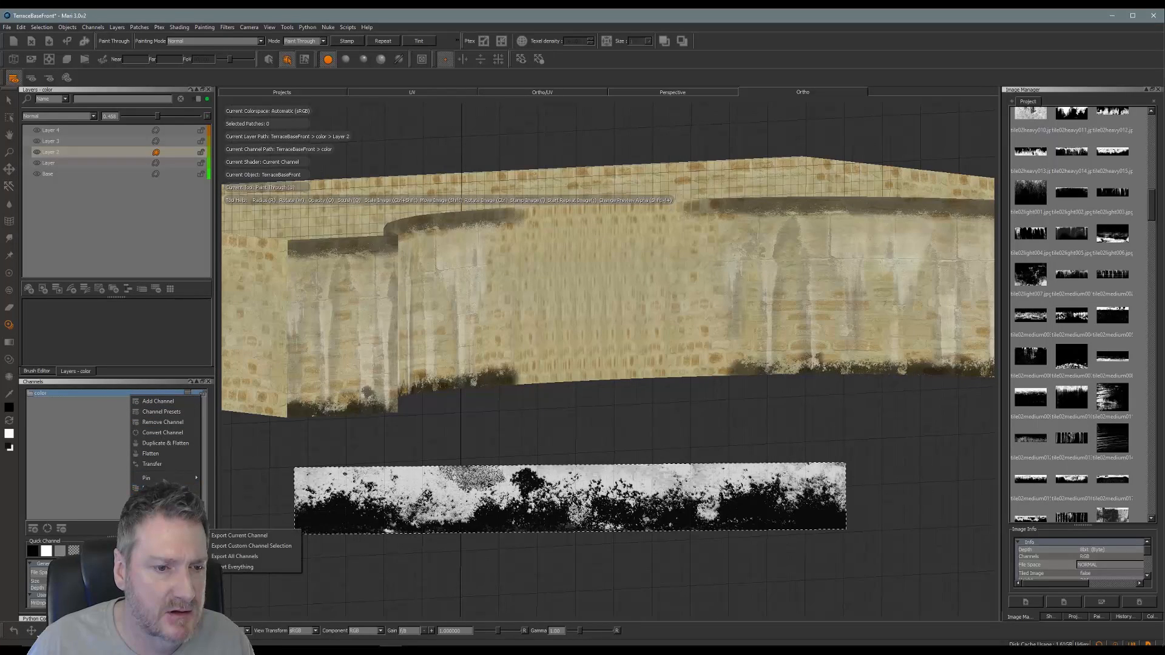
pyautogui.click(254, 577)
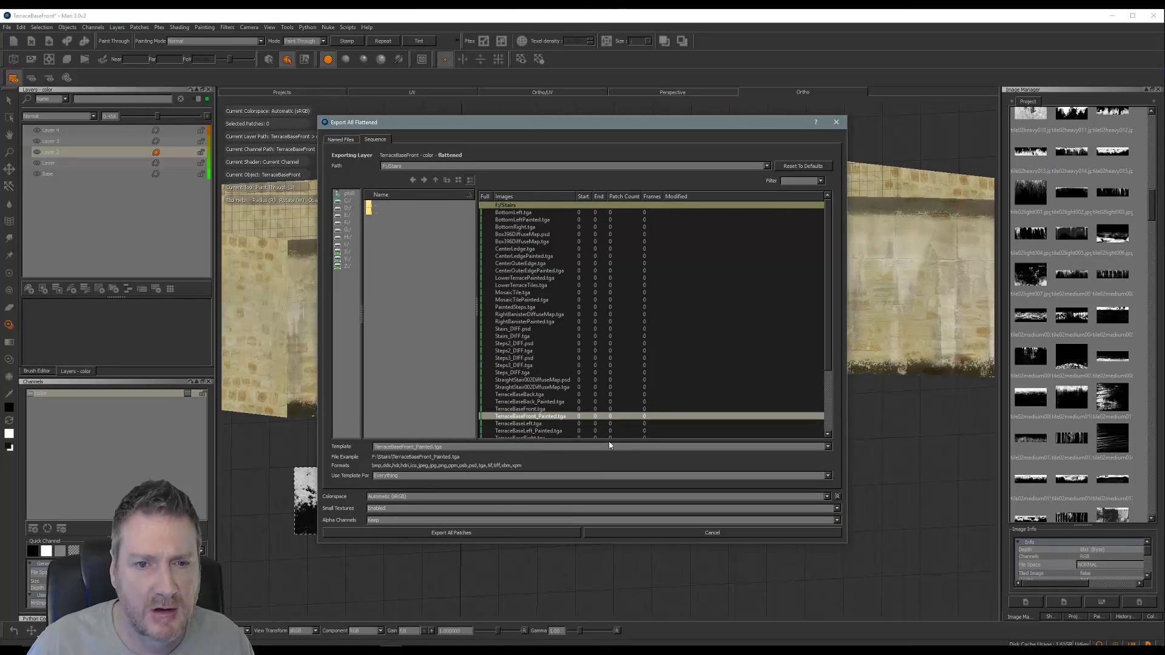
pyautogui.click(461, 534)
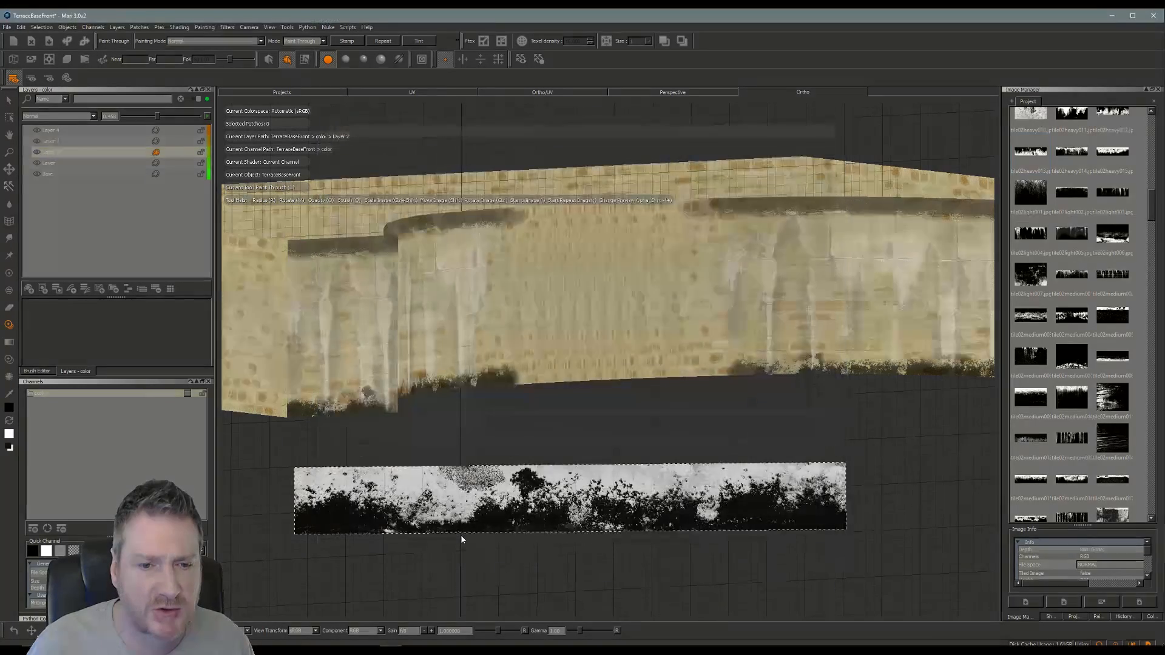
pyautogui.click(561, 338)
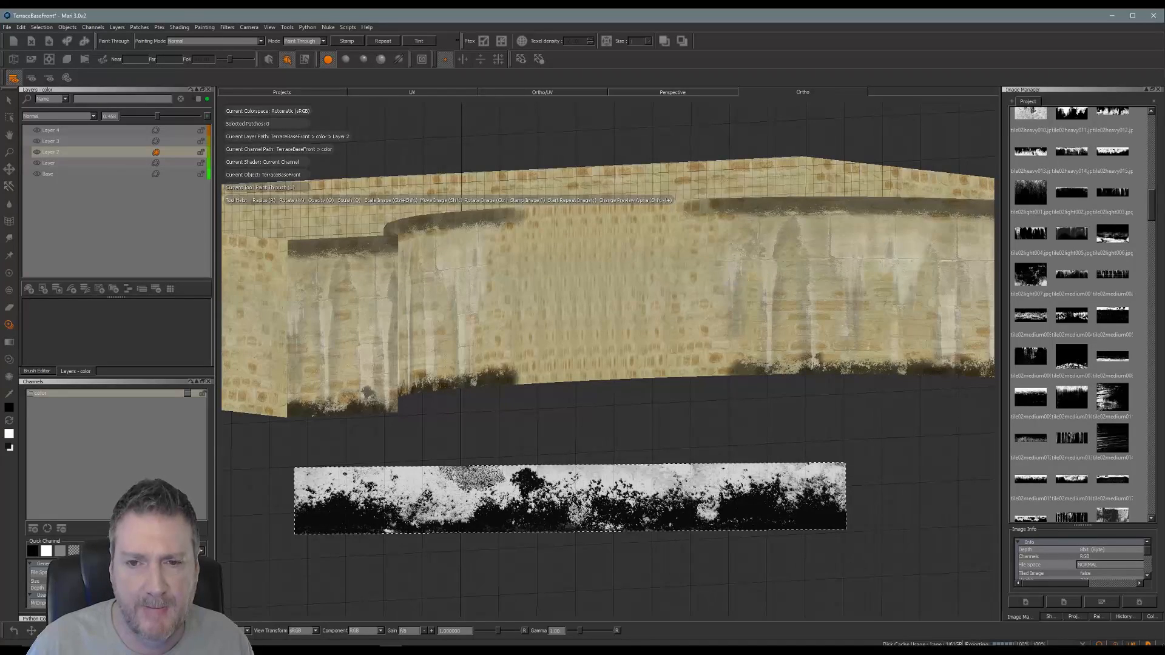
# Step: Switch to 3ds Max and reload the TerraceBaseFront_Painted.tga bitmap in the Slate Material Editor, closing the editor when done
pyautogui.click(1112, 15)
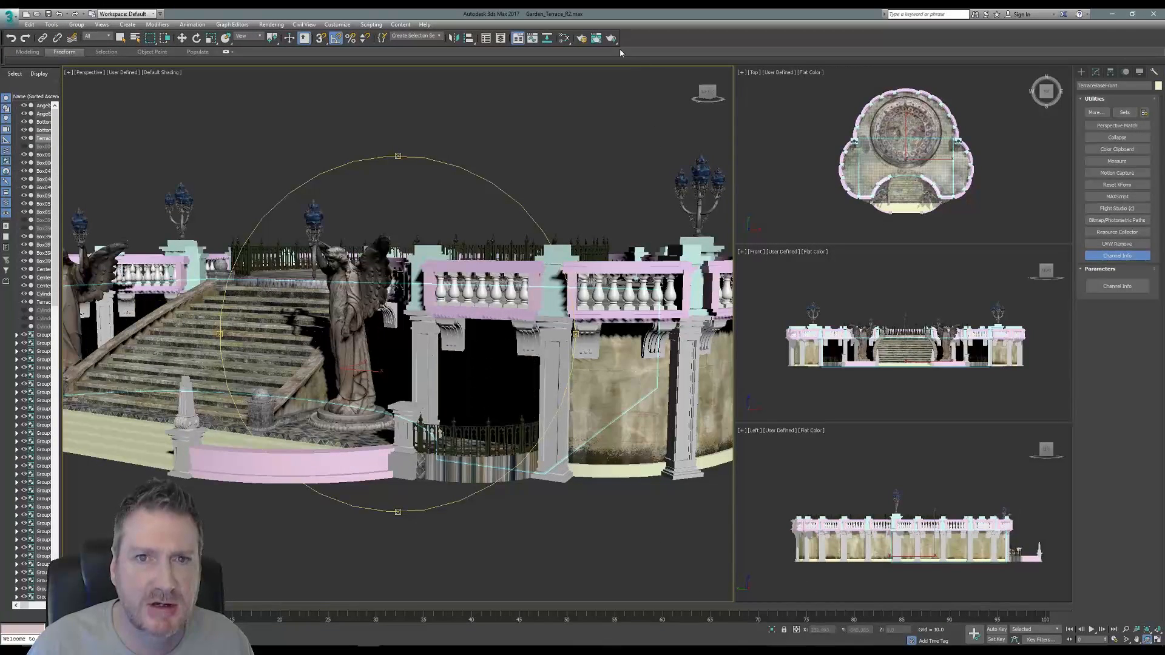
pyautogui.click(564, 38)
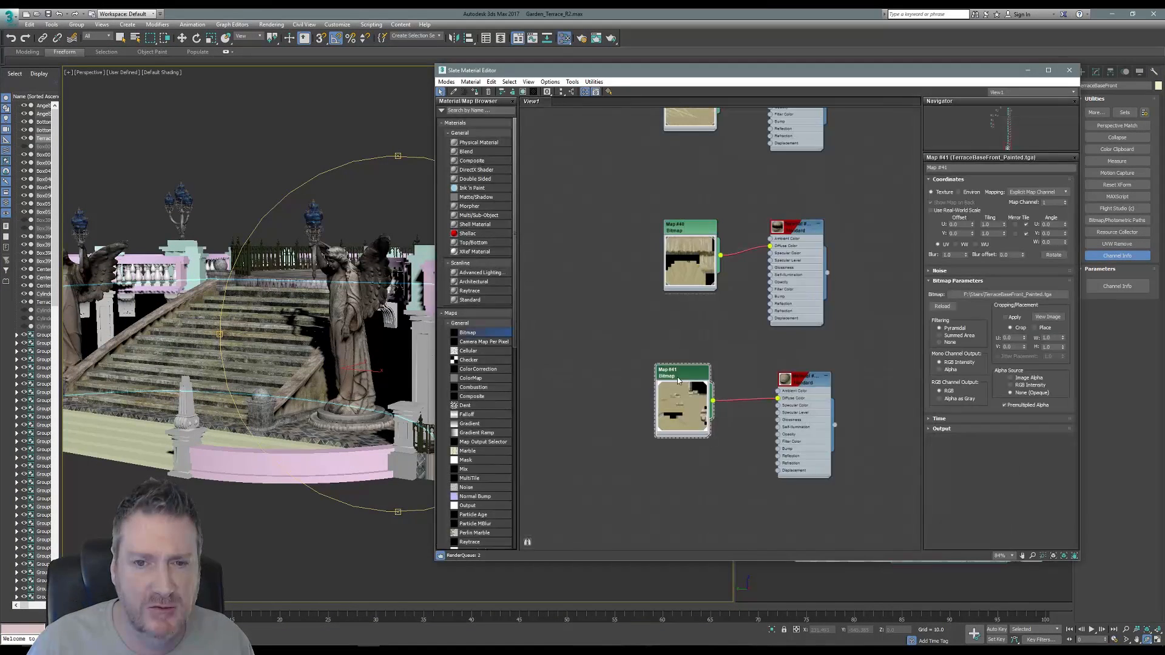
pyautogui.click(943, 306)
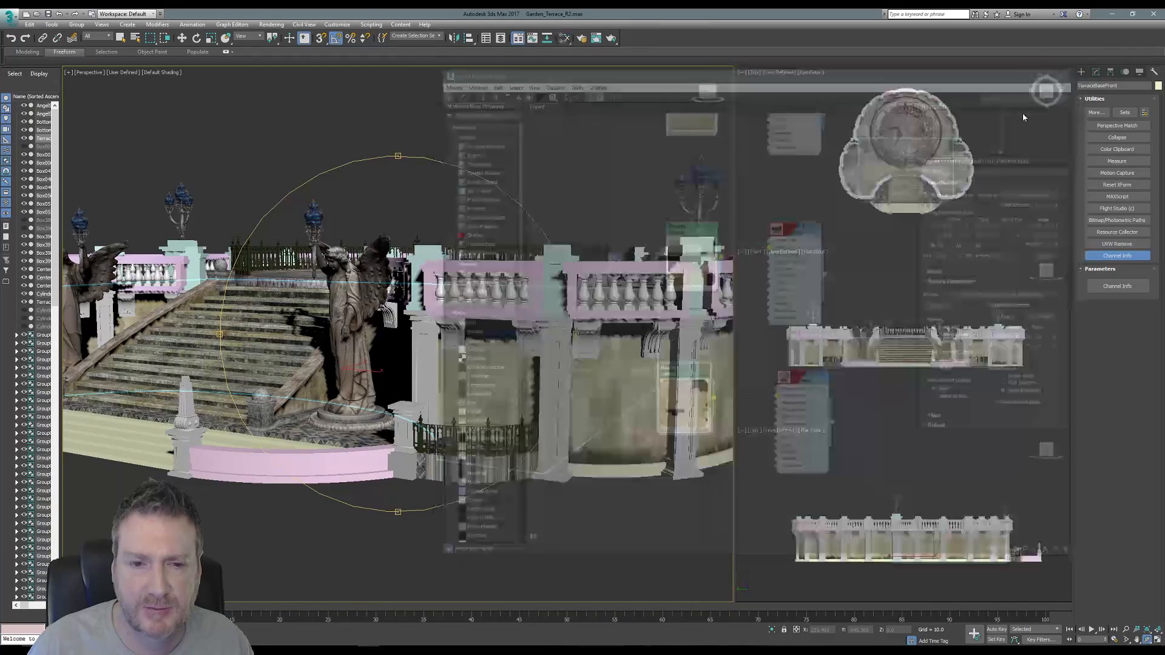
pyautogui.click(1069, 70)
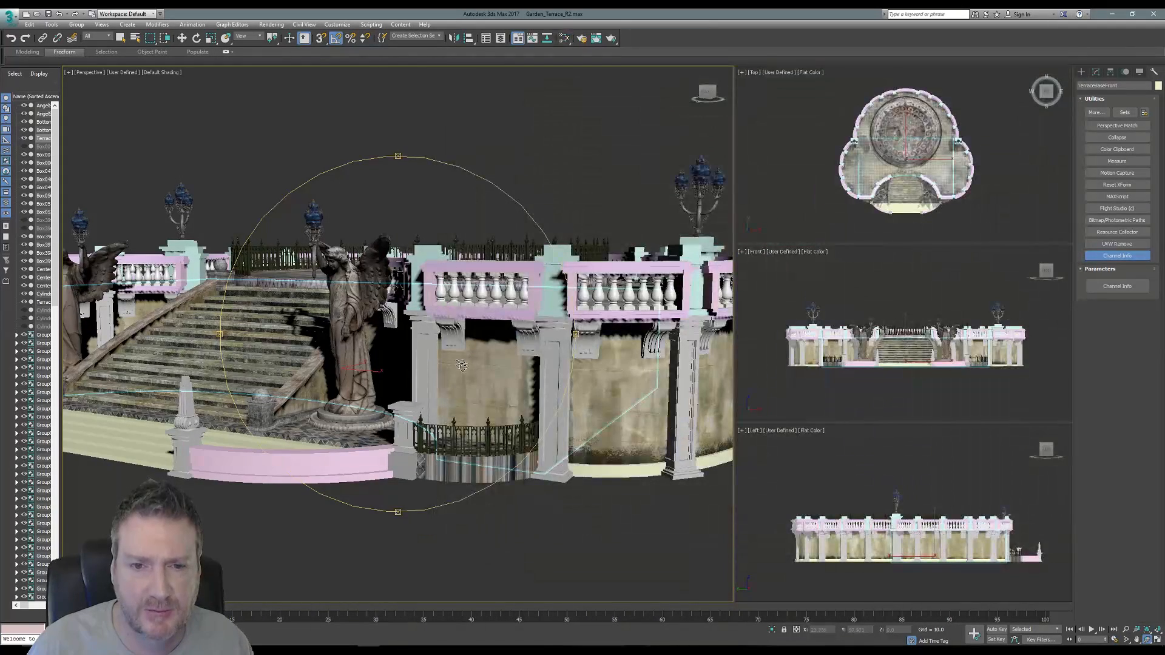
# Step: Examine the reloaded wall texture between the columns, above the iron railing and beside the angel statue
pyautogui.moveTo(454, 368); pyautogui.dragTo(499, 441)
pyautogui.scroll(5, 483, 342)
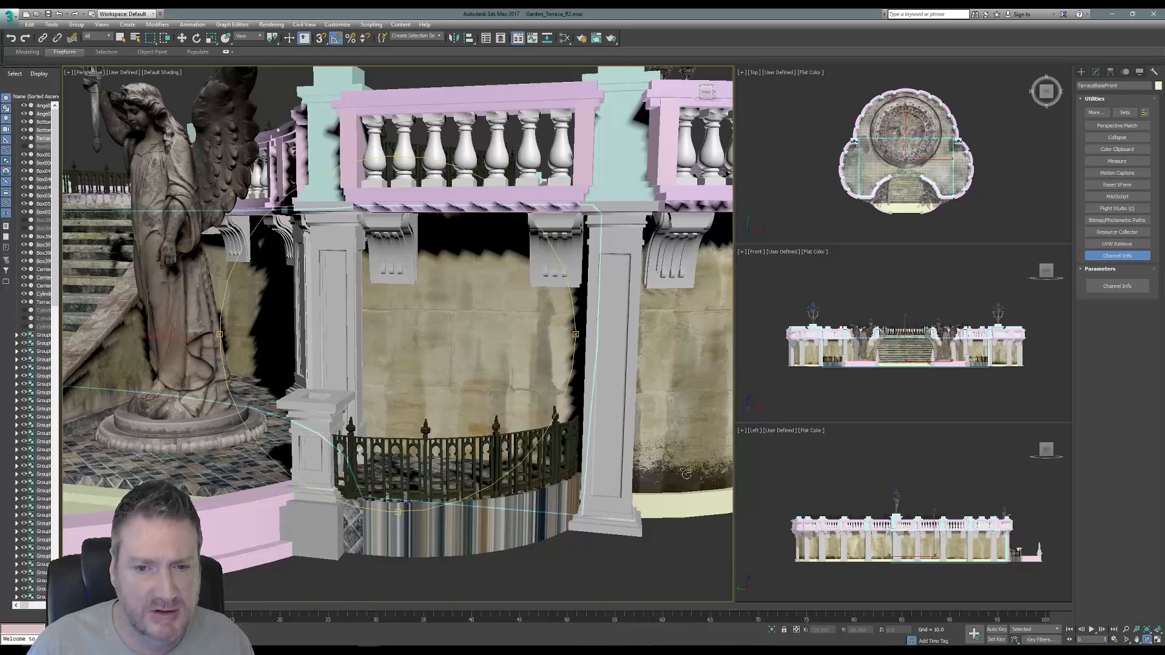
pyautogui.moveTo(657, 477); pyautogui.dragTo(619, 471)
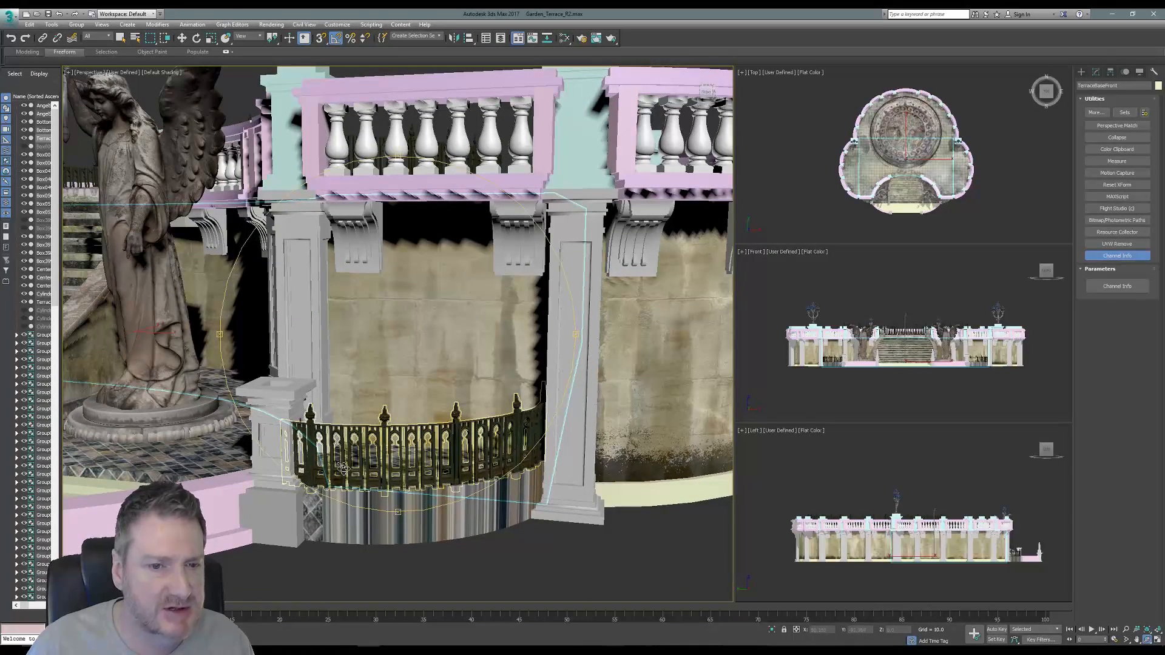
pyautogui.moveTo(371, 478); pyautogui.dragTo(380, 432)
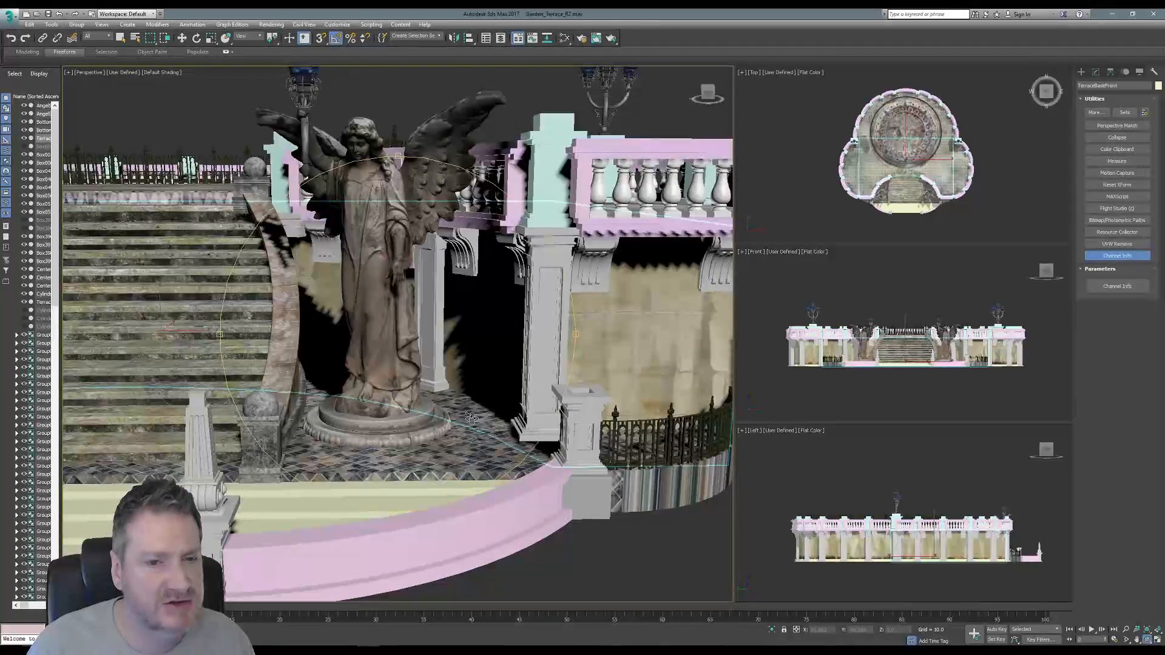
pyautogui.moveTo(500, 431); pyautogui.dragTo(531, 426)
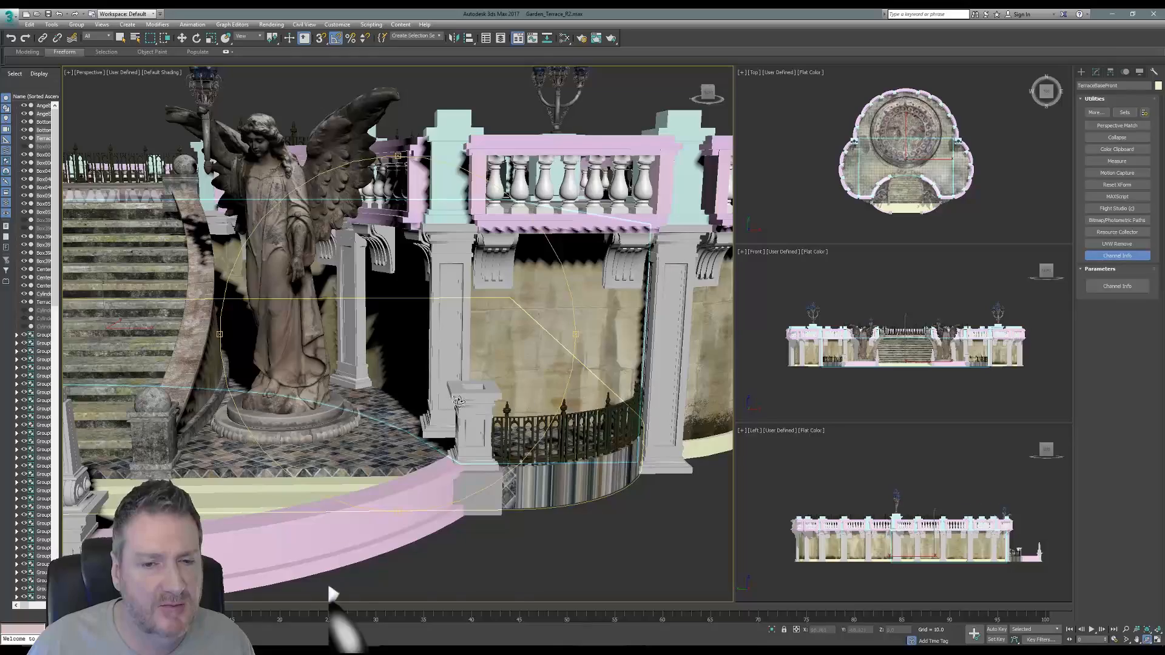
pyautogui.moveTo(403, 390); pyautogui.dragTo(479, 401, button='middle')
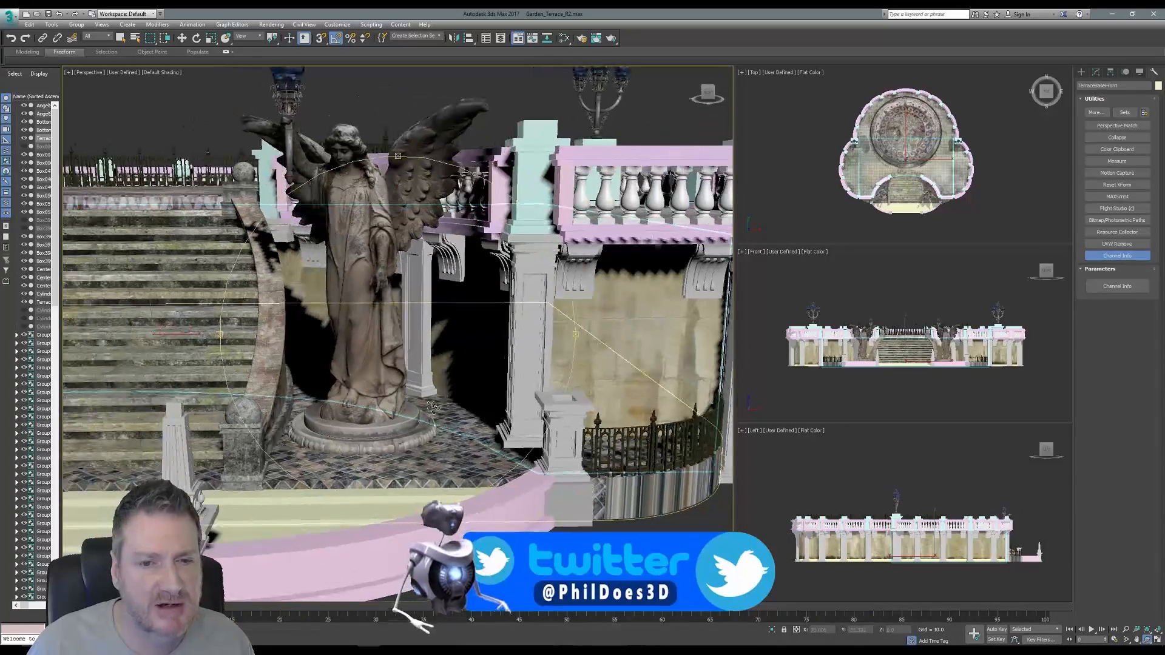
# Step: Inspect the wall texture on the opposite side of the staircase, including the areas behind the second angel statue
pyautogui.scroll(-3, 397, 410)
pyautogui.moveTo(397, 410); pyautogui.dragTo(369, 354, button='middle')
pyautogui.scroll(3, 448, 340)
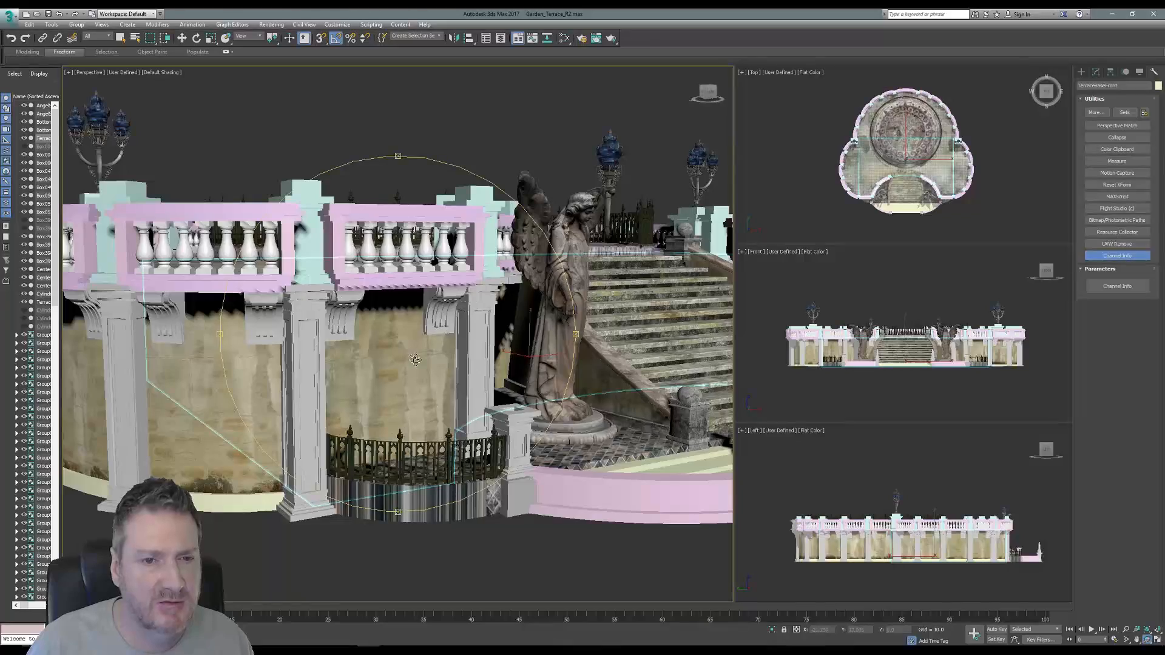
pyautogui.keyDown('alt'); pyautogui.moveTo(435, 360); pyautogui.dragTo(423, 327, button='middle'); pyautogui.keyUp('alt')
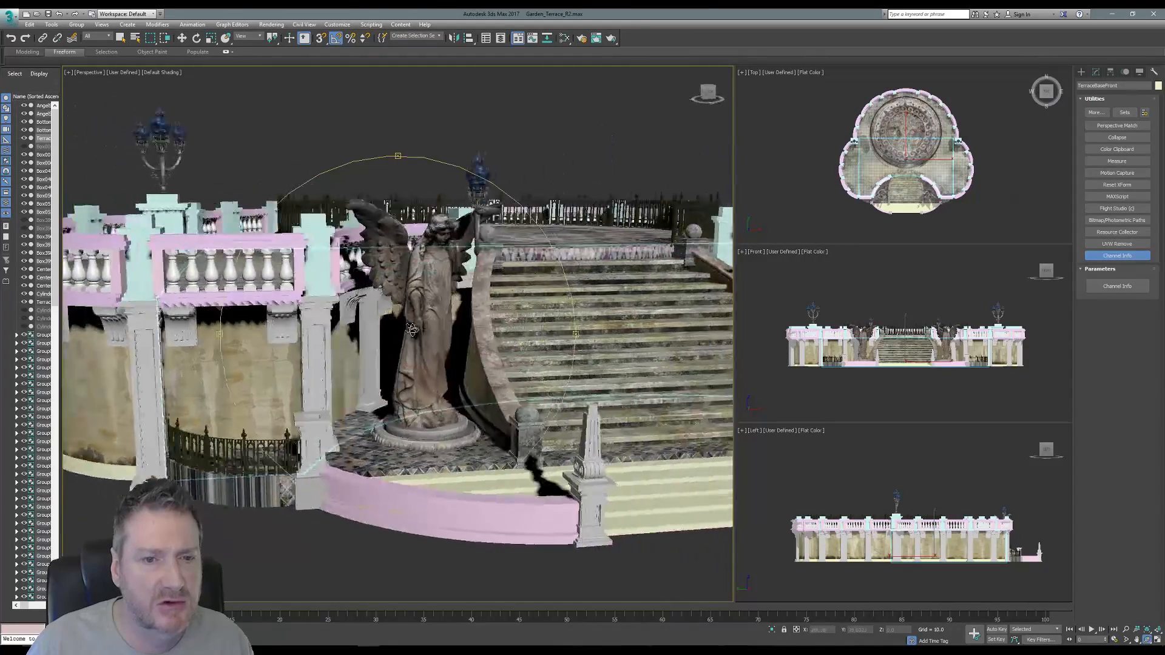
pyautogui.moveTo(413, 329); pyautogui.dragTo(402, 331)
pyautogui.scroll(3, 402, 331)
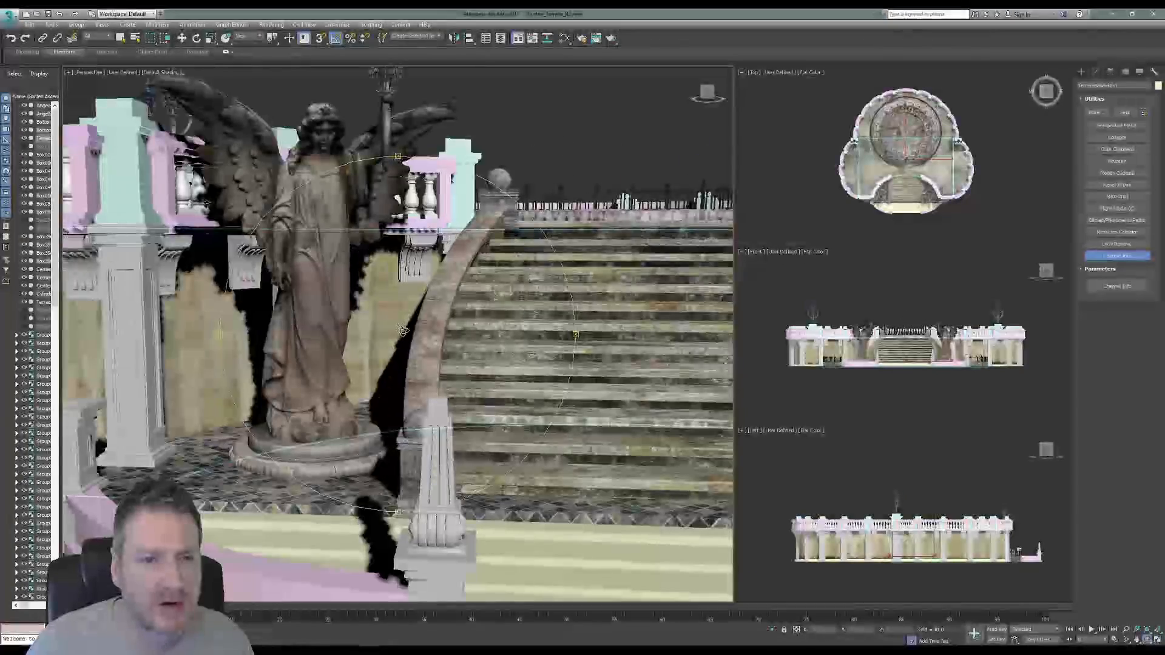
pyautogui.scroll(3, 242, 322)
pyautogui.moveTo(247, 320)
pyautogui.mouseDown(button='middle')
pyautogui.moveTo(140, 398)
pyautogui.moveTo(77, 411)
pyautogui.mouseUp(button='middle')
pyautogui.moveTo(388, 383)
pyautogui.mouseDown(button='middle')
pyautogui.moveTo(337, 417)
pyautogui.moveTo(246, 328)
pyautogui.moveTo(118, 305)
pyautogui.moveTo(525, 328)
pyautogui.moveTo(697, 309)
pyautogui.mouseUp(button='middle')
pyautogui.moveTo(419, 322); pyautogui.dragTo(347, 335)
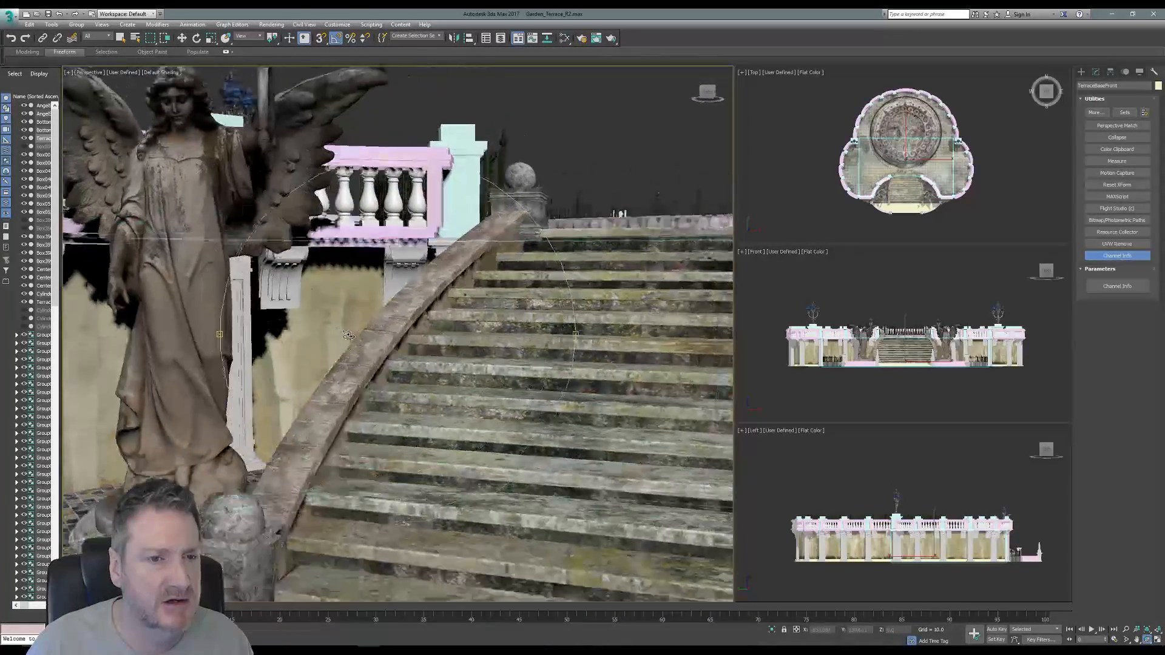
pyautogui.moveTo(348, 335); pyautogui.dragTo(532, 328, button='middle')
pyautogui.keyDown('alt'); pyautogui.moveTo(365, 328); pyautogui.dragTo(190, 388, button='middle'); pyautogui.keyUp('alt')
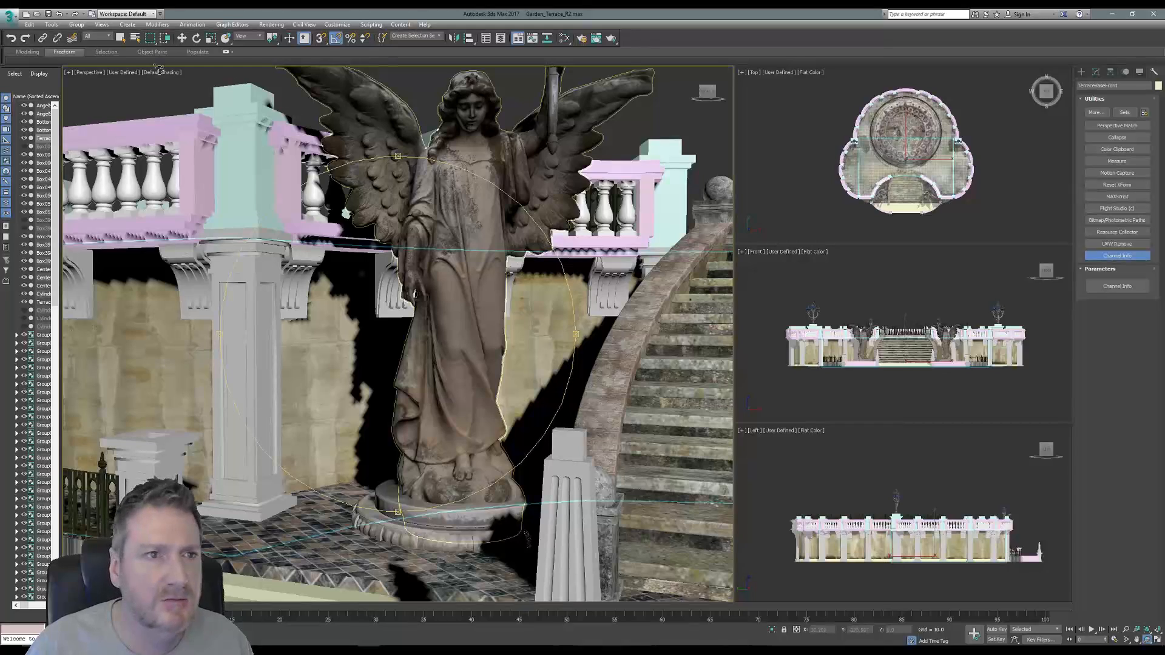
# Step: Save the Garden_Terrace_R2.max scene
pyautogui.click(10, 15)
pyautogui.click(30, 104)
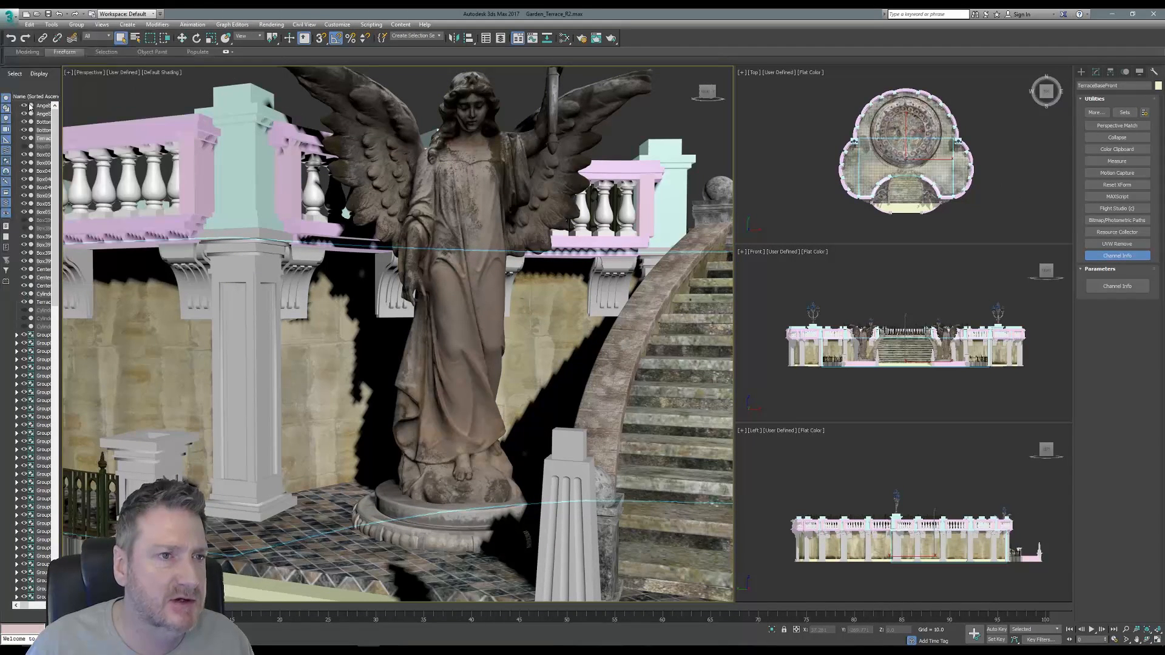
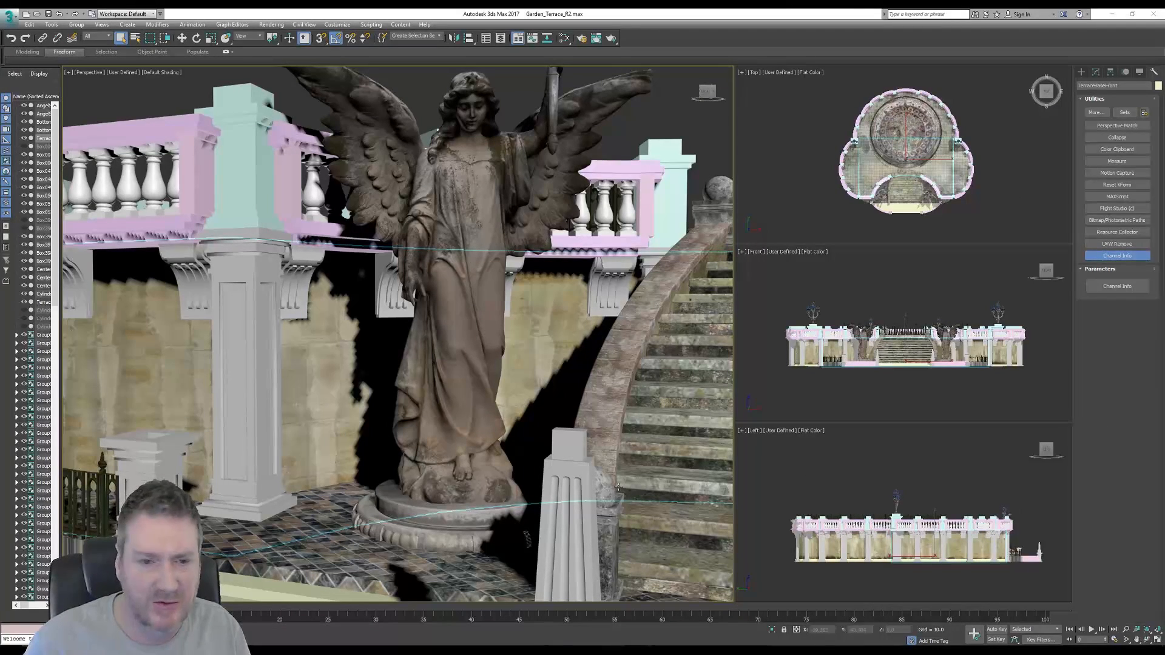
pyautogui.click(185, 464)
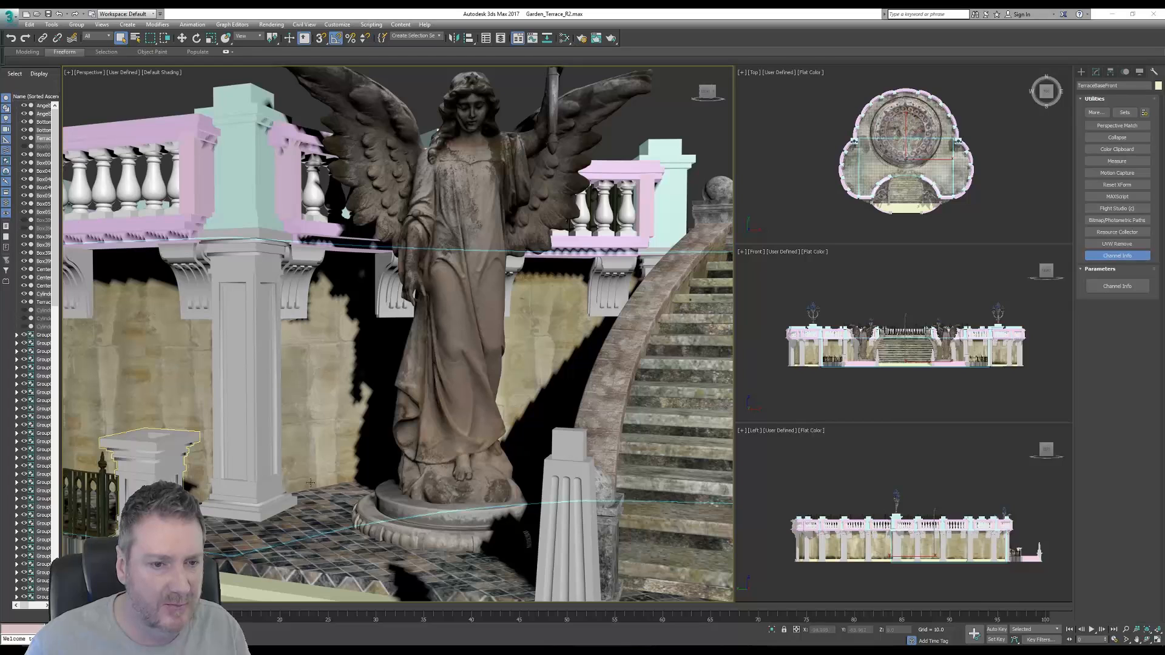
pyautogui.click(345, 458)
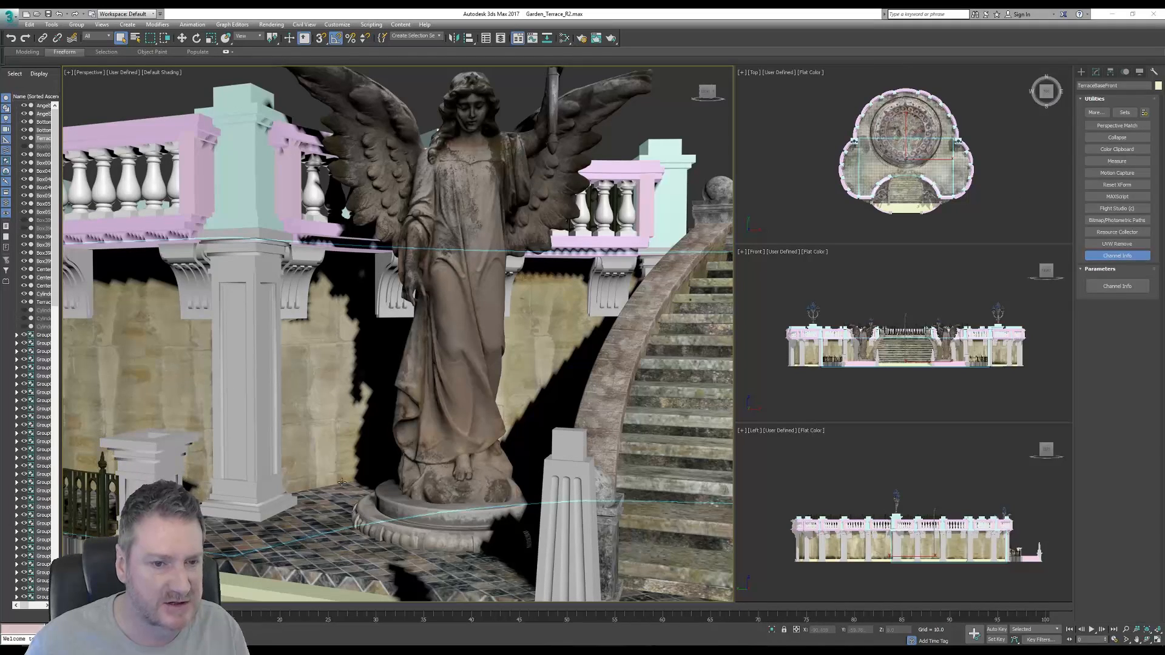
# Step: Switch to Mari and examine the streaks and base grime on the curved sections of the TerraceBaseFront wall up close
pyautogui.click(1113, 17)
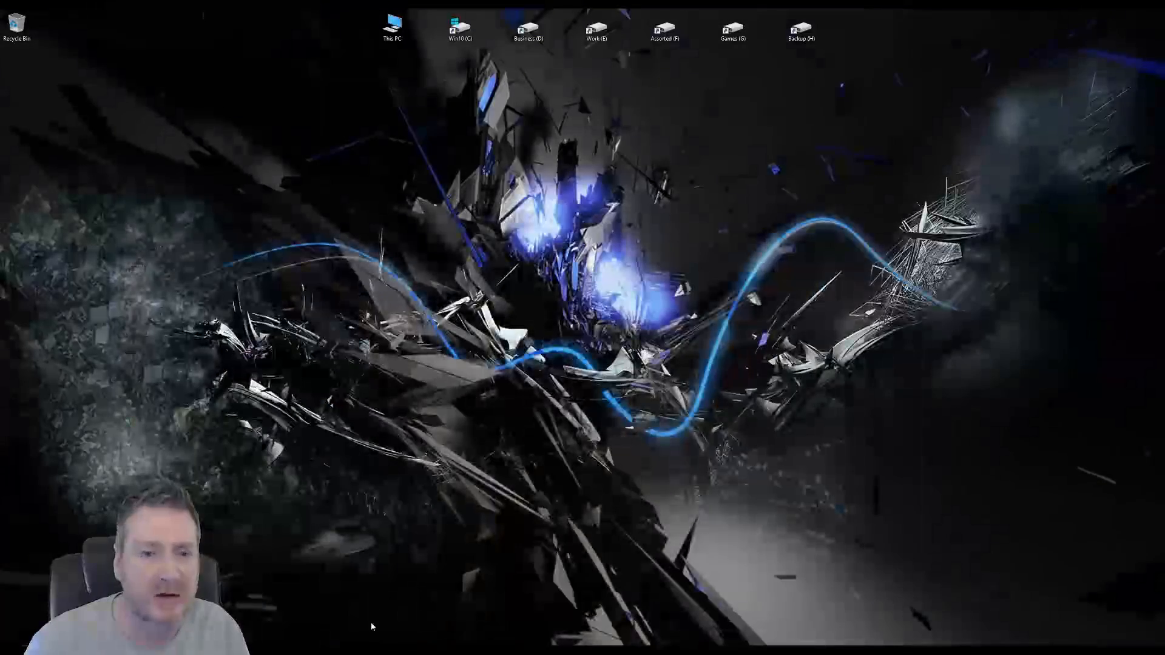
pyautogui.click(390, 647)
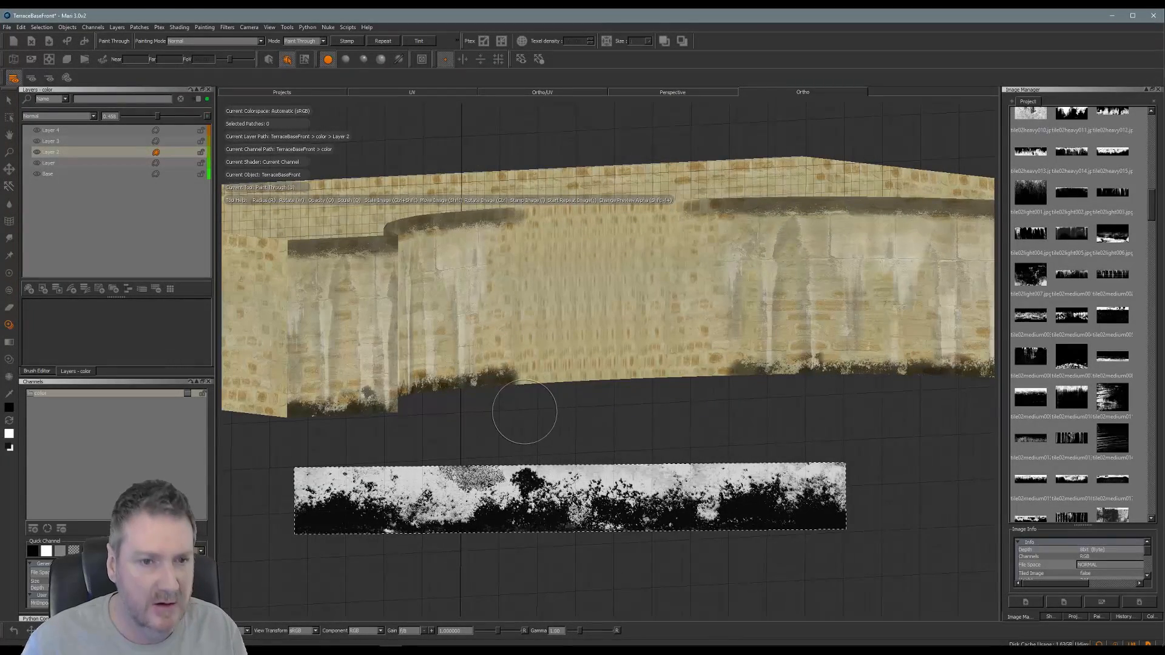
pyautogui.keyDown('alt'); pyautogui.moveTo(553, 419); pyautogui.dragTo(599, 421, button='right'); pyautogui.keyUp('alt')
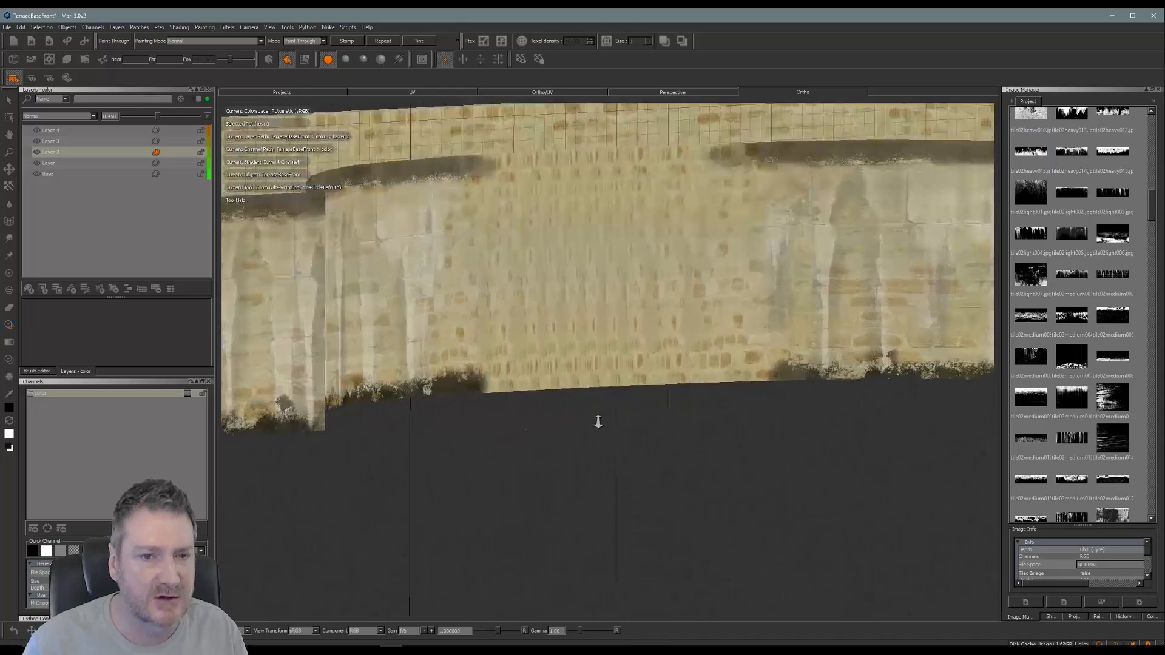
pyautogui.keyDown('alt'); pyautogui.moveTo(551, 423); pyautogui.dragTo(555, 424, button='middle'); pyautogui.keyUp('alt')
pyautogui.moveTo(555, 424)
pyautogui.keyDown('alt'); pyautogui.mouseDown()
pyautogui.moveTo(686, 471)
pyautogui.moveTo(554, 476)
pyautogui.moveTo(627, 468)
pyautogui.mouseUp(); pyautogui.keyUp('alt')
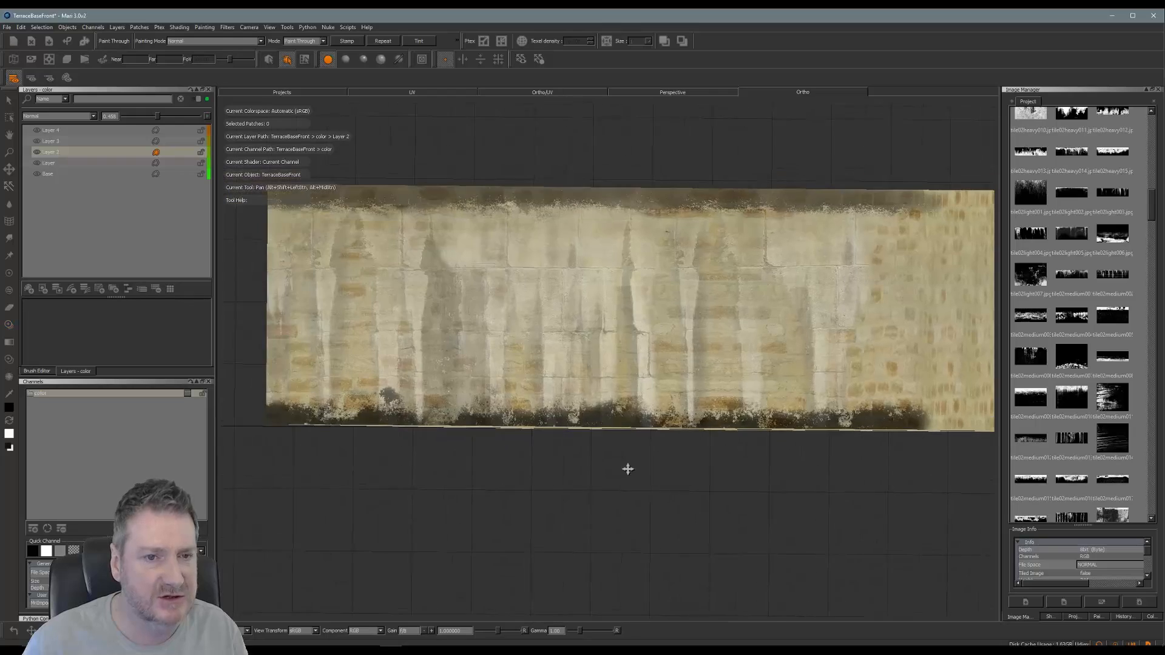
pyautogui.moveTo(525, 444)
pyautogui.keyDown('alt'); pyautogui.mouseDown()
pyautogui.moveTo(461, 485)
pyautogui.moveTo(508, 468)
pyautogui.moveTo(498, 466)
pyautogui.mouseUp(); pyautogui.keyUp('alt')
pyautogui.keyDown('alt'); pyautogui.moveTo(512, 471); pyautogui.dragTo(561, 476, button='right'); pyautogui.keyUp('alt')
pyautogui.keyDown('alt'); pyautogui.moveTo(512, 471); pyautogui.dragTo(631, 469, button='middle'); pyautogui.keyUp('alt')
pyautogui.keyDown('alt'); pyautogui.moveTo(545, 526); pyautogui.dragTo(536, 534); pyautogui.keyUp('alt')
pyautogui.press('j')
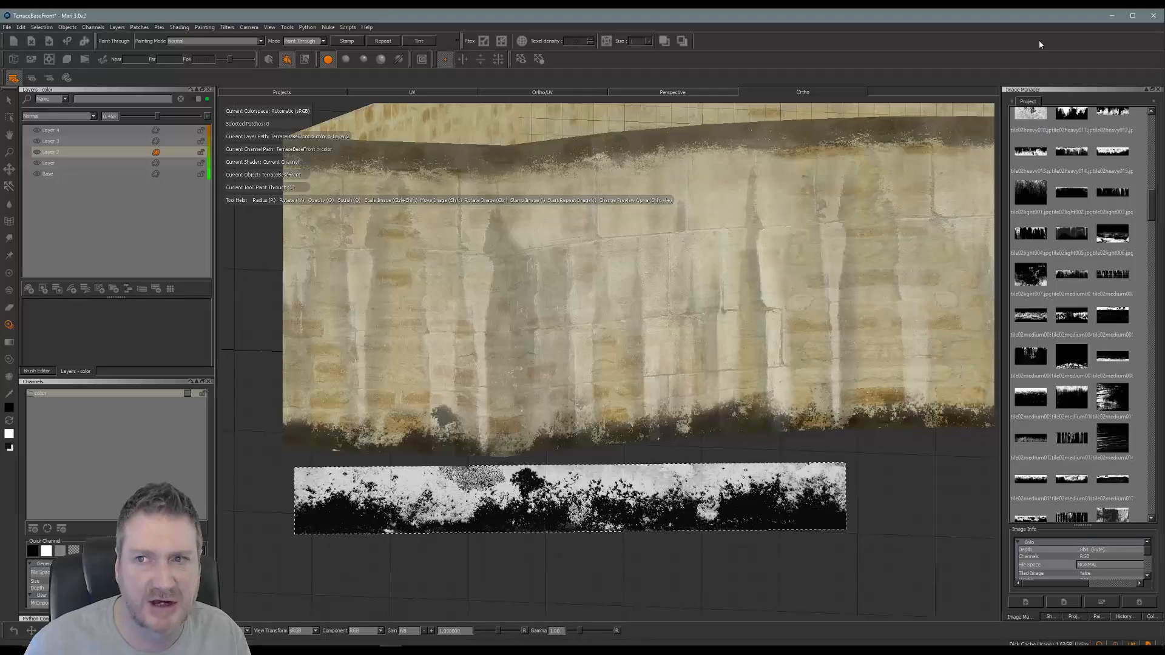
# Step: Switch to 3ds Max and check how the wall's base reads behind the columns and the angel statue
pyautogui.click(1112, 17)
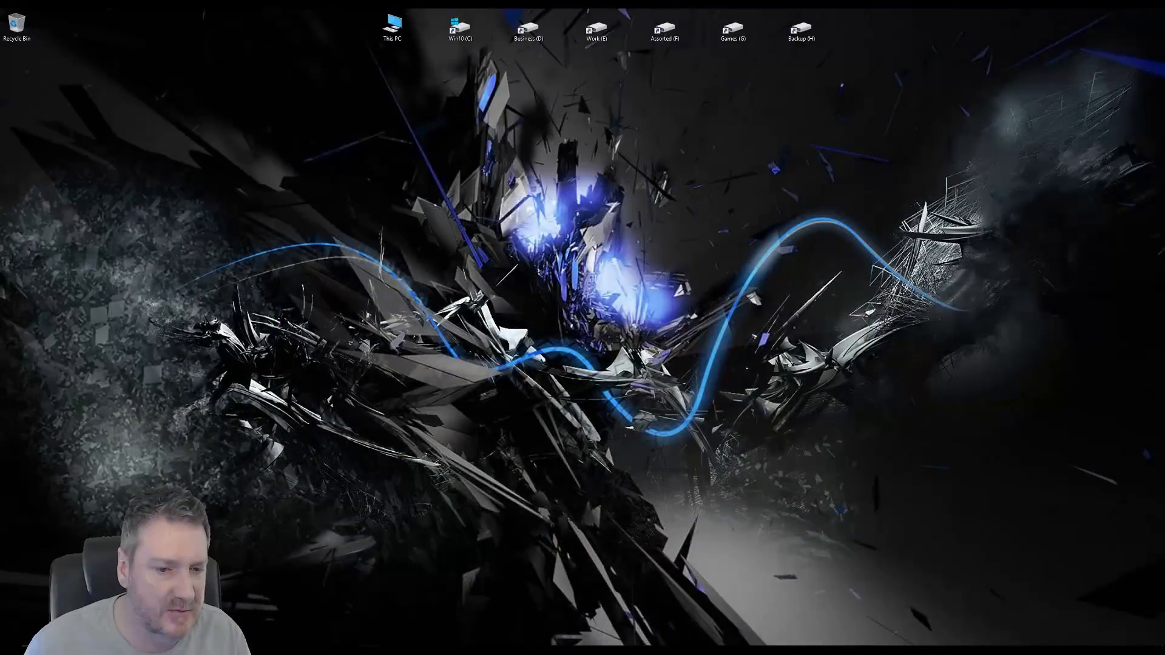
pyautogui.hotkey('alt', 'Tab')
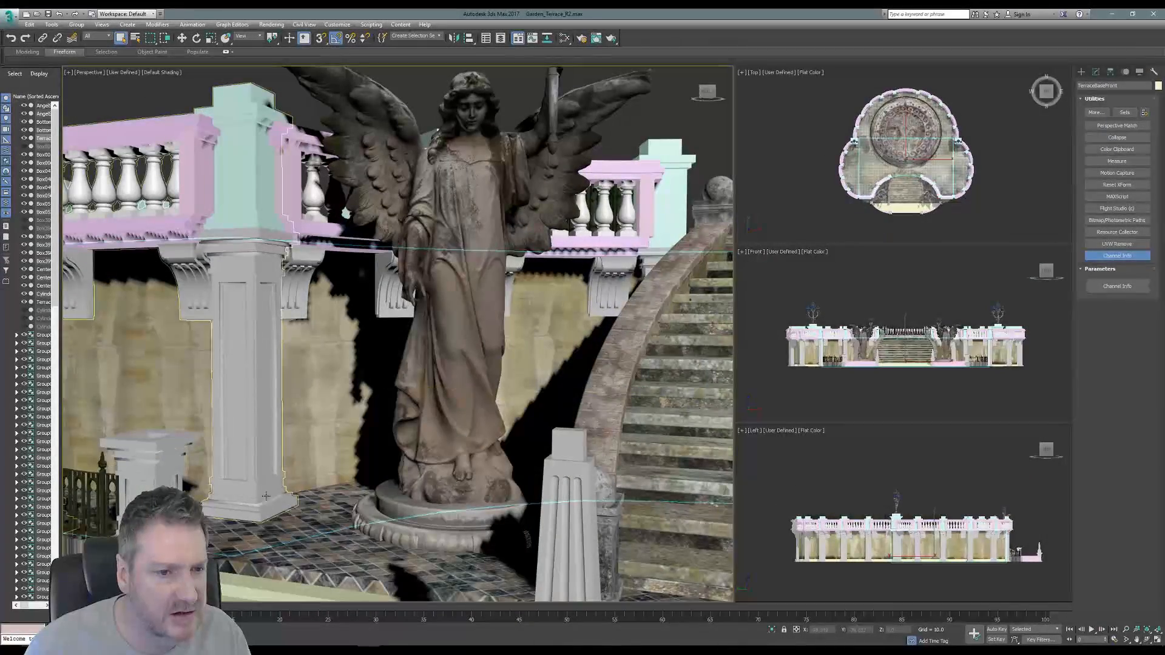
pyautogui.moveTo(266, 497)
pyautogui.mouseDown(button='middle')
pyautogui.moveTo(367, 505)
pyautogui.moveTo(382, 495)
pyautogui.moveTo(349, 494)
pyautogui.mouseUp(button='middle')
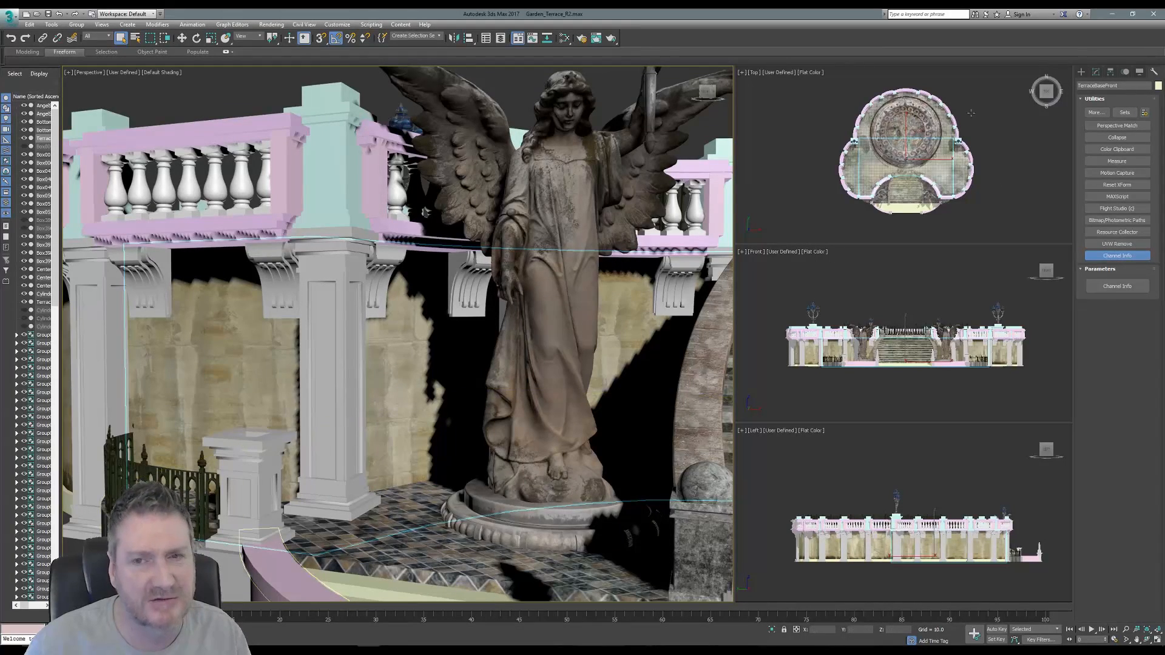
# Step: Switch to Mari and move the black-and-white grime image over the base of the wall for painting through
pyautogui.click(1112, 13)
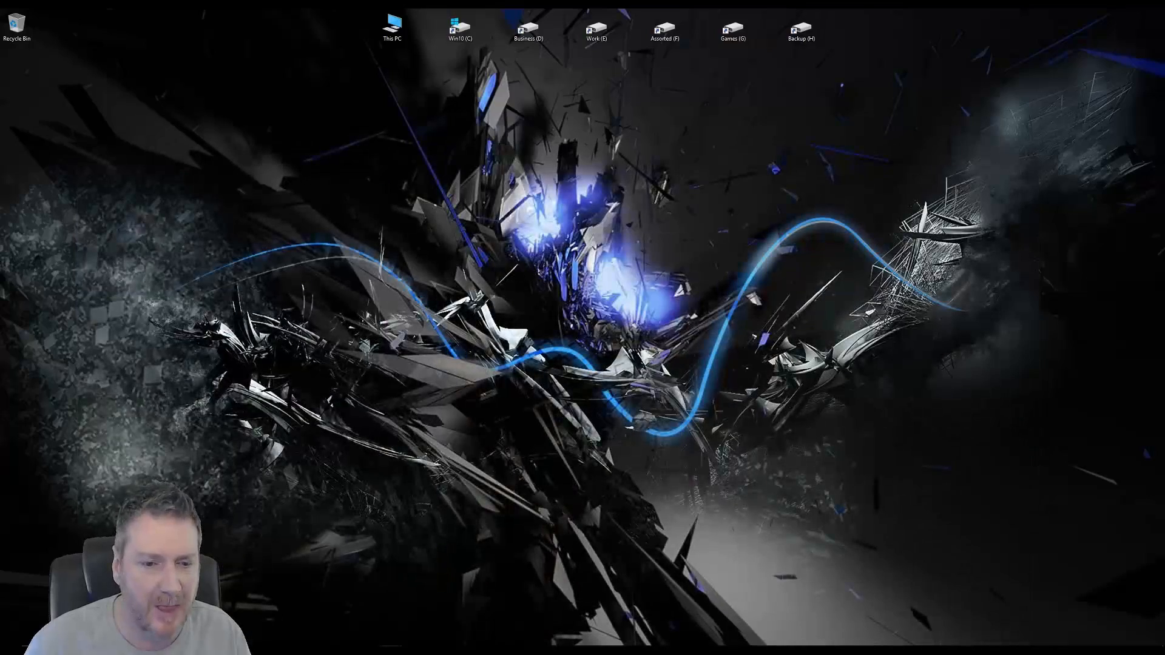
pyautogui.click(390, 650)
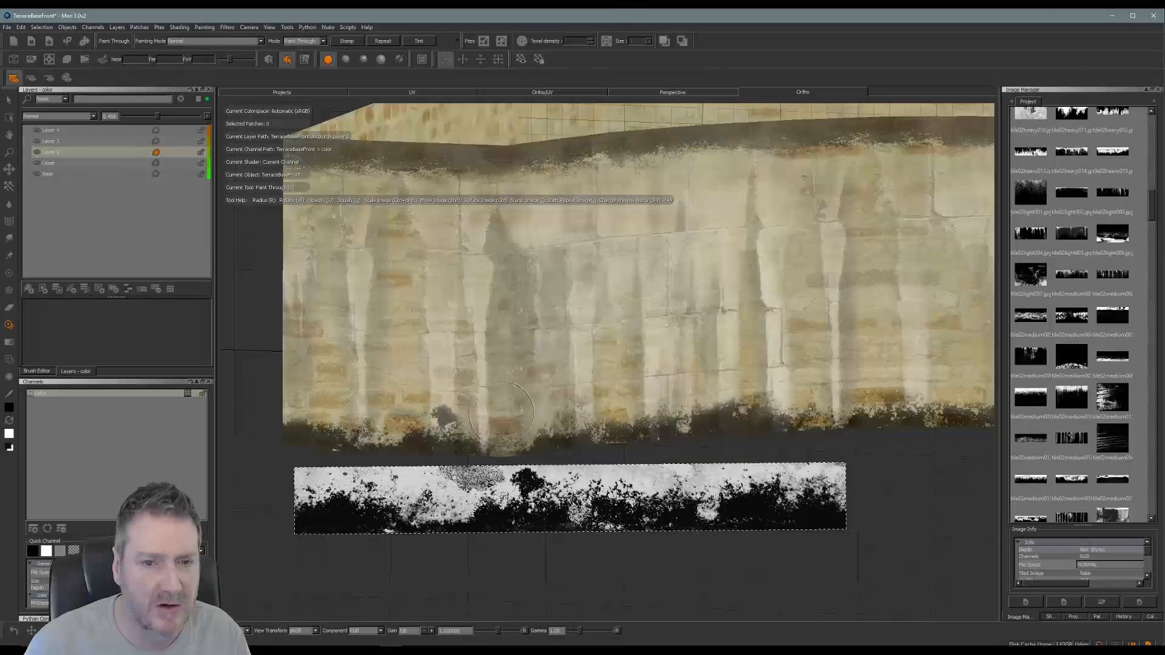
pyautogui.moveTo(592, 503)
pyautogui.keyDown('shift'); pyautogui.mouseDown()
pyautogui.moveTo(589, 379)
pyautogui.moveTo(582, 398)
pyautogui.moveTo(627, 395)
pyautogui.moveTo(565, 418)
pyautogui.moveTo(448, 398)
pyautogui.moveTo(434, 414)
pyautogui.moveTo(443, 410)
pyautogui.mouseUp(); pyautogui.keyUp('shift')
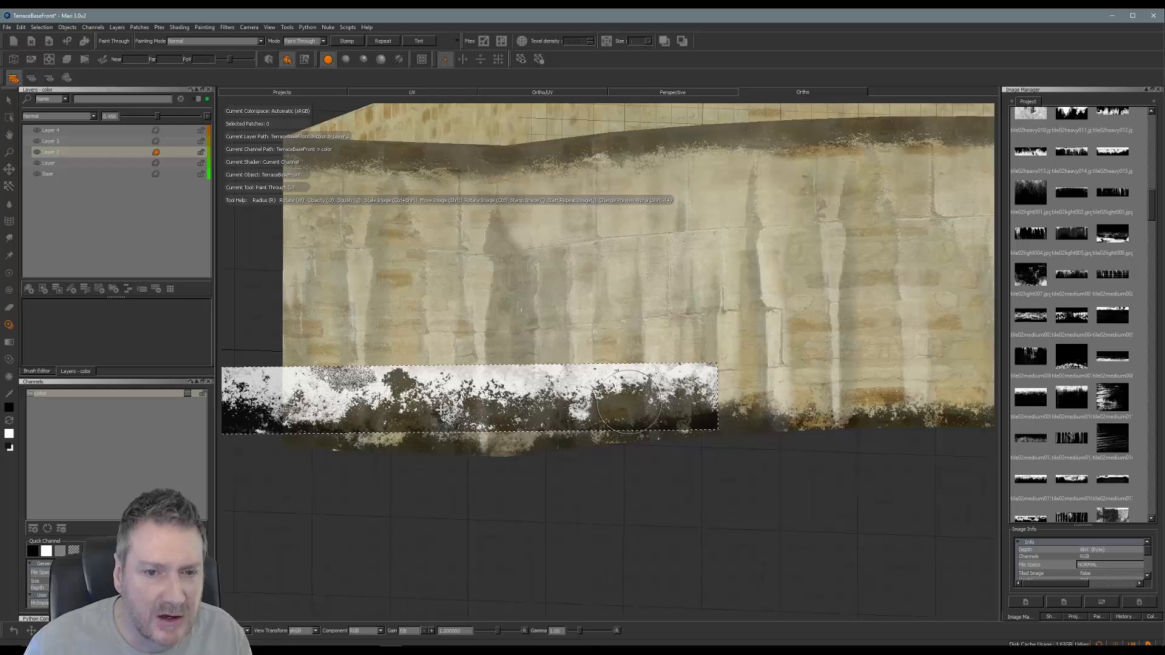
# Step: Add a layer above Layer 4 and paint a patch of the black-and-white grime image onto the base of the curved wall section
pyautogui.click(69, 131)
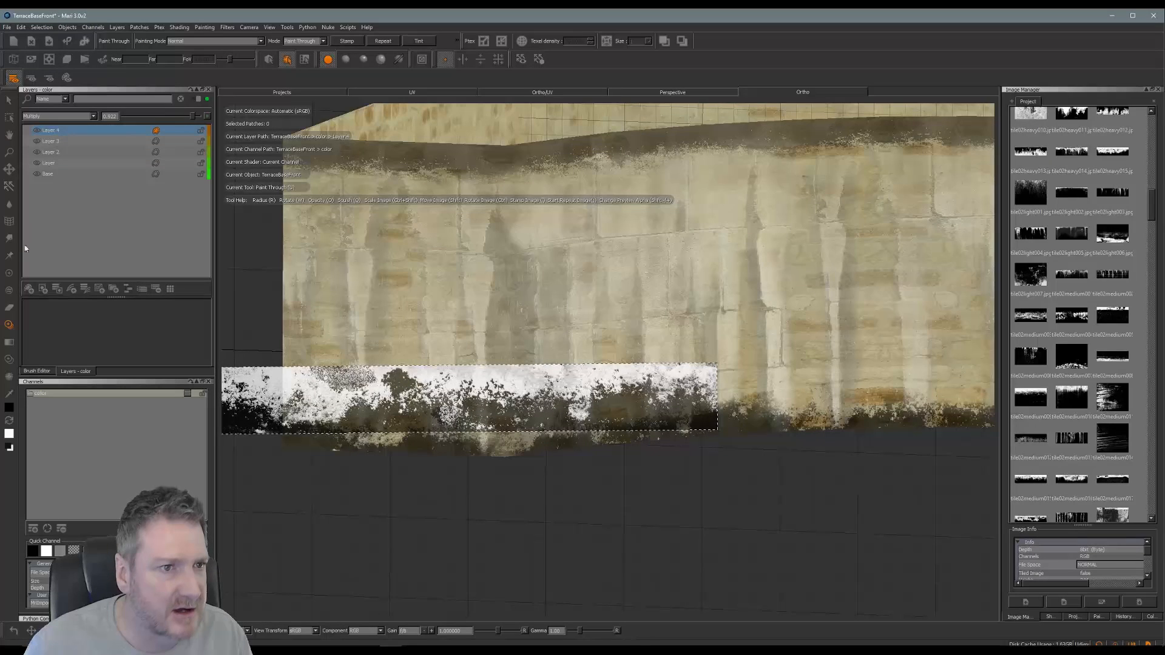
pyautogui.click(29, 289)
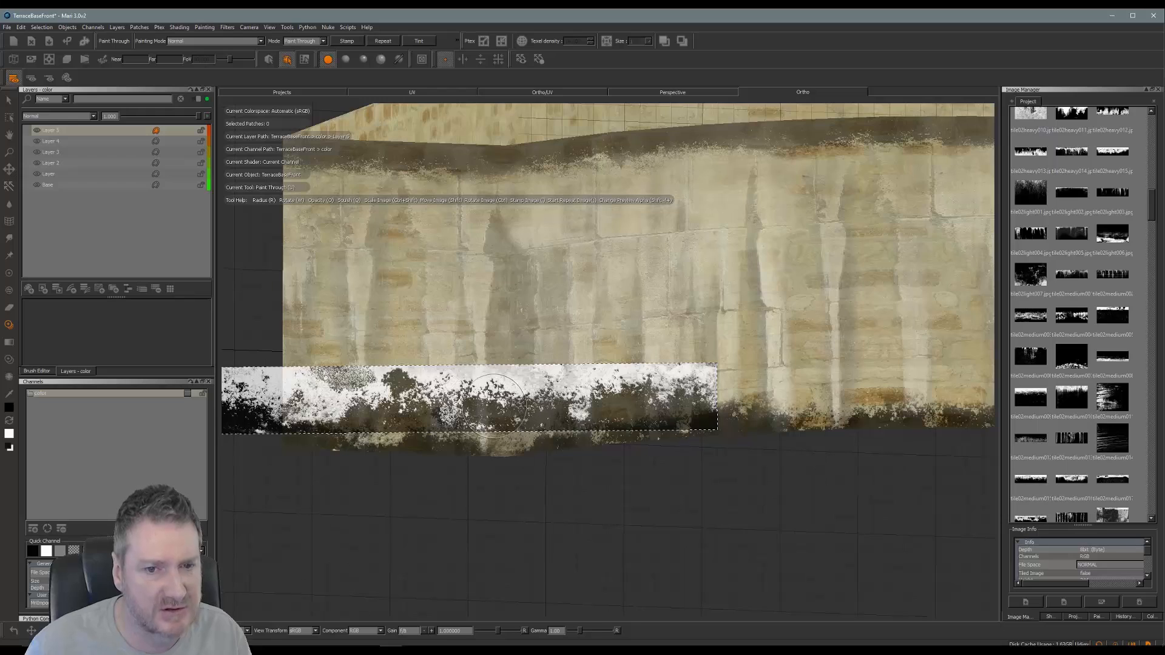
pyautogui.moveTo(490, 409)
pyautogui.mouseDown()
pyautogui.moveTo(460, 415)
pyautogui.moveTo(586, 406)
pyautogui.moveTo(484, 410)
pyautogui.moveTo(478, 389)
pyautogui.moveTo(432, 417)
pyautogui.moveTo(504, 390)
pyautogui.mouseUp()
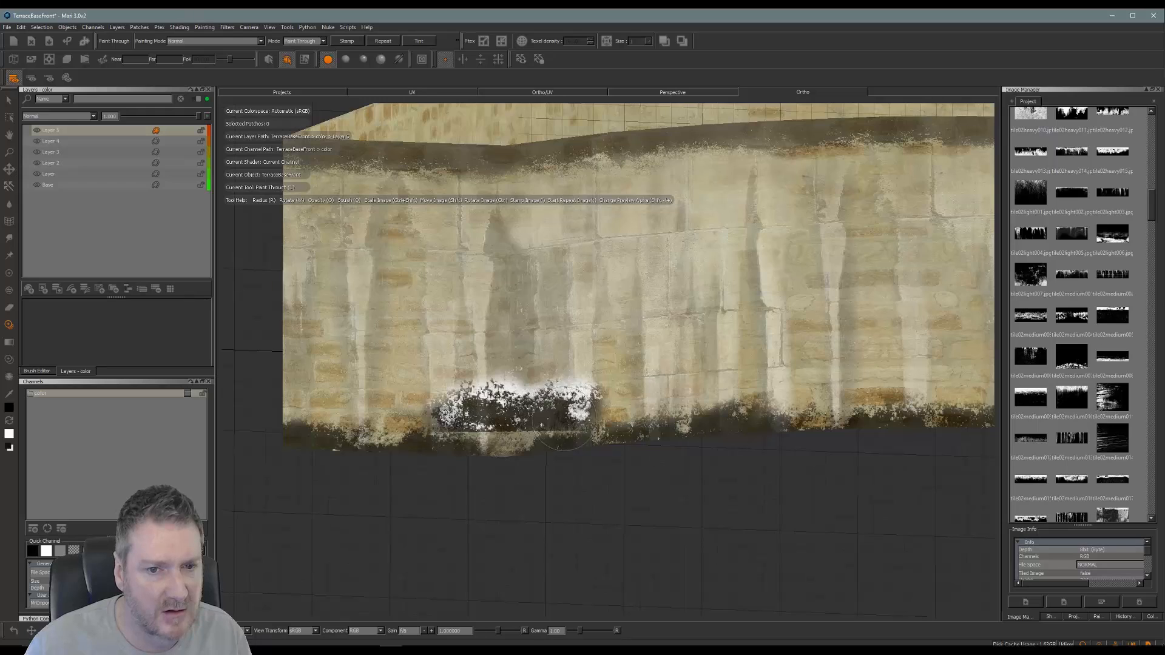
pyautogui.moveTo(563, 419); pyautogui.dragTo(560, 421)
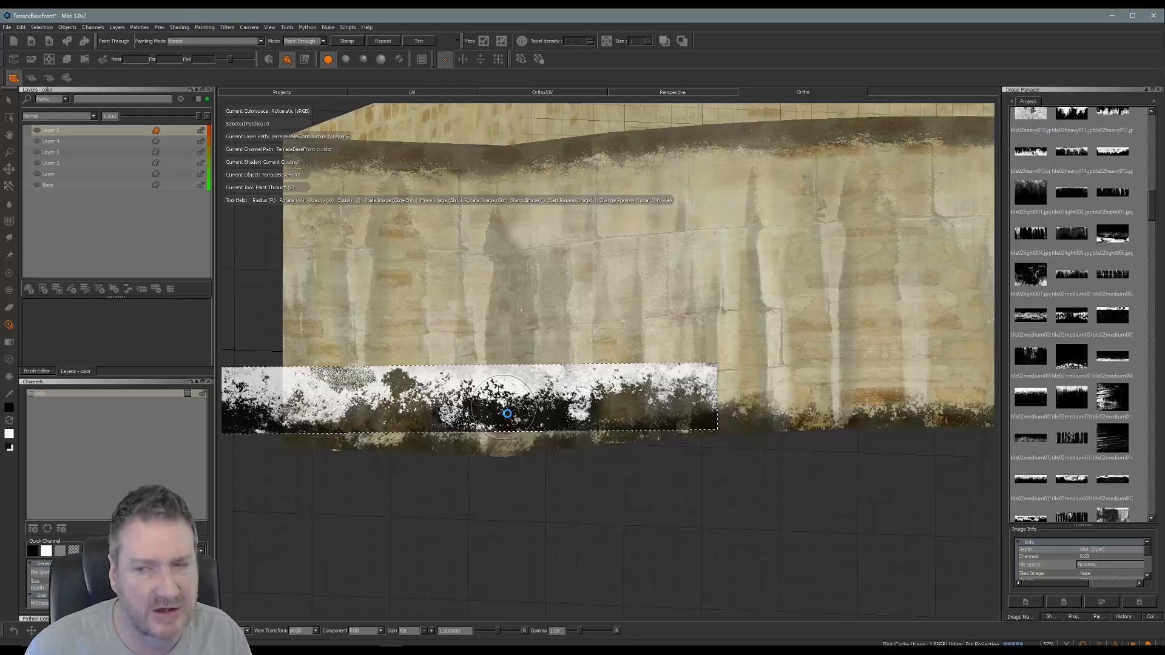
pyautogui.moveTo(507, 415)
pyautogui.mouseDown()
pyautogui.moveTo(506, 401)
pyautogui.moveTo(537, 471)
pyautogui.mouseUp()
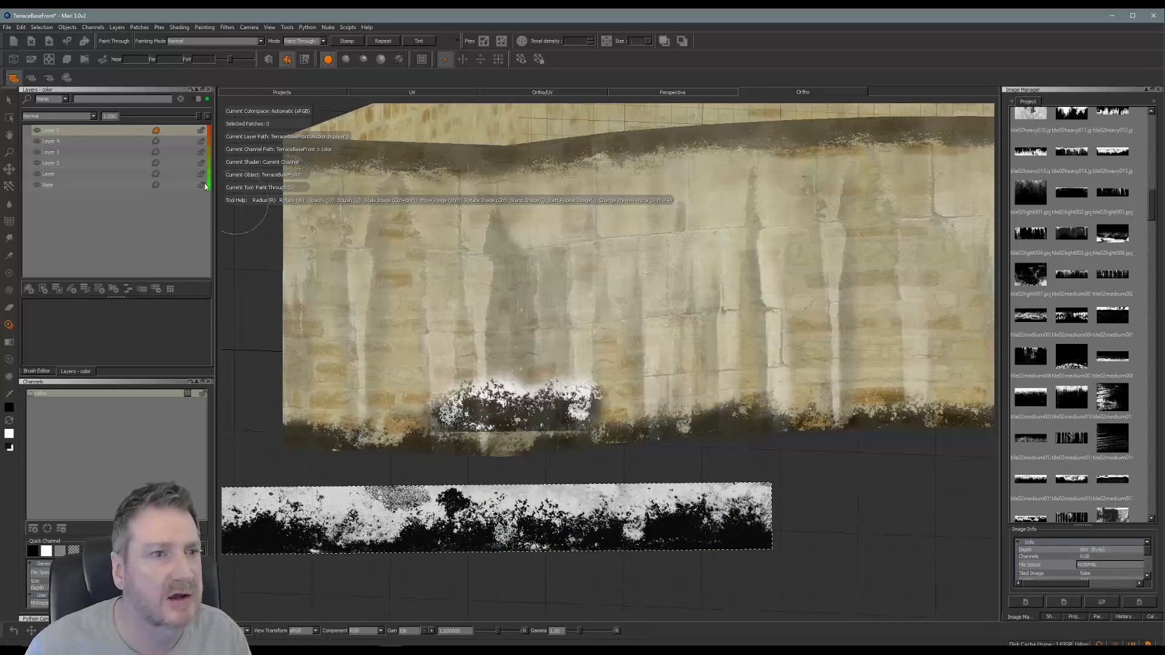
# Step: Set the new grime layer's blend mode to Multiply and lower its opacity slightly
pyautogui.click(74, 141)
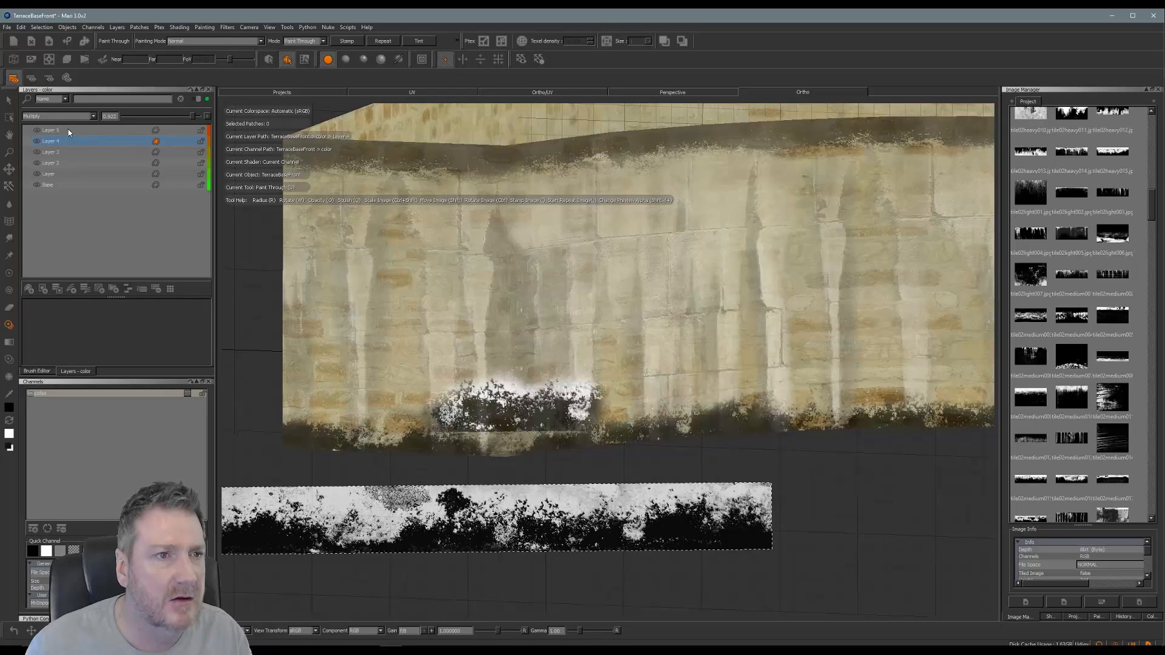
pyautogui.click(68, 130)
pyautogui.click(92, 115)
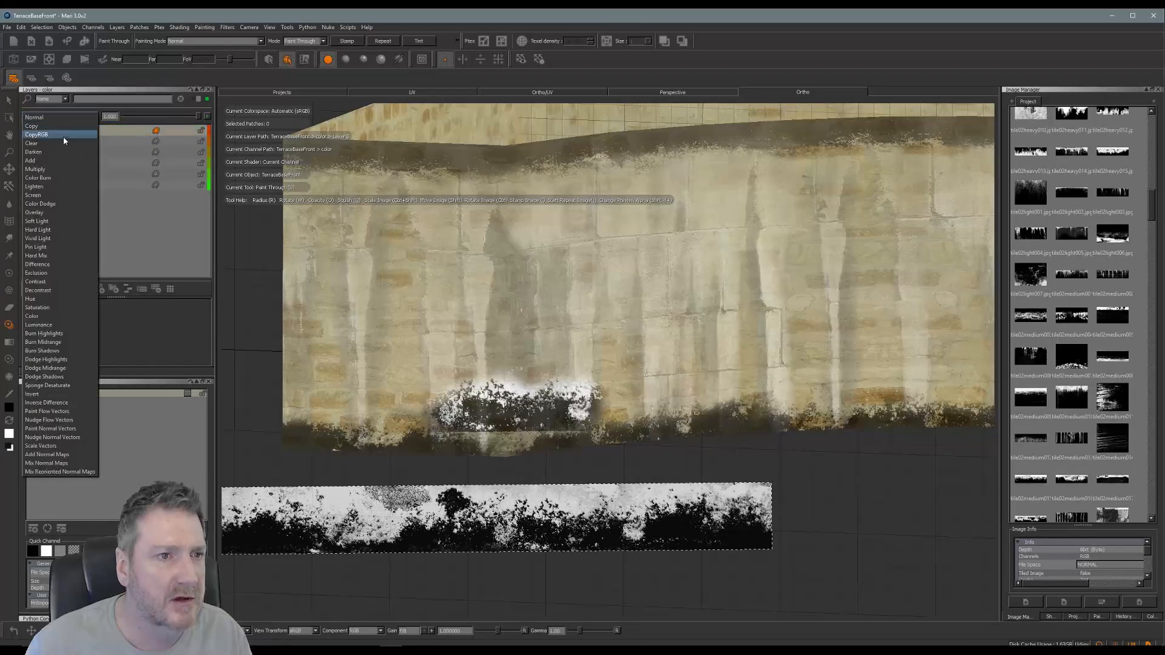
pyautogui.click(46, 169)
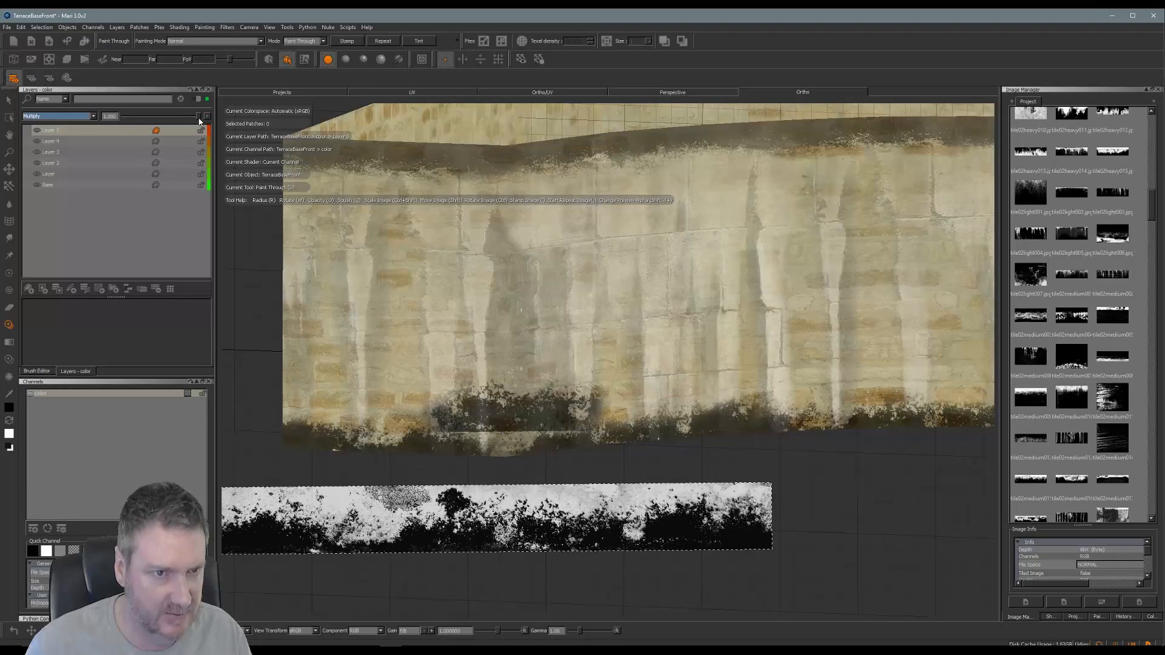
pyautogui.moveTo(200, 116); pyautogui.dragTo(196, 118)
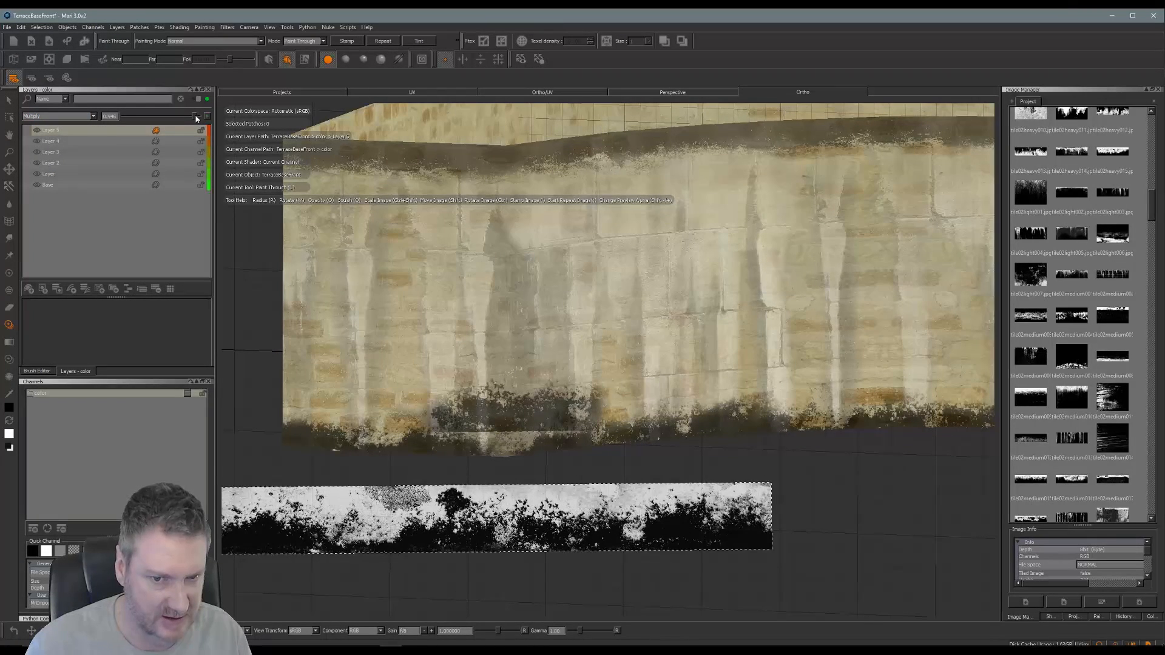
# Step: Export the current color channel flattened, overwriting TerraceBaseFront_Painted.tga in the Stairs folder
pyautogui.rightClick(129, 394)
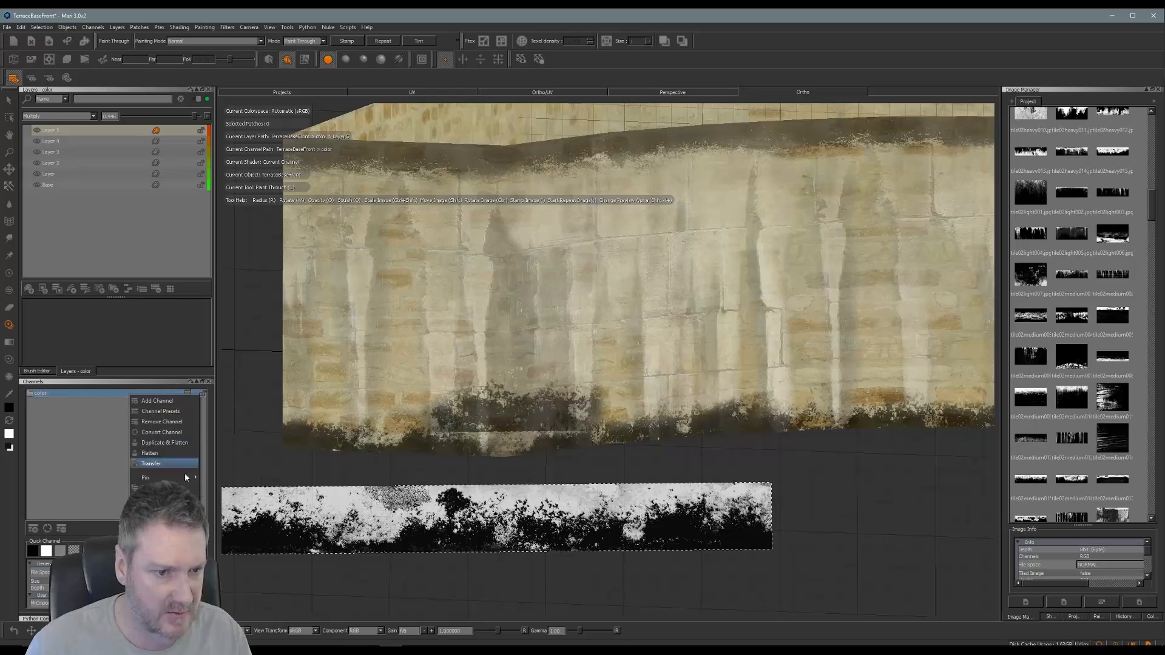
pyautogui.moveTo(158, 545)
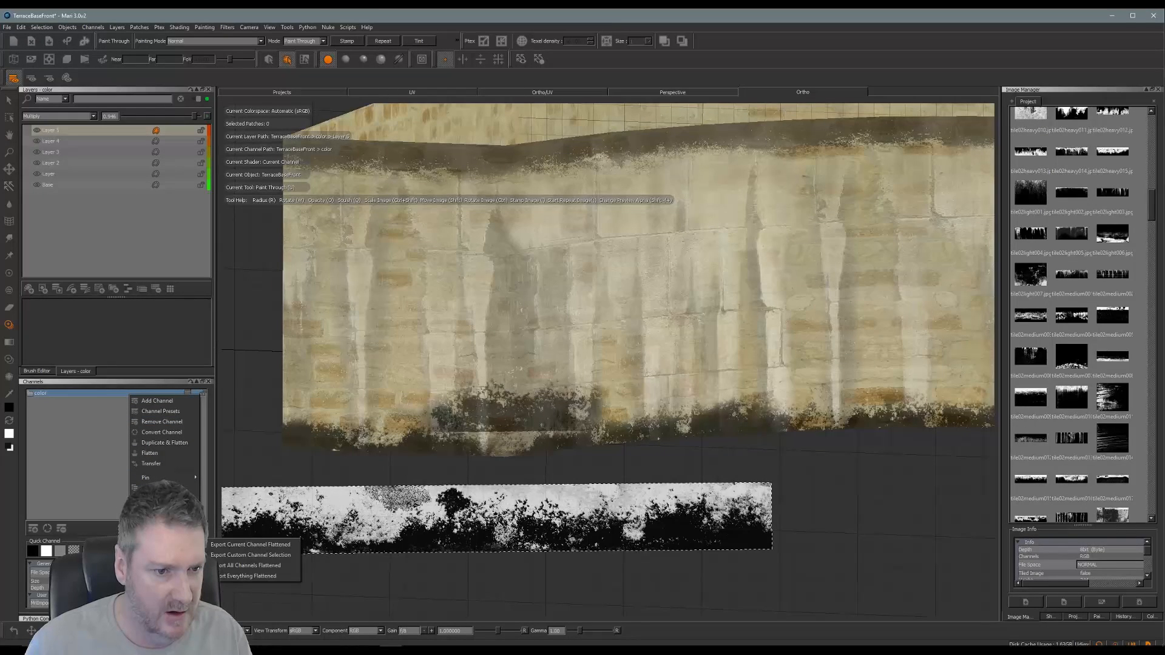
pyautogui.click(632, 529)
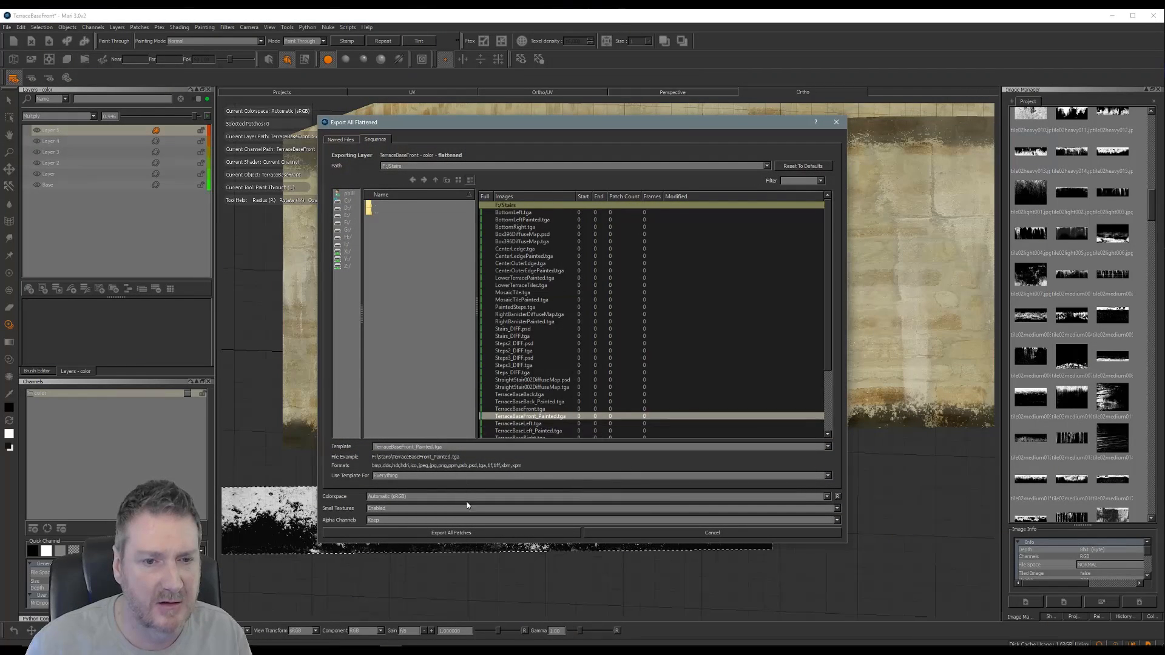
pyautogui.click(479, 533)
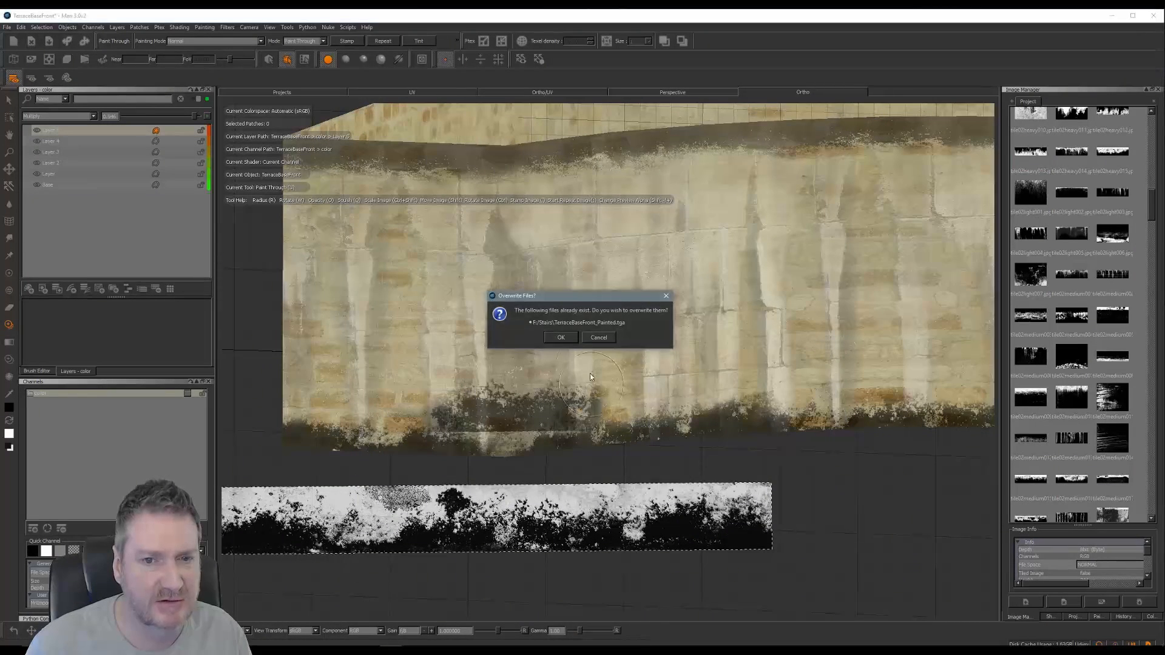
pyautogui.click(561, 337)
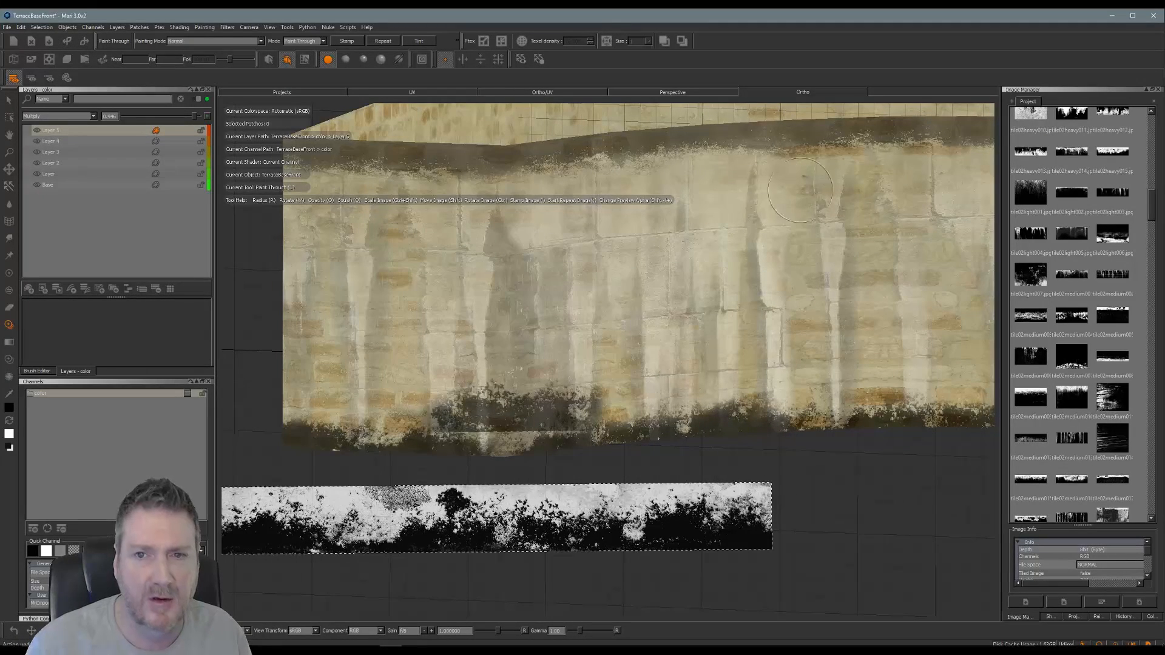
# Step: Switch to 3ds Max, reload the TerraceBaseFront_Painted.tga bitmap and check the grime at the wall's base behind the columns
pyautogui.click(1115, 18)
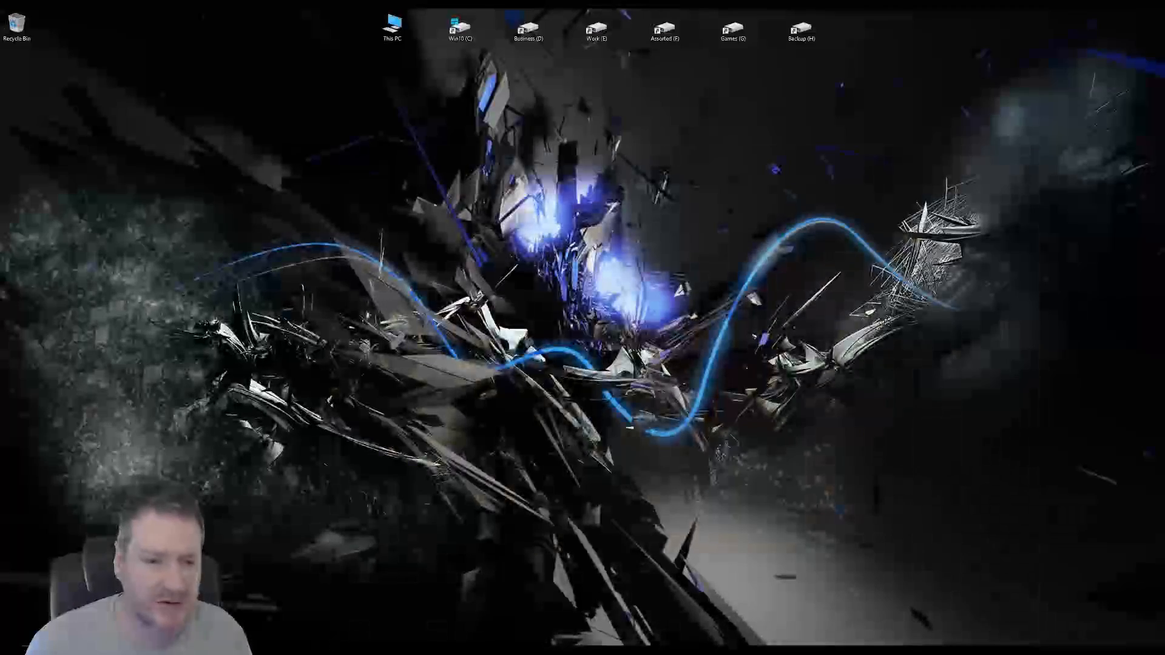
pyautogui.click(369, 651)
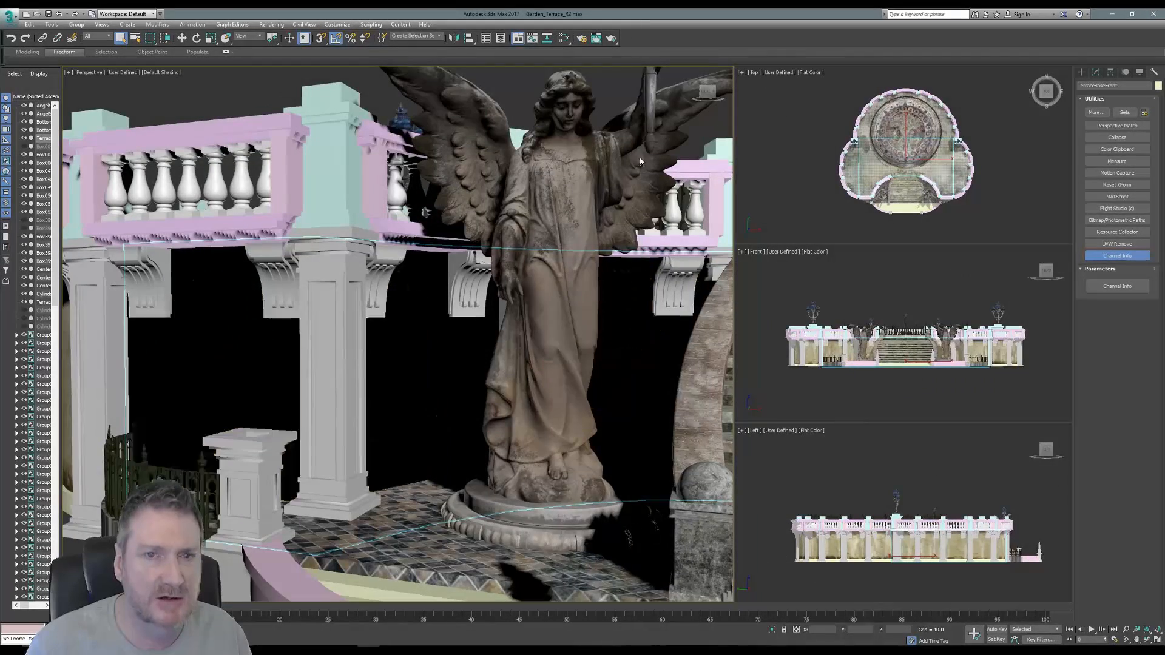
pyautogui.click(546, 39)
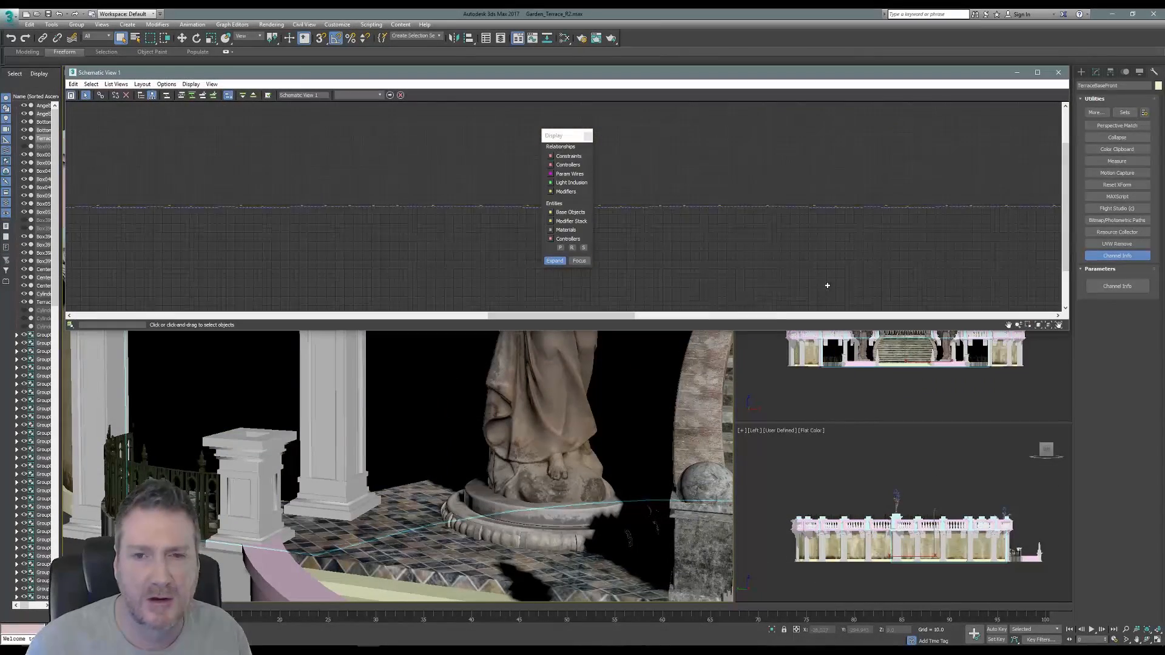
pyautogui.click(1058, 72)
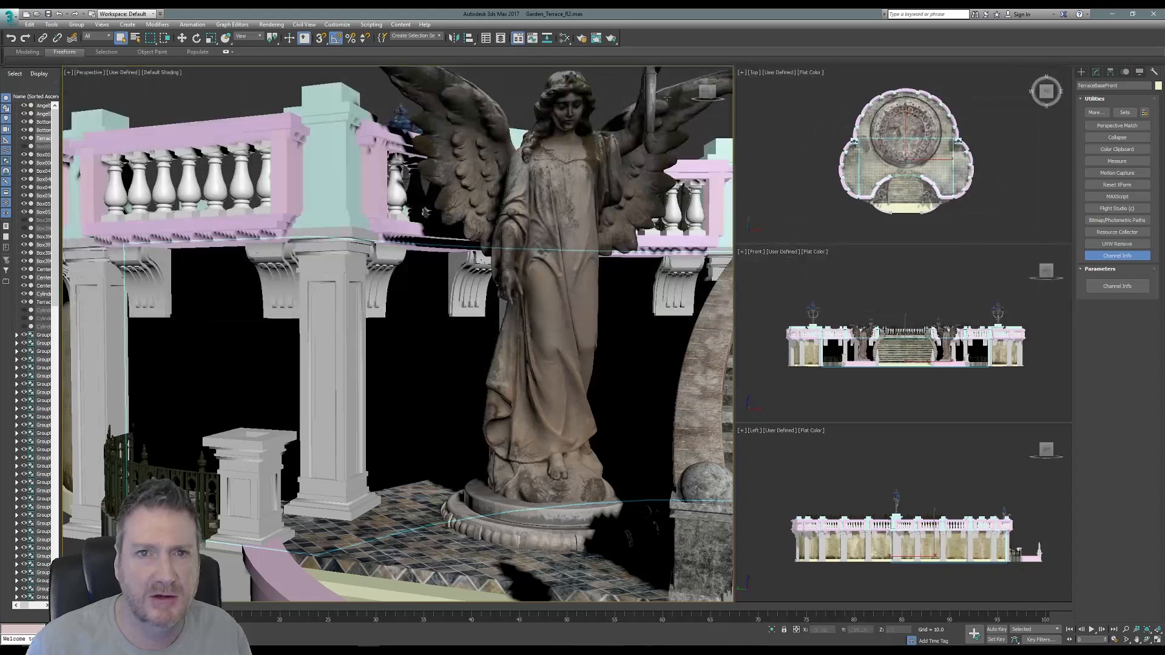
pyautogui.click(565, 38)
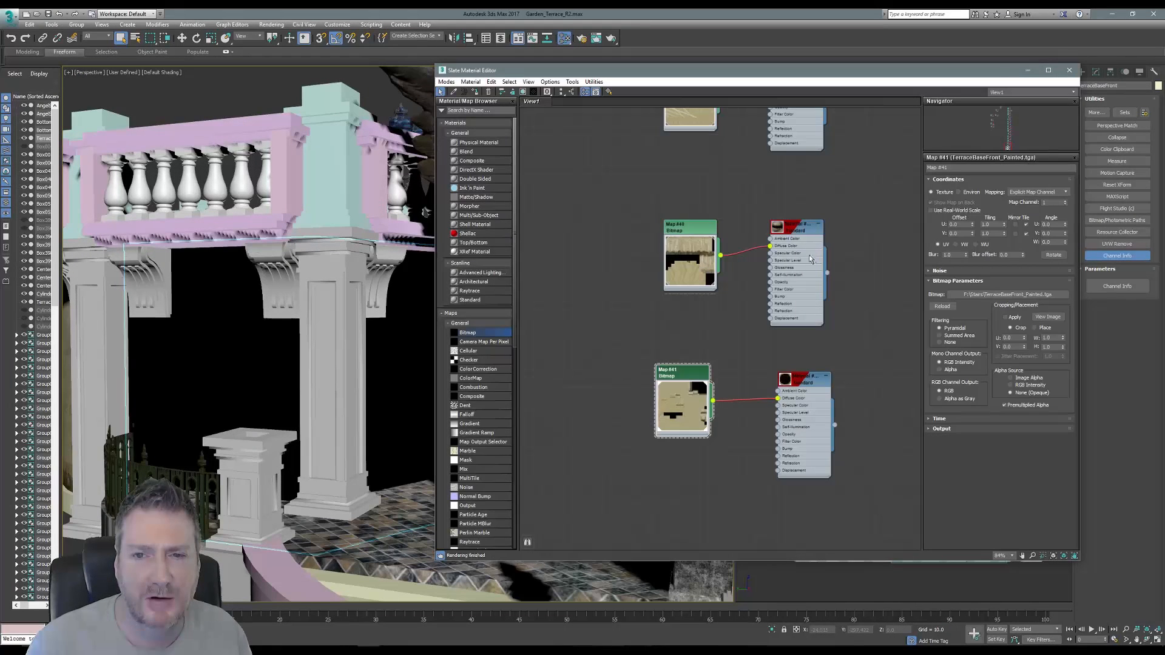
pyautogui.click(941, 305)
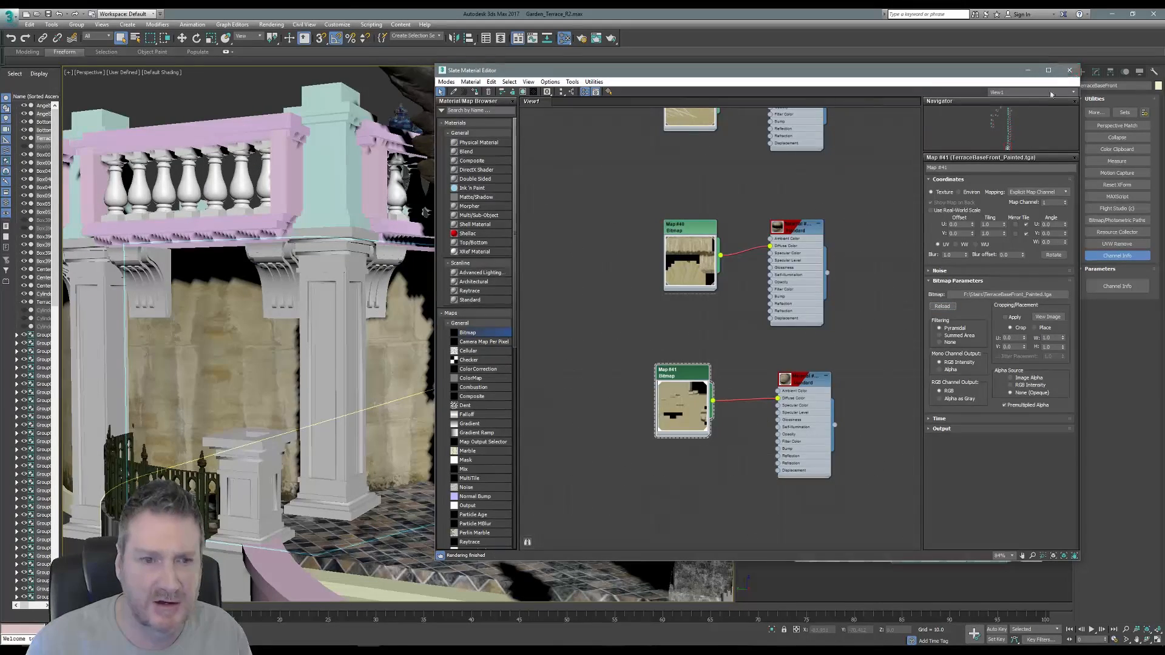
pyautogui.click(1068, 71)
pyautogui.scroll(6, 317, 501)
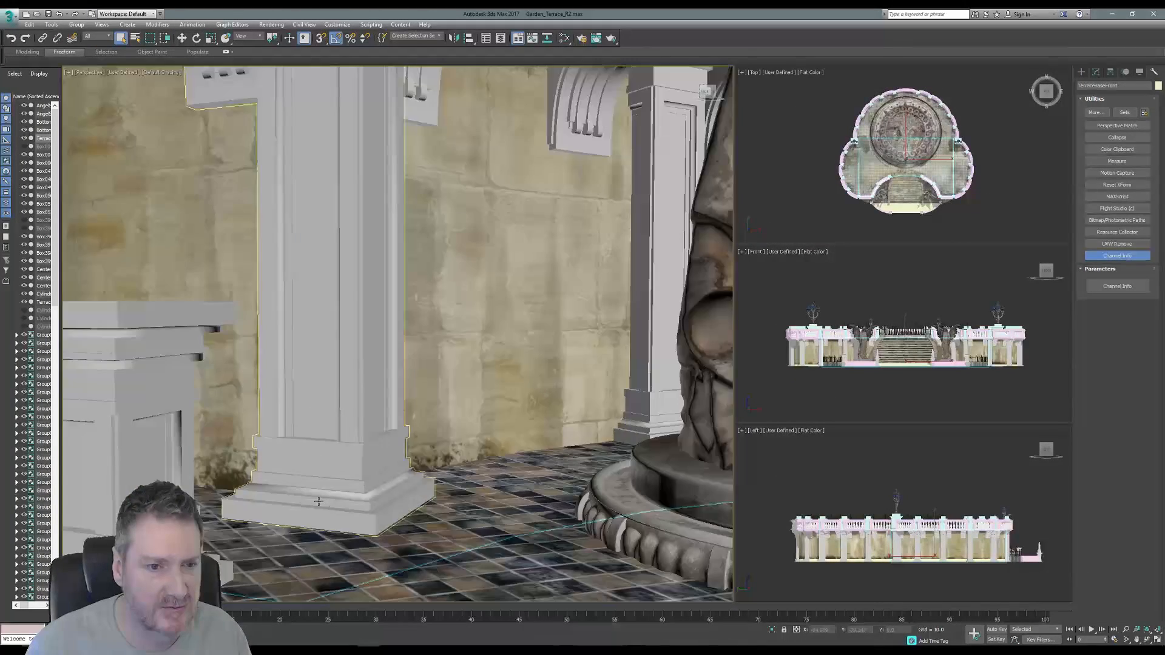
pyautogui.scroll(-8, 383, 483)
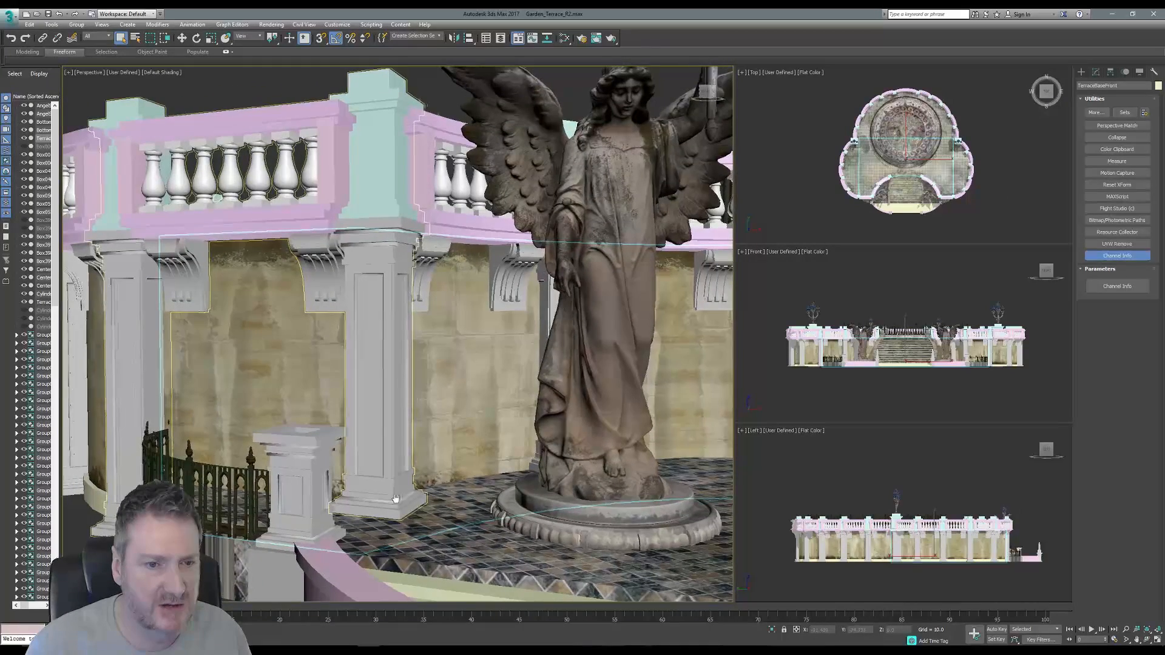
# Step: Switch to Mari, resize the grime image, place it over the dark patch at the wall's base and paint the patch fuller
pyautogui.click(1114, 14)
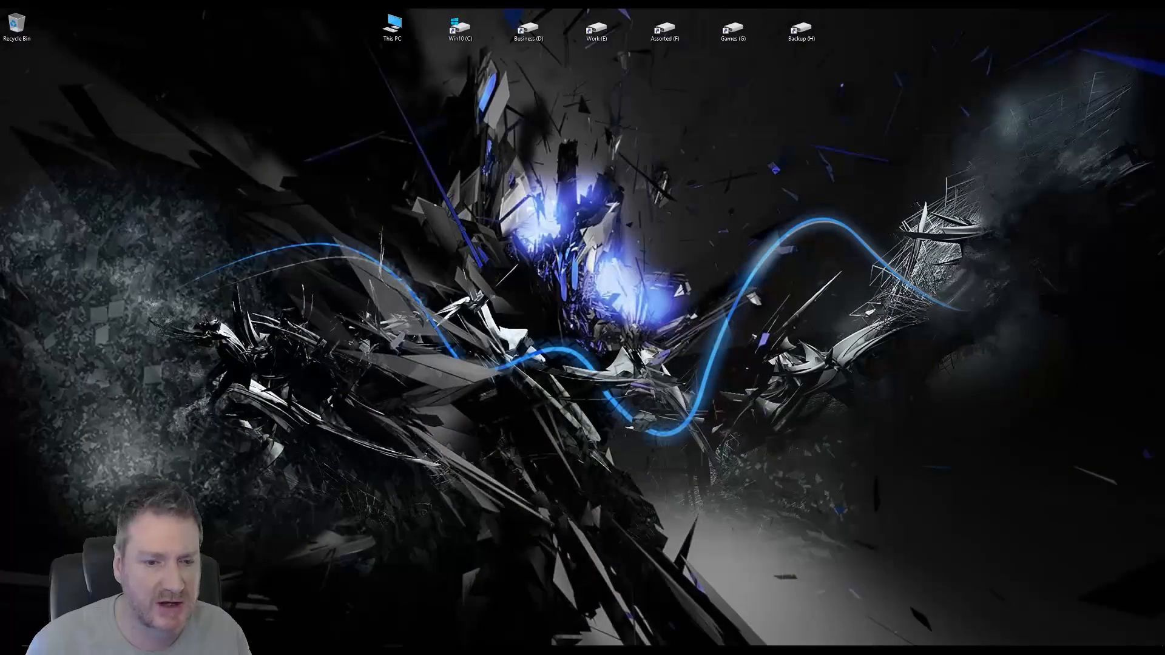
pyautogui.click(394, 645)
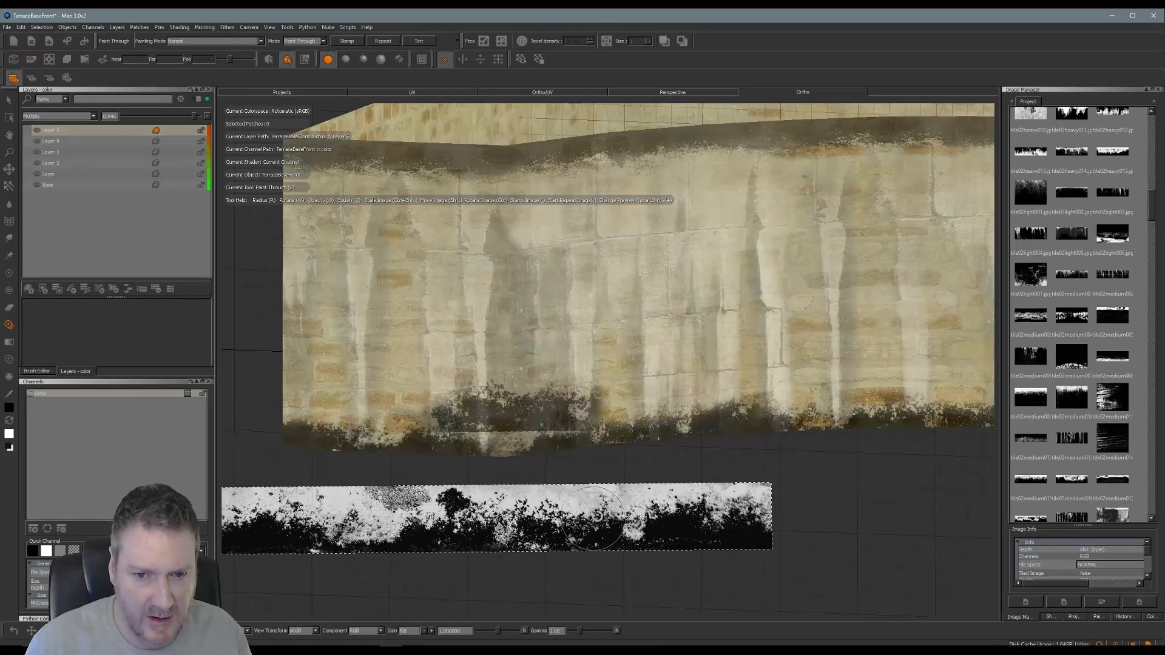
pyautogui.keyDown('ctrl'); pyautogui.keyDown('shift'); pyautogui.moveTo(641, 513); pyautogui.dragTo(623, 513); pyautogui.keyUp('shift'); pyautogui.keyUp('ctrl')
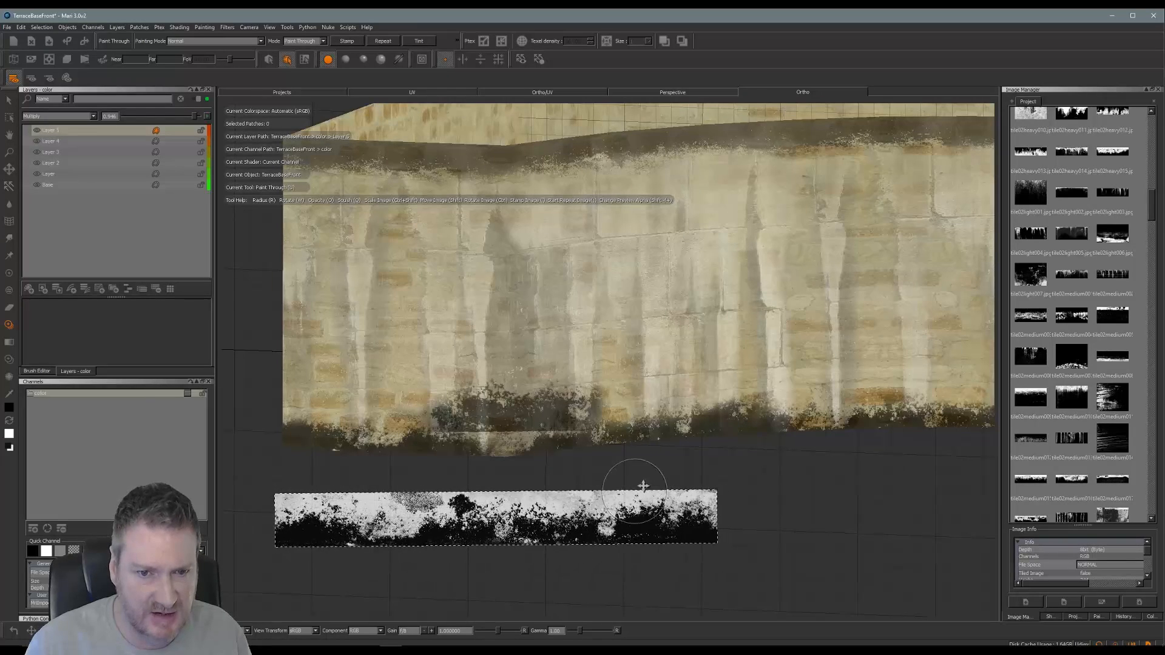
pyautogui.keyDown('alt'); pyautogui.moveTo(700, 452); pyautogui.dragTo(769, 451, button='right'); pyautogui.keyUp('alt')
pyautogui.keyDown('alt'); pyautogui.moveTo(780, 442); pyautogui.dragTo(792, 440, button='middle'); pyautogui.keyUp('alt')
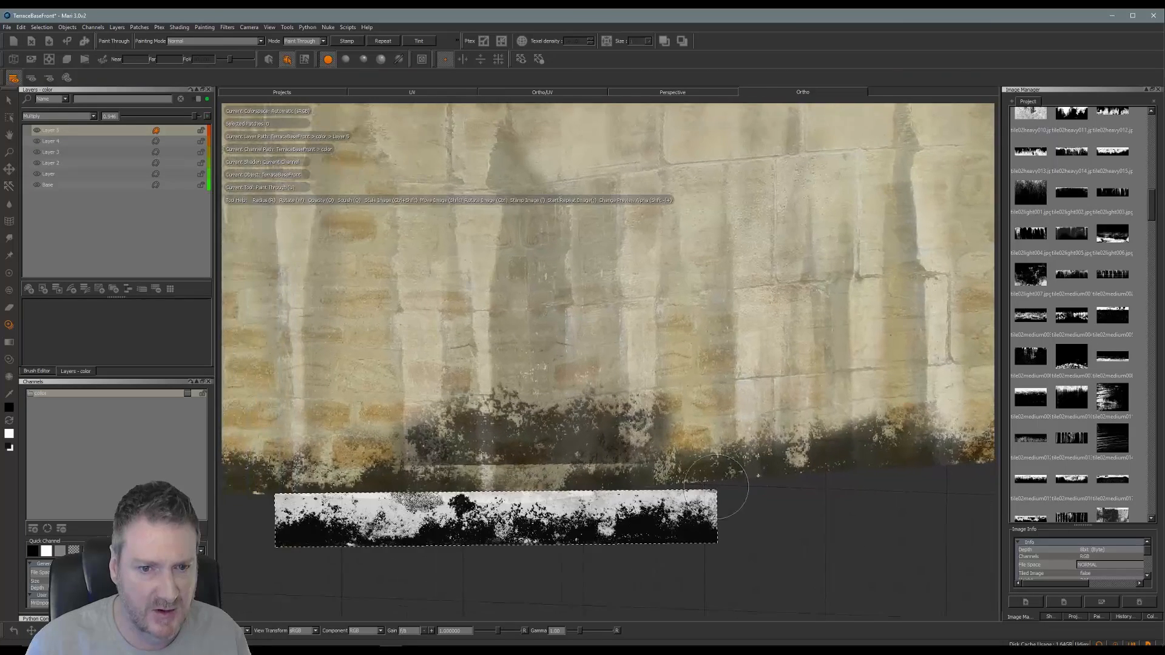
pyautogui.moveTo(628, 521)
pyautogui.keyDown('shift'); pyautogui.mouseDown()
pyautogui.moveTo(650, 428)
pyautogui.moveTo(615, 393)
pyautogui.moveTo(623, 451)
pyautogui.moveTo(623, 380)
pyautogui.moveTo(621, 465)
pyautogui.moveTo(627, 370)
pyautogui.mouseUp(); pyautogui.keyUp('shift')
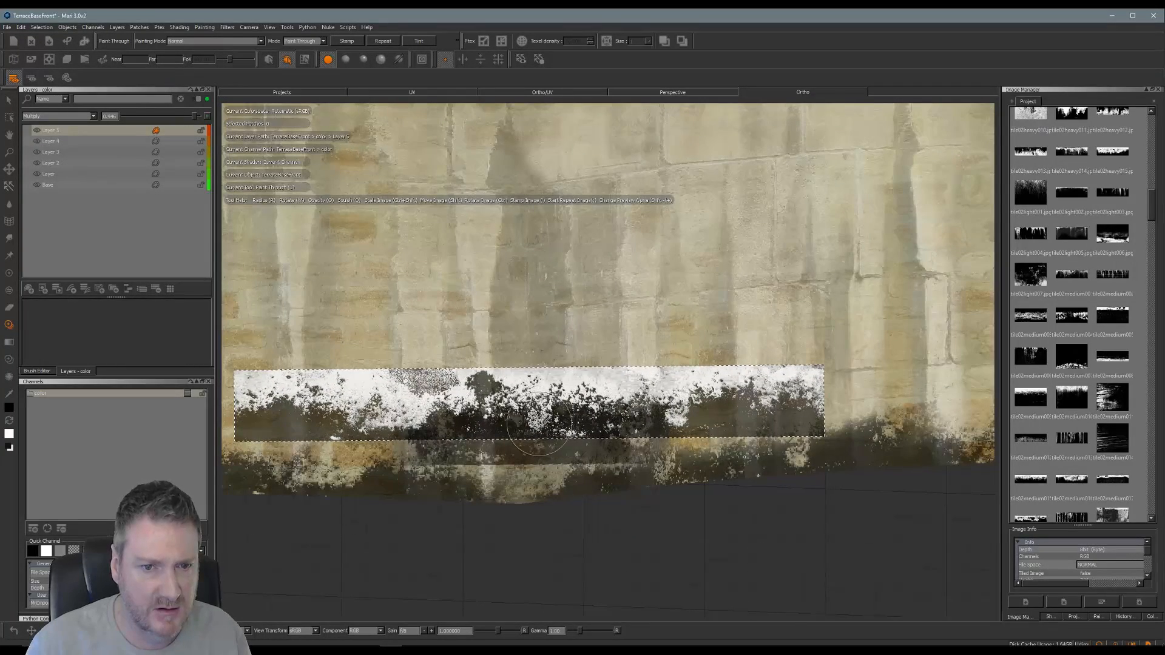
pyautogui.press("'")
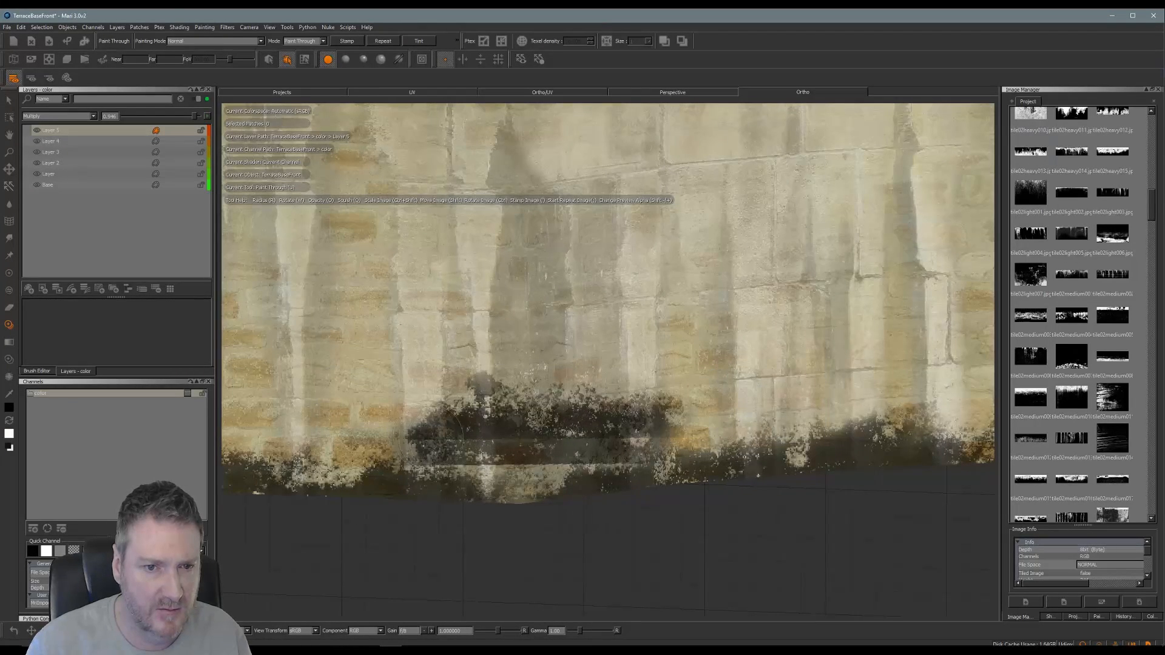
pyautogui.moveTo(432, 438); pyautogui.dragTo(438, 438)
pyautogui.moveTo(547, 440)
pyautogui.keyDown('shift'); pyautogui.mouseDown()
pyautogui.moveTo(460, 446)
pyautogui.moveTo(595, 440)
pyautogui.moveTo(598, 377)
pyautogui.moveTo(426, 434)
pyautogui.moveTo(499, 531)
pyautogui.moveTo(504, 558)
pyautogui.moveTo(503, 461)
pyautogui.moveTo(524, 421)
pyautogui.moveTo(547, 440)
pyautogui.moveTo(521, 433)
pyautogui.mouseUp(); pyautogui.keyUp('shift')
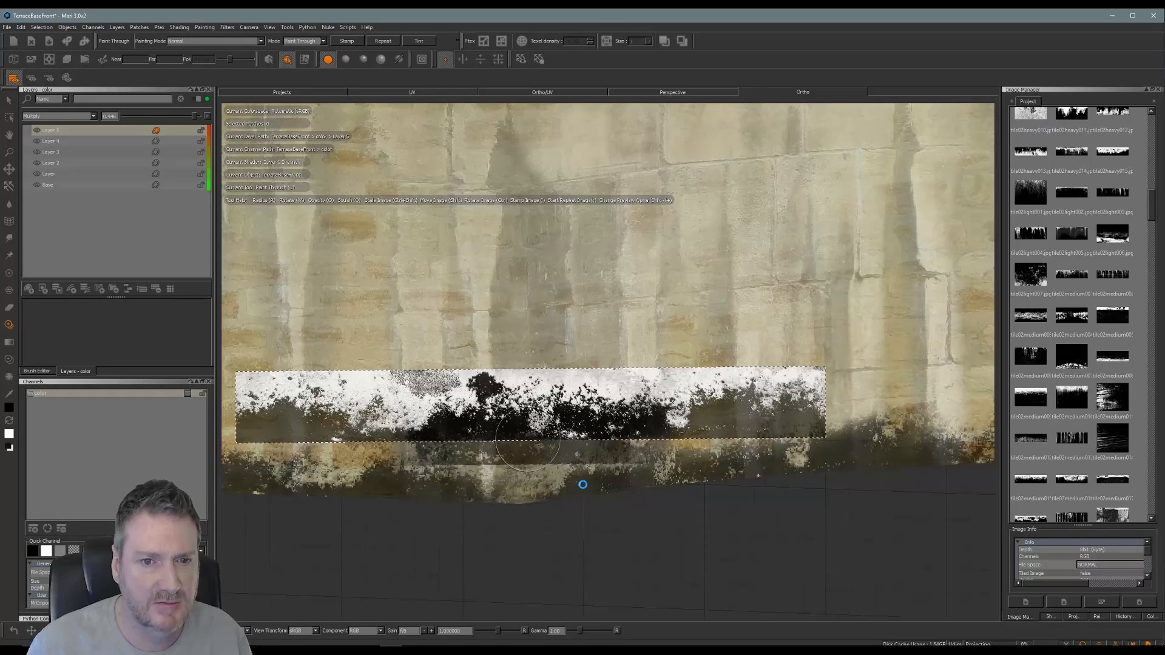
# Step: Move the grime image toward the wall's left end and paint the grime band onward from the dark patch
pyautogui.keyDown('alt'); pyautogui.moveTo(583, 485); pyautogui.dragTo(660, 498, button='right'); pyautogui.keyUp('alt')
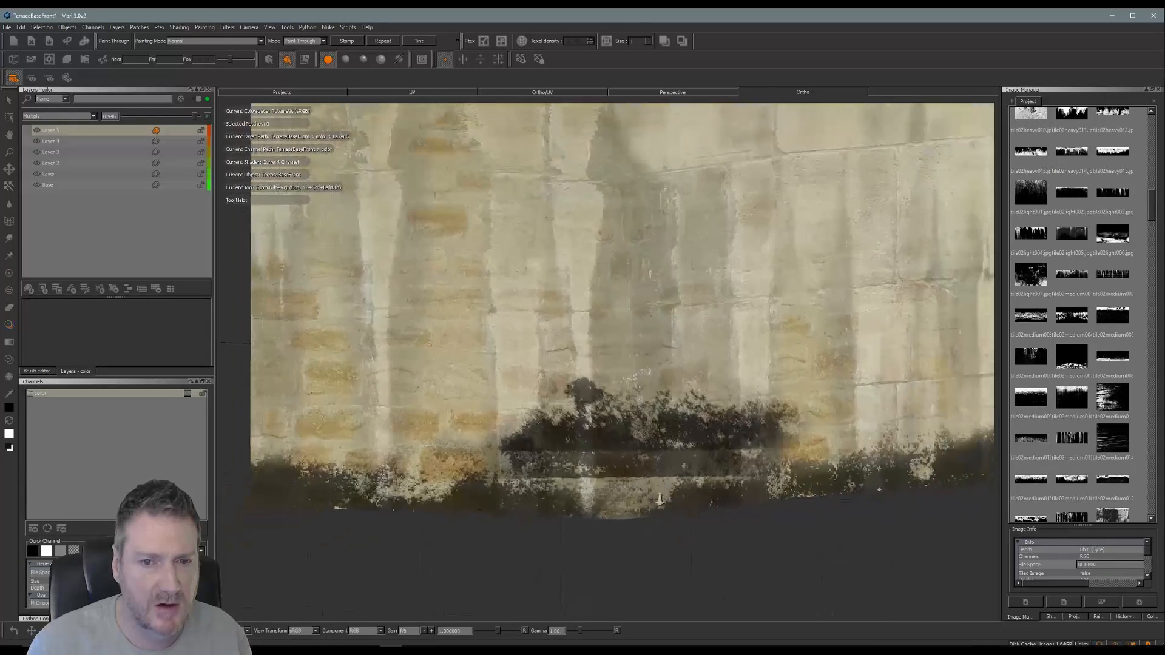
pyautogui.keyDown('alt'); pyautogui.moveTo(660, 499); pyautogui.dragTo(556, 511); pyautogui.keyUp('alt')
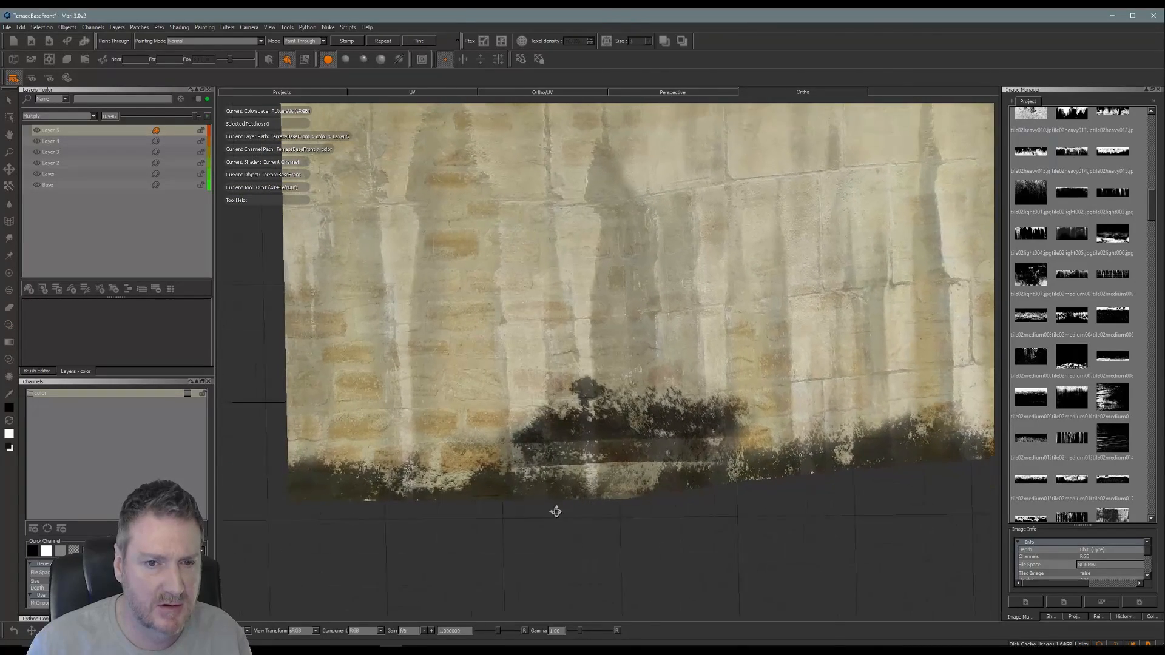
pyautogui.moveTo(644, 423)
pyautogui.keyDown('shift'); pyautogui.mouseDown()
pyautogui.moveTo(606, 367)
pyautogui.moveTo(600, 438)
pyautogui.moveTo(604, 424)
pyautogui.moveTo(415, 432)
pyautogui.moveTo(401, 408)
pyautogui.moveTo(414, 428)
pyautogui.mouseUp(); pyautogui.keyUp('shift')
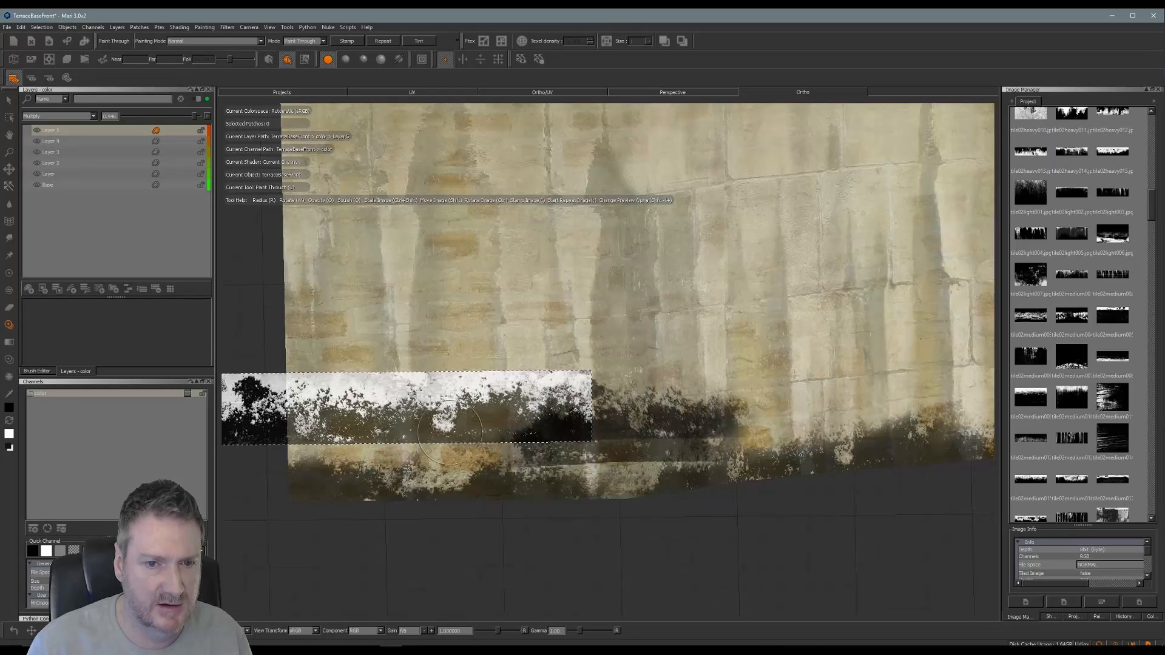
pyautogui.moveTo(484, 420); pyautogui.dragTo(473, 428)
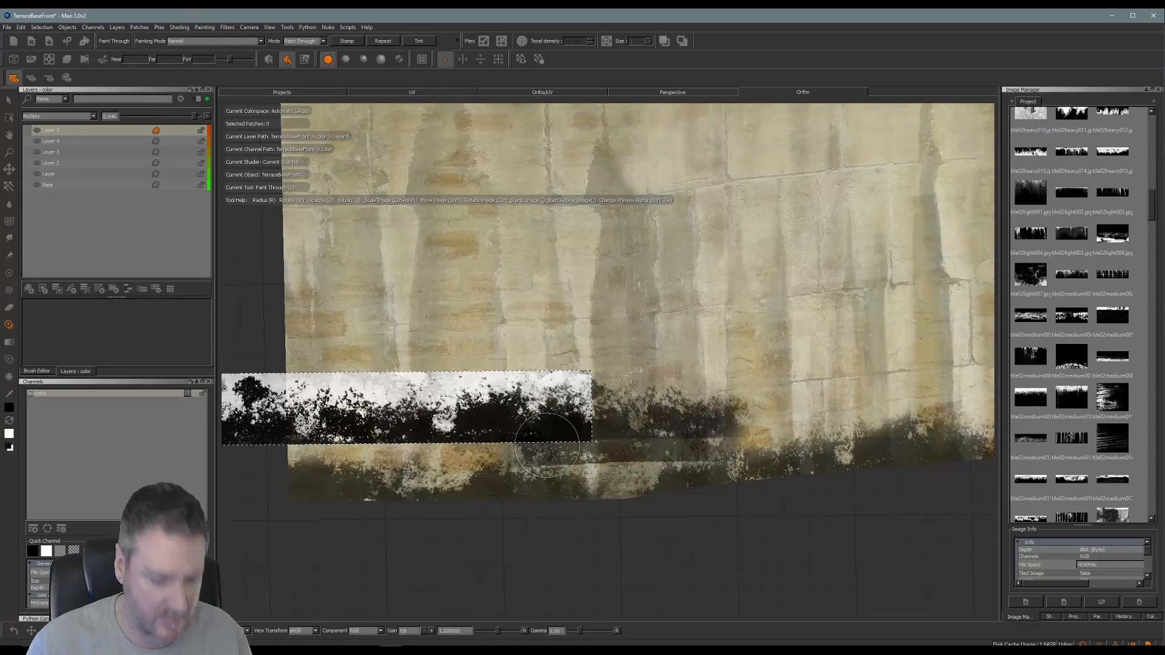
# Step: Paint the grime image onto the wall's base to the right of the dark patch, extending the upper grime band
pyautogui.press('r')
pyautogui.moveTo(594, 439)
pyautogui.keyDown('alt'); pyautogui.mouseDown()
pyautogui.moveTo(461, 449)
pyautogui.moveTo(364, 418)
pyautogui.moveTo(463, 421)
pyautogui.moveTo(416, 412)
pyautogui.moveTo(420, 425)
pyautogui.moveTo(492, 401)
pyautogui.moveTo(499, 412)
pyautogui.moveTo(744, 454)
pyautogui.moveTo(743, 379)
pyautogui.moveTo(756, 380)
pyautogui.mouseUp(); pyautogui.keyUp('alt')
pyautogui.moveTo(365, 393); pyautogui.dragTo(340, 394)
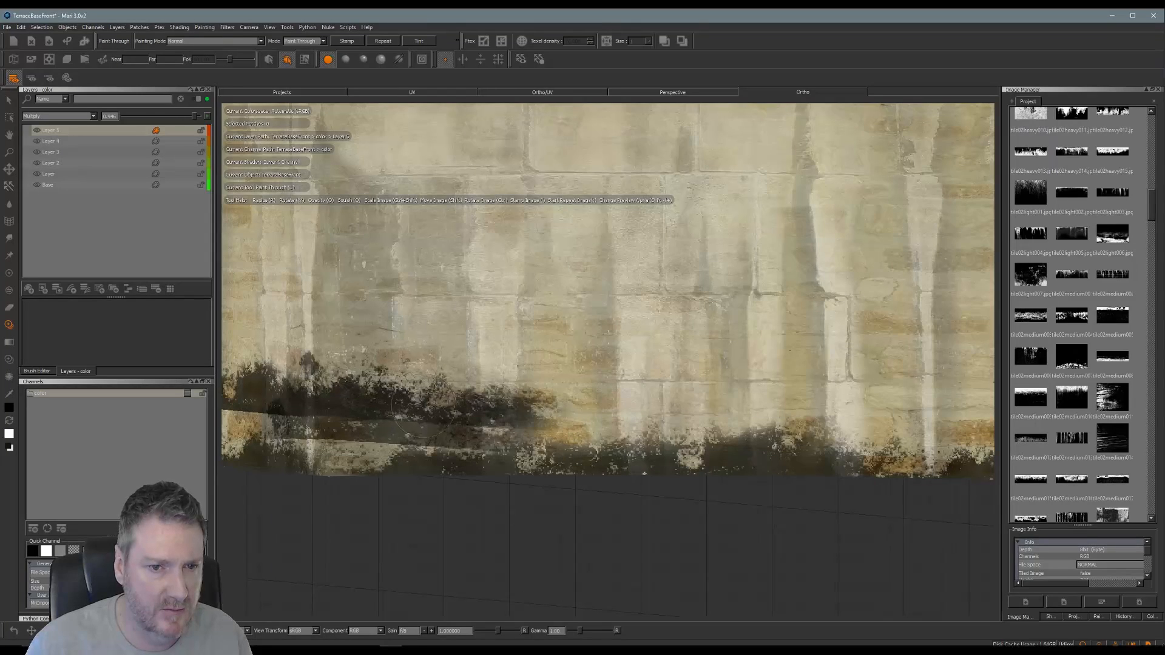
pyautogui.moveTo(424, 406); pyautogui.dragTo(484, 380)
pyautogui.moveTo(511, 423)
pyautogui.mouseDown()
pyautogui.moveTo(540, 404)
pyautogui.moveTo(624, 397)
pyautogui.moveTo(483, 373)
pyautogui.mouseUp()
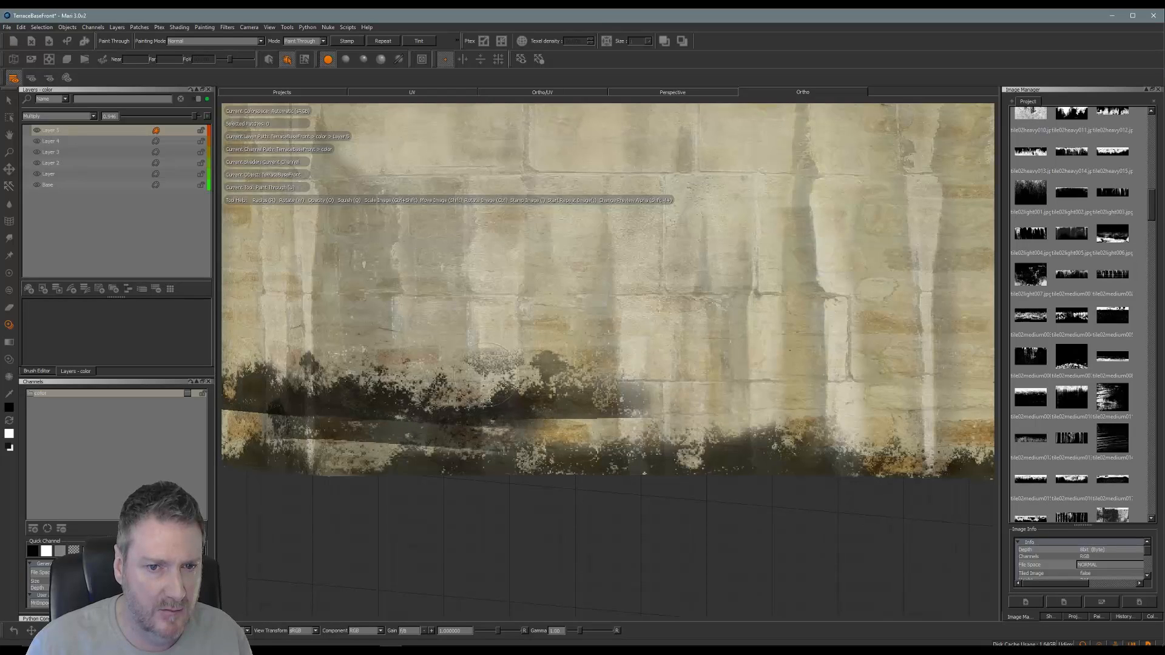
# Step: Paint the grime image onto the wall's base, extending the upper grime band rightward to the image's edge
pyautogui.moveTo(473, 388)
pyautogui.mouseDown()
pyautogui.moveTo(653, 387)
pyautogui.moveTo(644, 391)
pyautogui.mouseUp()
pyautogui.moveTo(573, 395)
pyautogui.mouseDown()
pyautogui.moveTo(759, 395)
pyautogui.moveTo(810, 375)
pyautogui.moveTo(836, 402)
pyautogui.moveTo(876, 392)
pyautogui.moveTo(837, 409)
pyautogui.mouseUp()
pyautogui.moveTo(837, 406)
pyautogui.mouseDown()
pyautogui.moveTo(676, 403)
pyautogui.moveTo(710, 391)
pyautogui.moveTo(670, 400)
pyautogui.mouseUp()
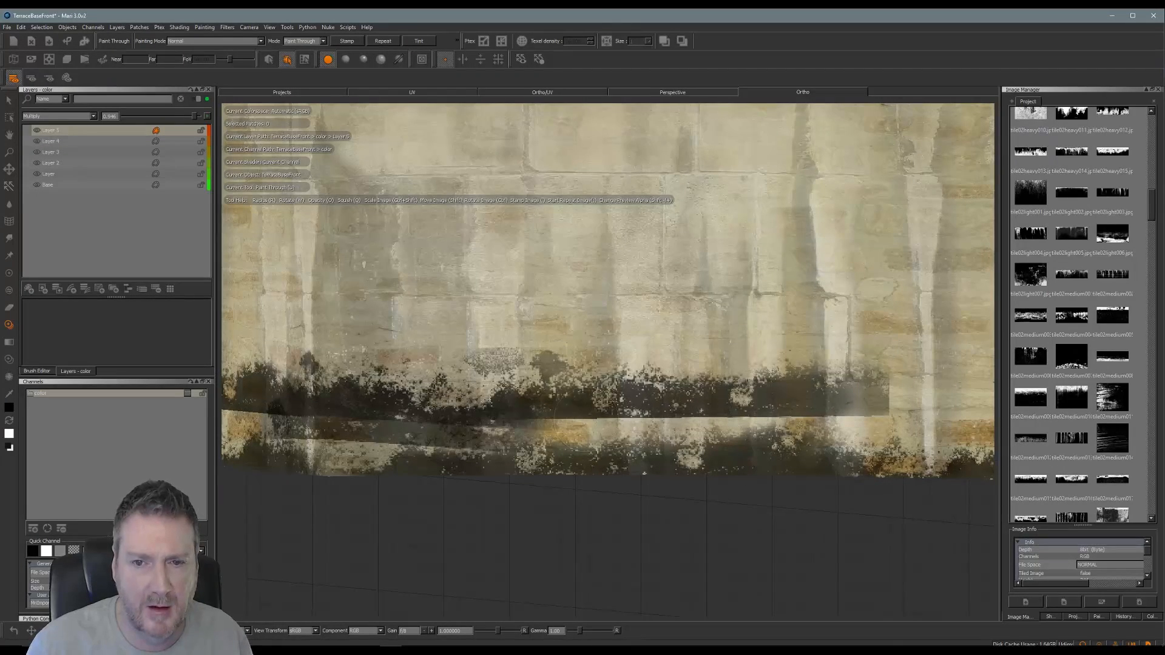
pyautogui.moveTo(745, 397); pyautogui.dragTo(802, 398)
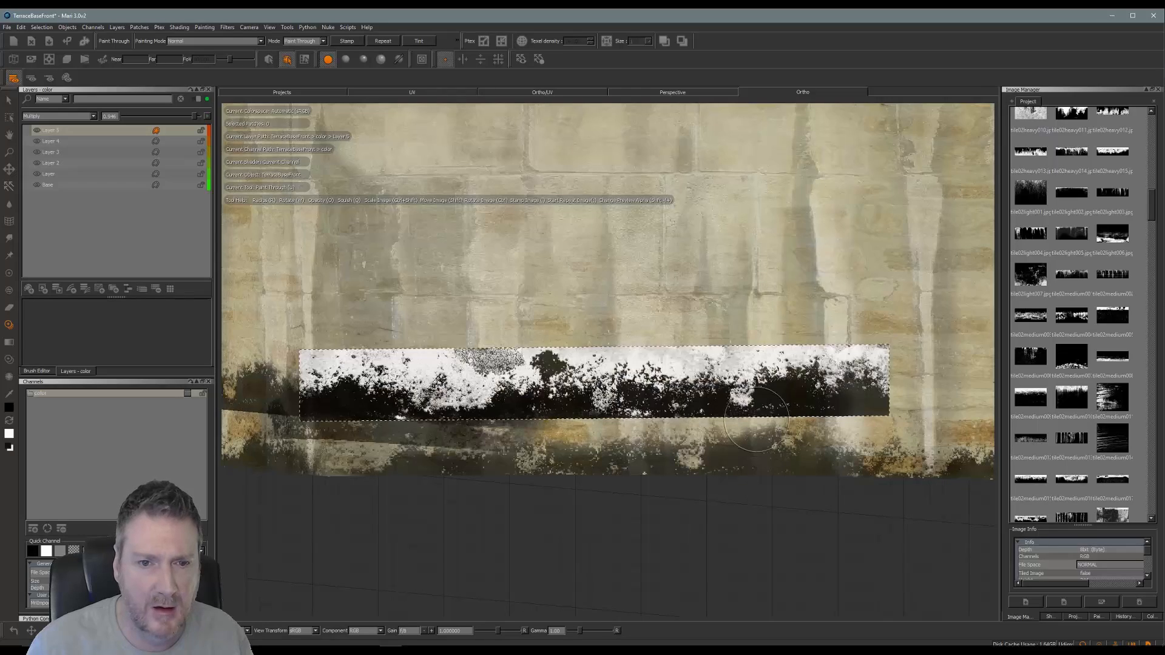
# Step: Shift the grime image along the upper grime band and paint over the band's left part to fill it out
pyautogui.moveTo(681, 399)
pyautogui.keyDown('shift'); pyautogui.mouseDown()
pyautogui.moveTo(749, 451)
pyautogui.moveTo(767, 397)
pyautogui.moveTo(752, 394)
pyautogui.mouseUp(); pyautogui.keyUp('shift')
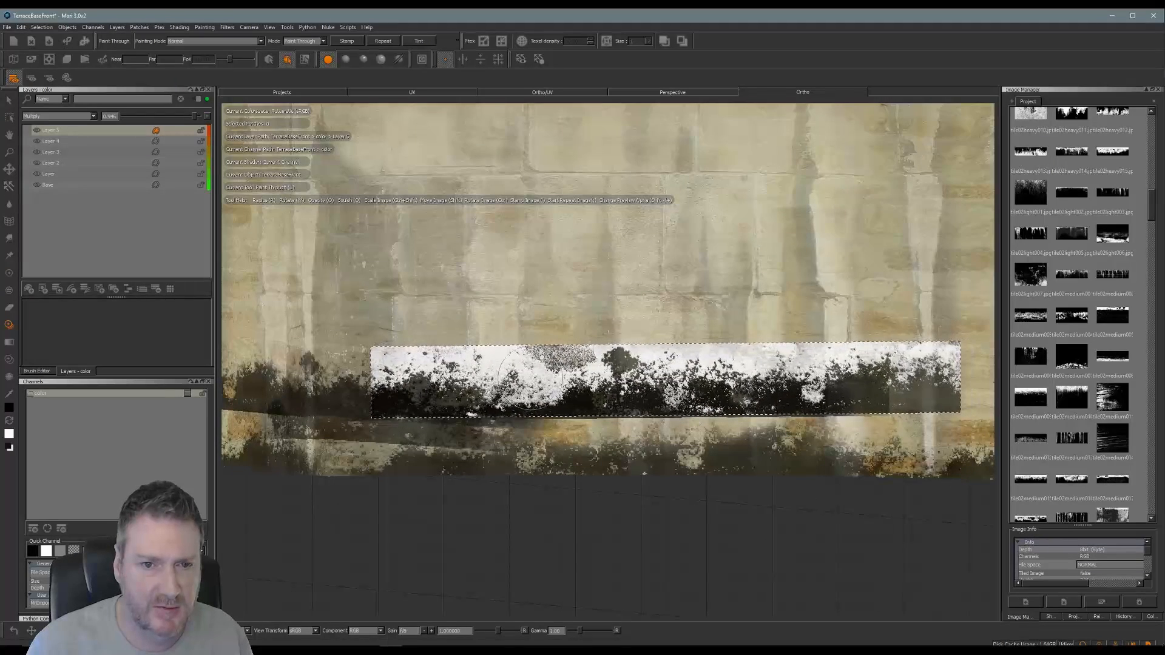
pyautogui.moveTo(497, 352); pyautogui.dragTo(471, 353)
pyautogui.moveTo(518, 392)
pyautogui.keyDown('shift'); pyautogui.mouseDown()
pyautogui.moveTo(530, 379)
pyautogui.moveTo(505, 351)
pyautogui.moveTo(467, 364)
pyautogui.mouseUp(); pyautogui.keyUp('shift')
pyautogui.keyDown('shift'); pyautogui.moveTo(613, 372); pyautogui.dragTo(322, 370); pyautogui.keyUp('shift')
pyautogui.moveTo(441, 313)
pyautogui.mouseDown()
pyautogui.moveTo(533, 318)
pyautogui.moveTo(526, 399)
pyautogui.moveTo(557, 519)
pyautogui.moveTo(602, 525)
pyautogui.moveTo(581, 470)
pyautogui.moveTo(534, 439)
pyautogui.moveTo(494, 367)
pyautogui.moveTo(536, 318)
pyautogui.moveTo(592, 329)
pyautogui.moveTo(625, 542)
pyautogui.mouseUp()
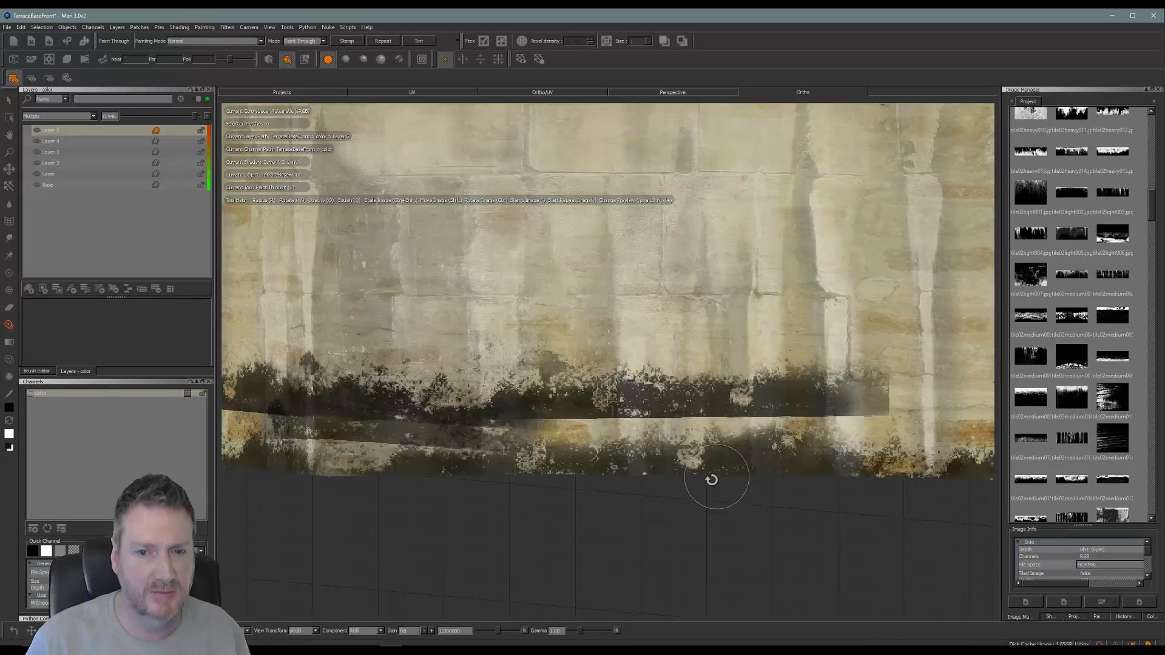
# Step: Place the grime image over the upper band beside the dark patch on the curved wall section and paint the band darker
pyautogui.moveTo(710, 479)
pyautogui.keyDown('alt'); pyautogui.mouseDown(button='right')
pyautogui.moveTo(658, 499)
pyautogui.moveTo(617, 494)
pyautogui.mouseUp(button='right'); pyautogui.keyUp('alt')
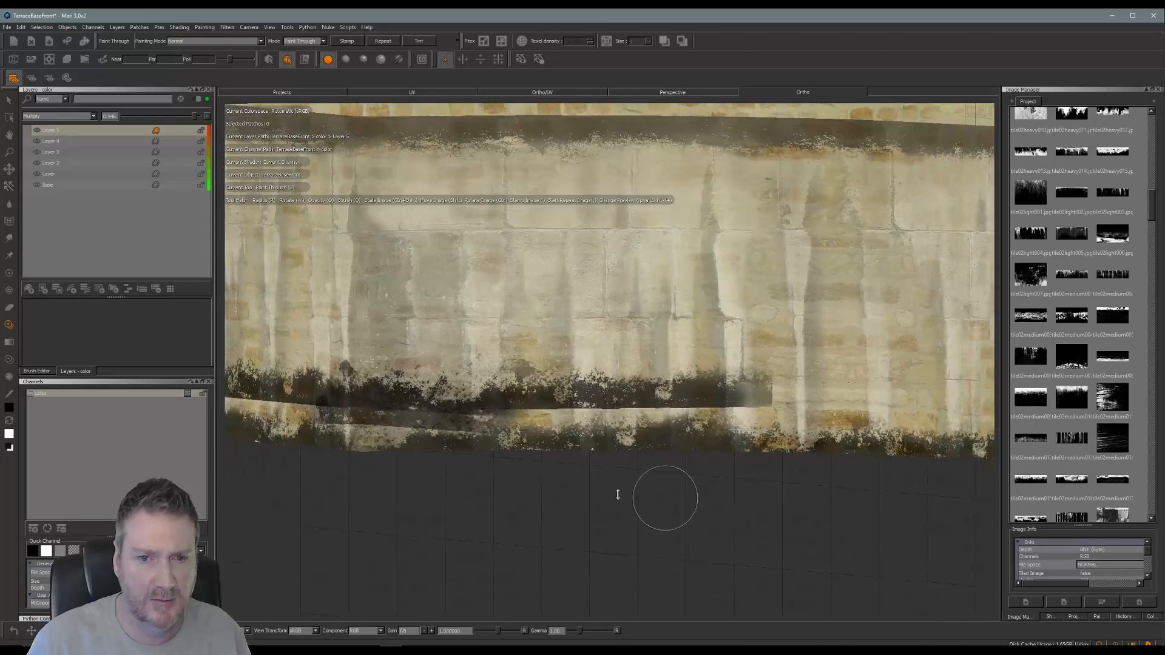
pyautogui.keyDown('alt'); pyautogui.moveTo(617, 492); pyautogui.dragTo(593, 487, button='middle'); pyautogui.keyUp('alt')
pyautogui.moveTo(593, 487)
pyautogui.keyDown('alt'); pyautogui.mouseDown()
pyautogui.moveTo(661, 486)
pyautogui.moveTo(559, 486)
pyautogui.moveTo(576, 494)
pyautogui.moveTo(546, 445)
pyautogui.moveTo(600, 478)
pyautogui.mouseUp(); pyautogui.keyUp('alt')
pyautogui.press('u')
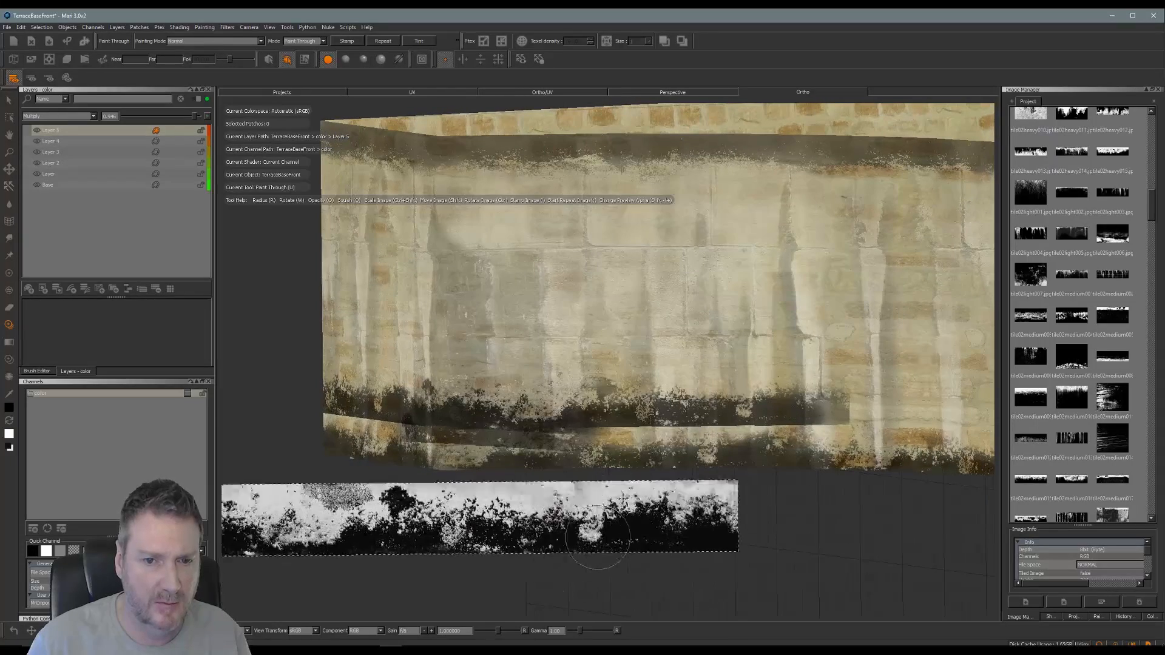
pyautogui.keyDown('alt'); pyautogui.moveTo(633, 472); pyautogui.dragTo(650, 450, button='right'); pyautogui.keyUp('alt')
pyautogui.keyDown('alt'); pyautogui.moveTo(647, 450); pyautogui.dragTo(676, 434, button='middle'); pyautogui.keyUp('alt')
pyautogui.moveTo(638, 549)
pyautogui.keyDown('shift'); pyautogui.mouseDown()
pyautogui.moveTo(682, 504)
pyautogui.moveTo(658, 569)
pyautogui.moveTo(658, 534)
pyautogui.moveTo(640, 529)
pyautogui.moveTo(649, 549)
pyautogui.moveTo(663, 547)
pyautogui.mouseUp(); pyautogui.keyUp('shift')
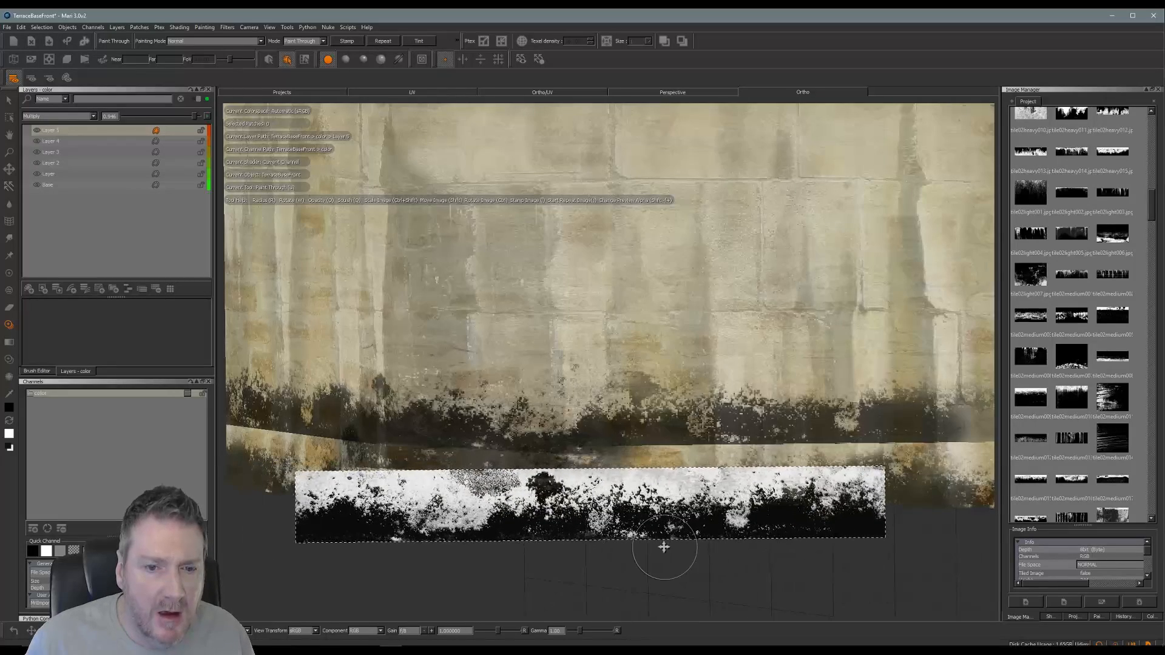
pyautogui.moveTo(528, 509)
pyautogui.keyDown('shift'); pyautogui.mouseDown()
pyautogui.moveTo(679, 518)
pyautogui.moveTo(662, 524)
pyautogui.moveTo(644, 429)
pyautogui.moveTo(693, 426)
pyautogui.moveTo(706, 504)
pyautogui.moveTo(695, 423)
pyautogui.moveTo(712, 417)
pyautogui.mouseUp(); pyautogui.keyUp('shift')
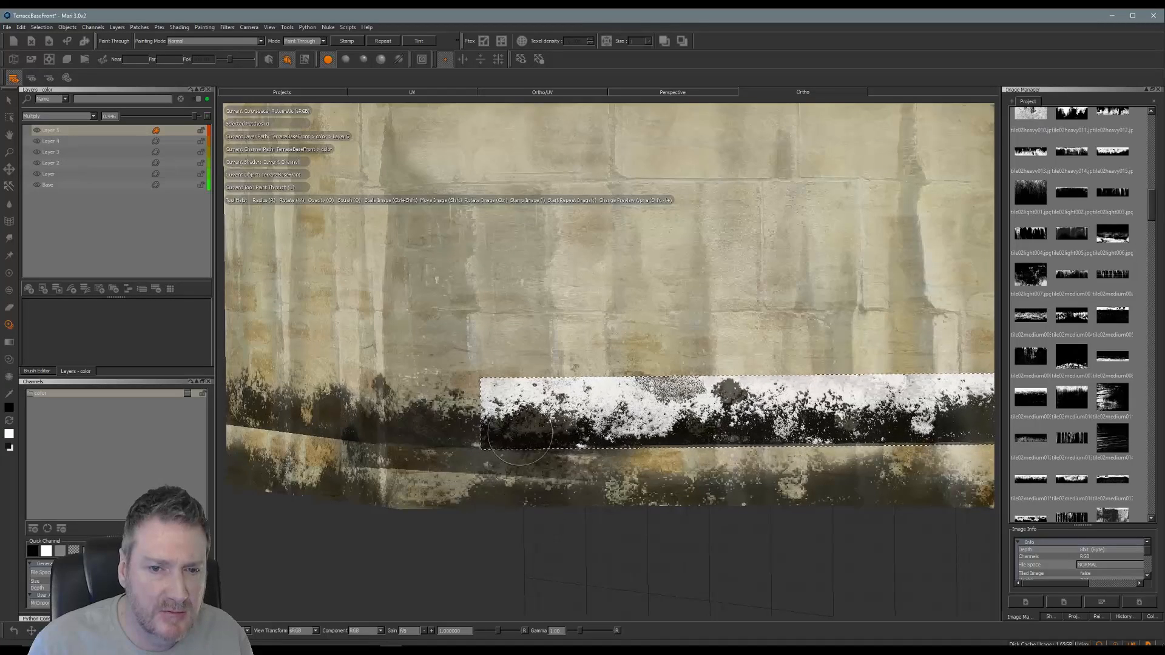
pyautogui.moveTo(525, 421); pyautogui.dragTo(578, 423)
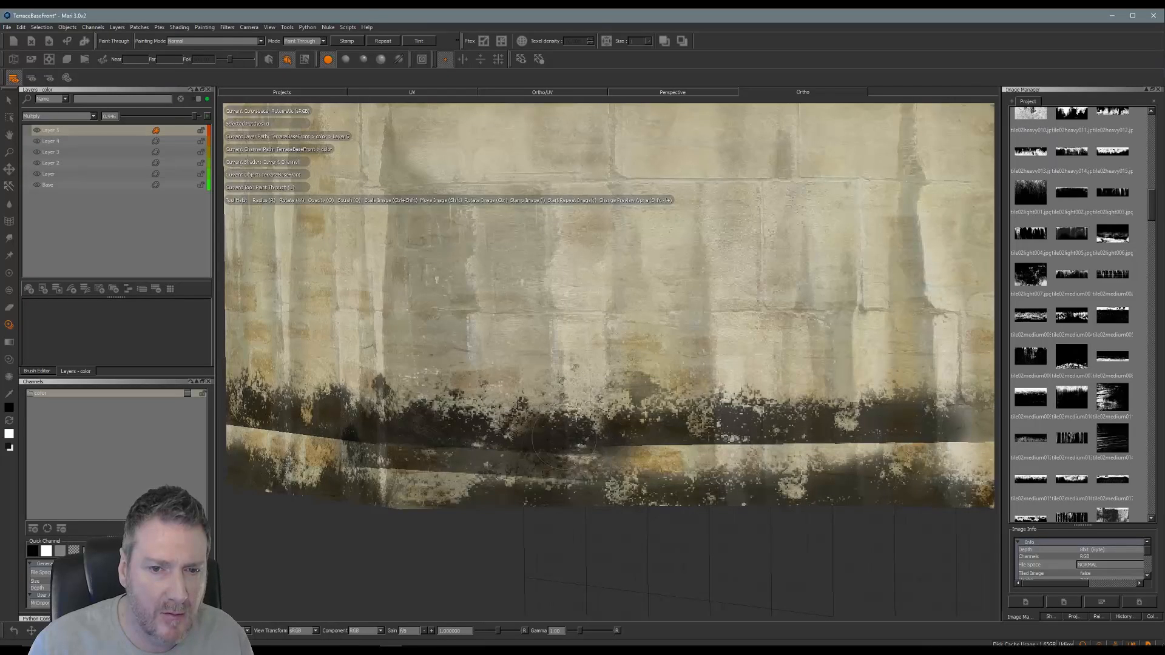
pyautogui.moveTo(564, 442); pyautogui.dragTo(640, 450)
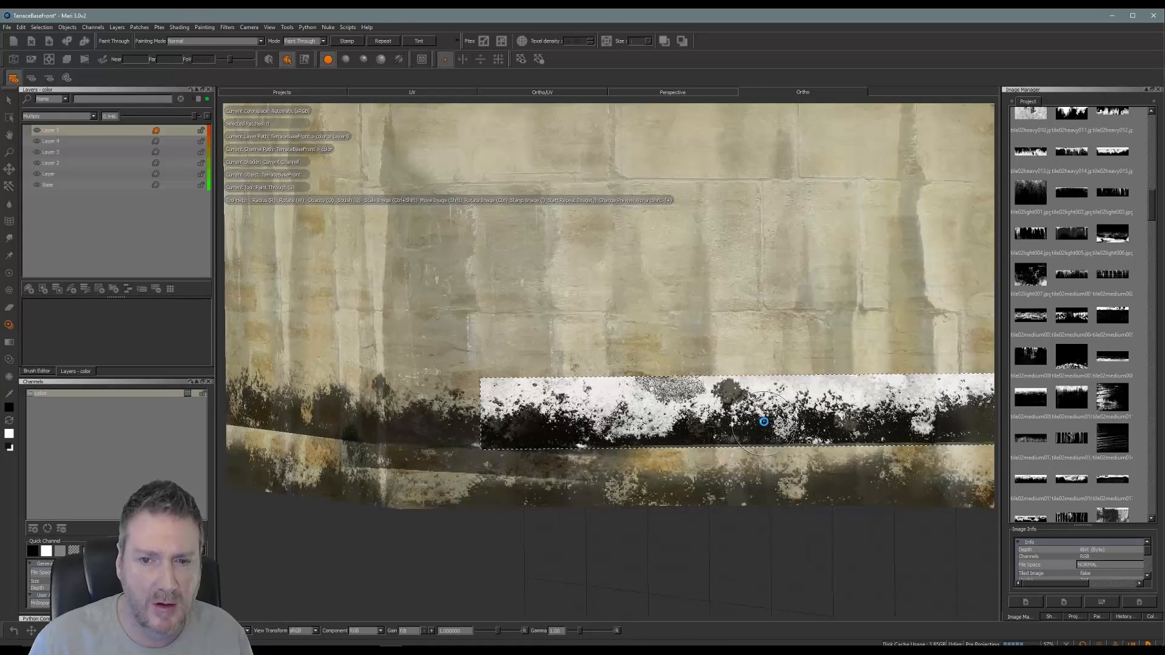
# Step: Place the grime image at the upper band's square right end and paint the band onward to the untouched brick section
pyautogui.moveTo(776, 420)
pyautogui.keyDown('alt'); pyautogui.mouseDown()
pyautogui.moveTo(506, 405)
pyautogui.moveTo(534, 407)
pyautogui.moveTo(497, 415)
pyautogui.moveTo(510, 408)
pyautogui.moveTo(533, 403)
pyautogui.moveTo(474, 441)
pyautogui.mouseUp(); pyautogui.keyUp('alt')
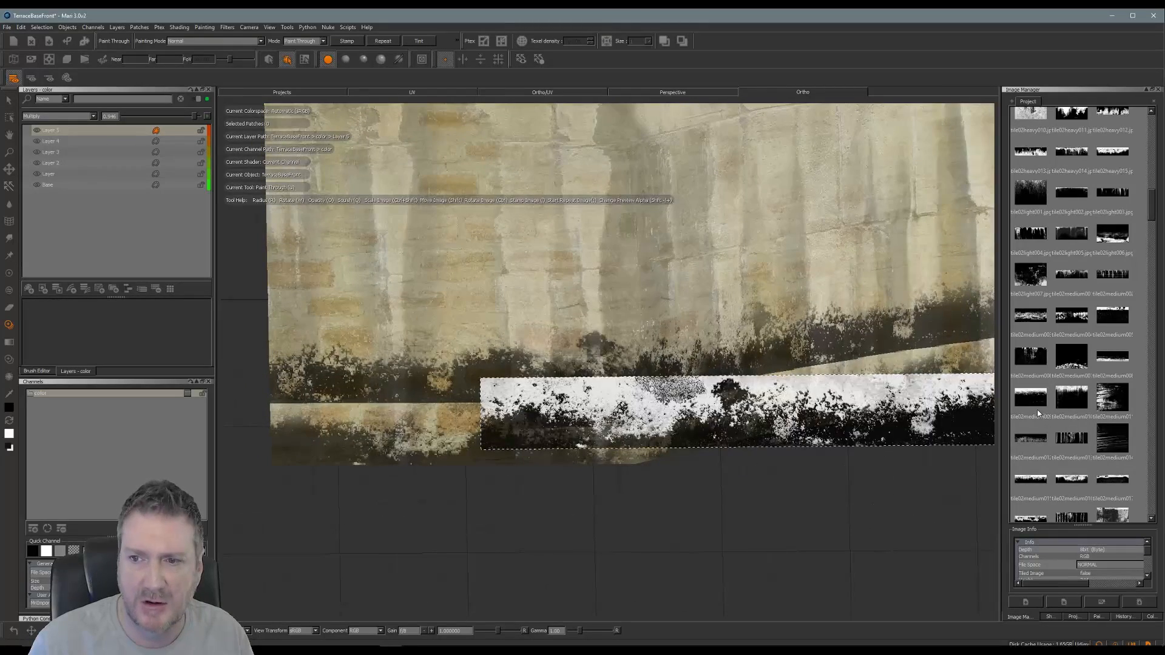
pyautogui.moveTo(802, 508)
pyautogui.keyDown('alt'); pyautogui.mouseDown()
pyautogui.moveTo(705, 476)
pyautogui.moveTo(400, 455)
pyautogui.moveTo(635, 463)
pyautogui.moveTo(507, 424)
pyautogui.moveTo(578, 446)
pyautogui.moveTo(567, 447)
pyautogui.moveTo(577, 424)
pyautogui.mouseUp(); pyautogui.keyUp('alt')
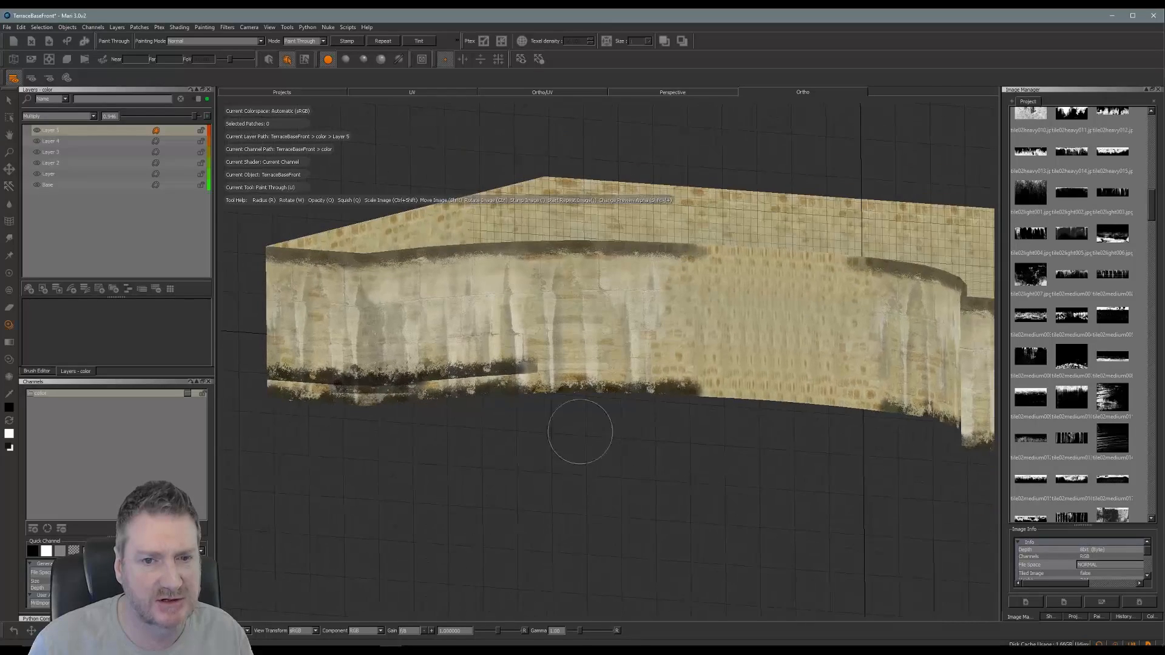
pyautogui.keyDown('alt'); pyautogui.moveTo(578, 424); pyautogui.dragTo(772, 429, button='right'); pyautogui.keyUp('alt')
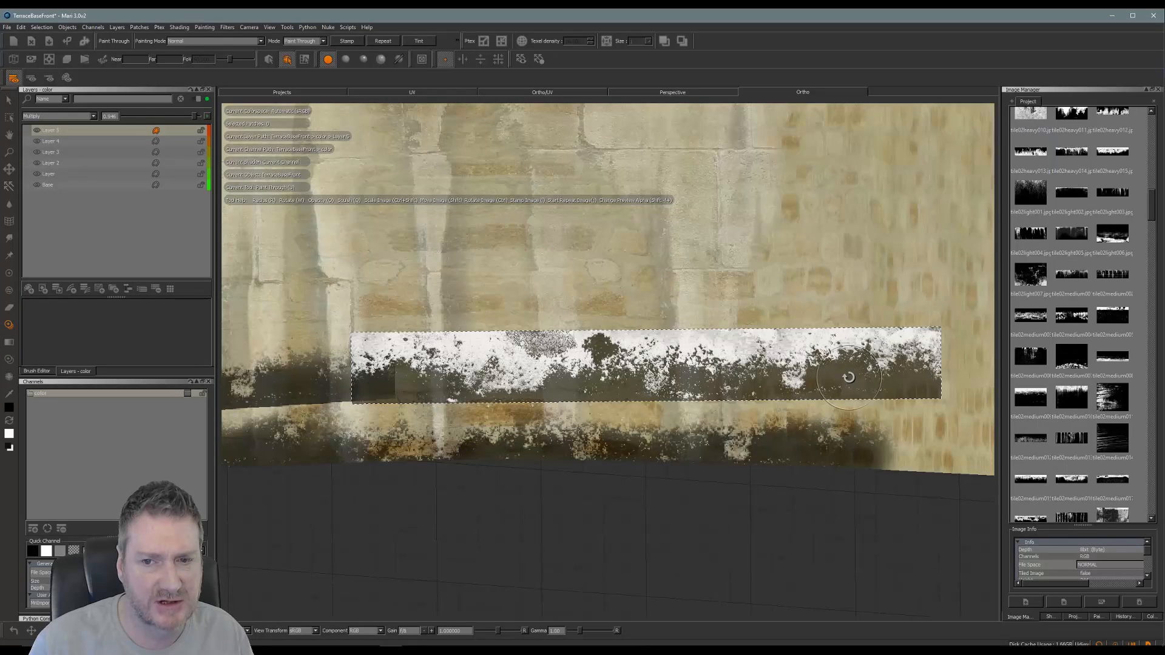
pyautogui.moveTo(439, 371)
pyautogui.mouseDown()
pyautogui.moveTo(376, 375)
pyautogui.moveTo(458, 382)
pyautogui.moveTo(366, 376)
pyautogui.moveTo(418, 376)
pyautogui.mouseUp()
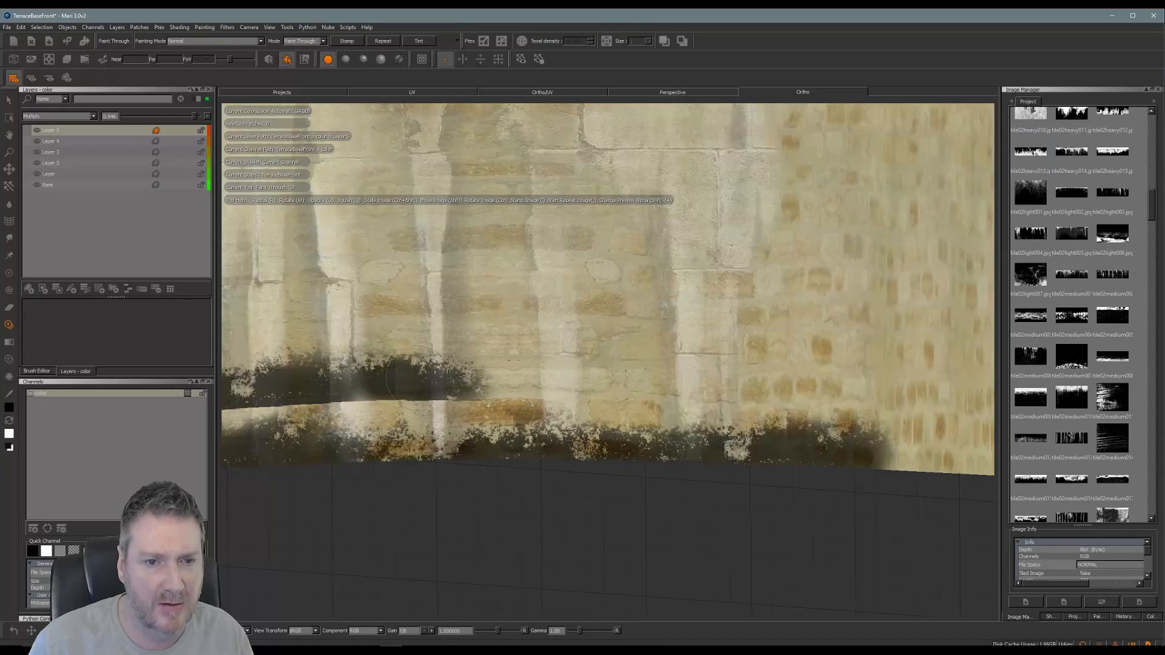
pyautogui.moveTo(522, 373); pyautogui.dragTo(537, 370)
pyautogui.moveTo(401, 386)
pyautogui.mouseDown()
pyautogui.moveTo(576, 371)
pyautogui.moveTo(775, 386)
pyautogui.moveTo(700, 390)
pyautogui.mouseUp()
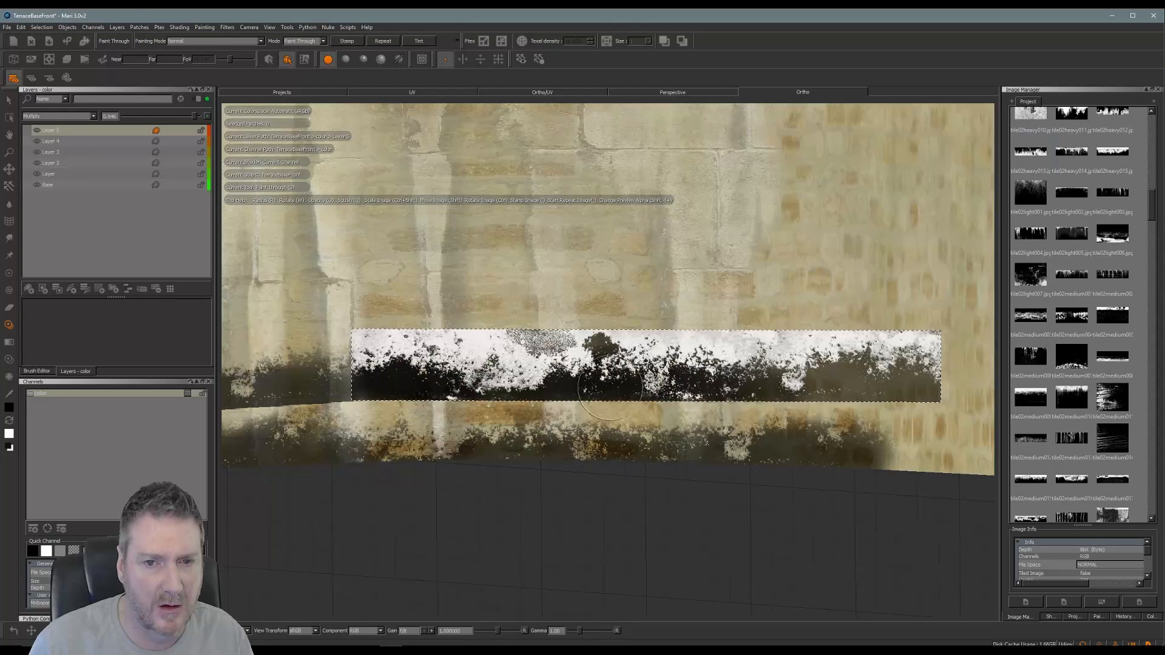
pyautogui.moveTo(603, 364)
pyautogui.mouseDown()
pyautogui.moveTo(613, 355)
pyautogui.moveTo(728, 383)
pyautogui.moveTo(788, 370)
pyautogui.mouseUp()
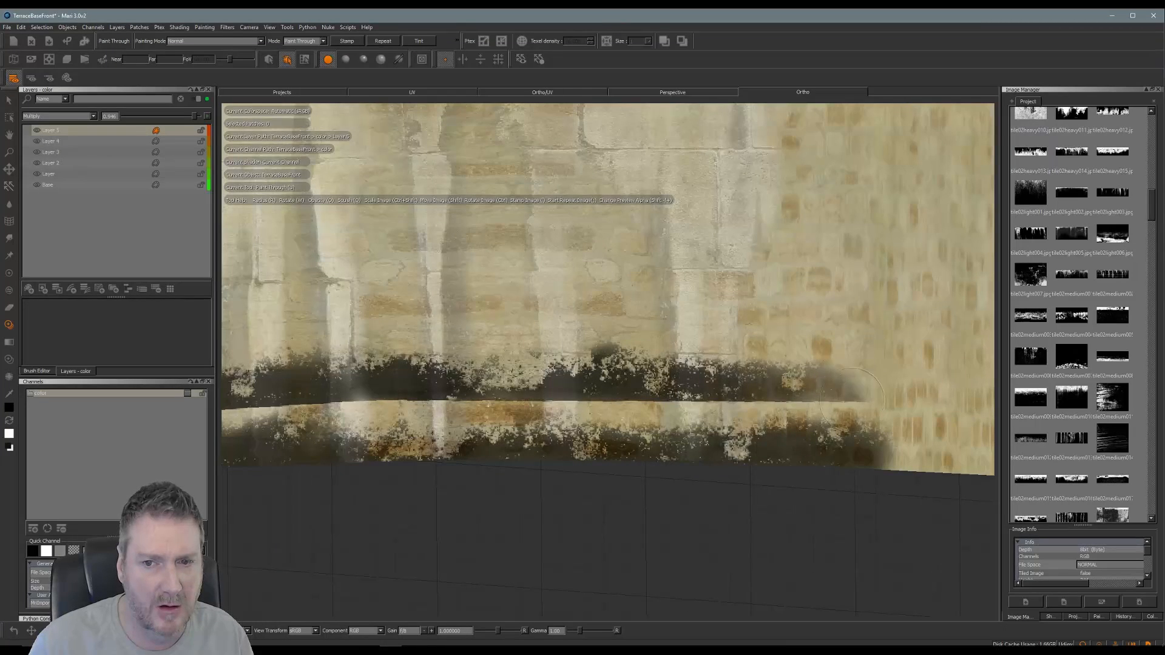
pyautogui.moveTo(853, 400); pyautogui.dragTo(813, 369)
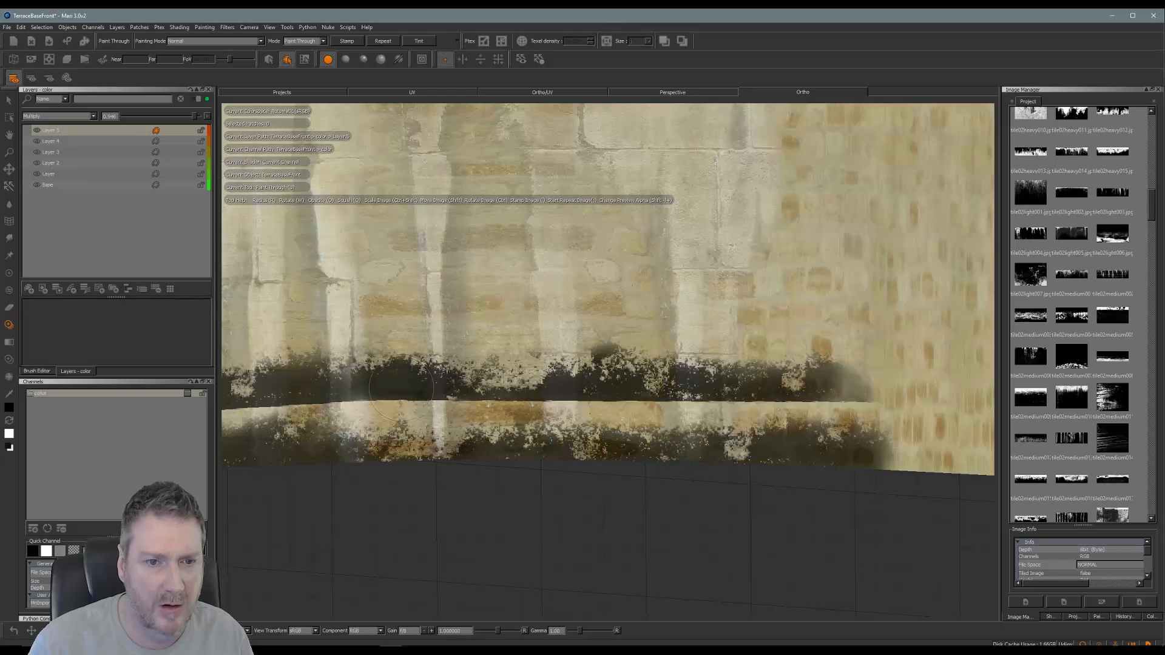
# Step: Move the grime image slightly left and paint over the newly extended upper band to strengthen it
pyautogui.moveTo(401, 388); pyautogui.dragTo(403, 389)
pyautogui.moveTo(549, 389); pyautogui.dragTo(506, 396)
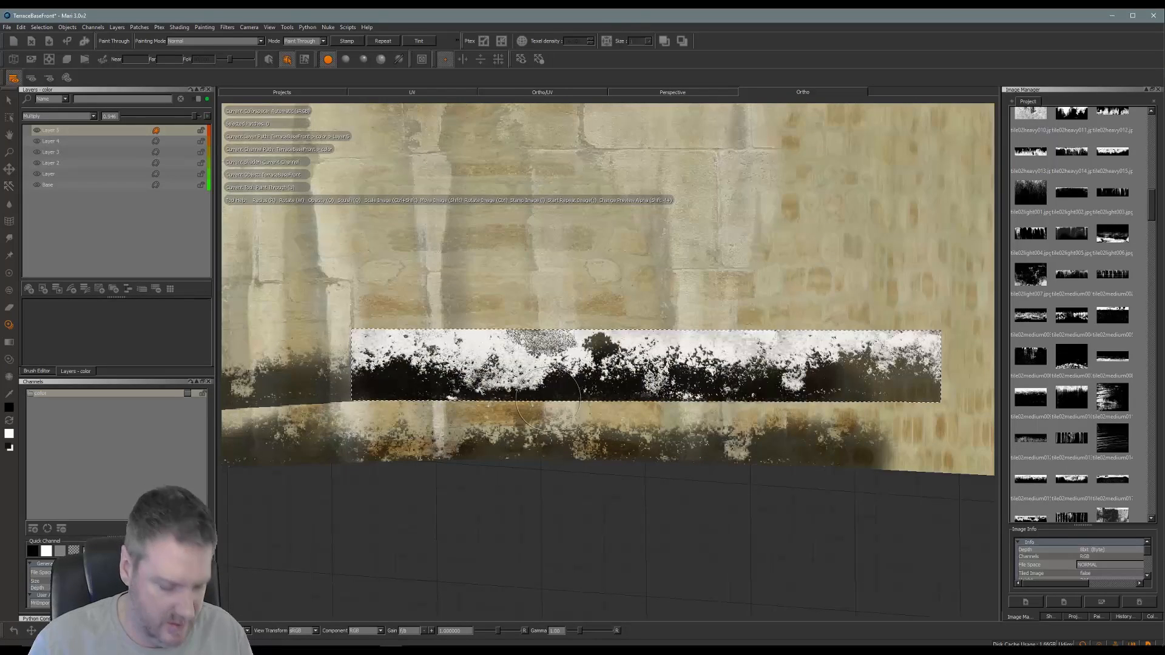
pyautogui.press('b')
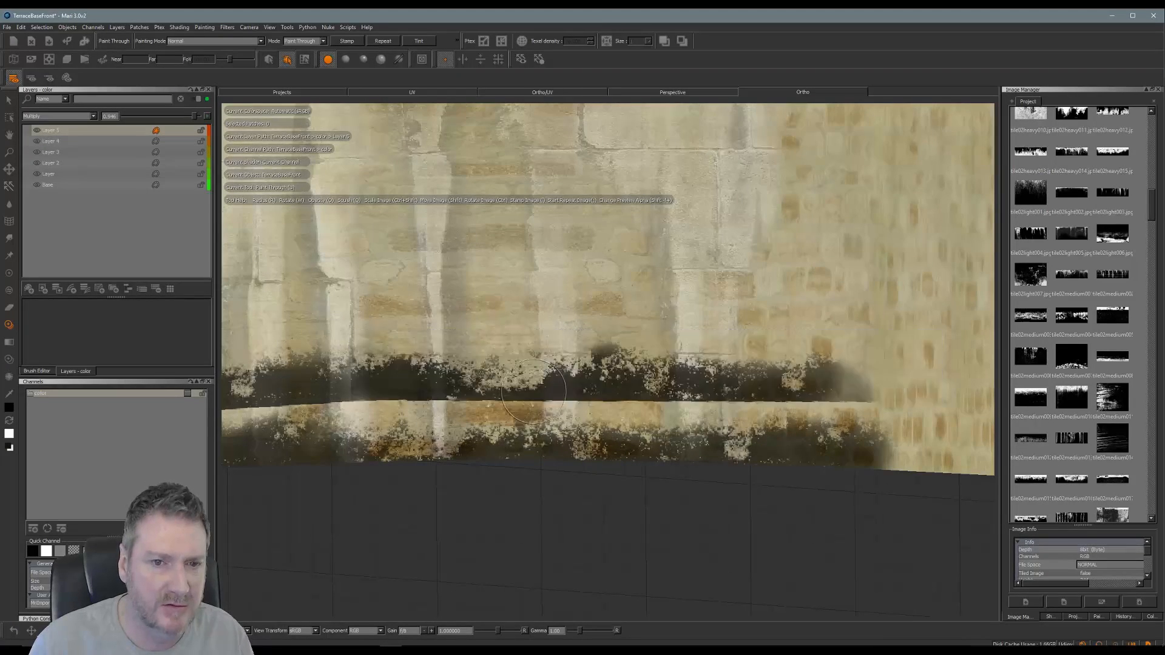
pyautogui.moveTo(493, 393)
pyautogui.keyDown('shift'); pyautogui.mouseDown()
pyautogui.moveTo(425, 401)
pyautogui.moveTo(435, 393)
pyautogui.mouseUp(); pyautogui.keyUp('shift')
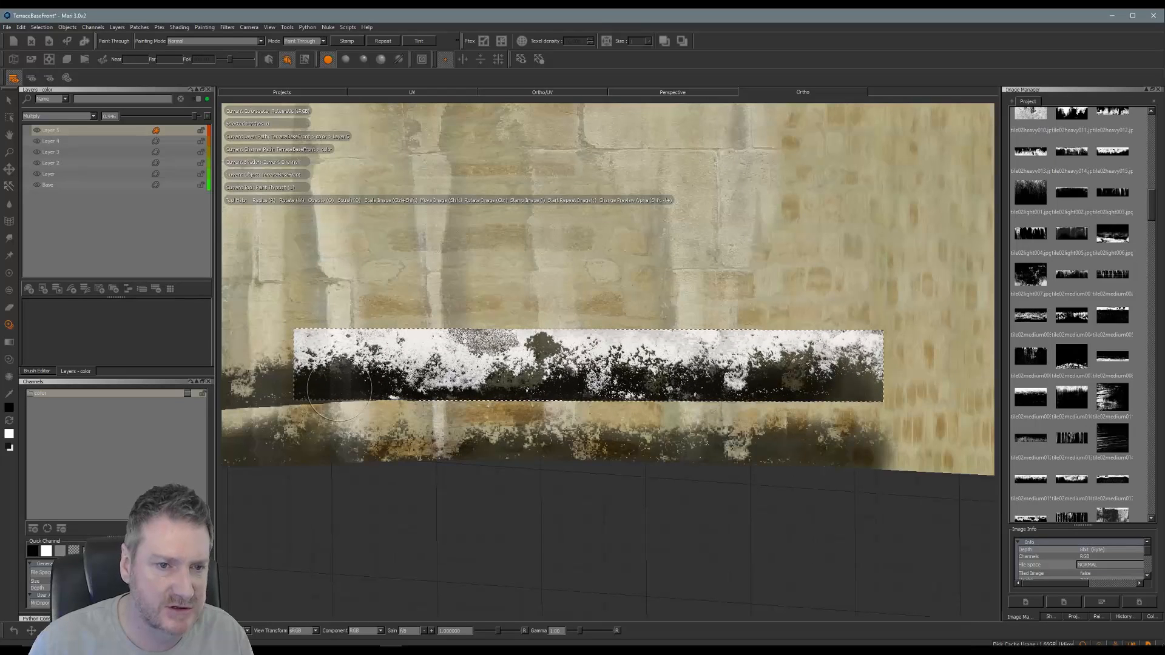
pyautogui.moveTo(339, 389); pyautogui.dragTo(330, 388)
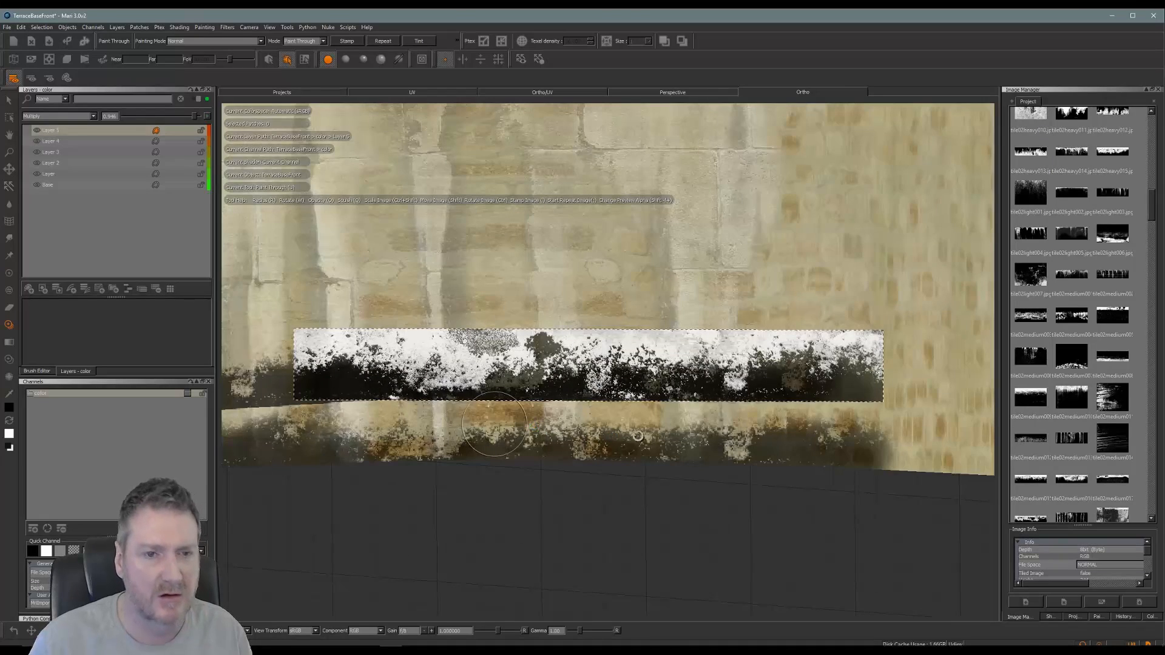
# Step: Place the grime image above the lower grime at the wall's far right end and paint the first upper grime patch there
pyautogui.moveTo(637, 436)
pyautogui.keyDown('alt'); pyautogui.mouseDown()
pyautogui.moveTo(596, 486)
pyautogui.moveTo(489, 507)
pyautogui.moveTo(630, 467)
pyautogui.mouseUp(); pyautogui.keyUp('alt')
pyautogui.keyDown('alt'); pyautogui.moveTo(608, 468); pyautogui.dragTo(567, 479, button='right'); pyautogui.keyUp('alt')
pyautogui.keyDown('alt'); pyautogui.moveTo(530, 446); pyautogui.dragTo(225, 429, button='middle'); pyautogui.keyUp('alt')
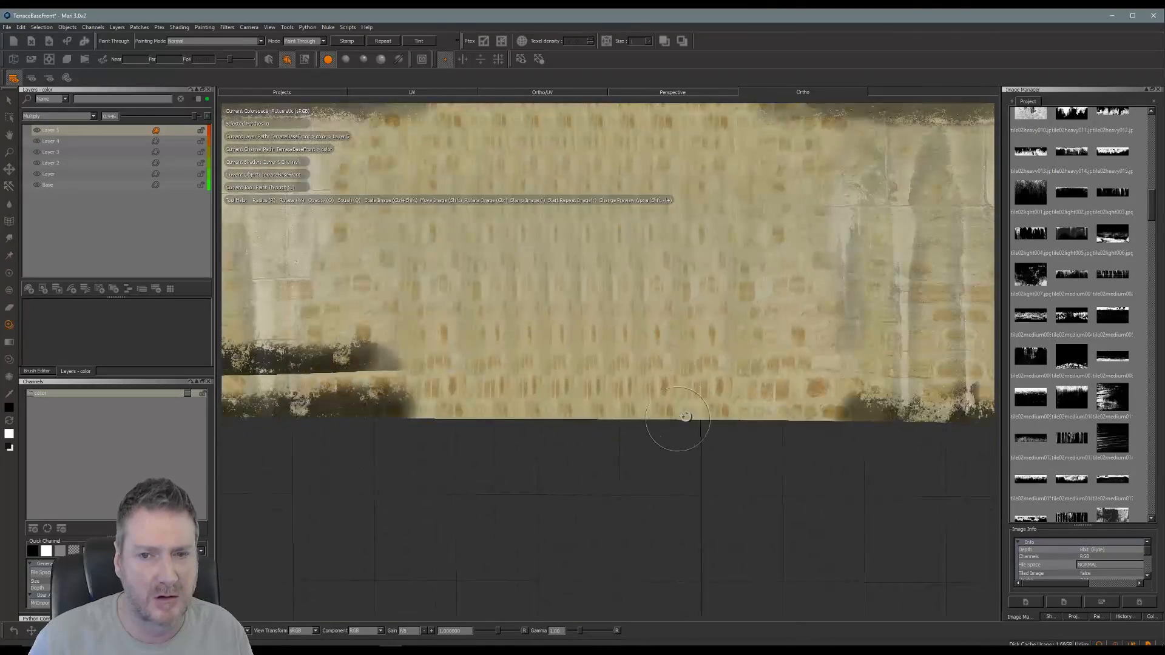
pyautogui.keyDown('alt'); pyautogui.moveTo(721, 430); pyautogui.dragTo(426, 447, button='middle'); pyautogui.keyUp('alt')
pyautogui.keyDown('alt'); pyautogui.moveTo(593, 447); pyautogui.dragTo(636, 430, button='middle'); pyautogui.keyUp('alt')
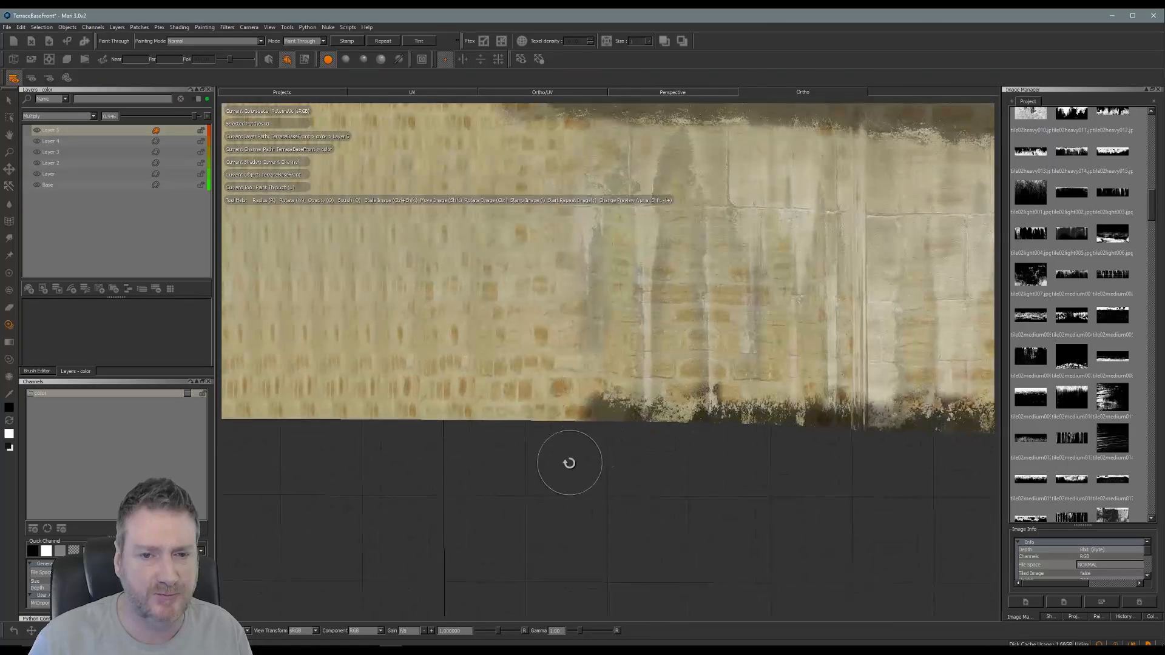
pyautogui.keyDown('alt'); pyautogui.moveTo(570, 463); pyautogui.dragTo(457, 468, button='right'); pyautogui.keyUp('alt')
pyautogui.keyDown('alt'); pyautogui.moveTo(515, 441); pyautogui.dragTo(486, 448, button='middle'); pyautogui.keyUp('alt')
pyautogui.press('u')
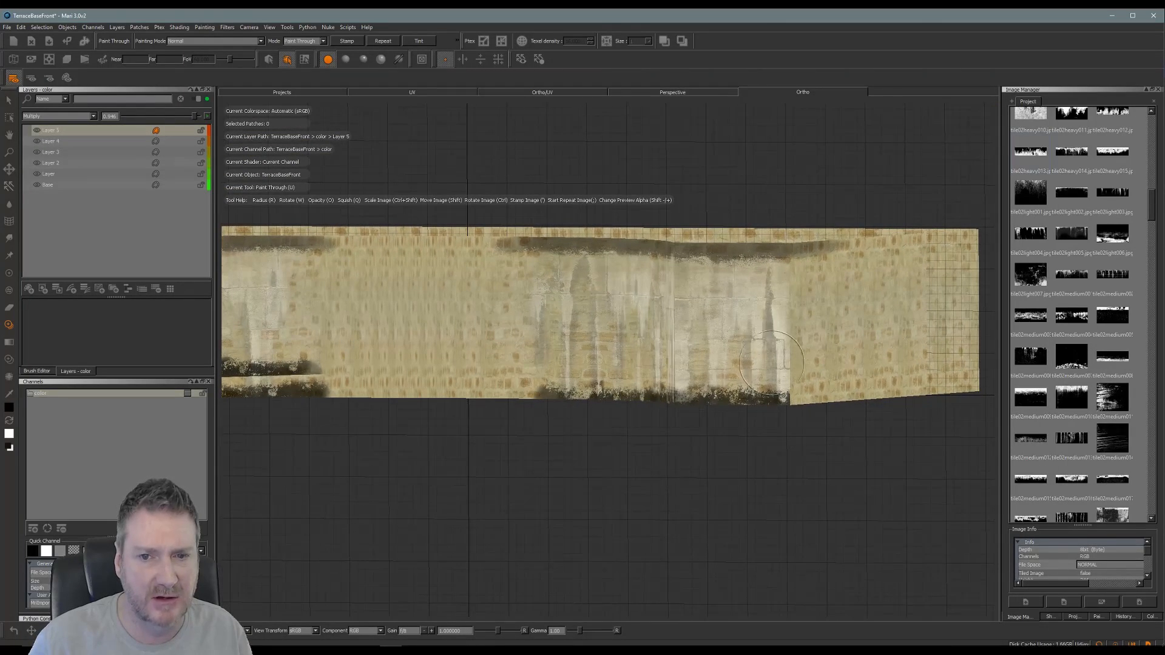
pyautogui.keyDown('alt'); pyautogui.moveTo(812, 454); pyautogui.dragTo(861, 449); pyautogui.keyUp('alt')
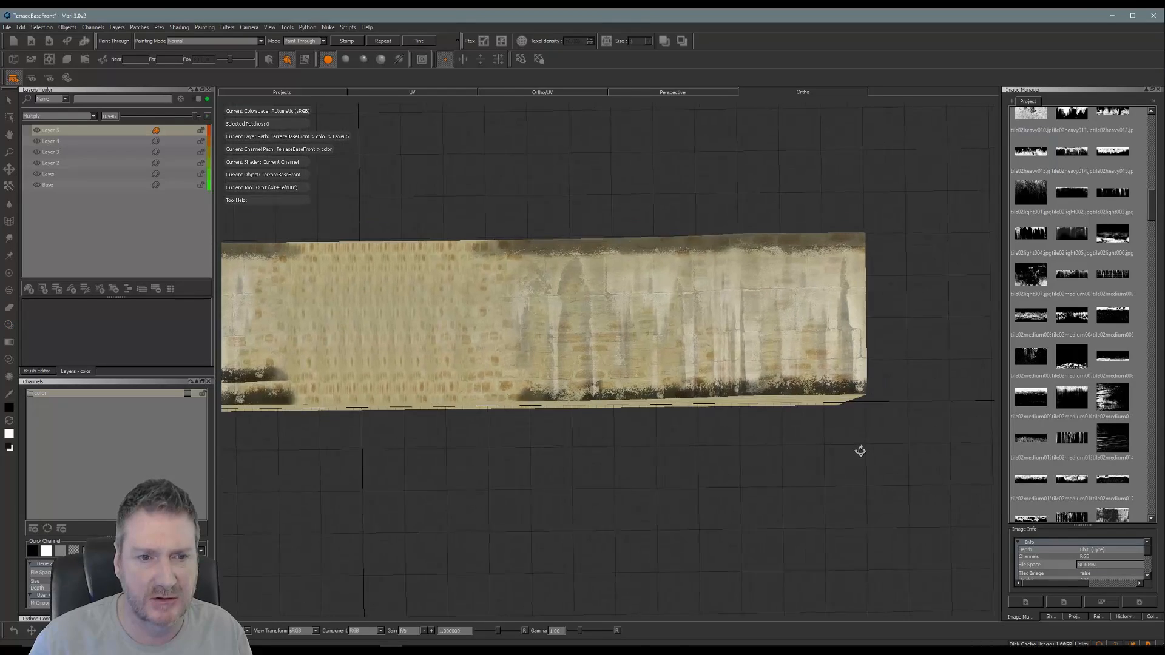
pyautogui.moveTo(853, 450)
pyautogui.keyDown('alt'); pyautogui.mouseDown(button='right')
pyautogui.moveTo(838, 445)
pyautogui.moveTo(907, 431)
pyautogui.moveTo(614, 458)
pyautogui.moveTo(763, 465)
pyautogui.moveTo(752, 466)
pyautogui.mouseUp(button='right'); pyautogui.keyUp('alt')
pyautogui.keyDown('alt'); pyautogui.moveTo(752, 466); pyautogui.dragTo(741, 481); pyautogui.keyUp('alt')
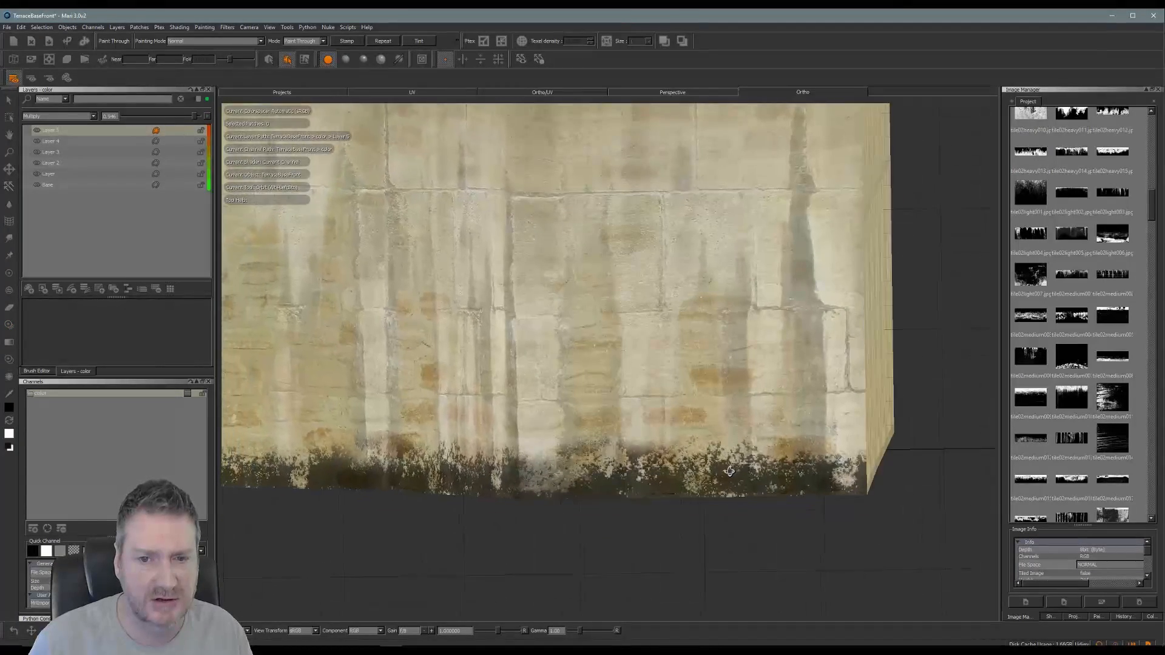
pyautogui.moveTo(779, 394)
pyautogui.keyDown('shift'); pyautogui.mouseDown()
pyautogui.moveTo(801, 459)
pyautogui.moveTo(813, 440)
pyautogui.moveTo(722, 408)
pyautogui.moveTo(667, 427)
pyautogui.moveTo(796, 407)
pyautogui.mouseUp(); pyautogui.keyUp('shift')
pyautogui.click(823, 431)
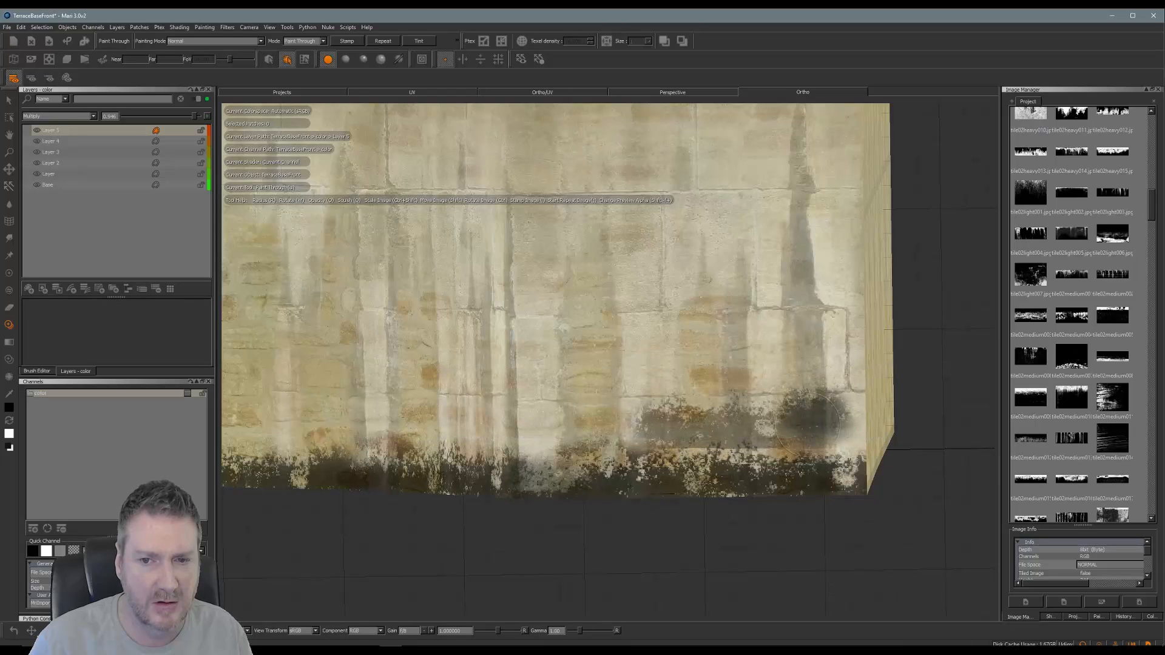
# Step: Paint the grime image leftward from the wall's right corner and darken it into a solid upper grime band
pyautogui.moveTo(684, 410)
pyautogui.mouseDown()
pyautogui.moveTo(564, 424)
pyautogui.moveTo(592, 420)
pyautogui.mouseUp()
pyautogui.moveTo(555, 420); pyautogui.dragTo(690, 418)
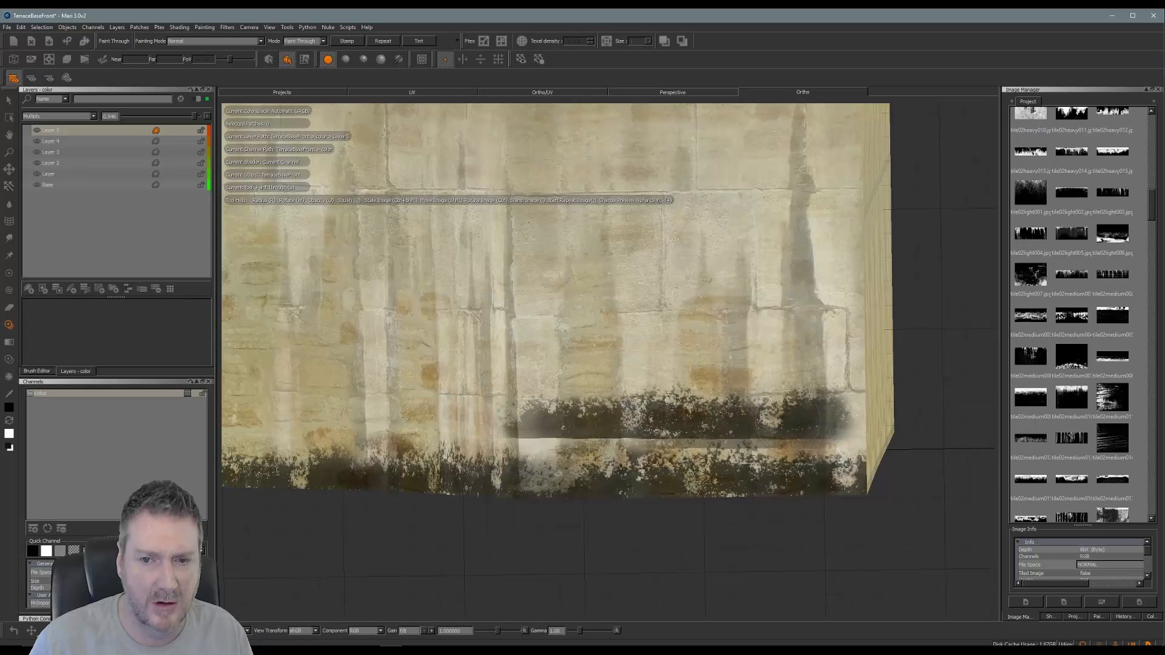
pyautogui.moveTo(788, 419)
pyautogui.mouseDown()
pyautogui.moveTo(865, 414)
pyautogui.moveTo(847, 427)
pyautogui.mouseUp()
pyautogui.moveTo(534, 430); pyautogui.dragTo(538, 433)
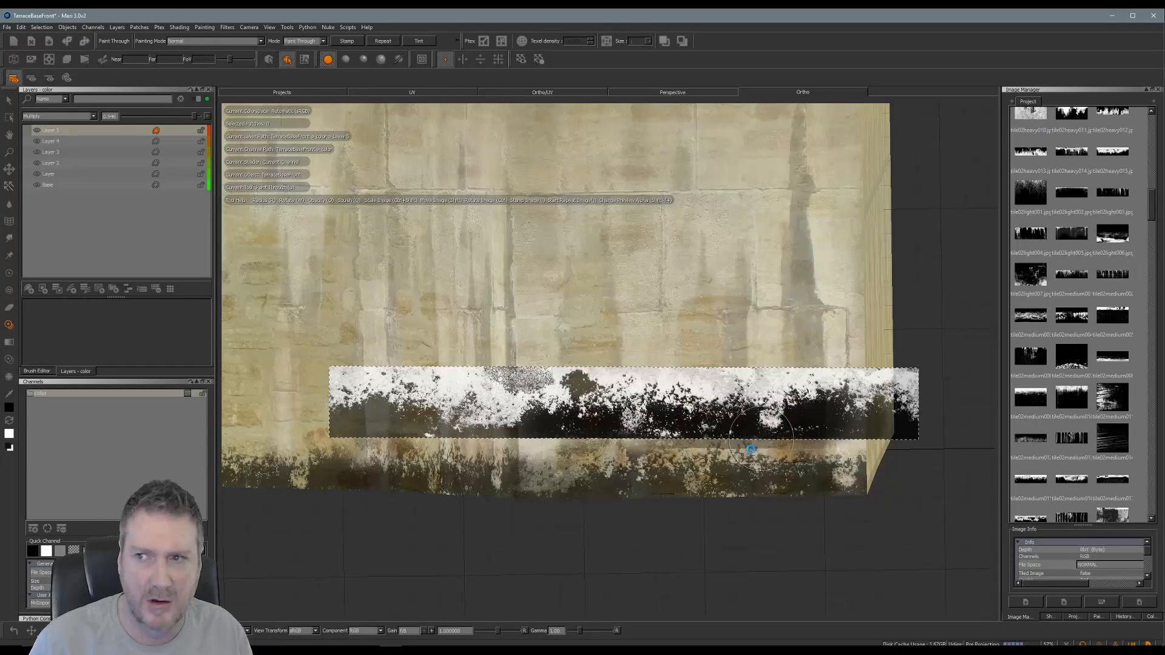
# Step: Place the grime image against the left end of the right-corner band and paint the upper grime band further left
pyautogui.keyDown('alt'); pyautogui.moveTo(614, 473); pyautogui.dragTo(615, 473, button='middle'); pyautogui.keyUp('alt')
pyautogui.keyDown('alt'); pyautogui.moveTo(614, 473); pyautogui.dragTo(778, 471); pyautogui.keyUp('alt')
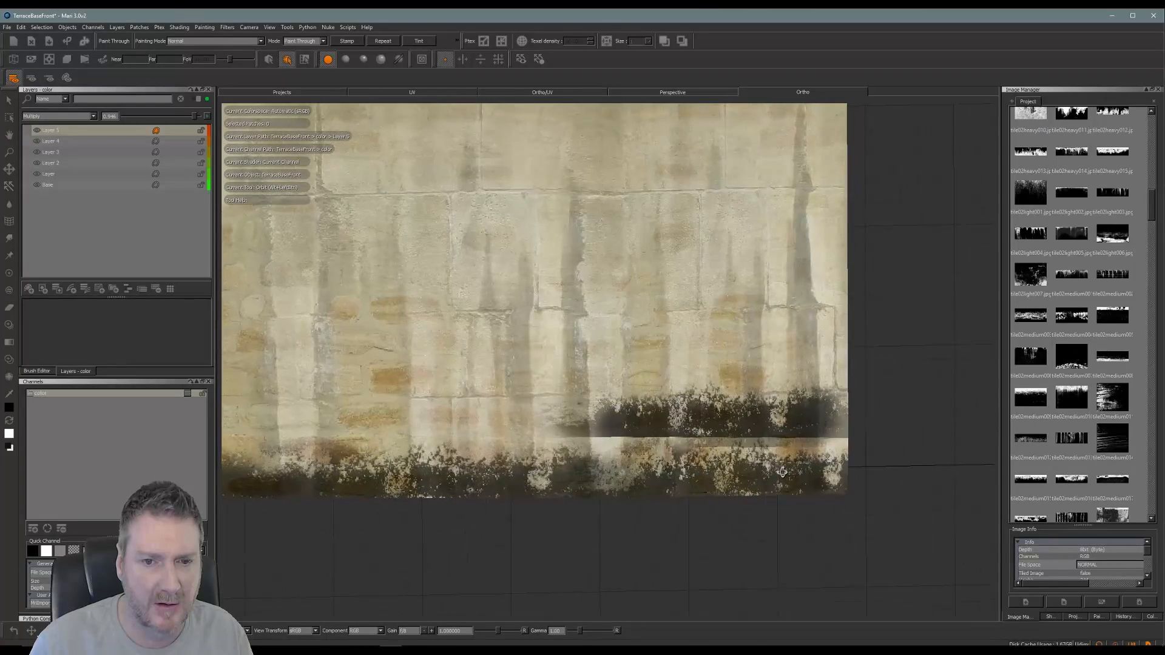
pyautogui.keyDown('alt'); pyautogui.moveTo(778, 471); pyautogui.dragTo(808, 491, button='middle'); pyautogui.keyUp('alt')
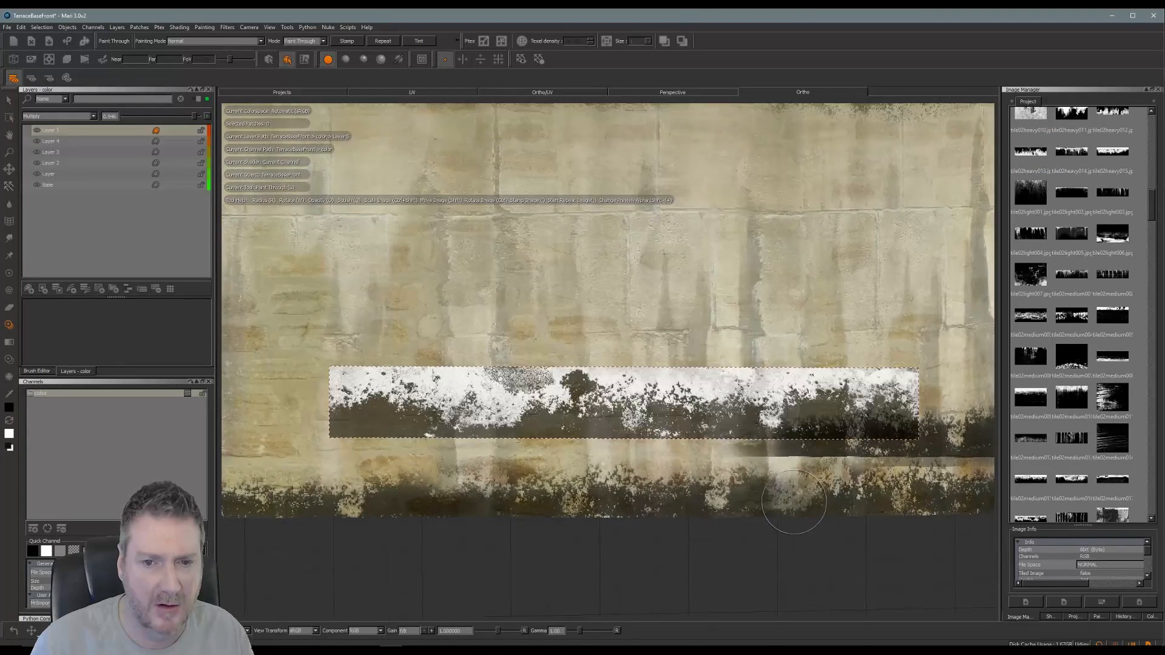
pyautogui.moveTo(769, 423)
pyautogui.keyDown('shift'); pyautogui.mouseDown()
pyautogui.moveTo(758, 445)
pyautogui.moveTo(351, 436)
pyautogui.mouseUp(); pyautogui.keyUp('shift')
pyautogui.moveTo(564, 416); pyautogui.dragTo(488, 406)
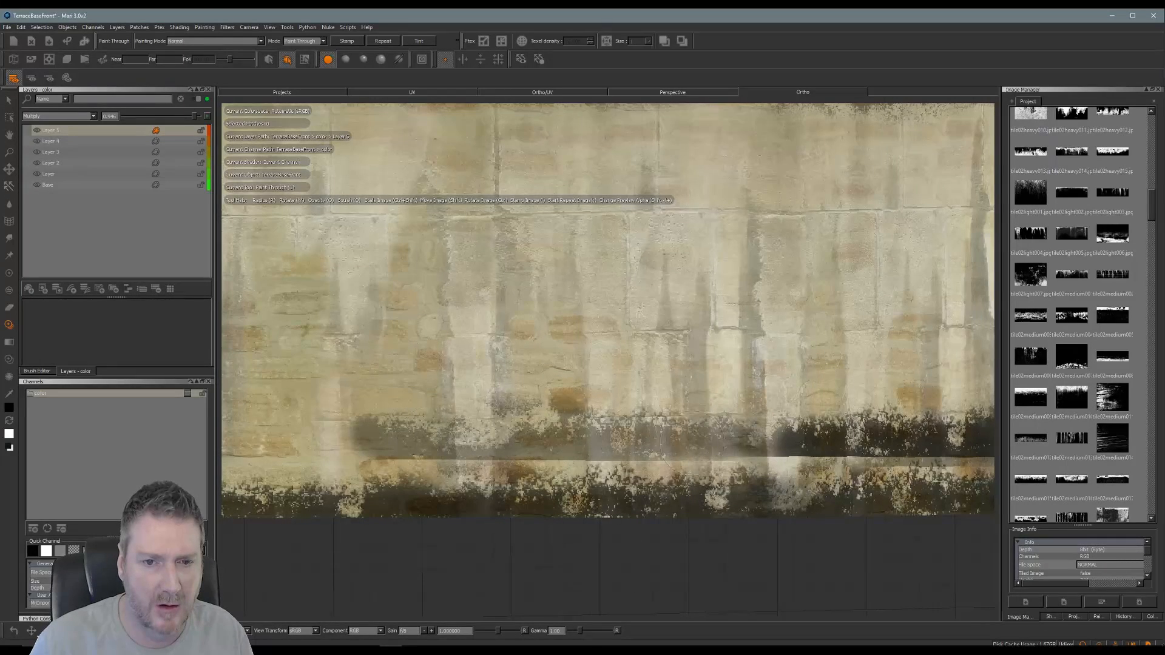
pyautogui.moveTo(677, 439); pyautogui.dragTo(406, 444)
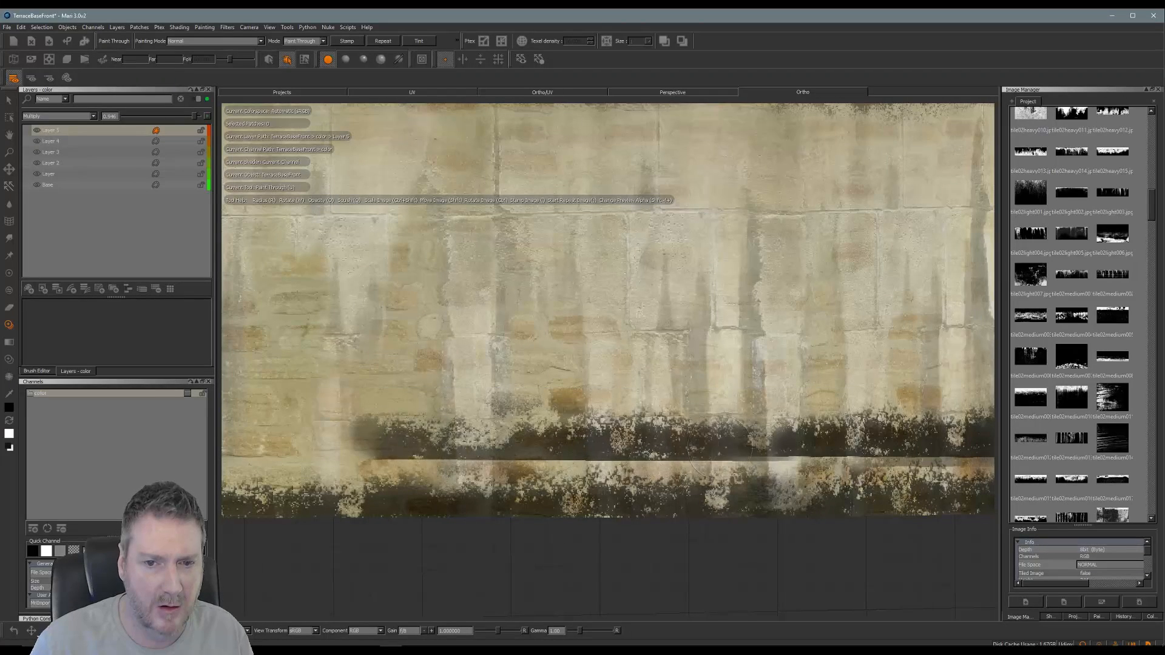
pyautogui.moveTo(543, 449); pyautogui.dragTo(480, 443)
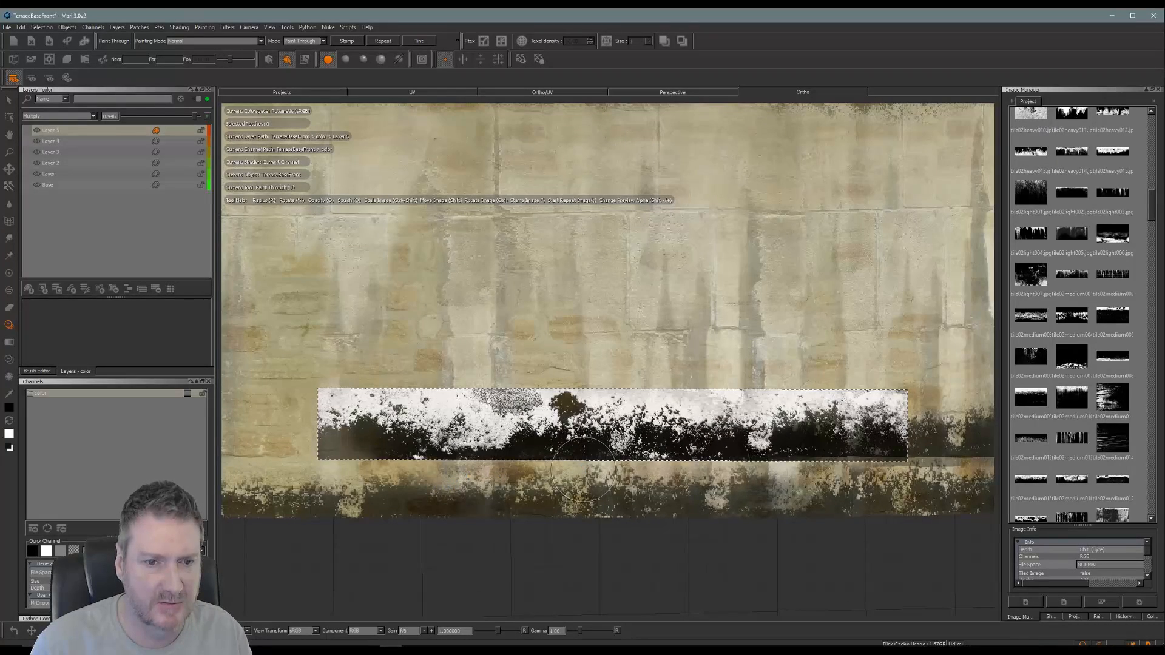
pyautogui.press('BackSpace')
pyautogui.keyDown('alt'); pyautogui.moveTo(431, 504); pyautogui.dragTo(761, 505, button='middle'); pyautogui.keyUp('alt')
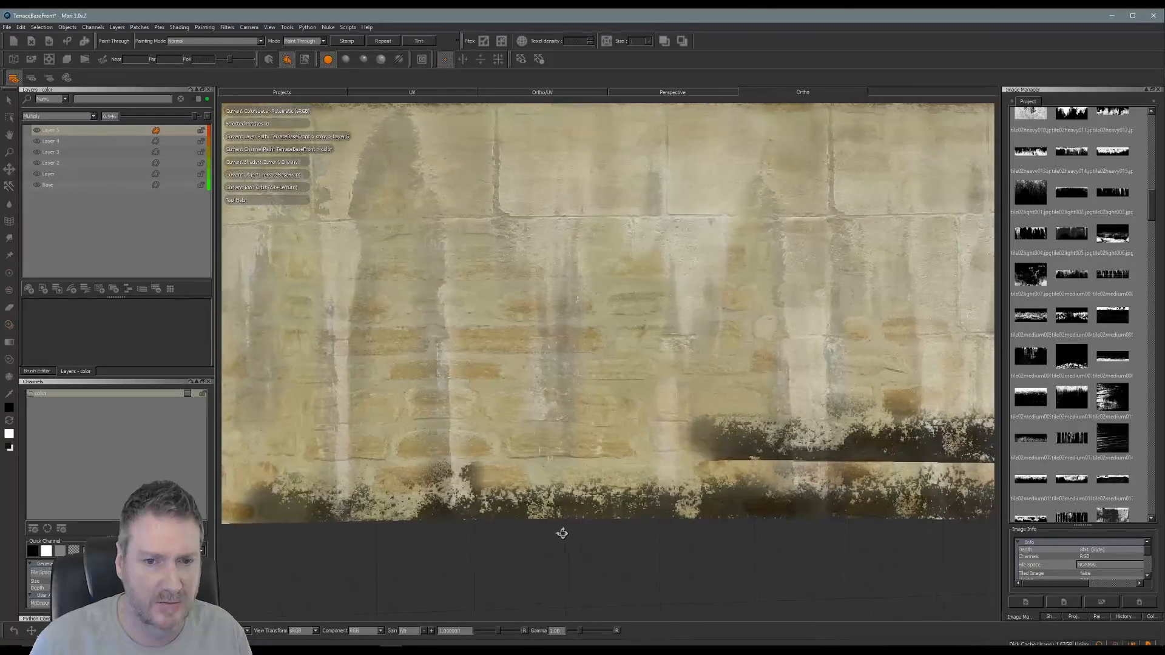
# Step: Place the grime image against the left end of the upper band and paint the band further left along the wall
pyautogui.moveTo(562, 534)
pyautogui.keyDown('alt'); pyautogui.mouseDown()
pyautogui.moveTo(579, 479)
pyautogui.moveTo(603, 516)
pyautogui.moveTo(600, 538)
pyautogui.moveTo(538, 514)
pyautogui.mouseUp(); pyautogui.keyUp('alt')
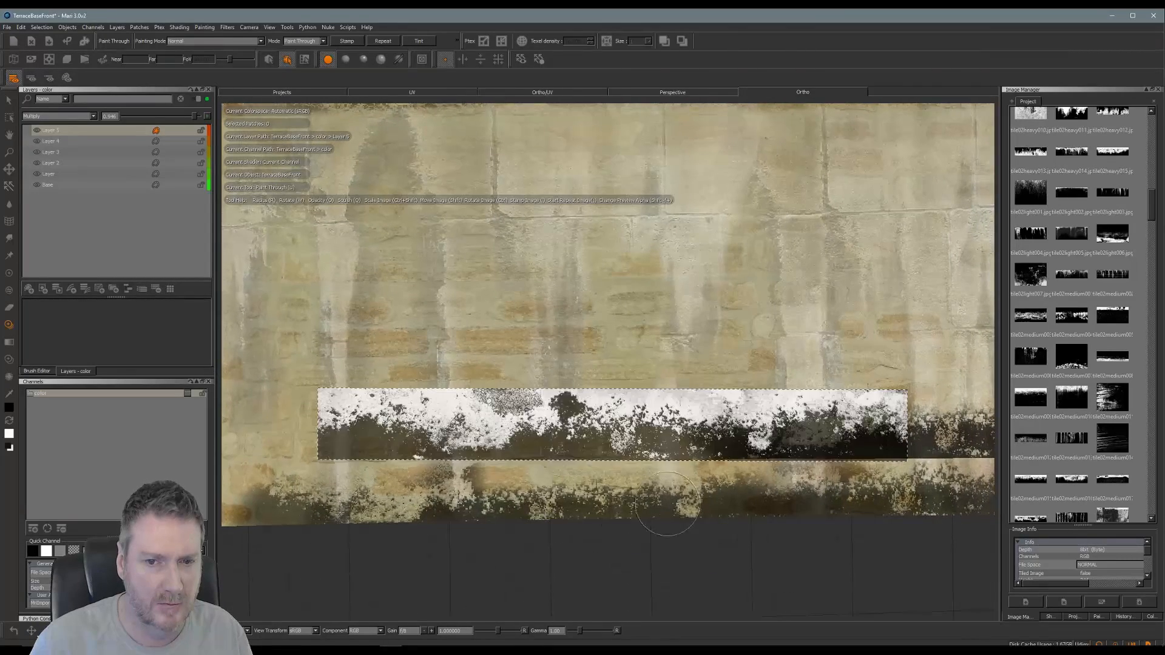
pyautogui.keyDown('shift'); pyautogui.moveTo(697, 434); pyautogui.dragTo(610, 442); pyautogui.keyUp('shift')
pyautogui.moveTo(728, 445)
pyautogui.keyDown('ctrl'); pyautogui.mouseDown()
pyautogui.moveTo(718, 499)
pyautogui.moveTo(729, 434)
pyautogui.moveTo(264, 437)
pyautogui.mouseUp(); pyautogui.keyUp('ctrl')
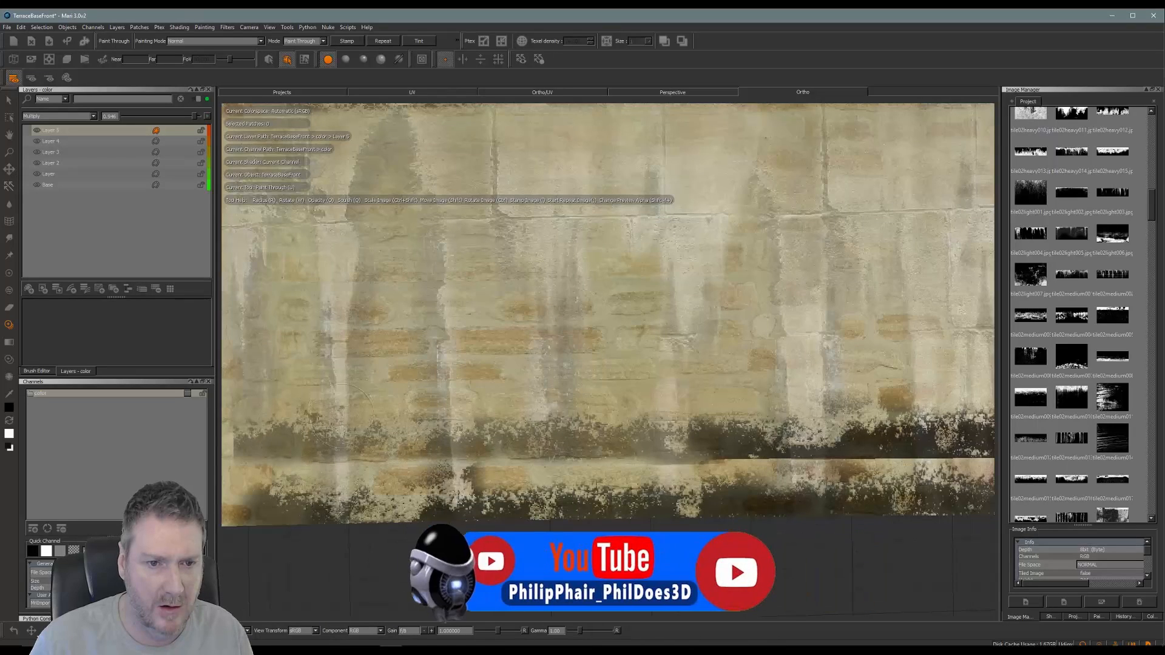
# Step: Paint over the newly extended upper band to darken it down to its lower edge, and bake the paint
pyautogui.moveTo(586, 438)
pyautogui.mouseDown()
pyautogui.moveTo(709, 442)
pyautogui.moveTo(443, 442)
pyautogui.moveTo(258, 460)
pyautogui.moveTo(583, 466)
pyautogui.mouseUp()
pyautogui.moveTo(655, 466)
pyautogui.mouseDown()
pyautogui.moveTo(753, 466)
pyautogui.moveTo(733, 467)
pyautogui.mouseUp()
pyautogui.moveTo(731, 468); pyautogui.dragTo(782, 467)
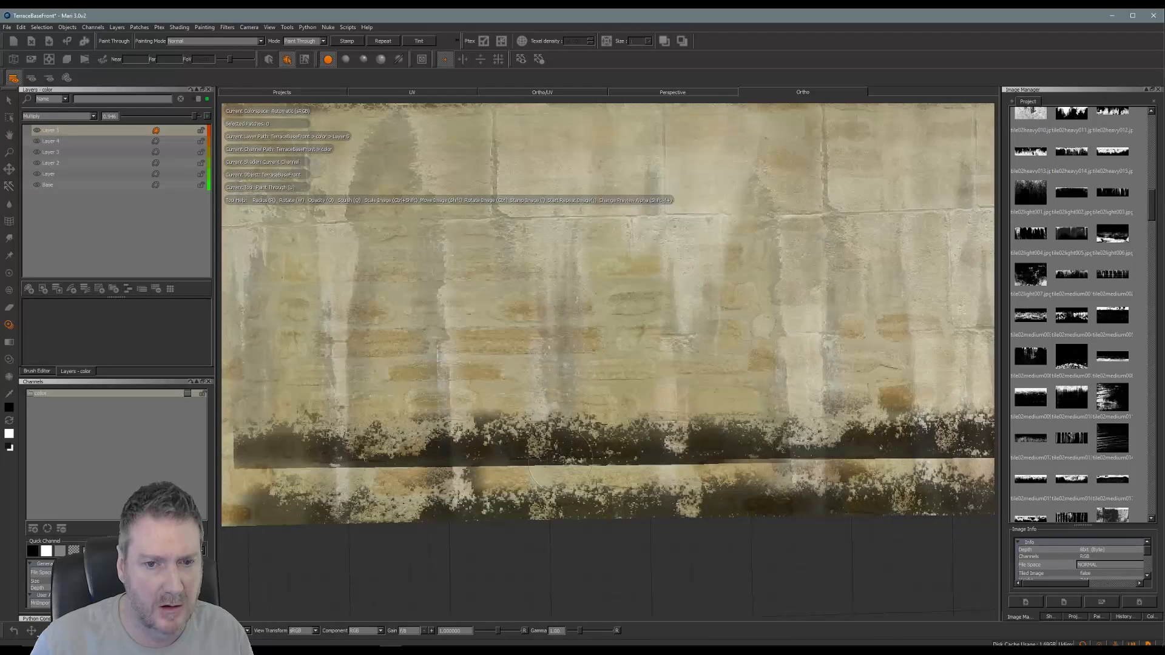
pyautogui.moveTo(452, 458); pyautogui.dragTo(440, 459)
pyautogui.moveTo(346, 459)
pyautogui.mouseDown()
pyautogui.moveTo(282, 457)
pyautogui.moveTo(349, 460)
pyautogui.mouseUp()
pyautogui.press('b')
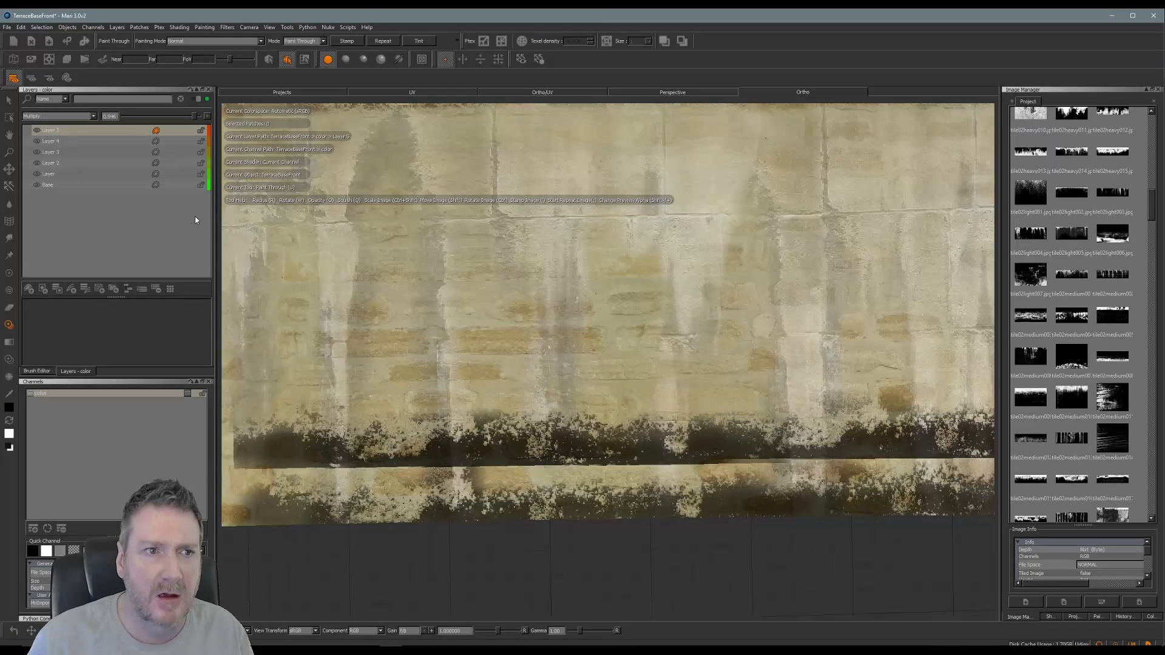
# Step: Add a new layer above the grime layers and load the dense black speckled grime image onto the wall
pyautogui.click(29, 289)
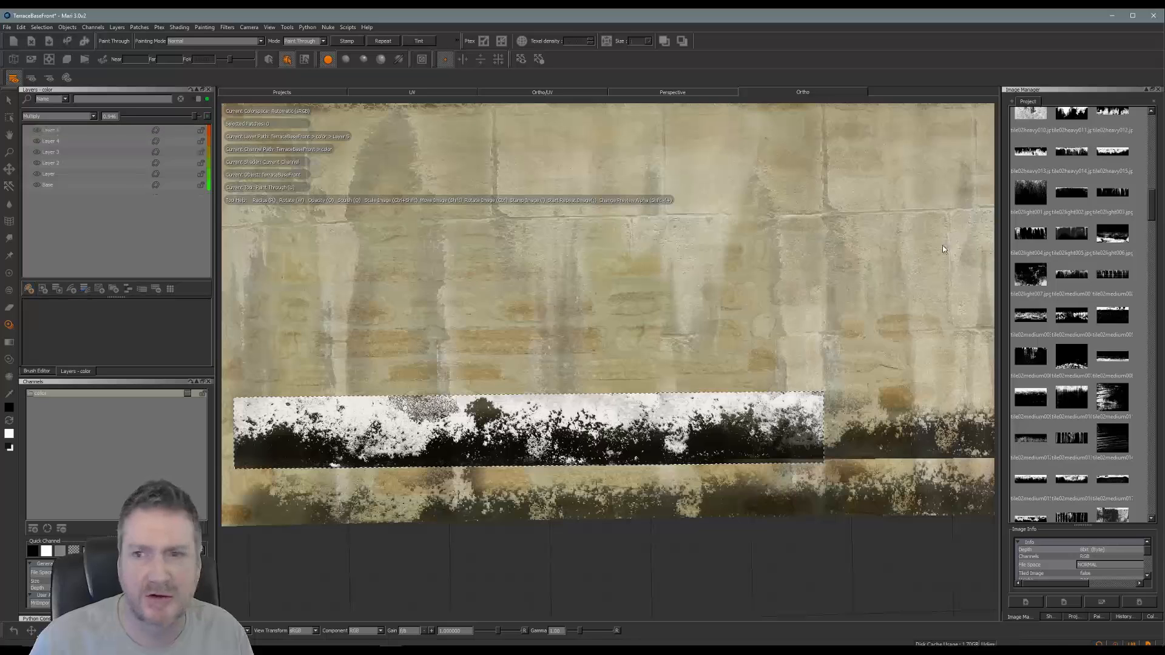
pyautogui.click(1112, 323)
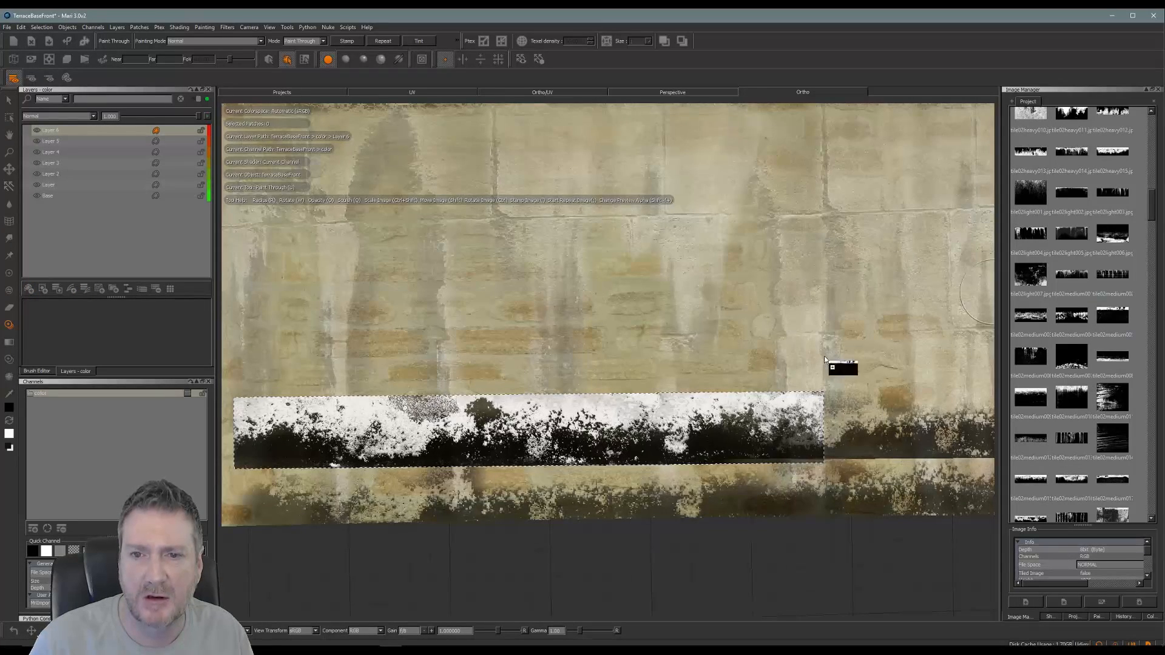
pyautogui.moveTo(824, 355); pyautogui.dragTo(704, 376)
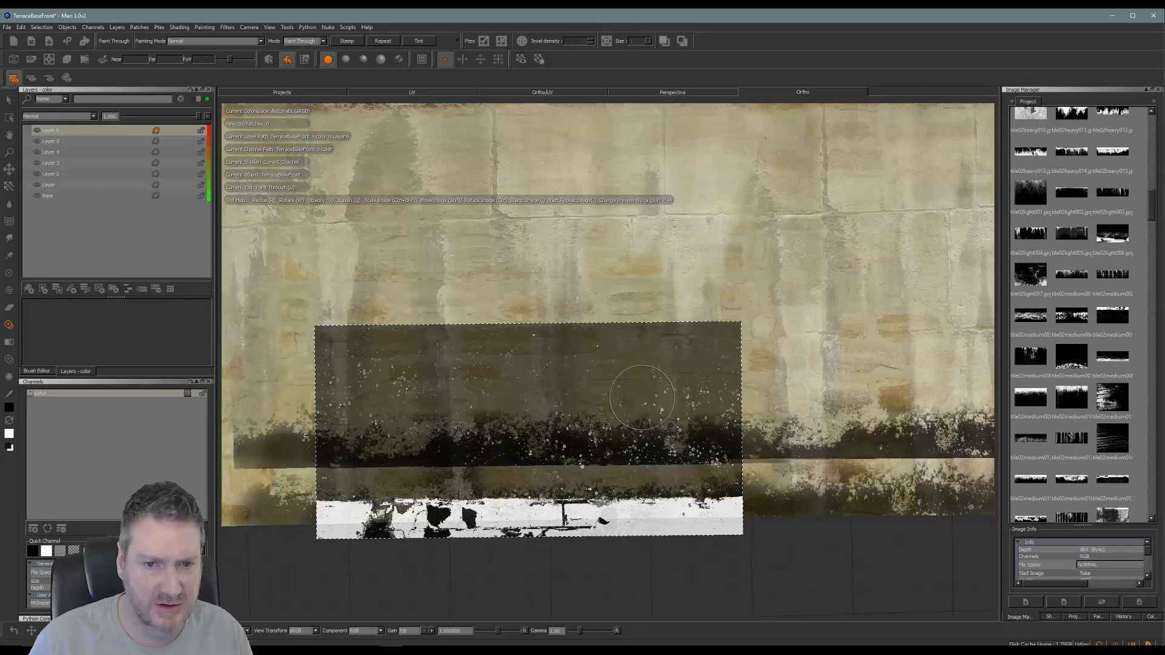
# Step: Turn the speckled grime image upside down over the lower strip, paint dense grime along the strip's left part, and bake it
pyautogui.moveTo(642, 398)
pyautogui.keyDown('ctrl'); pyautogui.mouseDown()
pyautogui.moveTo(596, 333)
pyautogui.moveTo(410, 440)
pyautogui.moveTo(332, 510)
pyautogui.moveTo(307, 520)
pyautogui.moveTo(262, 486)
pyautogui.moveTo(298, 505)
pyautogui.moveTo(318, 484)
pyautogui.moveTo(364, 493)
pyautogui.moveTo(331, 505)
pyautogui.moveTo(324, 473)
pyautogui.moveTo(261, 479)
pyautogui.moveTo(401, 490)
pyautogui.moveTo(382, 512)
pyautogui.moveTo(413, 485)
pyautogui.moveTo(522, 486)
pyautogui.moveTo(424, 510)
pyautogui.moveTo(428, 486)
pyautogui.moveTo(586, 486)
pyautogui.moveTo(582, 499)
pyautogui.moveTo(525, 490)
pyautogui.moveTo(395, 512)
pyautogui.moveTo(434, 501)
pyautogui.moveTo(287, 506)
pyautogui.moveTo(382, 528)
pyautogui.moveTo(255, 497)
pyautogui.mouseUp(); pyautogui.keyUp('ctrl')
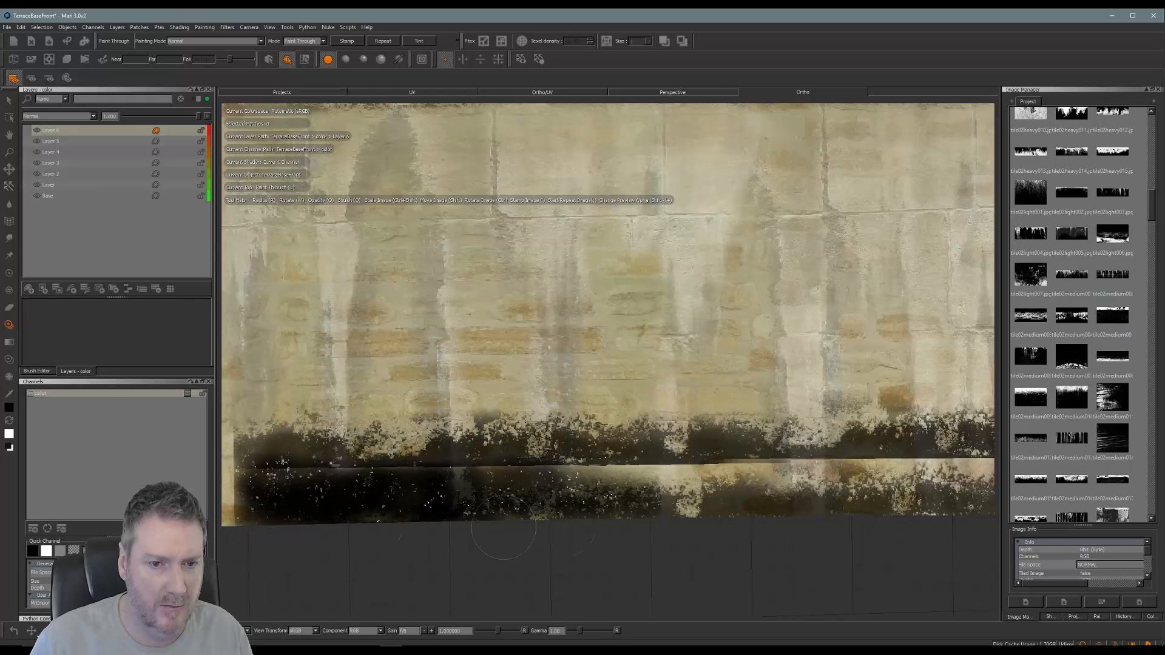
pyautogui.moveTo(516, 521); pyautogui.dragTo(519, 487)
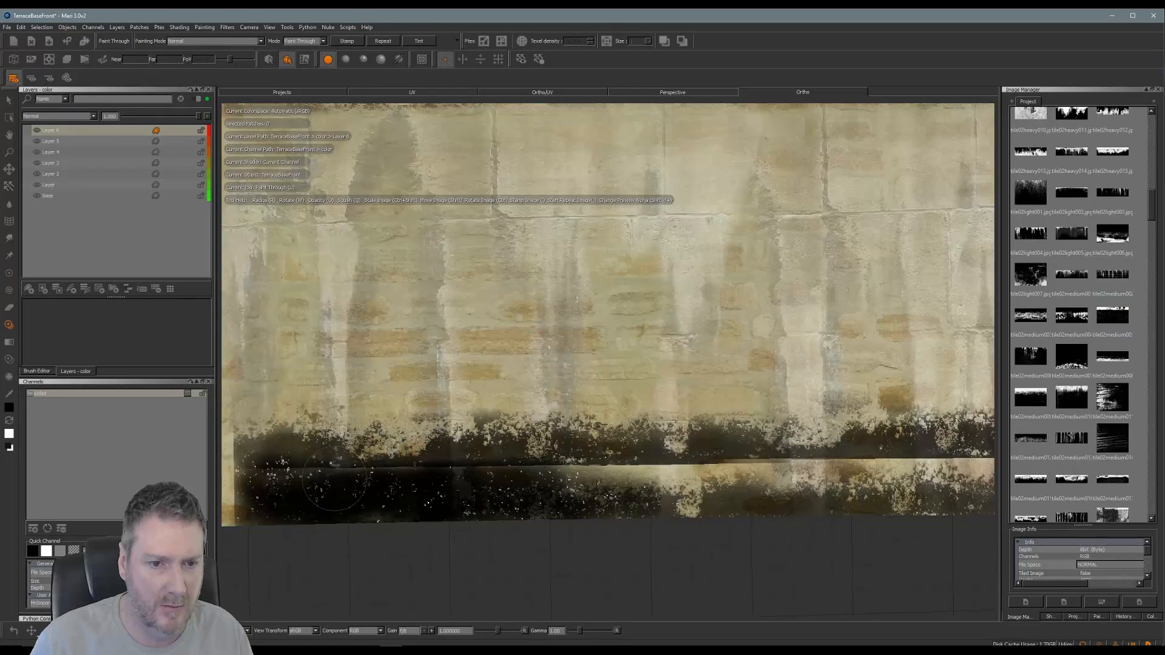
pyautogui.moveTo(334, 480)
pyautogui.mouseDown()
pyautogui.moveTo(298, 483)
pyautogui.moveTo(321, 494)
pyautogui.mouseUp()
pyautogui.press('b')
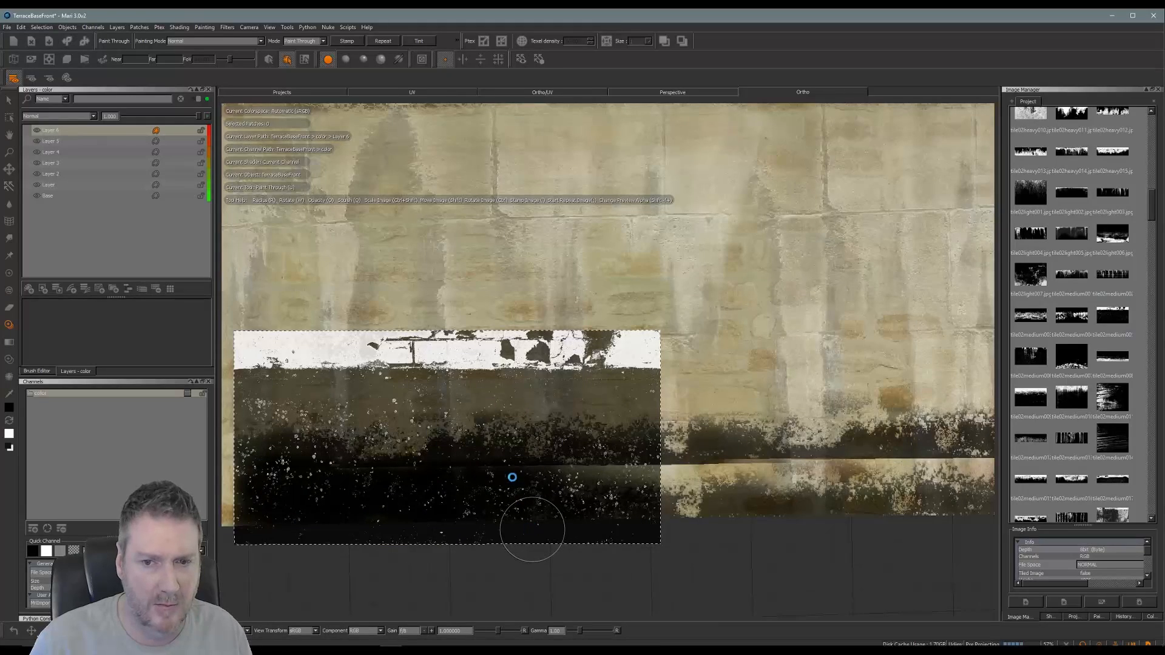
# Step: Place the speckled grime image further right on the lower strip and paint the dark grime onward from the painted section
pyautogui.keyDown('alt'); pyautogui.moveTo(523, 460); pyautogui.dragTo(372, 443, button='middle'); pyautogui.keyUp('alt')
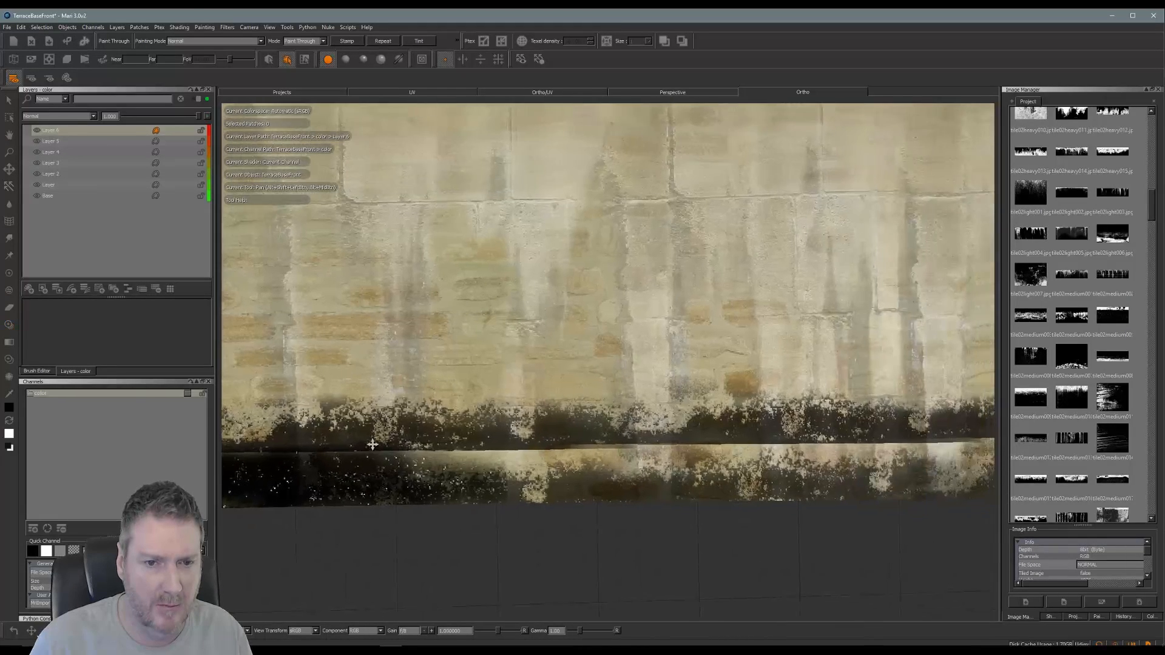
pyautogui.keyDown('alt'); pyautogui.moveTo(611, 420); pyautogui.dragTo(654, 433); pyautogui.keyUp('alt')
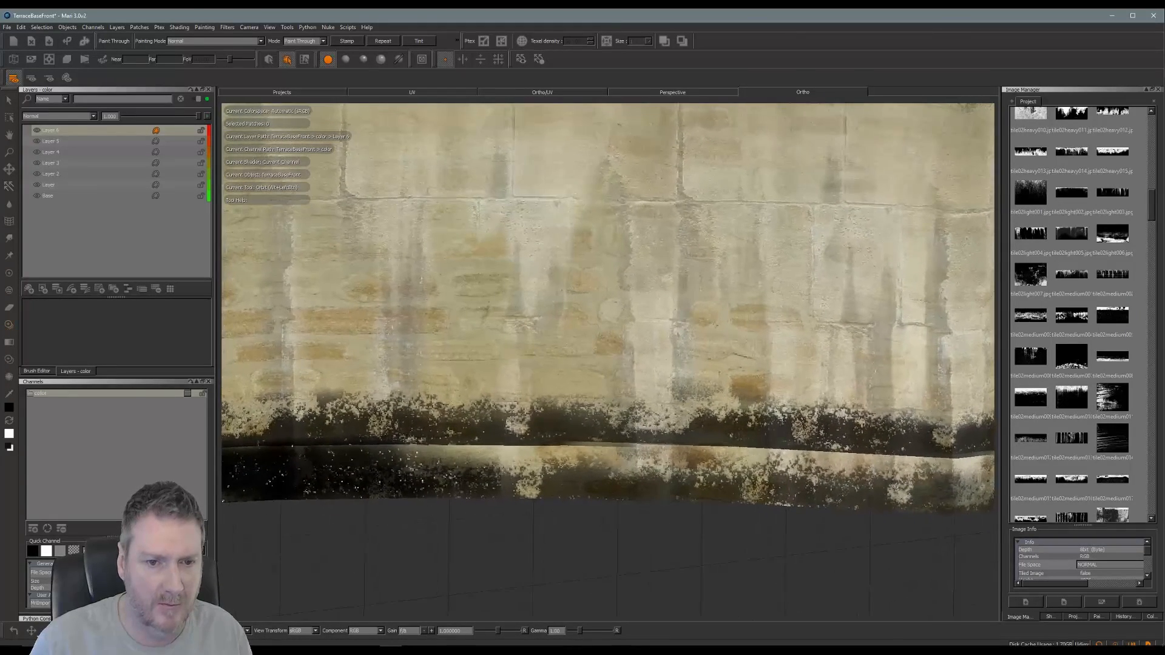
pyautogui.moveTo(550, 476)
pyautogui.keyDown('shift'); pyautogui.mouseDown()
pyautogui.moveTo(625, 470)
pyautogui.moveTo(404, 462)
pyautogui.mouseUp(); pyautogui.keyUp('shift')
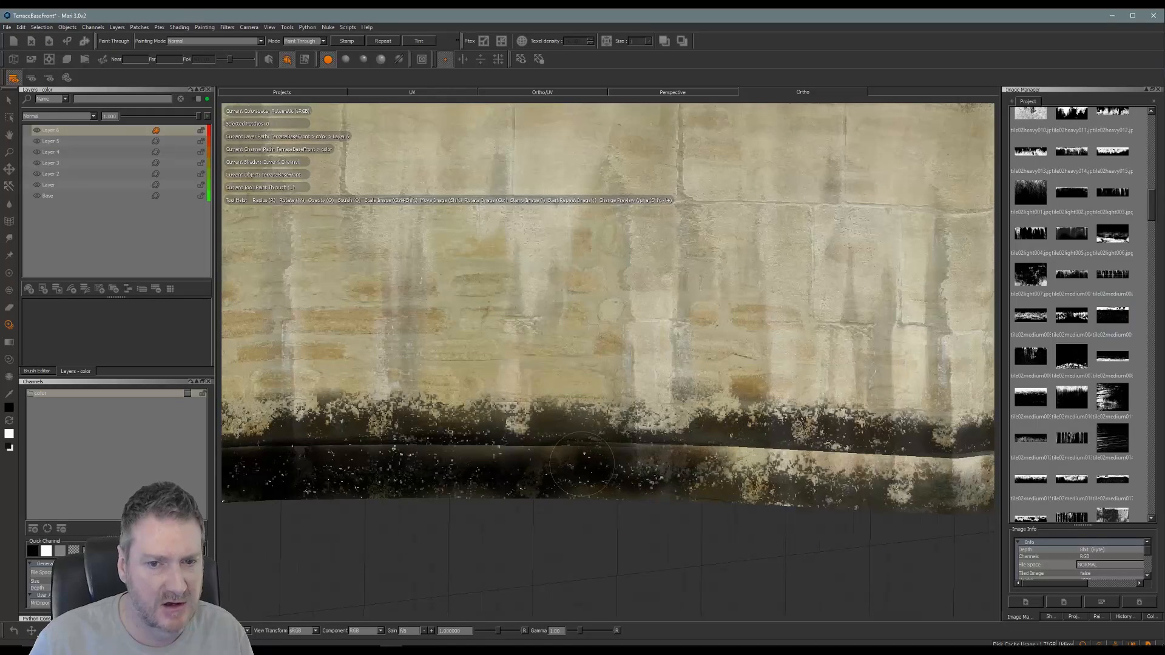
pyautogui.moveTo(557, 478); pyautogui.dragTo(642, 469)
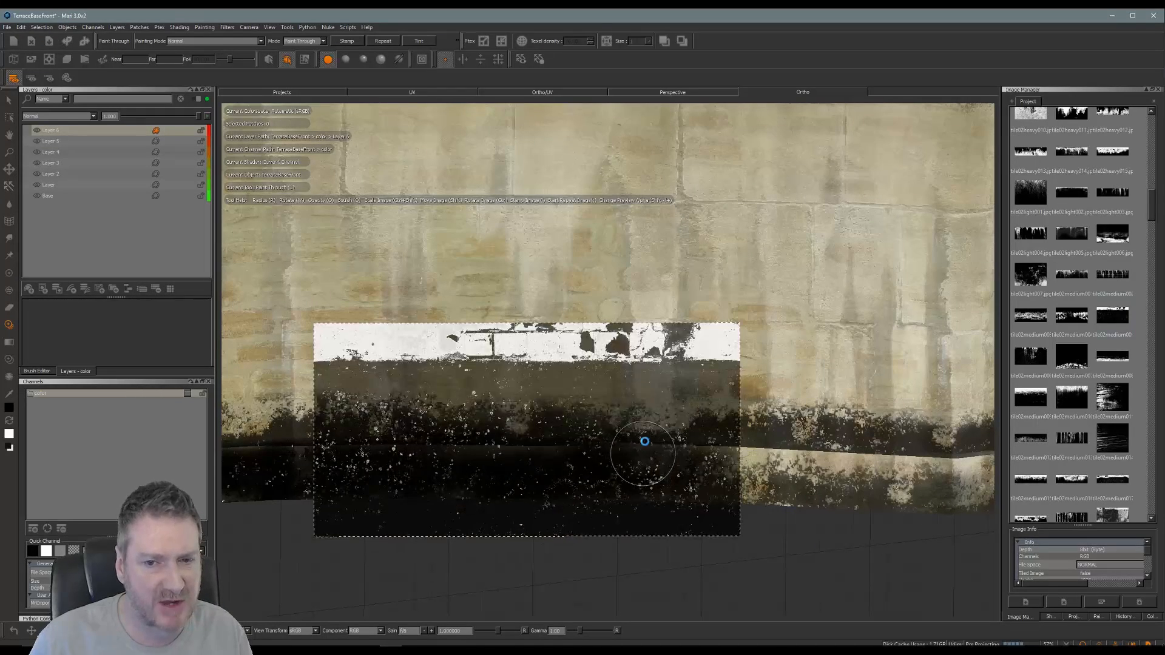
# Step: Extend the speckled grime along the lower strip up to the wall's corner
pyautogui.moveTo(683, 399)
pyautogui.keyDown('alt'); pyautogui.mouseDown()
pyautogui.moveTo(545, 432)
pyautogui.moveTo(643, 456)
pyautogui.moveTo(526, 459)
pyautogui.moveTo(594, 458)
pyautogui.moveTo(614, 483)
pyautogui.moveTo(592, 454)
pyautogui.mouseUp(); pyautogui.keyUp('alt')
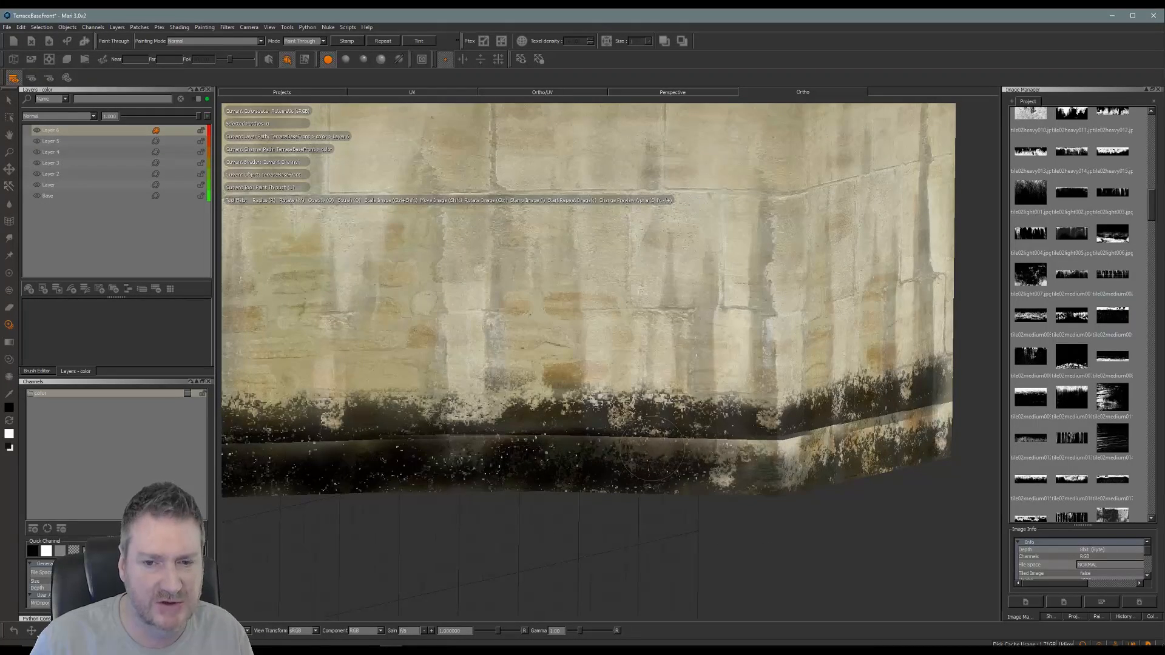
pyautogui.moveTo(738, 451); pyautogui.dragTo(728, 464)
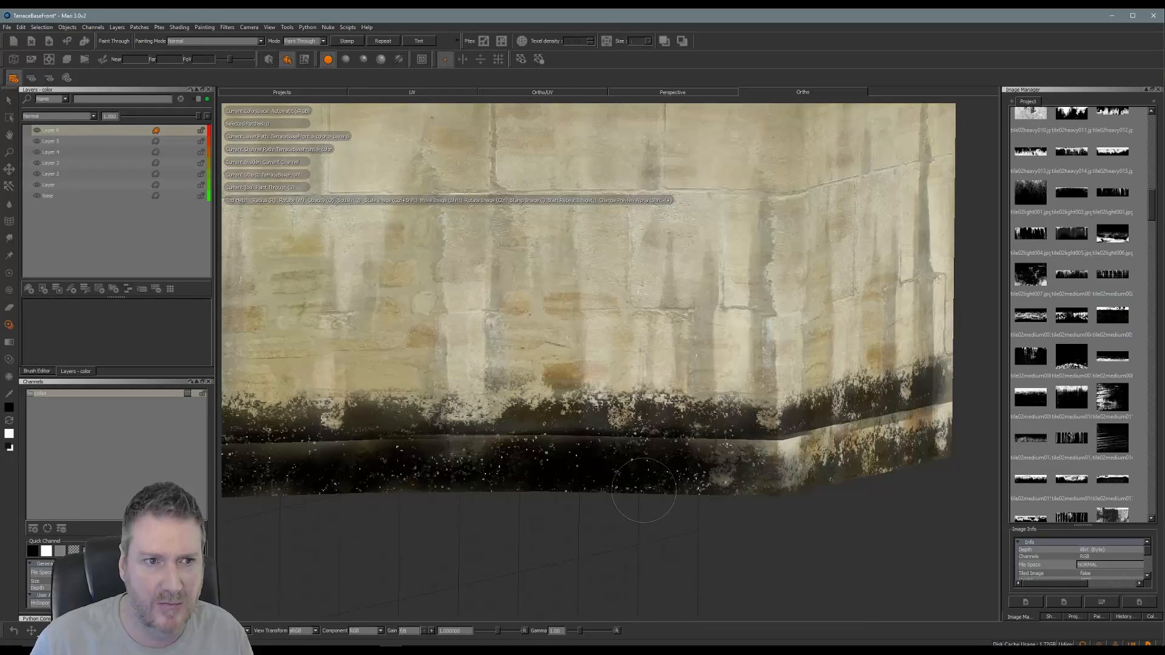
pyautogui.moveTo(643, 491)
pyautogui.mouseDown()
pyautogui.moveTo(471, 445)
pyautogui.moveTo(412, 450)
pyautogui.mouseUp()
# Step: Paint the speckled grime past the corner along the lower strip to the wall's far right end
pyautogui.keyDown('alt'); pyautogui.moveTo(480, 439); pyautogui.dragTo(361, 428, button='middle'); pyautogui.keyUp('alt')
pyautogui.press('t')
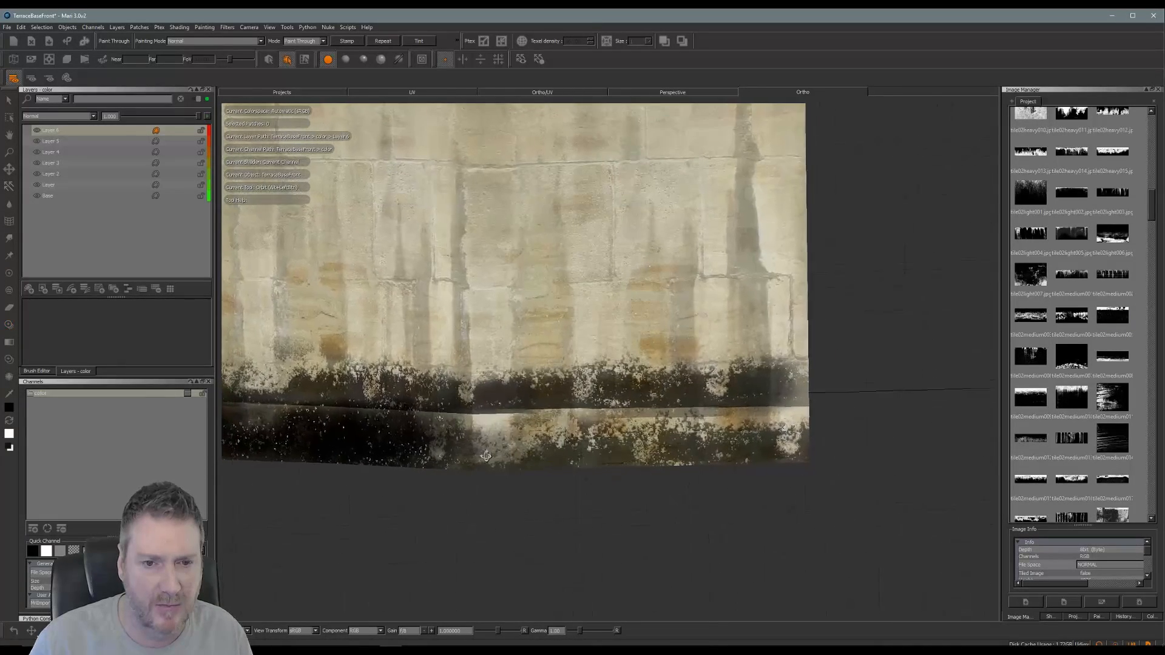
pyautogui.moveTo(506, 457)
pyautogui.mouseDown()
pyautogui.moveTo(491, 444)
pyautogui.moveTo(459, 447)
pyautogui.moveTo(563, 436)
pyautogui.moveTo(501, 432)
pyautogui.mouseUp()
pyautogui.moveTo(431, 430); pyautogui.dragTo(746, 459)
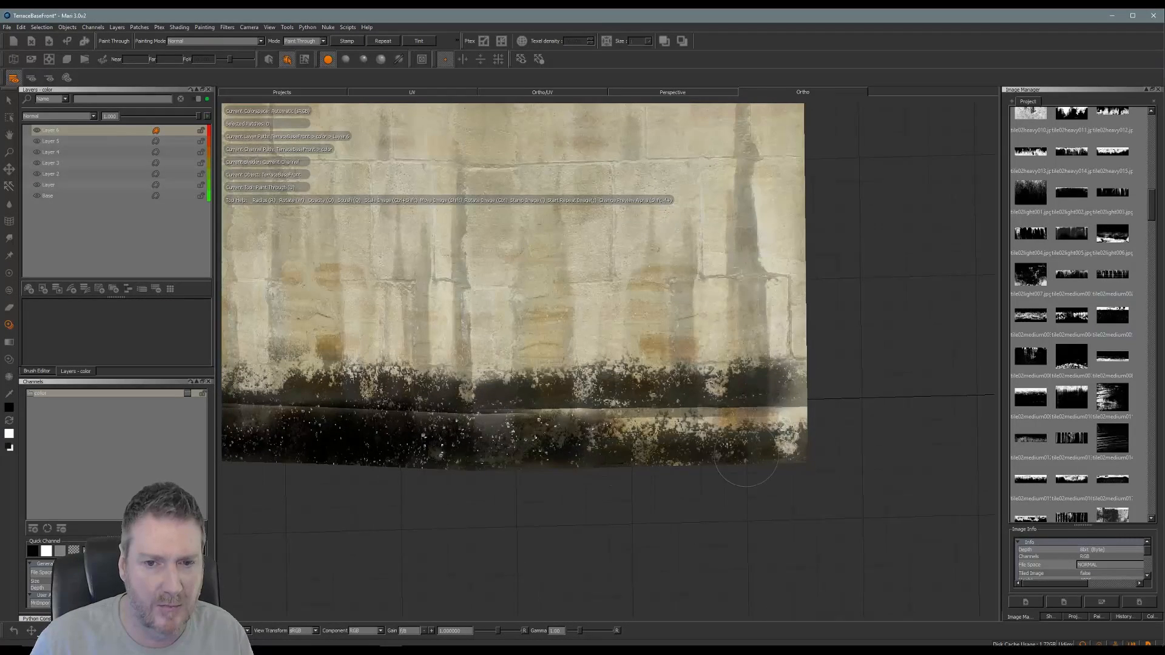
pyautogui.moveTo(602, 448)
pyautogui.mouseDown()
pyautogui.moveTo(658, 438)
pyautogui.moveTo(666, 458)
pyautogui.moveTo(713, 452)
pyautogui.moveTo(698, 453)
pyautogui.moveTo(686, 427)
pyautogui.moveTo(714, 433)
pyautogui.mouseUp()
pyautogui.moveTo(801, 439); pyautogui.dragTo(516, 436)
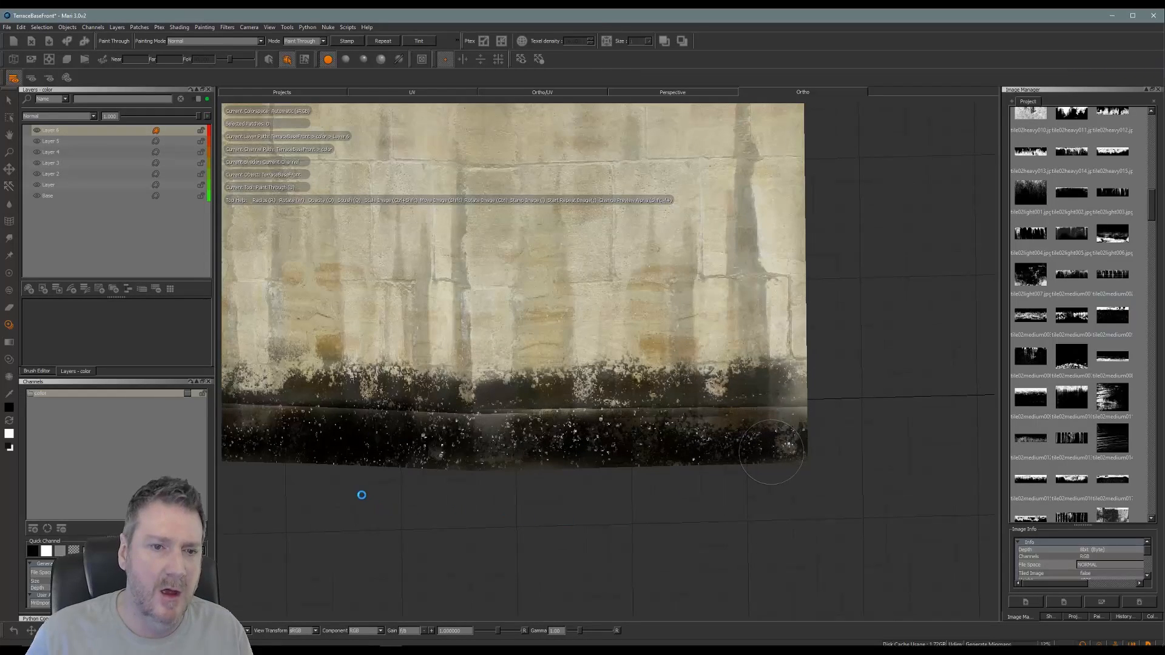
# Step: Place the speckled grime image on the lower strip at the right end of the other grimy wall section and paint the strip dark
pyautogui.keyDown('alt'); pyautogui.moveTo(353, 485); pyautogui.dragTo(868, 444, button='middle'); pyautogui.keyUp('alt')
pyautogui.keyDown('alt'); pyautogui.moveTo(446, 449); pyautogui.dragTo(934, 441, button='middle'); pyautogui.keyUp('alt')
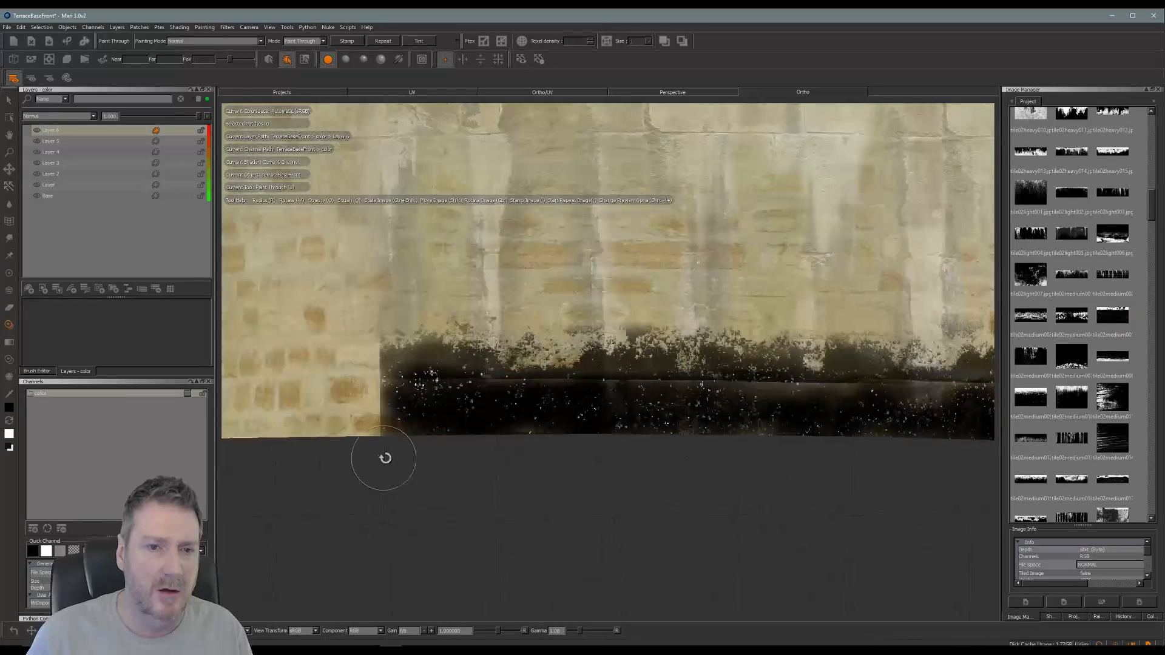
pyautogui.keyDown('alt'); pyautogui.moveTo(384, 458); pyautogui.dragTo(947, 413, button='middle'); pyautogui.keyUp('alt')
pyautogui.keyDown('alt'); pyautogui.moveTo(368, 426); pyautogui.dragTo(810, 434, button='middle'); pyautogui.keyUp('alt')
pyautogui.keyDown('alt'); pyautogui.moveTo(466, 437); pyautogui.dragTo(819, 425, button='middle'); pyautogui.keyUp('alt')
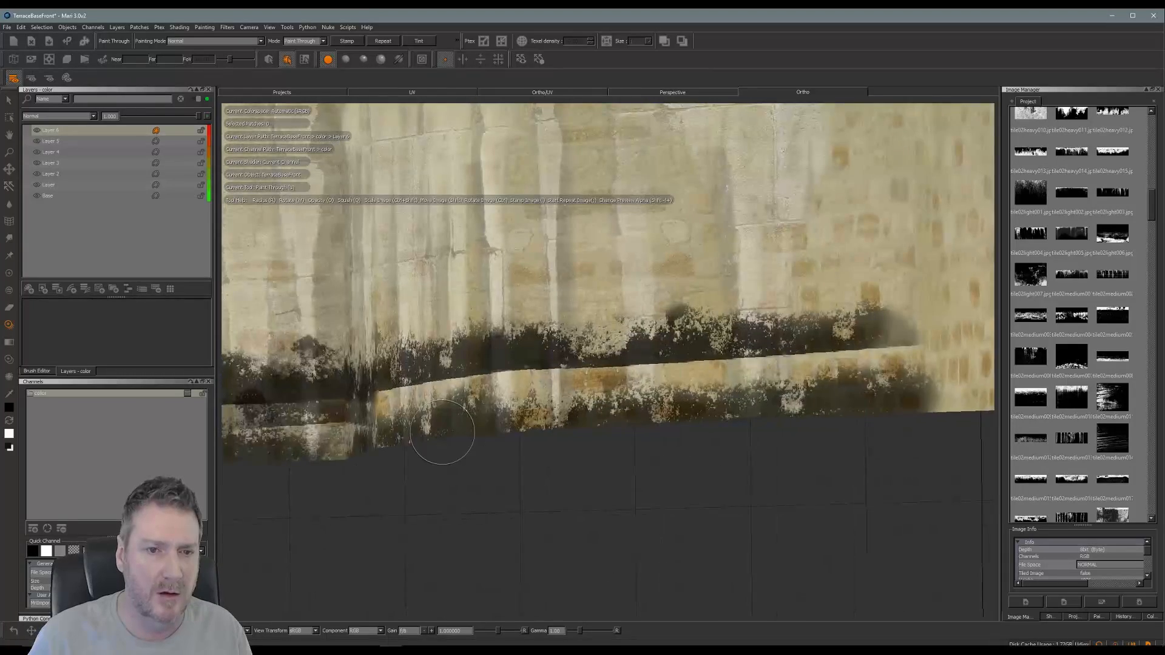
pyautogui.keyDown('alt'); pyautogui.moveTo(367, 431); pyautogui.dragTo(443, 433, button='middle'); pyautogui.keyUp('alt')
pyautogui.moveTo(538, 461)
pyautogui.keyDown('alt'); pyautogui.mouseDown()
pyautogui.moveTo(512, 452)
pyautogui.moveTo(546, 467)
pyautogui.mouseUp(); pyautogui.keyUp('alt')
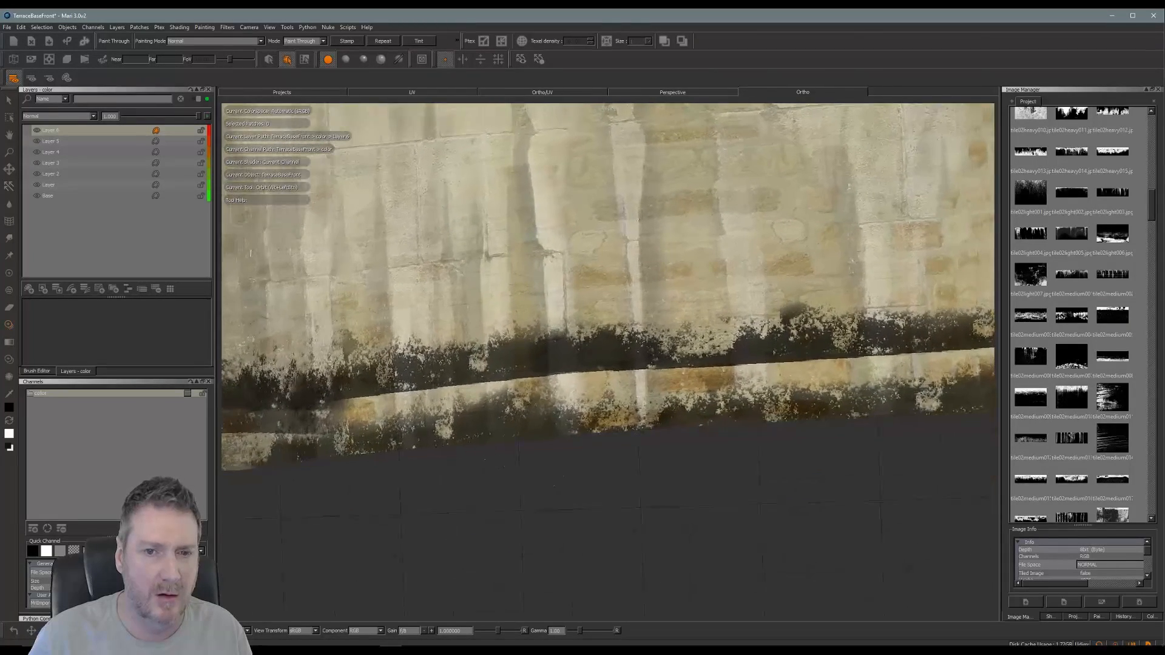
pyautogui.keyDown('alt'); pyautogui.moveTo(641, 462); pyautogui.dragTo(319, 434, button='middle'); pyautogui.keyUp('alt')
pyautogui.keyDown('alt'); pyautogui.moveTo(319, 433); pyautogui.dragTo(590, 459); pyautogui.keyUp('alt')
pyautogui.press('j')
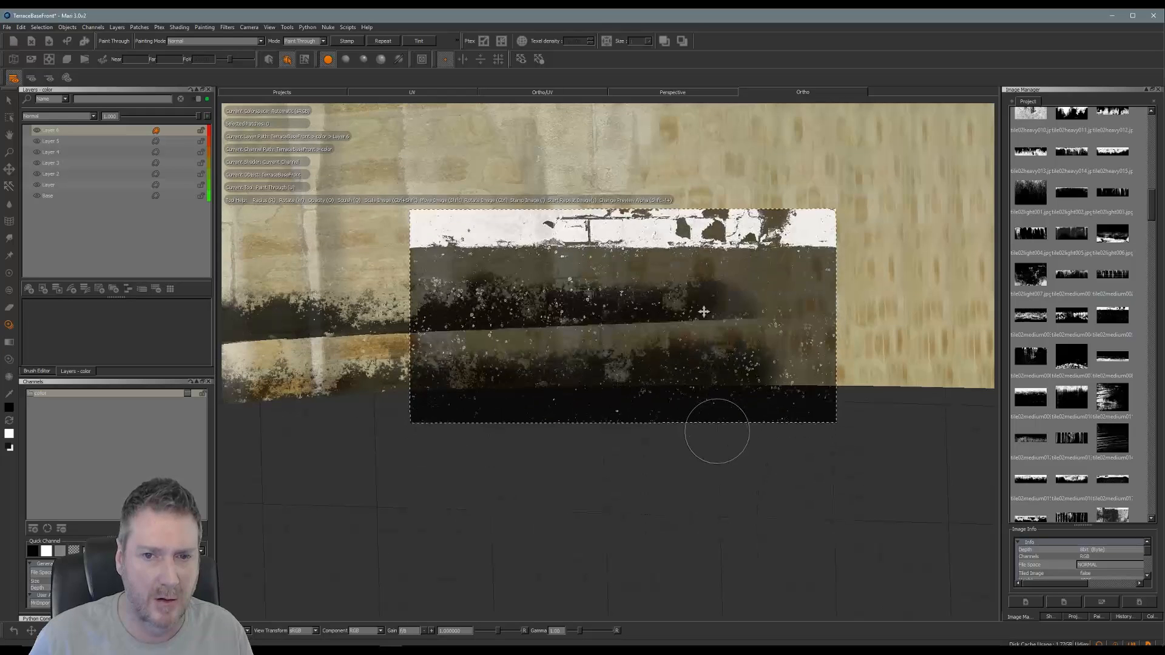
pyautogui.moveTo(704, 361)
pyautogui.mouseDown()
pyautogui.moveTo(728, 357)
pyautogui.moveTo(697, 358)
pyautogui.mouseUp()
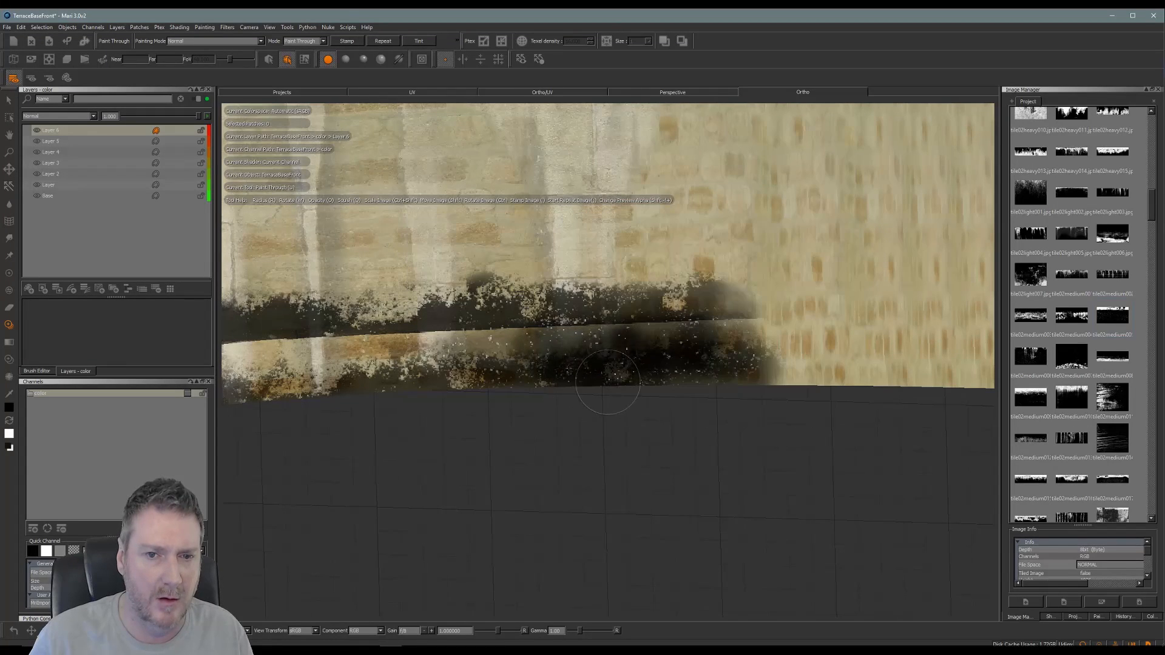
pyautogui.moveTo(416, 358); pyautogui.dragTo(449, 358)
pyautogui.moveTo(534, 354); pyautogui.dragTo(607, 383)
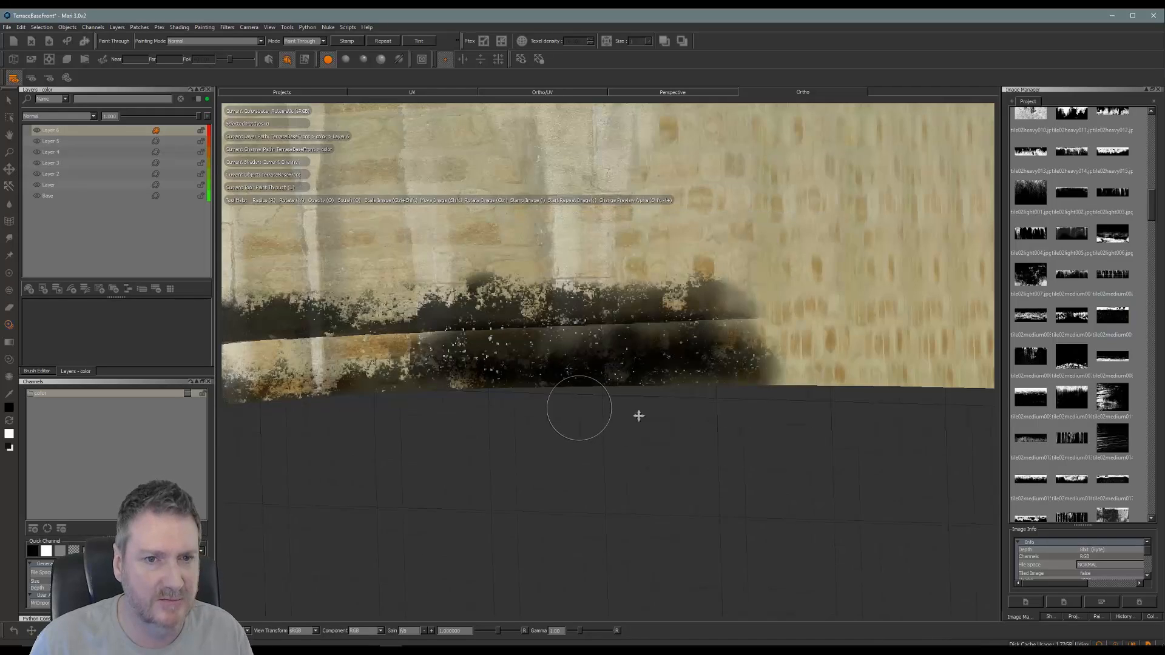
# Step: Place the speckled grime image left of the newly painted patch and continue the dark lower strip around the wall's curve
pyautogui.keyDown('alt'); pyautogui.moveTo(637, 417); pyautogui.dragTo(849, 432, button='middle'); pyautogui.keyUp('alt')
pyautogui.moveTo(591, 478)
pyautogui.keyDown('alt'); pyautogui.mouseDown()
pyautogui.moveTo(540, 461)
pyautogui.moveTo(506, 477)
pyautogui.mouseUp(); pyautogui.keyUp('alt')
pyautogui.moveTo(699, 386)
pyautogui.keyDown('shift'); pyautogui.mouseDown()
pyautogui.moveTo(642, 393)
pyautogui.moveTo(613, 371)
pyautogui.moveTo(538, 387)
pyautogui.moveTo(656, 385)
pyautogui.moveTo(539, 386)
pyautogui.mouseUp(); pyautogui.keyUp('shift')
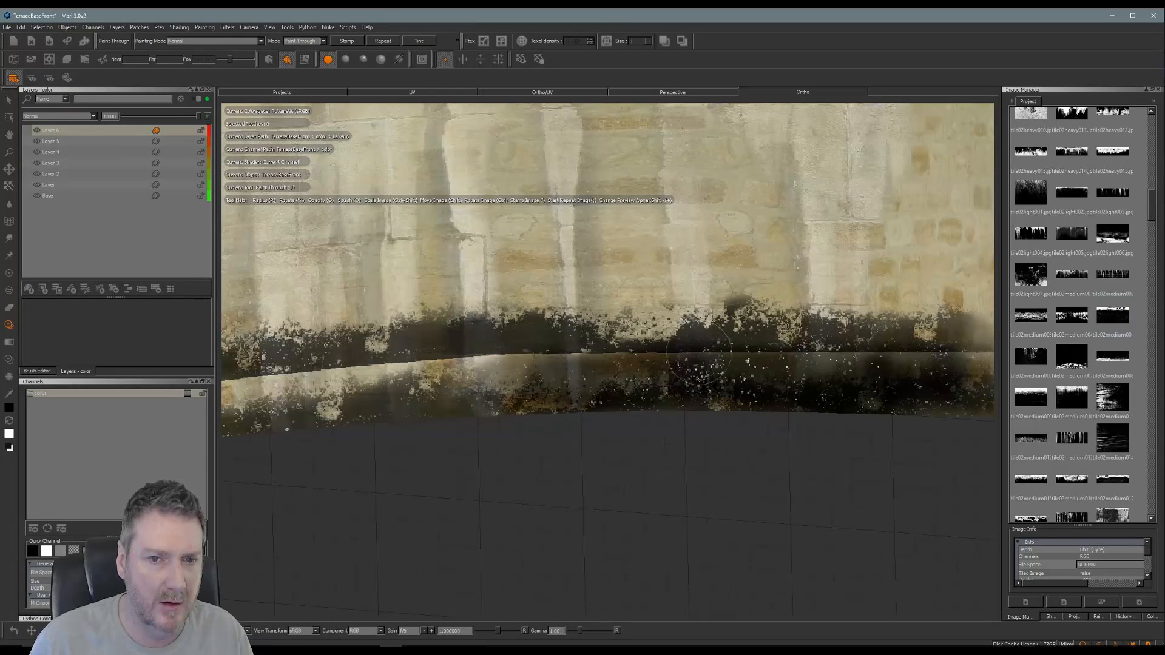
pyautogui.moveTo(699, 353)
pyautogui.mouseDown()
pyautogui.moveTo(703, 362)
pyautogui.moveTo(641, 378)
pyautogui.mouseUp()
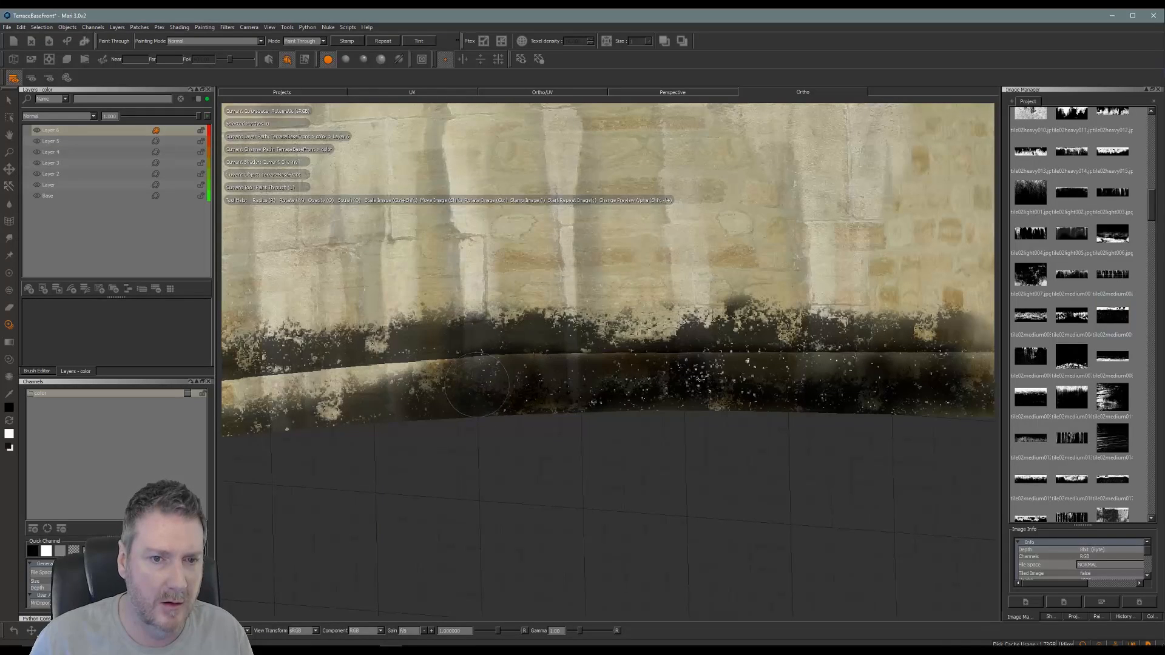
# Step: Shift the speckled grime image further left and cover the still light part of the lower strip with dark grime
pyautogui.keyDown('alt'); pyautogui.moveTo(497, 399); pyautogui.dragTo(751, 413, button='middle'); pyautogui.keyUp('alt')
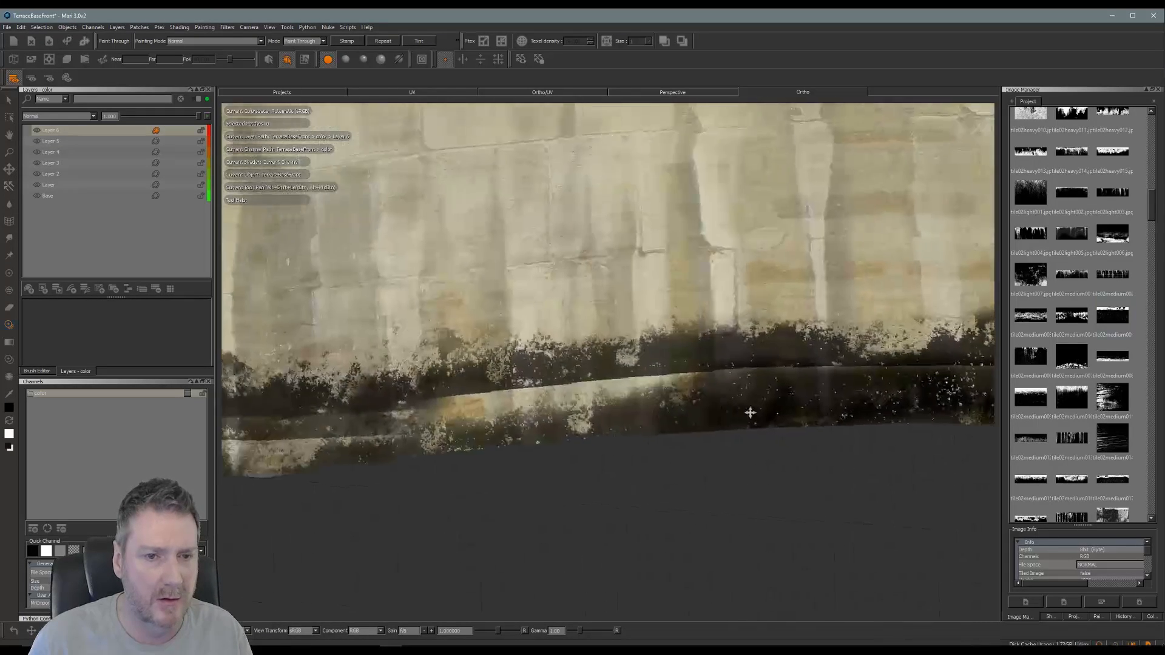
pyautogui.moveTo(751, 413)
pyautogui.keyDown('alt'); pyautogui.mouseDown()
pyautogui.moveTo(447, 443)
pyautogui.moveTo(544, 484)
pyautogui.moveTo(524, 492)
pyautogui.mouseUp(); pyautogui.keyUp('alt')
pyautogui.moveTo(644, 390)
pyautogui.keyDown('shift'); pyautogui.mouseDown()
pyautogui.moveTo(648, 419)
pyautogui.moveTo(677, 394)
pyautogui.moveTo(633, 411)
pyautogui.moveTo(592, 398)
pyautogui.moveTo(640, 405)
pyautogui.moveTo(626, 389)
pyautogui.mouseUp(); pyautogui.keyUp('shift')
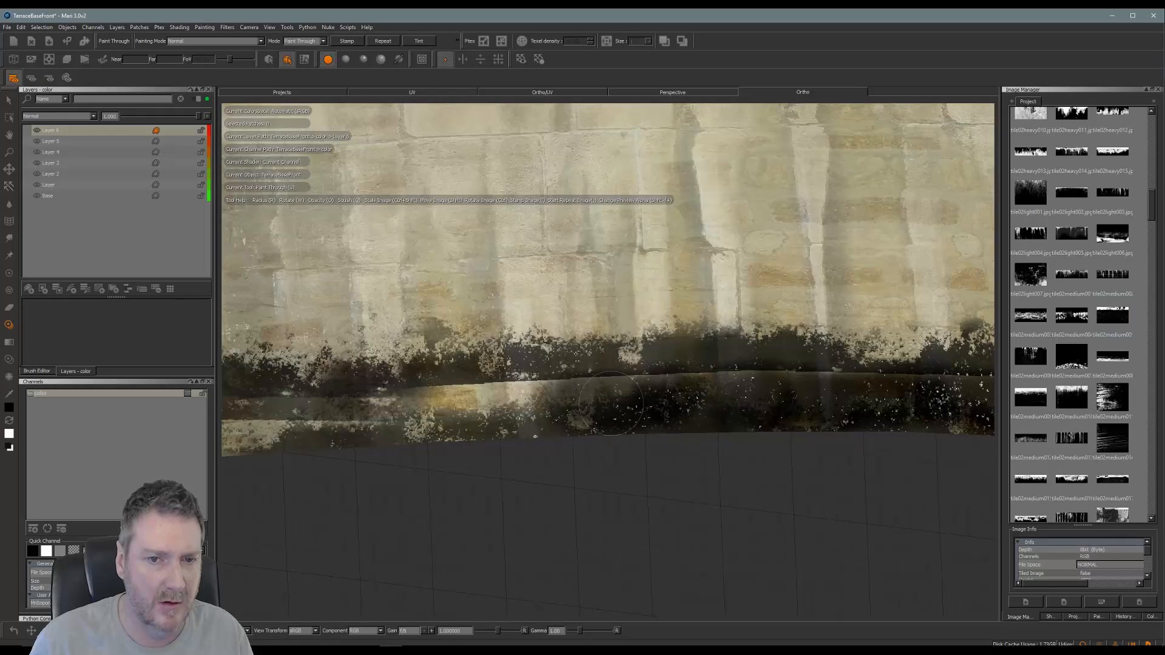
pyautogui.moveTo(508, 405); pyautogui.dragTo(470, 409)
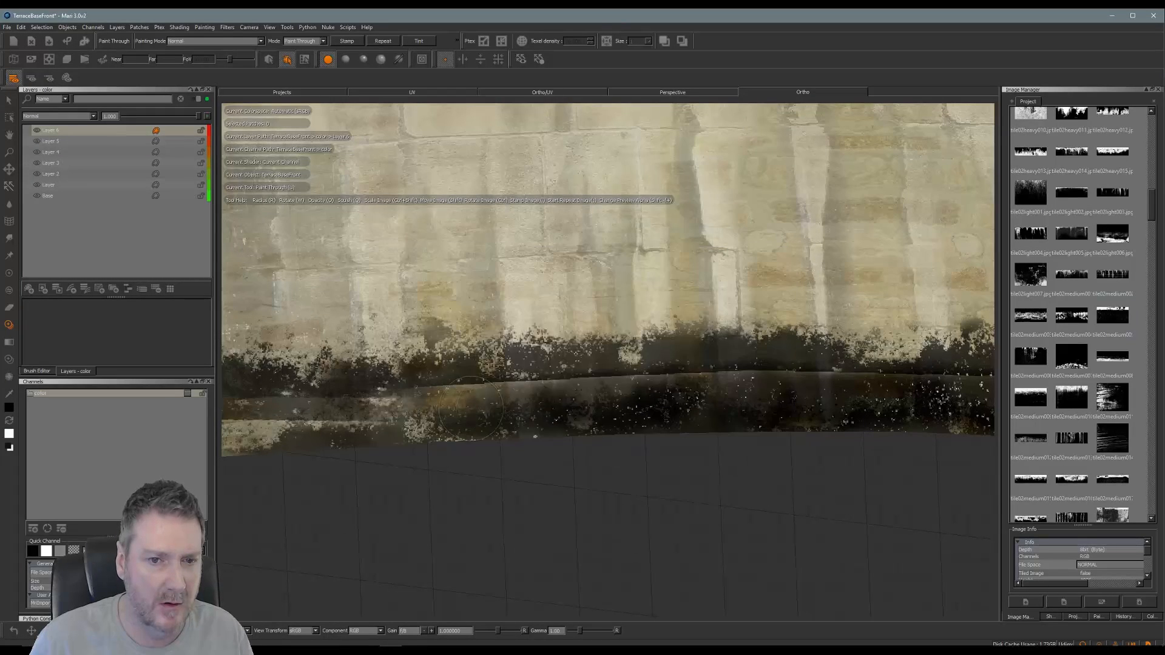
# Step: Paint the speckled grime over the remaining light patches of the lower strip up to the wall's left corner
pyautogui.moveTo(625, 409)
pyautogui.mouseDown()
pyautogui.moveTo(583, 417)
pyautogui.moveTo(462, 407)
pyautogui.moveTo(550, 422)
pyautogui.mouseUp()
pyautogui.moveTo(468, 440)
pyautogui.mouseDown()
pyautogui.moveTo(690, 431)
pyautogui.moveTo(554, 483)
pyautogui.moveTo(587, 493)
pyautogui.mouseUp()
pyautogui.moveTo(641, 421); pyautogui.dragTo(663, 402)
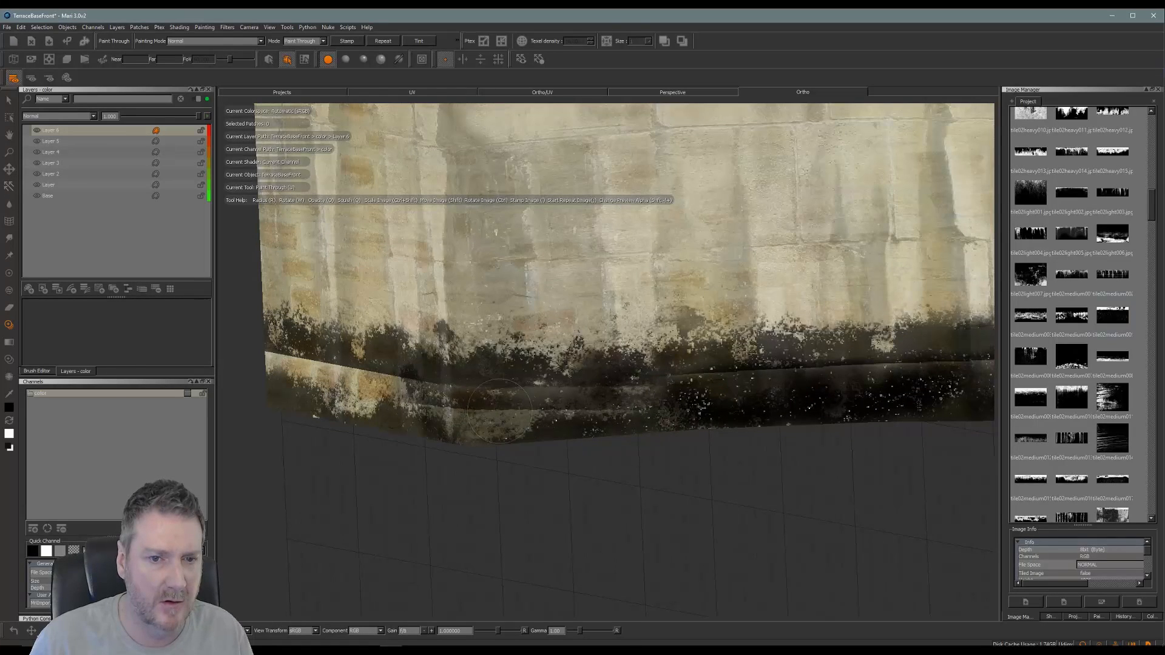
pyautogui.moveTo(500, 411)
pyautogui.mouseDown()
pyautogui.moveTo(470, 420)
pyautogui.moveTo(622, 398)
pyautogui.moveTo(550, 407)
pyautogui.moveTo(528, 426)
pyautogui.mouseUp()
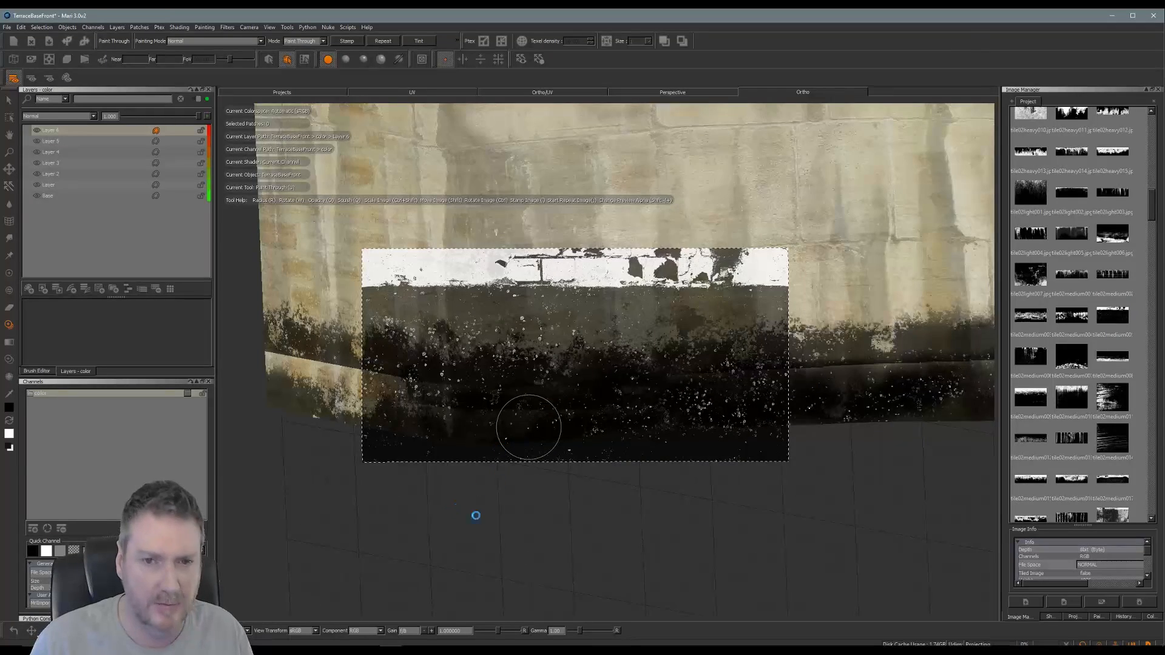
# Step: Place the speckled grime image over the short wall section left of the corner, paint its lower strip dark, and bake the paint
pyautogui.keyDown('alt'); pyautogui.moveTo(582, 451); pyautogui.dragTo(647, 452, button='middle'); pyautogui.keyUp('alt')
pyautogui.moveTo(646, 452)
pyautogui.keyDown('alt'); pyautogui.mouseDown()
pyautogui.moveTo(691, 450)
pyautogui.moveTo(665, 448)
pyautogui.mouseUp(); pyautogui.keyUp('alt')
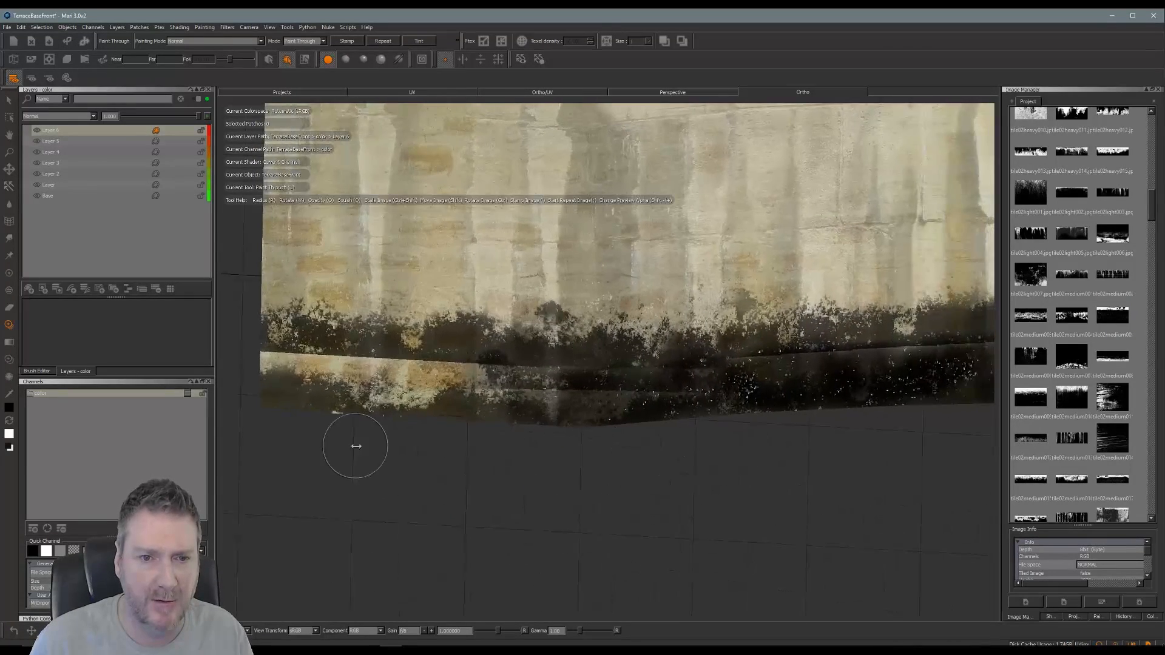
pyautogui.moveTo(357, 444)
pyautogui.keyDown('alt'); pyautogui.mouseDown()
pyautogui.moveTo(437, 461)
pyautogui.moveTo(517, 446)
pyautogui.moveTo(294, 483)
pyautogui.mouseUp(); pyautogui.keyUp('alt')
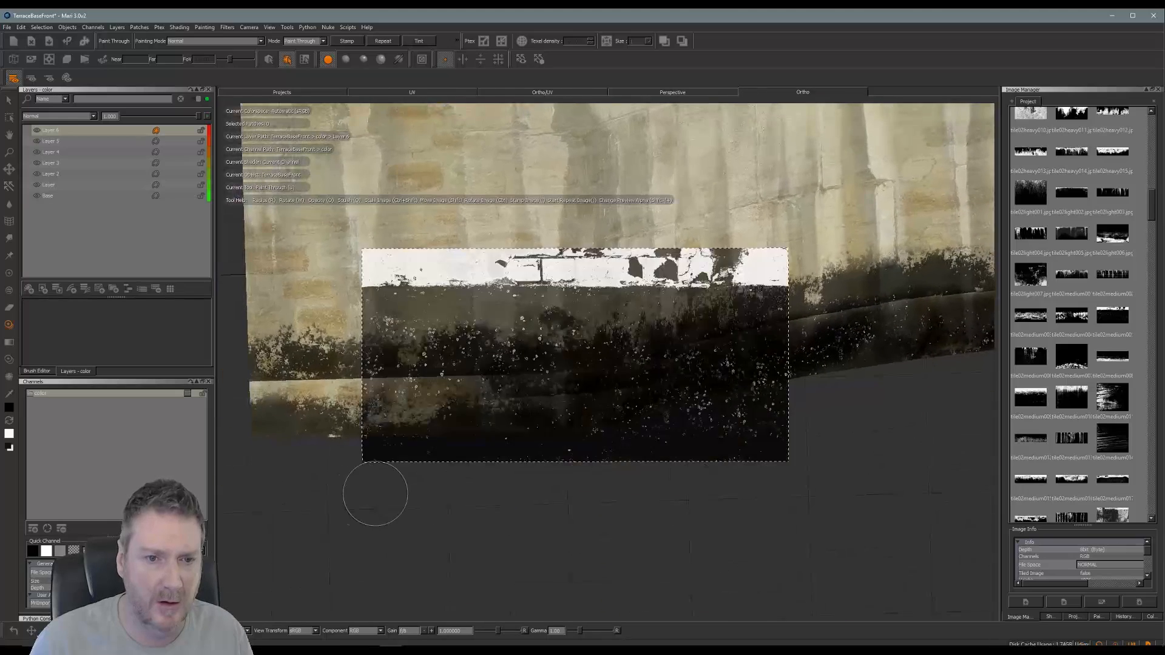
pyautogui.moveTo(536, 415)
pyautogui.keyDown('shift'); pyautogui.mouseDown()
pyautogui.moveTo(396, 430)
pyautogui.moveTo(390, 420)
pyautogui.moveTo(432, 410)
pyautogui.moveTo(352, 416)
pyautogui.moveTo(270, 394)
pyautogui.moveTo(372, 395)
pyautogui.moveTo(294, 413)
pyautogui.moveTo(541, 397)
pyautogui.moveTo(297, 401)
pyautogui.moveTo(314, 420)
pyautogui.mouseUp(); pyautogui.keyUp('shift')
pyautogui.moveTo(452, 409)
pyautogui.mouseDown()
pyautogui.moveTo(500, 398)
pyautogui.moveTo(582, 437)
pyautogui.mouseUp()
pyautogui.press('b')
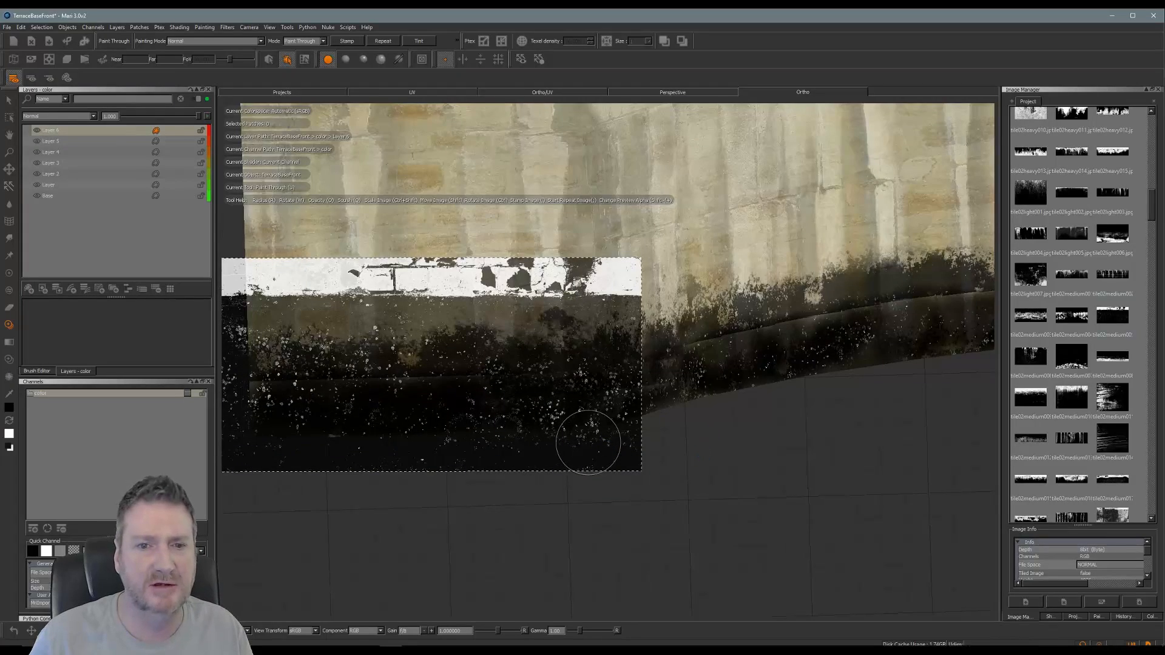
# Step: Export the flattened color channel of the whole wall as TerraceBaseFront_Painted.tga in F:/Stairs, overwriting the existing file
pyautogui.keyDown('alt'); pyautogui.moveTo(684, 432); pyautogui.dragTo(642, 455, button='middle'); pyautogui.keyUp('alt')
pyautogui.keyDown('alt'); pyautogui.moveTo(642, 455); pyautogui.dragTo(555, 471, button='right'); pyautogui.keyUp('alt')
pyautogui.moveTo(555, 471)
pyautogui.keyDown('alt'); pyautogui.mouseDown()
pyautogui.moveTo(497, 463)
pyautogui.moveTo(504, 453)
pyautogui.moveTo(502, 471)
pyautogui.mouseUp(); pyautogui.keyUp('alt')
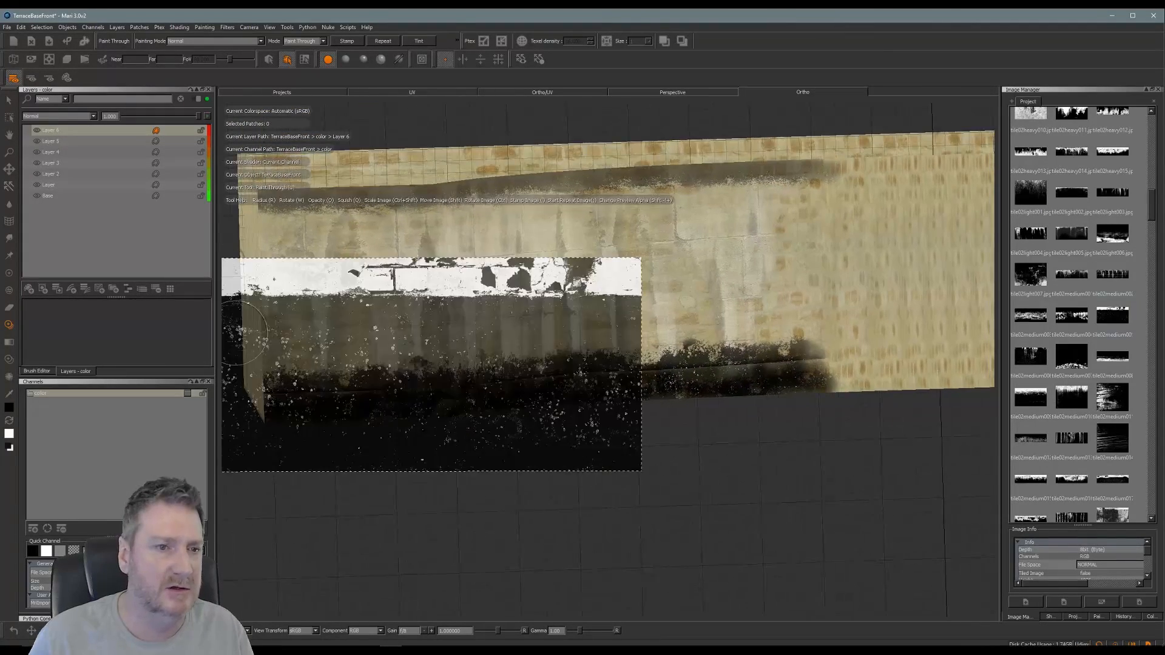
pyautogui.rightClick(105, 393)
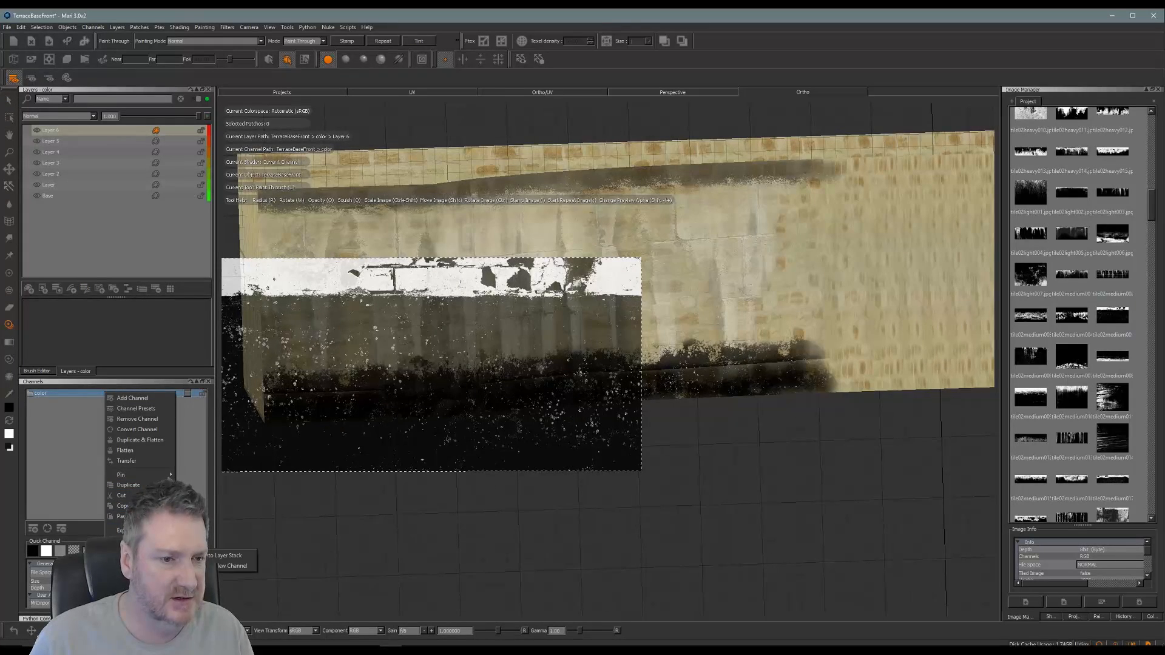
pyautogui.click(233, 566)
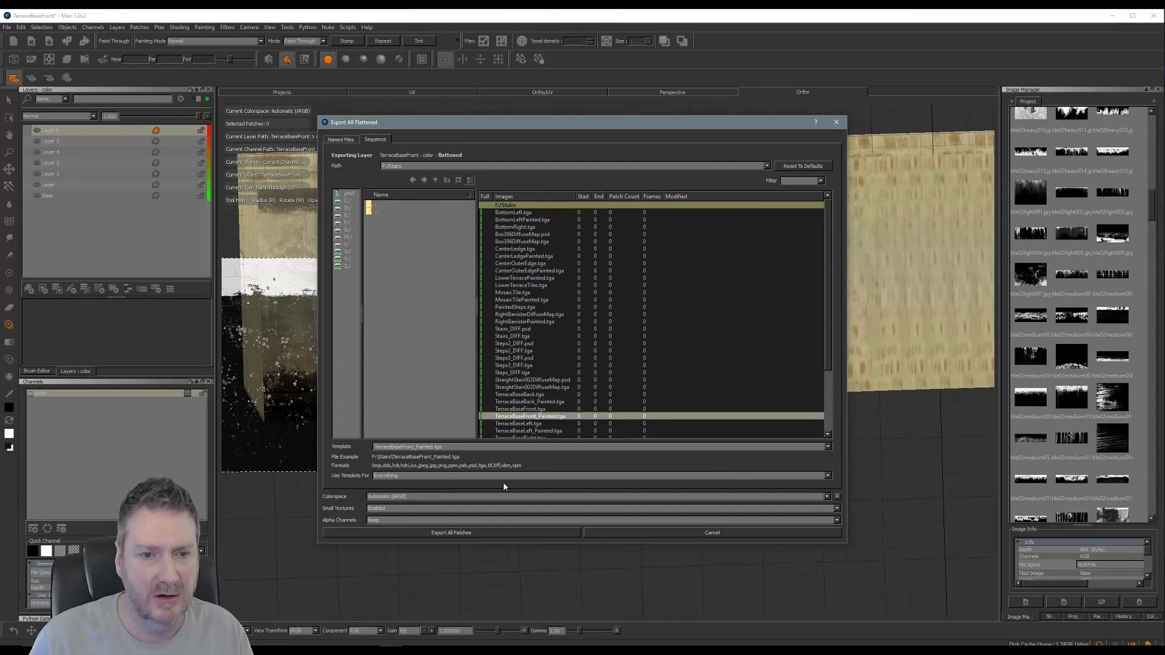
pyautogui.click(451, 533)
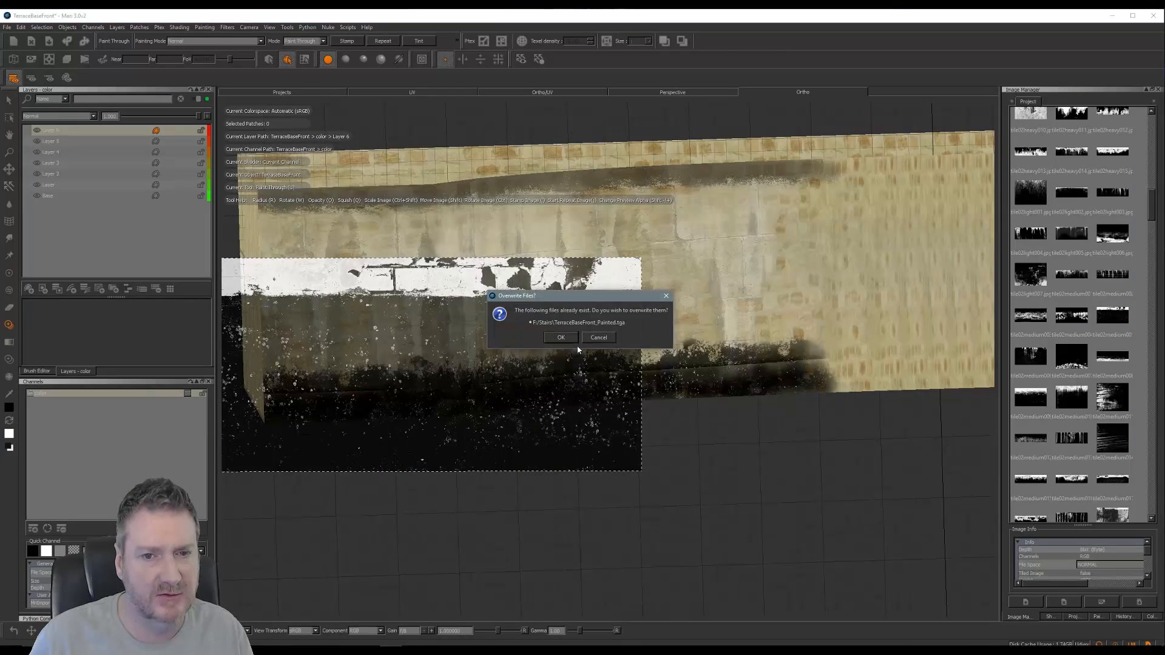
pyautogui.click(562, 339)
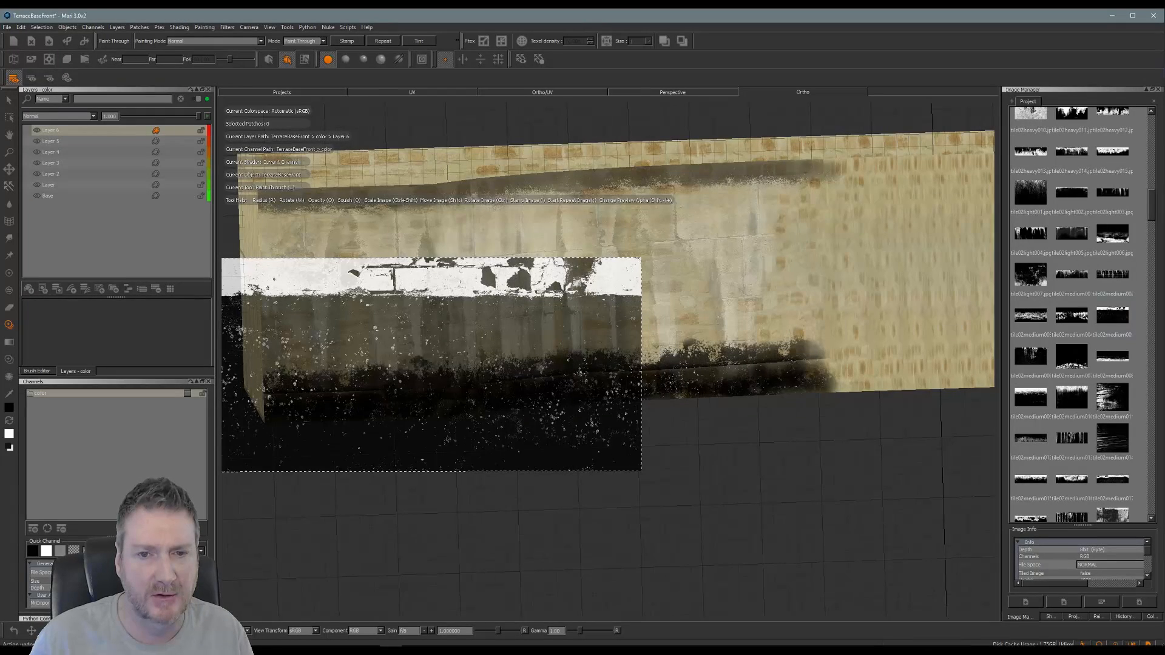
# Step: Switch to 3ds Max and reload the TerraceBaseFront_Painted.tga bitmap in the Slate Material Editor
pyautogui.click(1111, 15)
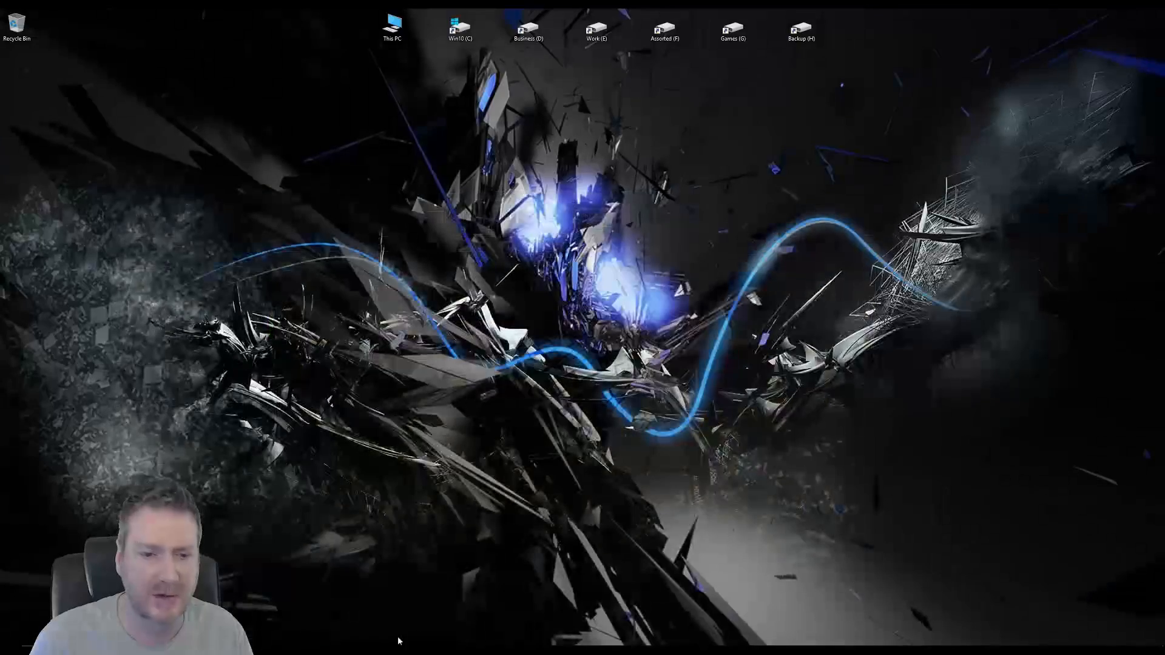
pyautogui.hotkey('alt', 'Tab')
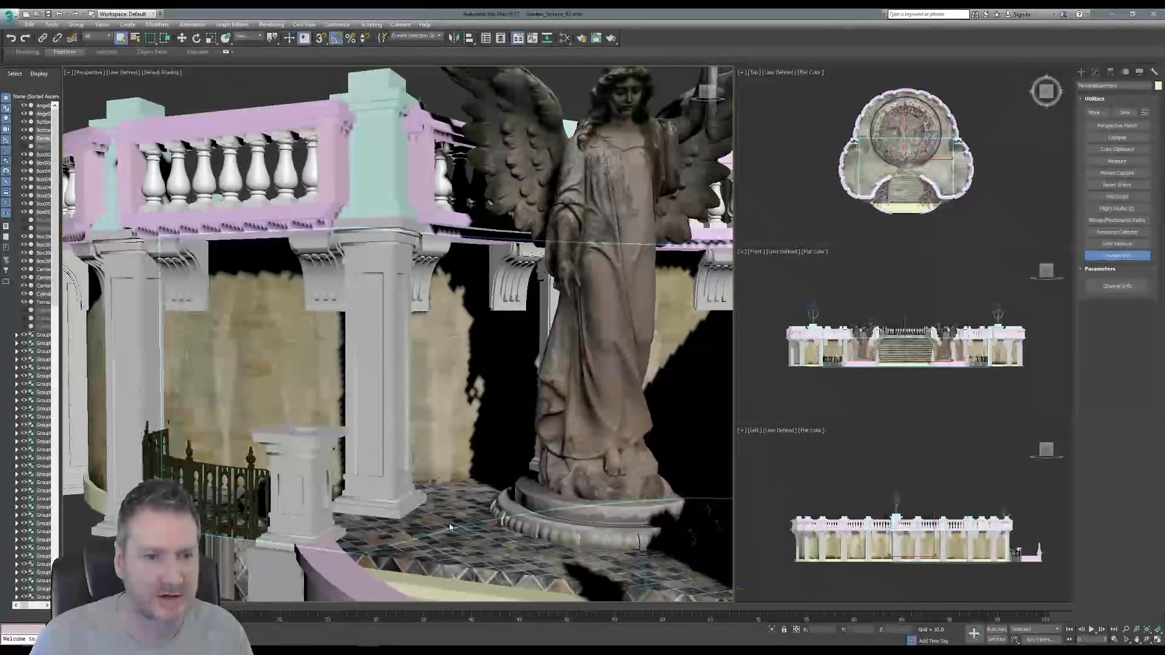
pyautogui.click(567, 38)
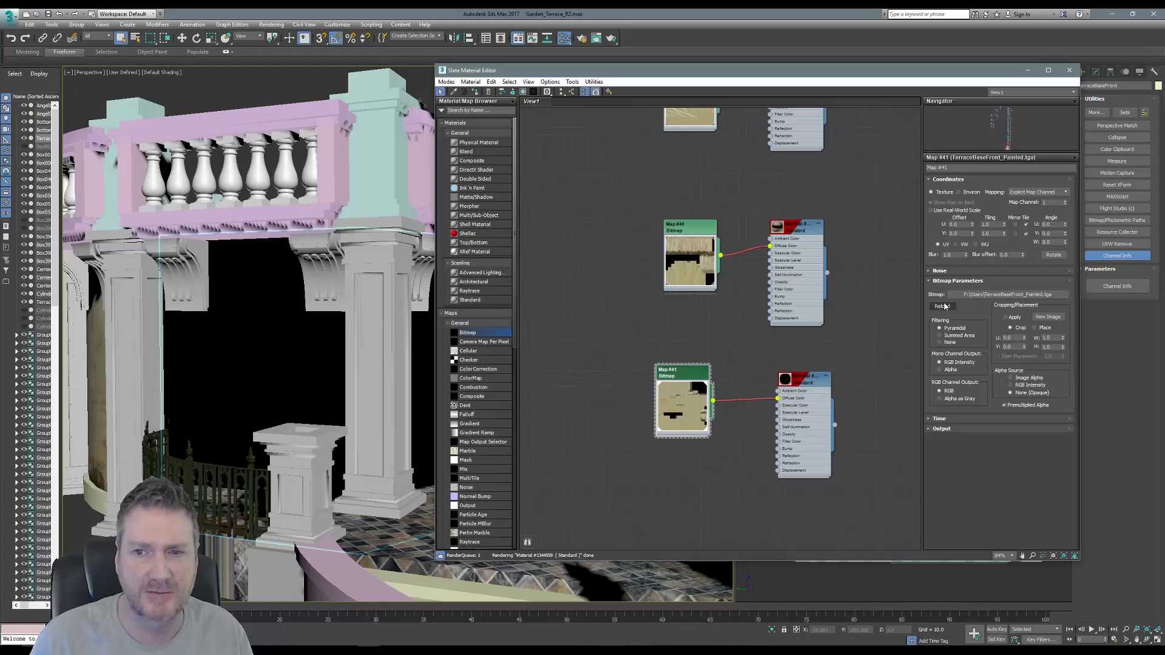
pyautogui.click(944, 306)
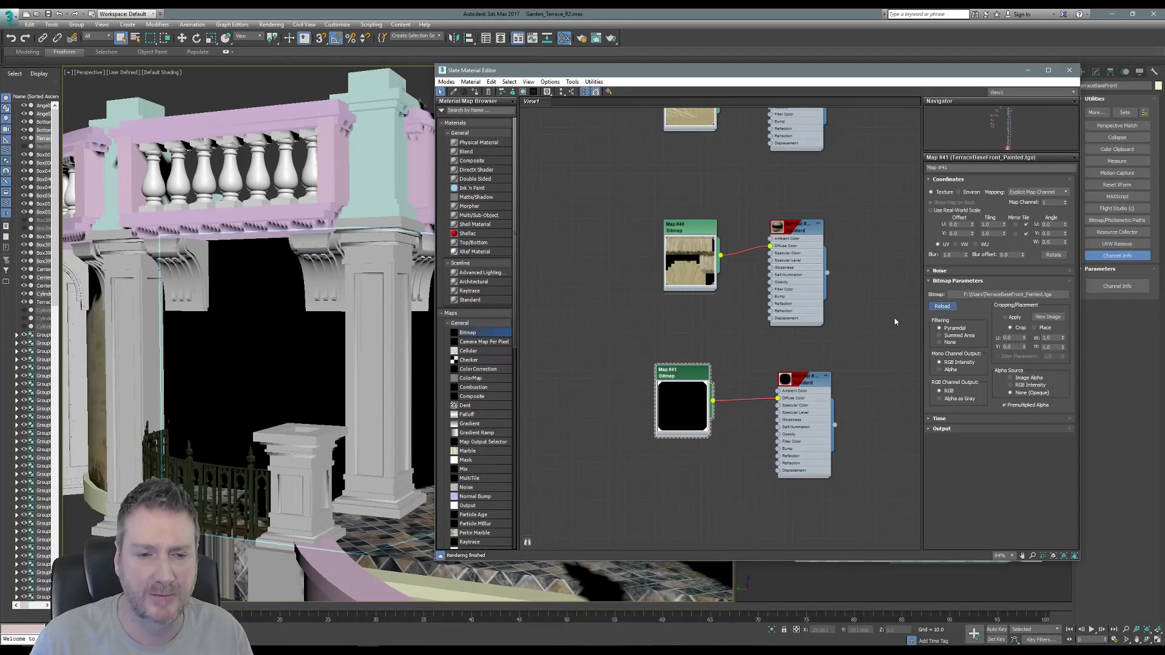
pyautogui.click(1070, 71)
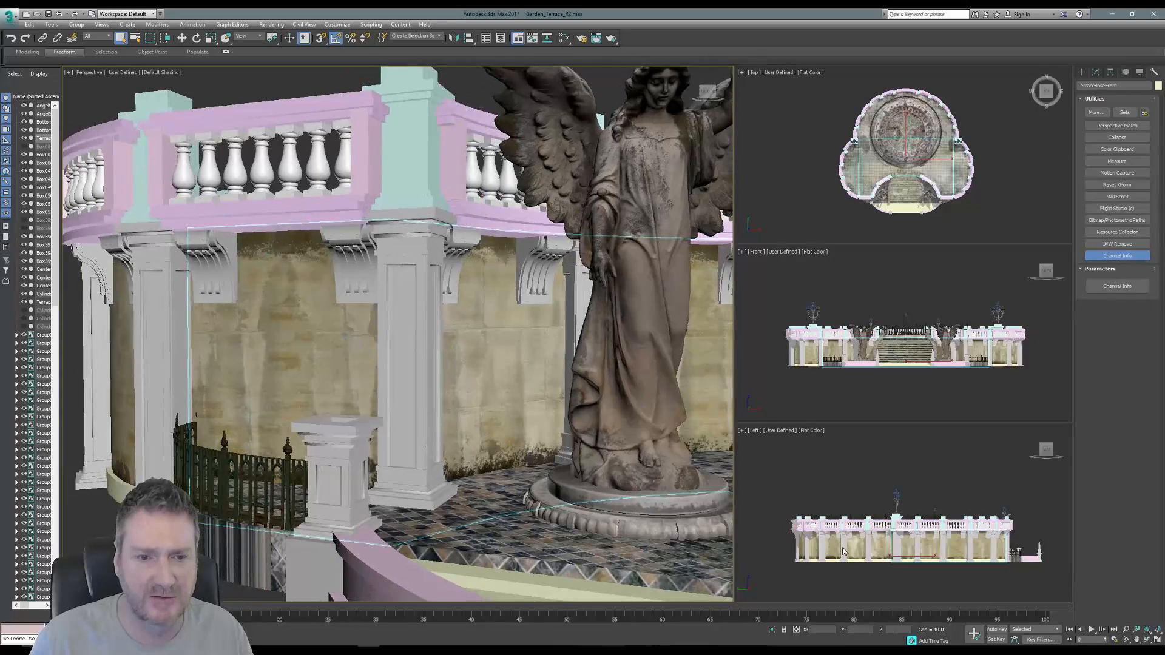
# Step: Inspect the updated wall texture around the terrace in the perspective view and save the Garden_Terrace_R2 scene
pyautogui.click(1147, 642)
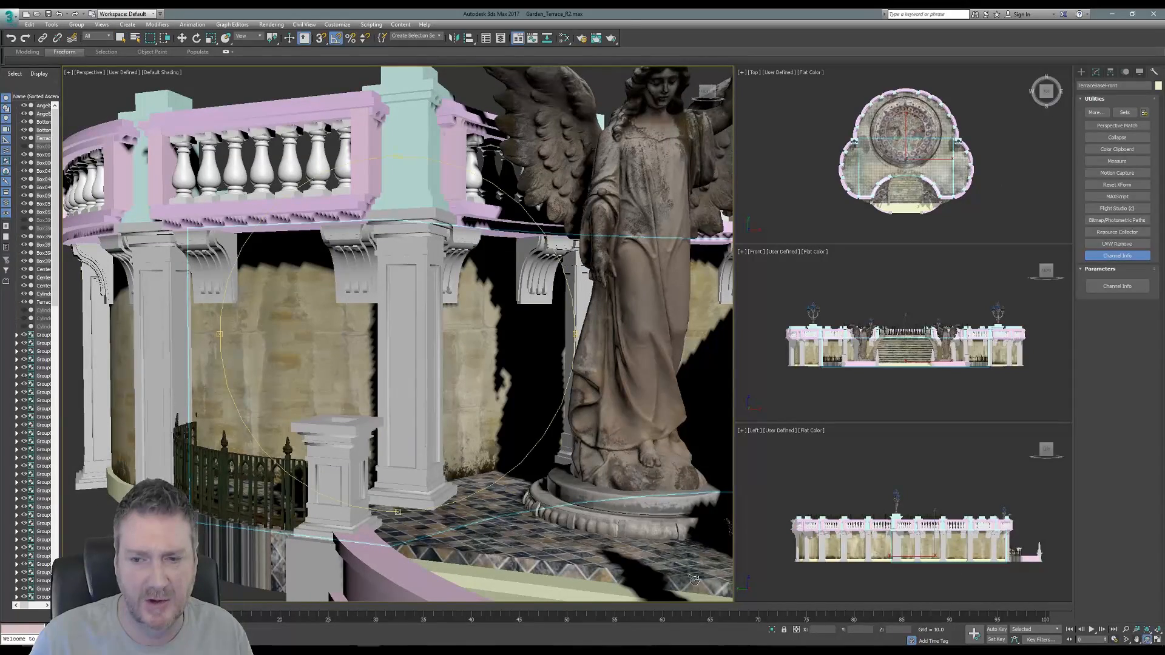
pyautogui.moveTo(425, 364); pyautogui.dragTo(511, 486)
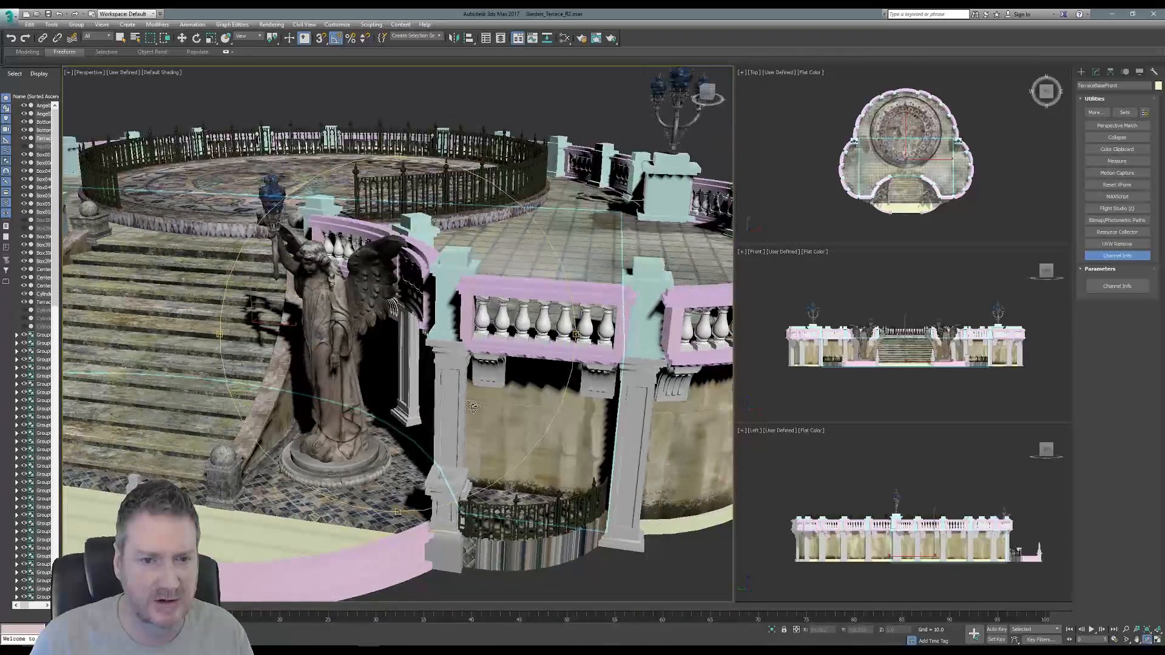
pyautogui.moveTo(472, 406); pyautogui.dragTo(413, 330)
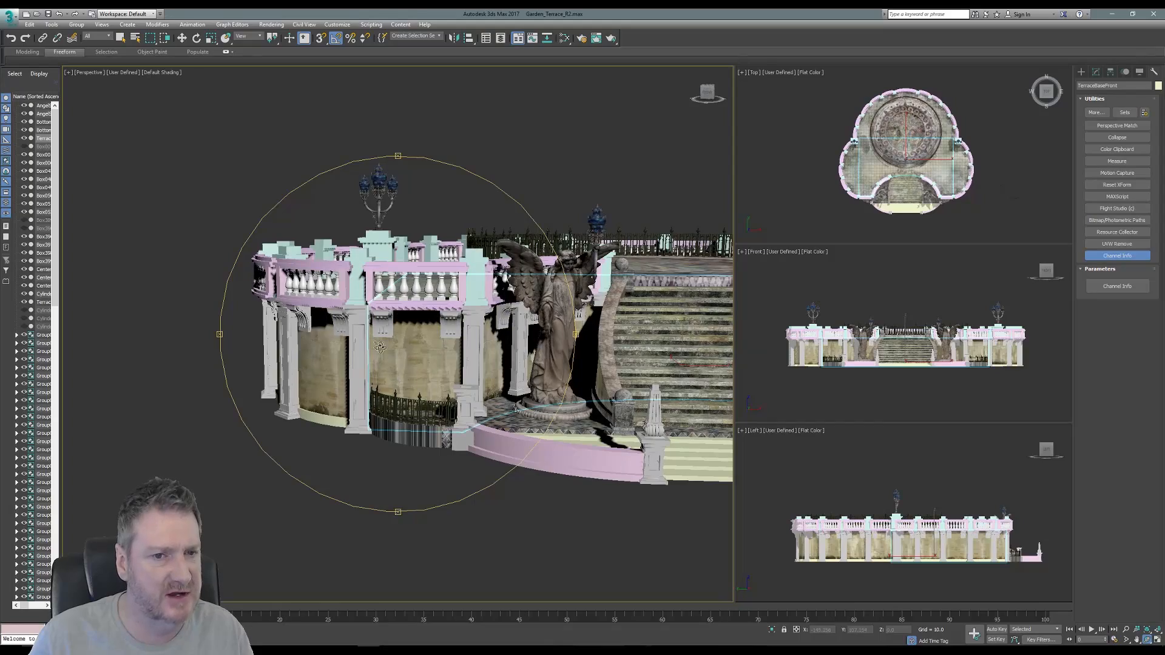
pyautogui.moveTo(429, 355); pyautogui.dragTo(341, 375)
pyautogui.scroll(5, 341, 372)
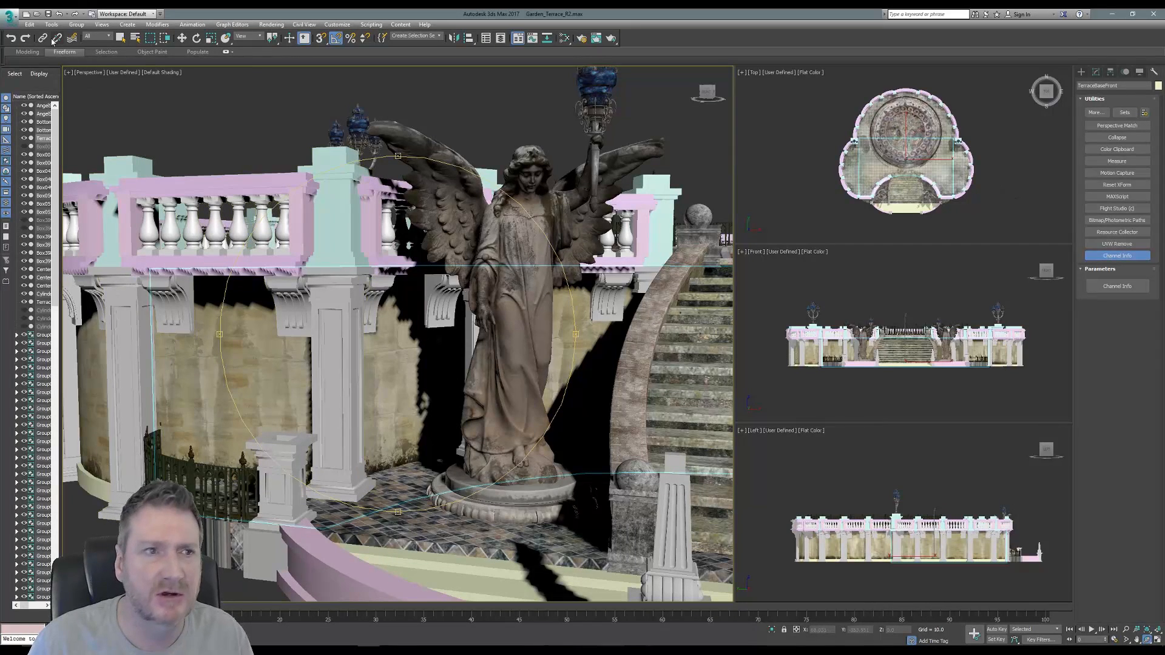
pyautogui.click(10, 16)
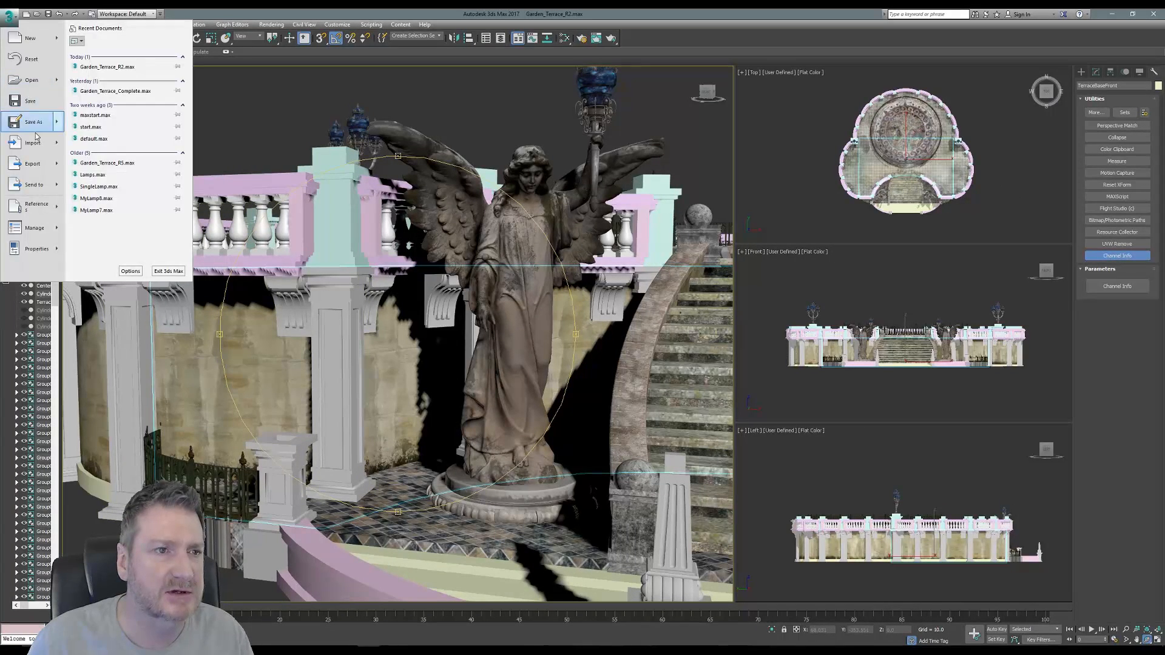
pyautogui.click(30, 107)
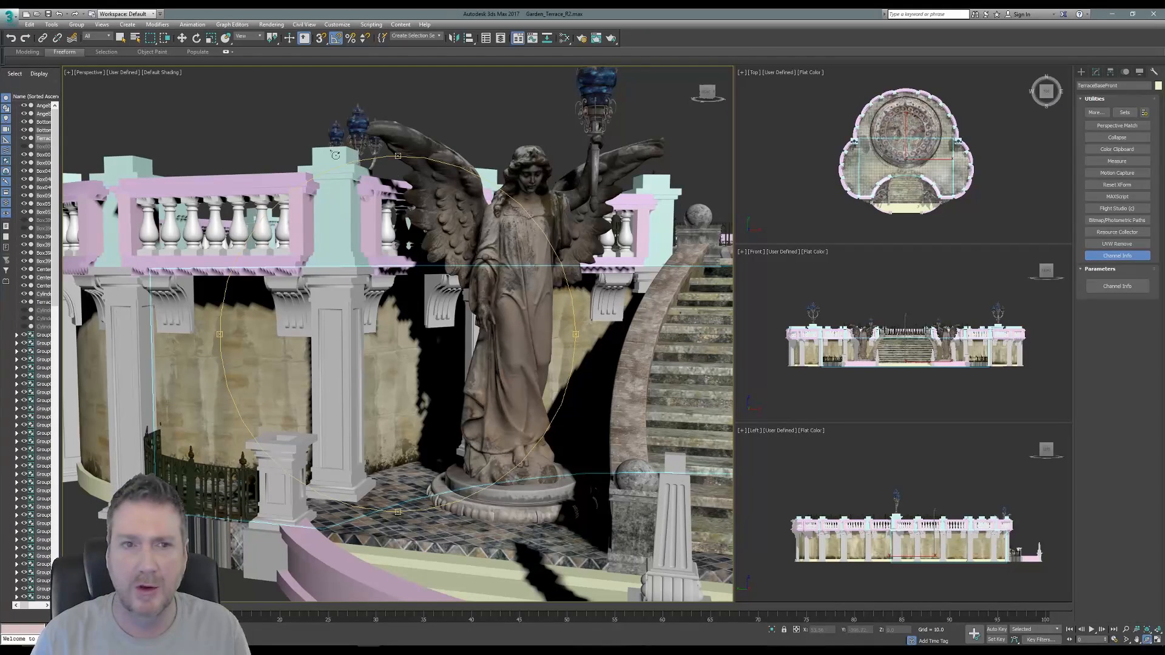
# Step: Switch back to Mari and add a new paint layer on top of the color layer stack
pyautogui.click(1112, 14)
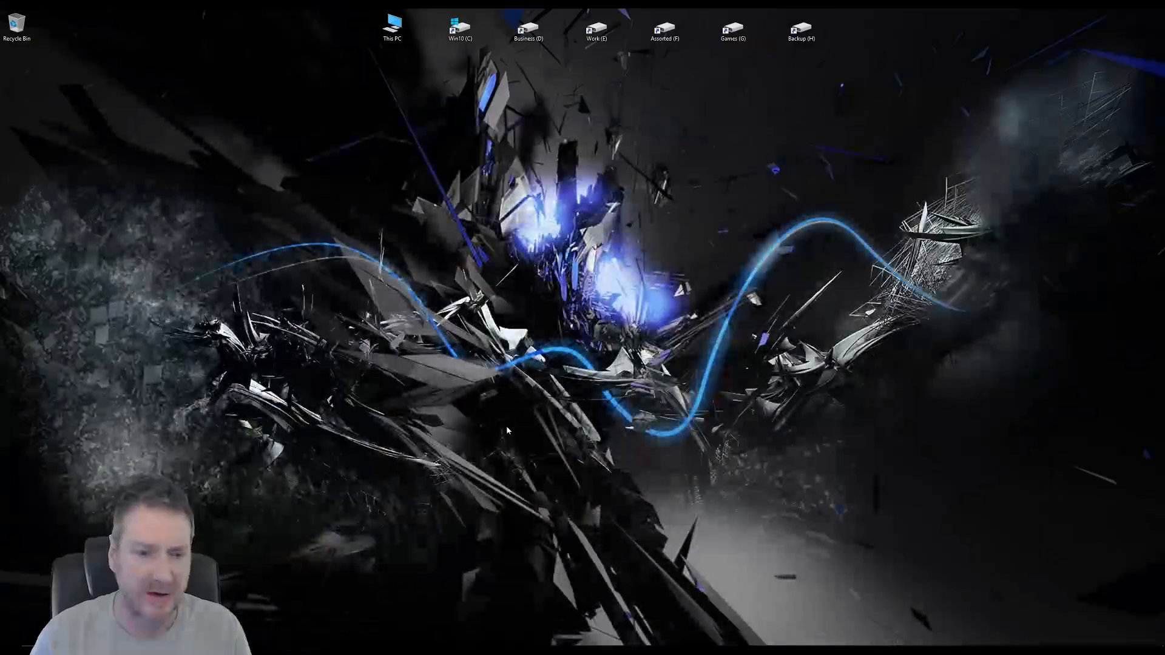
pyautogui.click(391, 651)
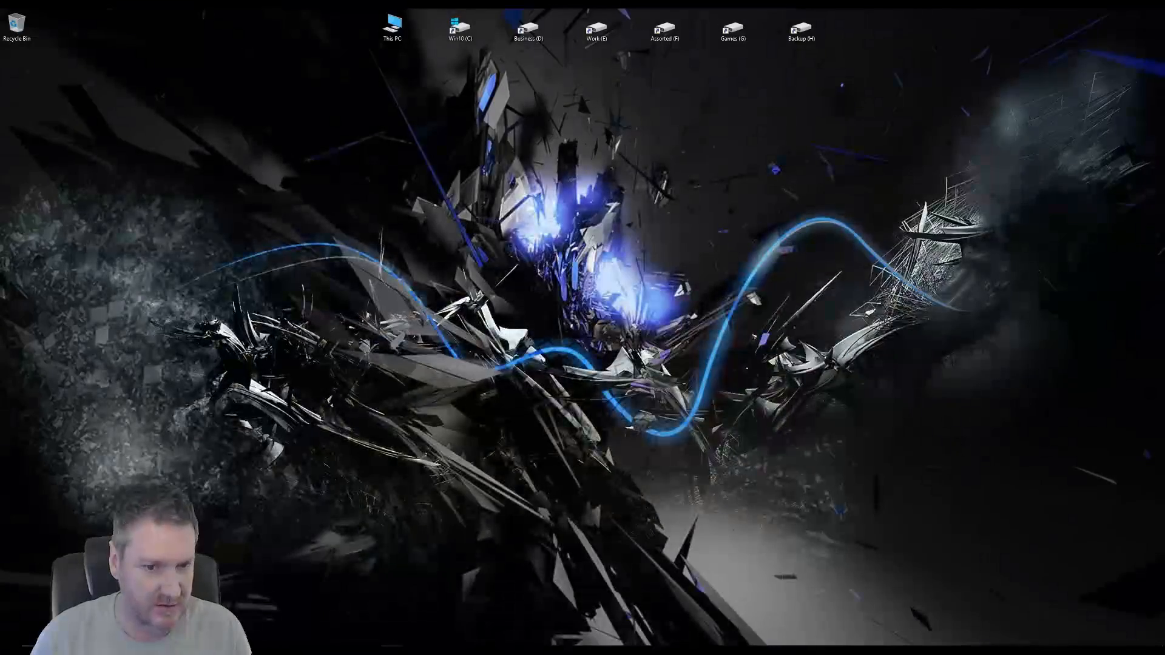
pyautogui.click(392, 650)
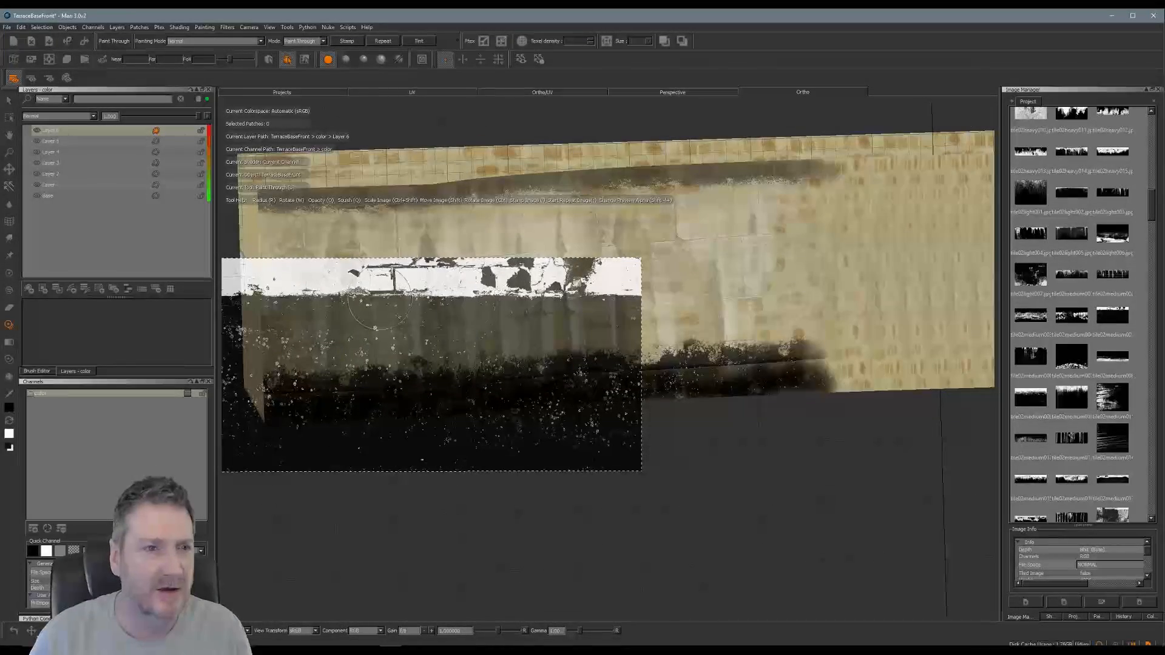
pyautogui.click(29, 289)
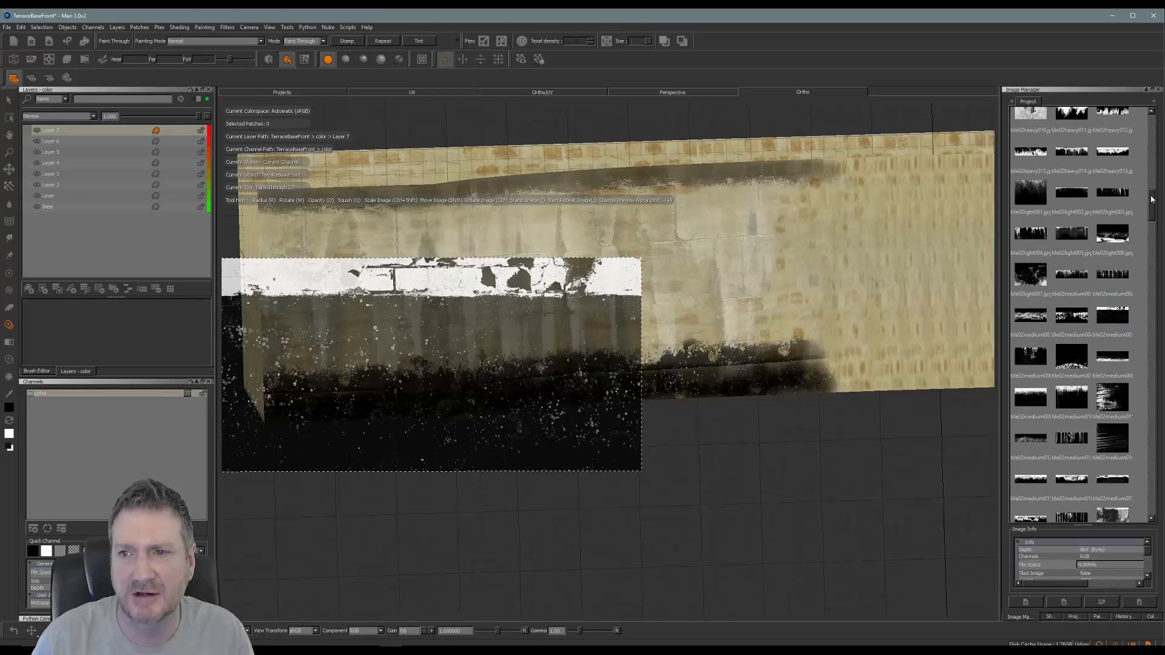
# Step: Load the white splatter-and-drip image for painting through, rotate it so the drips run downward, and enlarge it to about wall height
pyautogui.moveTo(1151, 198); pyautogui.dragTo(1156, 133)
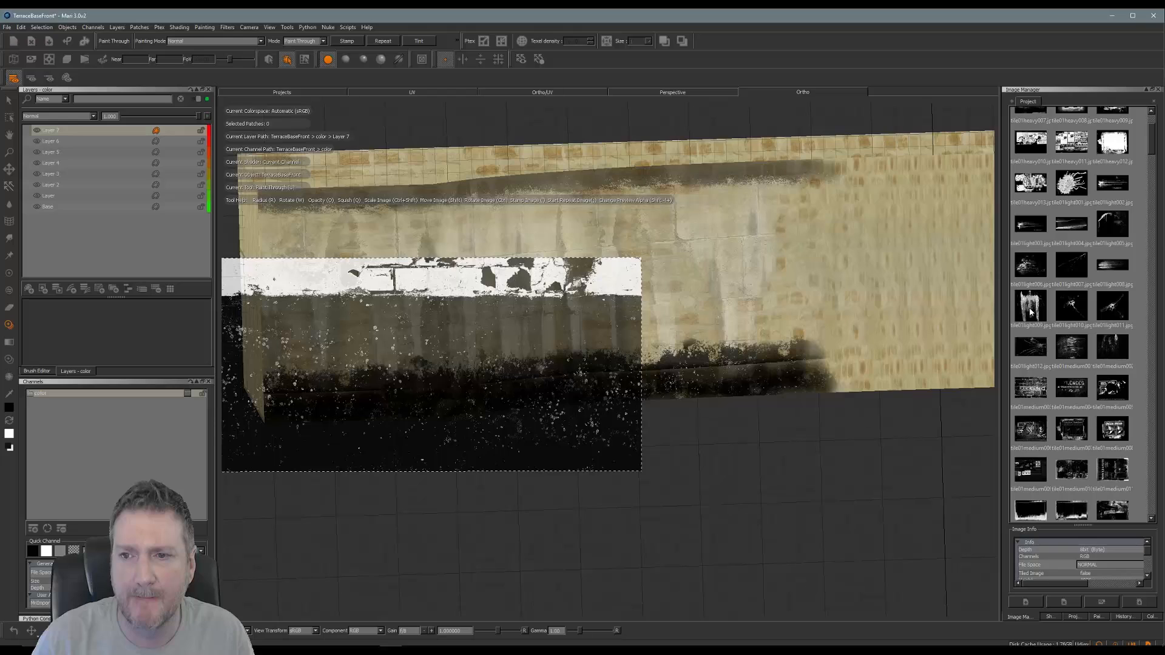
pyautogui.moveTo(898, 347); pyautogui.dragTo(739, 410)
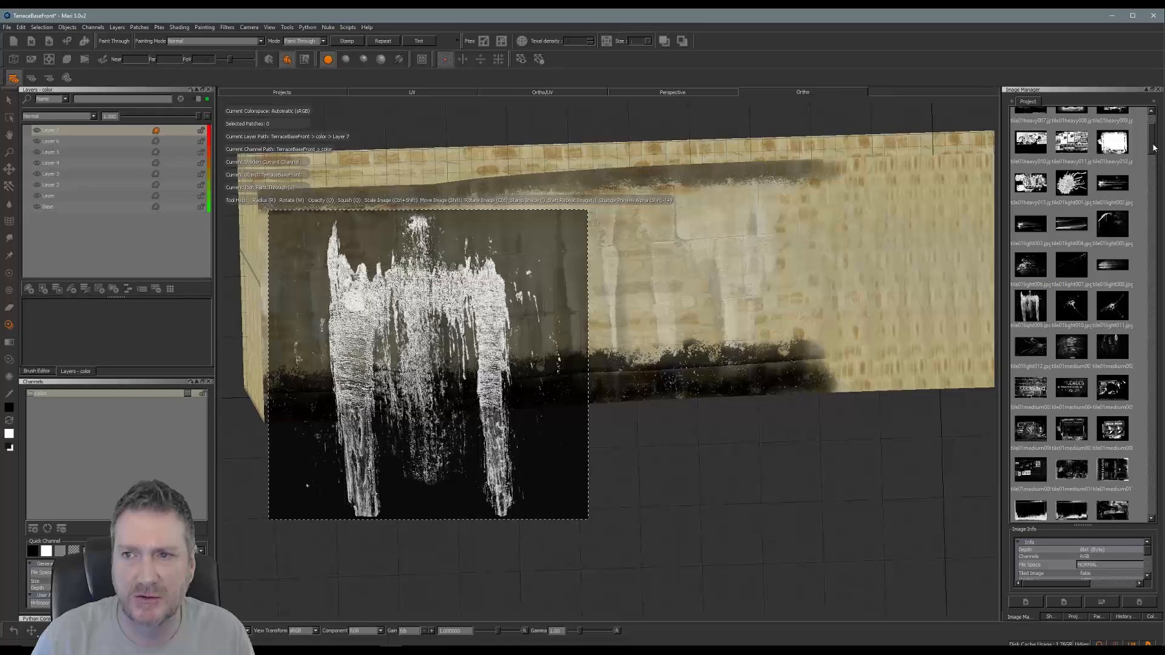
pyautogui.moveTo(1154, 147); pyautogui.dragTo(1157, 149)
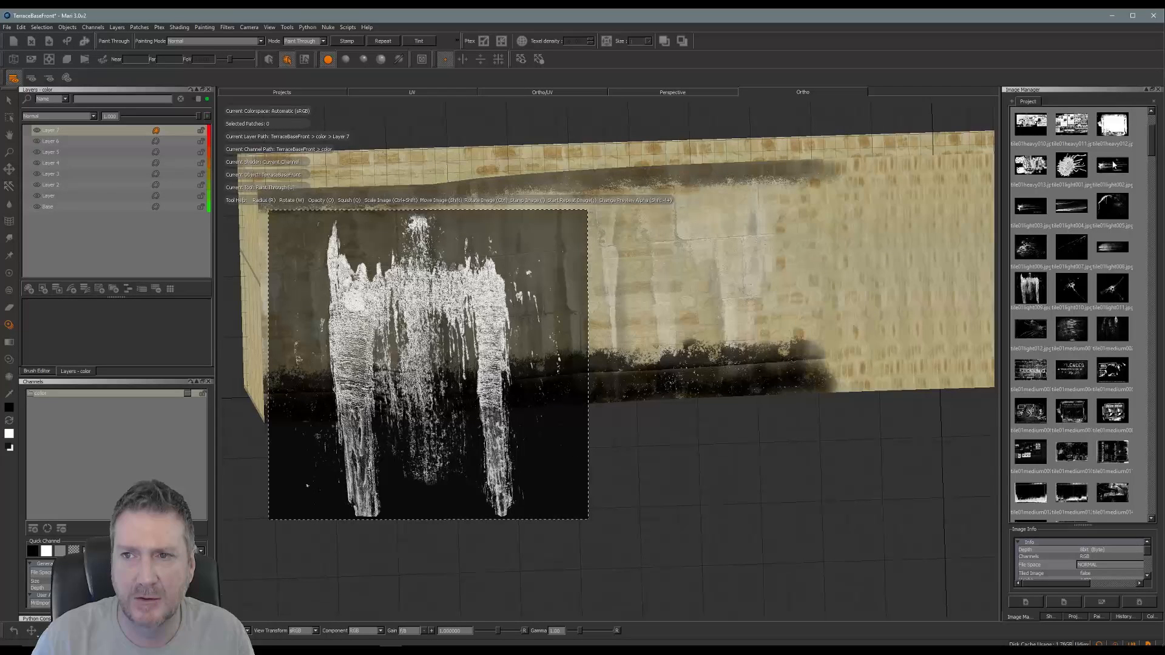
pyautogui.moveTo(775, 317); pyautogui.dragTo(771, 318)
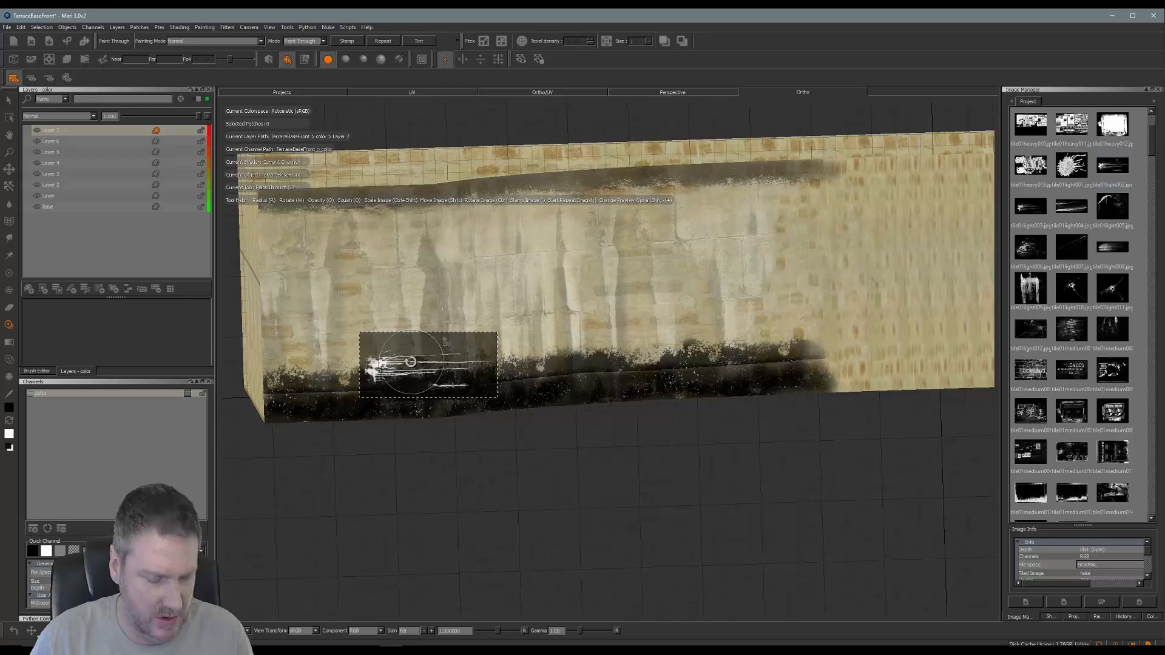
pyautogui.moveTo(397, 366)
pyautogui.keyDown('ctrl'); pyautogui.keyDown('shift'); pyautogui.mouseDown()
pyautogui.moveTo(472, 340)
pyautogui.moveTo(447, 422)
pyautogui.mouseUp(); pyautogui.keyUp('shift'); pyautogui.keyUp('ctrl')
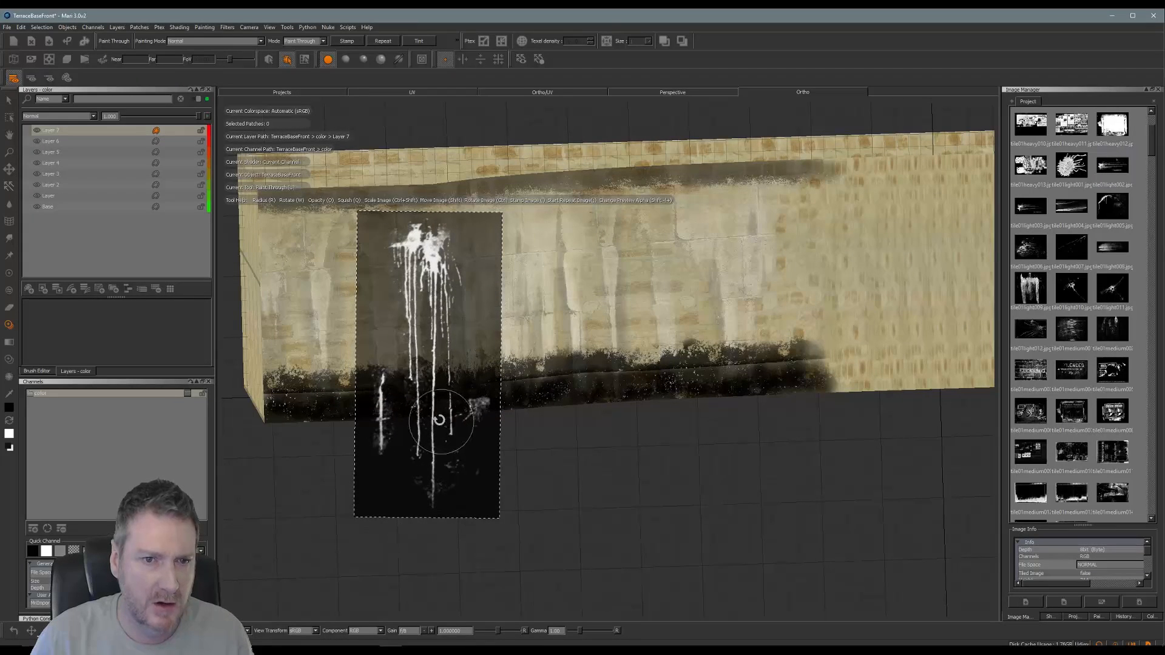
pyautogui.keyDown('ctrl'); pyautogui.keyDown('shift'); pyautogui.moveTo(479, 368); pyautogui.dragTo(454, 362); pyautogui.keyUp('shift'); pyautogui.keyUp('ctrl')
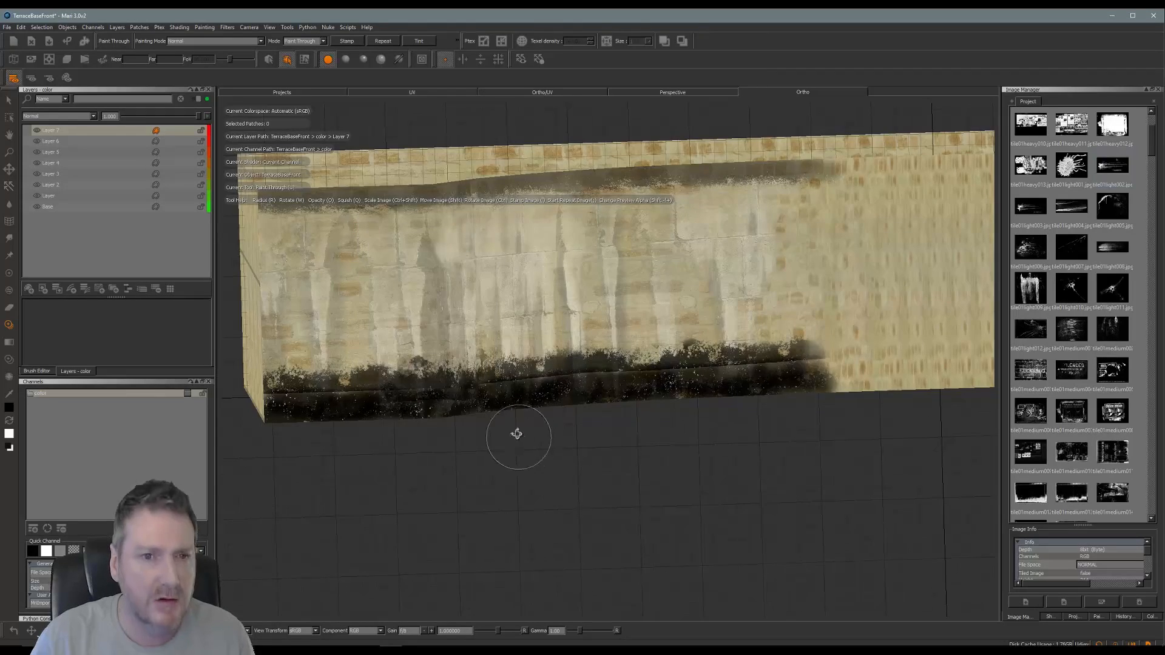
# Step: Place the drip image over the front section of the wall, just below the dark upper band
pyautogui.keyDown('alt'); pyautogui.moveTo(515, 434); pyautogui.dragTo(472, 427); pyautogui.keyUp('alt')
pyautogui.moveTo(667, 413)
pyautogui.keyDown('alt'); pyautogui.mouseDown()
pyautogui.moveTo(681, 417)
pyautogui.moveTo(583, 442)
pyautogui.mouseUp(); pyautogui.keyUp('alt')
pyautogui.press('u')
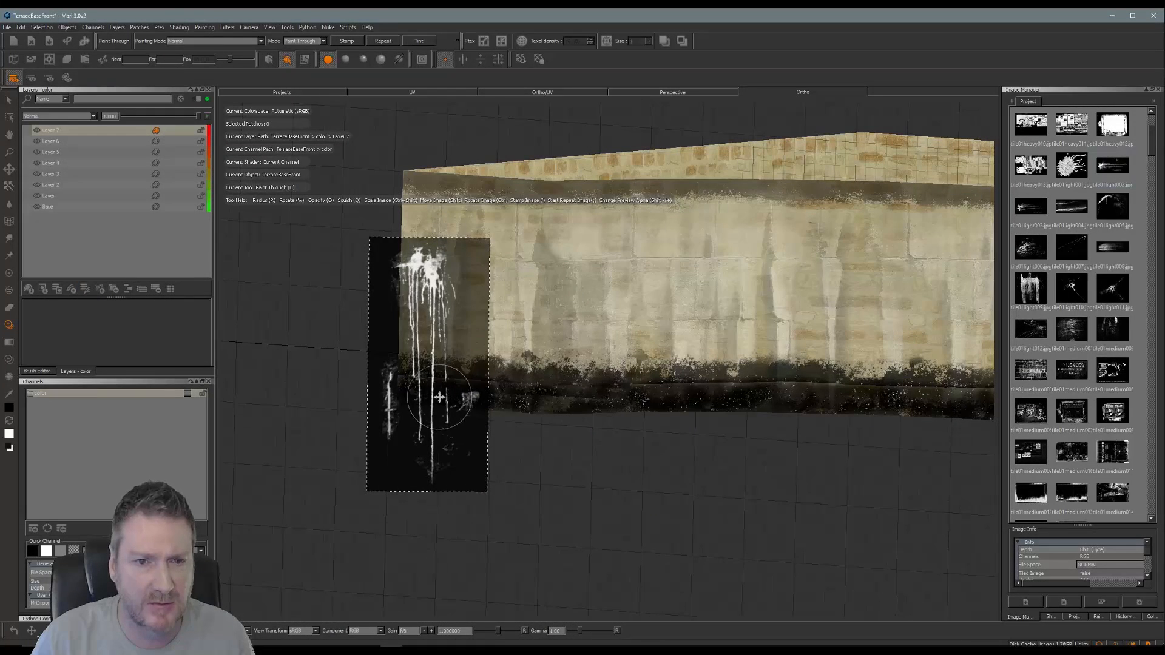
pyautogui.moveTo(438, 397)
pyautogui.keyDown('shift'); pyautogui.mouseDown()
pyautogui.moveTo(527, 486)
pyautogui.moveTo(597, 371)
pyautogui.moveTo(609, 321)
pyautogui.mouseUp(); pyautogui.keyUp('shift')
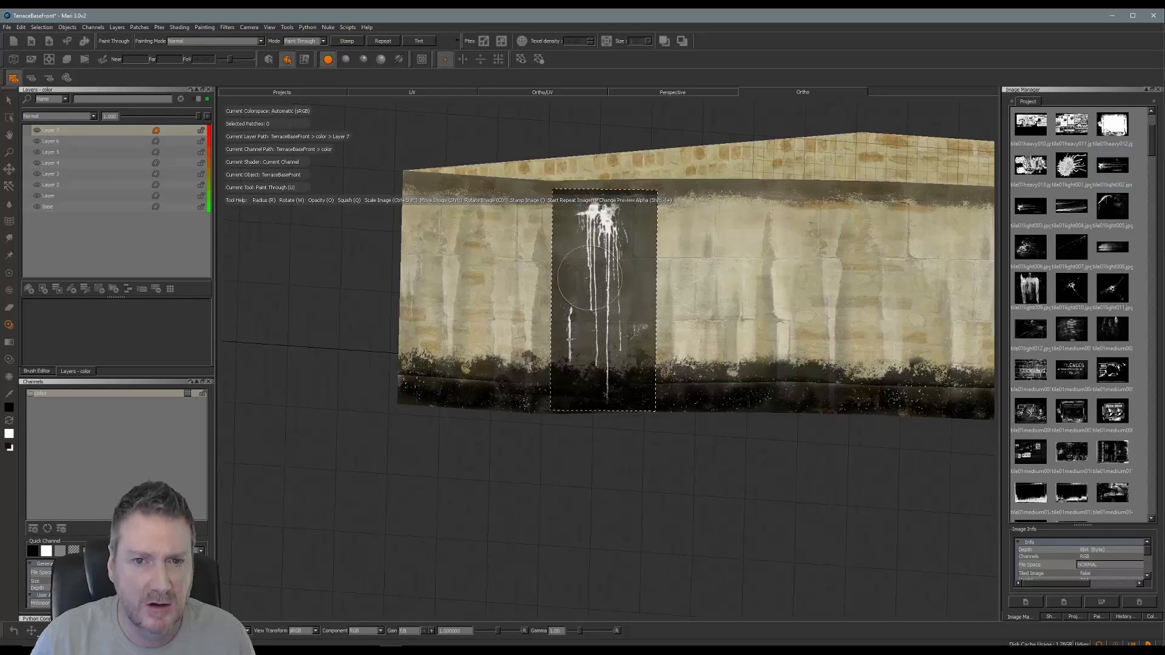
pyautogui.press('y')
pyautogui.keyDown('alt'); pyautogui.moveTo(601, 284); pyautogui.dragTo(685, 291, button='right'); pyautogui.keyUp('alt')
pyautogui.keyDown('alt'); pyautogui.moveTo(647, 308); pyautogui.dragTo(580, 436, button='middle'); pyautogui.keyUp('alt')
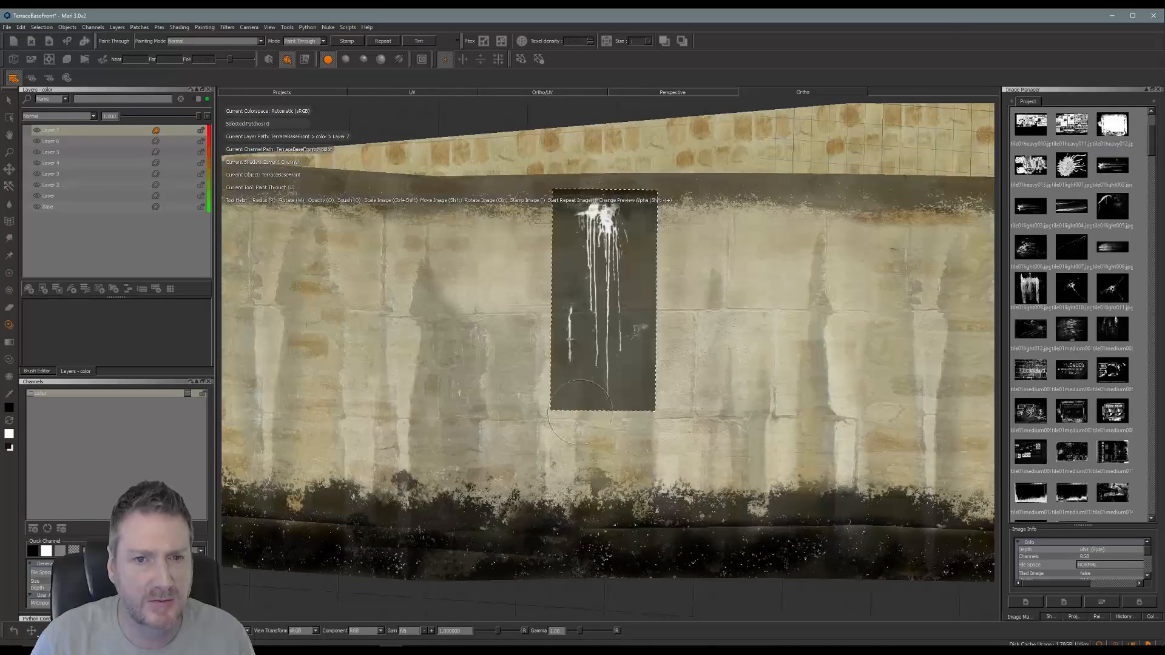
# Step: Enlarge and align the drip image to span the light wall area, and paint its white drips onto the new layer
pyautogui.keyDown('shift'); pyautogui.moveTo(619, 324); pyautogui.dragTo(550, 369); pyautogui.keyUp('shift')
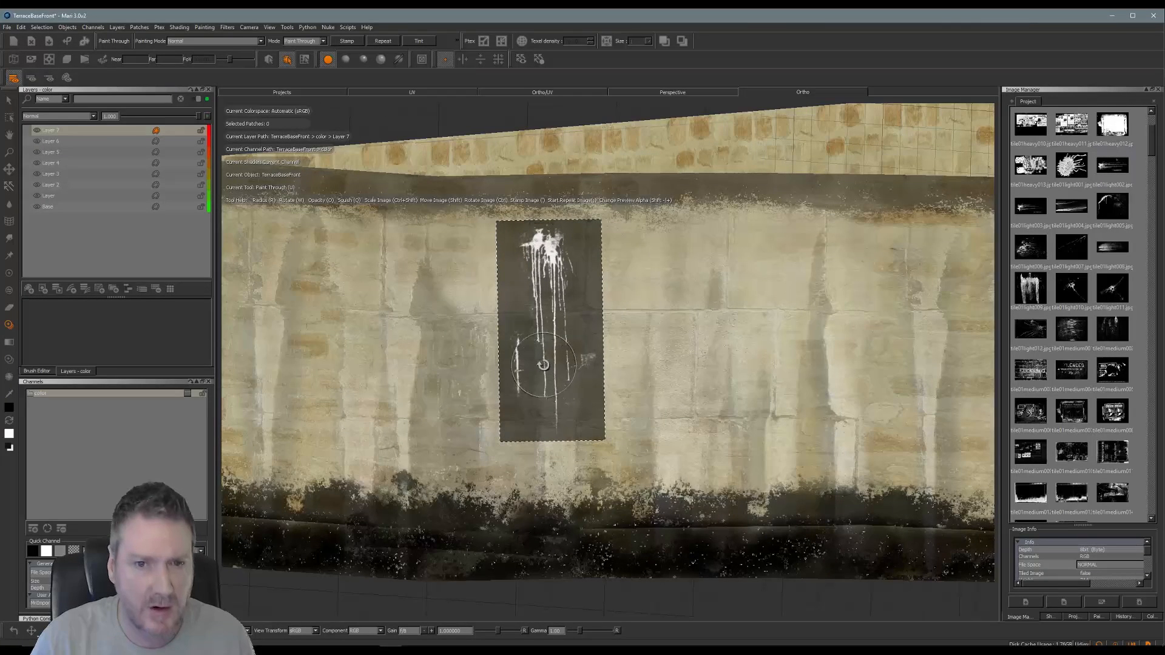
pyautogui.keyDown('ctrl'); pyautogui.keyDown('shift'); pyautogui.moveTo(536, 358); pyautogui.dragTo(576, 363); pyautogui.keyUp('shift'); pyautogui.keyUp('ctrl')
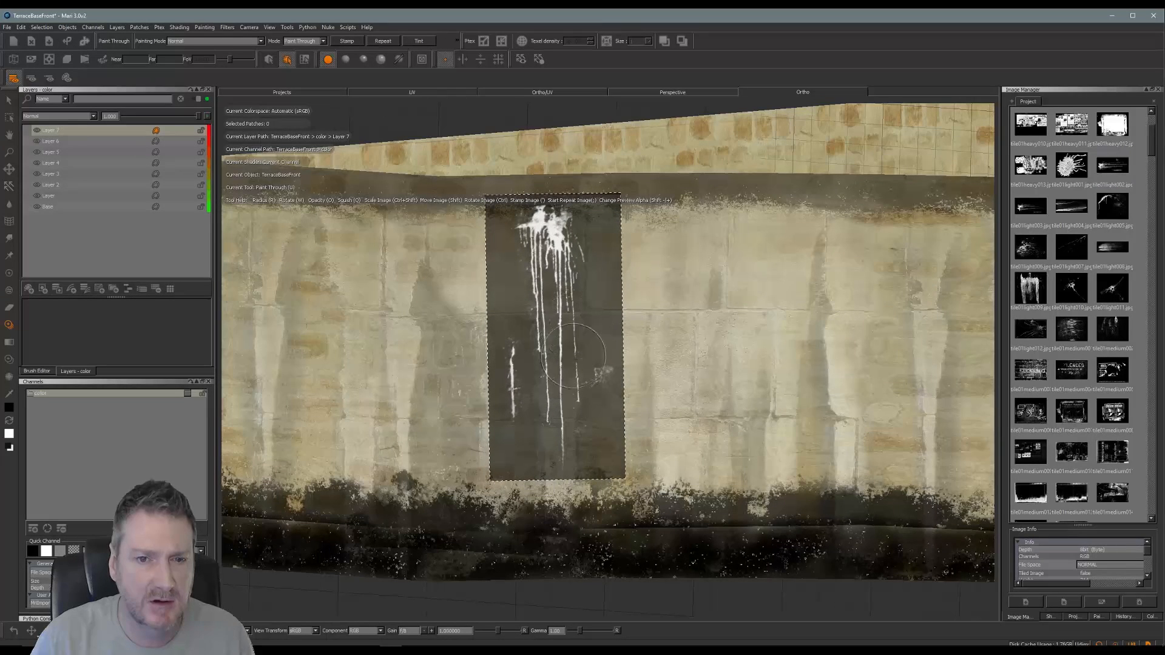
pyautogui.keyDown('shift'); pyautogui.moveTo(572, 361); pyautogui.dragTo(558, 366); pyautogui.keyUp('shift')
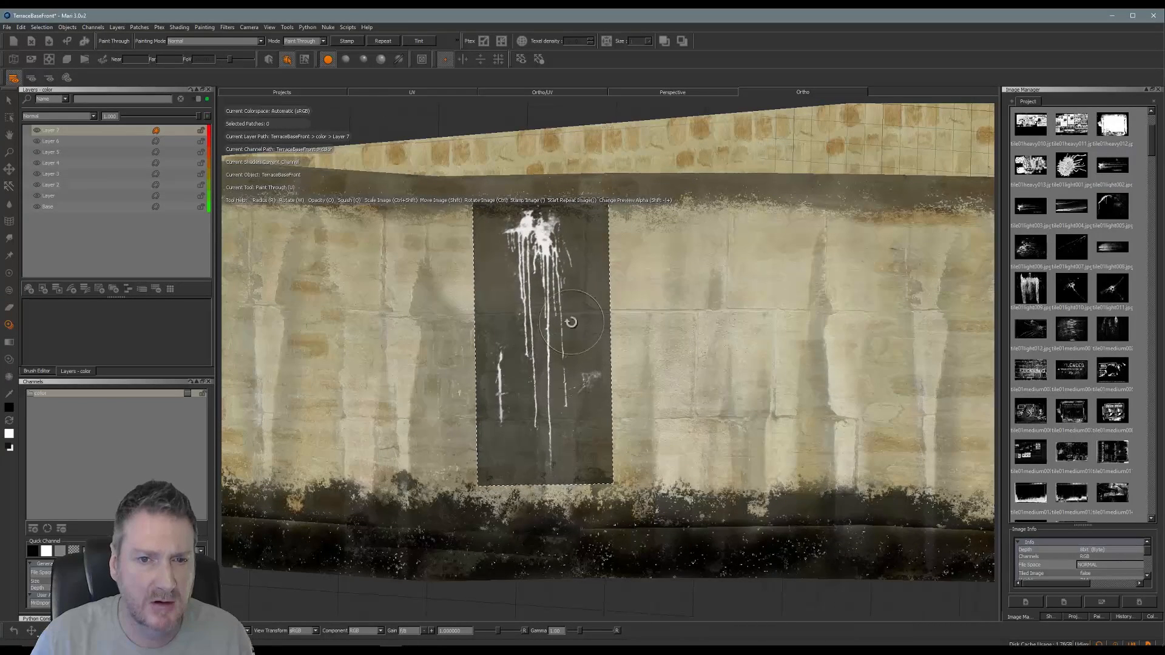
pyautogui.moveTo(571, 322)
pyautogui.keyDown('ctrl'); pyautogui.mouseDown()
pyautogui.moveTo(597, 267)
pyautogui.moveTo(568, 260)
pyautogui.moveTo(603, 234)
pyautogui.moveTo(582, 233)
pyautogui.moveTo(571, 260)
pyautogui.mouseUp(); pyautogui.keyUp('ctrl')
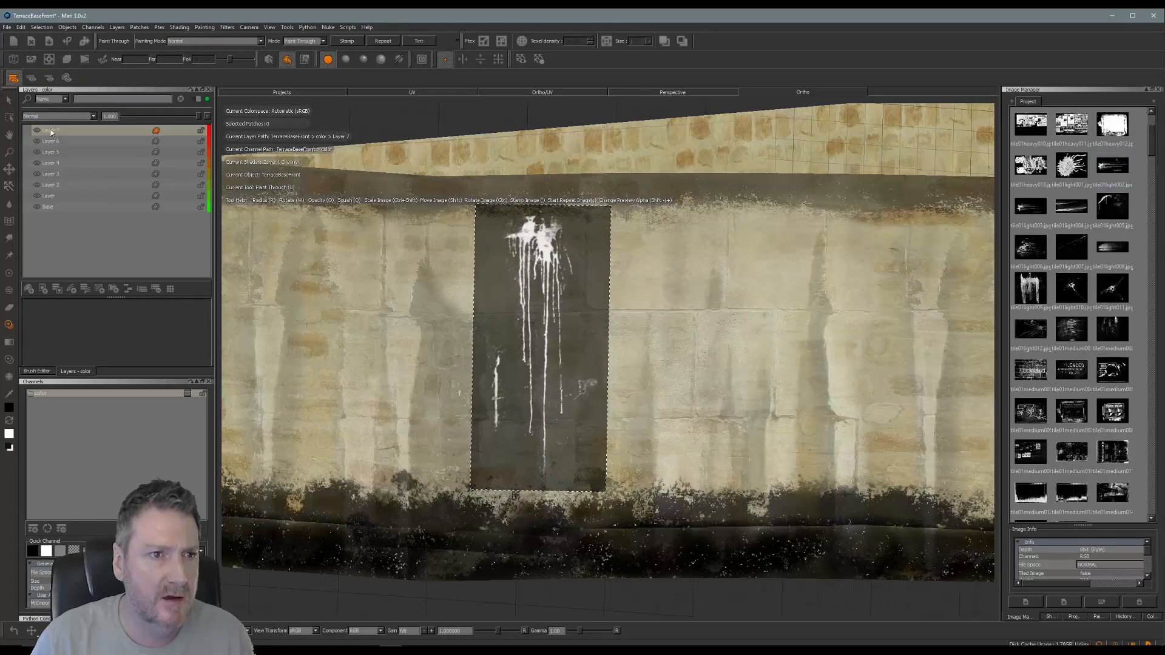
pyautogui.moveTo(546, 255)
pyautogui.mouseDown()
pyautogui.moveTo(519, 233)
pyautogui.moveTo(518, 274)
pyautogui.moveTo(534, 258)
pyautogui.moveTo(529, 428)
pyautogui.moveTo(561, 270)
pyautogui.moveTo(552, 240)
pyautogui.moveTo(529, 242)
pyautogui.moveTo(542, 244)
pyautogui.moveTo(533, 446)
pyautogui.moveTo(563, 273)
pyautogui.mouseUp()
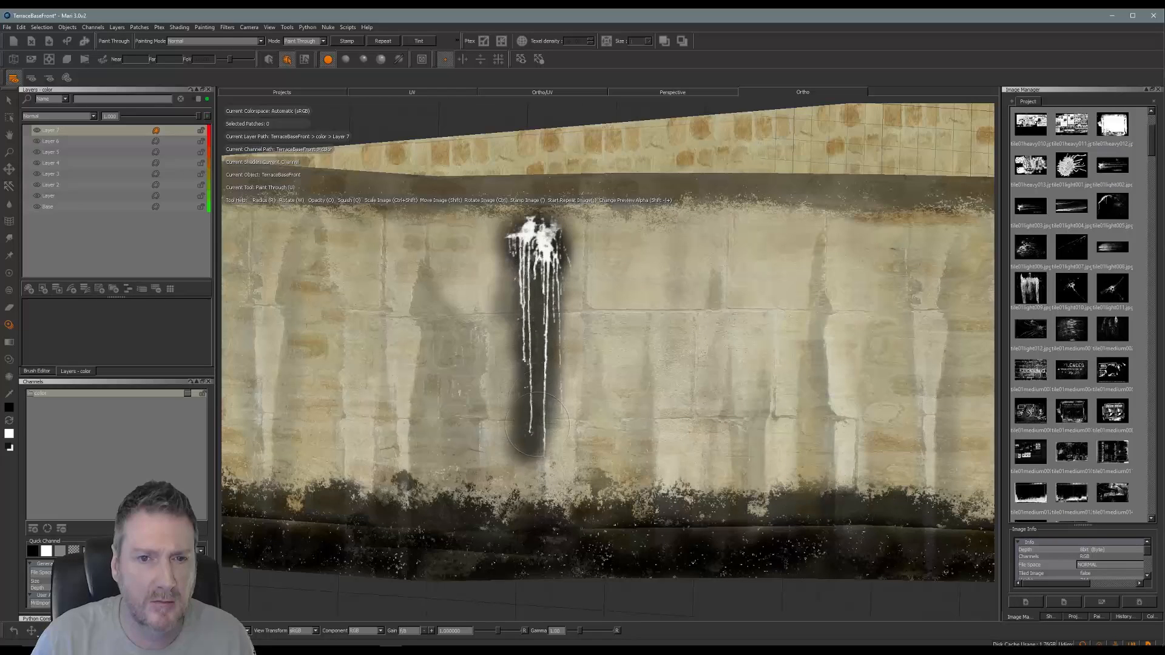
pyautogui.moveTo(538, 424); pyautogui.dragTo(534, 420)
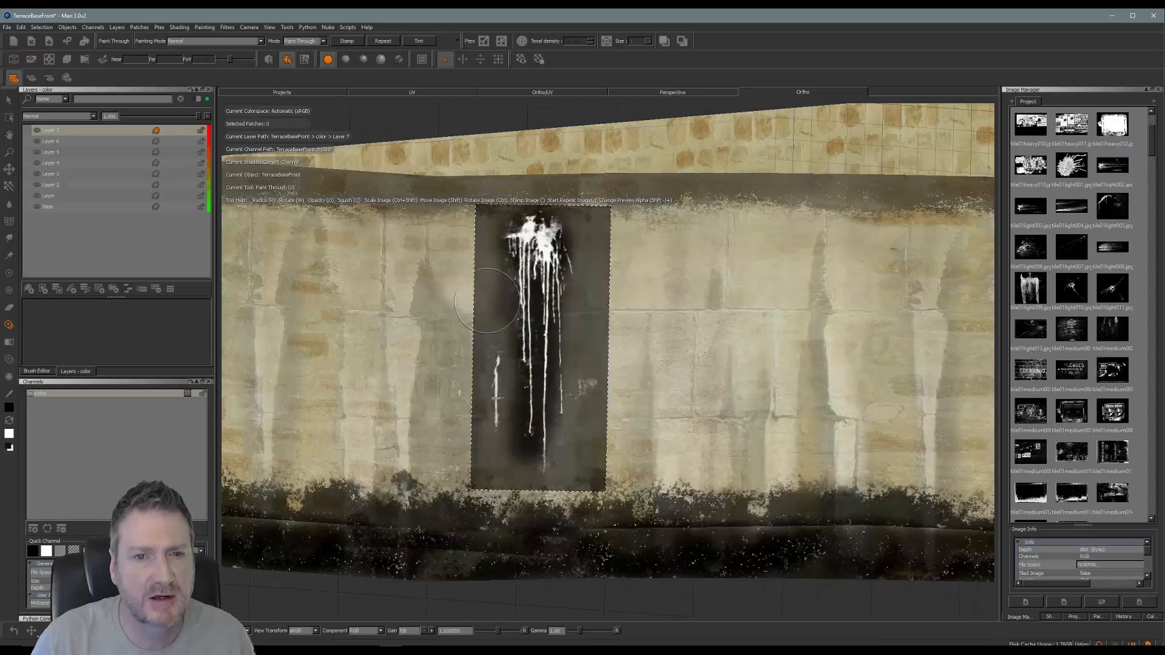
# Step: Move the drip image aside, blend the painted drip layer with Add, and lower its opacity to about 0.38
pyautogui.keyDown('shift'); pyautogui.moveTo(507, 297); pyautogui.dragTo(656, 302); pyautogui.keyUp('shift')
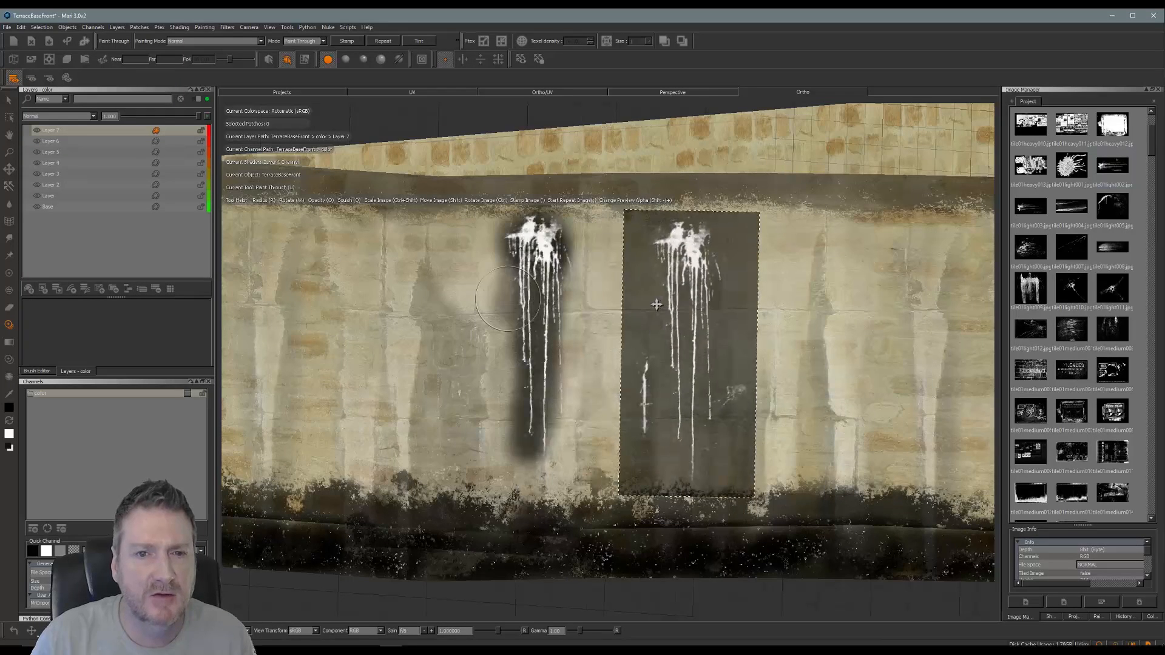
pyautogui.click(91, 116)
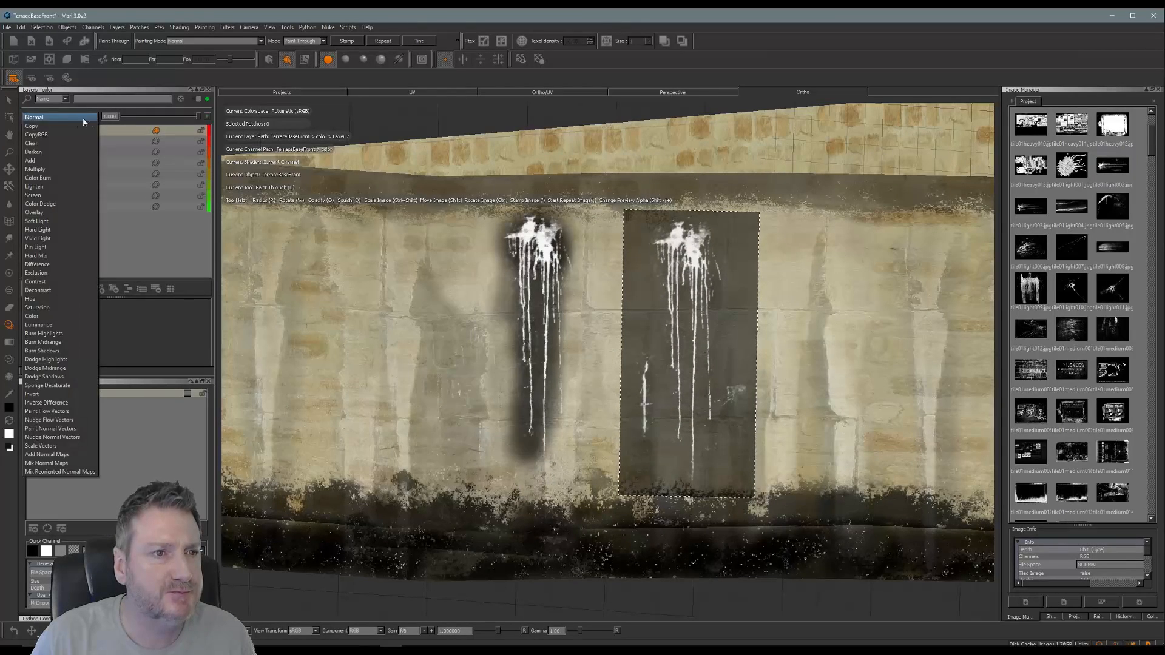
pyautogui.click(53, 151)
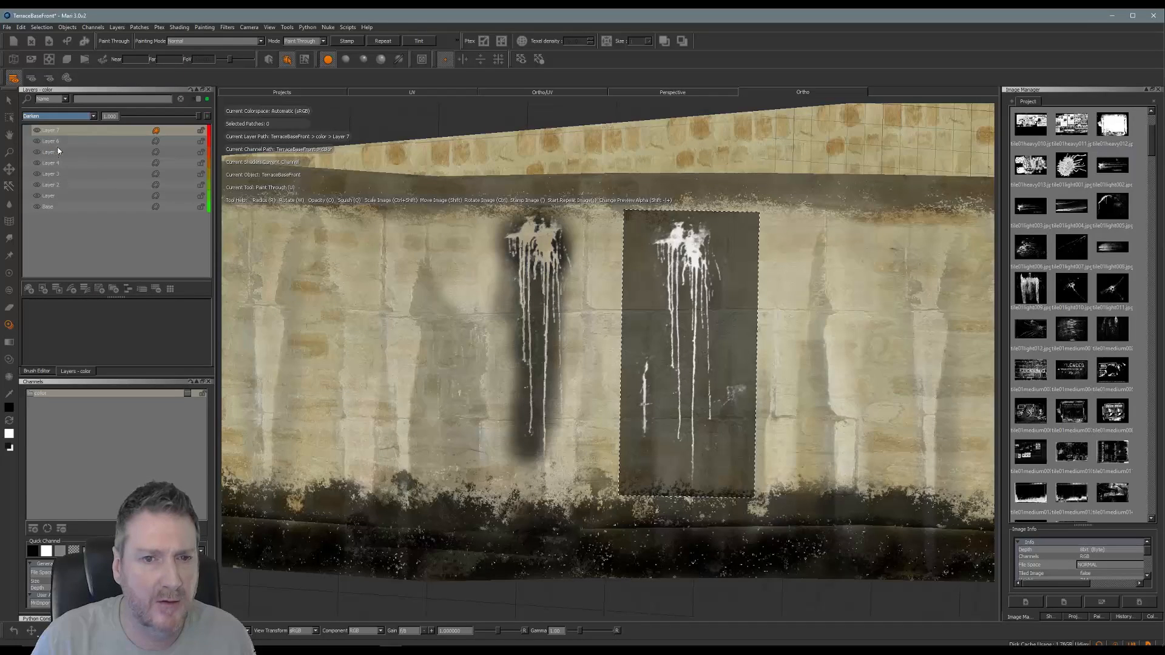
pyautogui.click(92, 117)
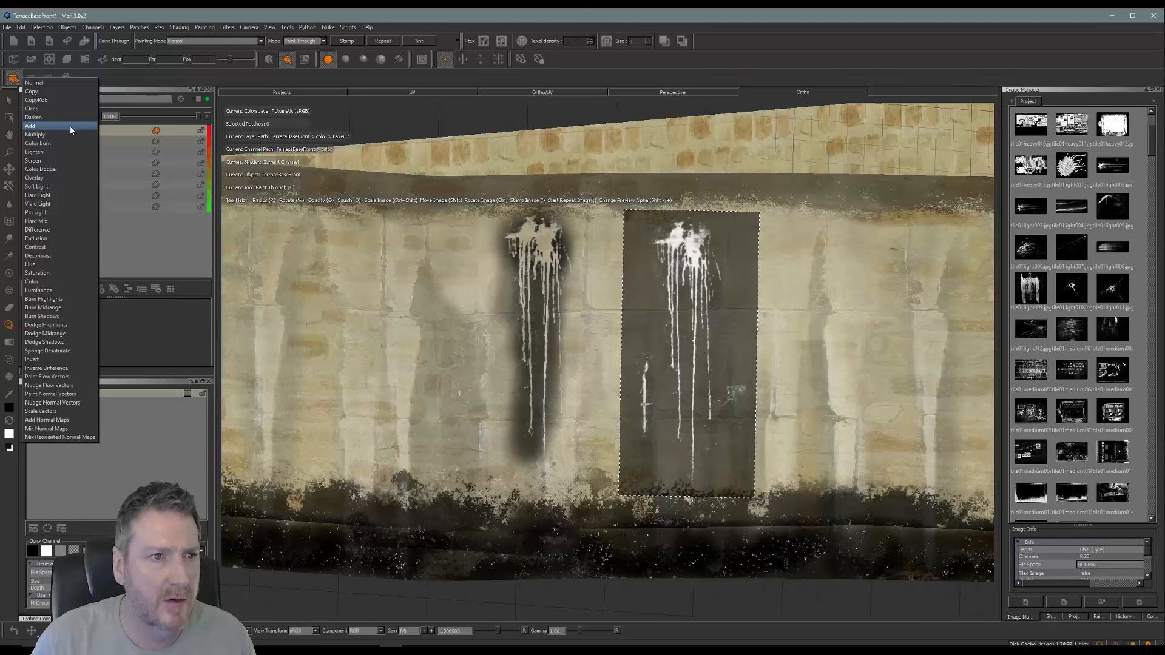
pyautogui.click(70, 129)
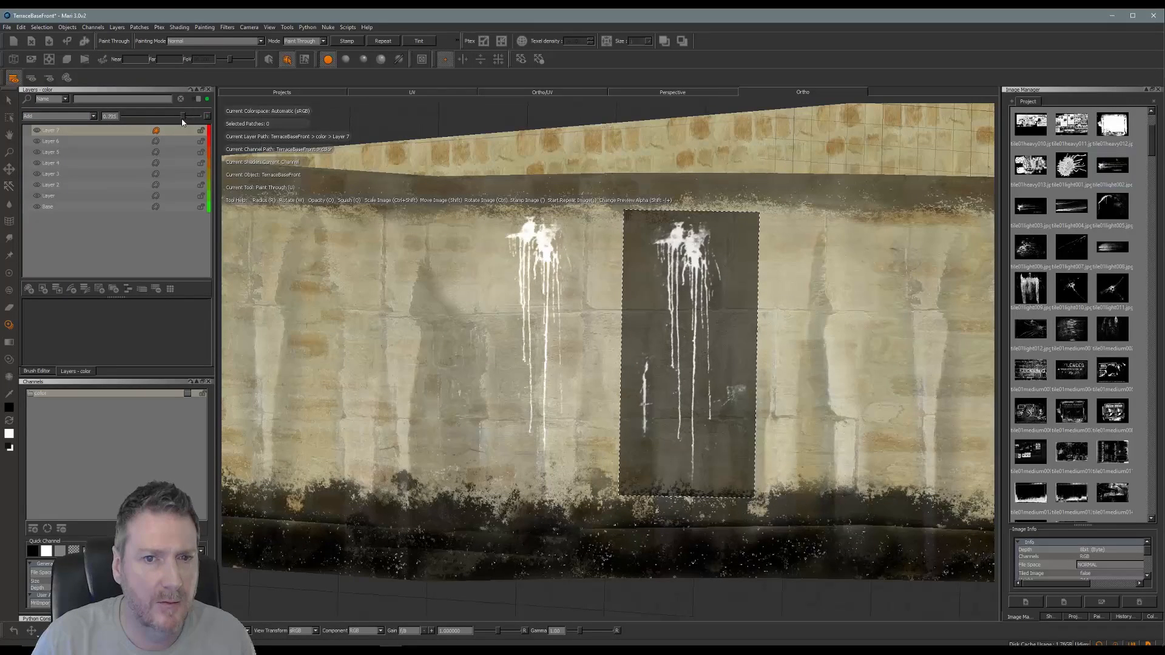
pyautogui.moveTo(182, 122); pyautogui.dragTo(152, 124)
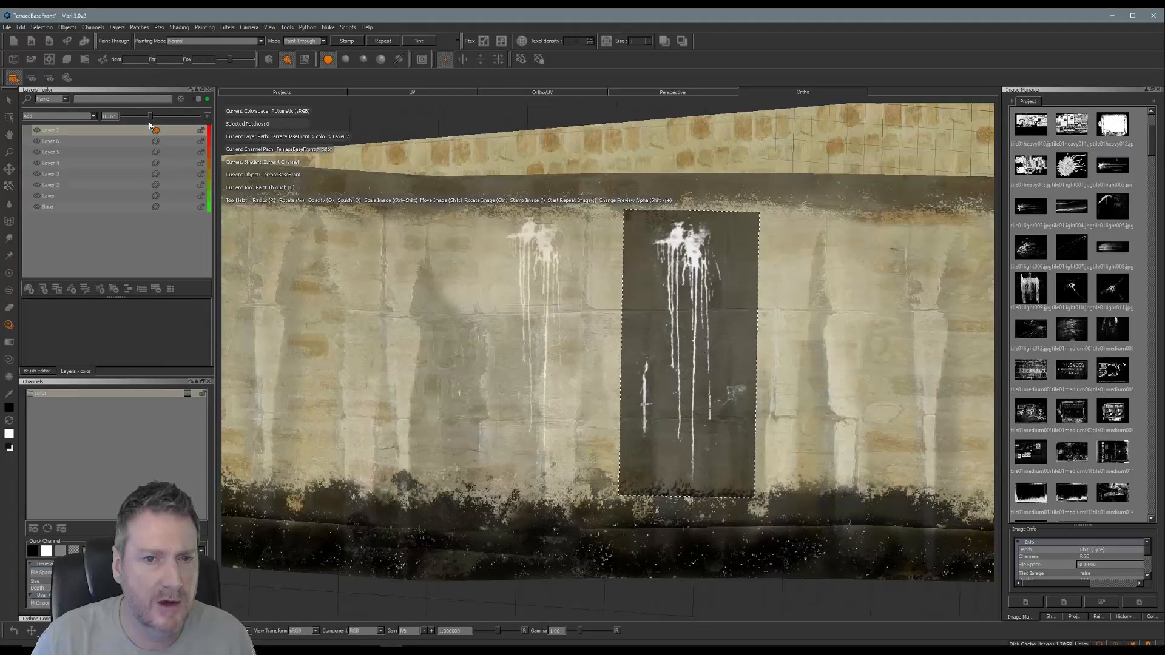
# Step: Add a new paint layer on top, load the image with two long vertical streaks, and place it near the wall's end section
pyautogui.click(30, 289)
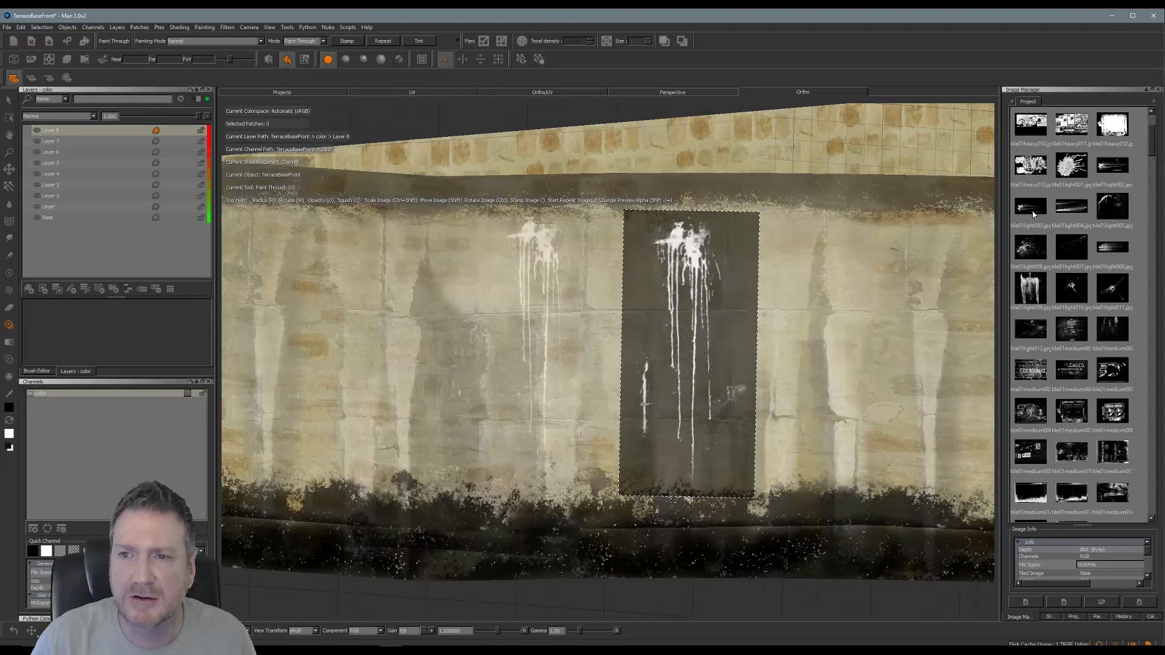
pyautogui.moveTo(1033, 214); pyautogui.dragTo(721, 295)
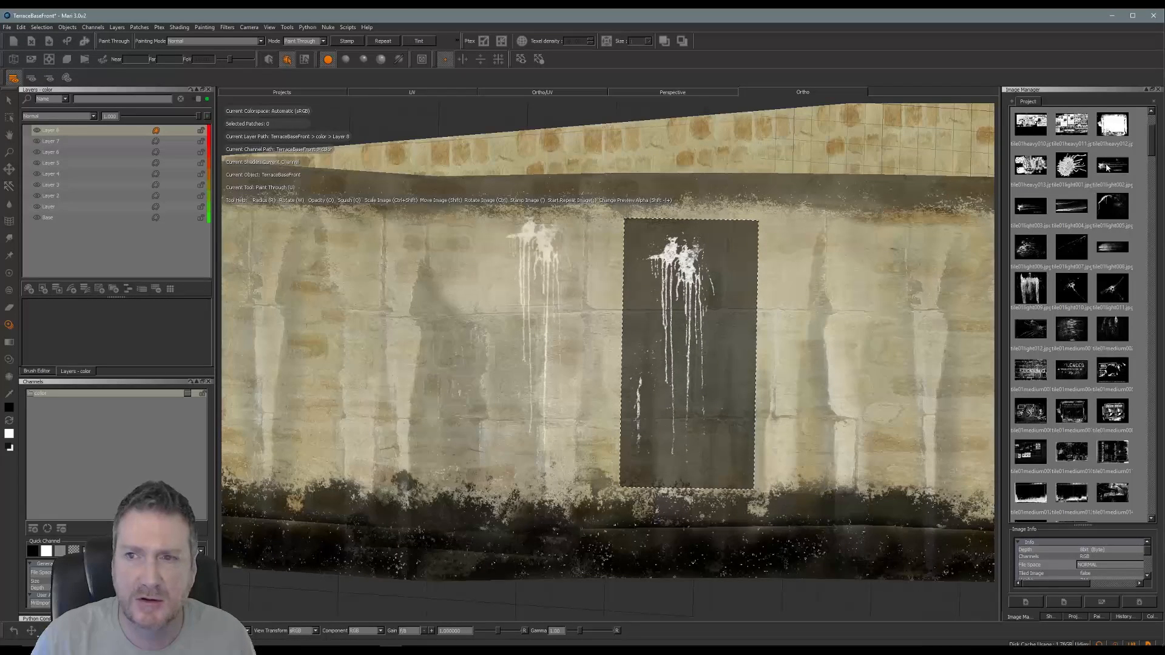
pyautogui.moveTo(1122, 168); pyautogui.dragTo(784, 305)
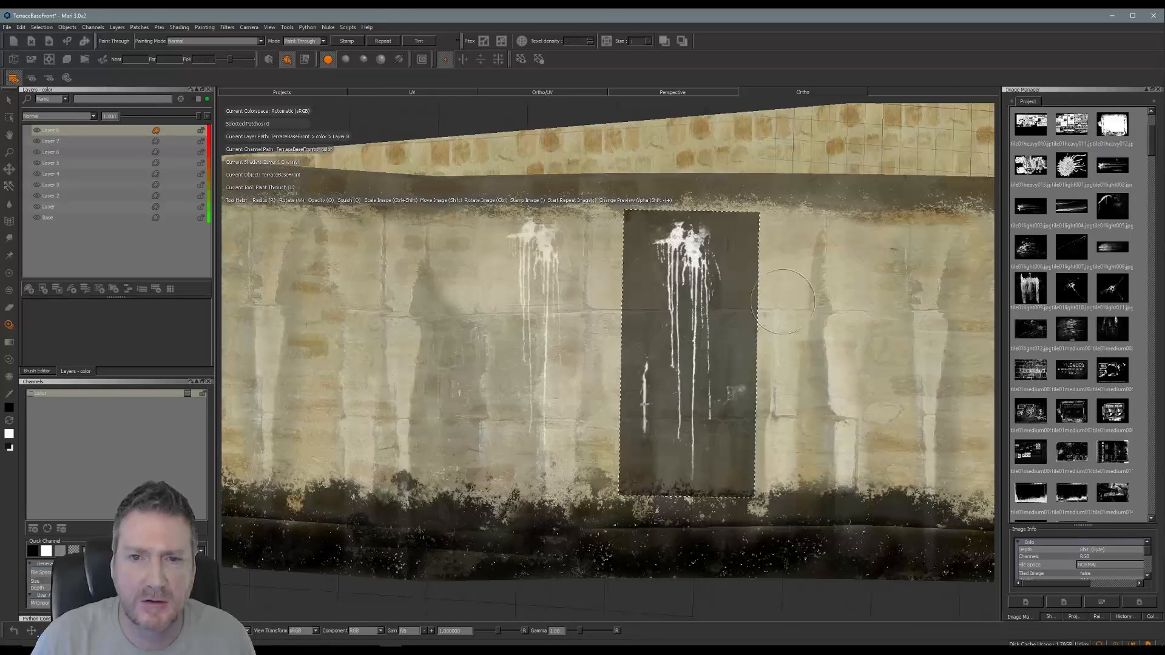
pyautogui.moveTo(1076, 212); pyautogui.dragTo(1022, 241)
pyautogui.moveTo(746, 305); pyautogui.dragTo(745, 302)
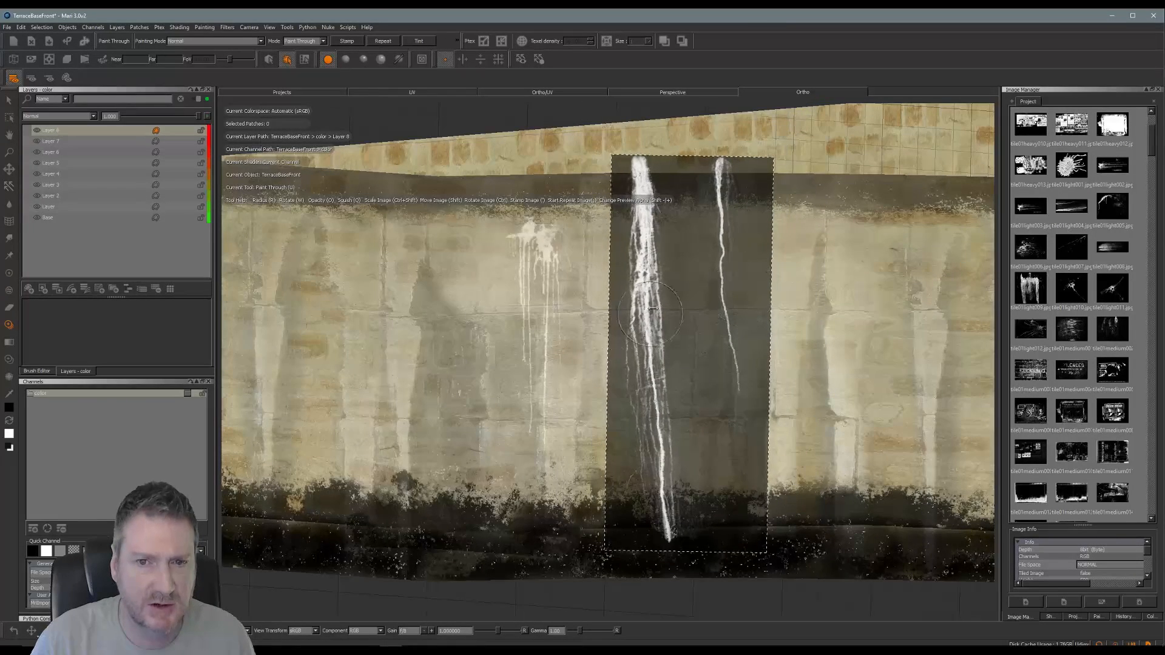
pyautogui.keyDown('shift'); pyautogui.moveTo(671, 330); pyautogui.dragTo(478, 359); pyautogui.keyUp('shift')
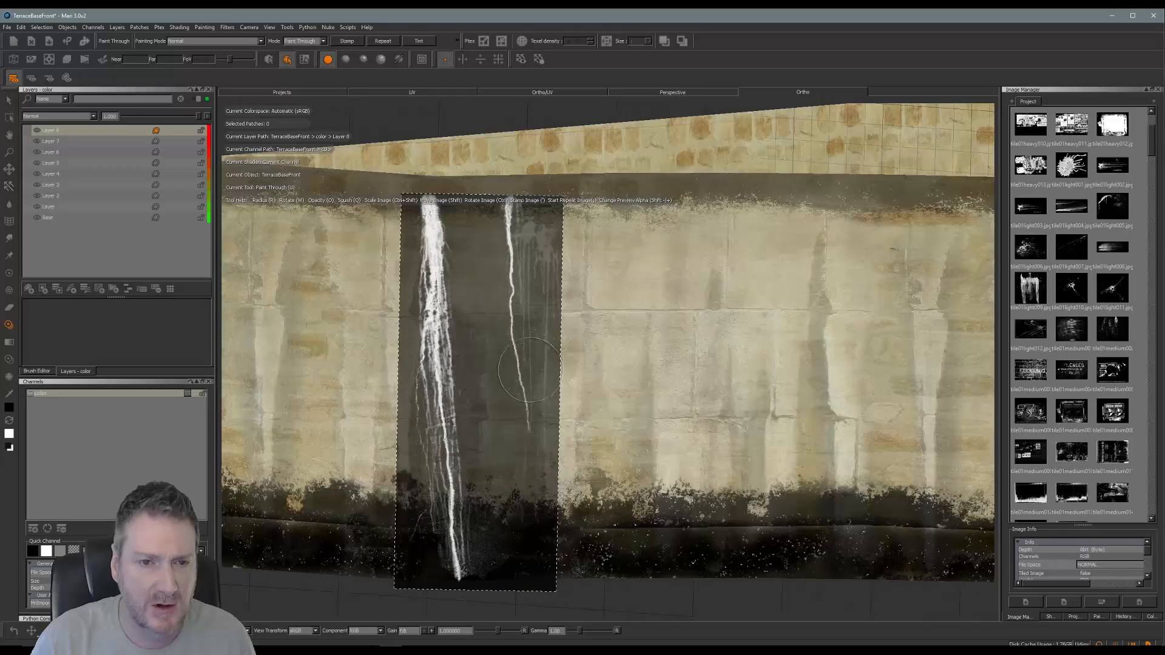
pyautogui.press("'")
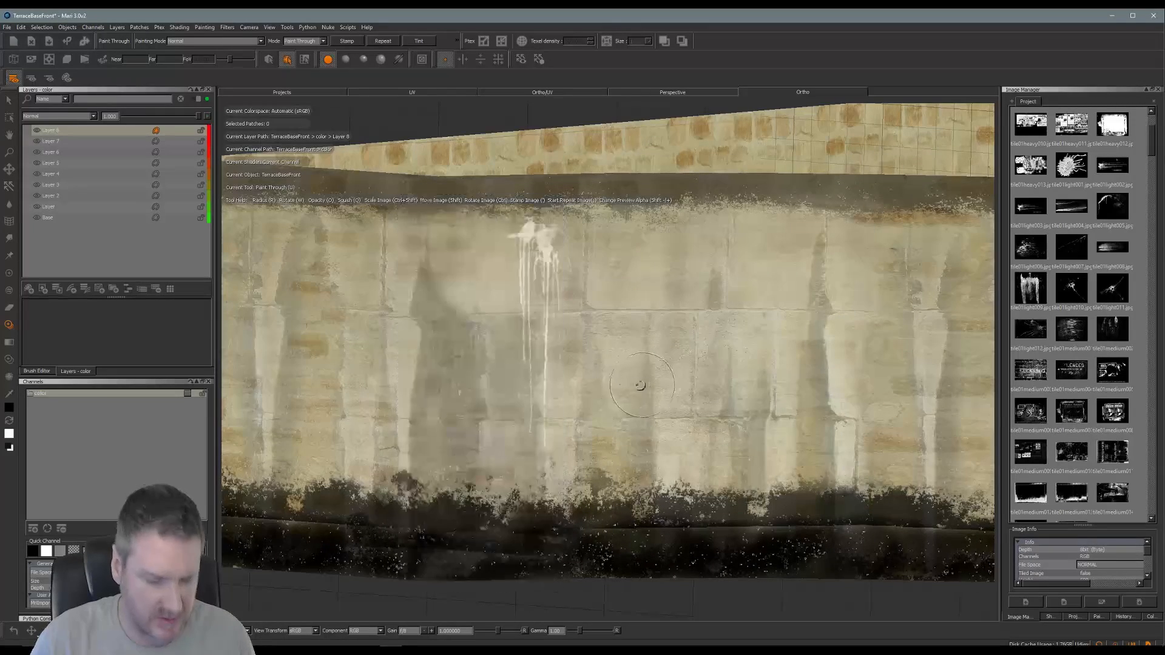
pyautogui.moveTo(604, 395)
pyautogui.keyDown('alt'); pyautogui.mouseDown()
pyautogui.moveTo(496, 394)
pyautogui.moveTo(507, 392)
pyautogui.mouseUp(); pyautogui.keyUp('alt')
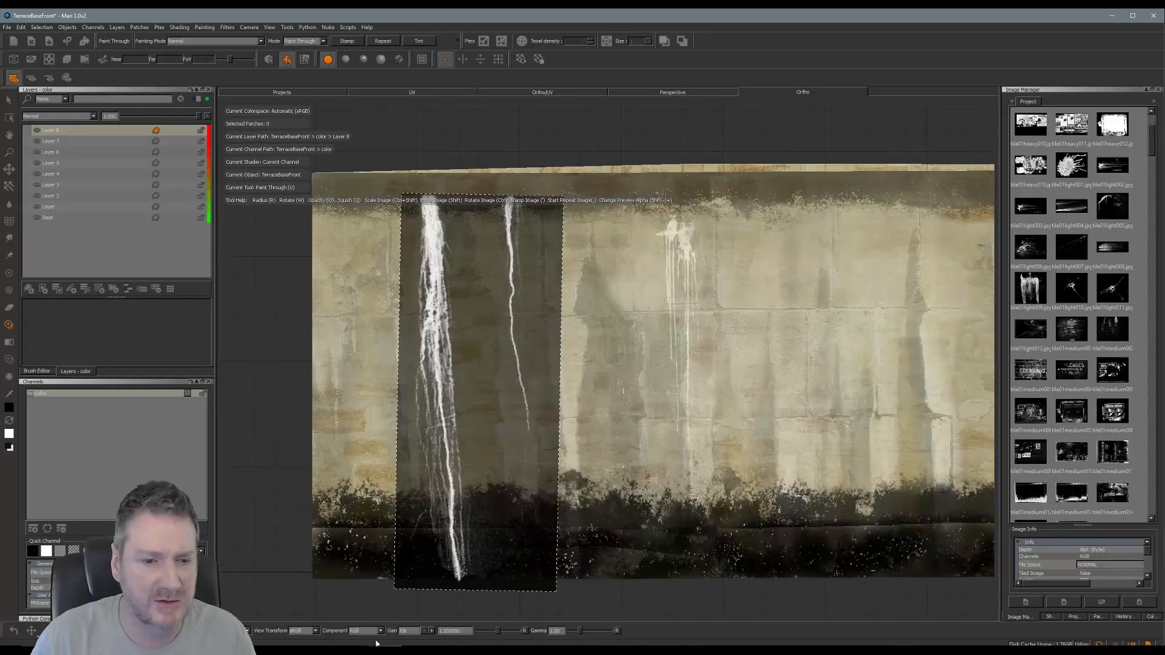
# Step: Switch to 3ds Max to examine how the textured wall sits between the terrace pillars, and return to Mari
pyautogui.hotkey('alt', 'Tab')
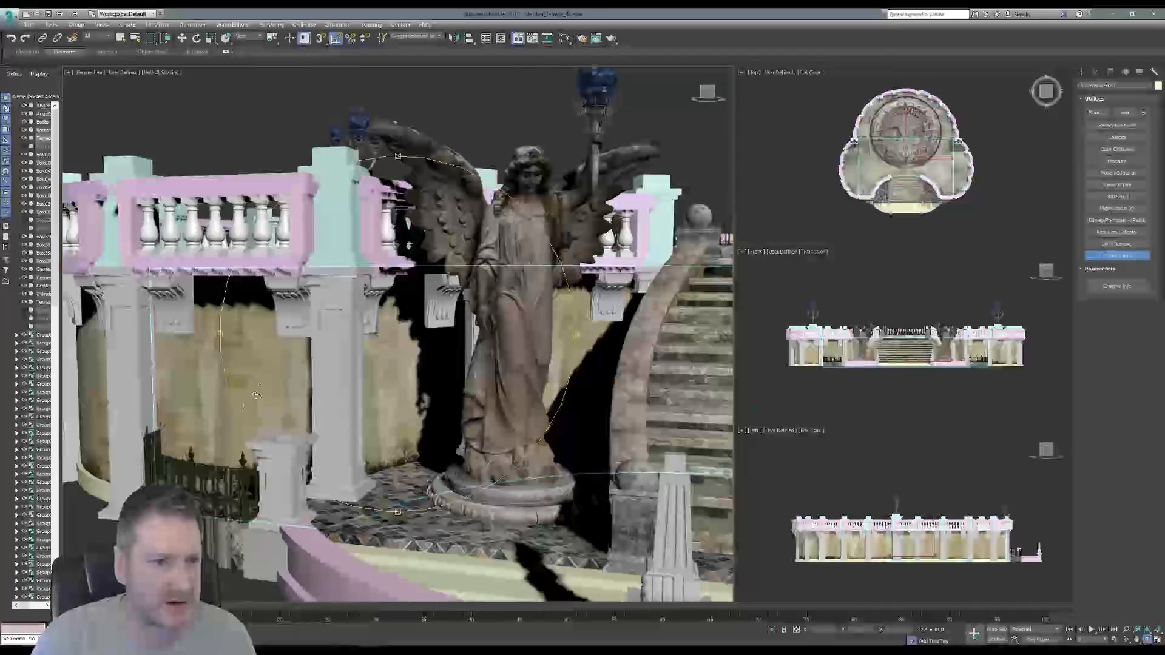
pyautogui.scroll(5, 304, 394)
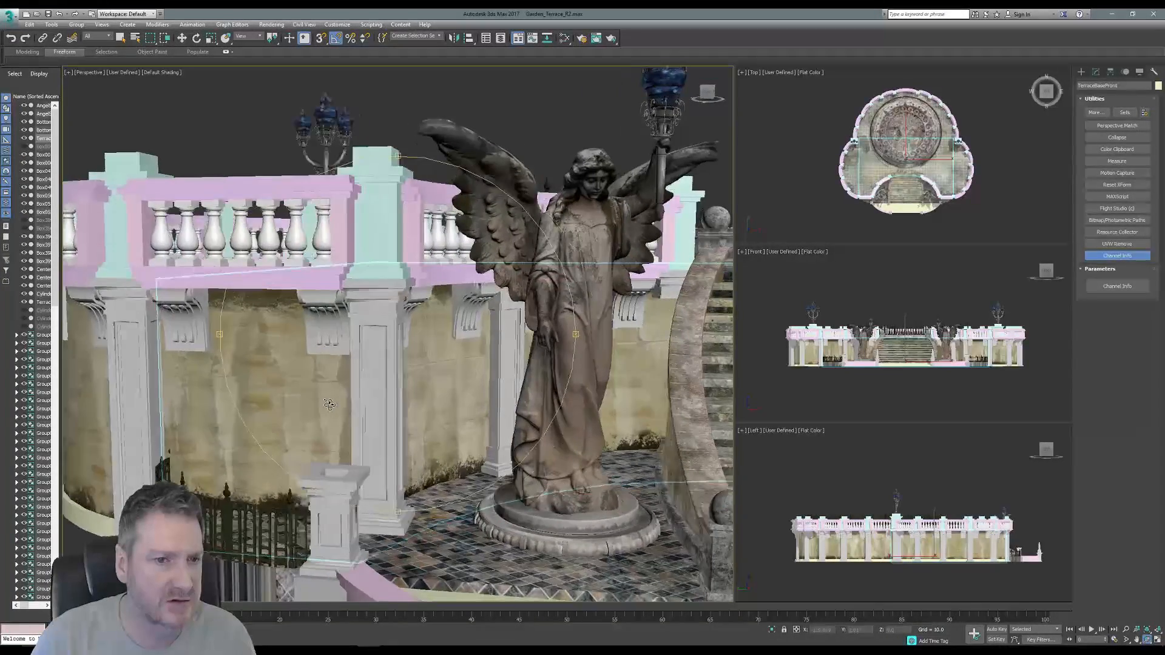
pyautogui.click(1112, 19)
# Step: Shift the streak image and rotate it slightly so both streaks run straight down from the dark upper band
pyautogui.moveTo(477, 356)
pyautogui.keyDown('shift'); pyautogui.mouseDown()
pyautogui.moveTo(786, 408)
pyautogui.moveTo(528, 373)
pyautogui.moveTo(494, 346)
pyautogui.moveTo(528, 335)
pyautogui.moveTo(500, 352)
pyautogui.mouseUp(); pyautogui.keyUp('shift')
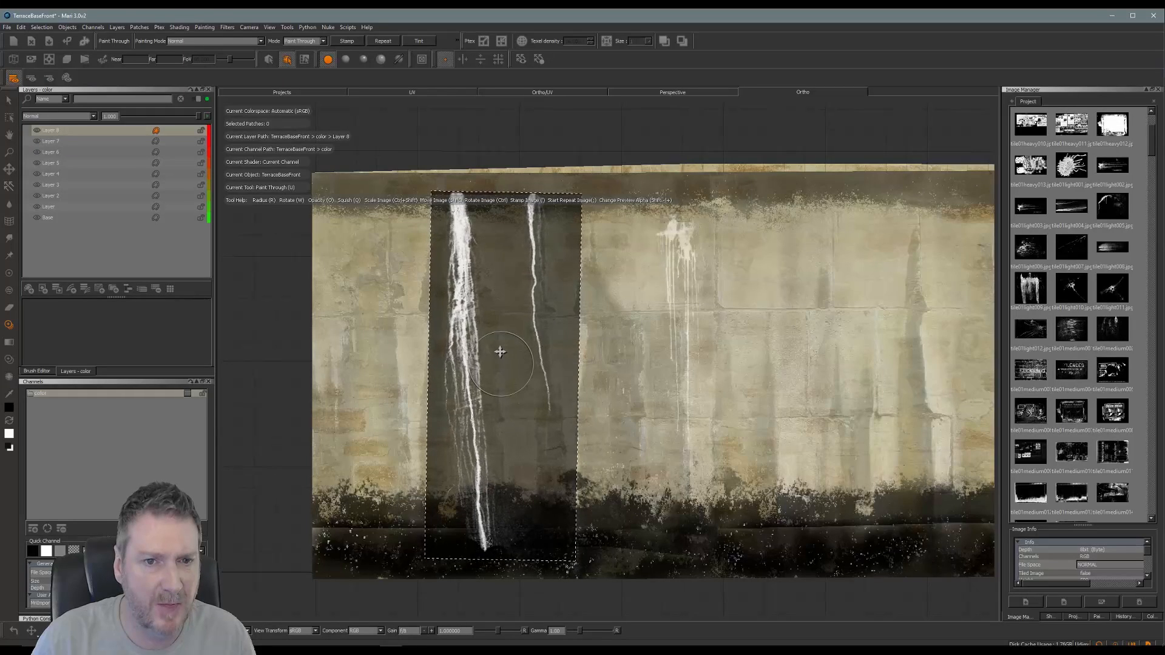
pyautogui.keyDown('ctrl'); pyautogui.moveTo(541, 279); pyautogui.dragTo(548, 290); pyautogui.keyUp('ctrl')
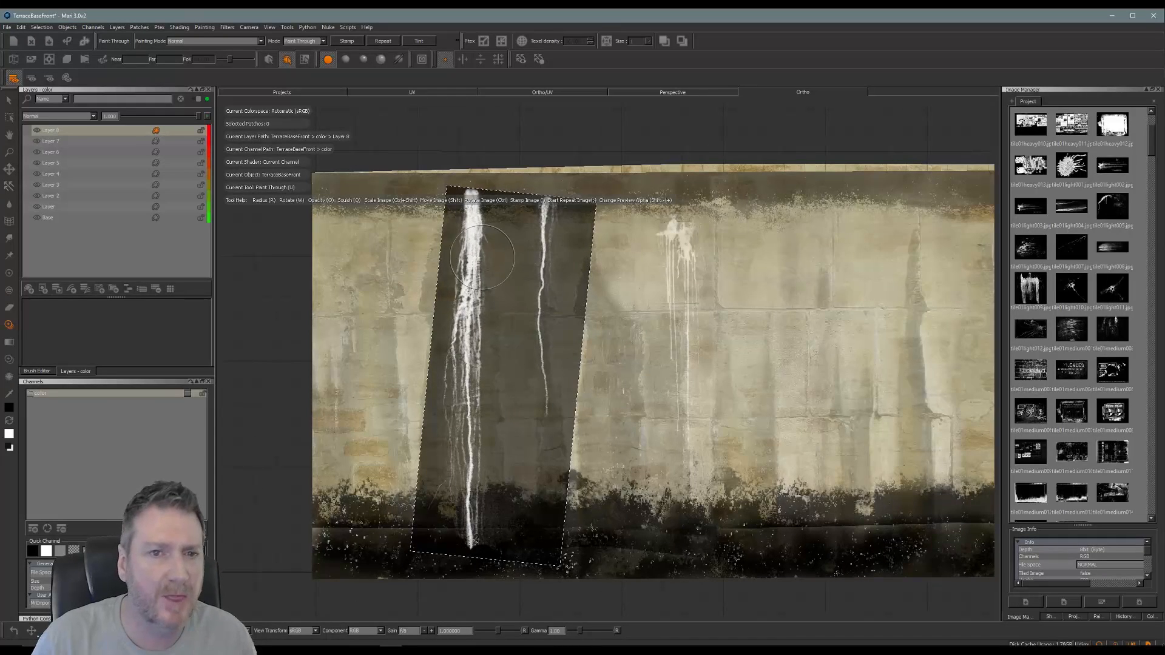
pyautogui.click(38, 129)
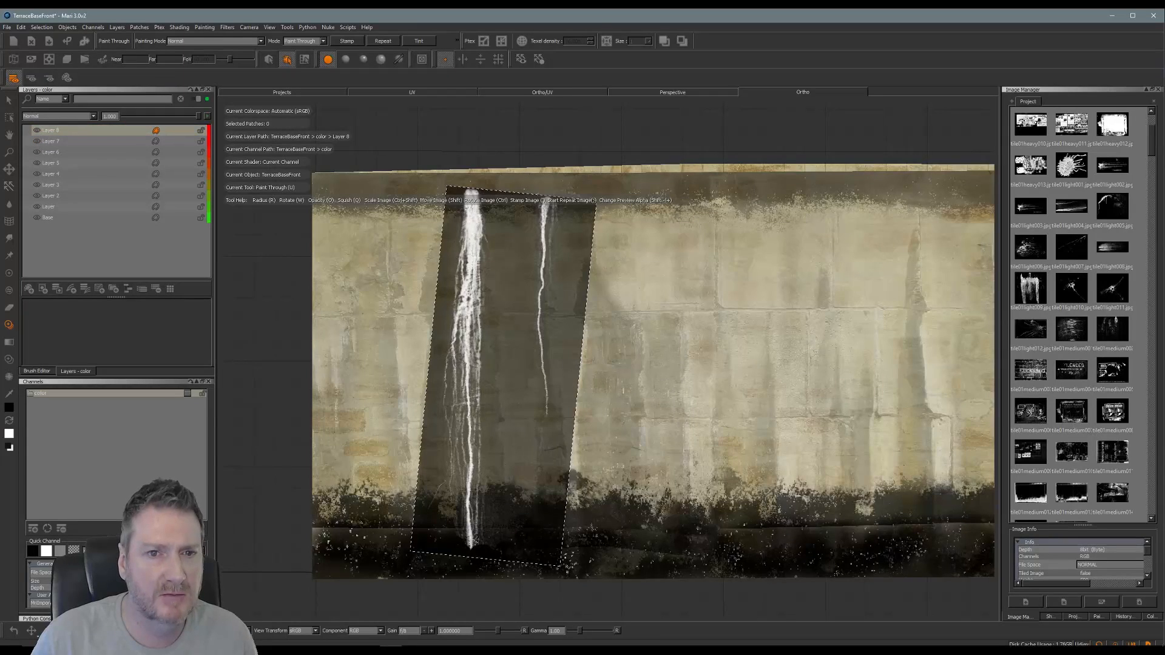
# Step: Paint the wide and the thin streak through the image onto the new layer, and move the image aside along the wall
pyautogui.moveTo(481, 224)
pyautogui.mouseDown()
pyautogui.moveTo(466, 537)
pyautogui.moveTo(459, 346)
pyautogui.moveTo(474, 211)
pyautogui.moveTo(485, 364)
pyautogui.moveTo(461, 479)
pyautogui.moveTo(476, 549)
pyautogui.mouseUp()
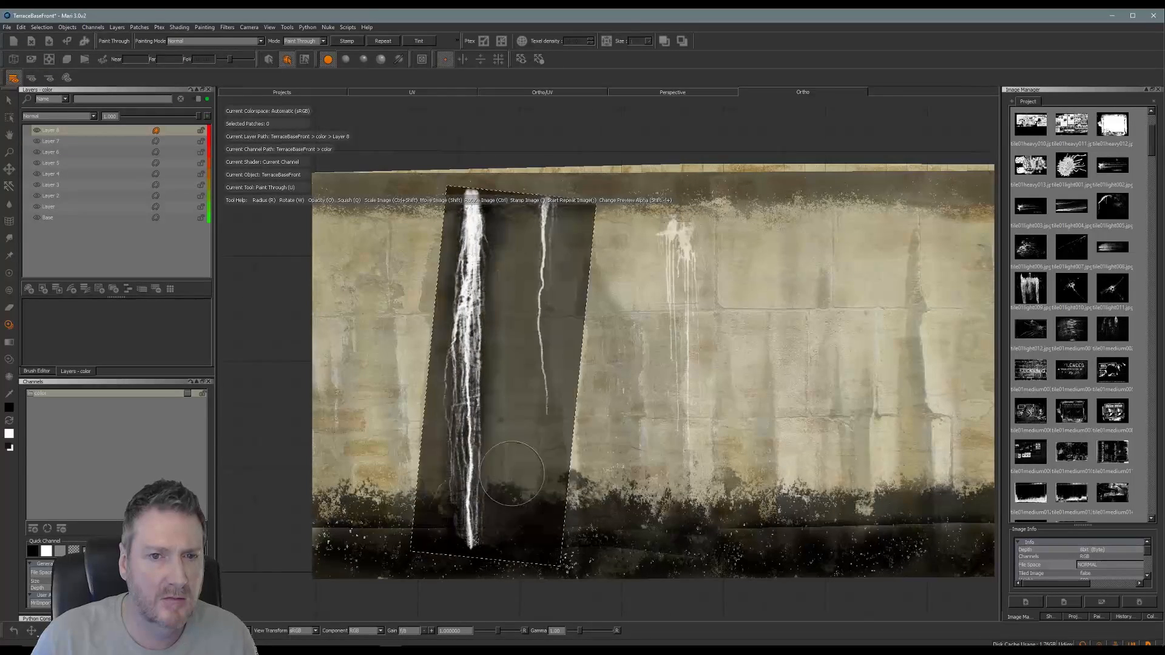
pyautogui.moveTo(551, 207)
pyautogui.mouseDown()
pyautogui.moveTo(536, 453)
pyautogui.moveTo(550, 255)
pyautogui.moveTo(553, 358)
pyautogui.moveTo(537, 468)
pyautogui.moveTo(547, 331)
pyautogui.moveTo(551, 456)
pyautogui.mouseUp()
pyautogui.rightClick(552, 459)
pyautogui.moveTo(551, 213); pyautogui.dragTo(537, 419)
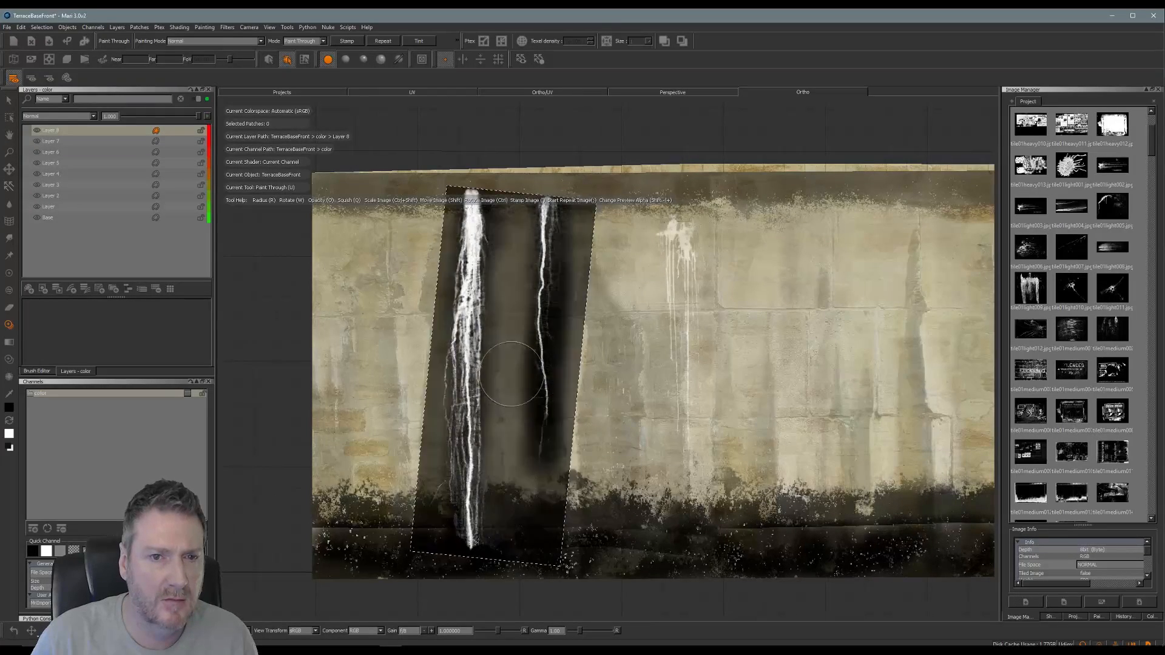
pyautogui.moveTo(491, 217); pyautogui.dragTo(464, 549)
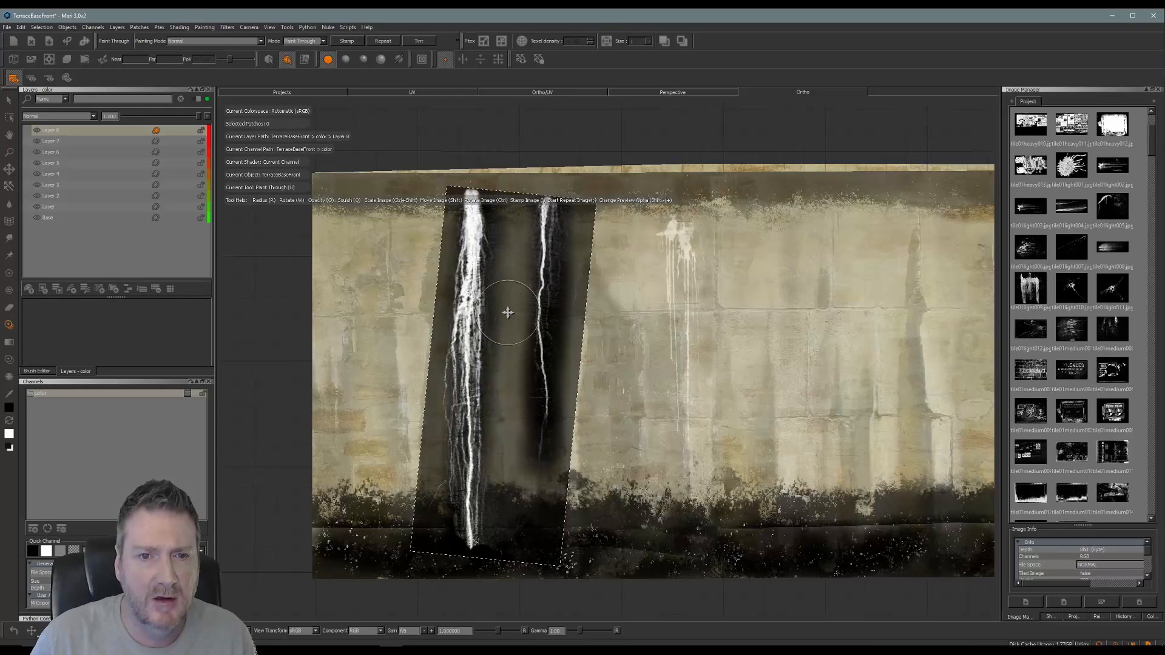
pyautogui.keyDown('shift'); pyautogui.moveTo(508, 313); pyautogui.dragTo(822, 278); pyautogui.keyUp('shift')
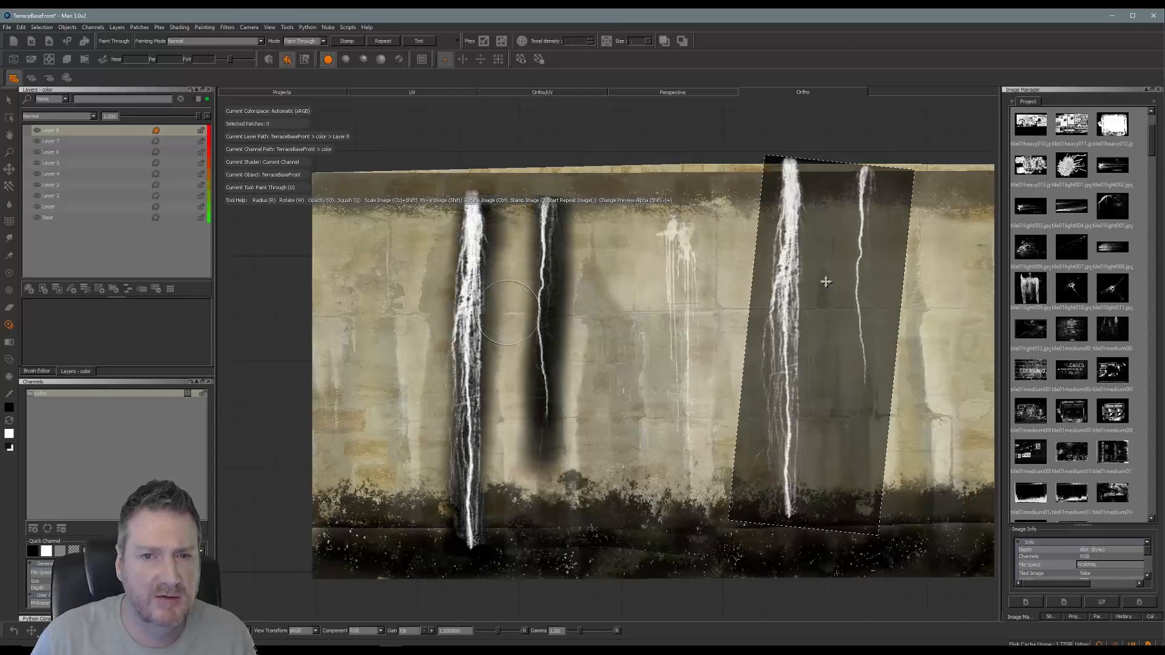
# Step: Set the streak layer's blend mode to Darken and give the layer an Invert adjustment stack
pyautogui.click(94, 117)
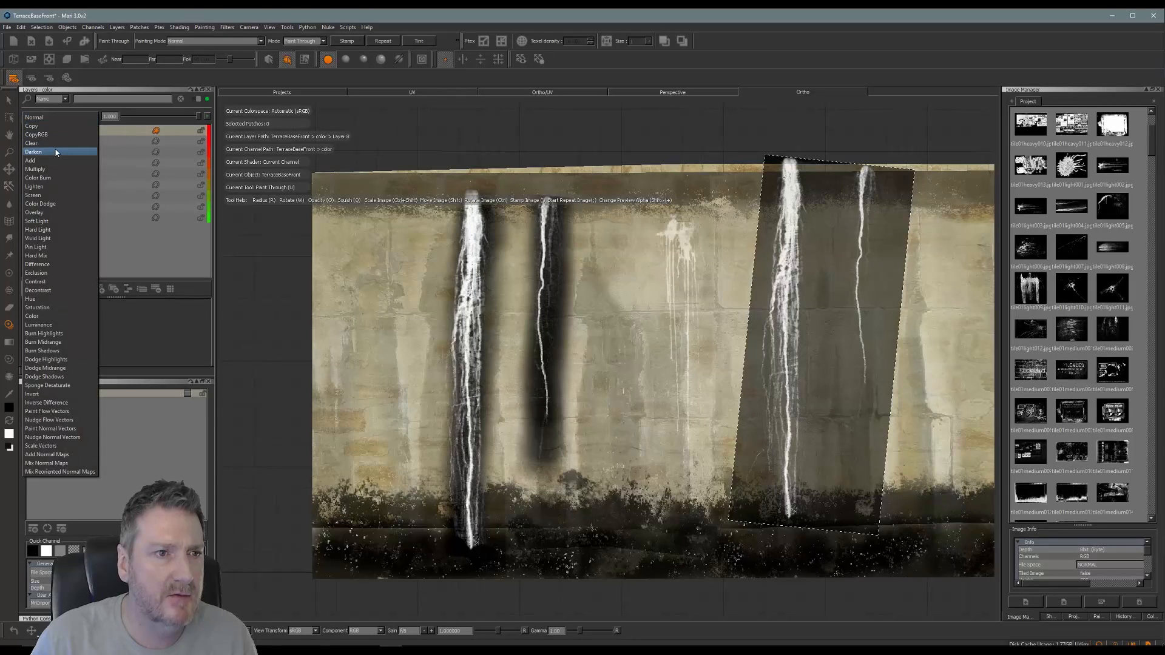
pyautogui.press('Escape')
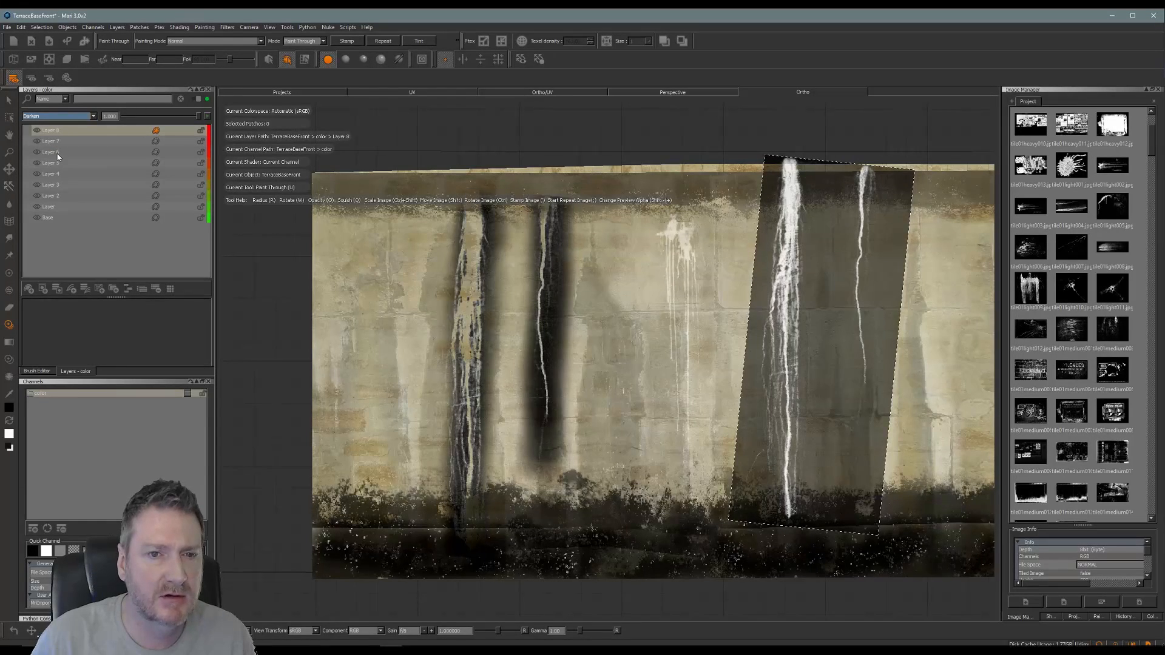
pyautogui.rightClick(83, 131)
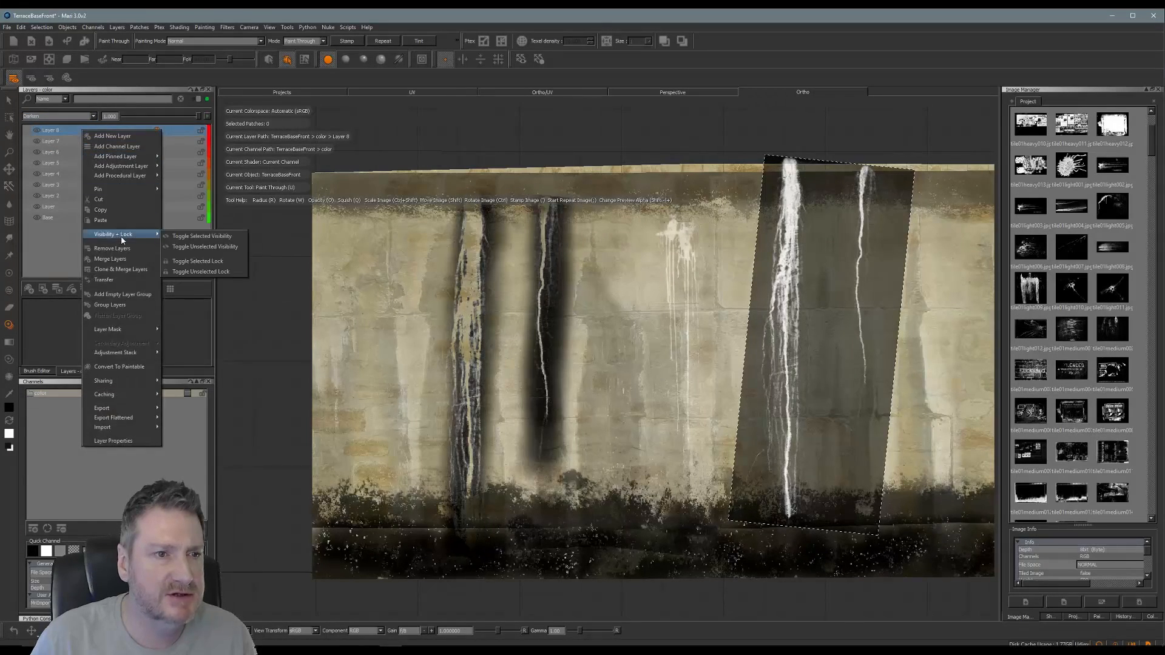
pyautogui.moveTo(135, 353)
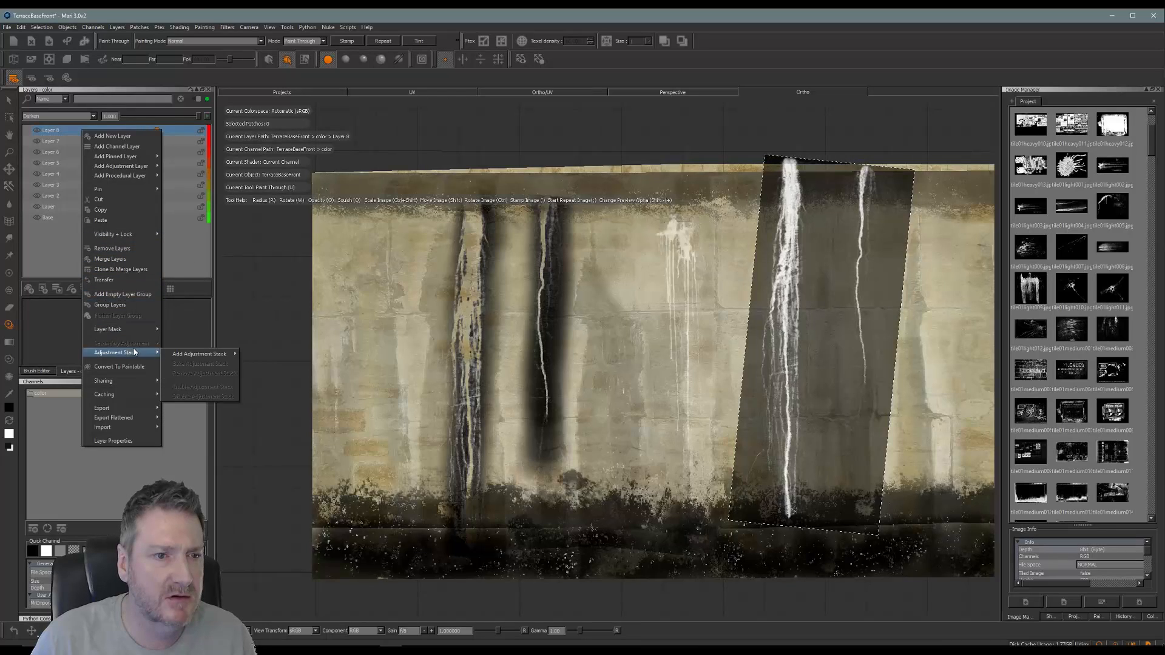
pyautogui.moveTo(193, 355)
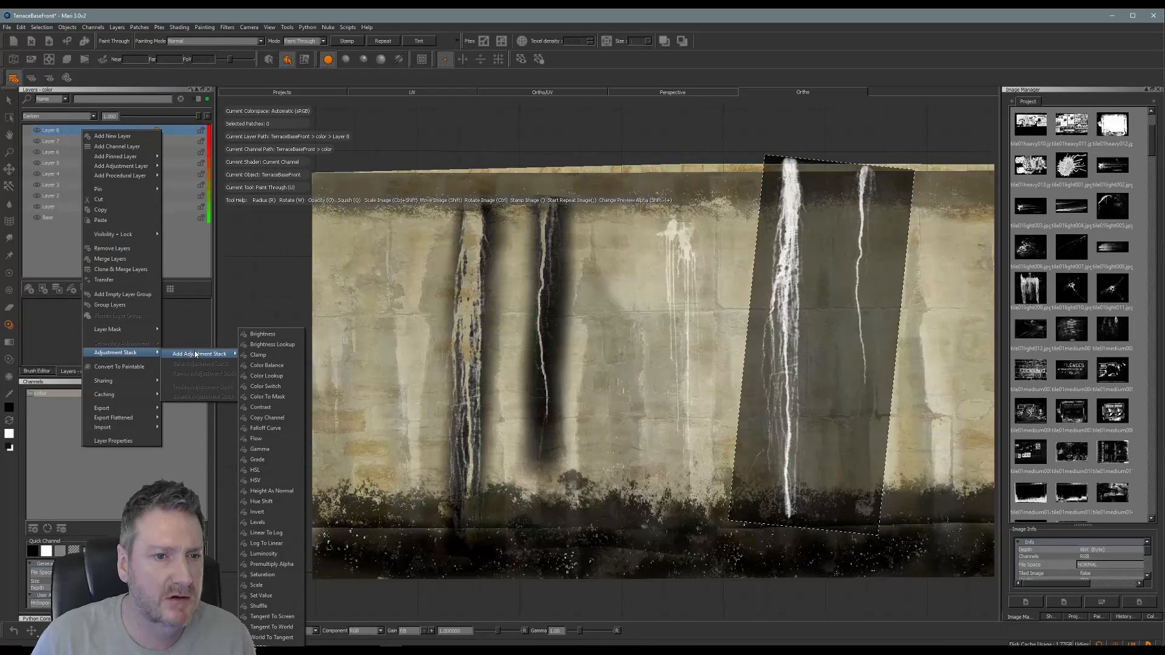
pyautogui.click(270, 515)
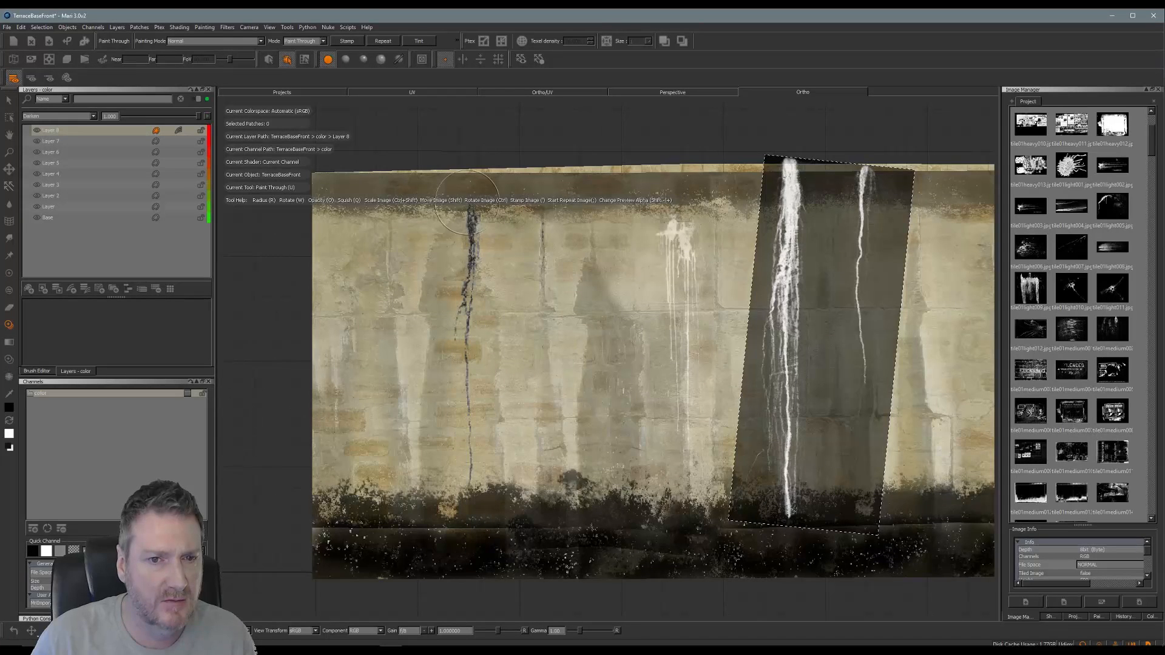
# Step: Change the inverted streak layer's blend mode to Multiply and lower its opacity to about 0.63
pyautogui.click(59, 116)
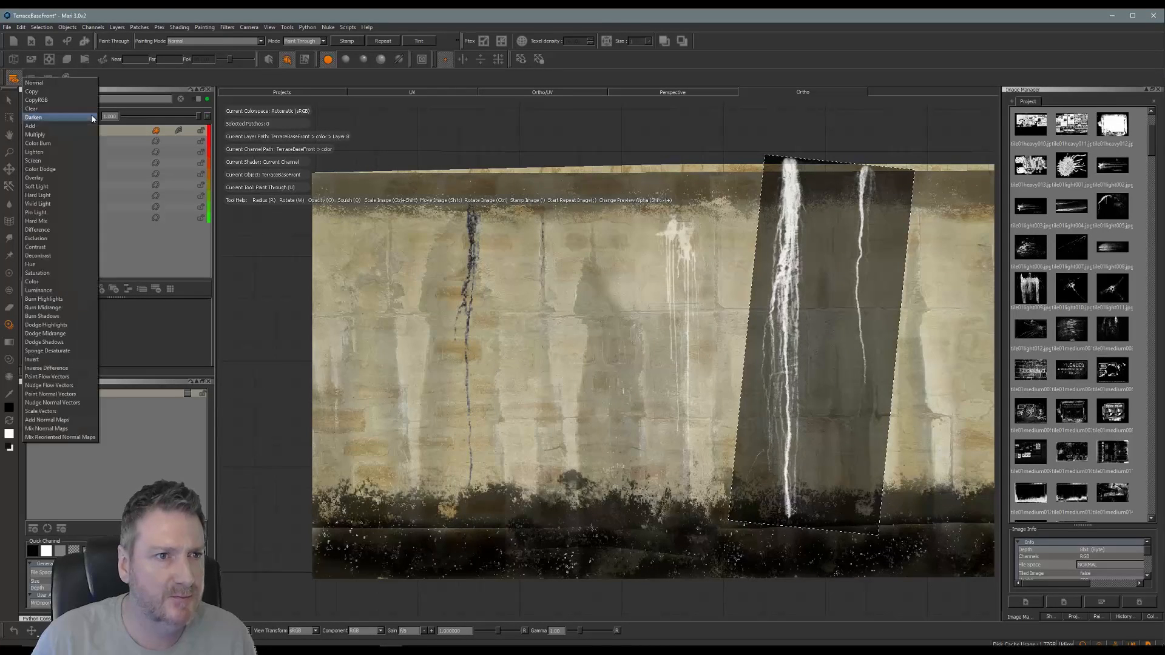
pyautogui.click(63, 133)
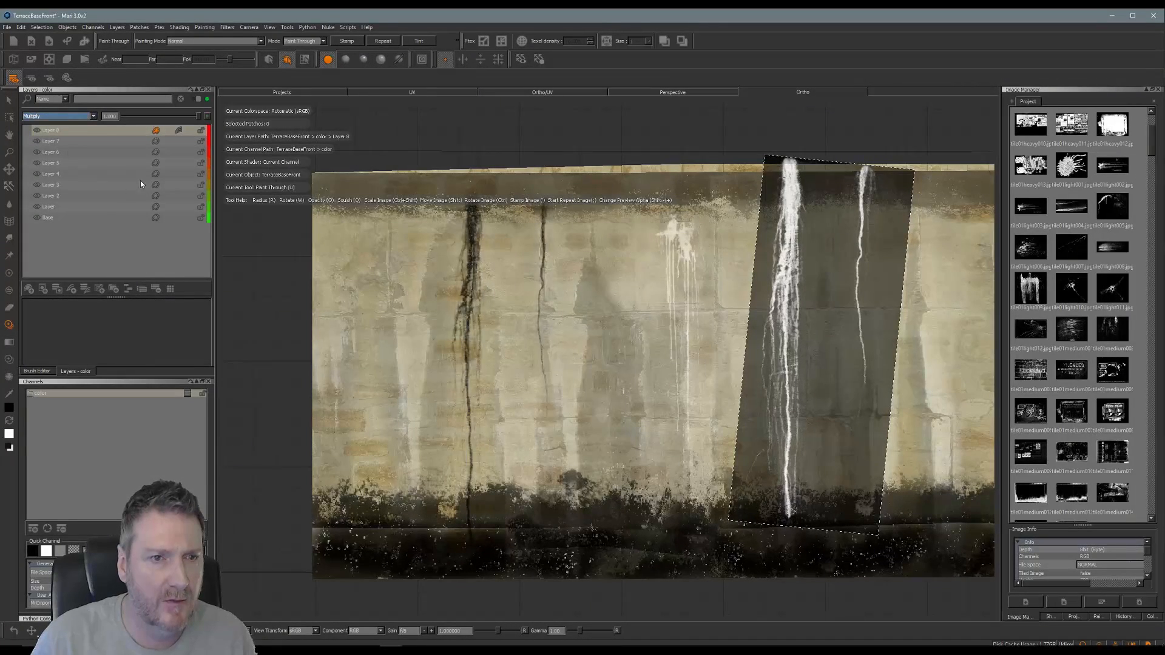
pyautogui.moveTo(198, 119); pyautogui.dragTo(181, 119)
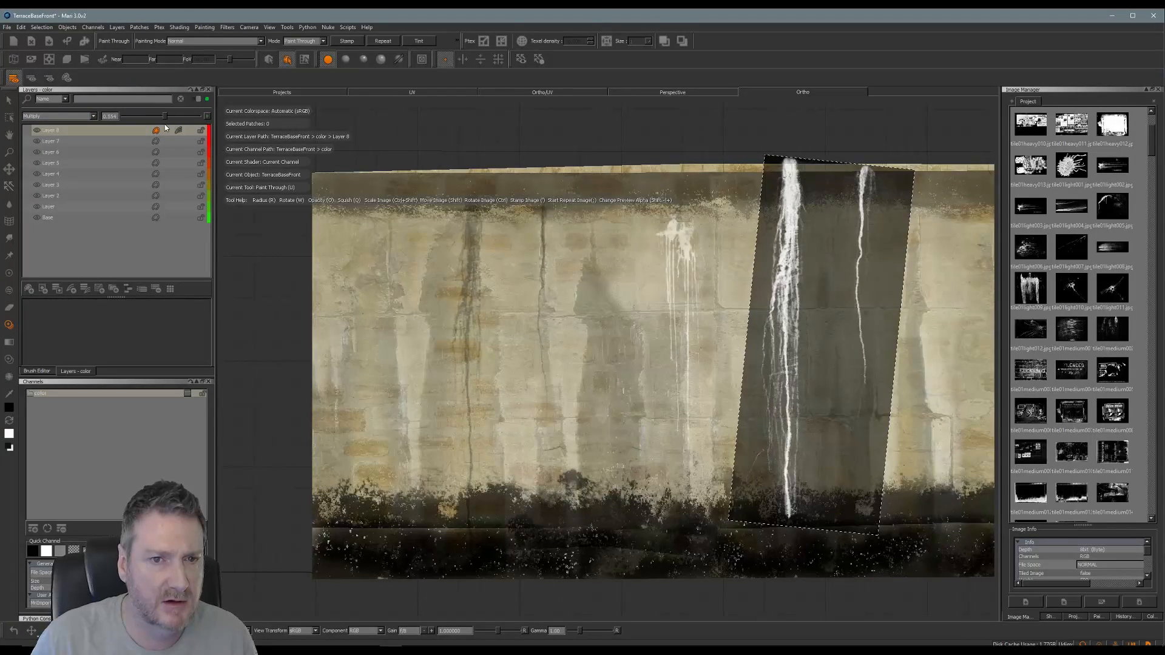
pyautogui.moveTo(172, 124); pyautogui.dragTo(172, 124)
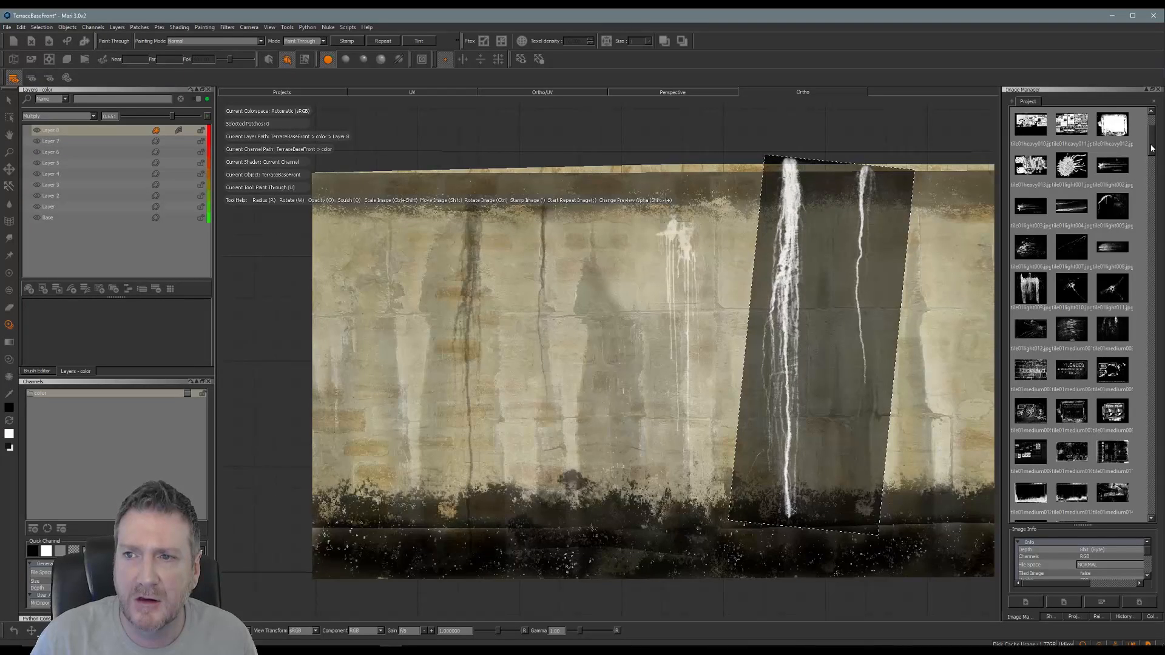
# Step: Browse the grunge images and preview splatter, leak and moss candidates over the wall to find another stain
pyautogui.scroll(-1, 1081, 295)
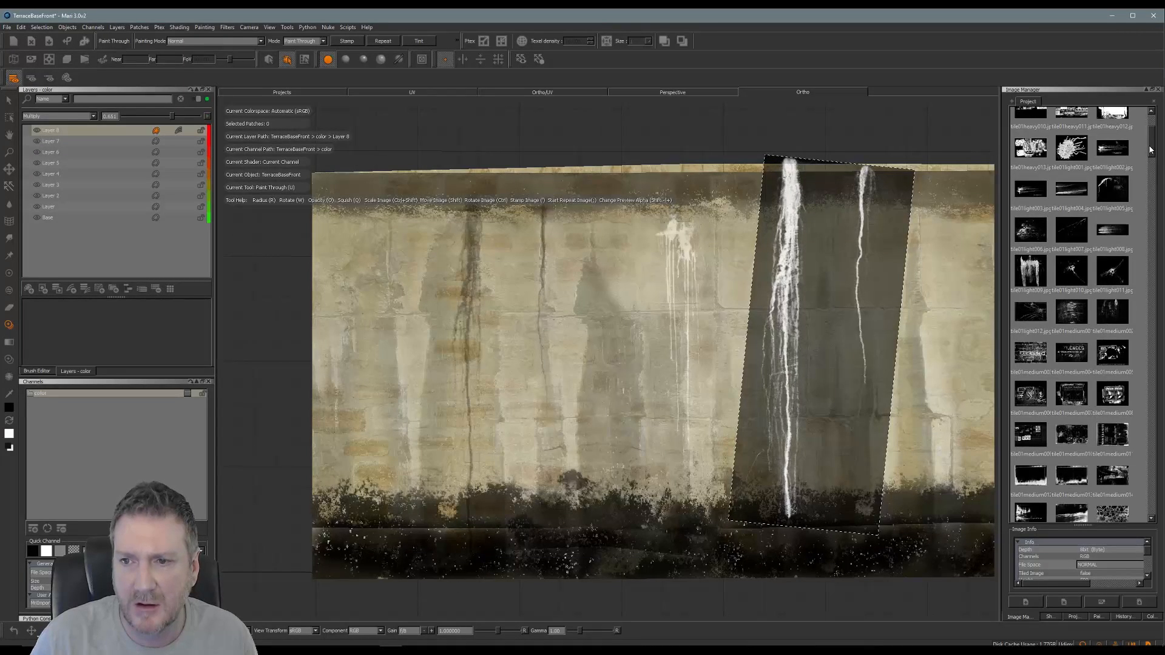
pyautogui.doubleClick(1078, 279)
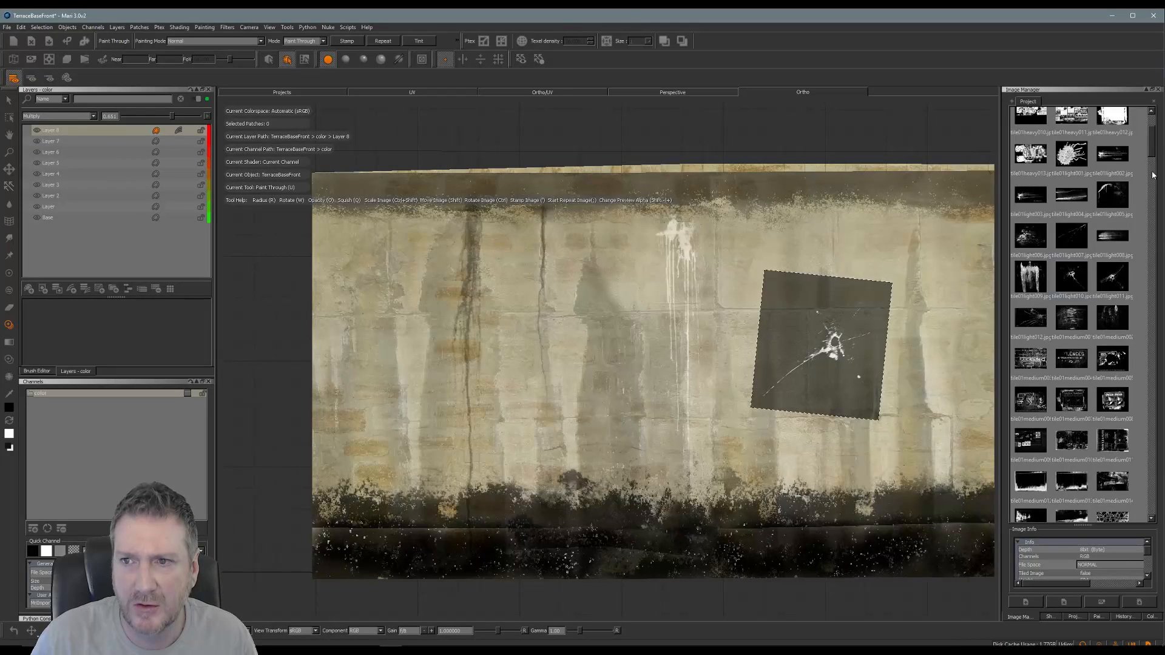
pyautogui.moveTo(1153, 152); pyautogui.dragTo(1146, 190)
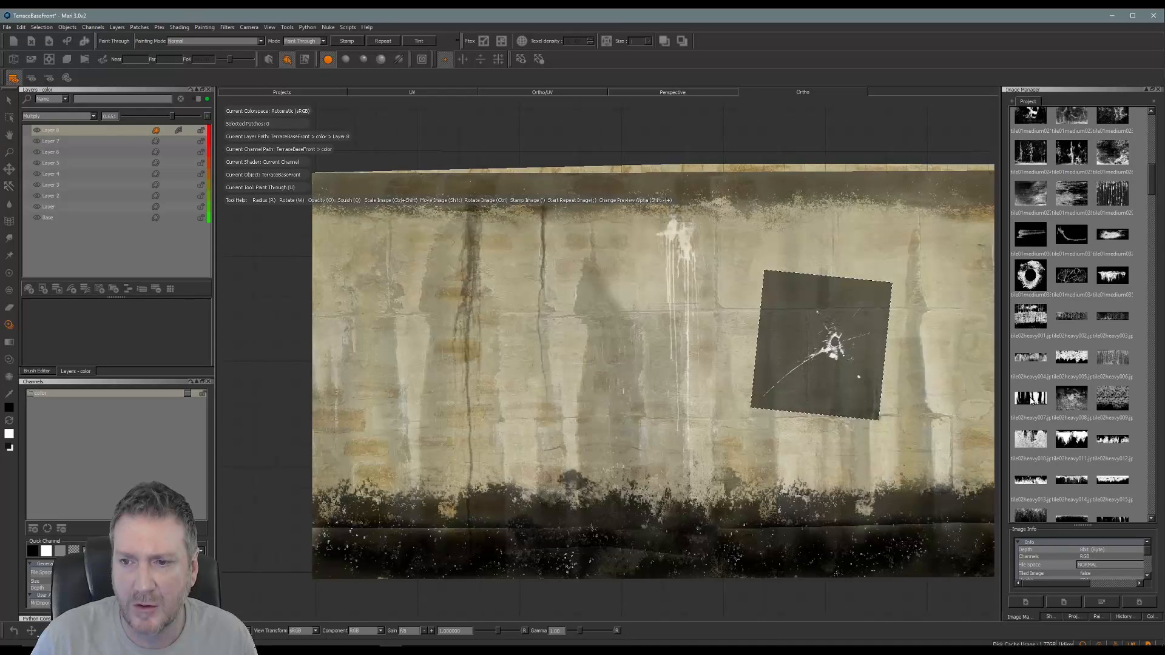
pyautogui.moveTo(1041, 404); pyautogui.dragTo(708, 371)
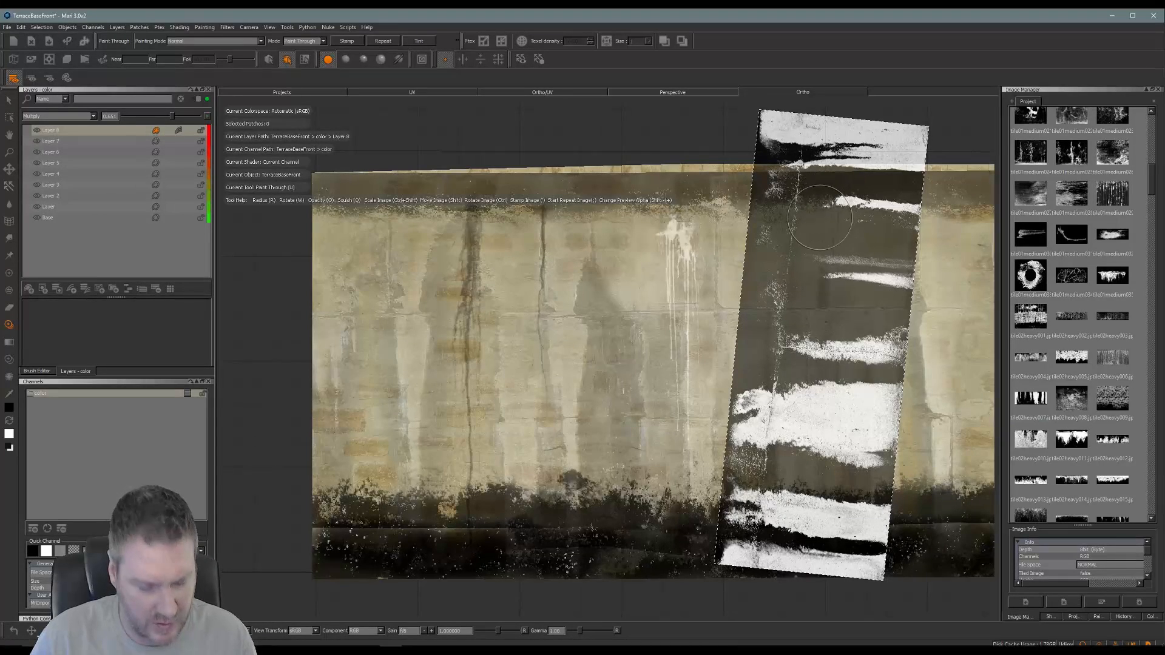
pyautogui.moveTo(814, 208)
pyautogui.keyDown('ctrl'); pyautogui.mouseDown()
pyautogui.moveTo(733, 294)
pyautogui.moveTo(690, 364)
pyautogui.moveTo(683, 345)
pyautogui.mouseUp(); pyautogui.keyUp('ctrl')
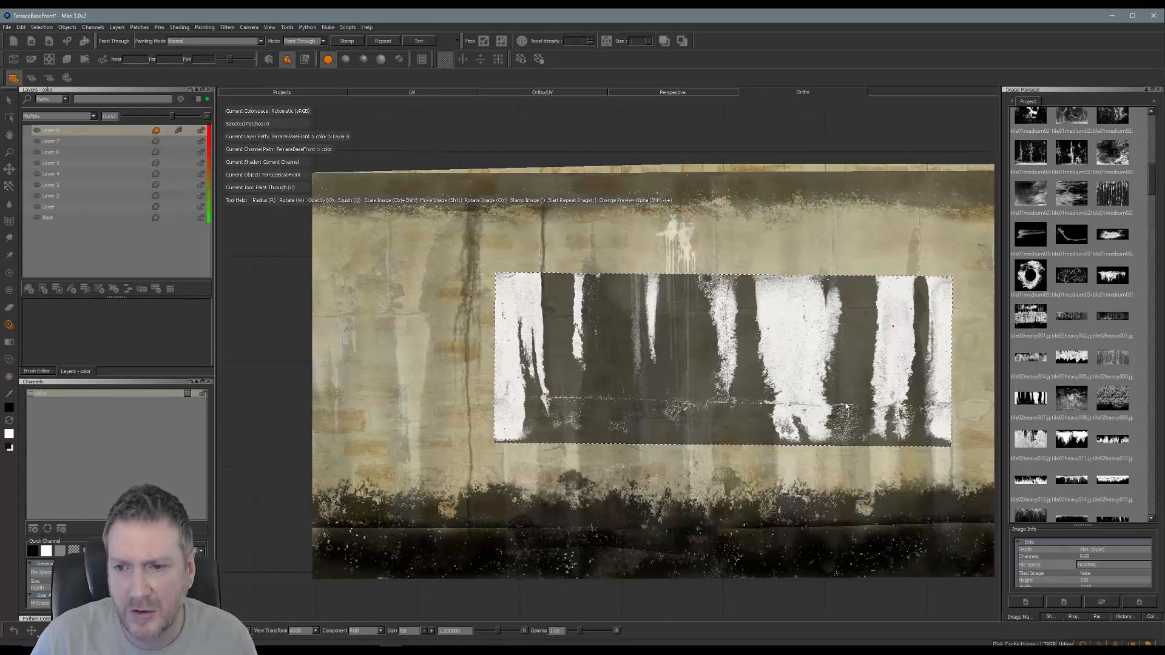
pyautogui.moveTo(847, 407); pyautogui.dragTo(790, 394)
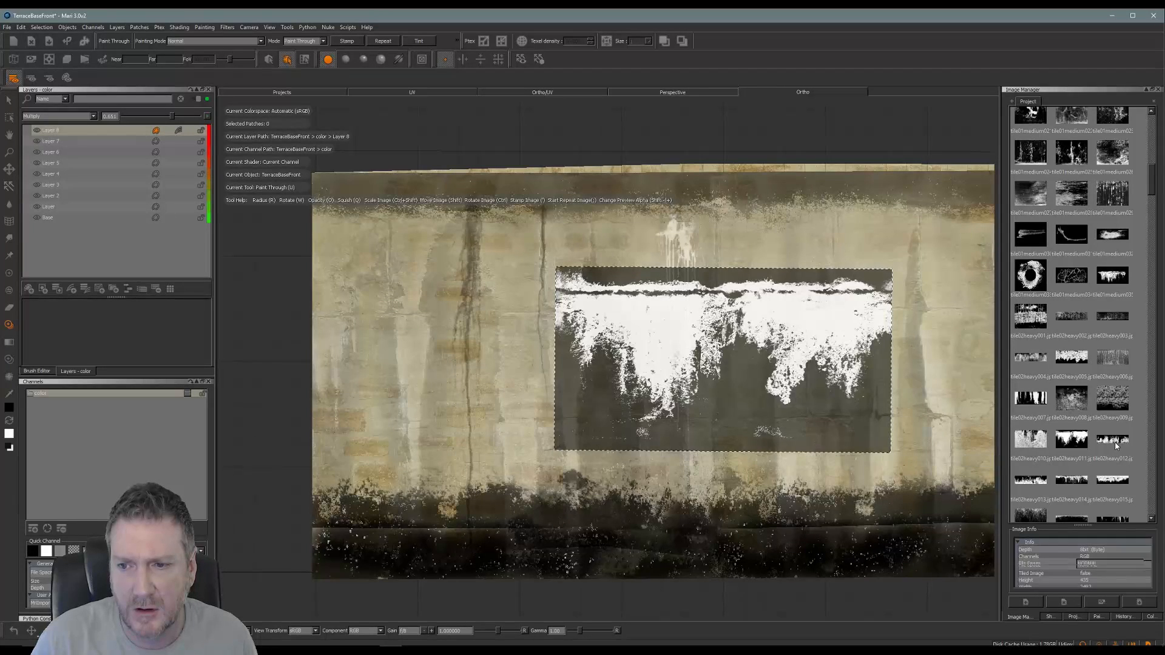
pyautogui.moveTo(784, 410); pyautogui.dragTo(785, 411)
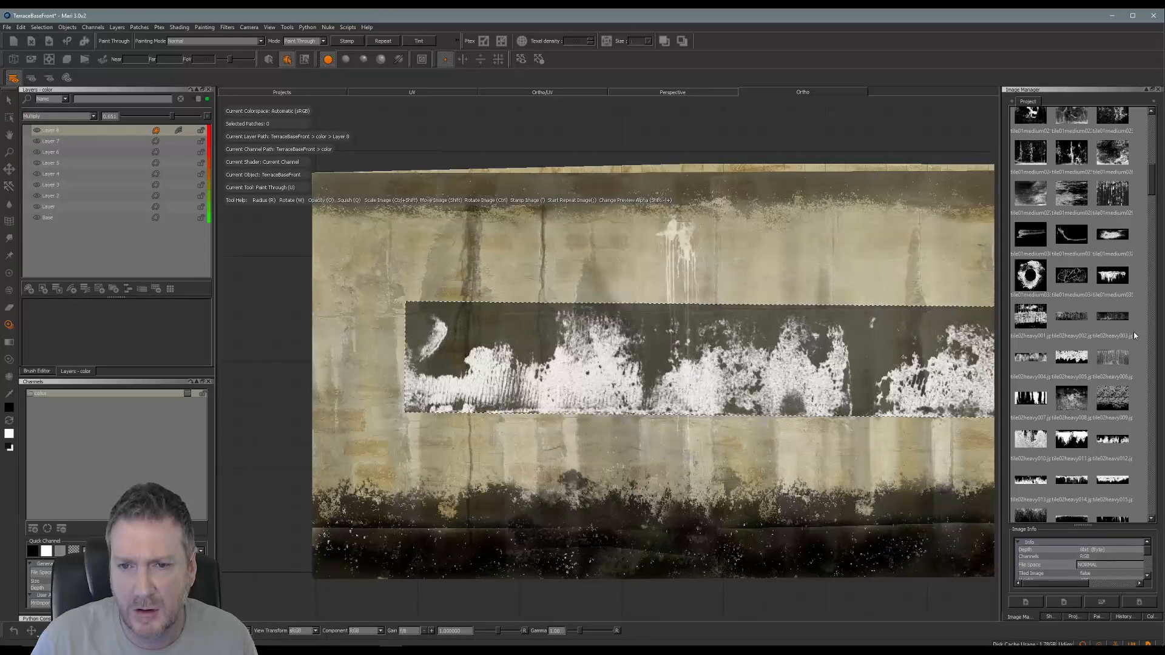
pyautogui.moveTo(1156, 186); pyautogui.dragTo(1157, 192)
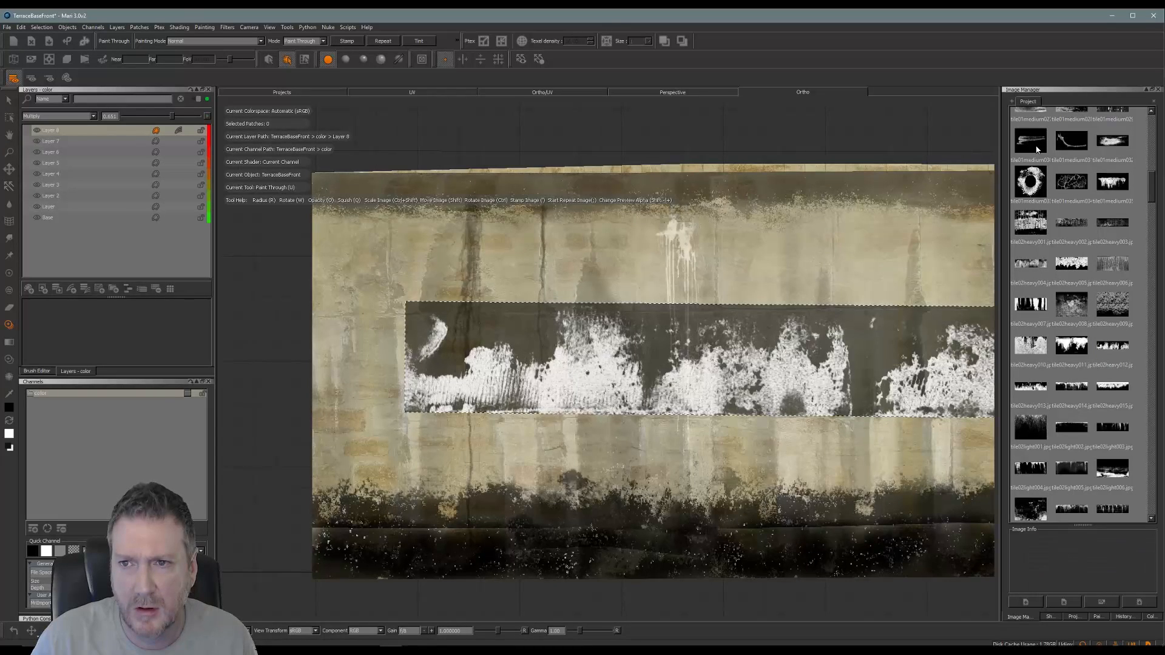
# Step: Load the speckled double-streak image, rotate it so the streaks run downward, and place it beside the wide dark streak near the wall's end
pyautogui.moveTo(1031, 139); pyautogui.dragTo(762, 253)
pyautogui.moveTo(702, 224)
pyautogui.keyDown('ctrl'); pyautogui.mouseDown()
pyautogui.moveTo(736, 224)
pyautogui.moveTo(814, 324)
pyautogui.moveTo(808, 302)
pyautogui.mouseUp(); pyautogui.keyUp('ctrl')
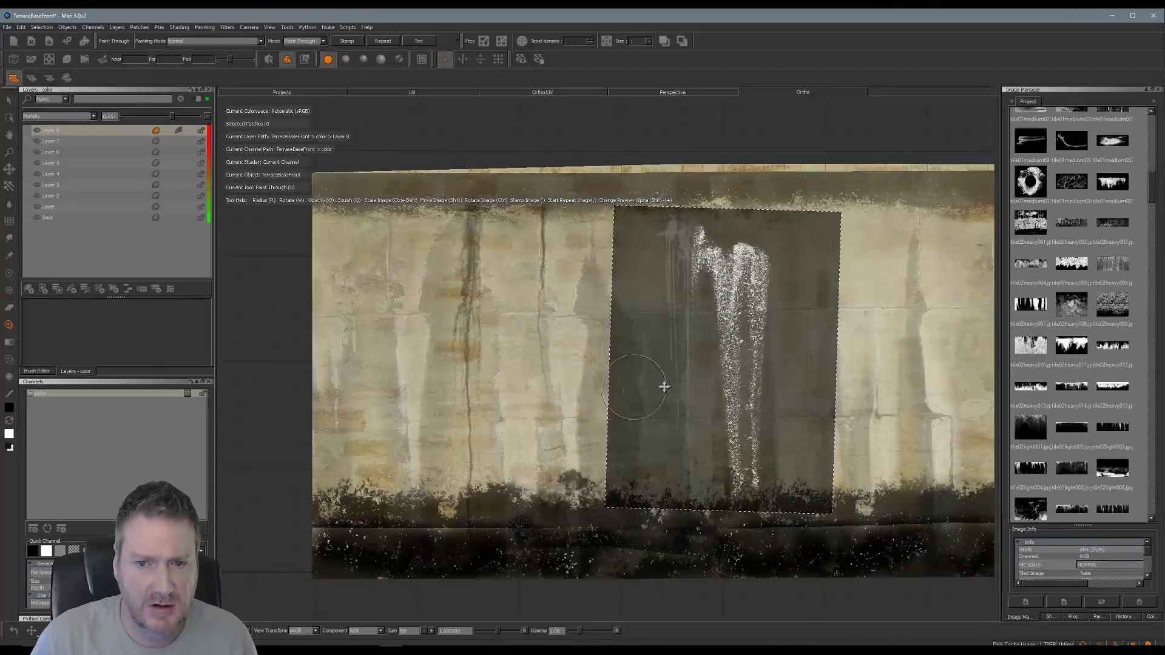
pyautogui.moveTo(664, 385)
pyautogui.keyDown('shift'); pyautogui.mouseDown()
pyautogui.moveTo(418, 382)
pyautogui.moveTo(438, 340)
pyautogui.mouseUp(); pyautogui.keyUp('shift')
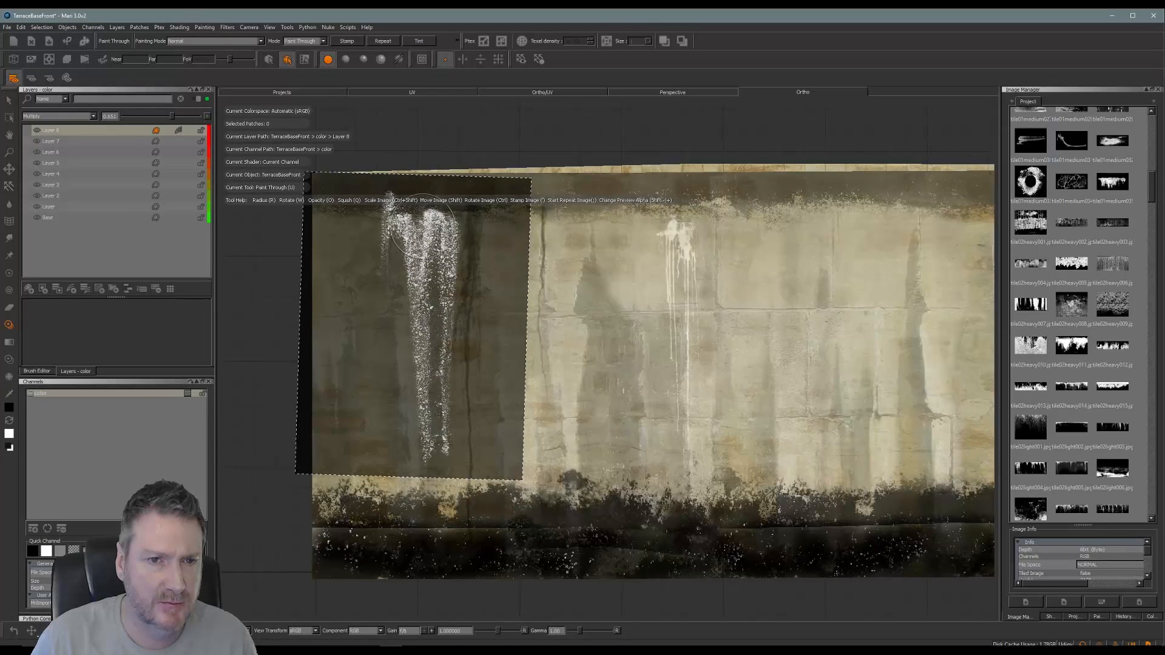
# Step: Paint the speckled double streak through the image from top to bottom and bake it onto the inverted Multiply layer
pyautogui.moveTo(415, 228)
pyautogui.mouseDown()
pyautogui.moveTo(396, 248)
pyautogui.moveTo(424, 332)
pyautogui.moveTo(416, 395)
pyautogui.moveTo(427, 251)
pyautogui.moveTo(438, 251)
pyautogui.moveTo(403, 236)
pyautogui.mouseUp()
pyautogui.moveTo(412, 328); pyautogui.dragTo(424, 404)
pyautogui.moveTo(434, 425)
pyautogui.mouseDown()
pyautogui.moveTo(437, 438)
pyautogui.moveTo(442, 422)
pyautogui.mouseUp()
pyautogui.moveTo(437, 337); pyautogui.dragTo(437, 325)
pyautogui.moveTo(441, 268); pyautogui.dragTo(444, 262)
pyautogui.moveTo(452, 261); pyautogui.dragTo(479, 266)
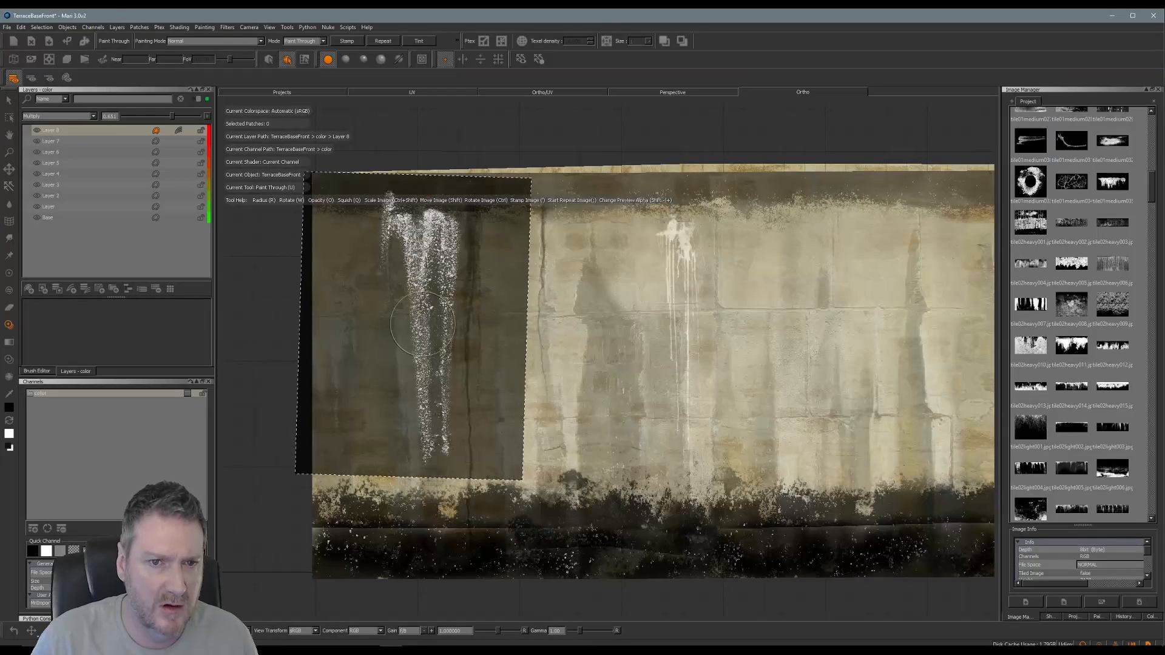
pyautogui.press('b')
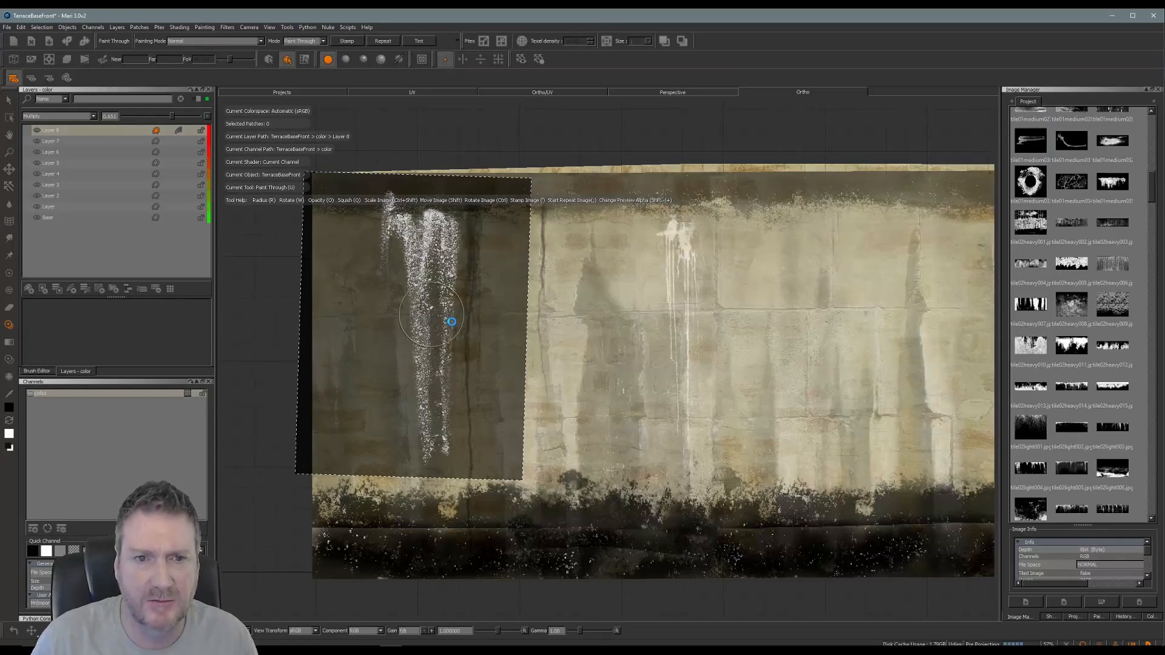
# Step: Move the speckled streak image just past the white drips and rotate it slightly until it sits upright below the dark upper band
pyautogui.moveTo(431, 312)
pyautogui.keyDown('shift'); pyautogui.mouseDown()
pyautogui.moveTo(602, 345)
pyautogui.moveTo(800, 492)
pyautogui.moveTo(659, 462)
pyautogui.moveTo(643, 422)
pyautogui.moveTo(774, 342)
pyautogui.moveTo(764, 323)
pyautogui.mouseUp(); pyautogui.keyUp('shift')
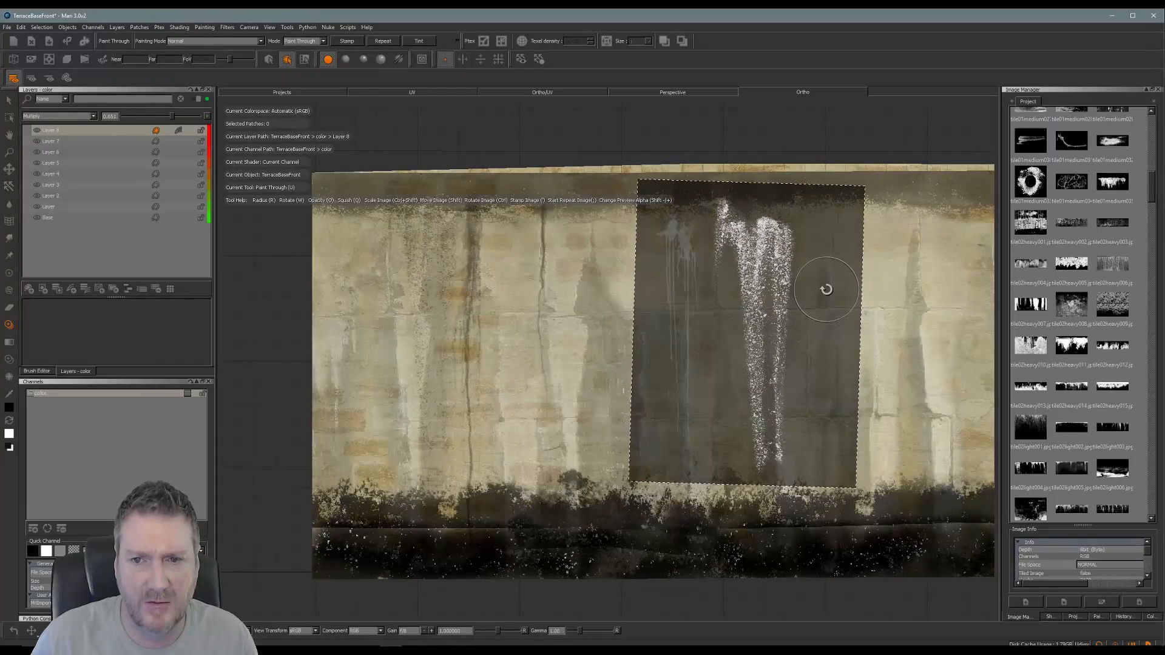
pyautogui.keyDown('ctrl'); pyautogui.moveTo(826, 289); pyautogui.dragTo(825, 284); pyautogui.keyUp('ctrl')
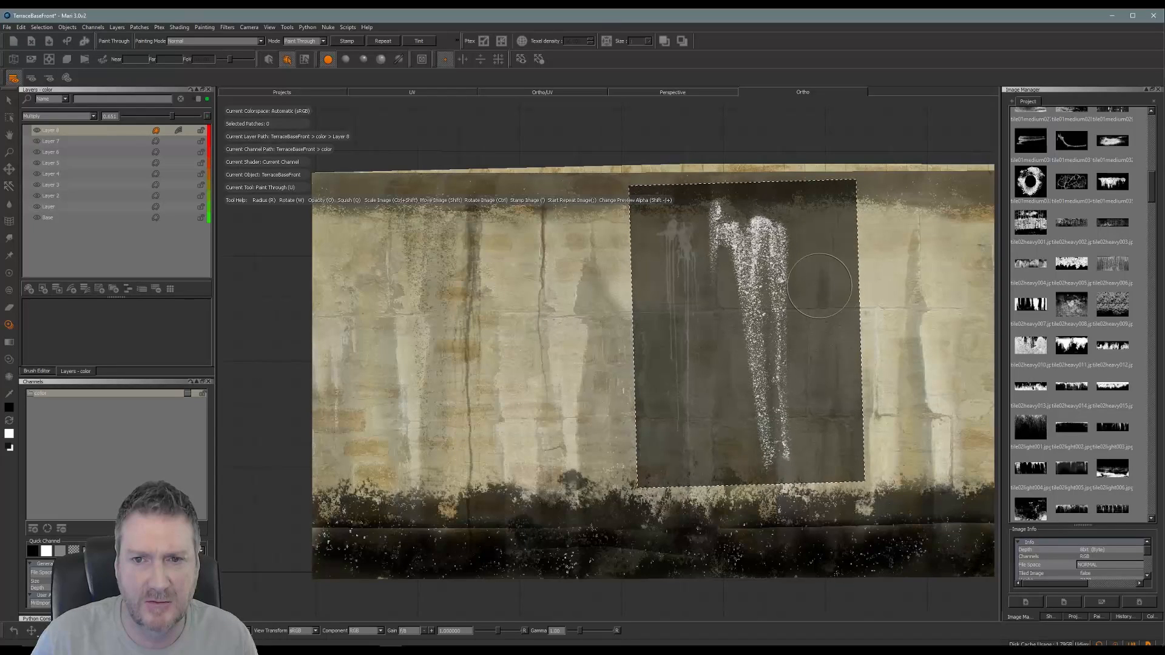
pyautogui.keyDown('shift'); pyautogui.moveTo(767, 323); pyautogui.dragTo(814, 295); pyautogui.keyUp('shift')
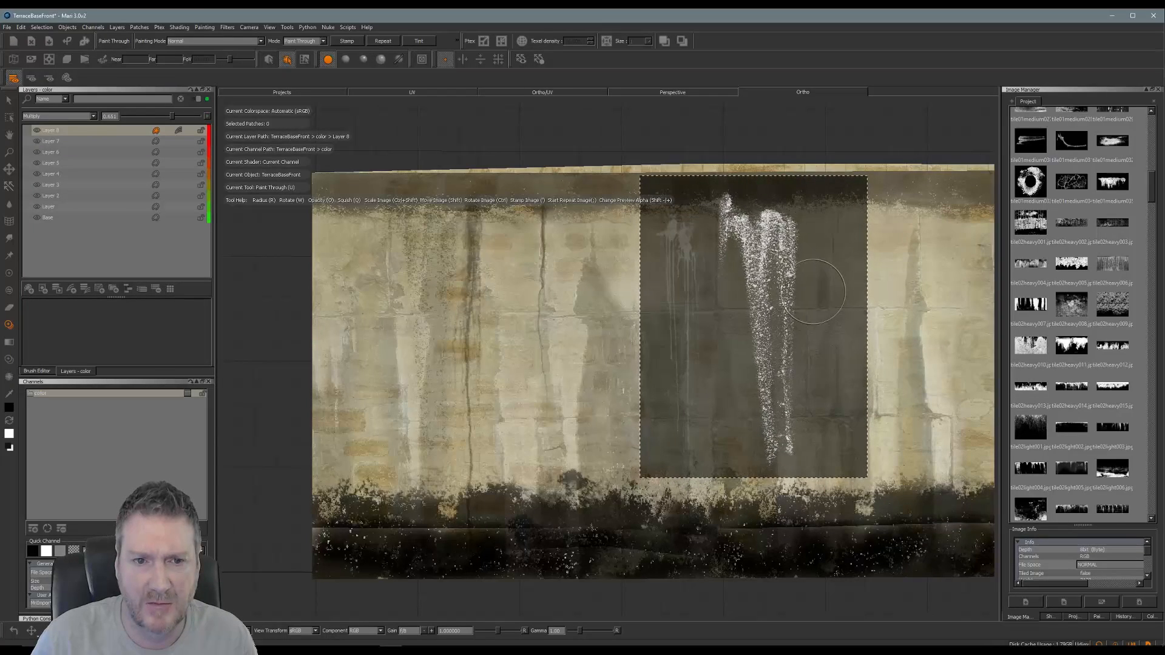
# Step: Paint the speckled streaks down the wall beyond the white drips, going over the upper part again to darken it
pyautogui.moveTo(735, 233)
pyautogui.mouseDown()
pyautogui.moveTo(772, 273)
pyautogui.moveTo(768, 360)
pyautogui.mouseUp()
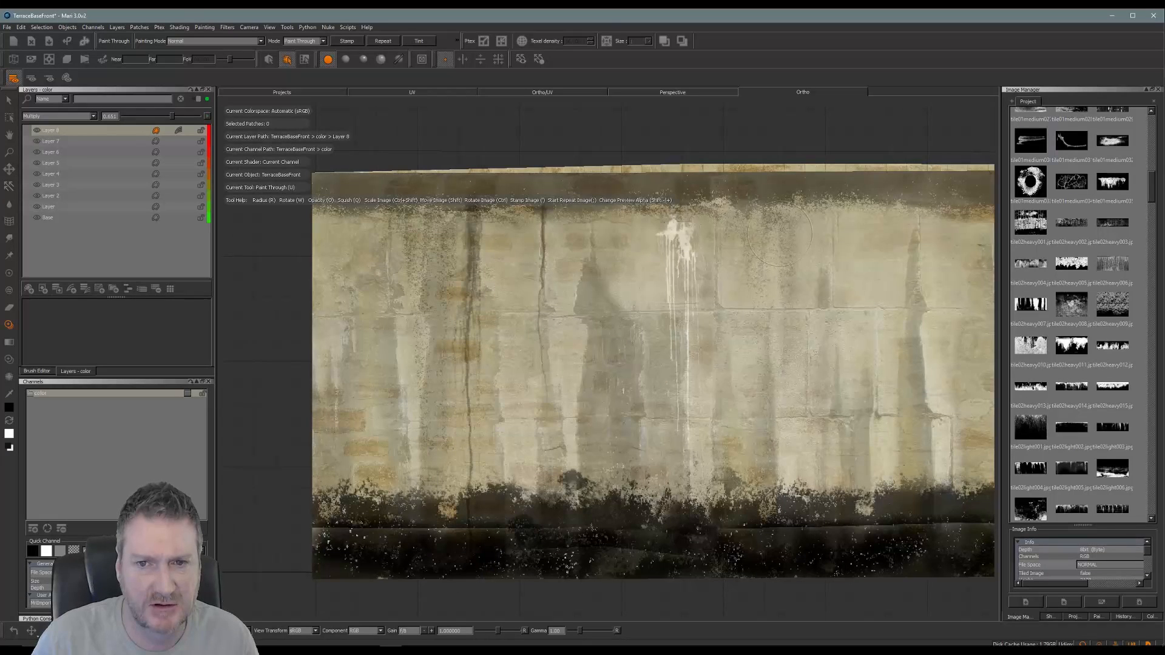
pyautogui.moveTo(751, 251)
pyautogui.mouseDown()
pyautogui.moveTo(765, 213)
pyautogui.moveTo(783, 264)
pyautogui.mouseUp()
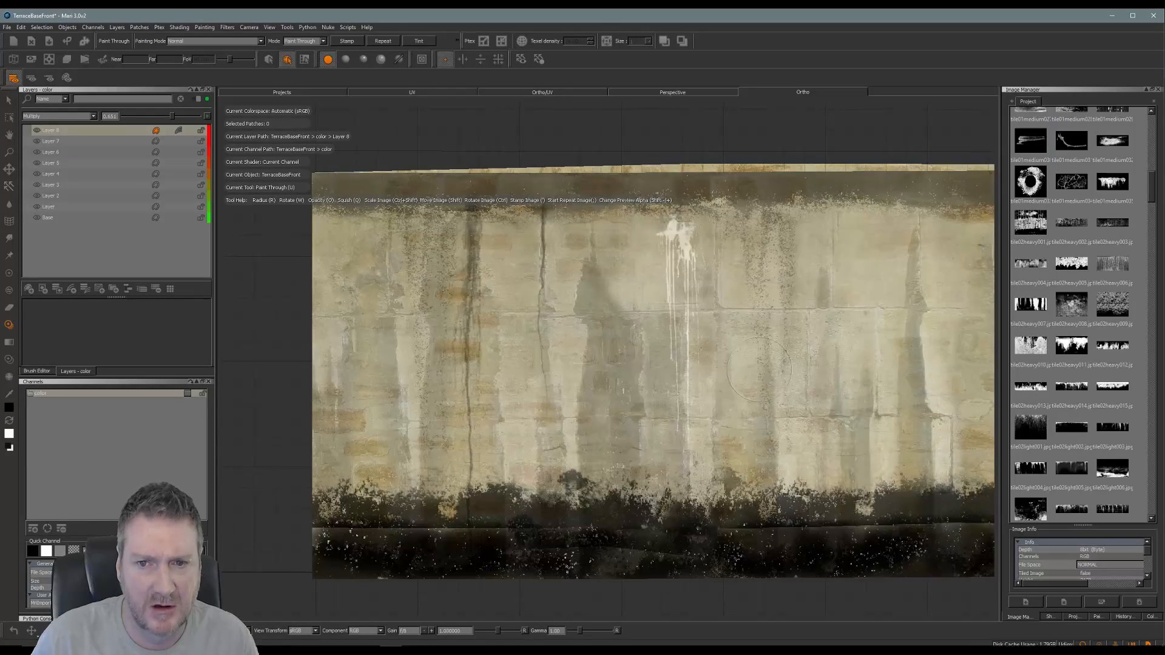
pyautogui.moveTo(753, 268); pyautogui.dragTo(757, 285)
pyautogui.moveTo(769, 262); pyautogui.dragTo(776, 303)
pyautogui.moveTo(766, 291); pyautogui.dragTo(762, 406)
pyautogui.moveTo(762, 514); pyautogui.dragTo(763, 505)
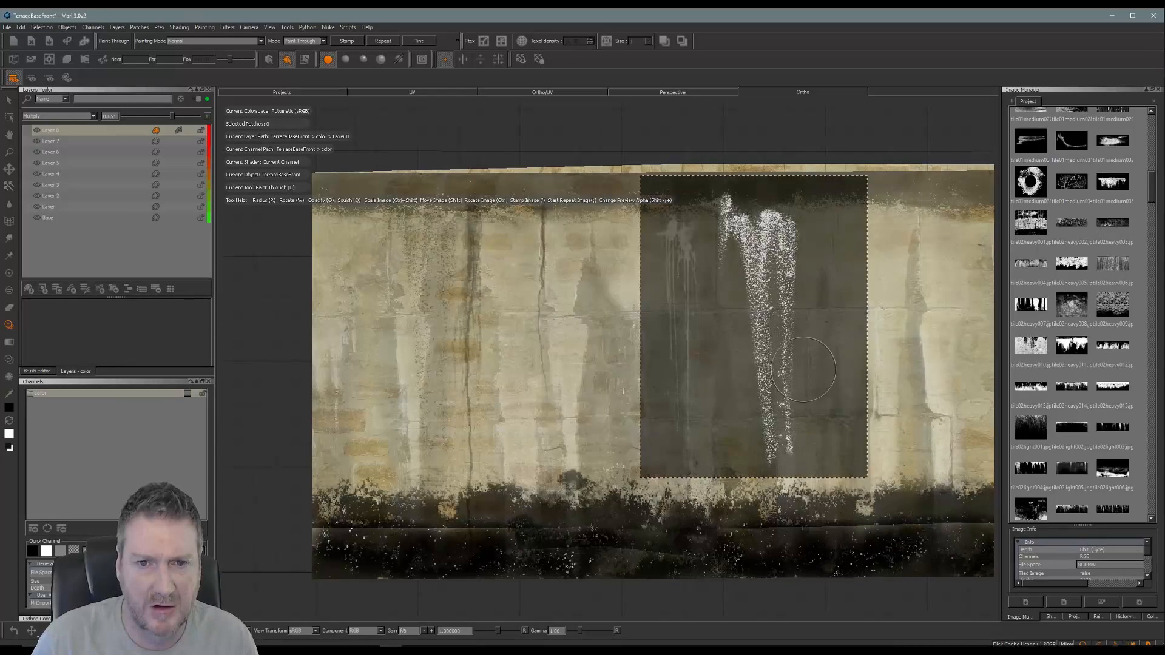
# Step: Shift the speckled image between the thin dark streak and the white drips, and paint its streaks down to the black grime
pyautogui.moveTo(782, 367)
pyautogui.keyDown('shift'); pyautogui.mouseDown()
pyautogui.moveTo(804, 460)
pyautogui.moveTo(605, 495)
pyautogui.moveTo(602, 372)
pyautogui.mouseUp(); pyautogui.keyUp('shift')
pyautogui.moveTo(578, 230); pyautogui.dragTo(584, 239)
pyautogui.moveTo(583, 233); pyautogui.dragTo(583, 236)
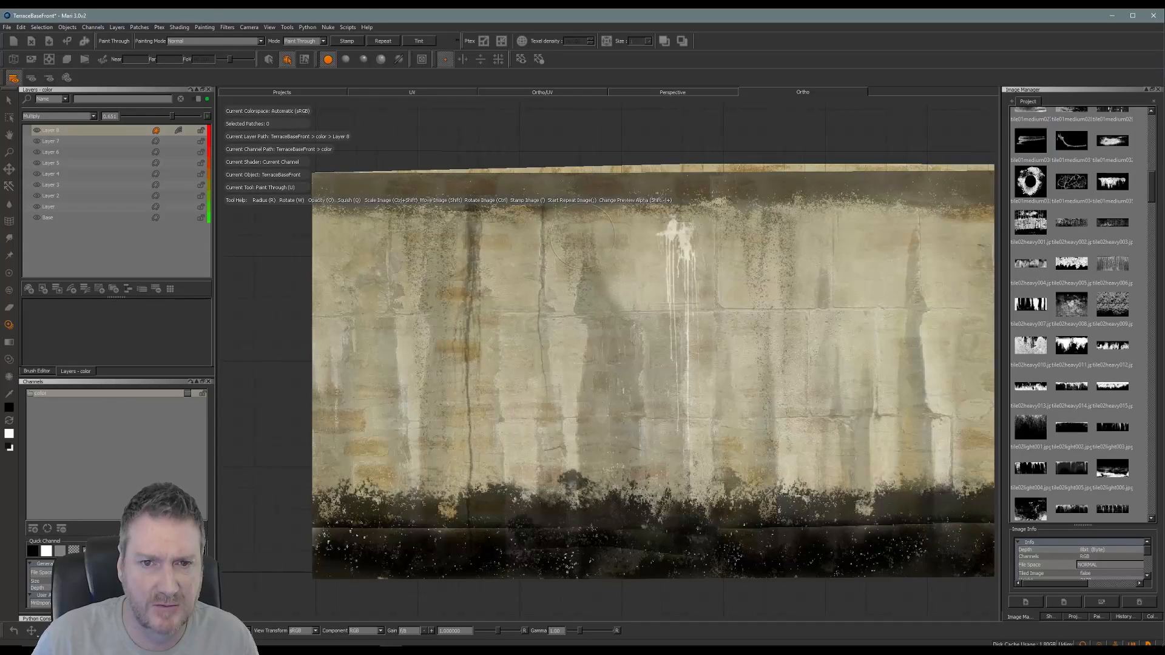
pyautogui.moveTo(575, 288); pyautogui.dragTo(583, 413)
pyautogui.moveTo(592, 285); pyautogui.dragTo(592, 291)
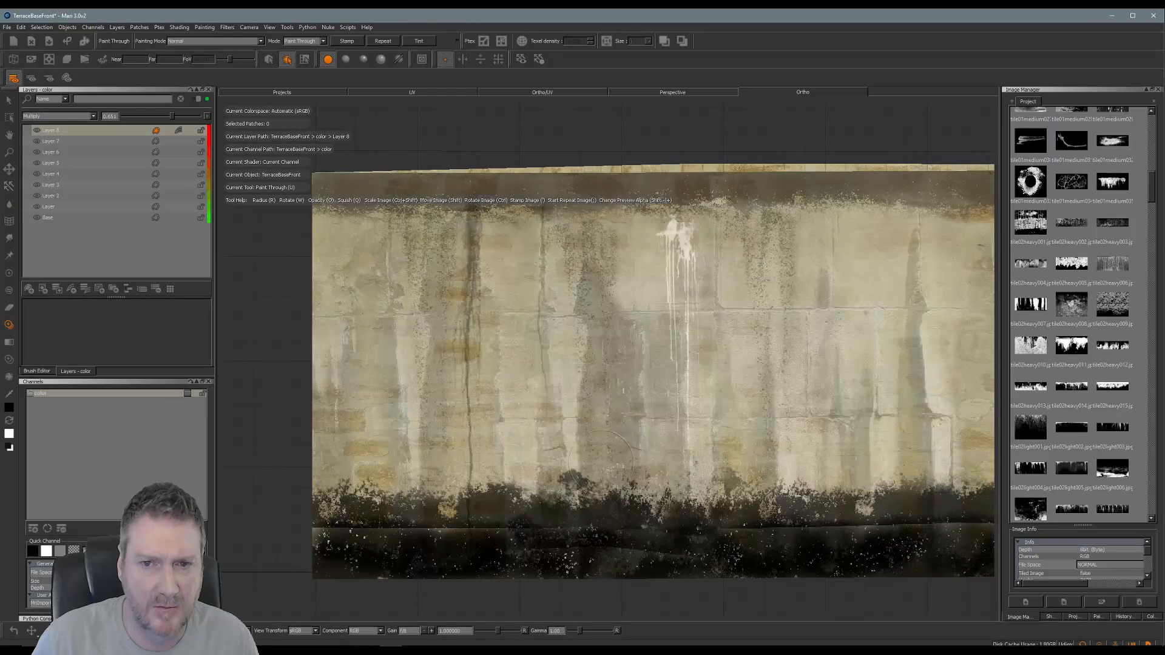
pyautogui.moveTo(601, 462); pyautogui.dragTo(602, 470)
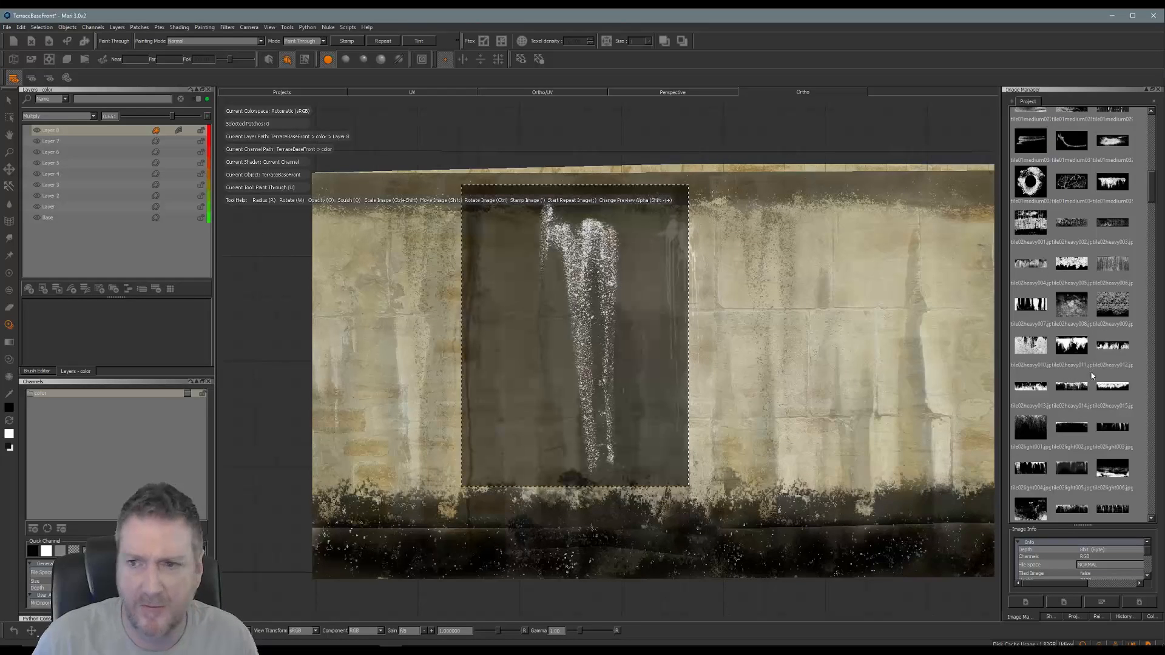
# Step: Load the row-of-drips image and rotate it so the drips hang down, adding a new layer above the inverted streak layer
pyautogui.click(1039, 305)
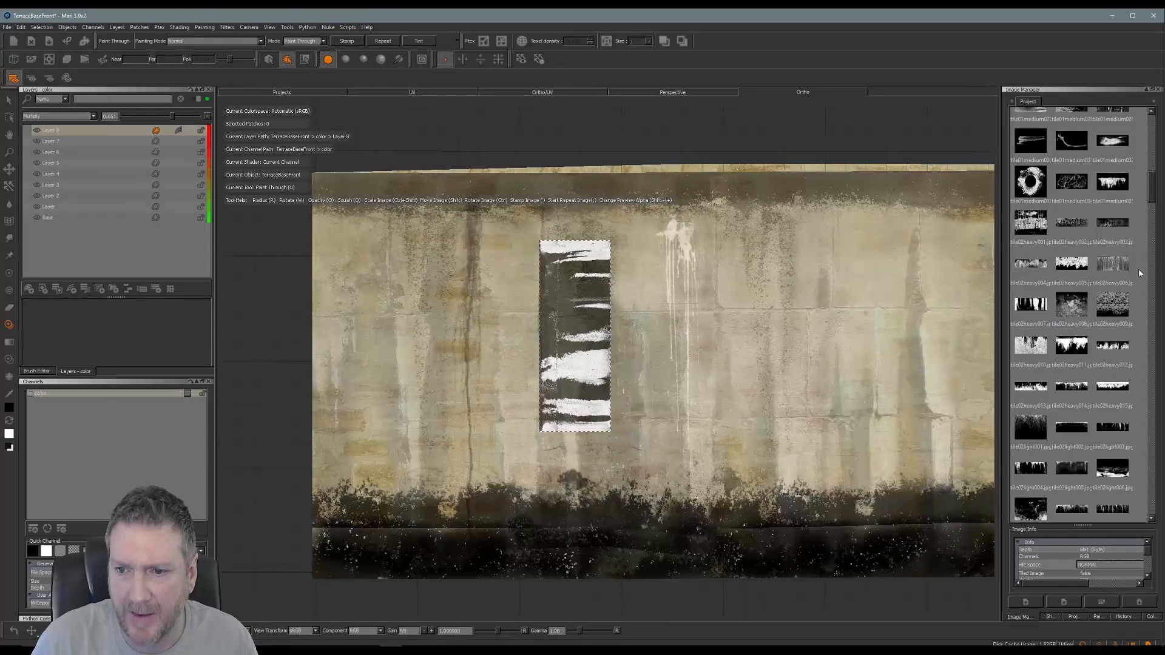
pyautogui.click(1033, 469)
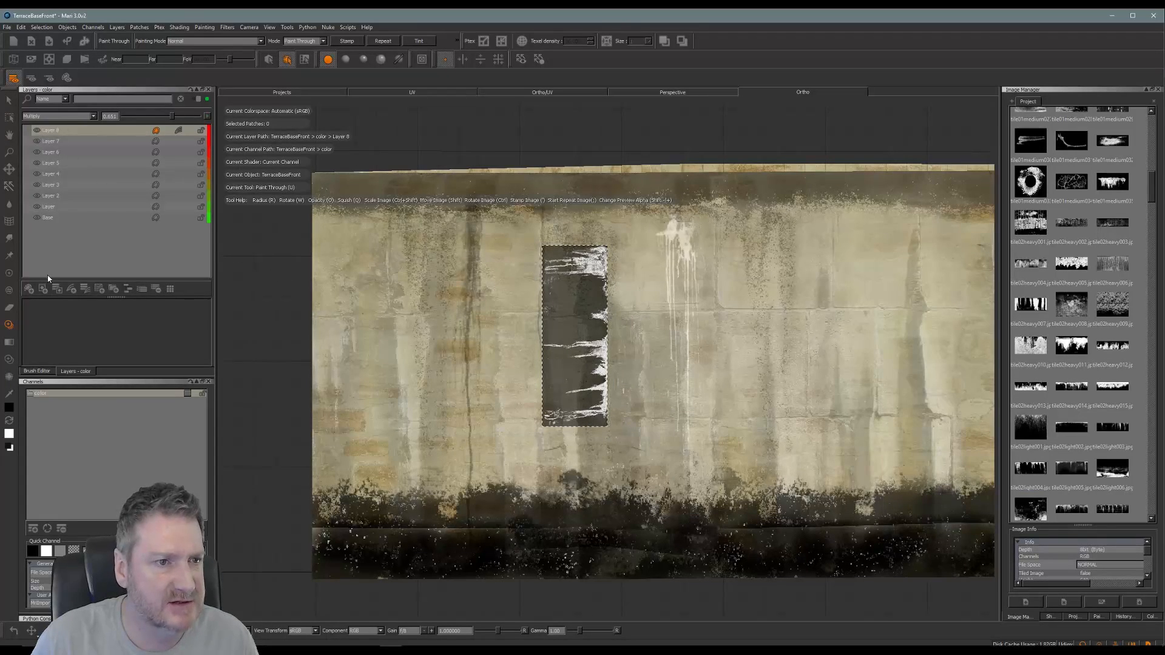
pyautogui.click(29, 290)
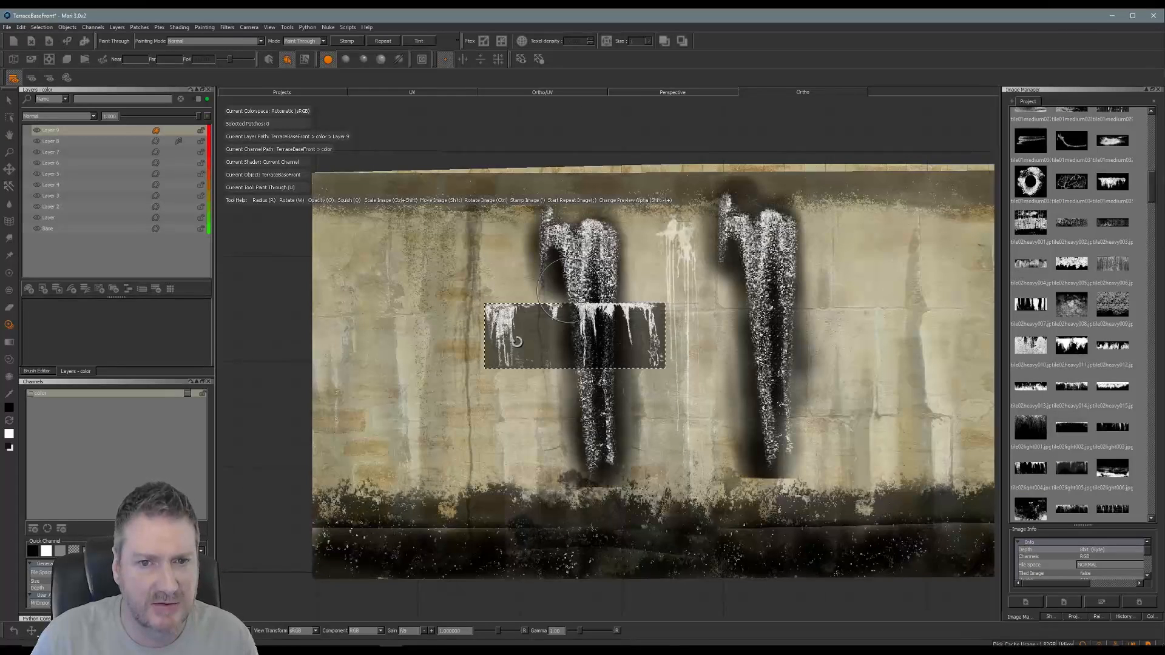
pyautogui.keyDown('ctrl'); pyautogui.moveTo(517, 339); pyautogui.dragTo(519, 343); pyautogui.keyUp('ctrl')
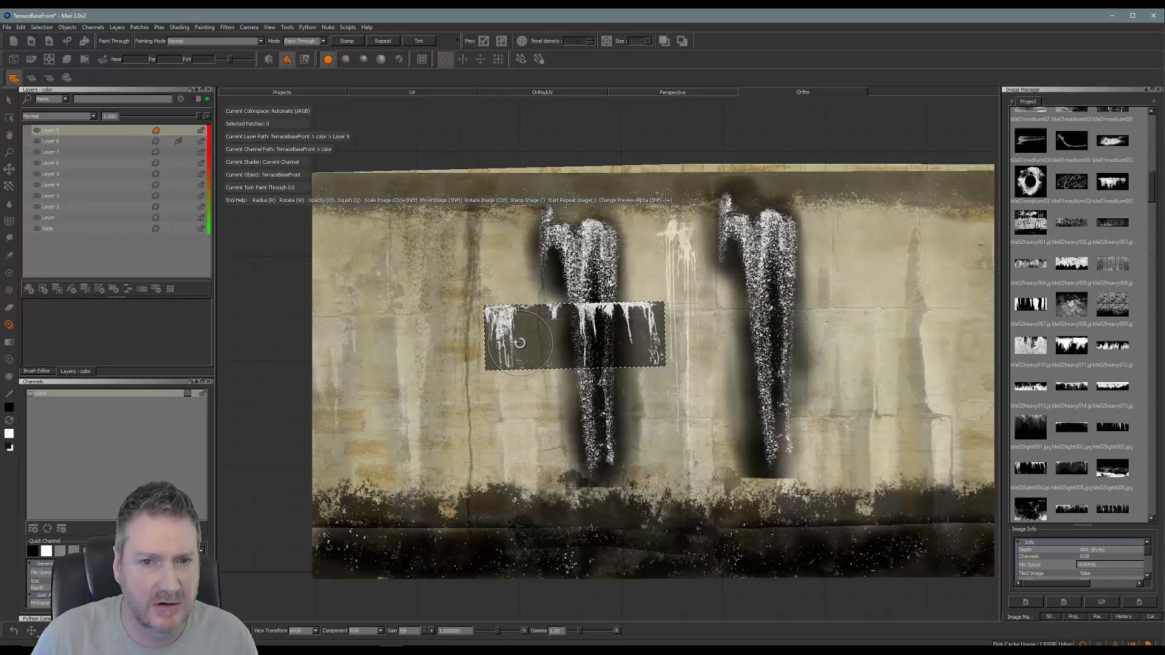
pyautogui.click(56, 143)
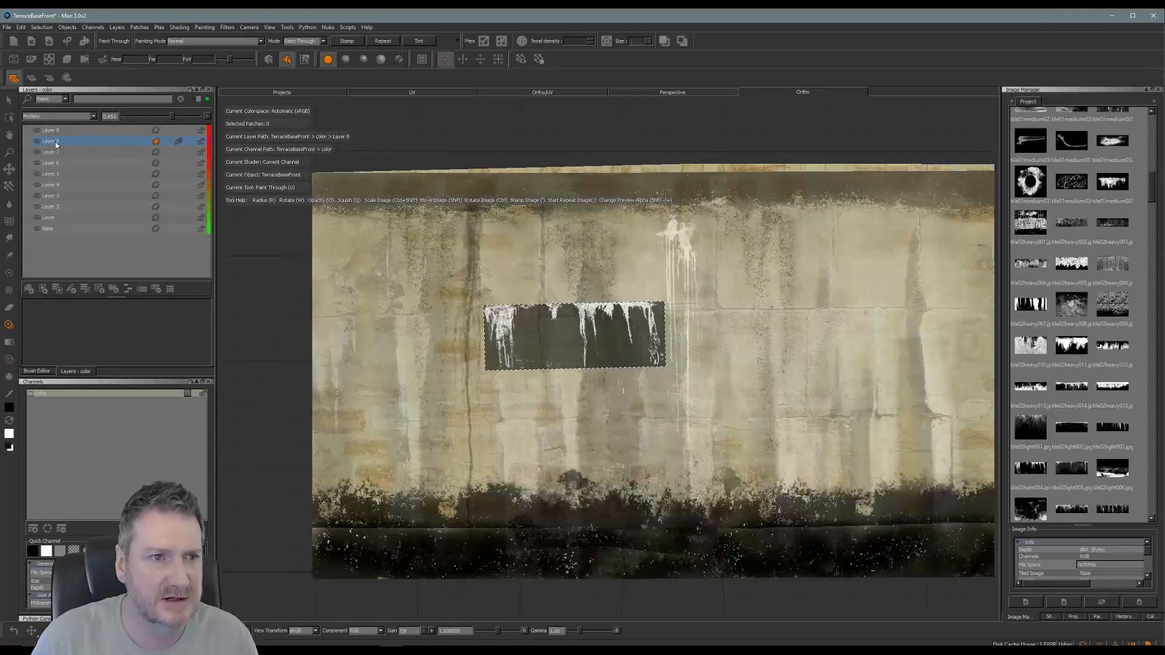